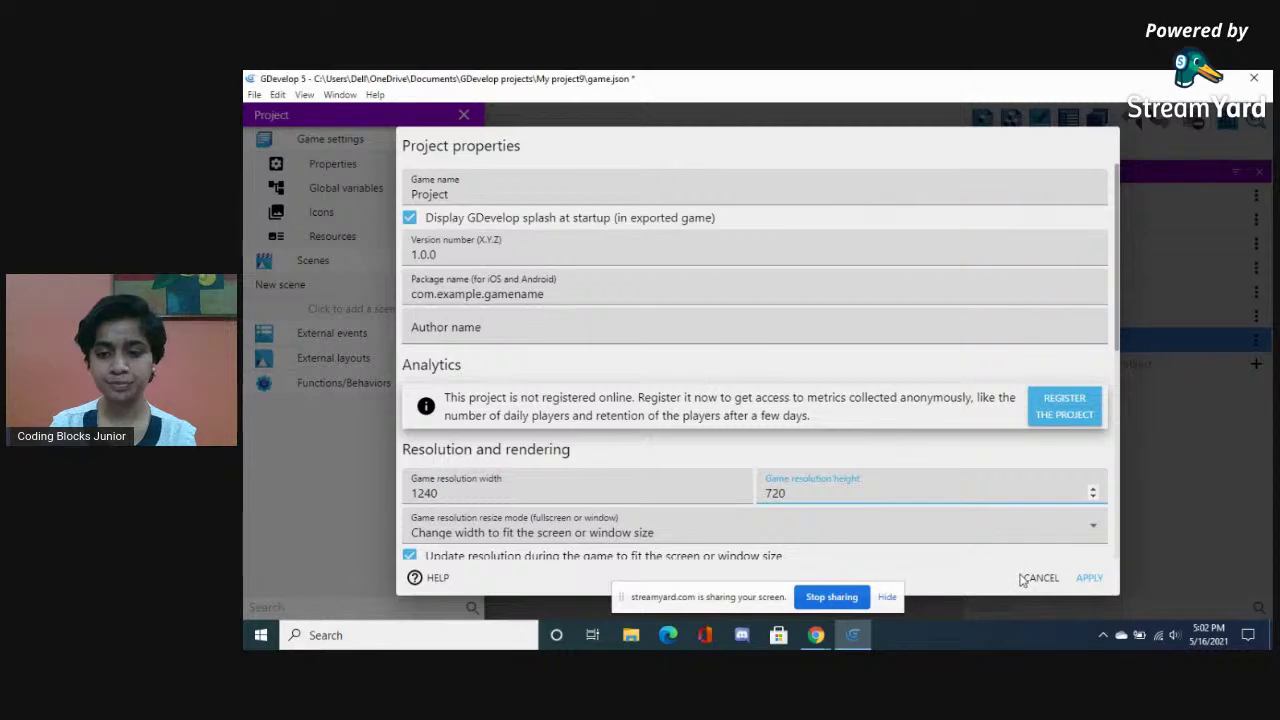
# Apply the project properties with a 1240 by 720 game resolution and close the project manager
pyautogui.click(1089, 578)
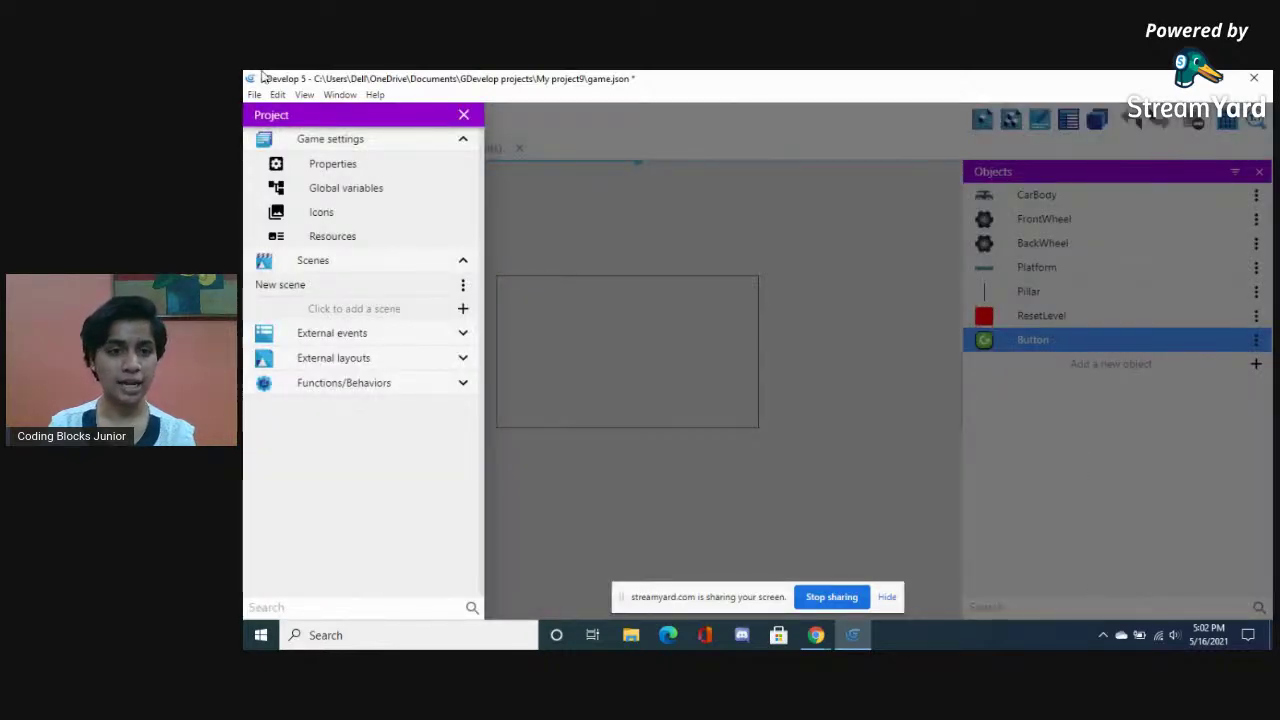
pyautogui.click(464, 116)
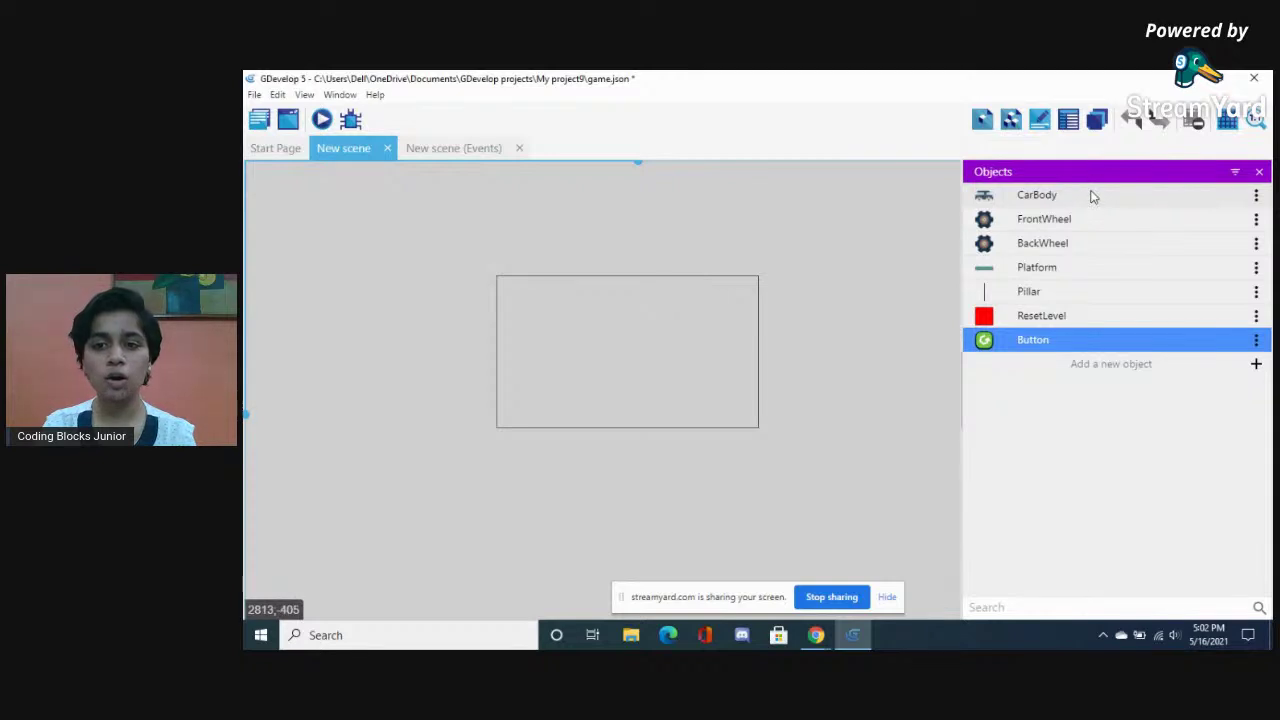
# Review the sprite settings of the CarBody and ResetLevel objects
pyautogui.click(1027, 200)
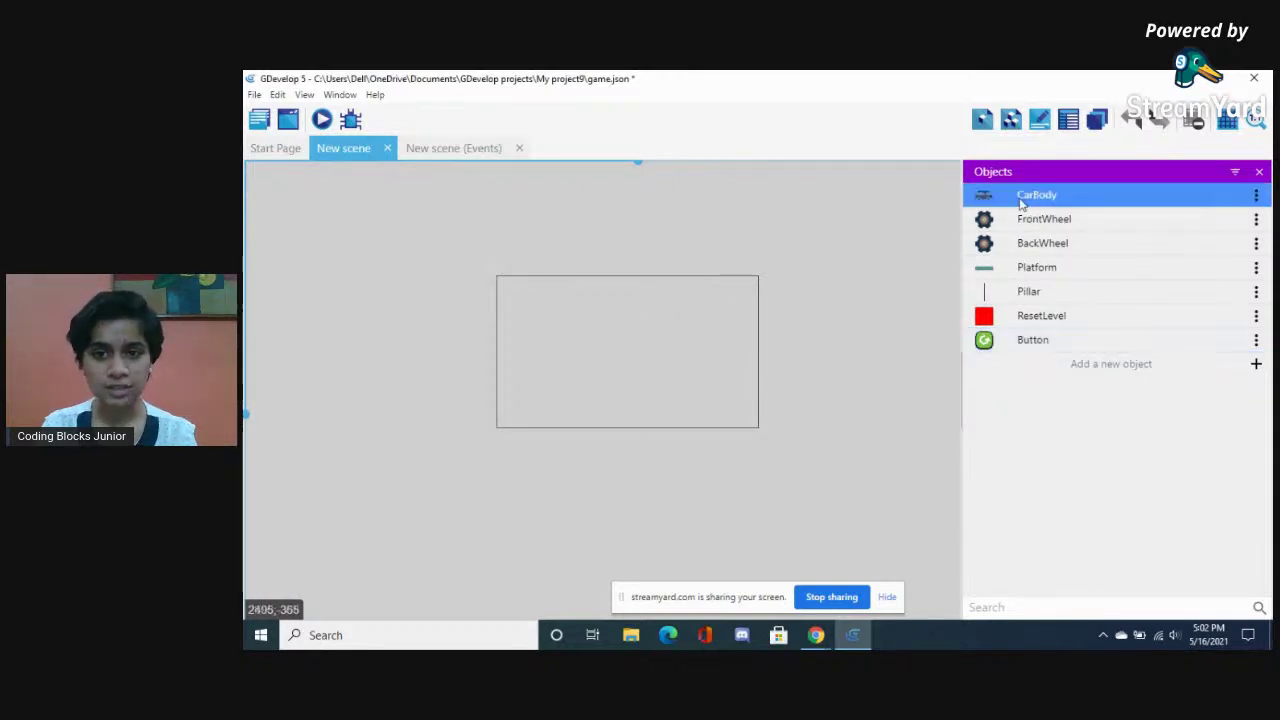
pyautogui.doubleClick(1000, 195)
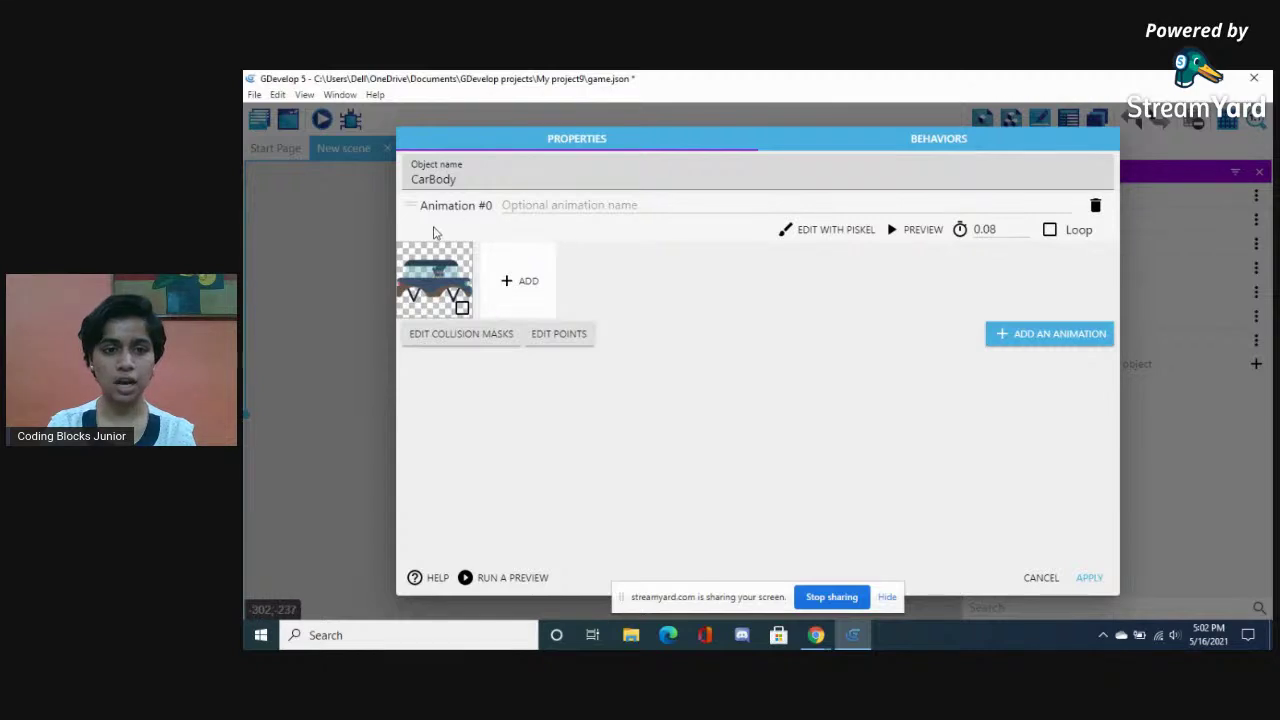
pyautogui.click(1099, 585)
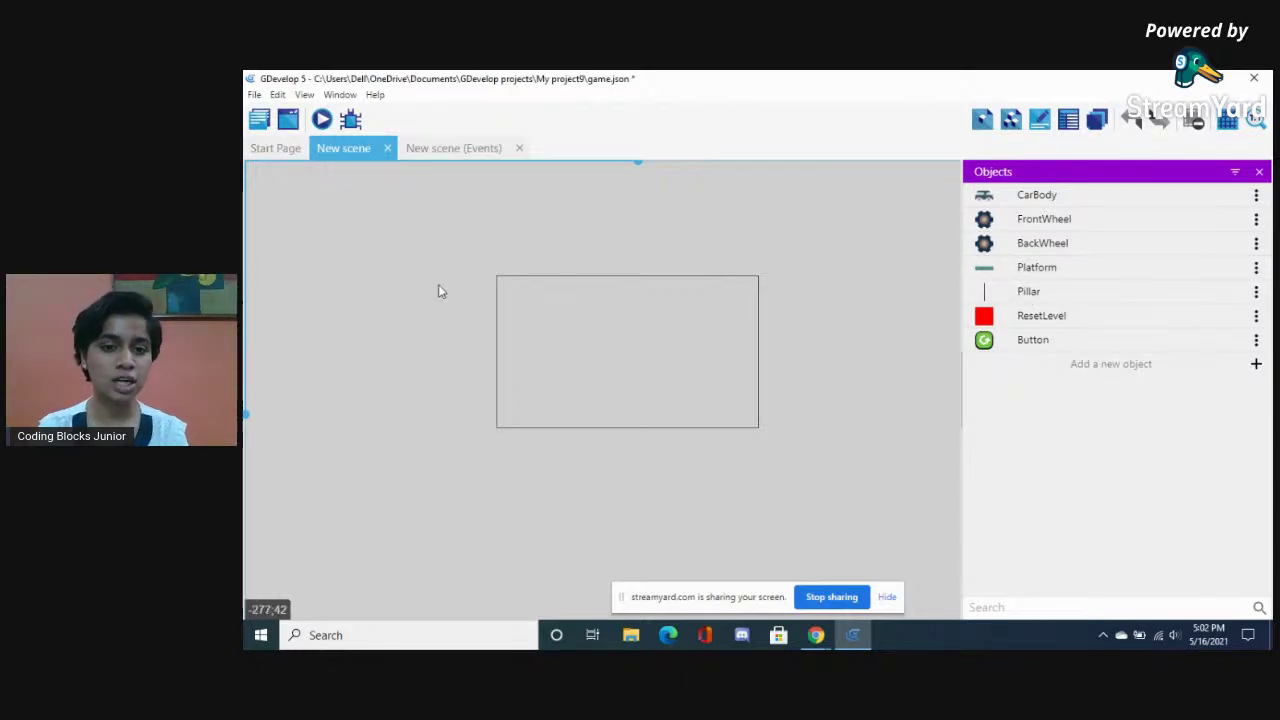
pyautogui.click(1023, 318)
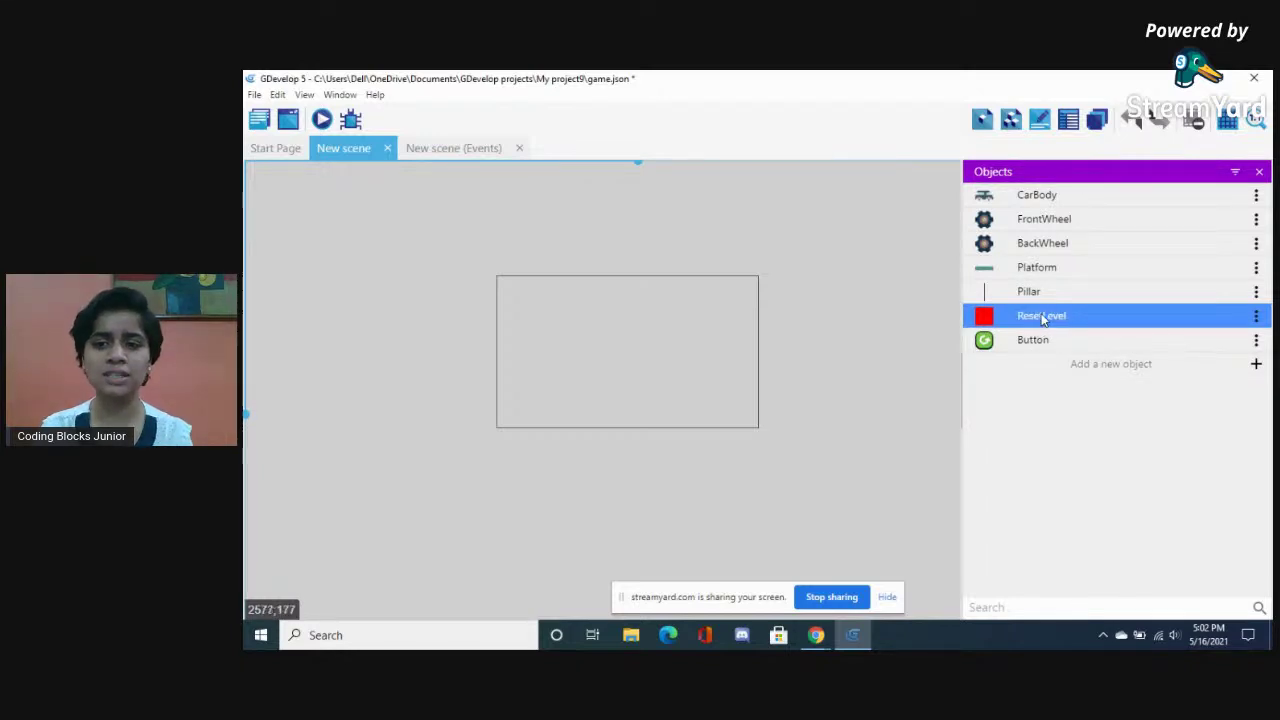
pyautogui.doubleClick(1041, 316)
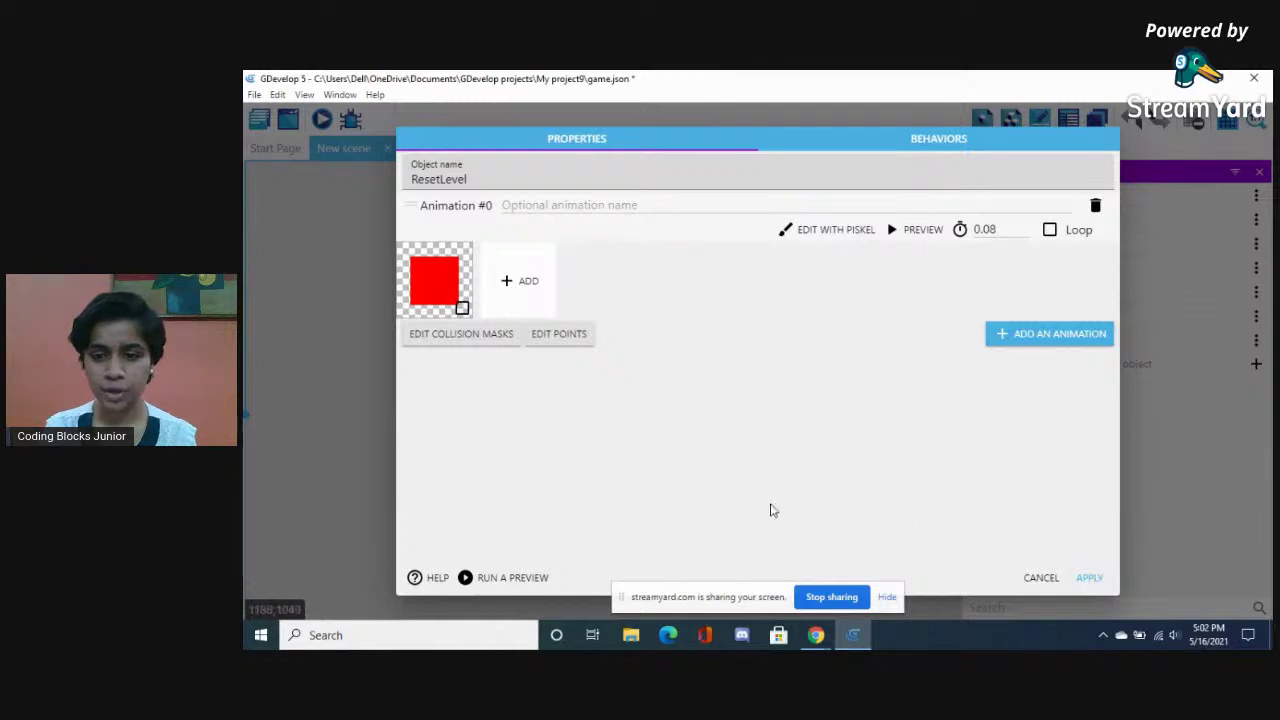
pyautogui.click(1097, 579)
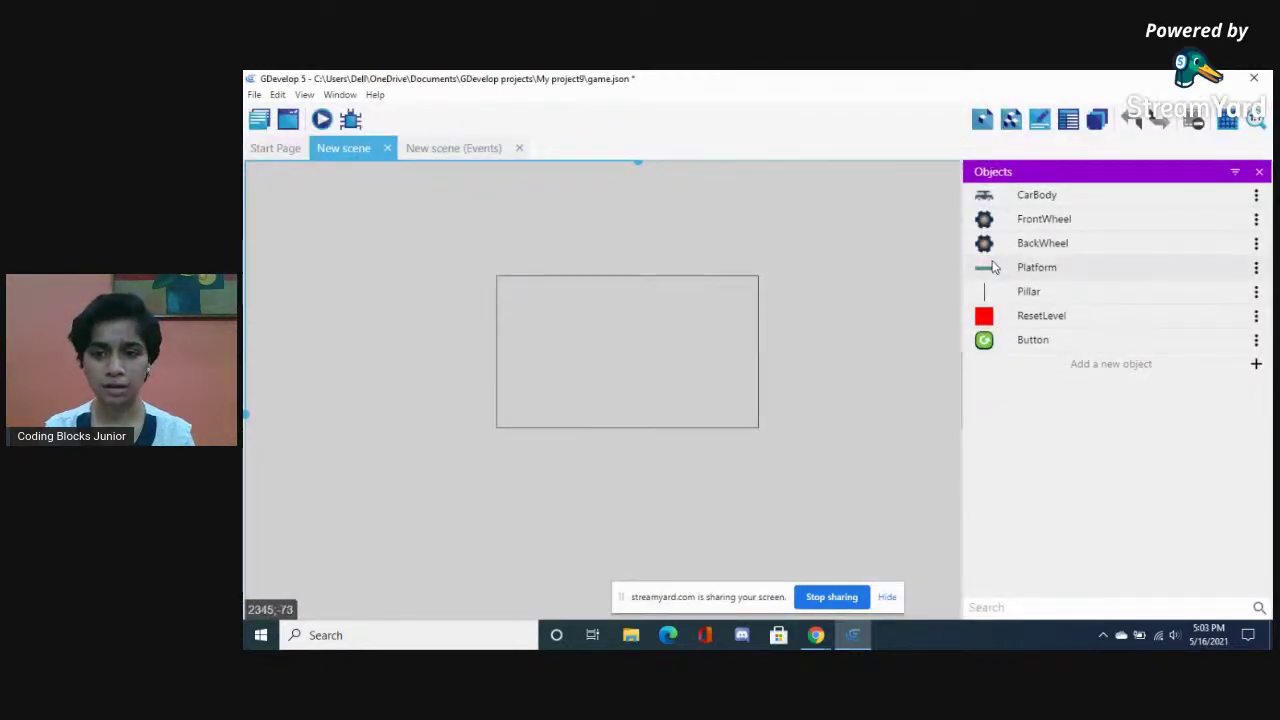
# Place three Platform pieces end to end as a level row before the left edge of the game frame
pyautogui.moveTo(994, 268); pyautogui.dragTo(349, 334)
pyautogui.scroll(-1, 602, 378)
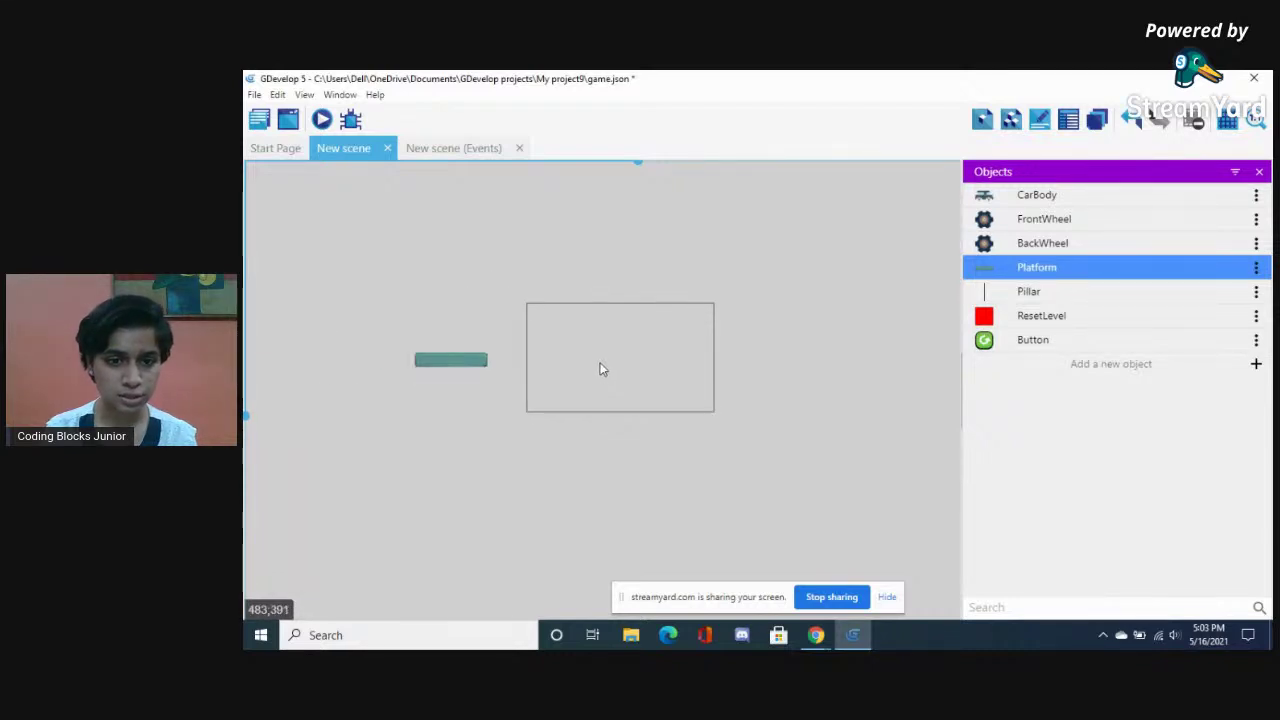
pyautogui.scroll(-3, 598, 367)
pyautogui.scroll(1, 572, 370)
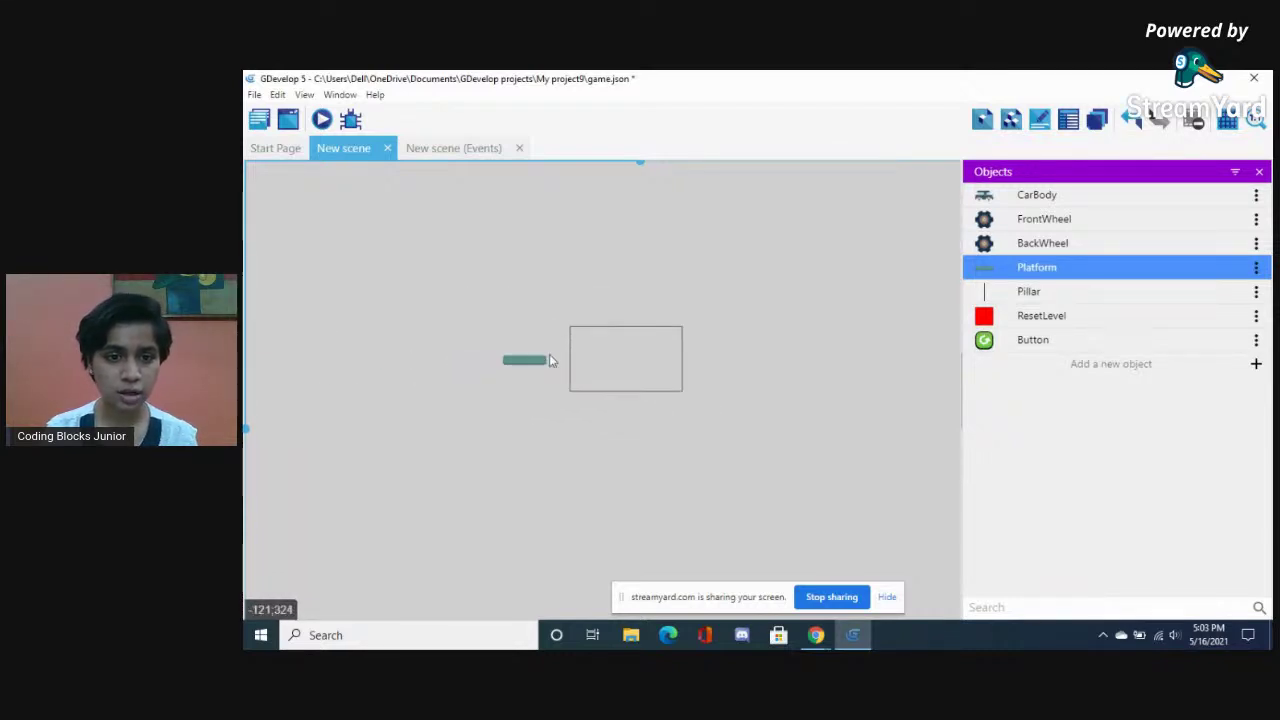
pyautogui.moveTo(517, 368); pyautogui.dragTo(389, 361)
pyautogui.moveTo(992, 270); pyautogui.dragTo(399, 364)
pyautogui.click(393, 317)
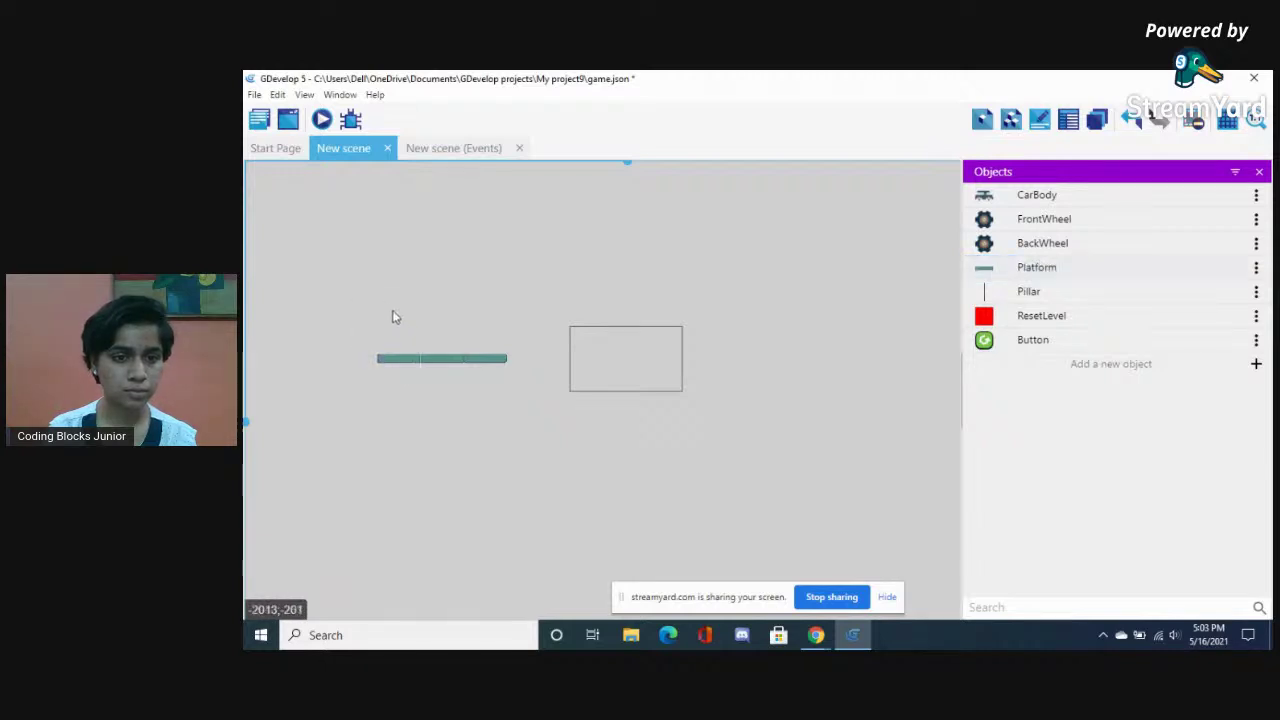
# Add a fourth Platform piece at the right end of the level row
pyautogui.click(998, 268)
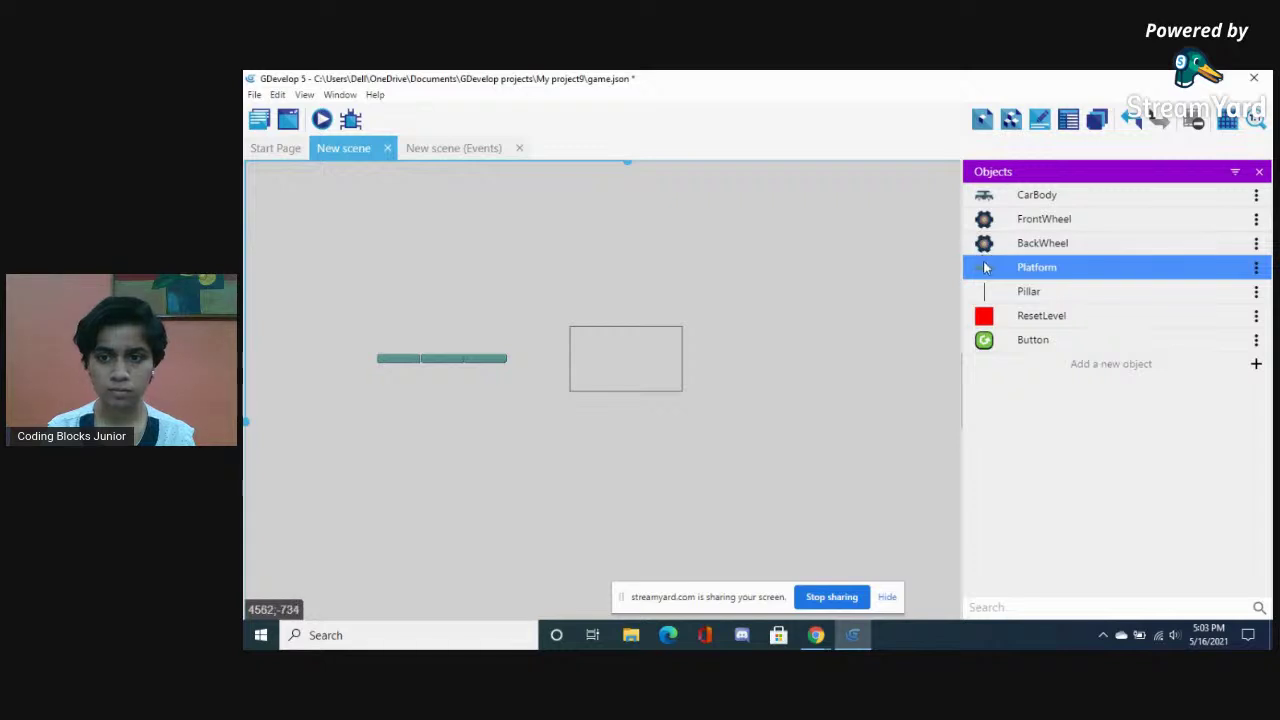
pyautogui.moveTo(862, 286); pyautogui.dragTo(622, 314)
pyautogui.moveTo(984, 268); pyautogui.dragTo(901, 288)
pyautogui.click(1040, 268)
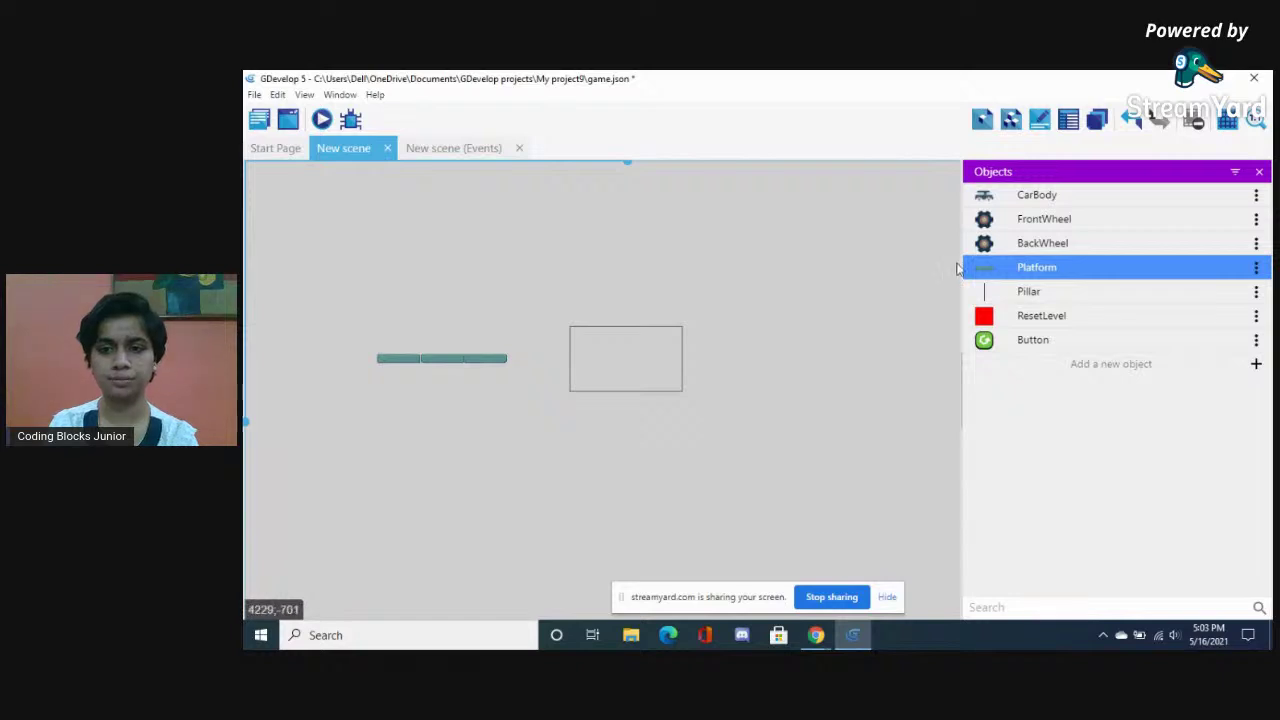
pyautogui.moveTo(985, 272); pyautogui.dragTo(506, 361)
# Tilt the fourth Platform piece gently downward and attach its upper end to the level row
pyautogui.click(531, 362)
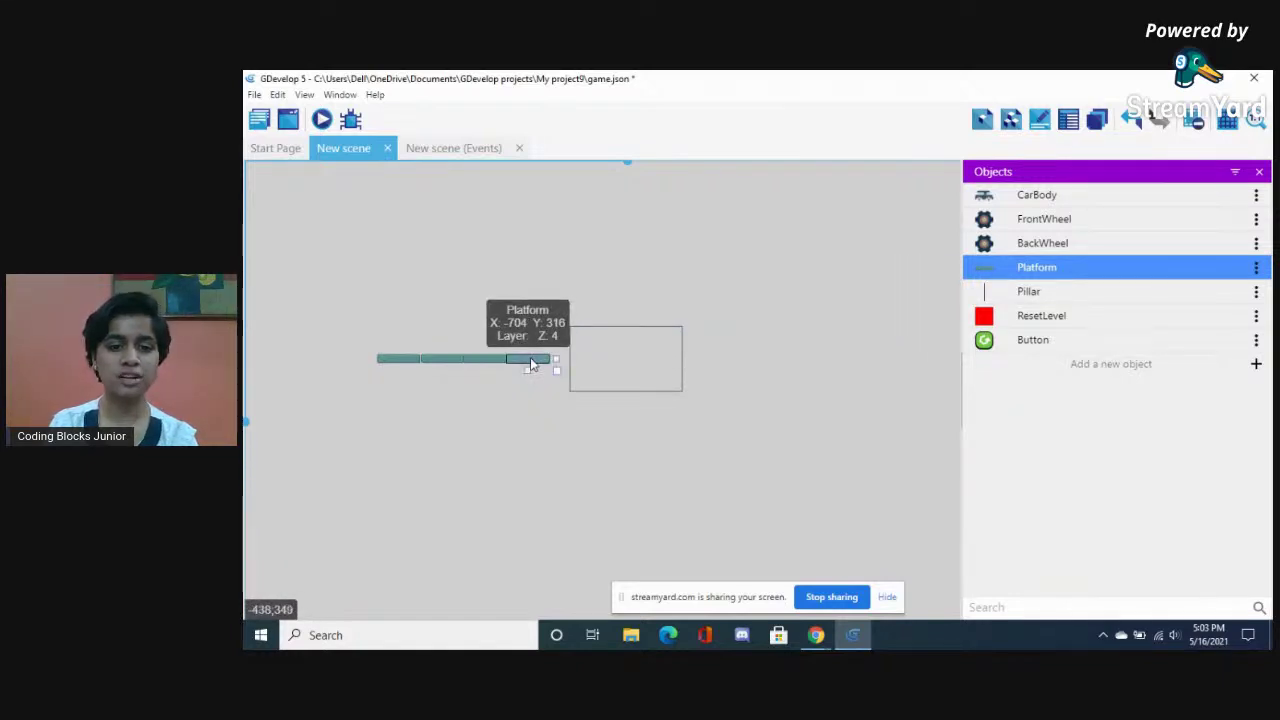
pyautogui.click(526, 342)
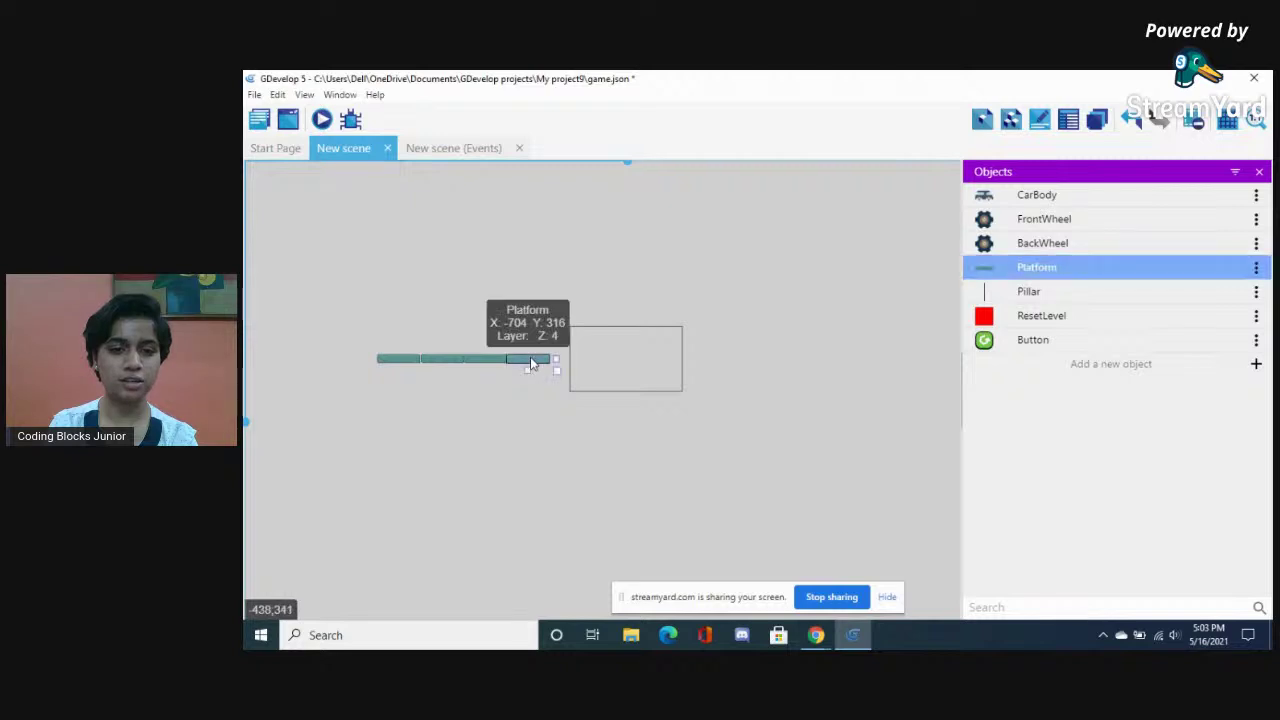
pyautogui.click(530, 356)
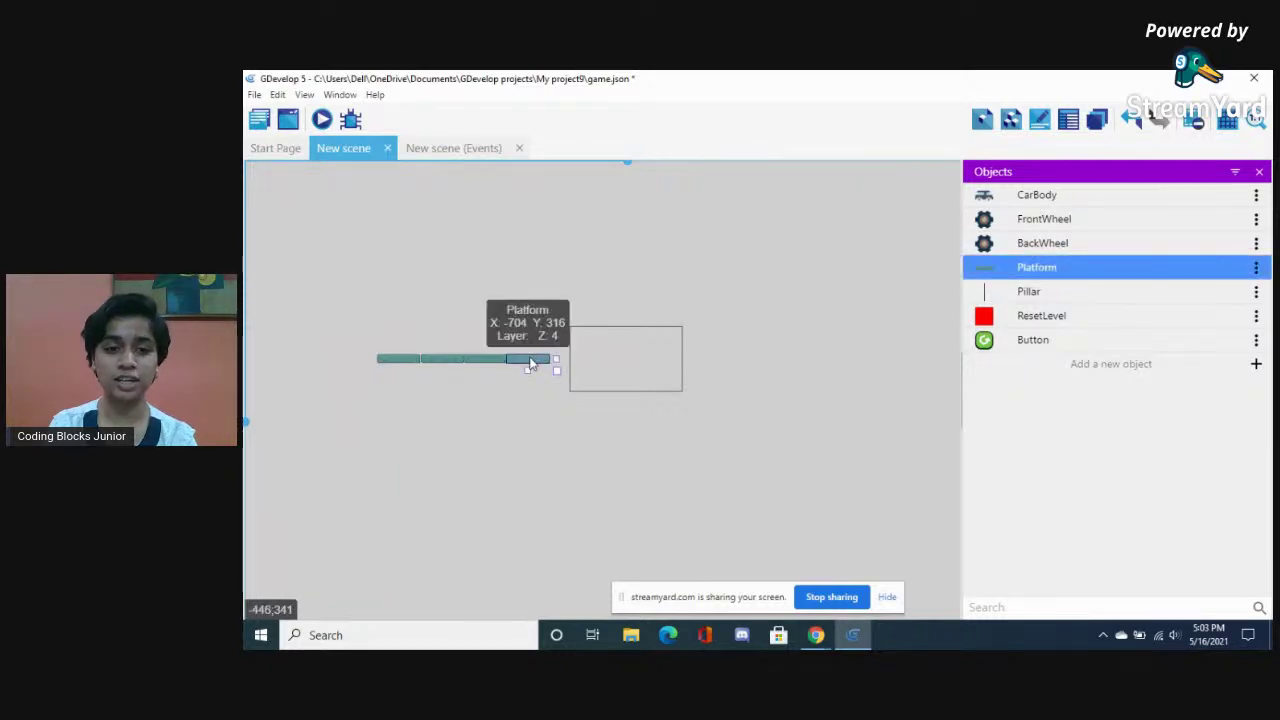
pyautogui.moveTo(524, 346); pyautogui.dragTo(526, 372)
pyautogui.click(523, 354)
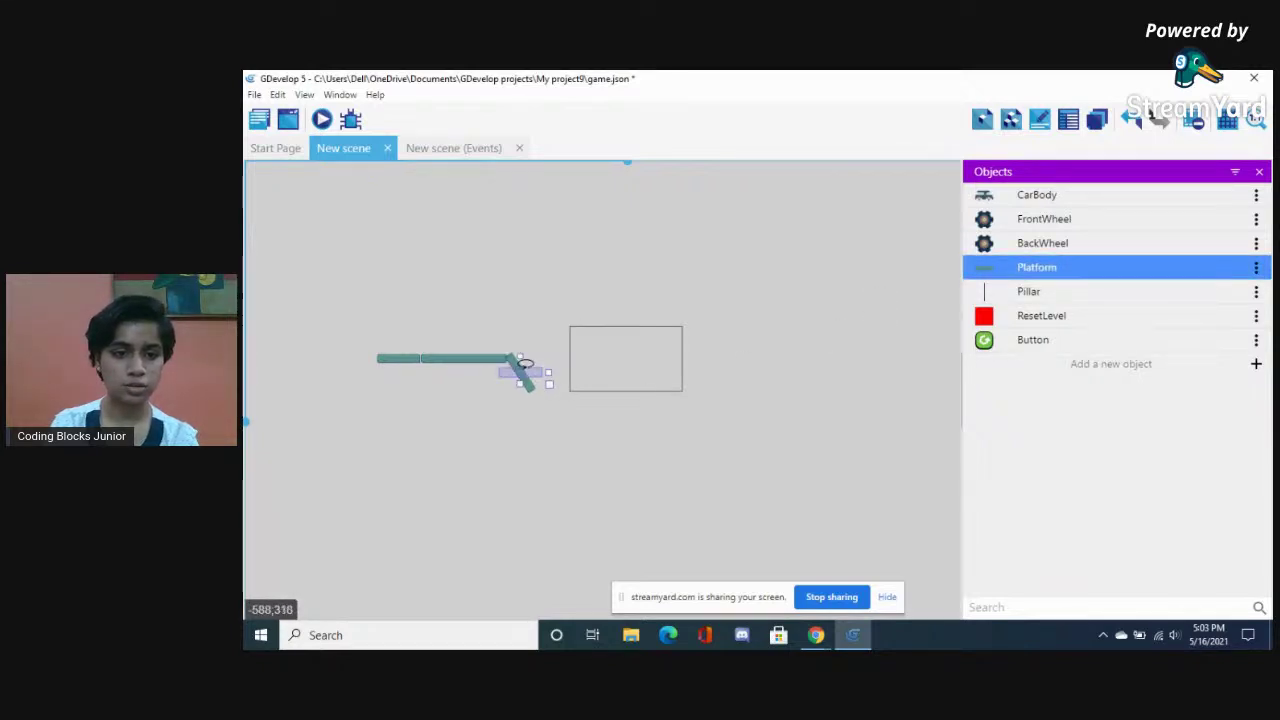
pyautogui.moveTo(527, 358); pyautogui.dragTo(518, 368)
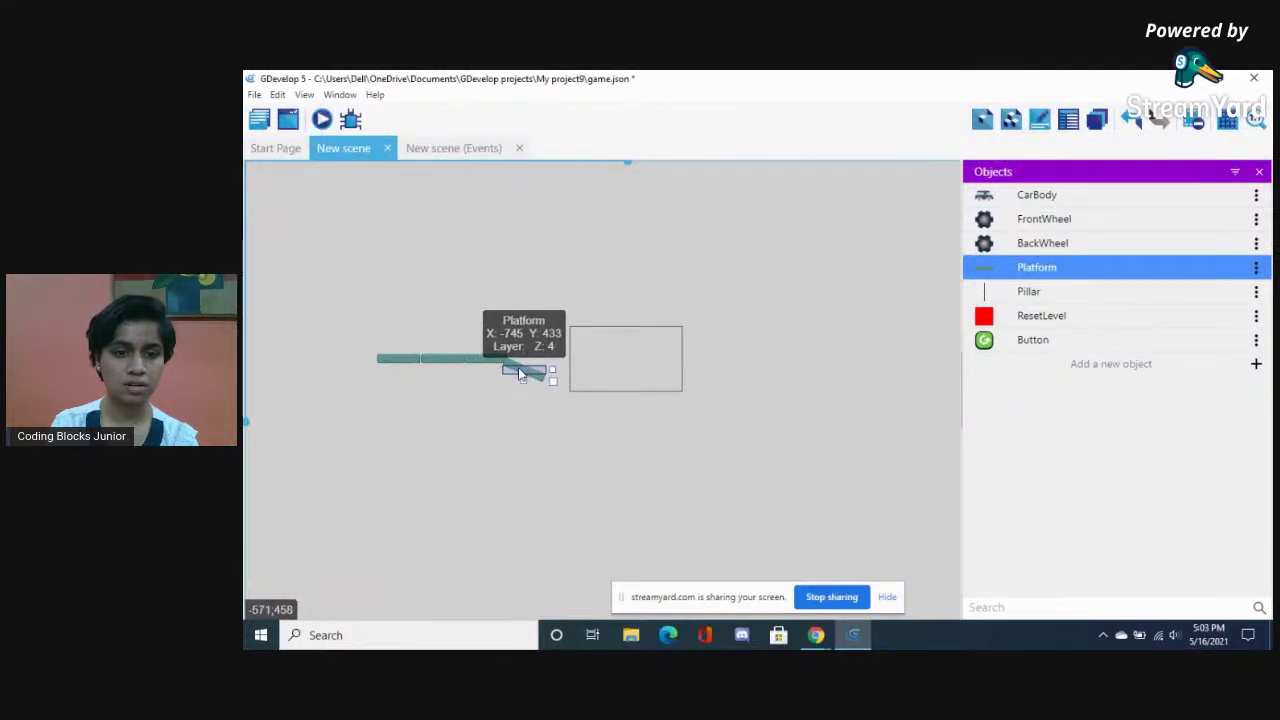
pyautogui.click(674, 288)
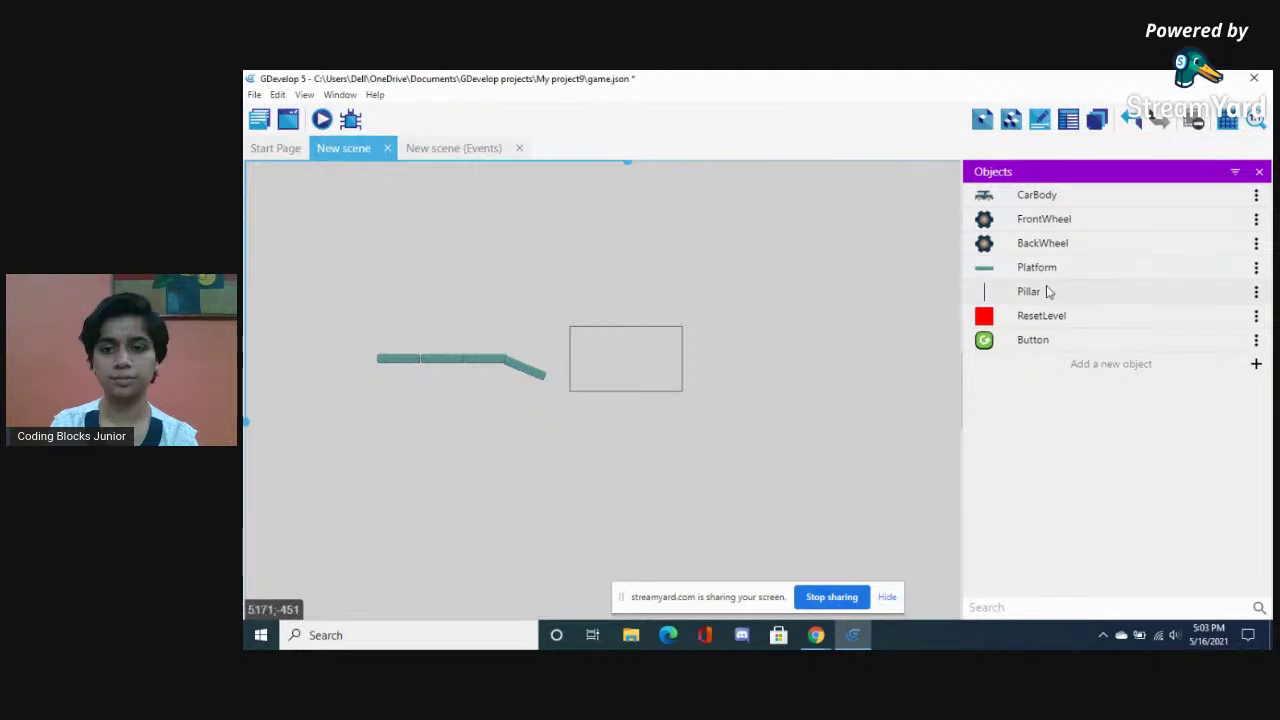
# Continue the descent with a steeper tilted Platform piece, and add a level one at its lower end
pyautogui.moveTo(1038, 269); pyautogui.dragTo(553, 386)
pyautogui.click(590, 322)
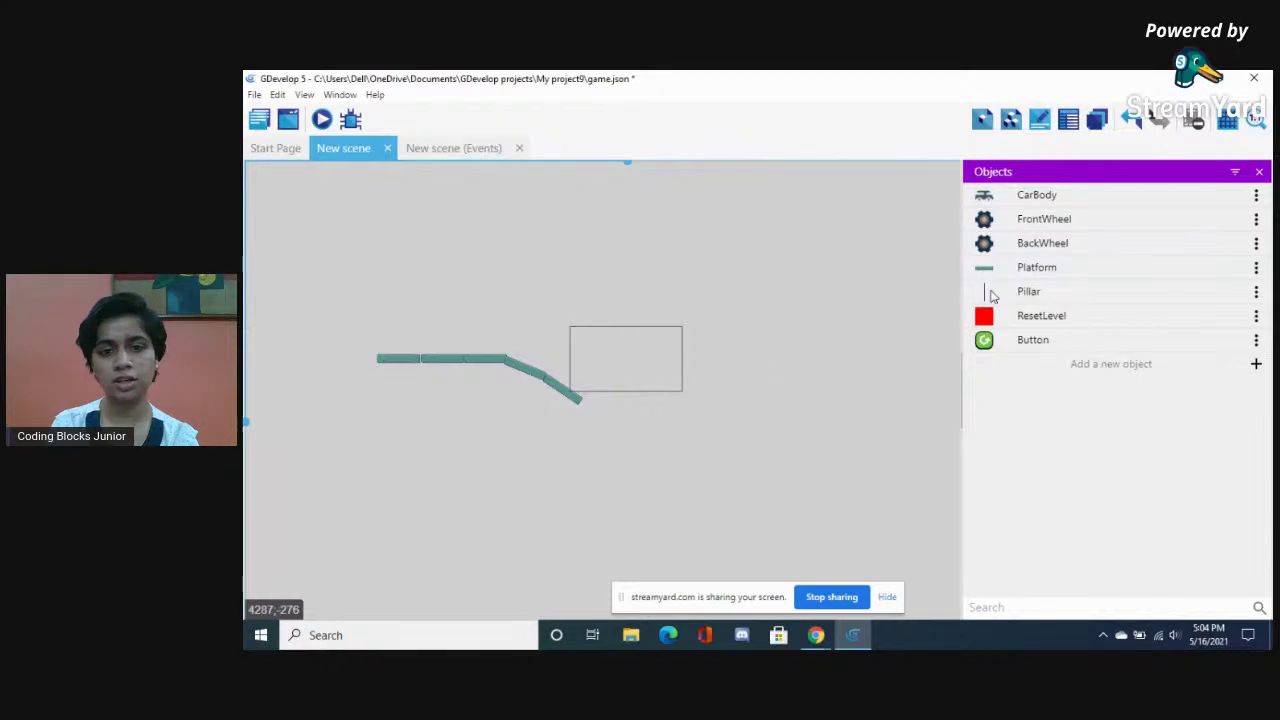
pyautogui.moveTo(1008, 268); pyautogui.dragTo(588, 400)
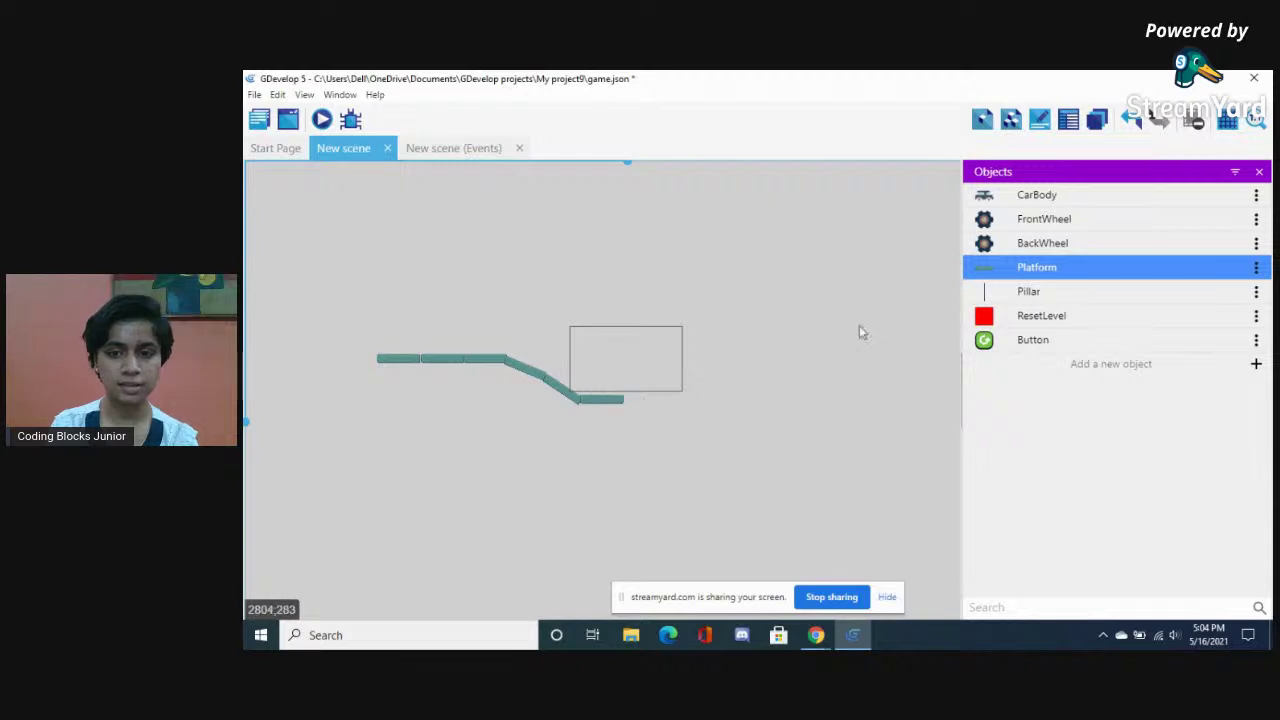
# Add a Platform piece tilted upward, joined to the right end of the level piece in the dip
pyautogui.moveTo(991, 275); pyautogui.dragTo(652, 388)
pyautogui.click(652, 391)
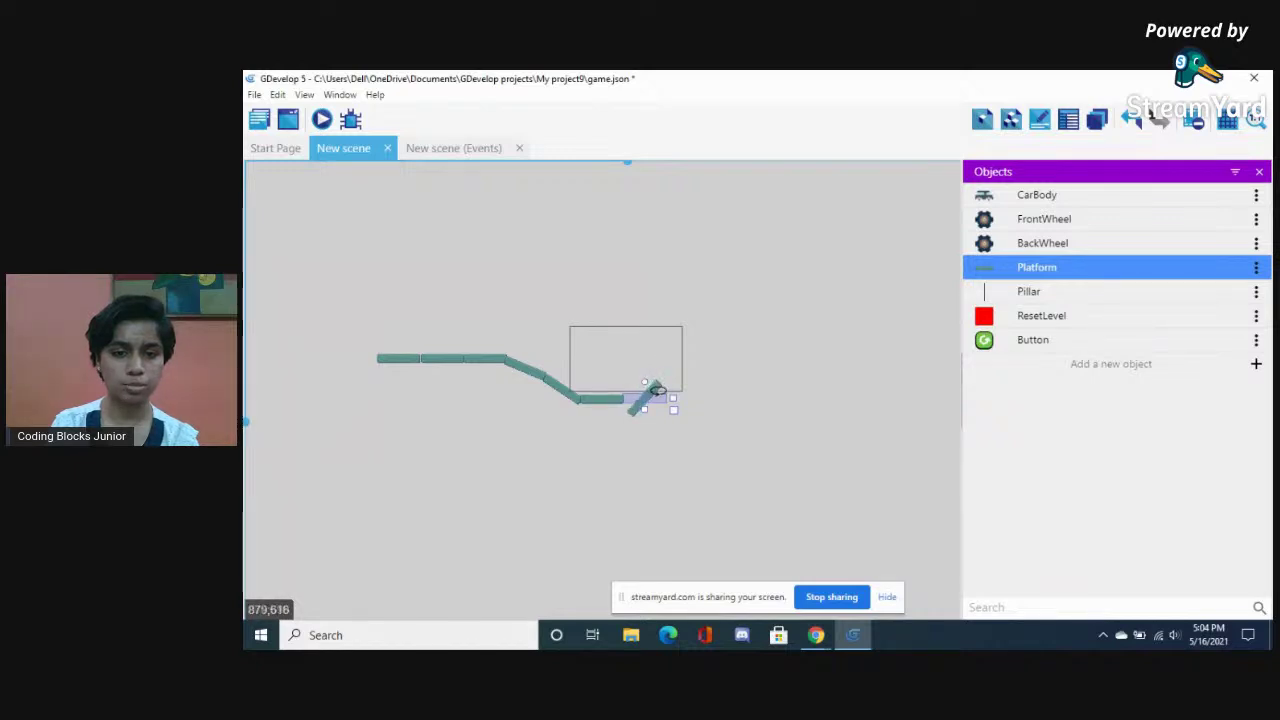
pyautogui.click(641, 393)
pyautogui.moveTo(646, 401); pyautogui.dragTo(644, 387)
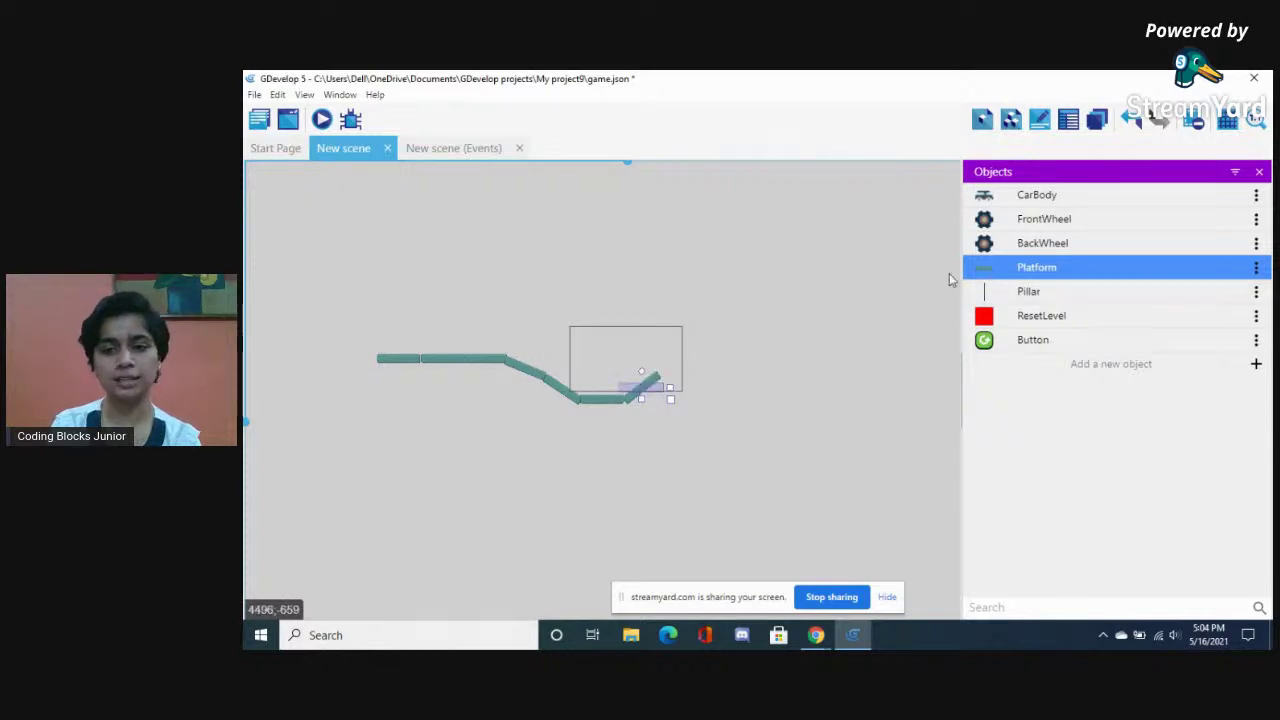
# Extend the rising ramp with a second upward-tilted Platform piece at its upper end
pyautogui.moveTo(988, 273); pyautogui.dragTo(680, 361)
pyautogui.click(681, 368)
pyautogui.click(692, 338)
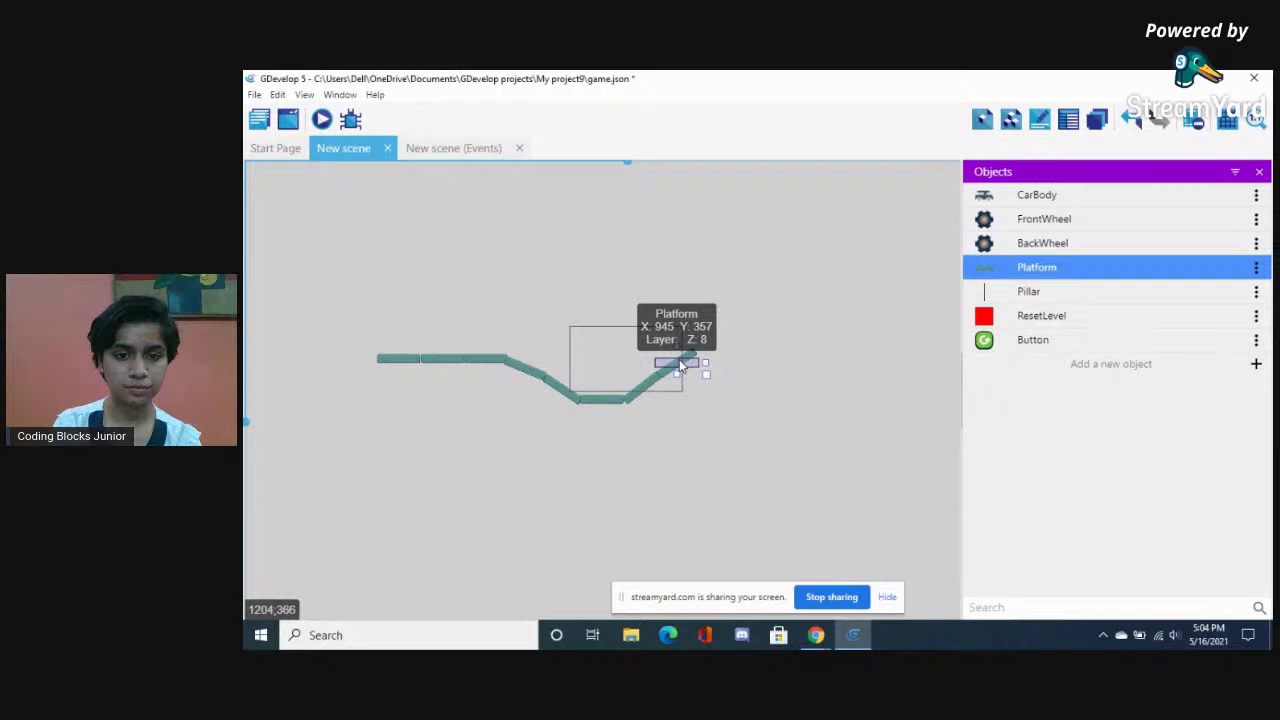
pyautogui.click(753, 314)
# Place three level Platform pieces in a row beyond a gap after the rising ramp
pyautogui.moveTo(1002, 272); pyautogui.dragTo(731, 392)
pyautogui.moveTo(988, 275); pyautogui.dragTo(786, 392)
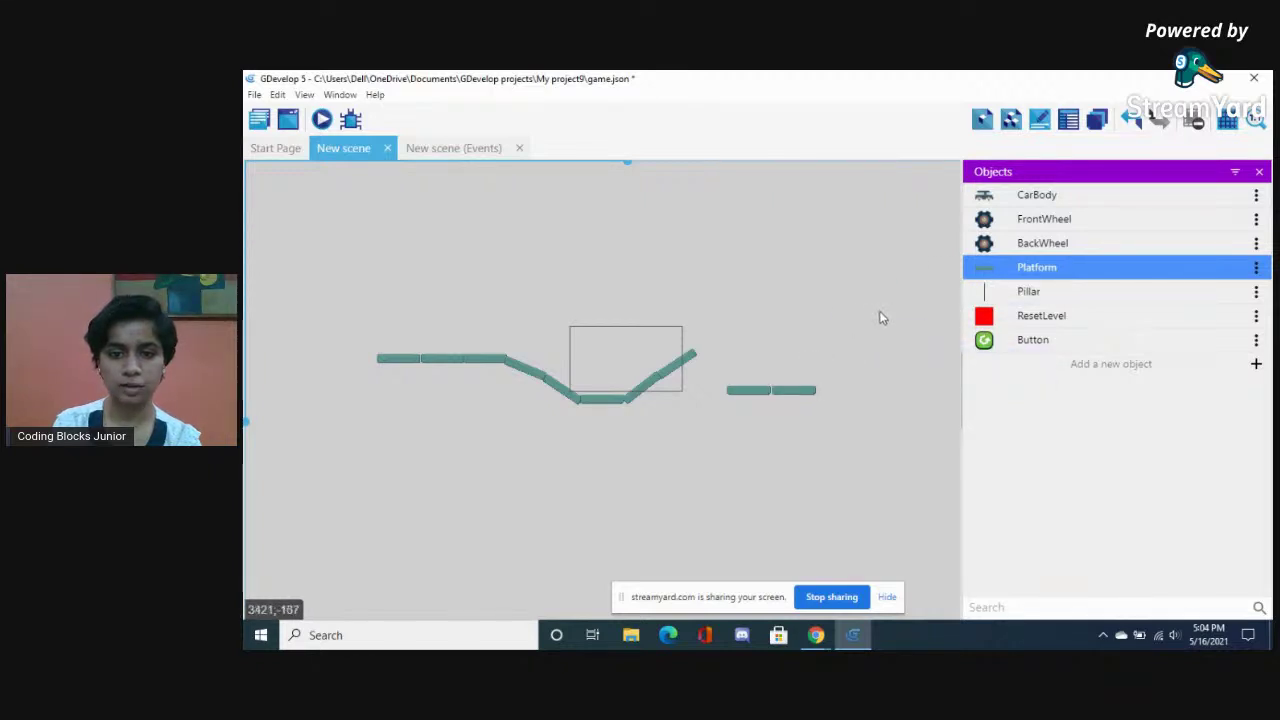
pyautogui.moveTo(1018, 276); pyautogui.dragTo(822, 392)
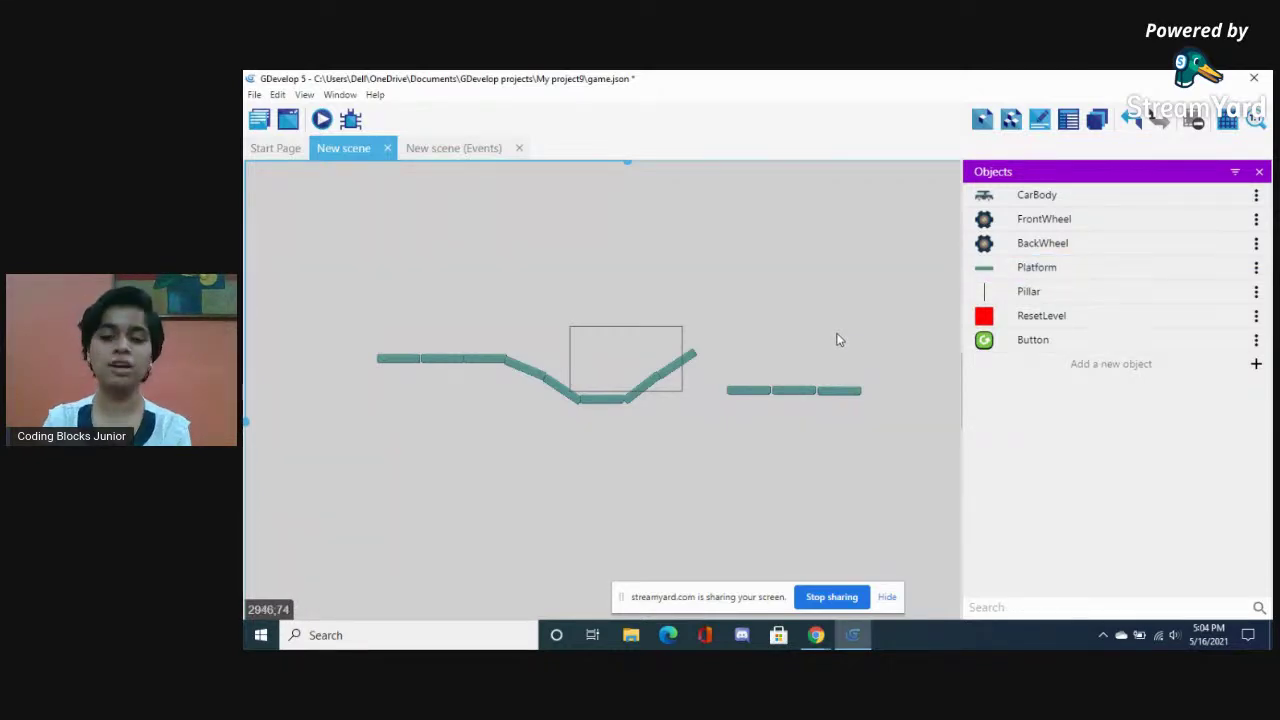
pyautogui.moveTo(1000, 288); pyautogui.dragTo(805, 371)
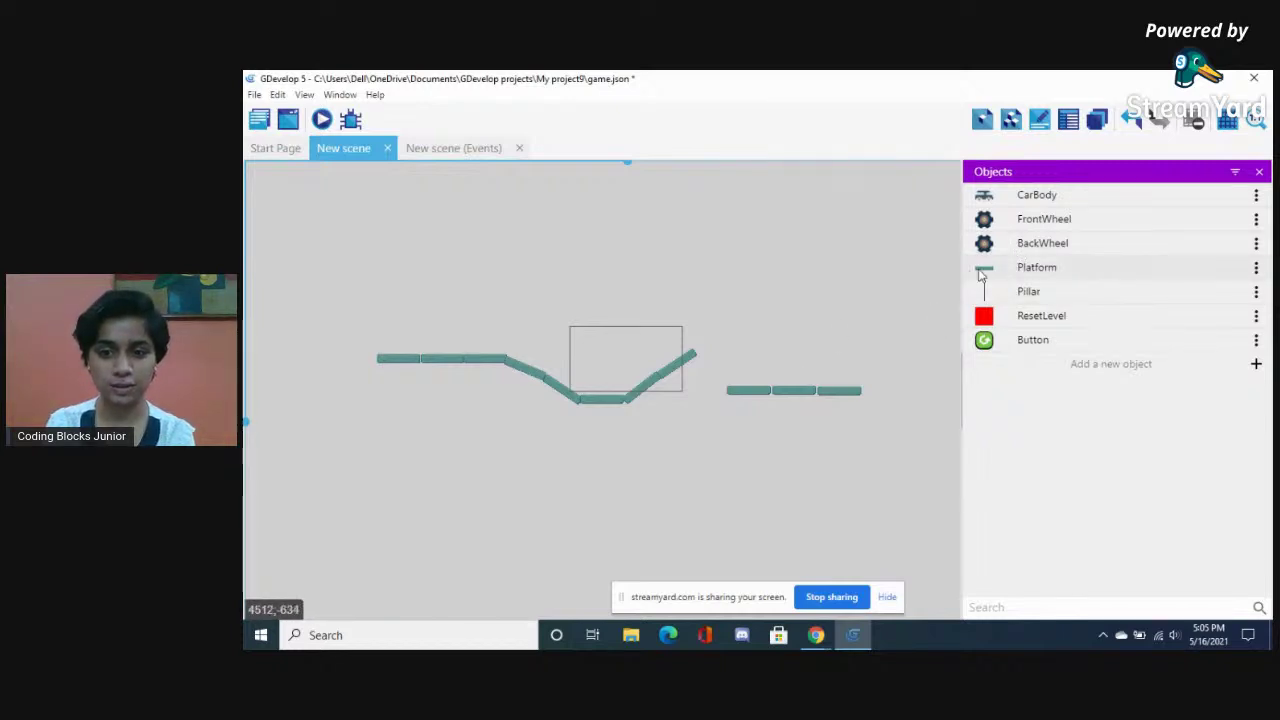
# Build a second ramp at the end of the new row from two Platform pieces tilted upward, the last one steeper
pyautogui.moveTo(980, 275); pyautogui.dragTo(860, 397)
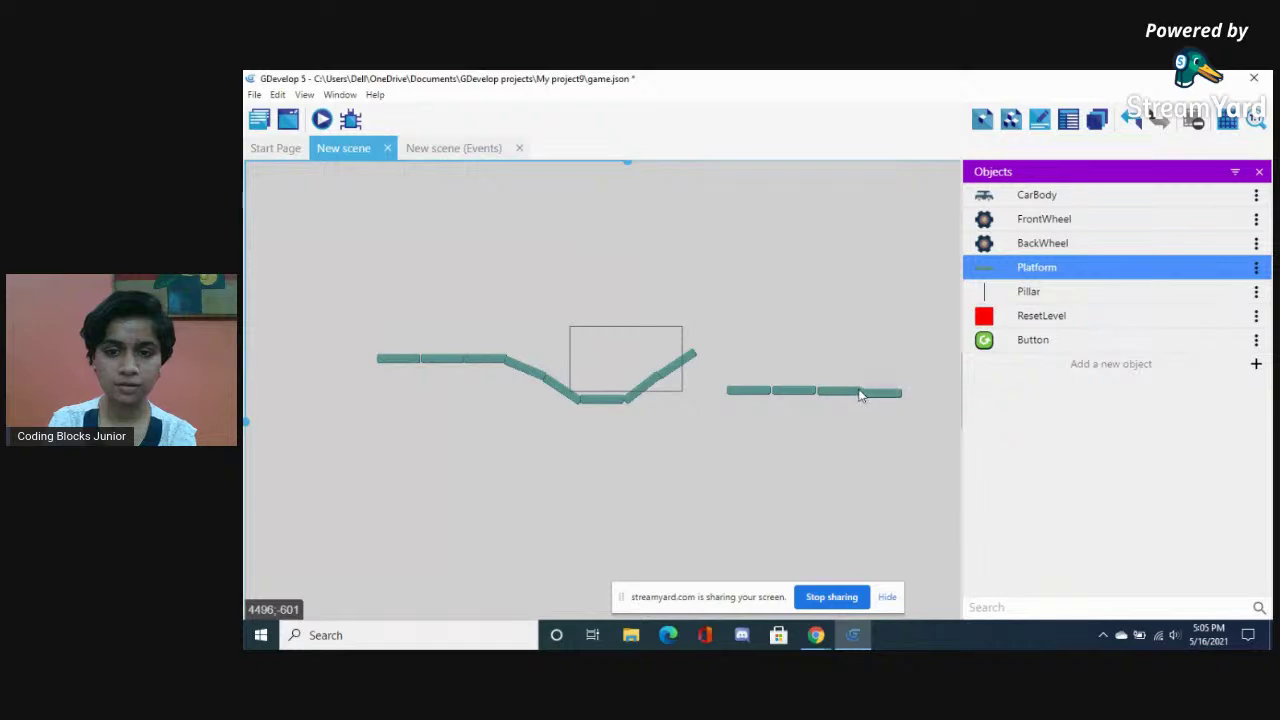
pyautogui.click(889, 395)
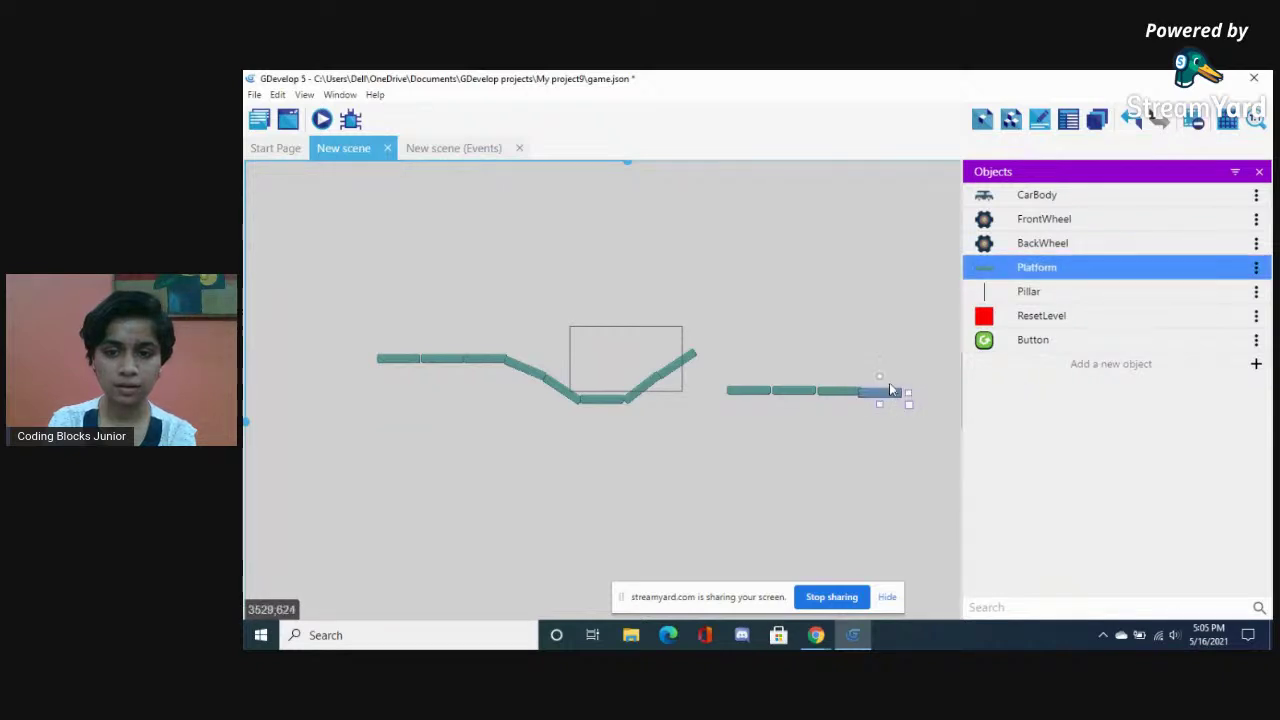
pyautogui.moveTo(887, 387)
pyautogui.mouseDown()
pyautogui.moveTo(893, 371)
pyautogui.moveTo(886, 381)
pyautogui.mouseUp()
pyautogui.moveTo(993, 275); pyautogui.dragTo(926, 347)
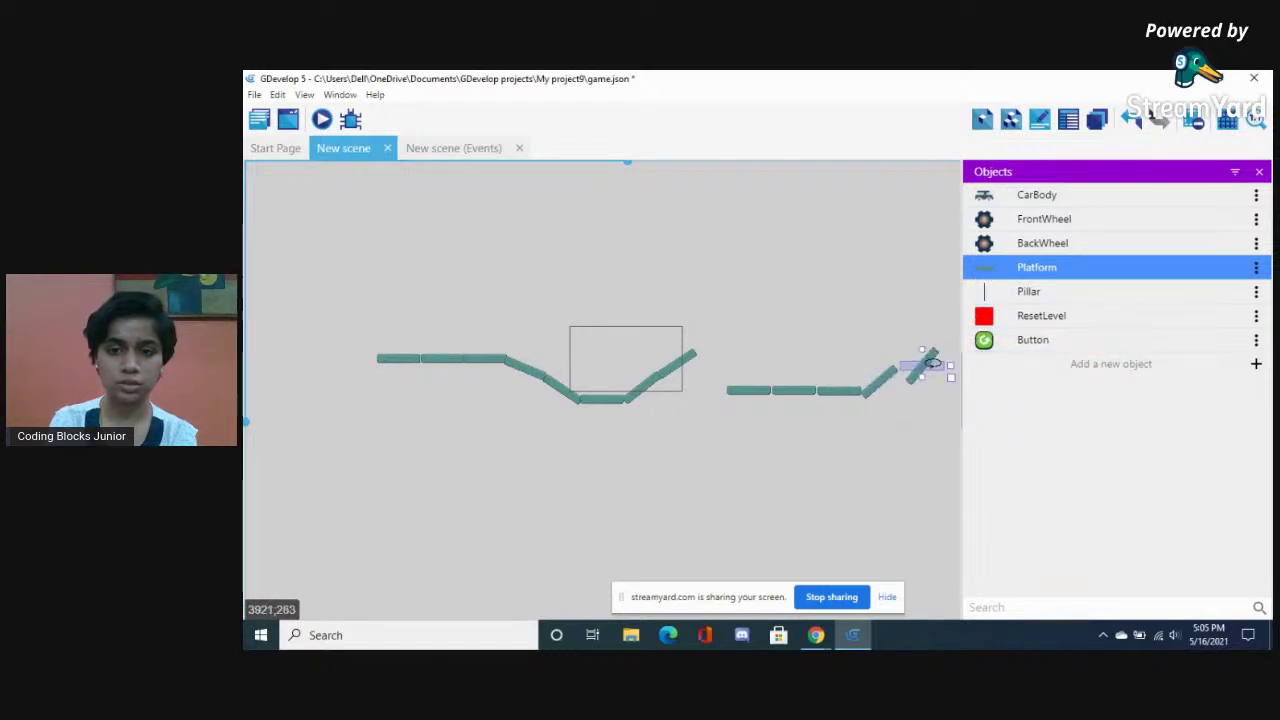
pyautogui.moveTo(933, 360); pyautogui.dragTo(912, 349)
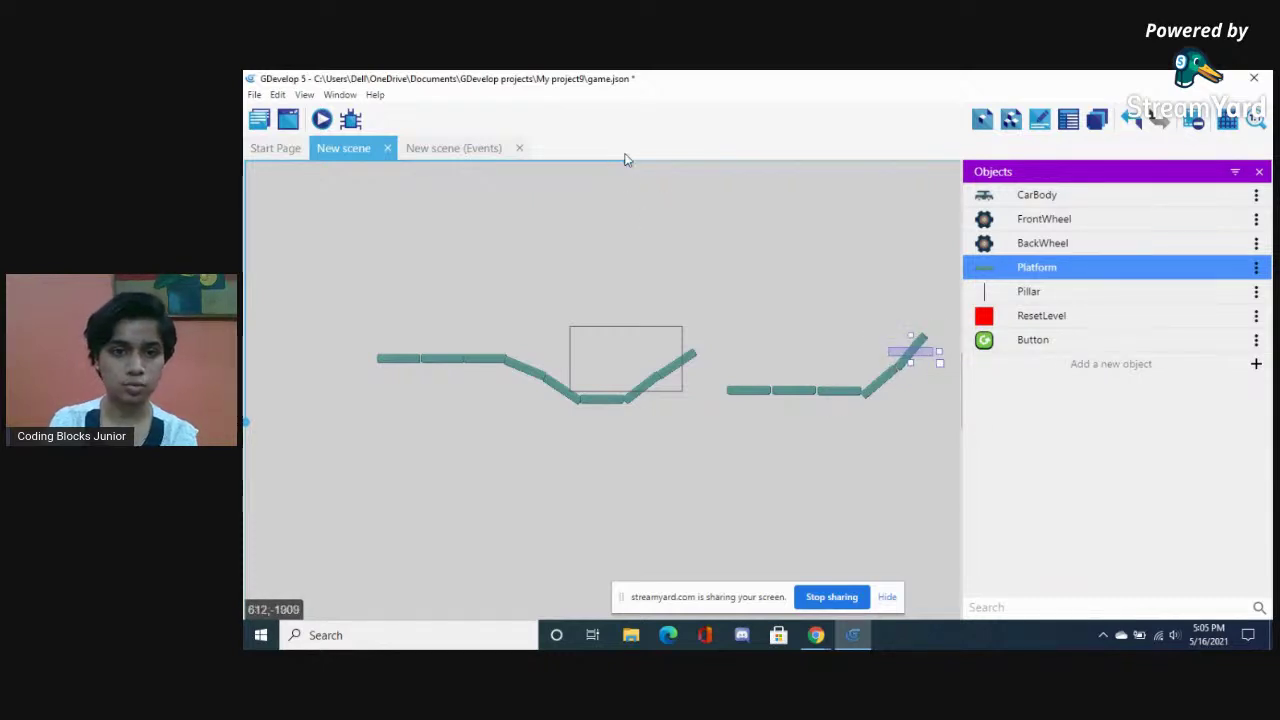
# Place four Platform pieces in a level row beyond a gap after the second ramp, and align the first with its neighbours
pyautogui.moveTo(627, 163); pyautogui.dragTo(810, 174)
pyautogui.moveTo(985, 267); pyautogui.dragTo(760, 377)
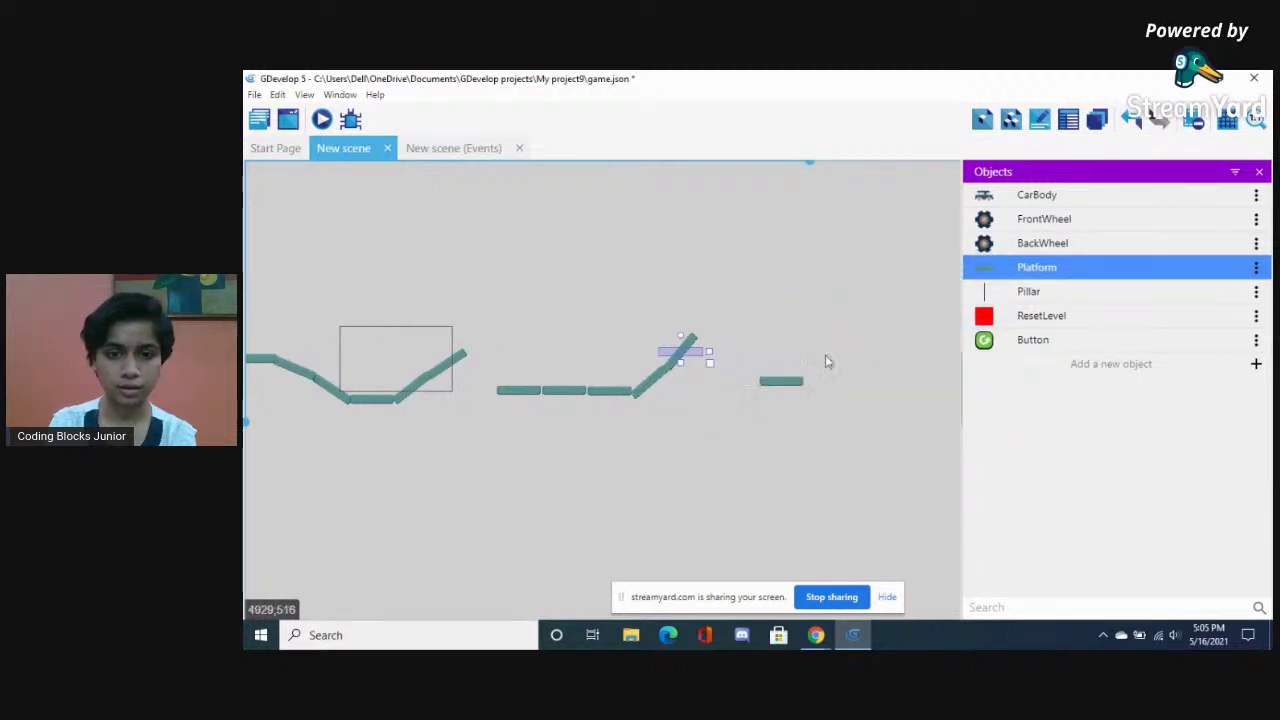
pyautogui.moveTo(992, 266); pyautogui.dragTo(806, 384)
pyautogui.moveTo(992, 267); pyautogui.dragTo(849, 383)
pyautogui.moveTo(1040, 267); pyautogui.dragTo(893, 387)
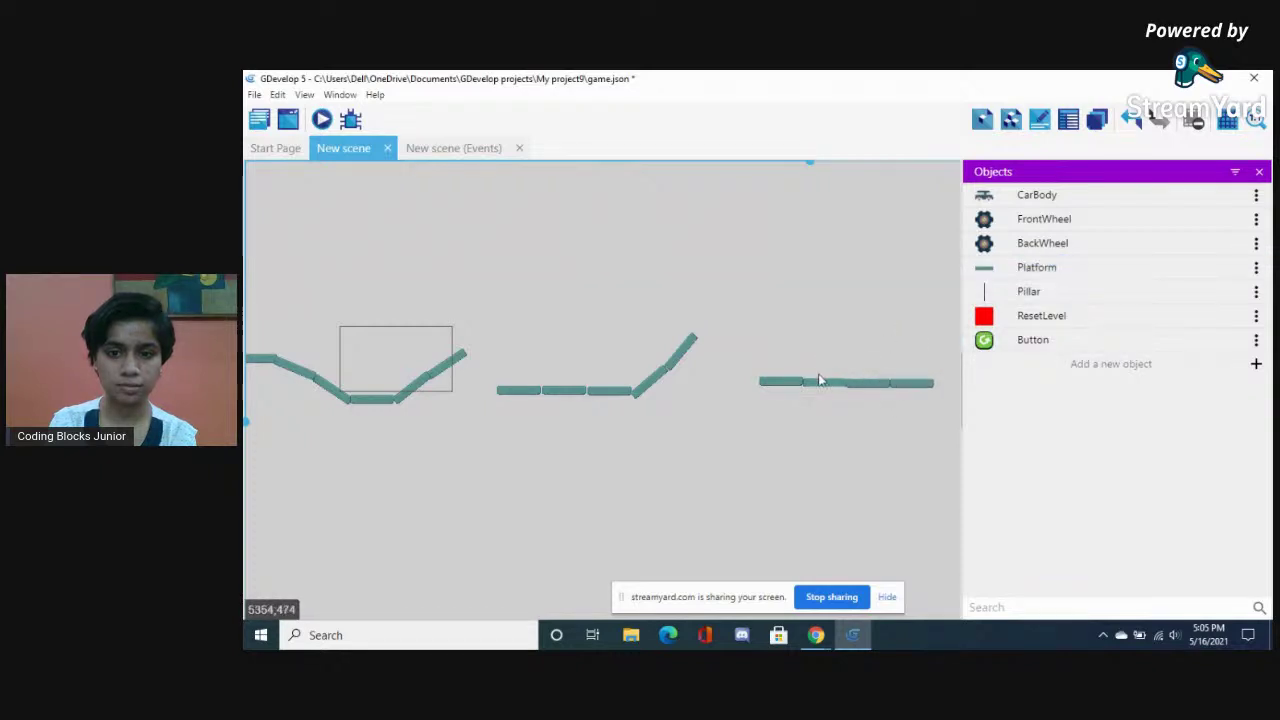
pyautogui.moveTo(818, 380); pyautogui.dragTo(783, 389)
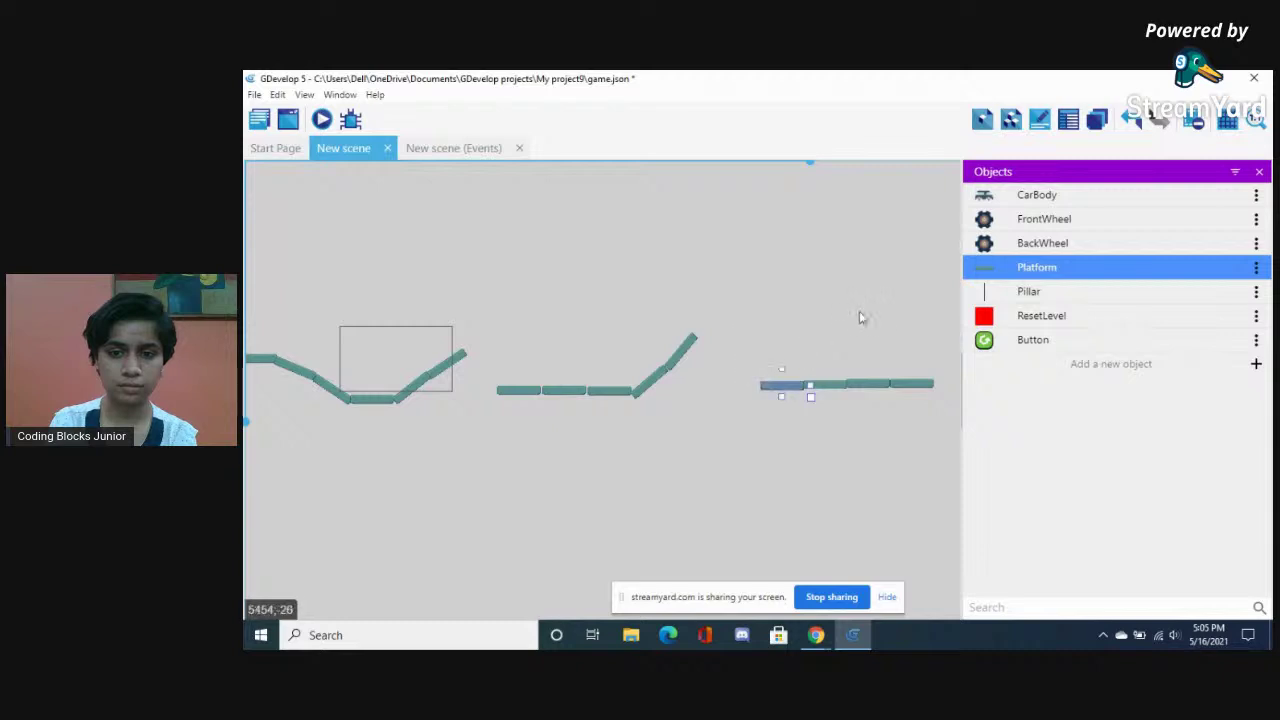
pyautogui.click(875, 373)
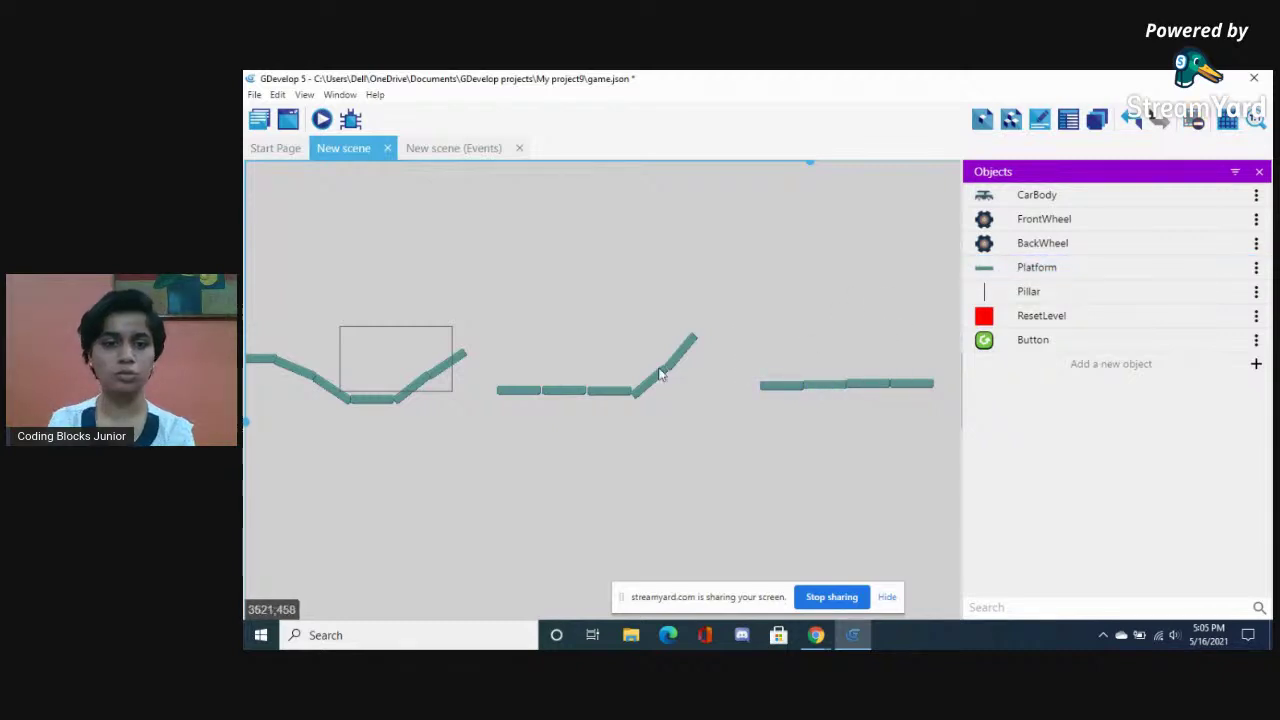
# Place three Pillar objects beneath the level Platform row at the start of the track, one per piece
pyautogui.moveTo(809, 163); pyautogui.dragTo(593, 191)
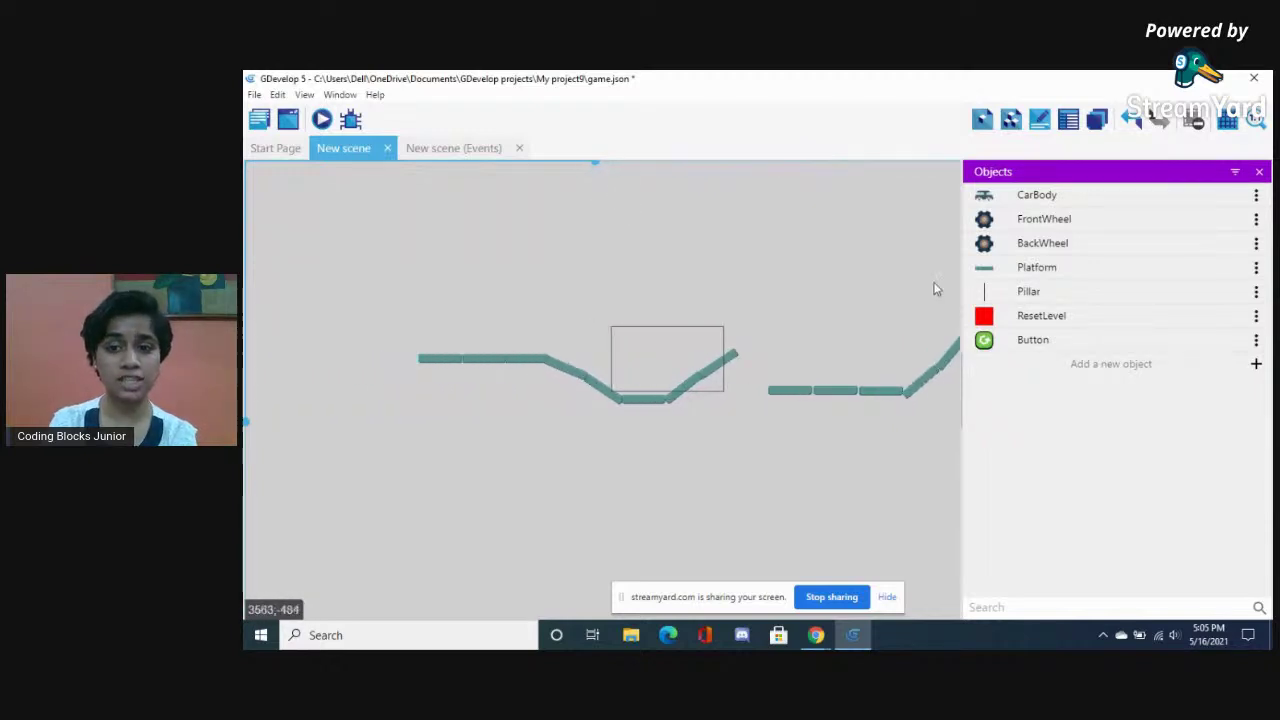
pyautogui.moveTo(1029, 291); pyautogui.dragTo(429, 363)
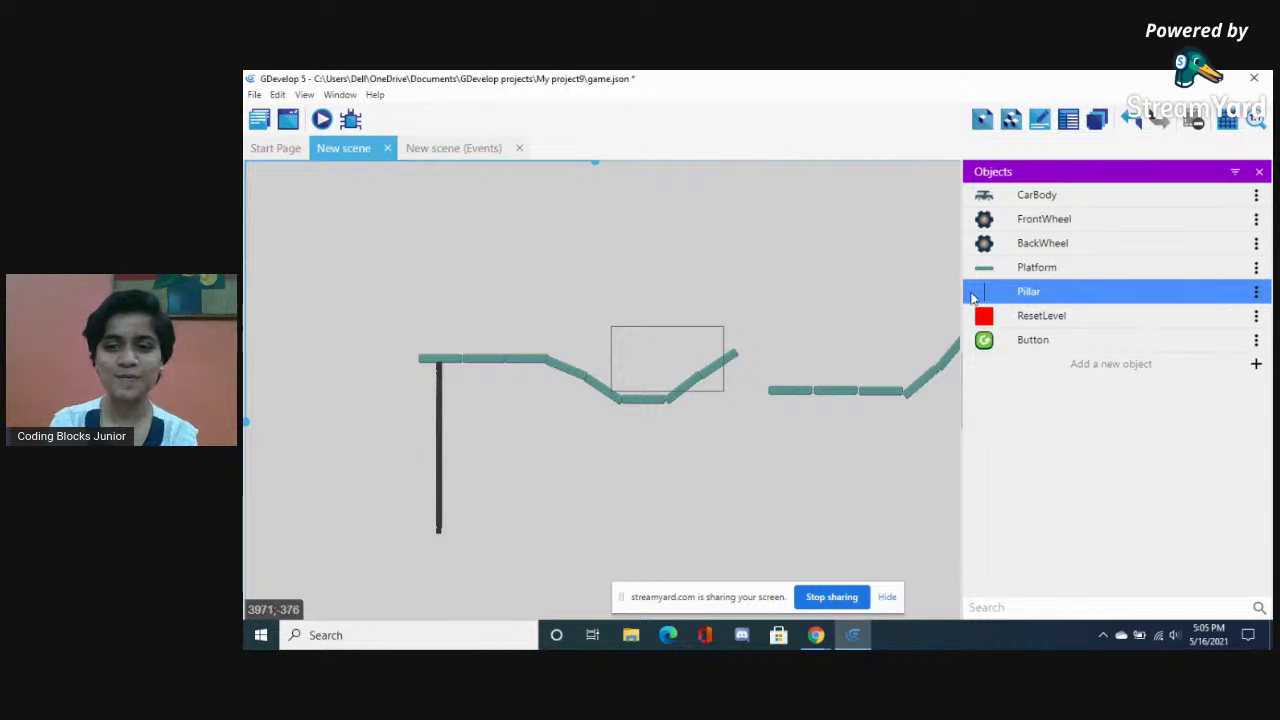
pyautogui.moveTo(980, 300); pyautogui.dragTo(487, 372)
pyautogui.moveTo(1029, 293); pyautogui.dragTo(521, 358)
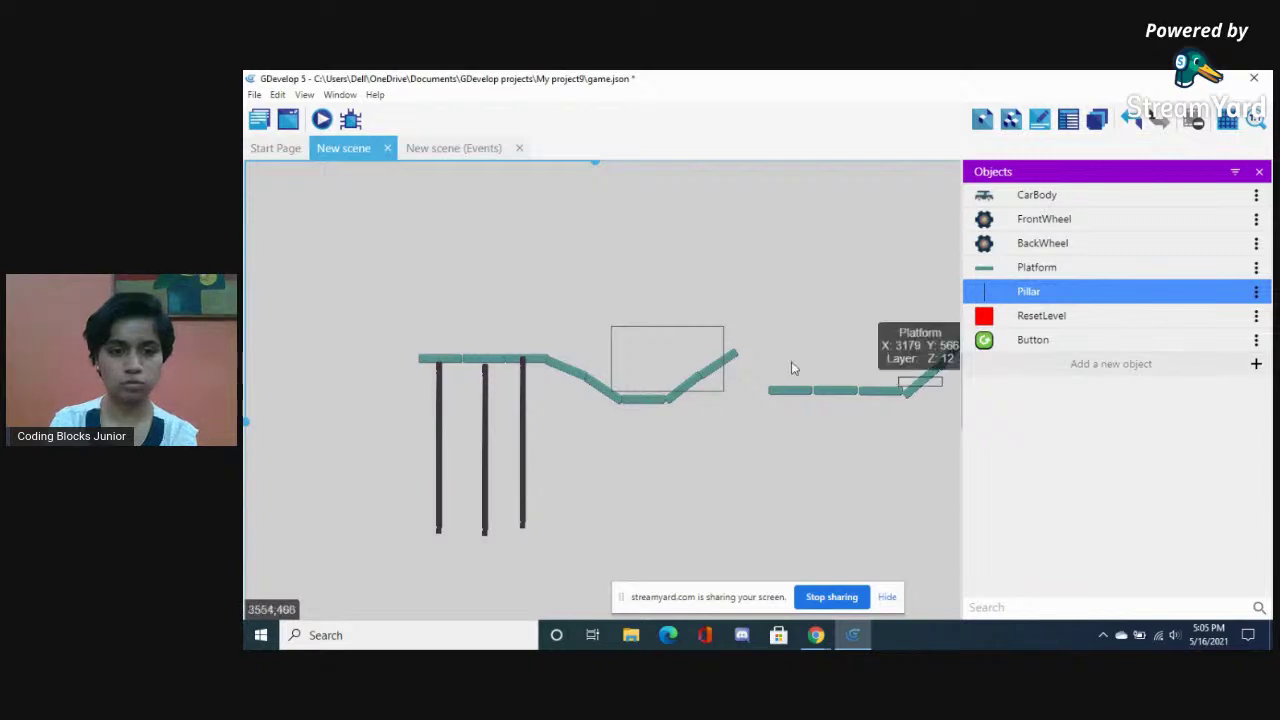
pyautogui.click(523, 414)
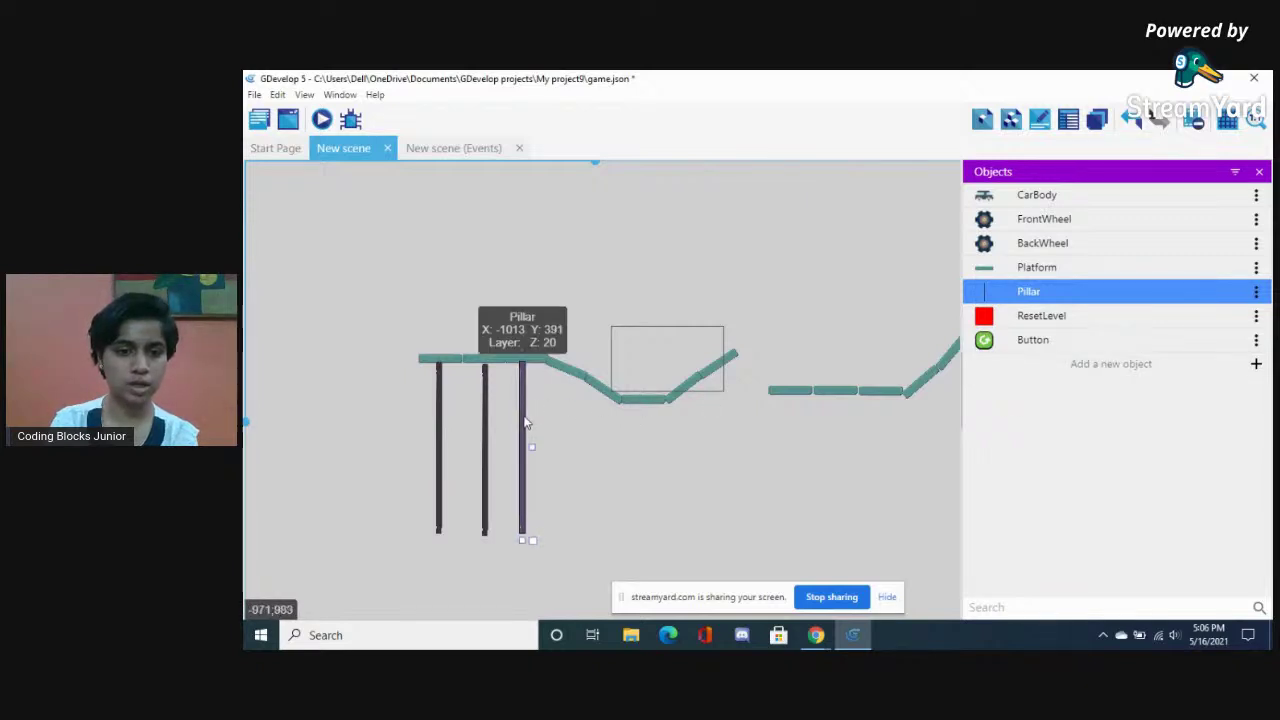
# Place five Pillar objects beneath the dip, supporting its descending pieces, its flat bottom piece and its rising ramp
pyautogui.moveTo(1045, 291); pyautogui.dragTo(566, 372)
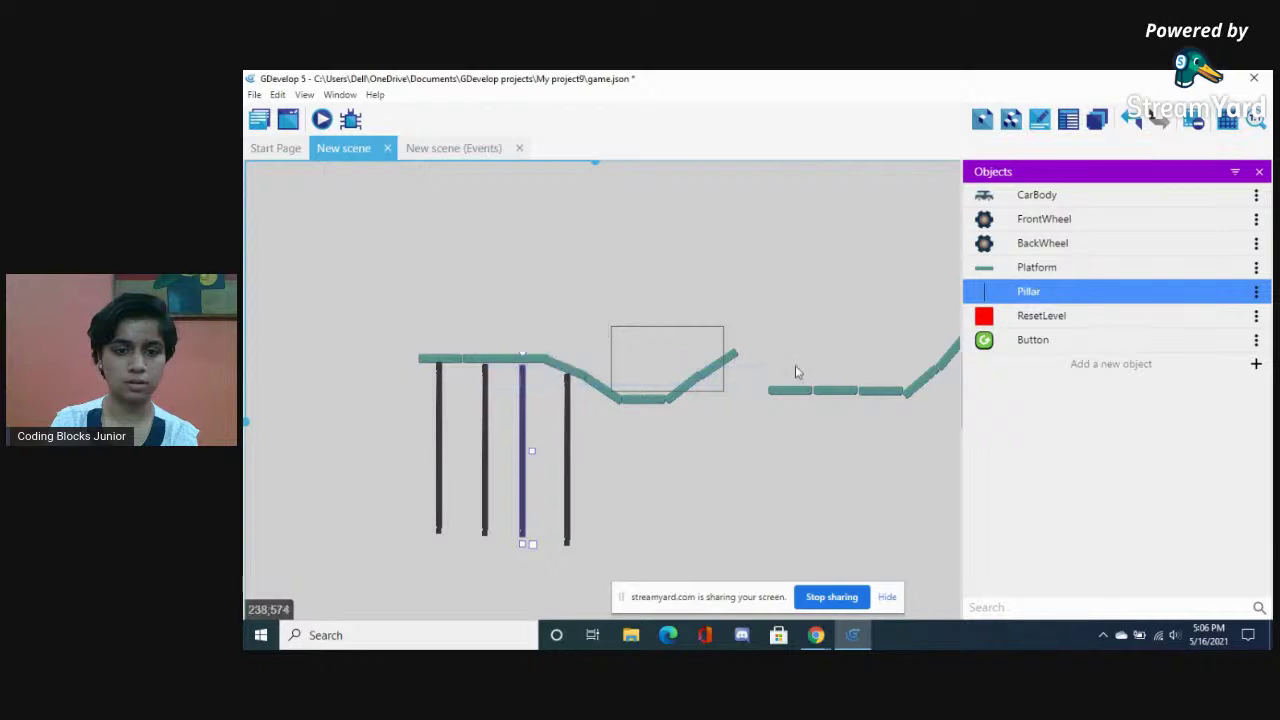
pyautogui.moveTo(1115, 299); pyautogui.dragTo(636, 410)
pyautogui.moveTo(1030, 300); pyautogui.dragTo(601, 398)
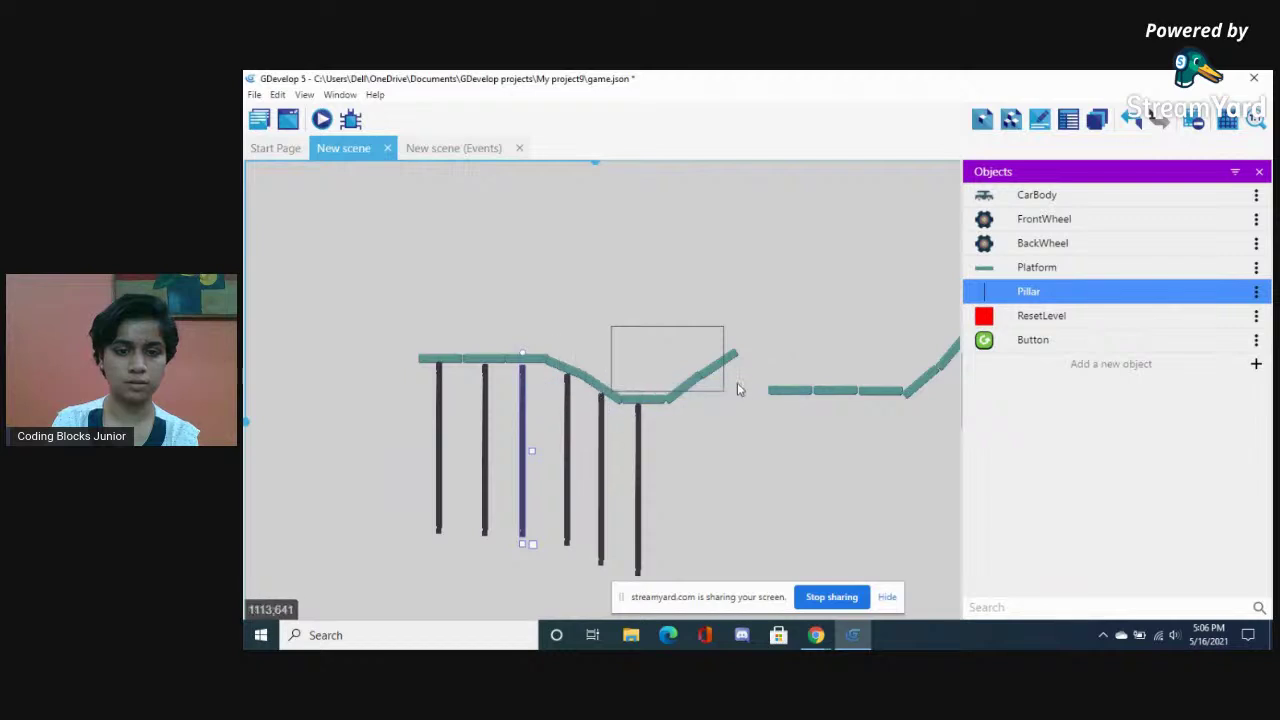
pyautogui.moveTo(1071, 296); pyautogui.dragTo(680, 405)
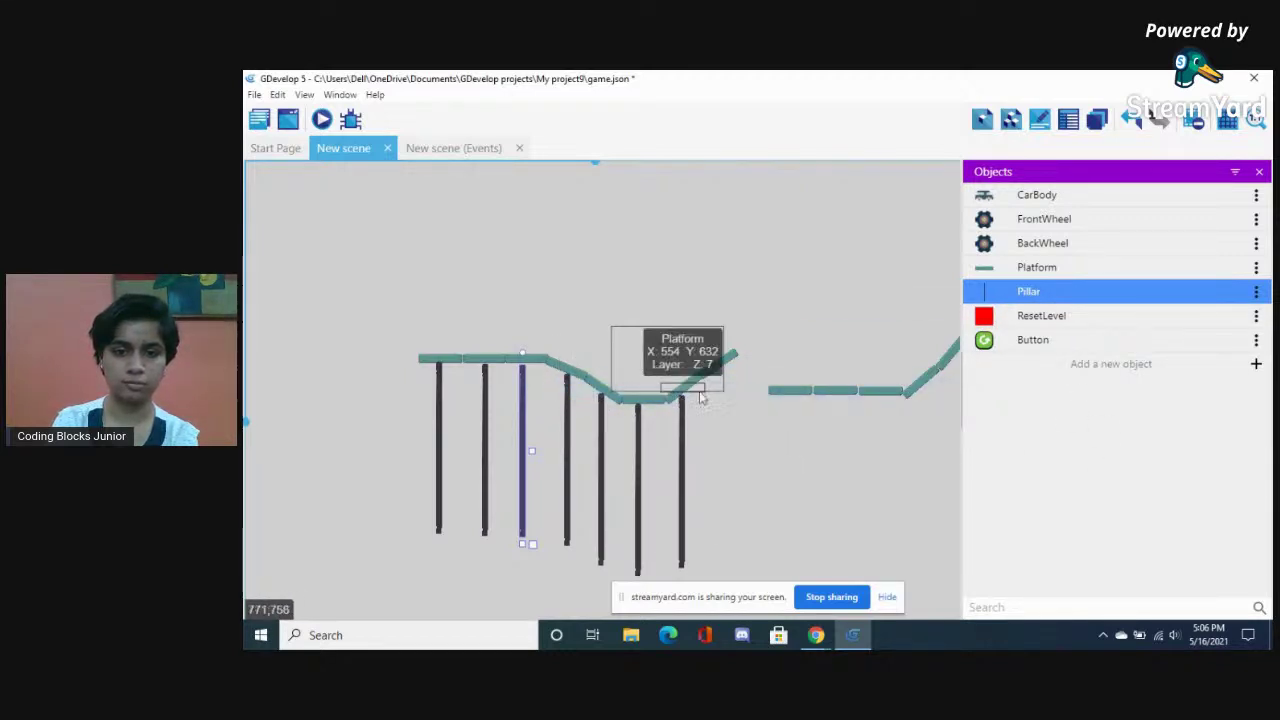
pyautogui.moveTo(1071, 296); pyautogui.dragTo(720, 372)
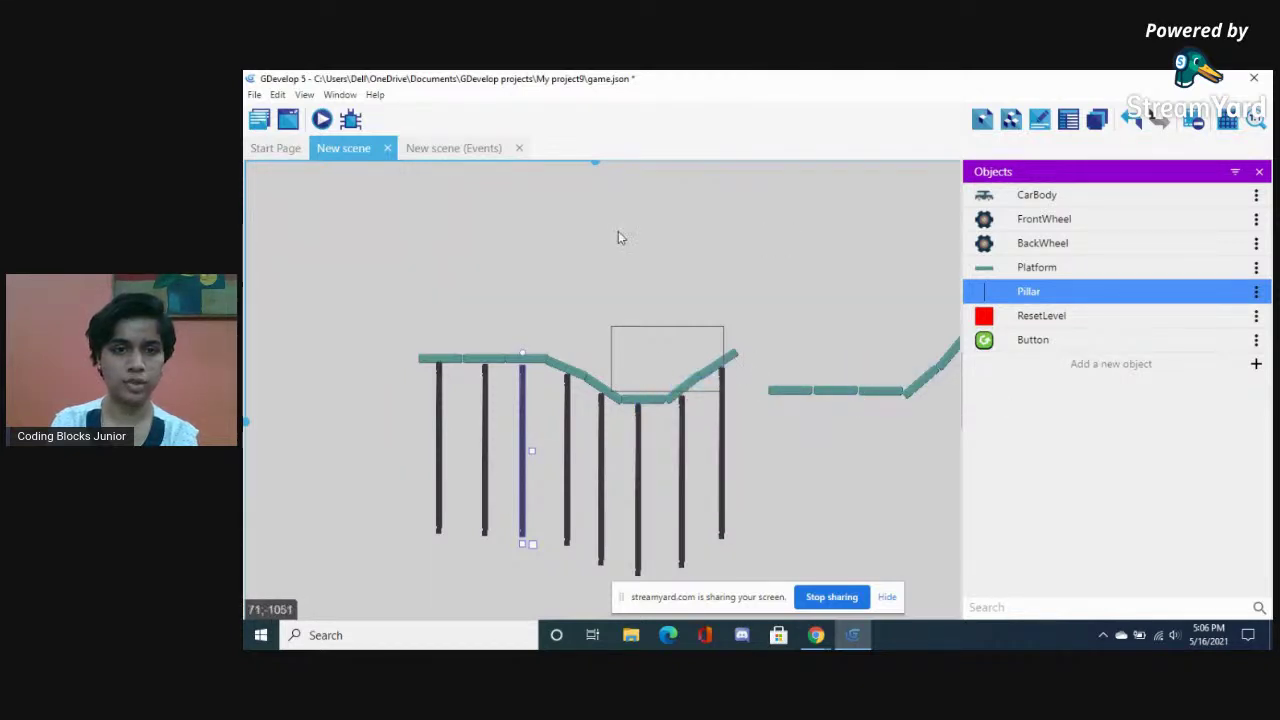
# Place four Pillar objects beneath the final level Platform row at the far end of the track
pyautogui.moveTo(597, 165); pyautogui.dragTo(831, 163)
pyautogui.moveTo(963, 296); pyautogui.dragTo(837, 300)
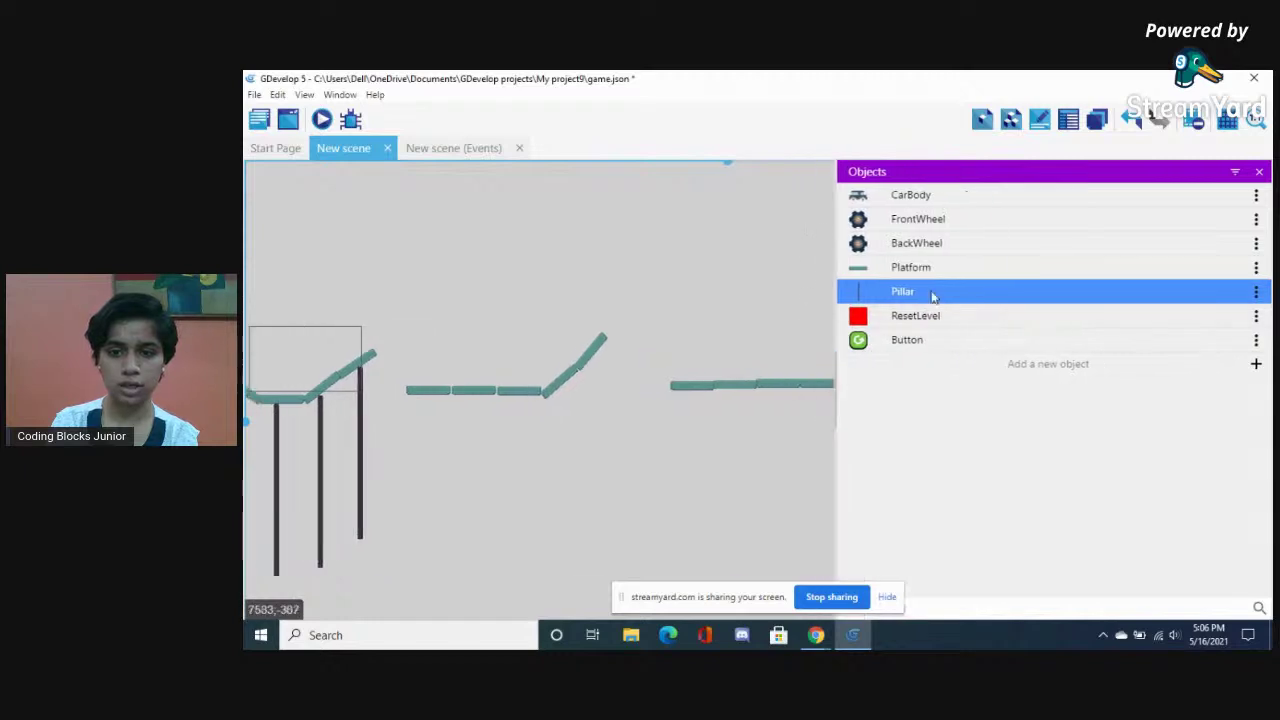
pyautogui.click(841, 219)
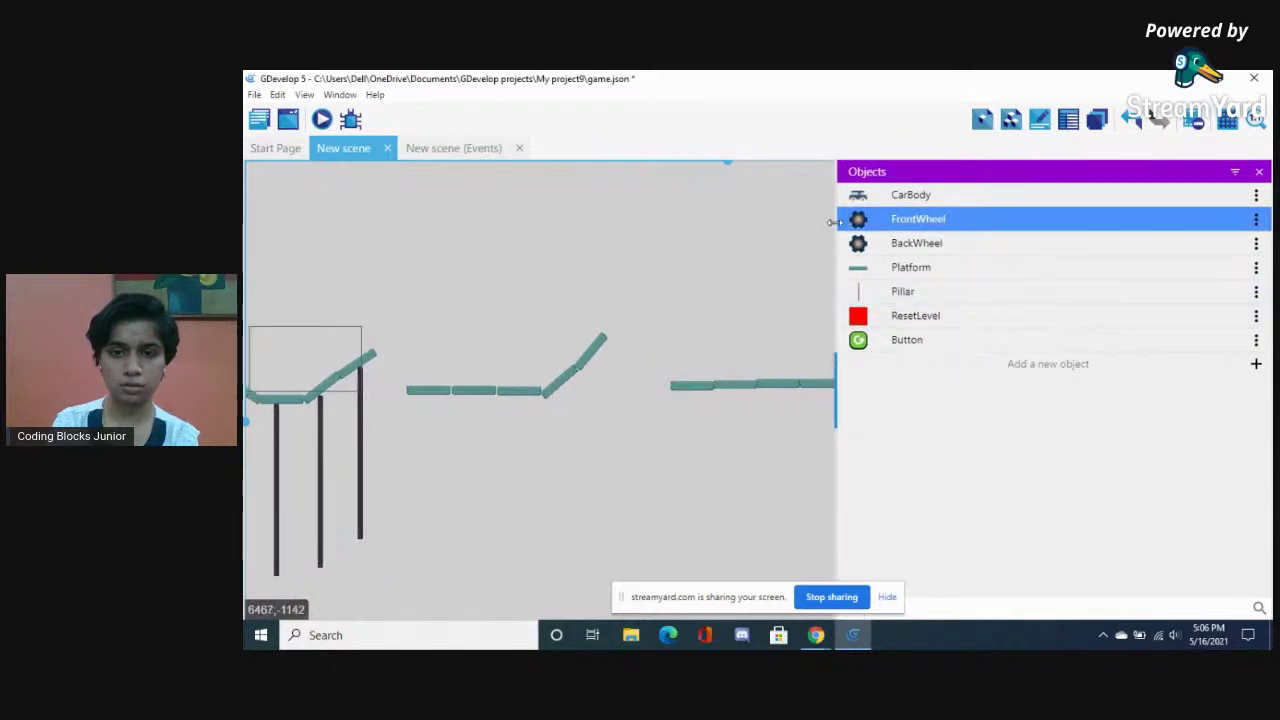
pyautogui.moveTo(835, 221); pyautogui.dragTo(952, 209)
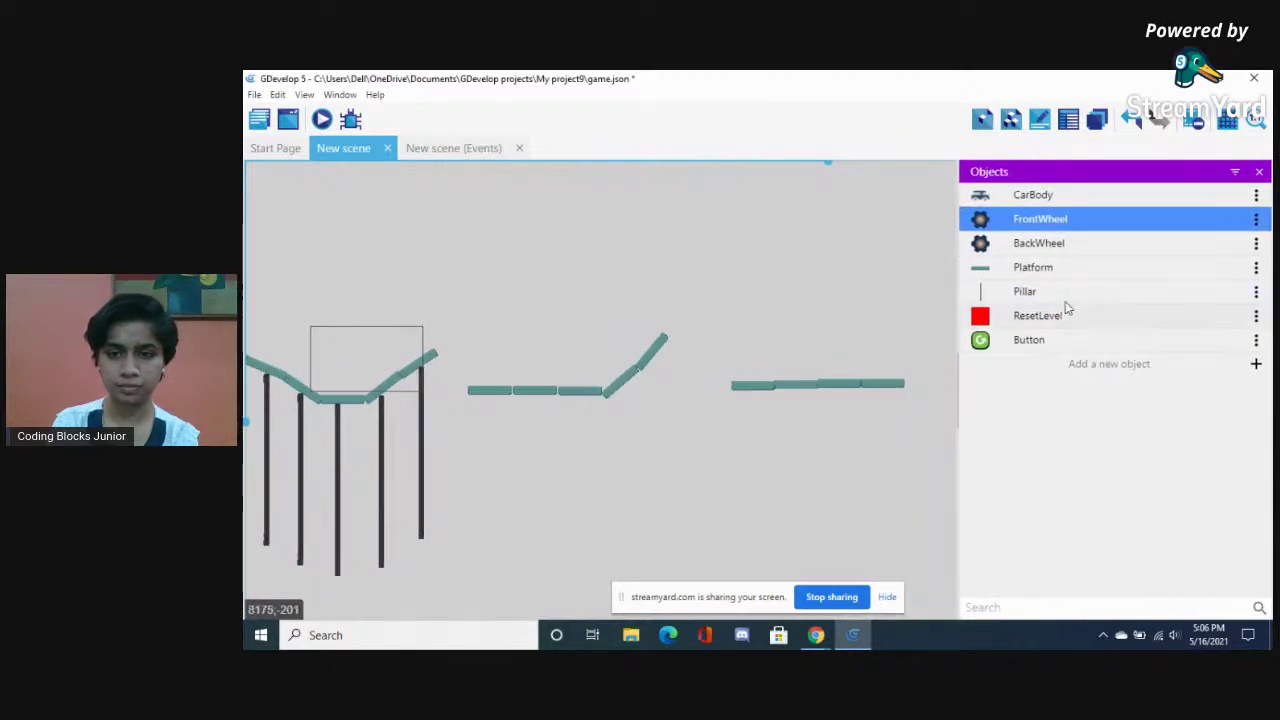
pyautogui.moveTo(1036, 293); pyautogui.dragTo(751, 400)
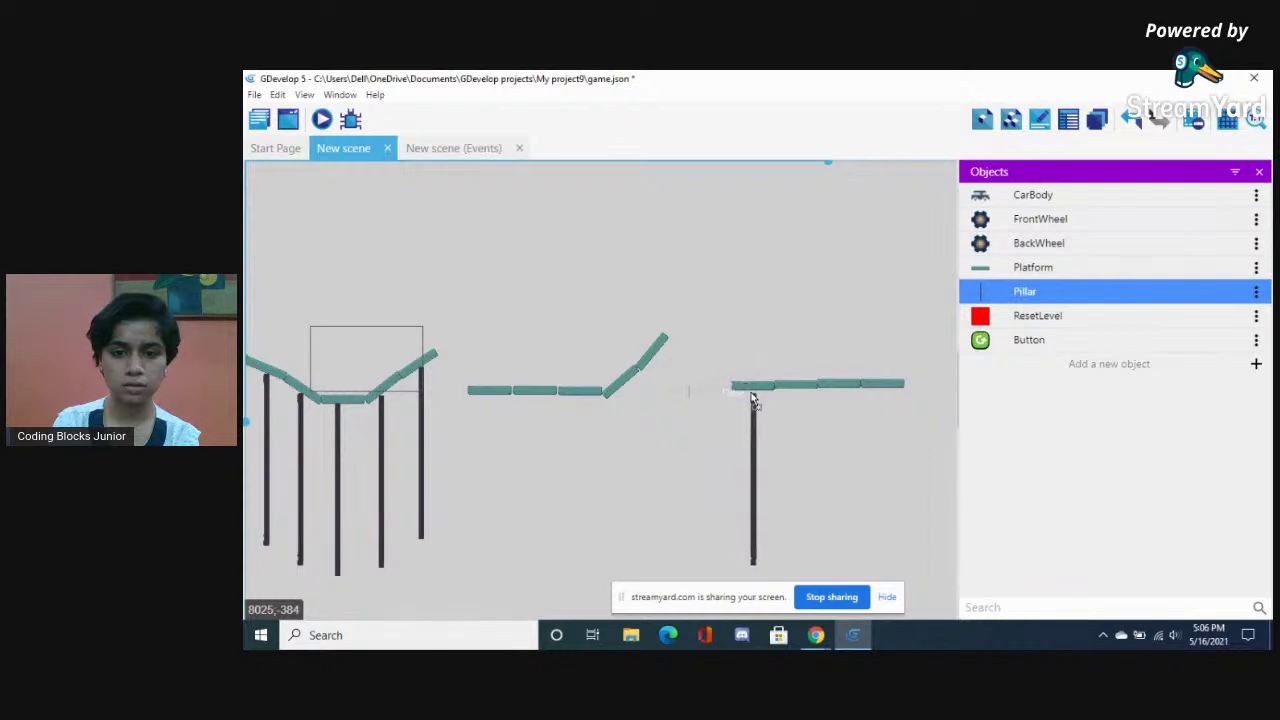
pyautogui.moveTo(1012, 294); pyautogui.dragTo(795, 394)
pyautogui.moveTo(996, 294); pyautogui.dragTo(832, 396)
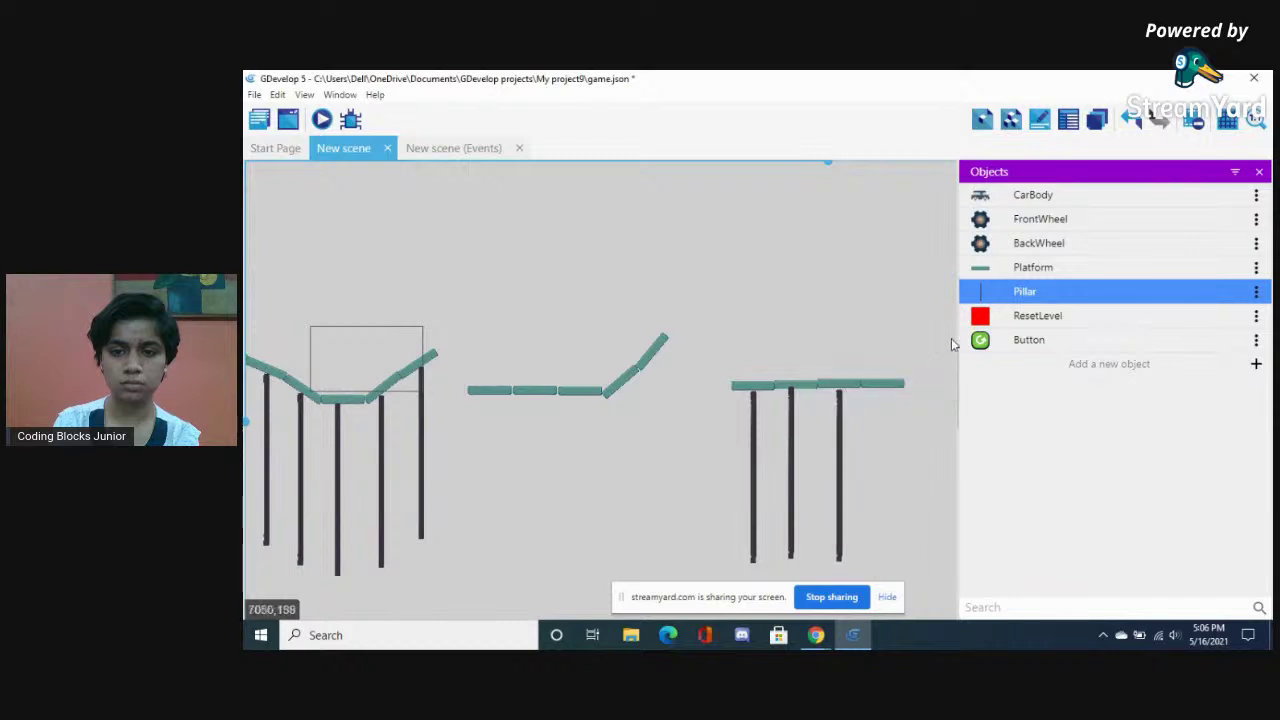
pyautogui.moveTo(972, 305); pyautogui.dragTo(885, 398)
pyautogui.click(888, 435)
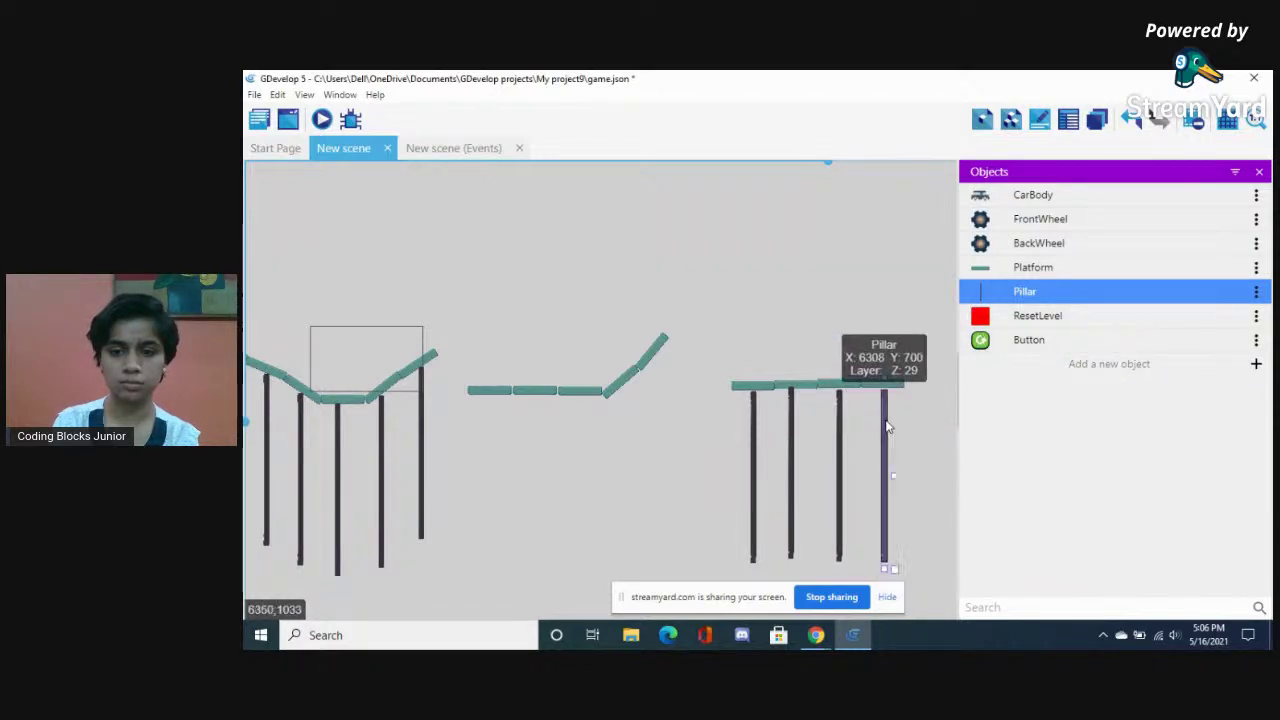
# Place five Pillar objects beneath the middle section, two under the second ramp and three under its level row
pyautogui.moveTo(995, 290); pyautogui.dragTo(658, 353)
pyautogui.moveTo(1001, 302); pyautogui.dragTo(614, 391)
pyautogui.moveTo(998, 296); pyautogui.dragTo(571, 398)
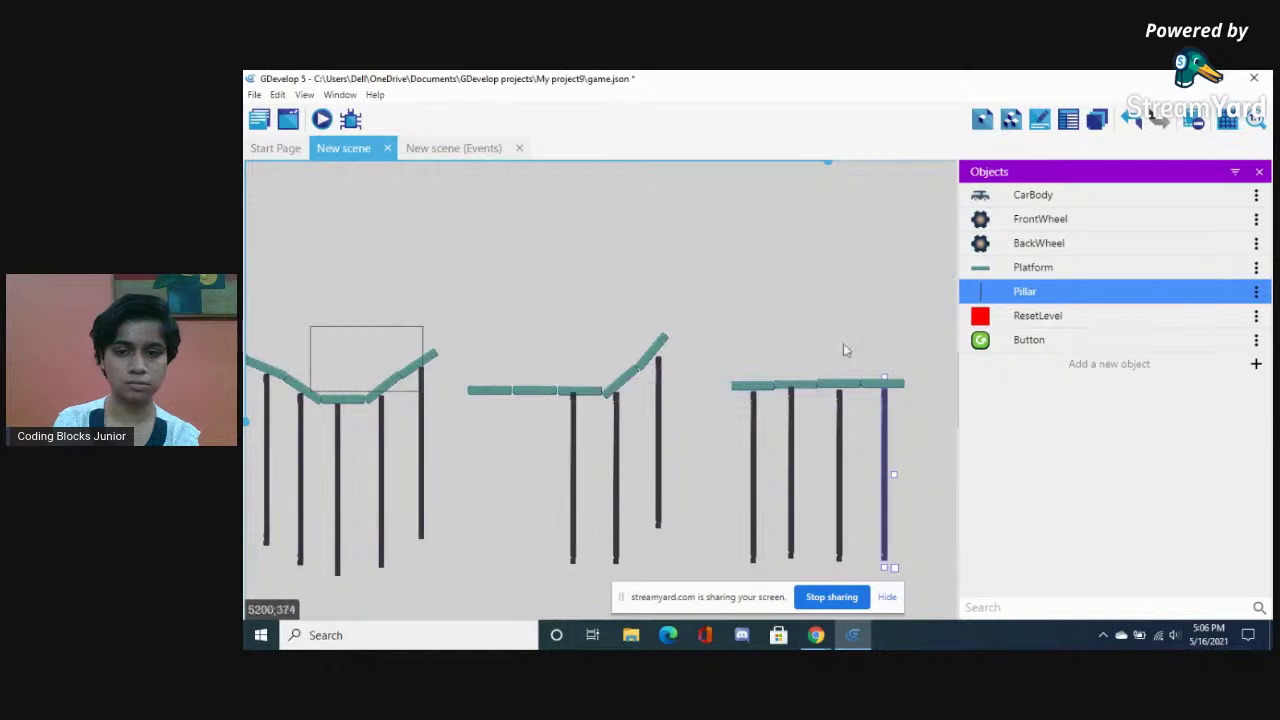
pyautogui.moveTo(1001, 291); pyautogui.dragTo(531, 403)
pyautogui.moveTo(1020, 295); pyautogui.dragTo(493, 400)
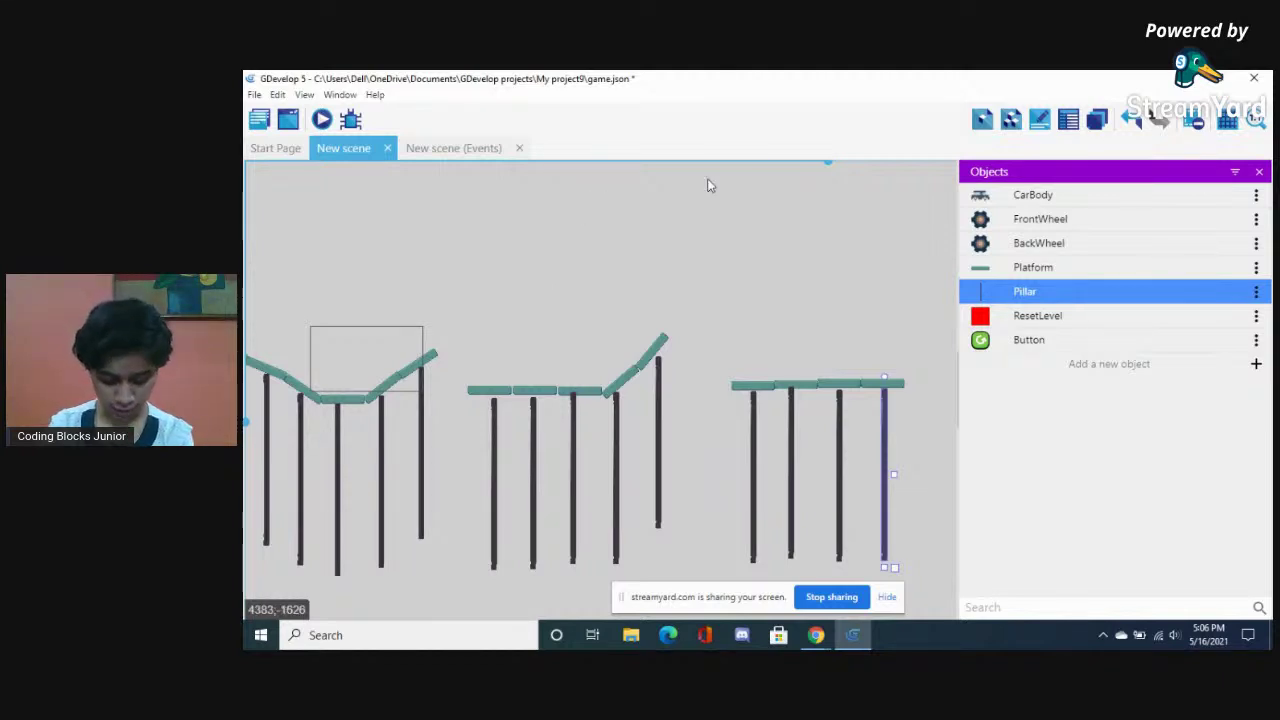
# Place CarBody above the starting platform, with FrontWheel and BackWheel just below it
pyautogui.moveTo(828, 163); pyautogui.dragTo(655, 190)
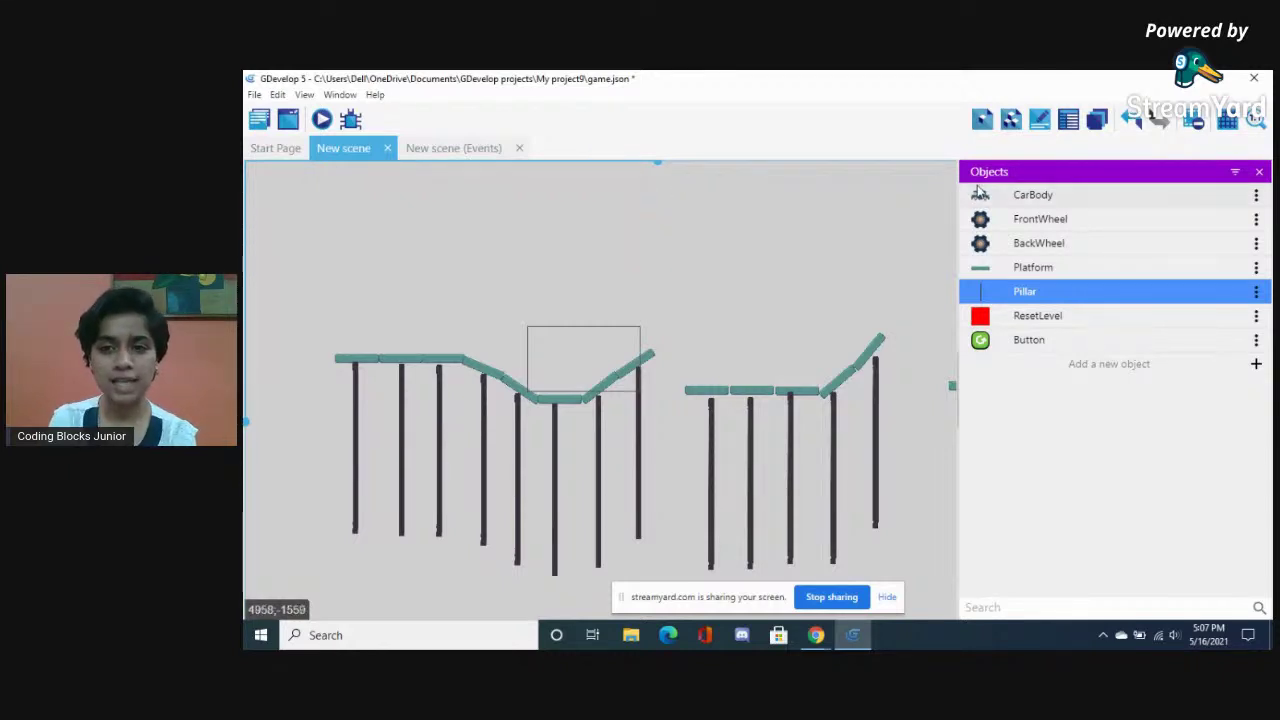
pyautogui.moveTo(980, 193); pyautogui.dragTo(342, 306)
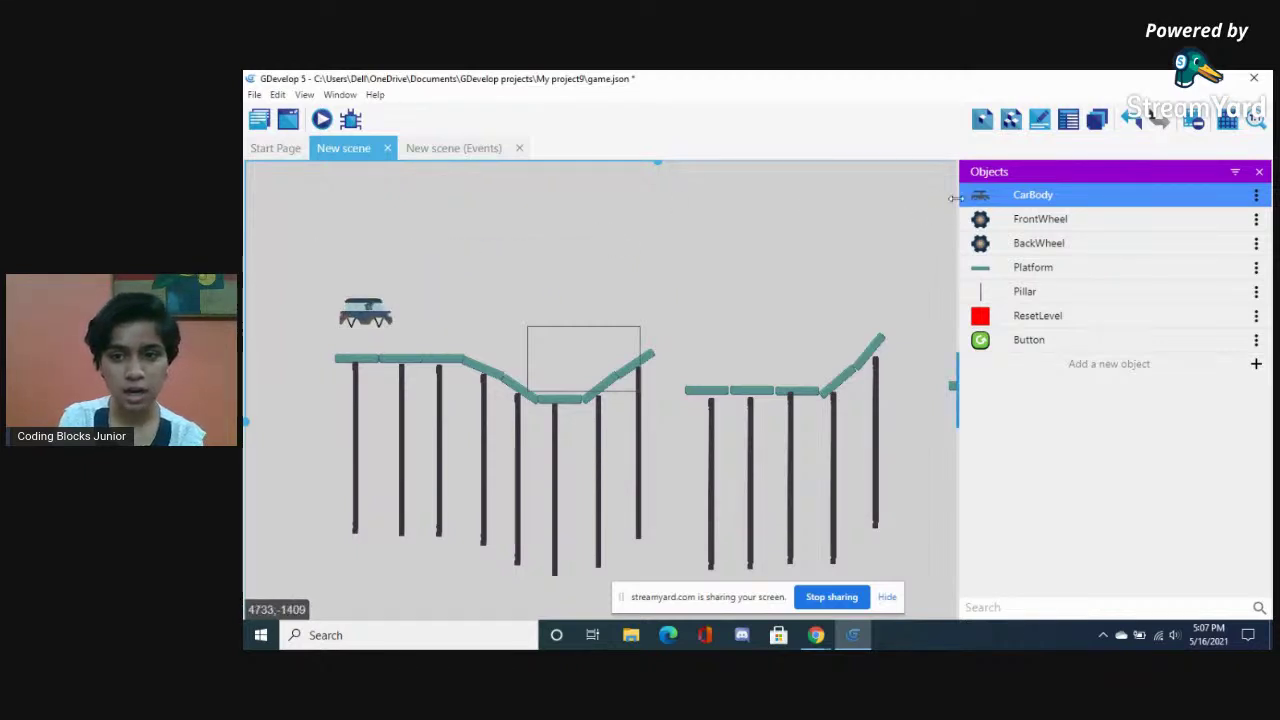
pyautogui.moveTo(871, 210); pyautogui.dragTo(648, 256)
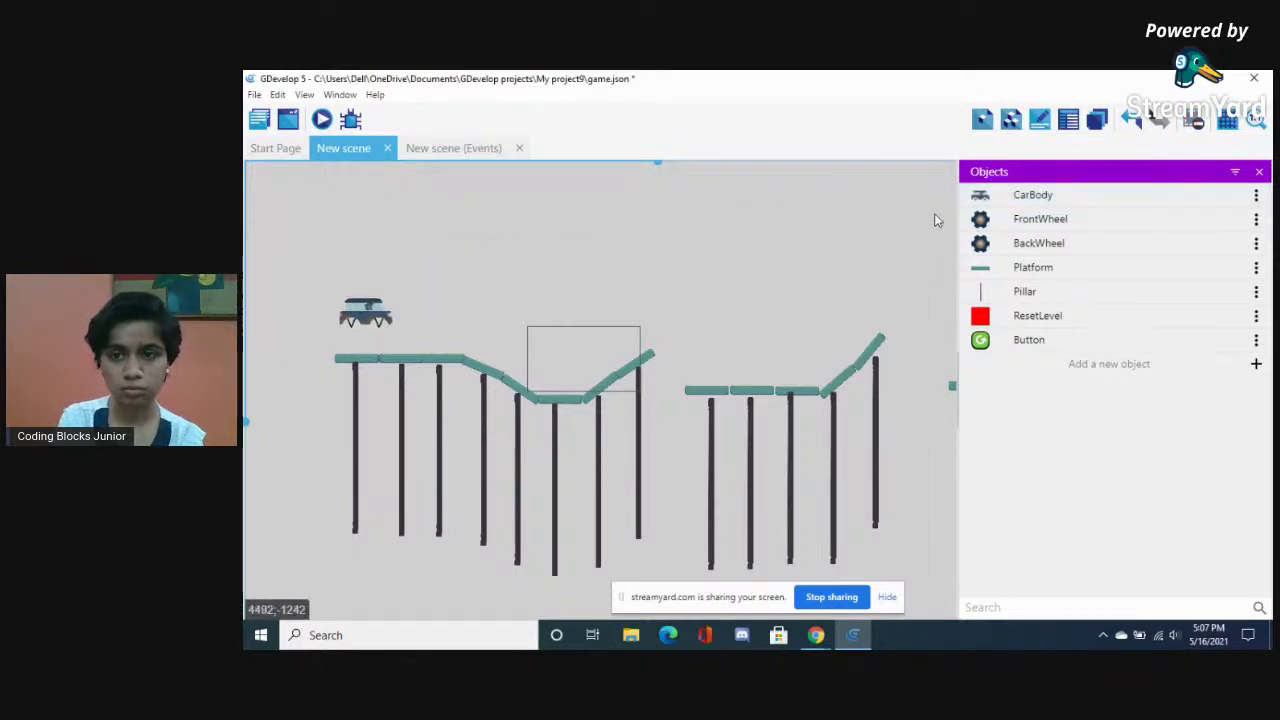
pyautogui.moveTo(1014, 224); pyautogui.dragTo(370, 334)
pyautogui.moveTo(975, 243); pyautogui.dragTo(337, 341)
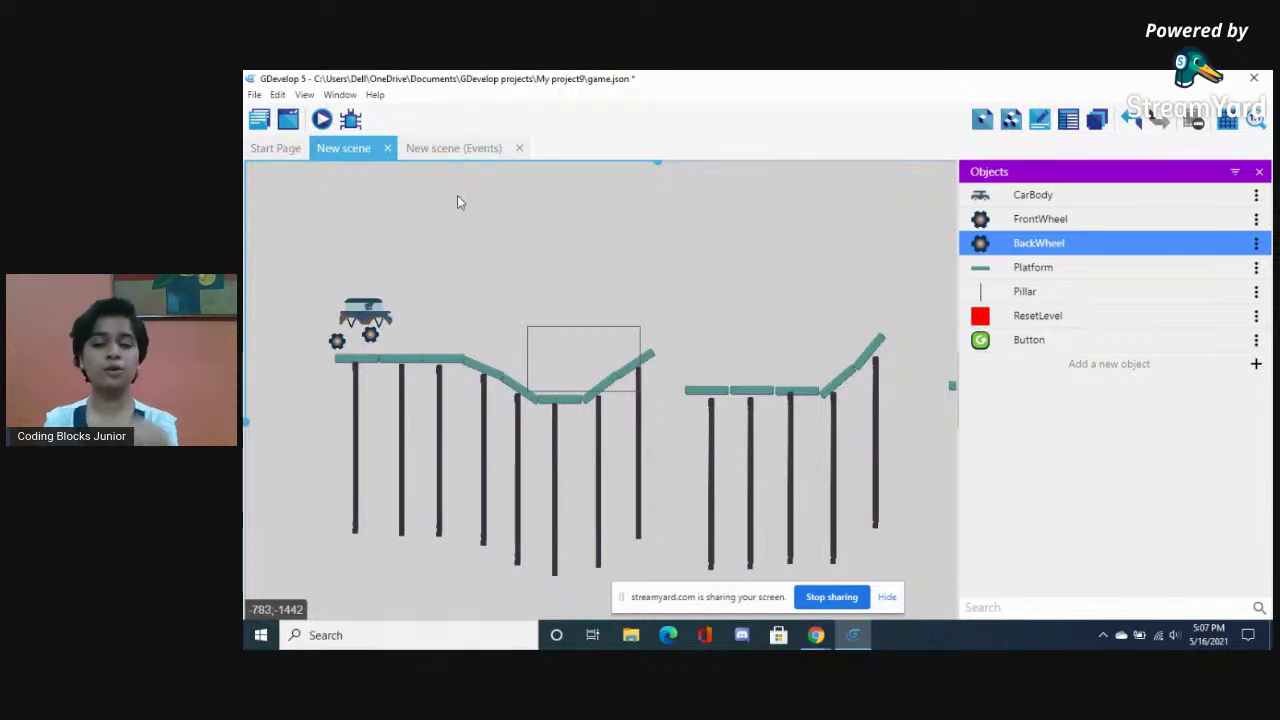
# Add the Physics Engine 2.0 behavior to CarBody with its type set to Dynamic
pyautogui.doubleClick(1010, 196)
pyautogui.click(940, 140)
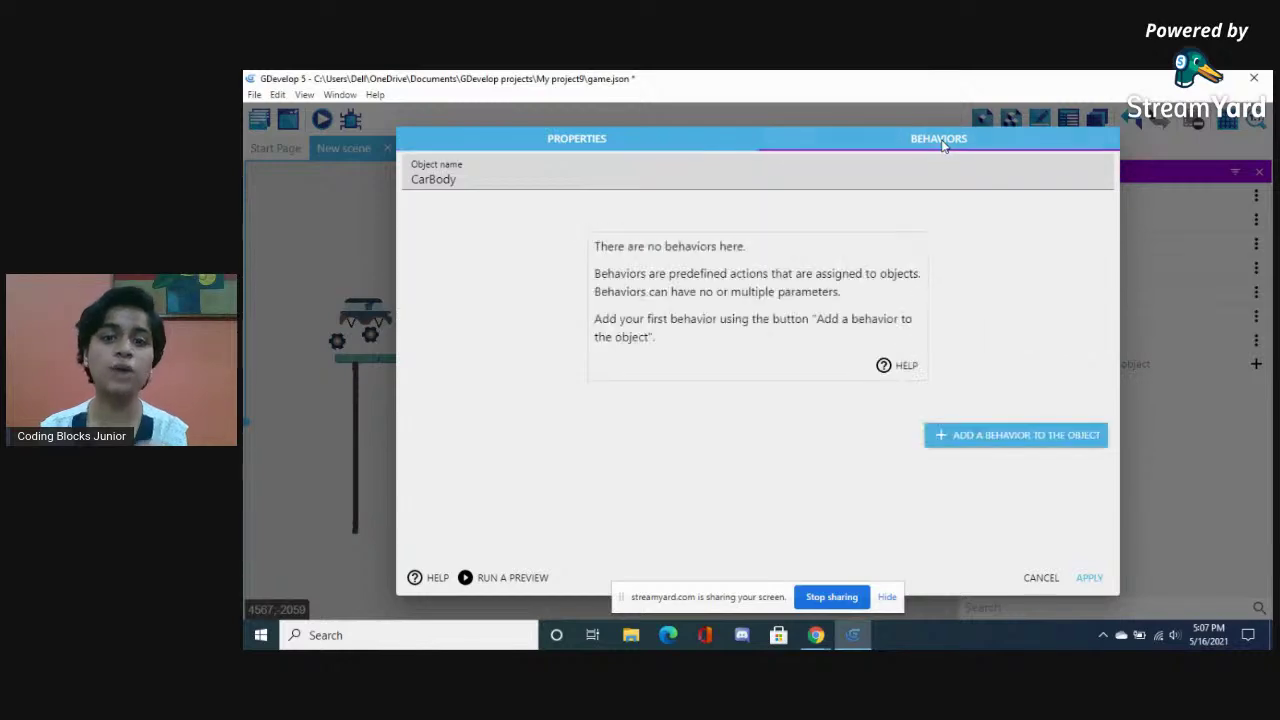
pyautogui.click(944, 436)
pyautogui.scroll(-3, 497, 443)
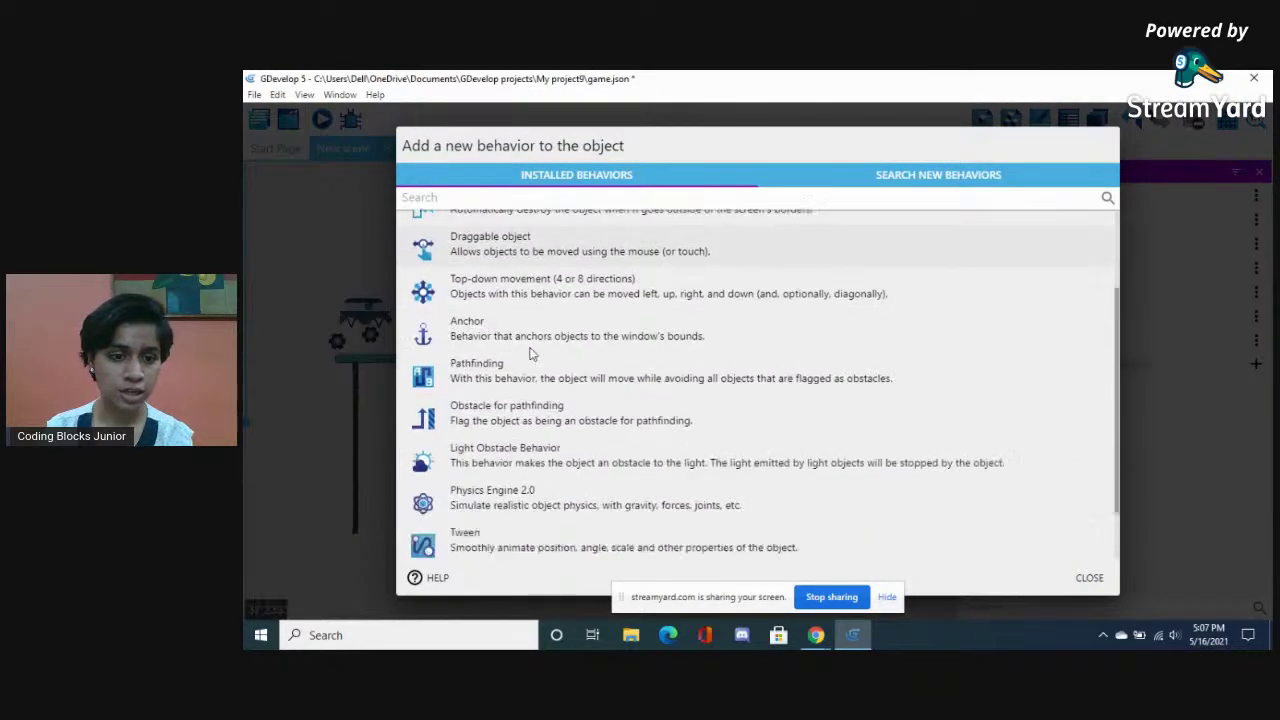
pyautogui.click(470, 438)
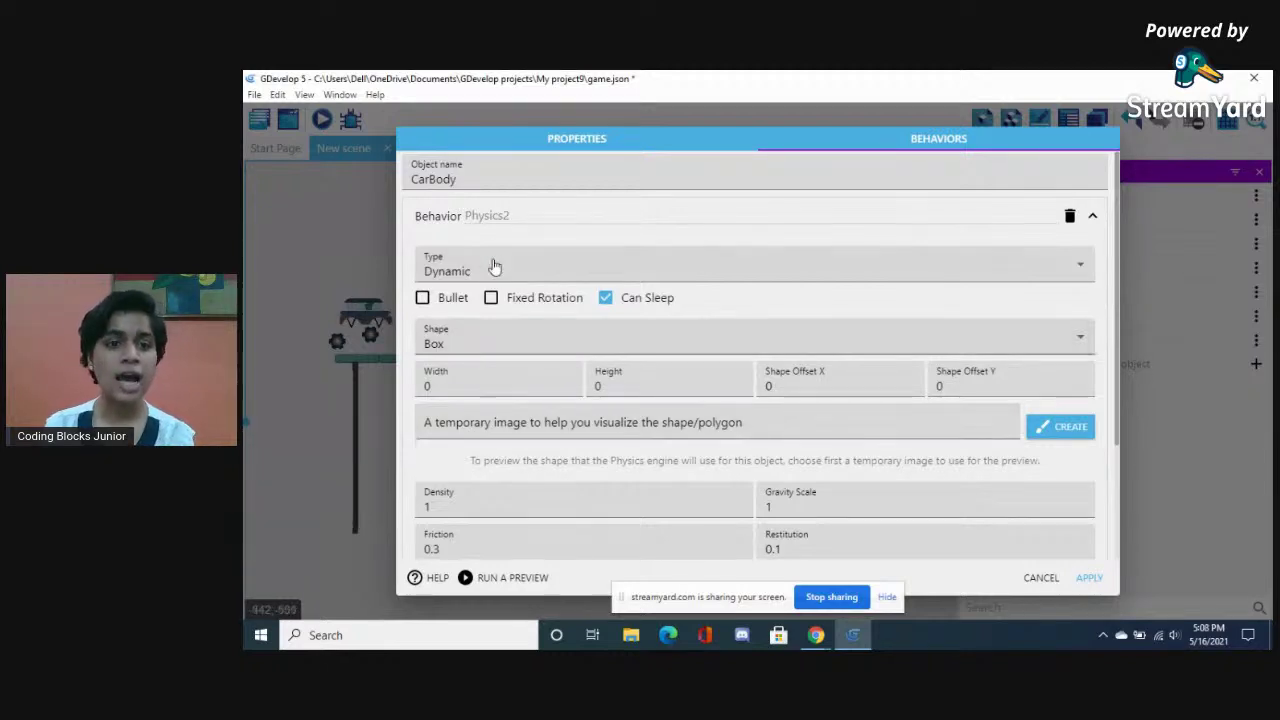
pyautogui.click(522, 277)
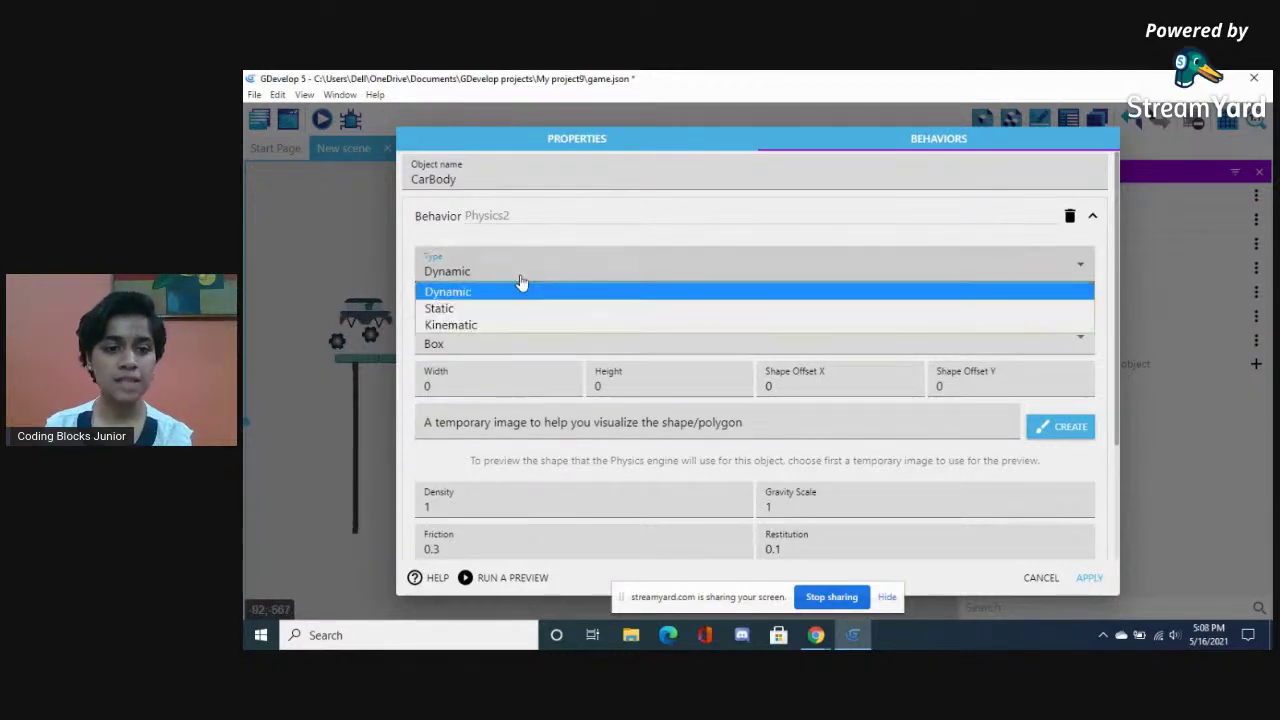
pyautogui.click(497, 294)
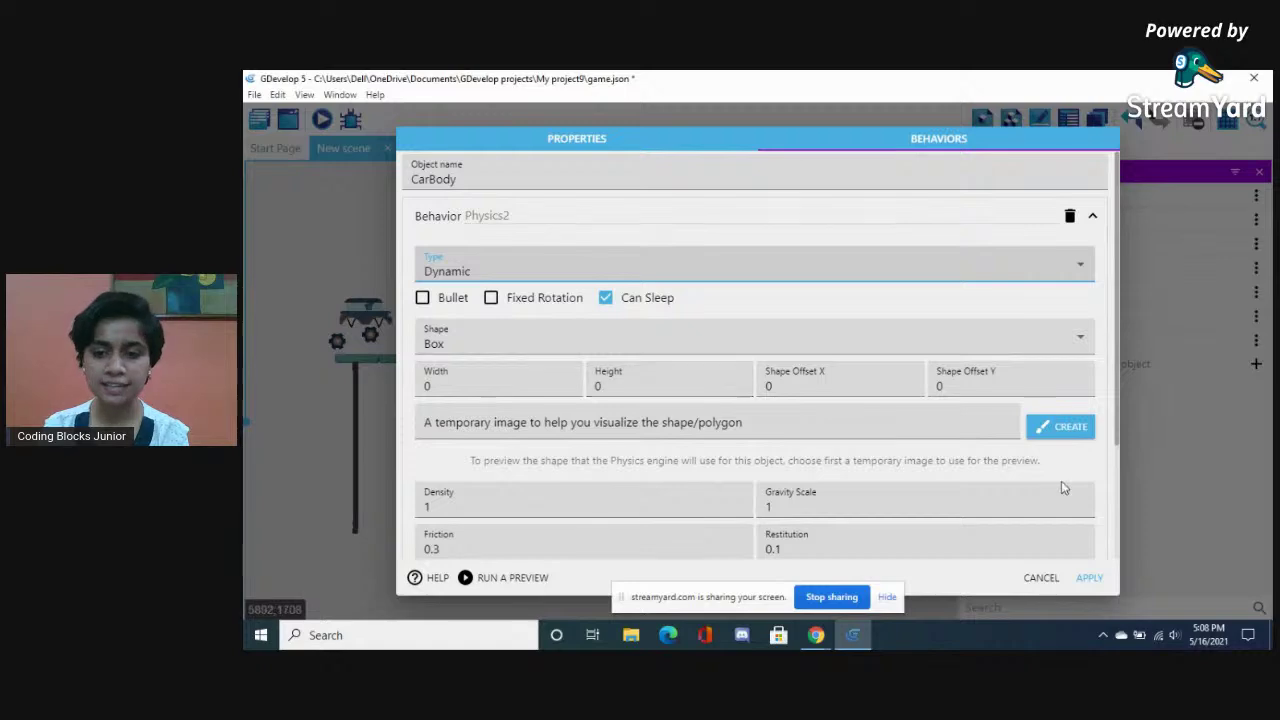
# Check the CarBody sprite's points, and look up its image width and height in Piskel without saving changes
pyautogui.click(569, 139)
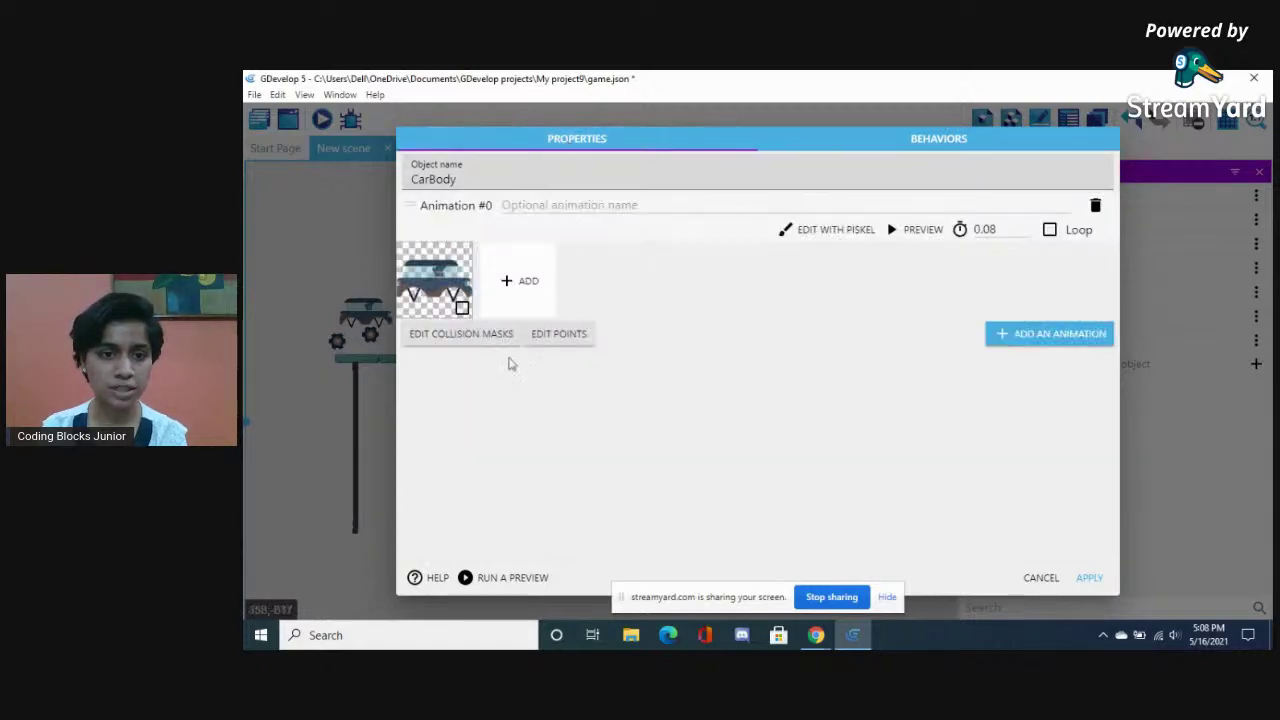
pyautogui.click(558, 334)
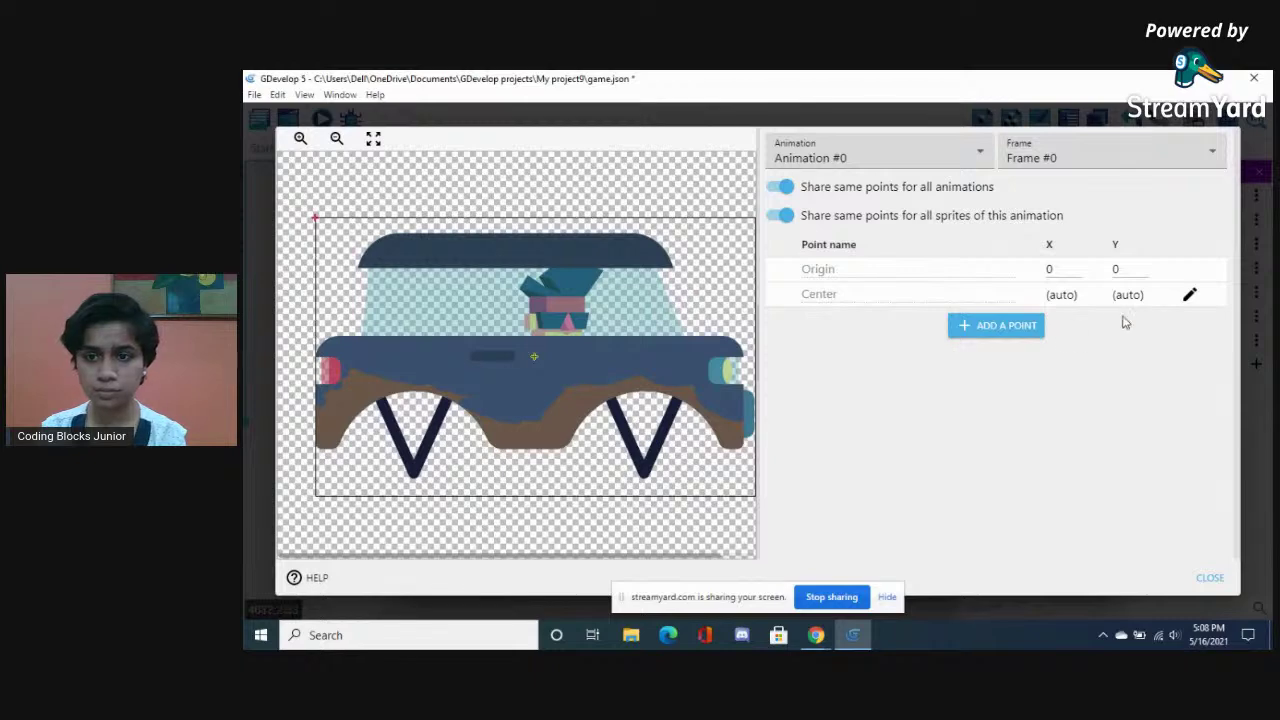
pyautogui.click(1209, 578)
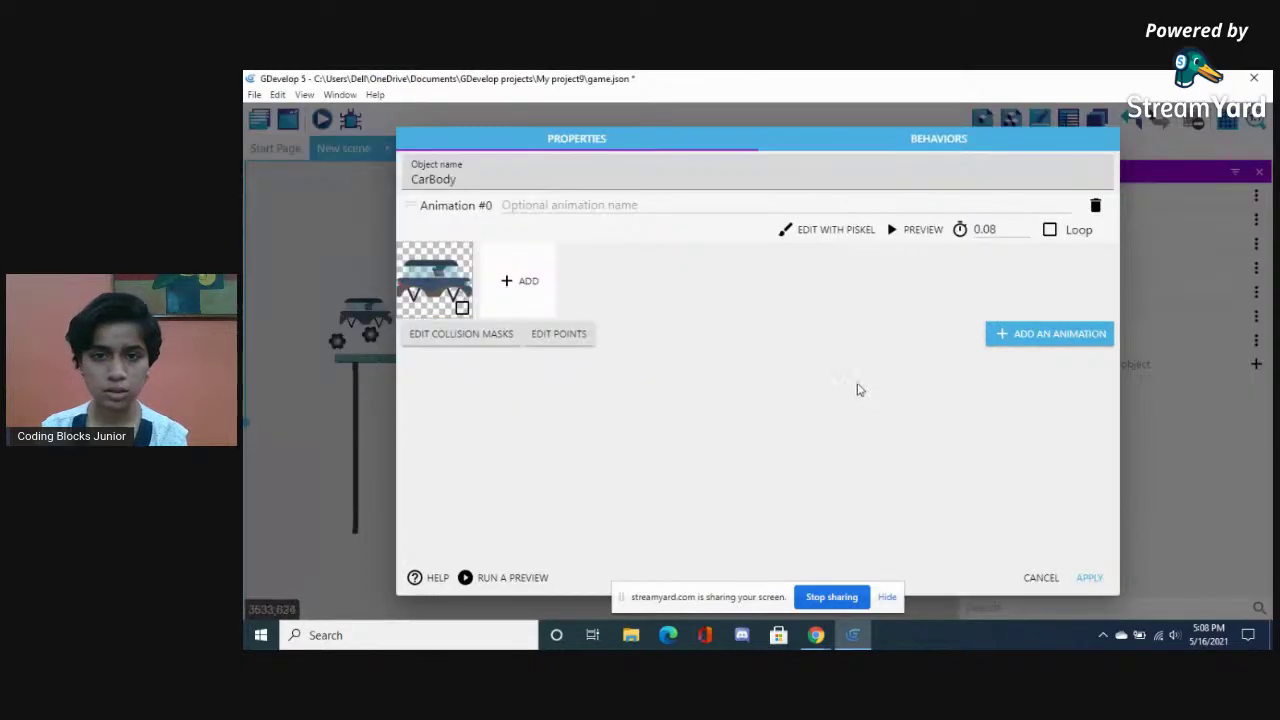
pyautogui.click(815, 241)
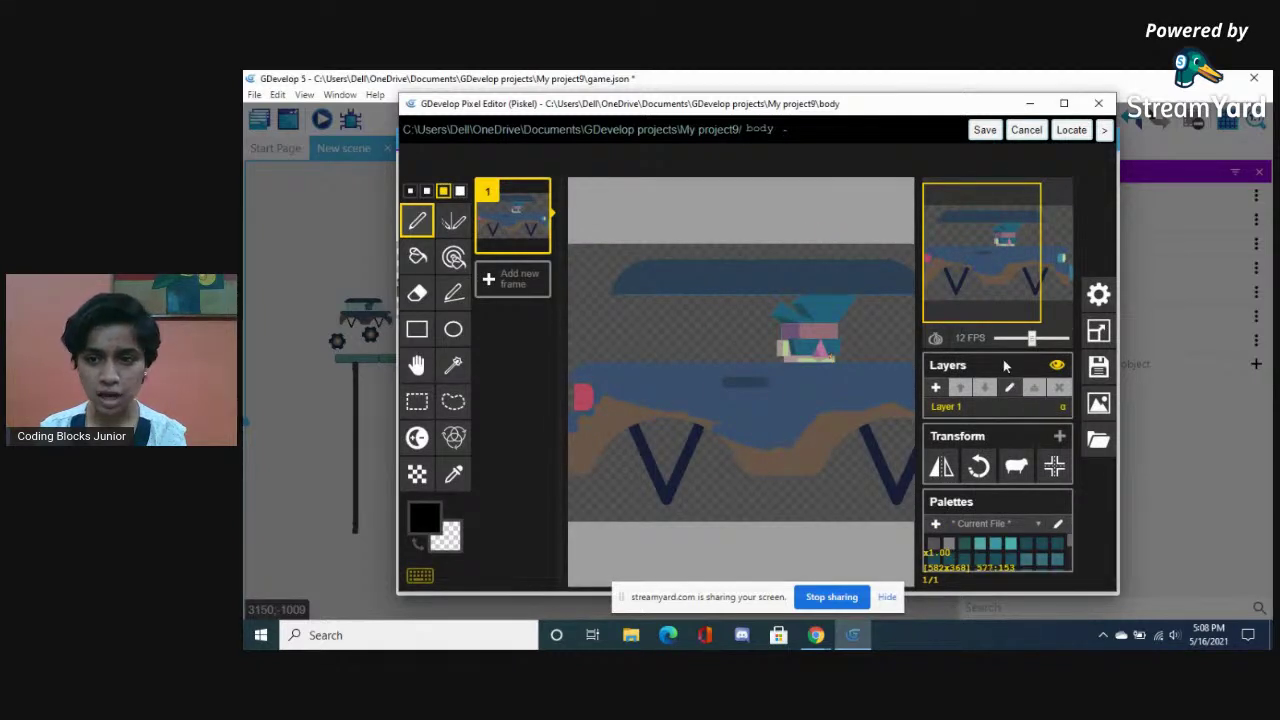
pyautogui.click(1099, 295)
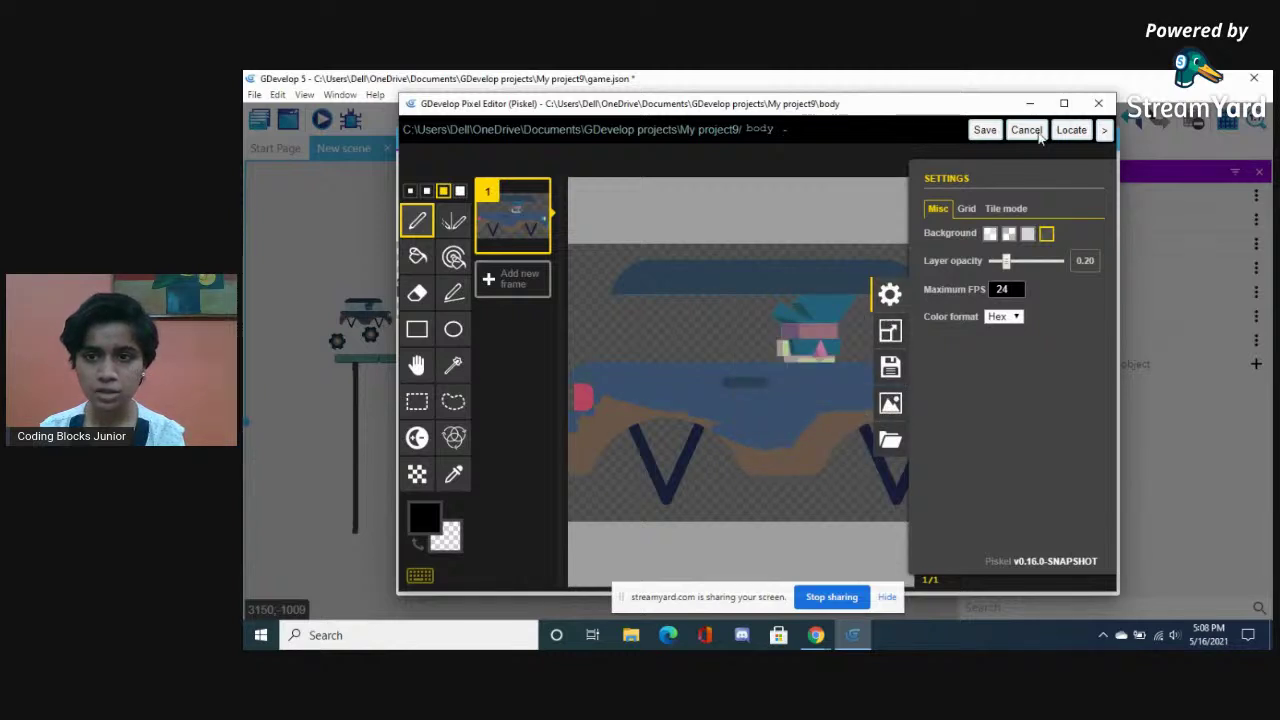
pyautogui.click(870, 175)
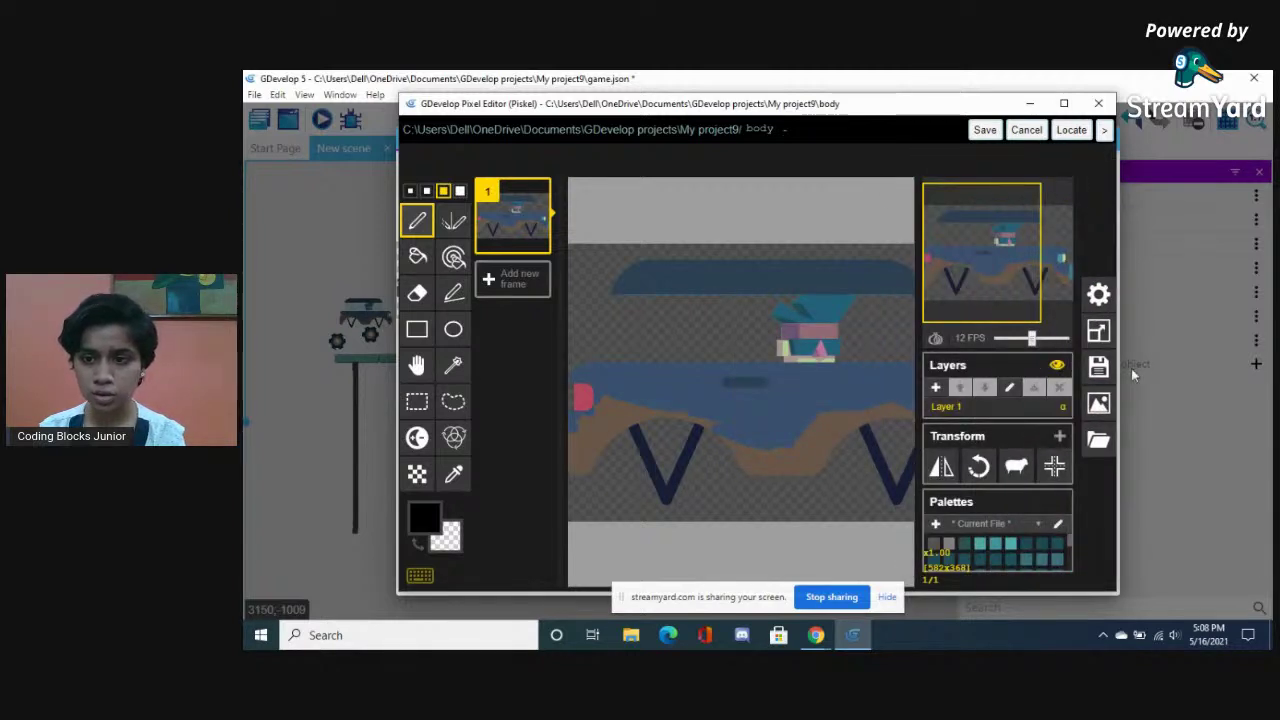
pyautogui.click(1099, 333)
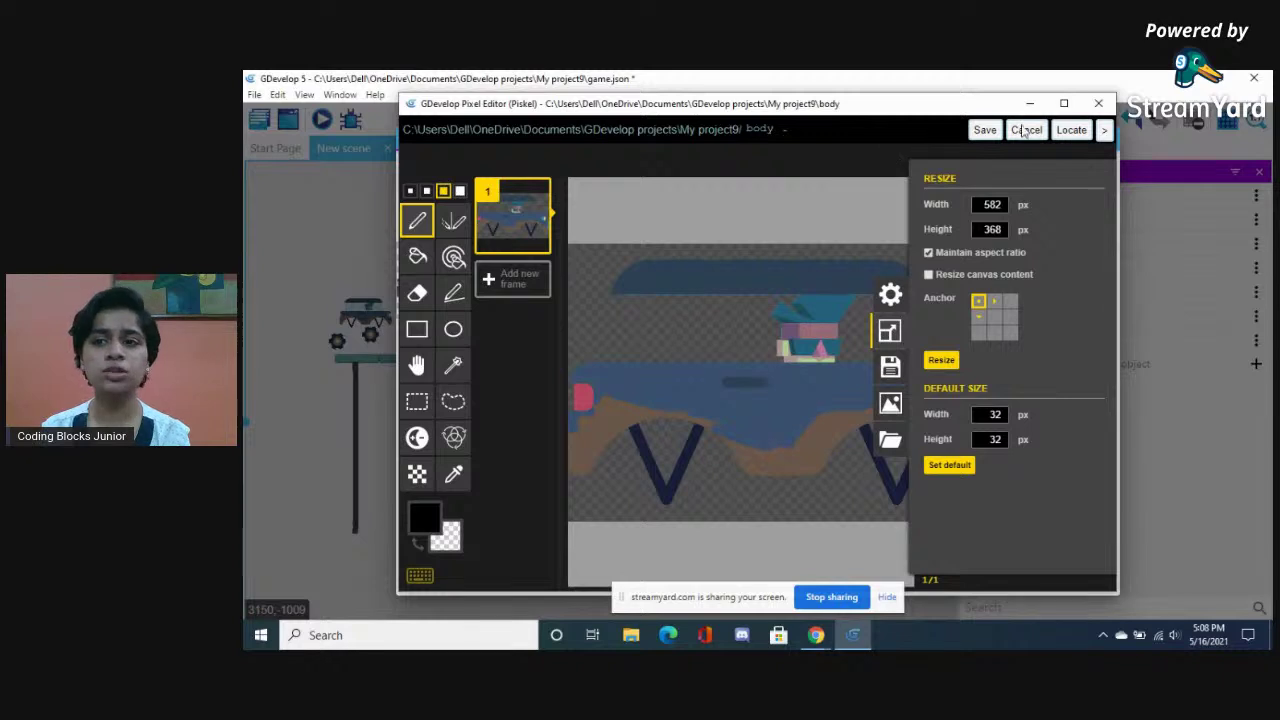
pyautogui.click(1026, 131)
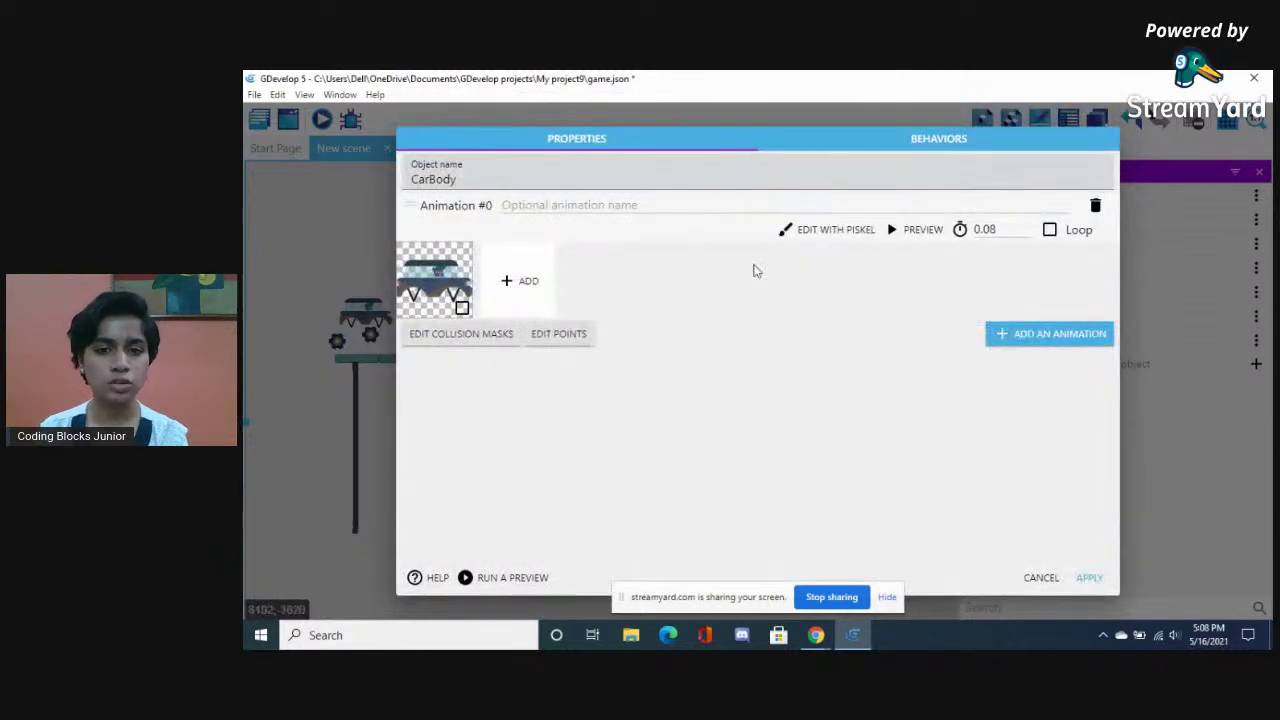
# Set the box shape of CarBody's physics behavior to width 500 and height 300
pyautogui.click(922, 142)
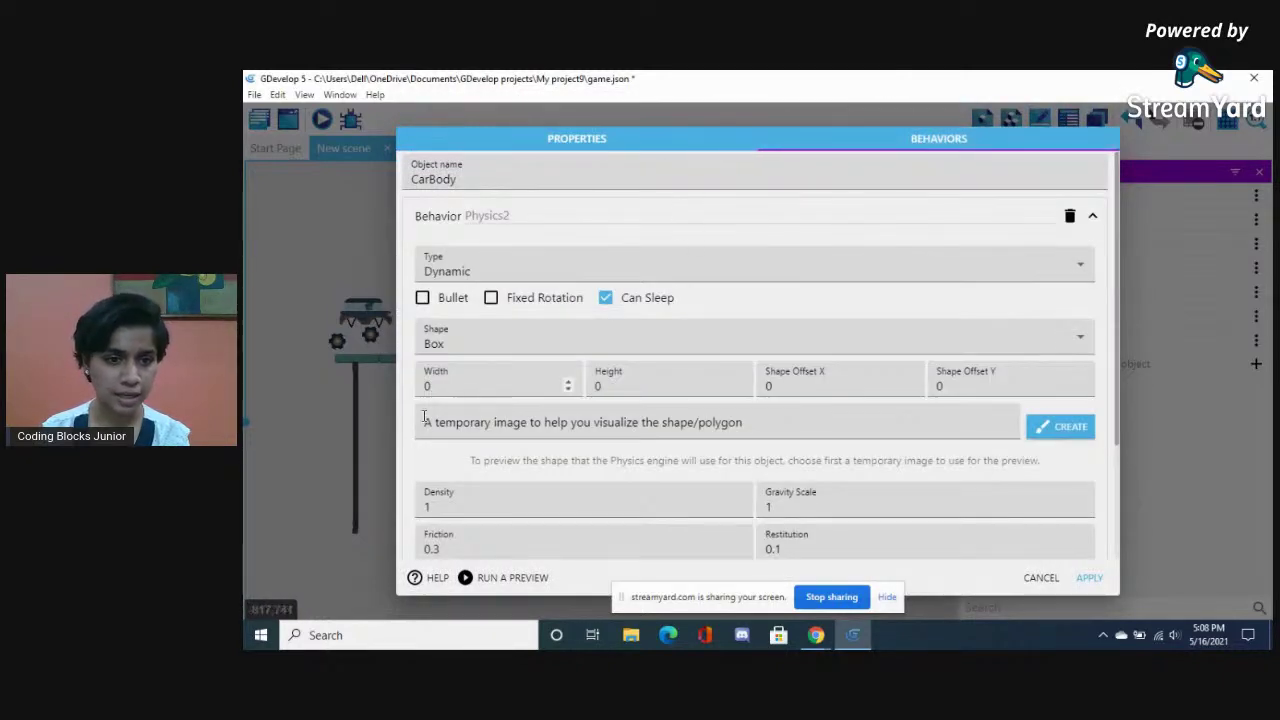
pyautogui.doubleClick(437, 388)
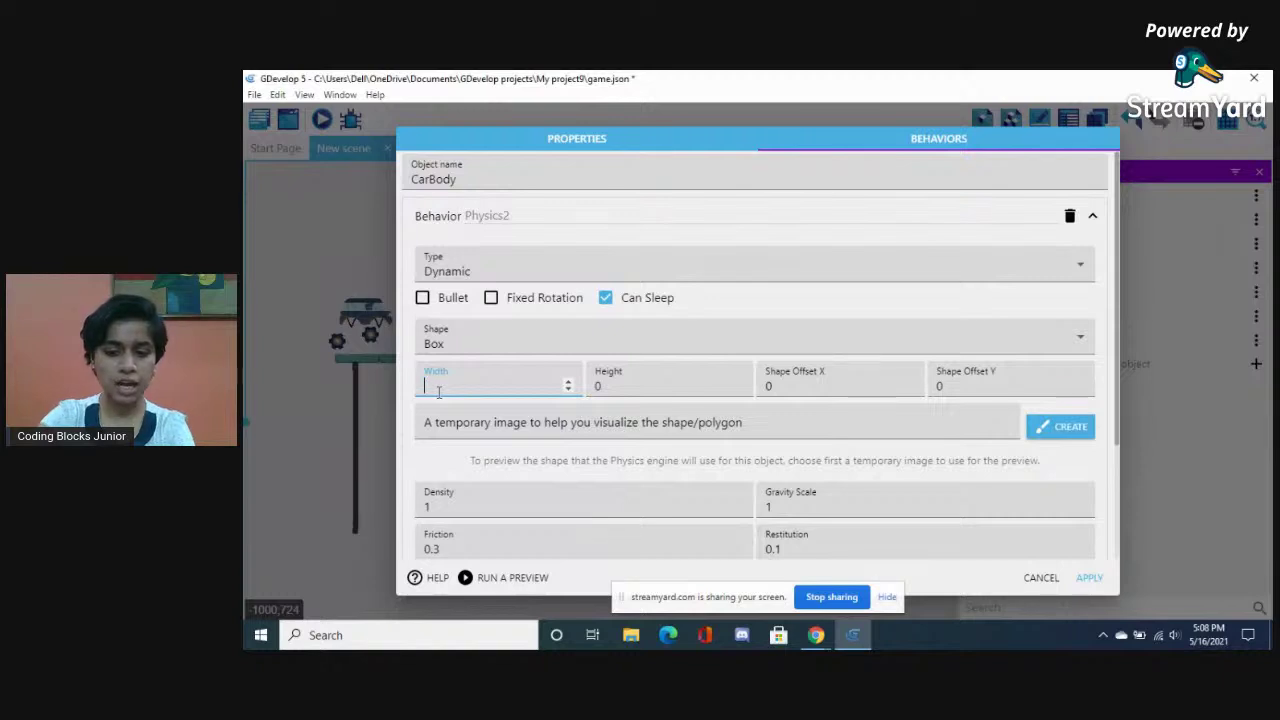
pyautogui.write('500')
pyautogui.click(608, 391)
pyautogui.press('BackSpace')
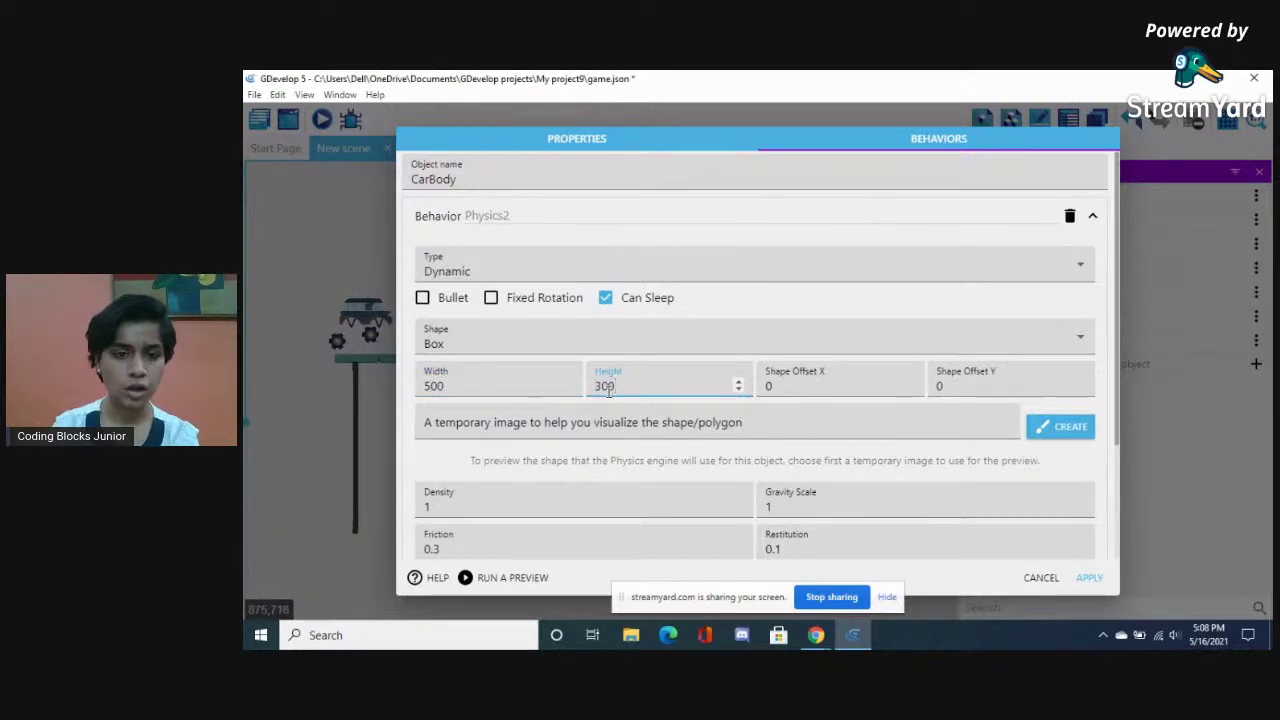
# Set CarBody's physics density to 3 and apply the object changes
pyautogui.scroll(-3, 548, 484)
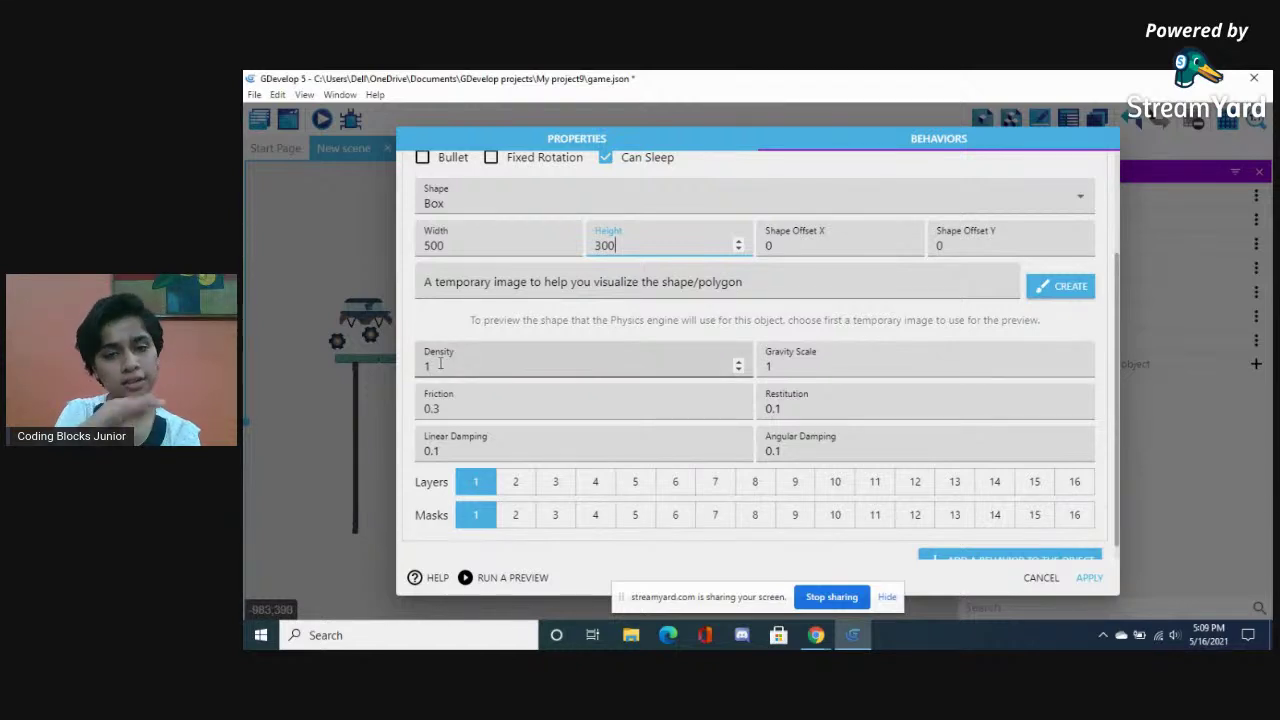
pyautogui.click(440, 364)
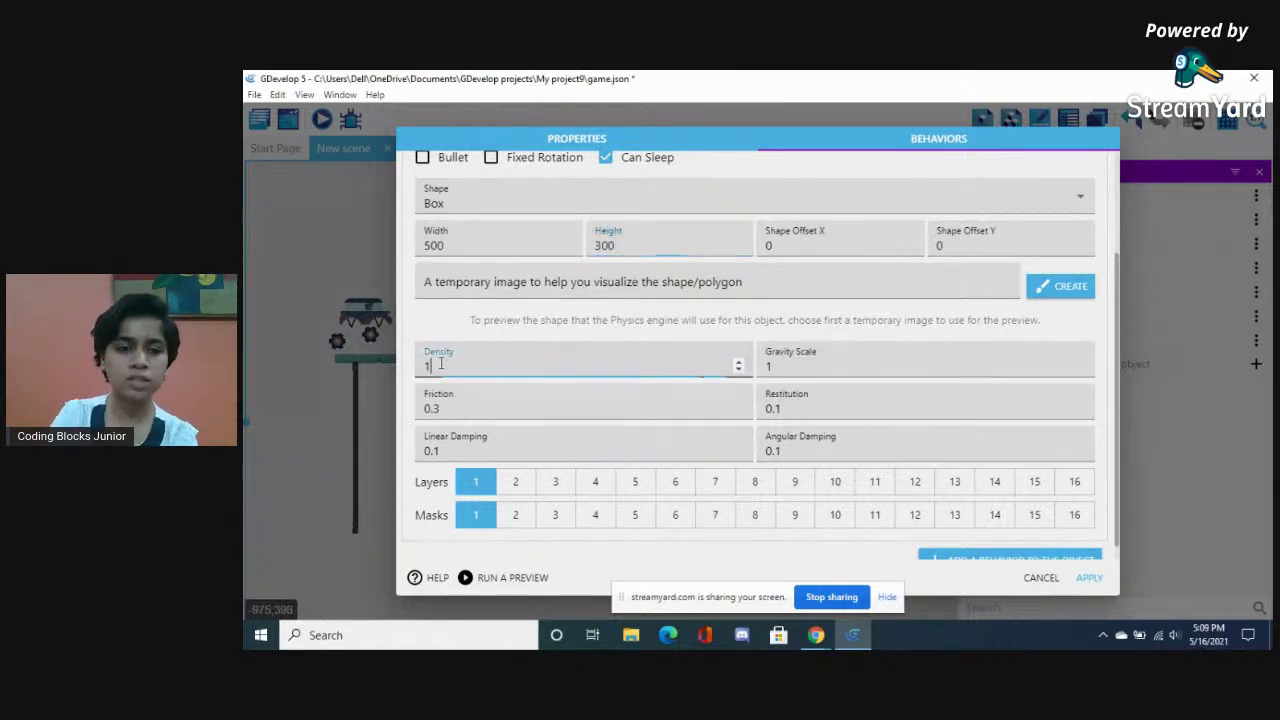
pyautogui.press('BackSpace')
pyautogui.write('3')
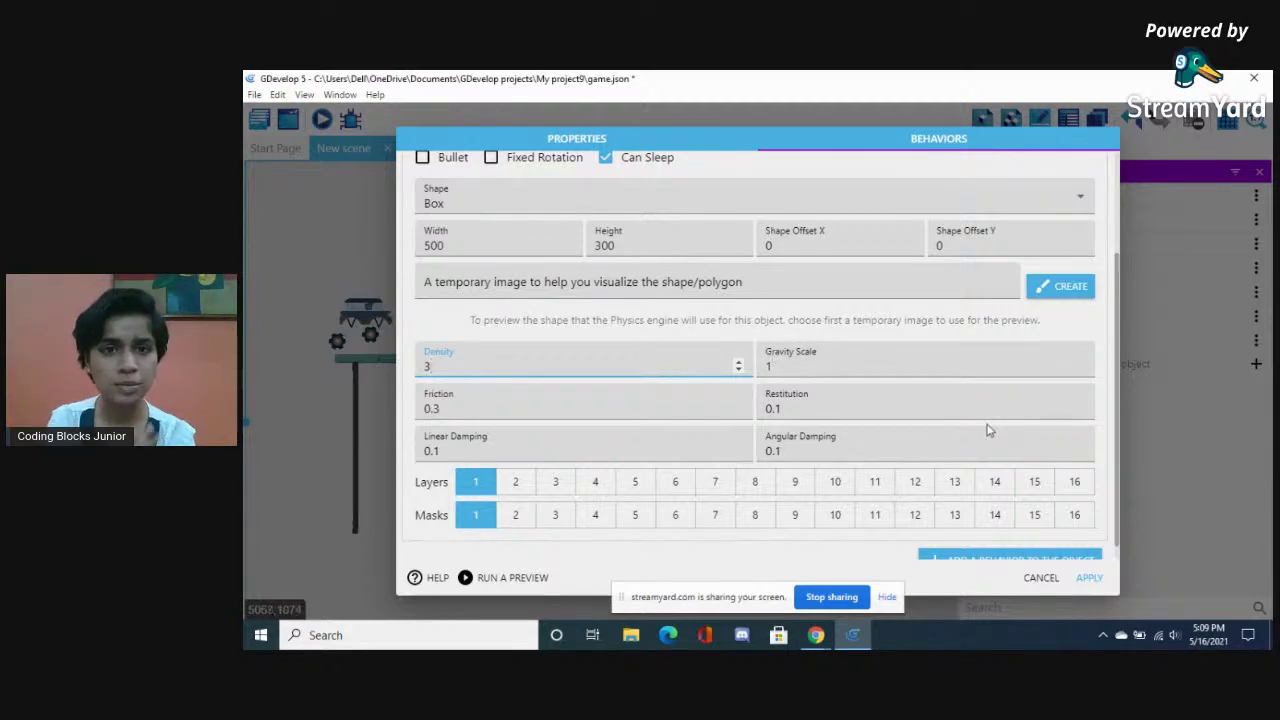
pyautogui.click(1088, 578)
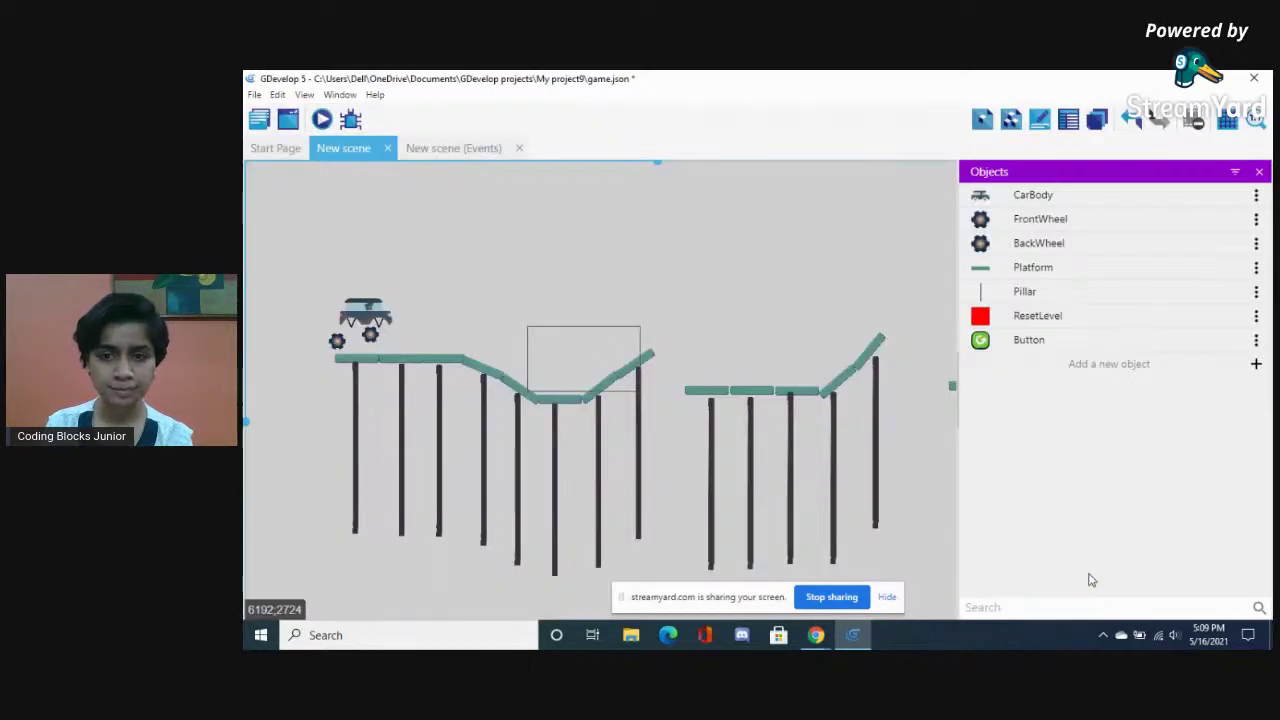
# Edit CarBody's points, fixing Center at about X 292, Y 183 and moving Origin beside it at about X 291, Y 193
pyautogui.doubleClick(352, 318)
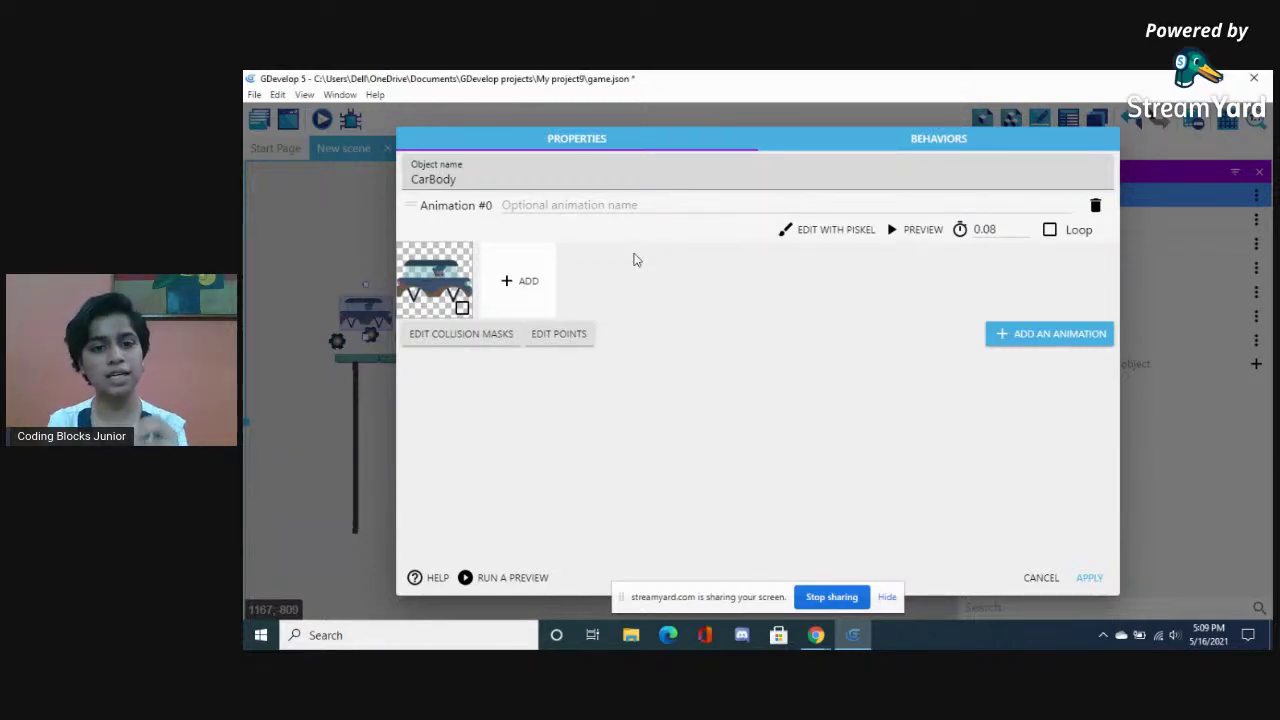
pyautogui.click(545, 334)
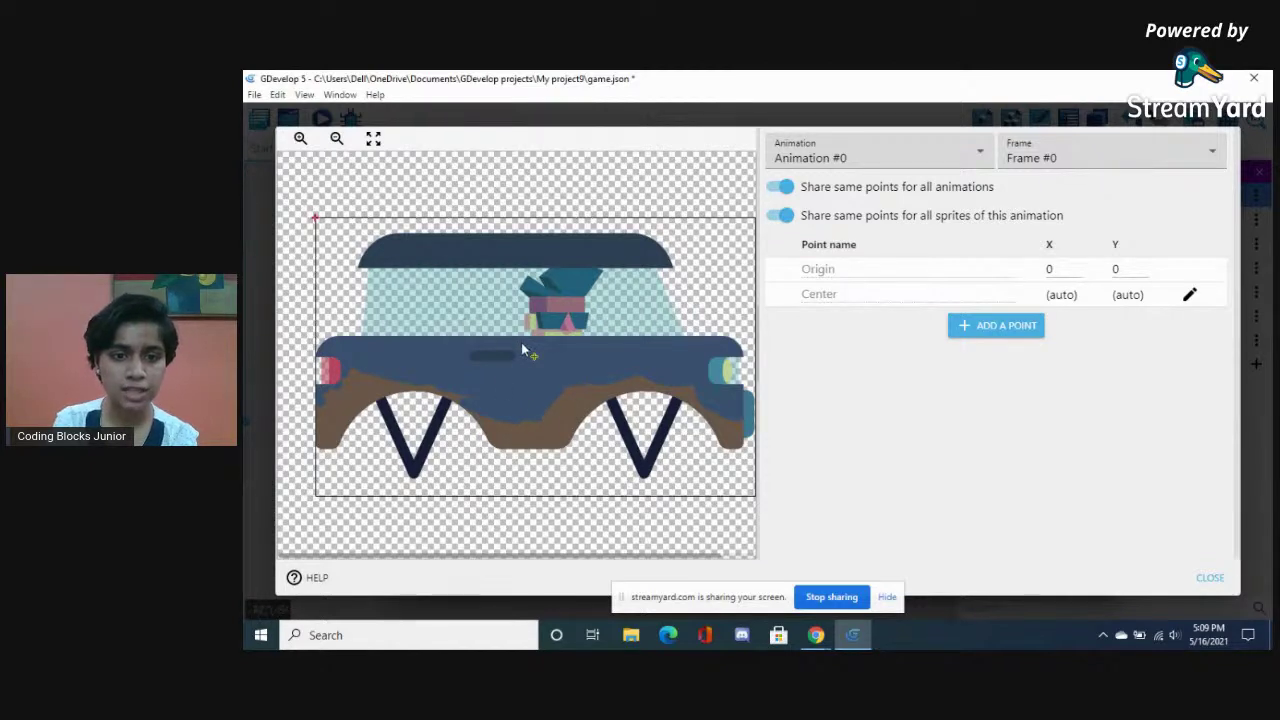
pyautogui.click(534, 354)
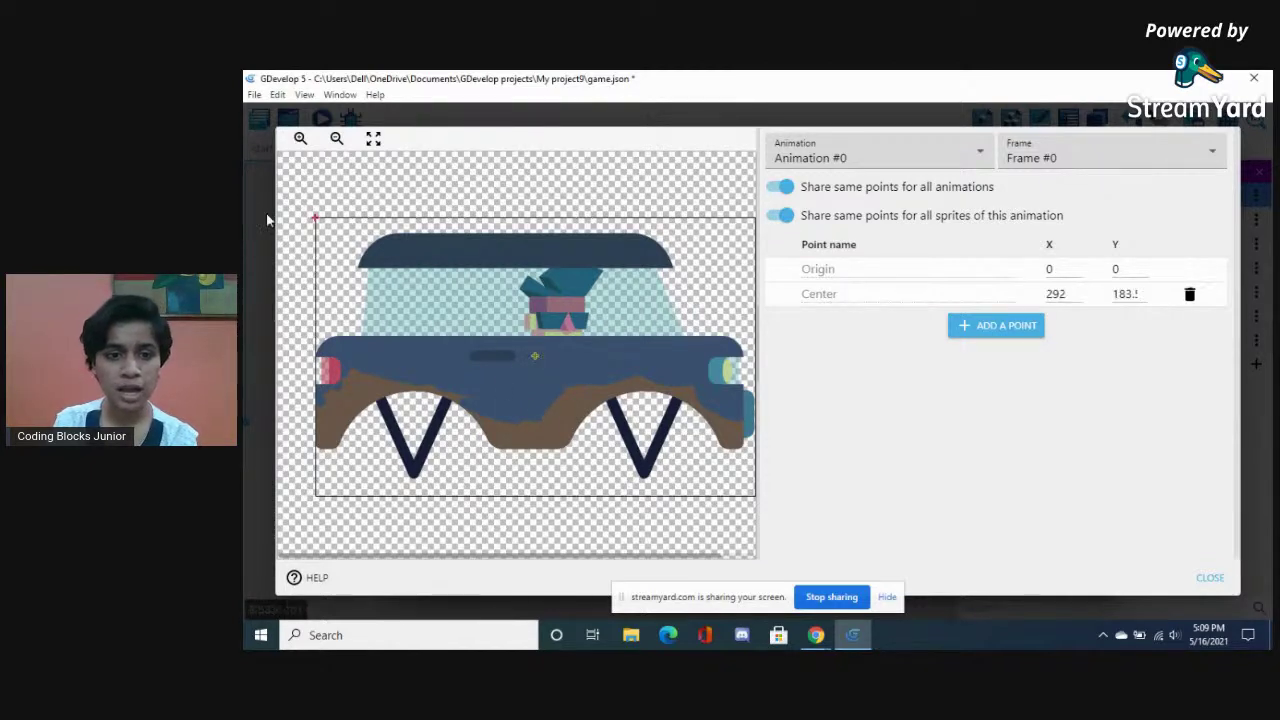
pyautogui.click(313, 216)
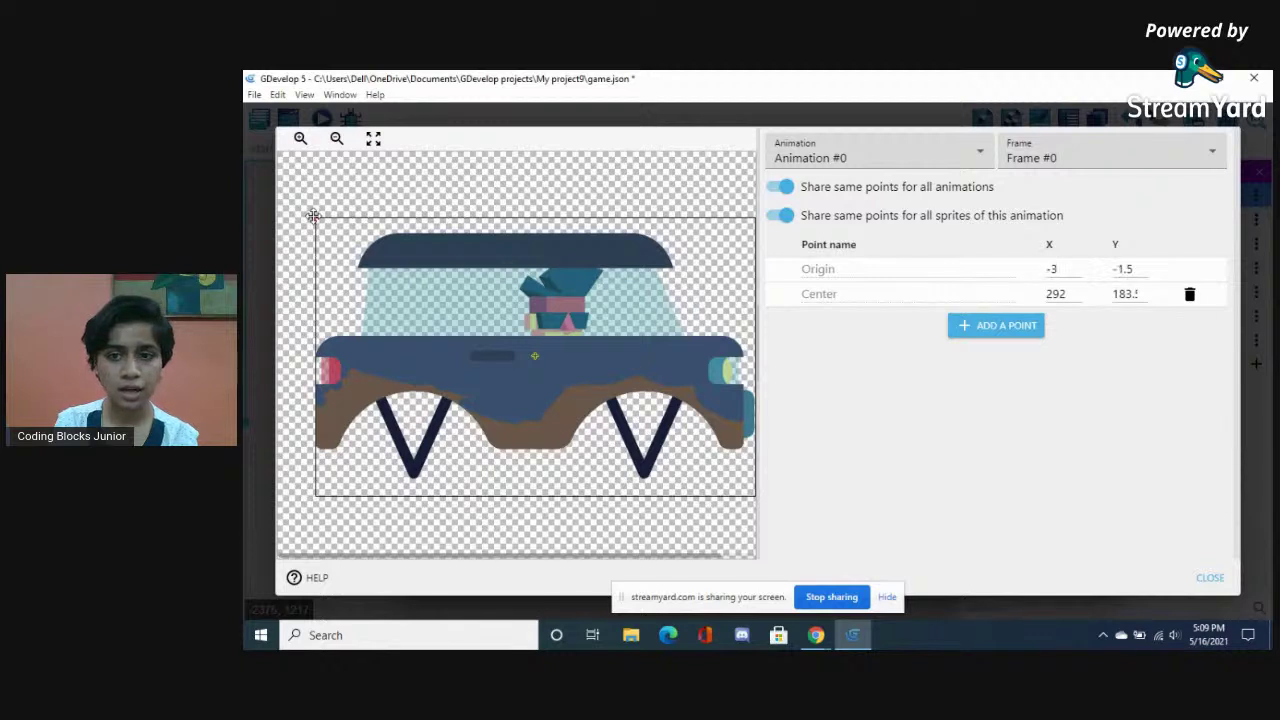
pyautogui.moveTo(313, 216)
pyautogui.mouseDown()
pyautogui.moveTo(483, 303)
pyautogui.moveTo(535, 361)
pyautogui.mouseUp()
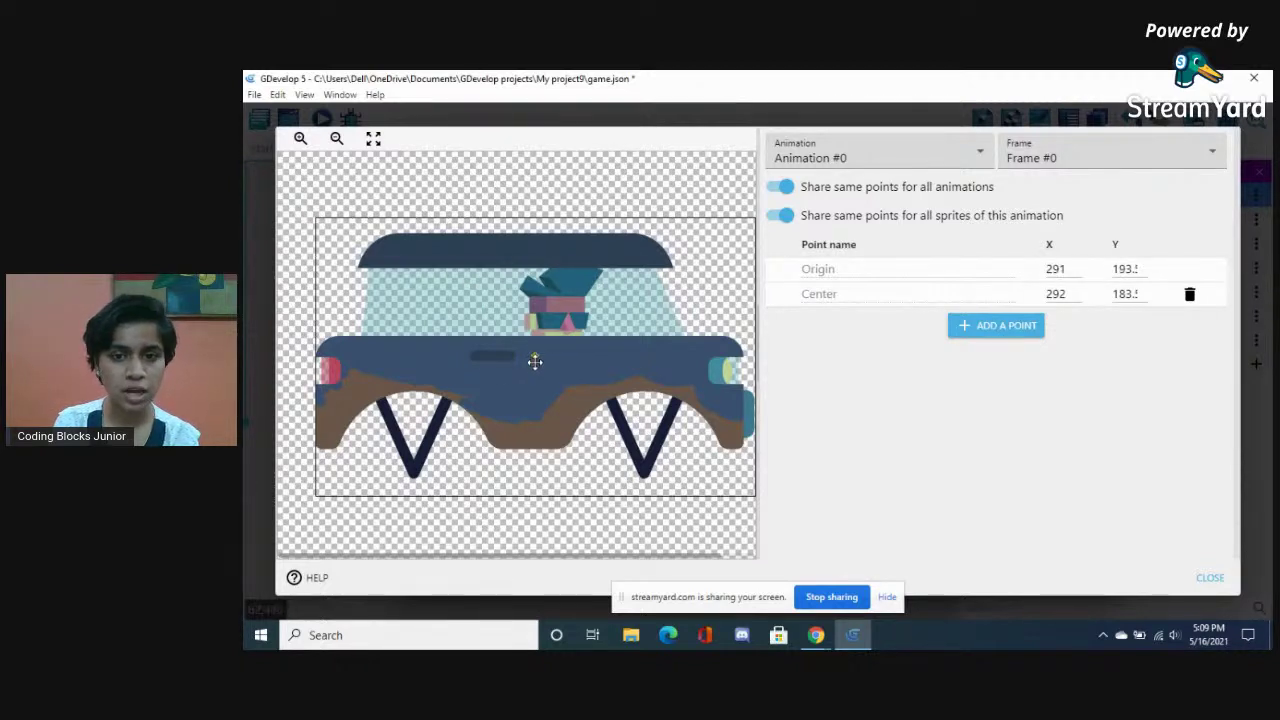
# Add a point named FrontWheel and place it at the tip of the front strut, about X 437, Y 343
pyautogui.click(990, 330)
pyautogui.doubleClick(853, 318)
pyautogui.press('BackSpace')
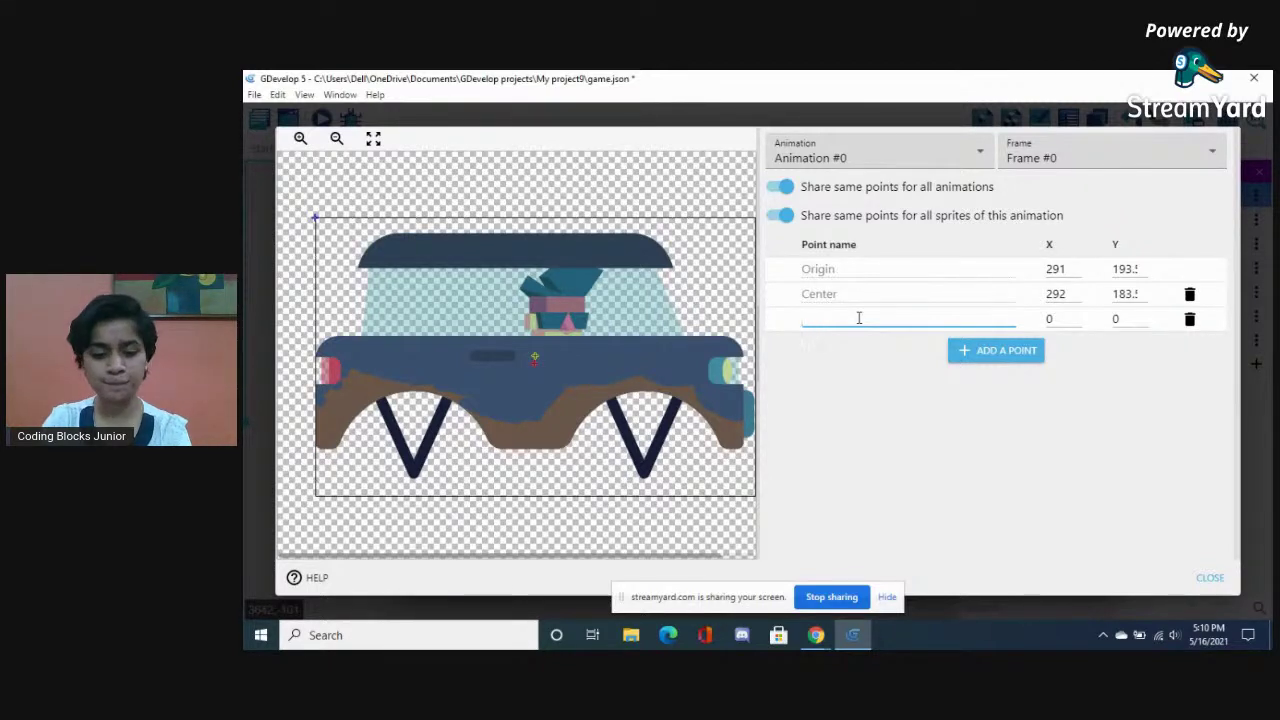
pyautogui.write('Fro')
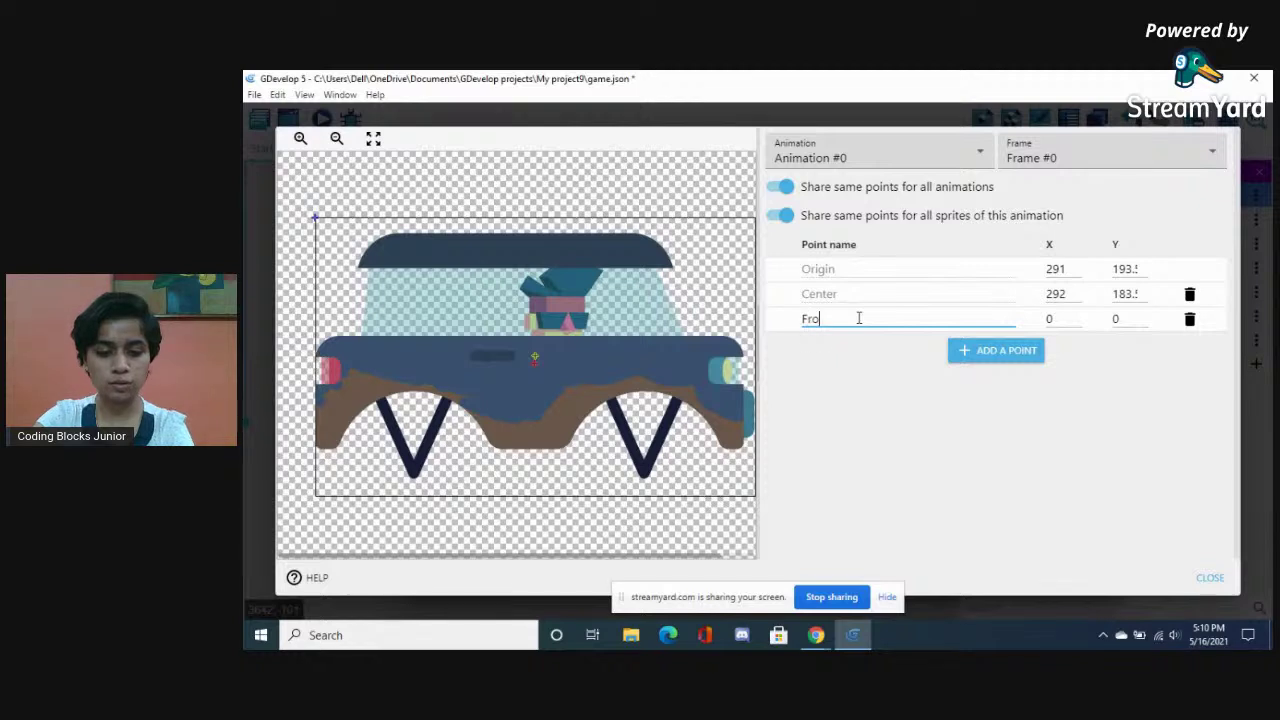
pyautogui.write('ntWheel')
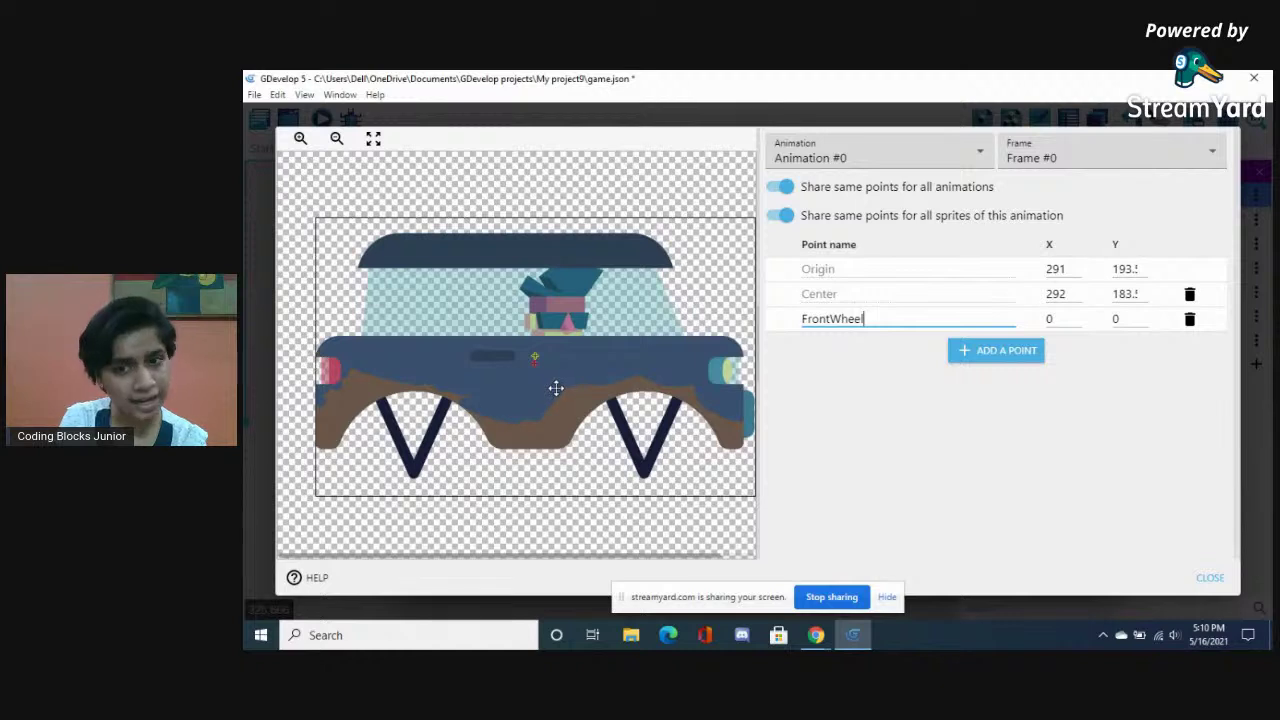
pyautogui.click(644, 470)
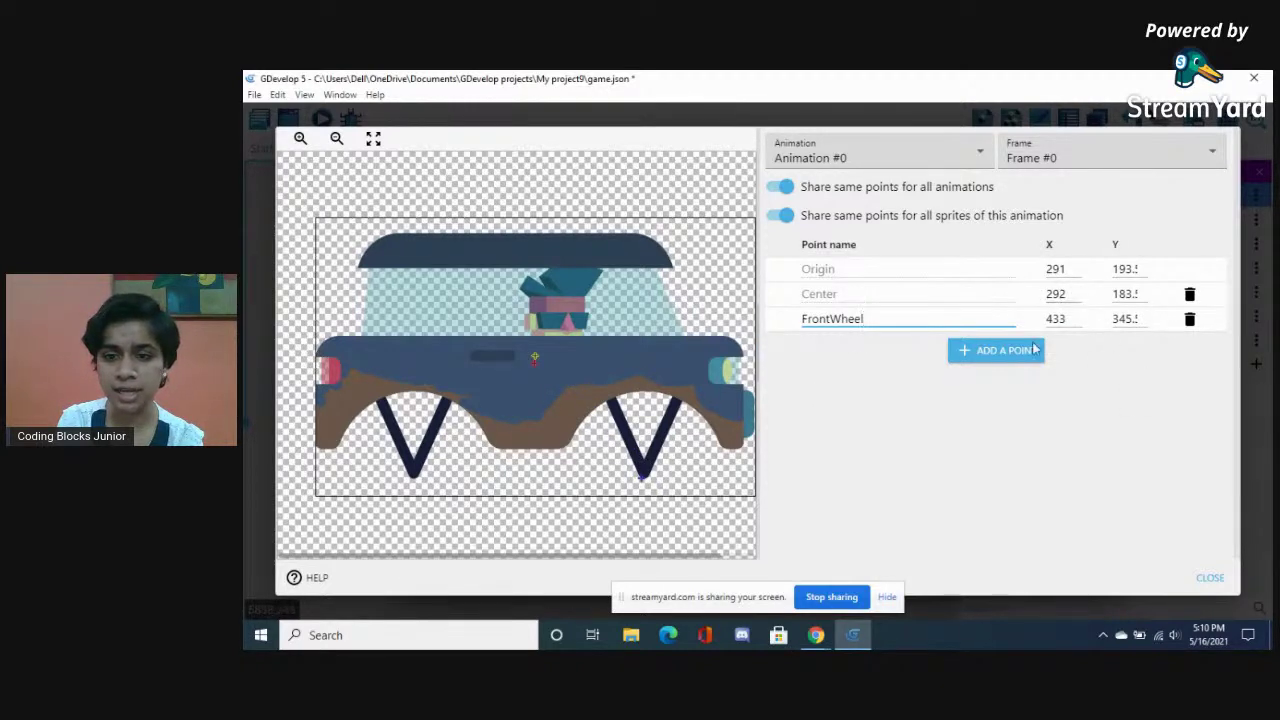
pyautogui.click(645, 475)
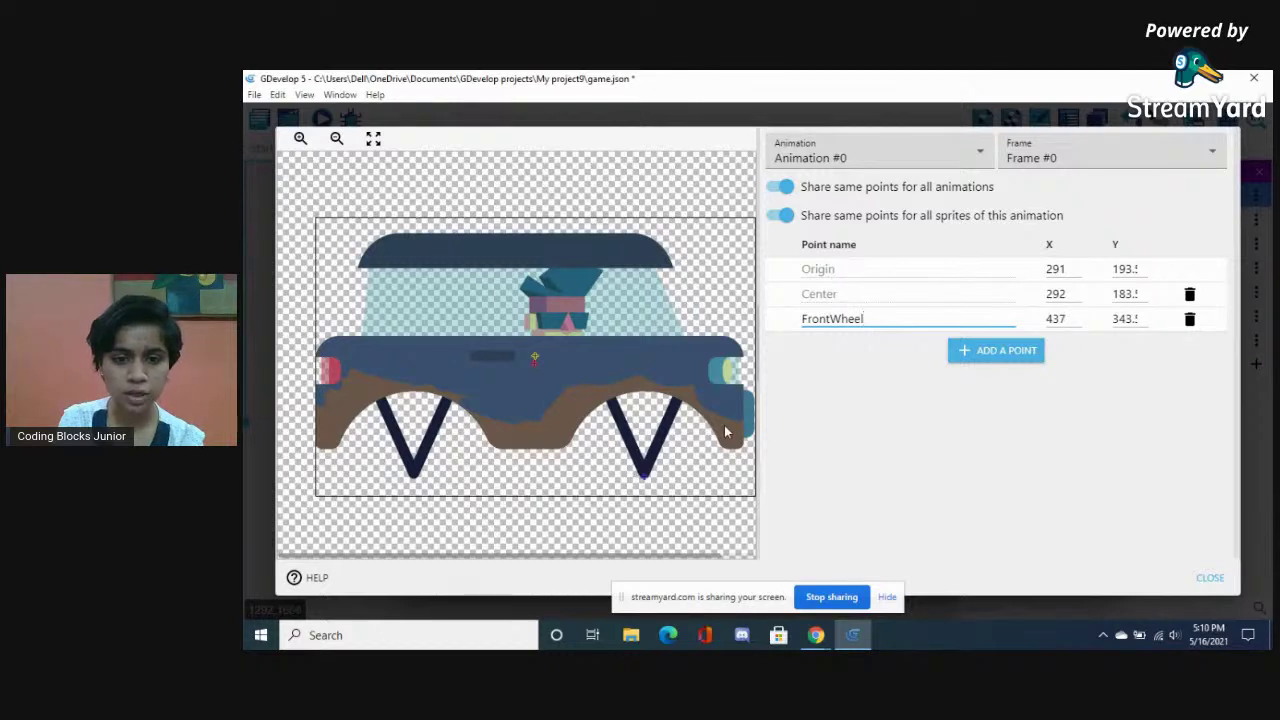
# Set the FrontWheel point's Y coordinate to 336
pyautogui.doubleClick(1128, 319)
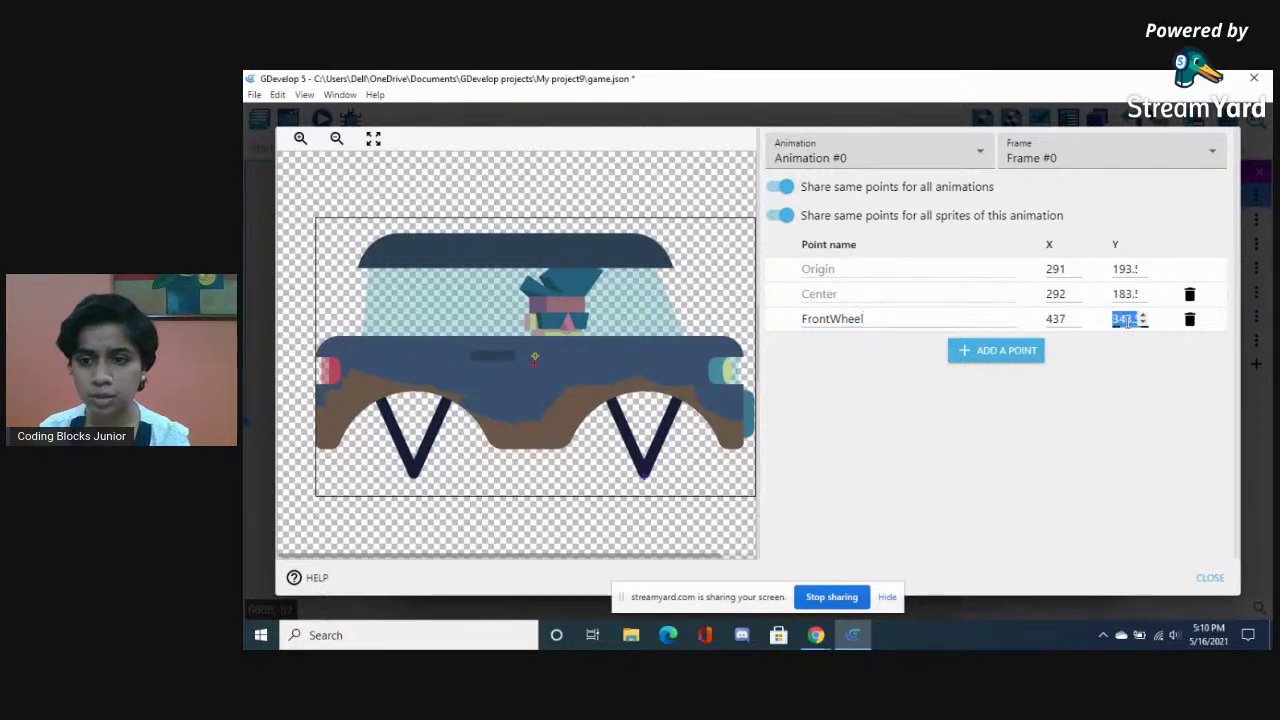
pyautogui.write('03')
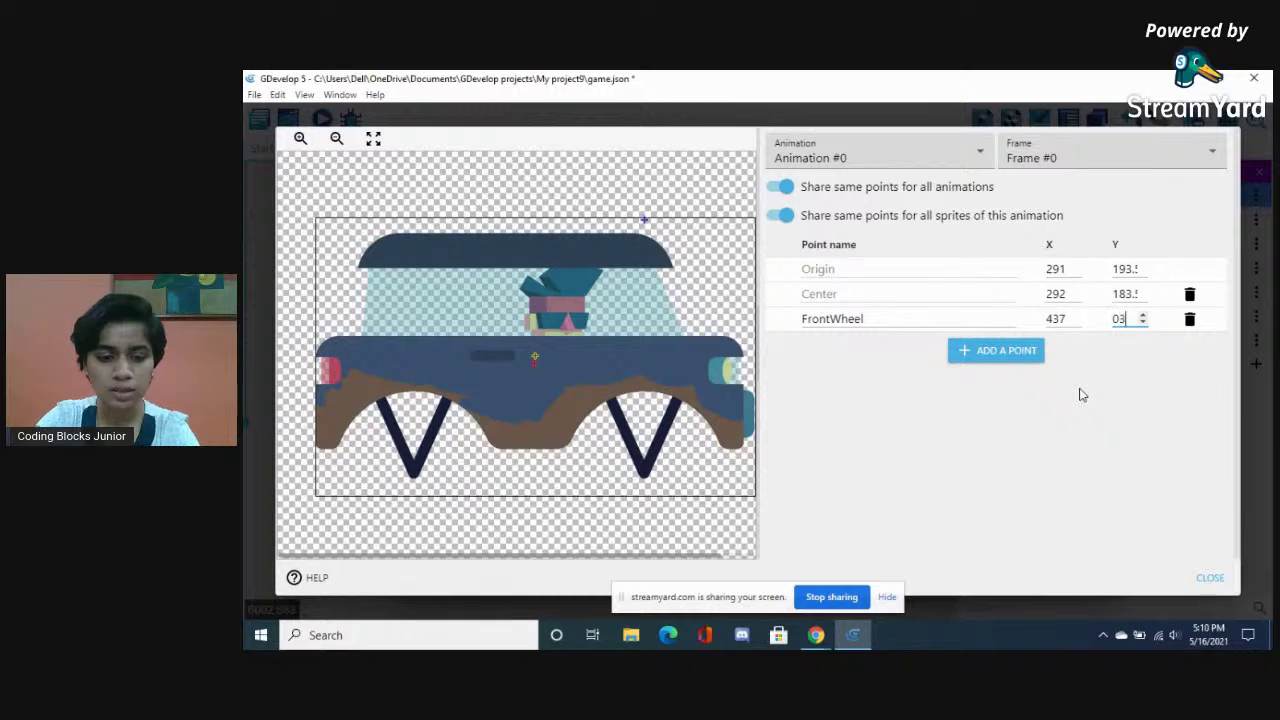
pyautogui.write('36')
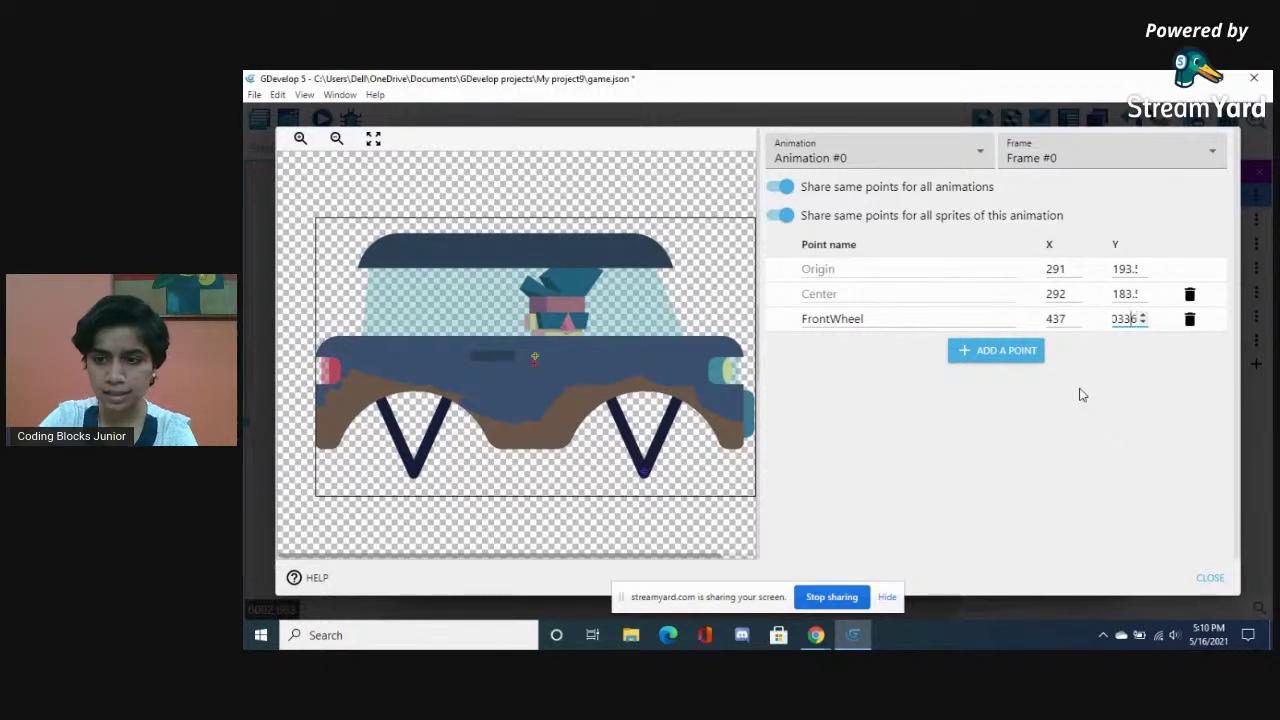
pyautogui.press('Left')
pyautogui.press('Left')
pyautogui.press('BackSpace')
pyautogui.click(1080, 395)
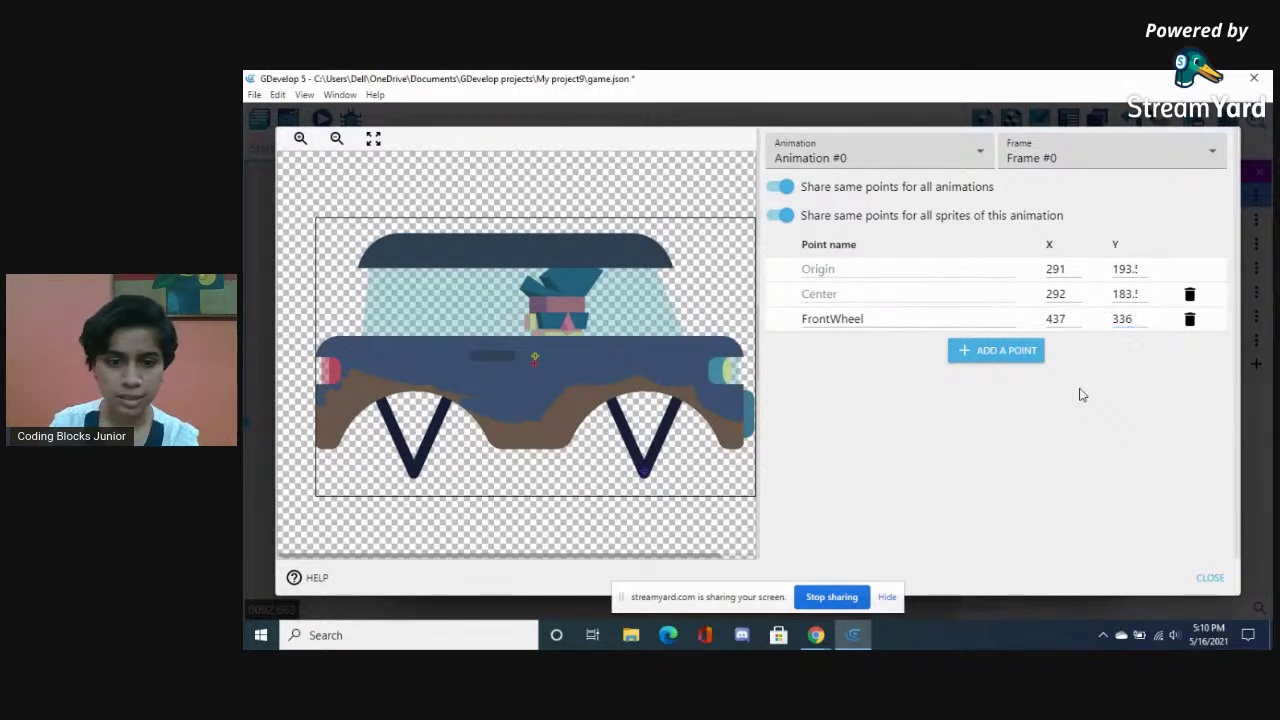
# Add a point named BackWheel and place it at the tip of the rear strut, about X 128, Y 344
pyautogui.click(973, 348)
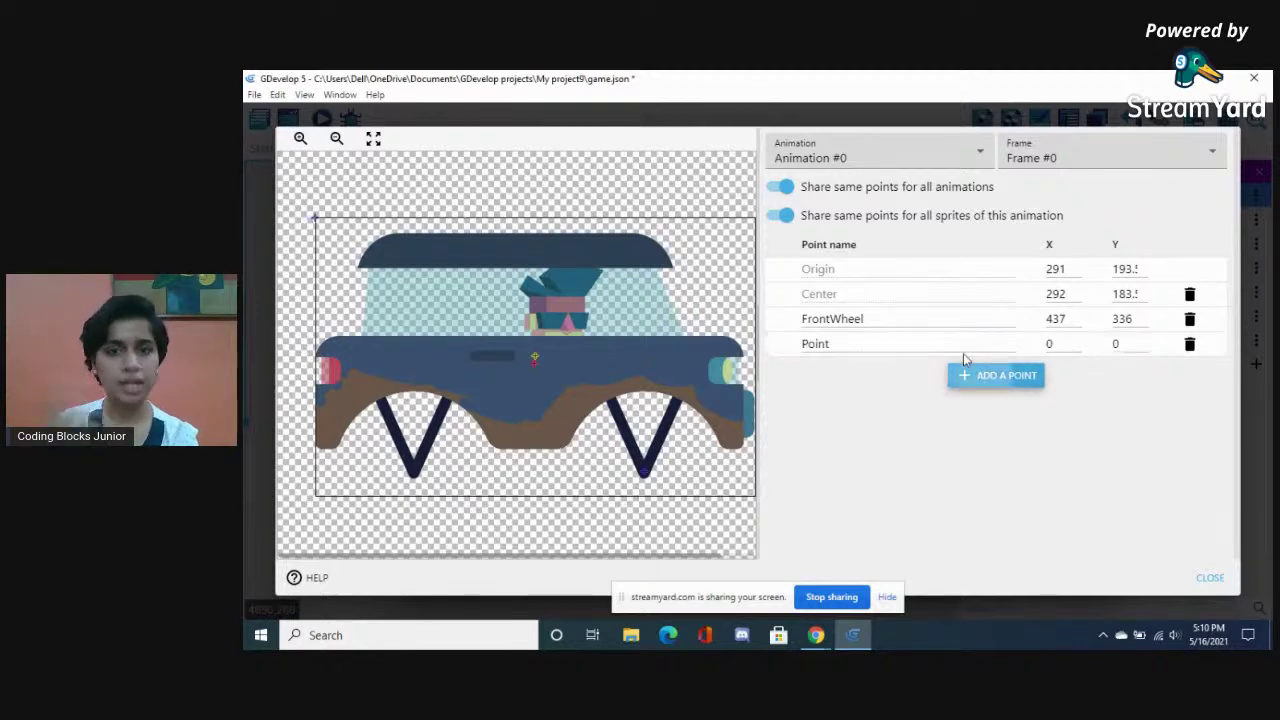
pyautogui.click(853, 343)
pyautogui.doubleClick(853, 343)
pyautogui.press('BackSpace')
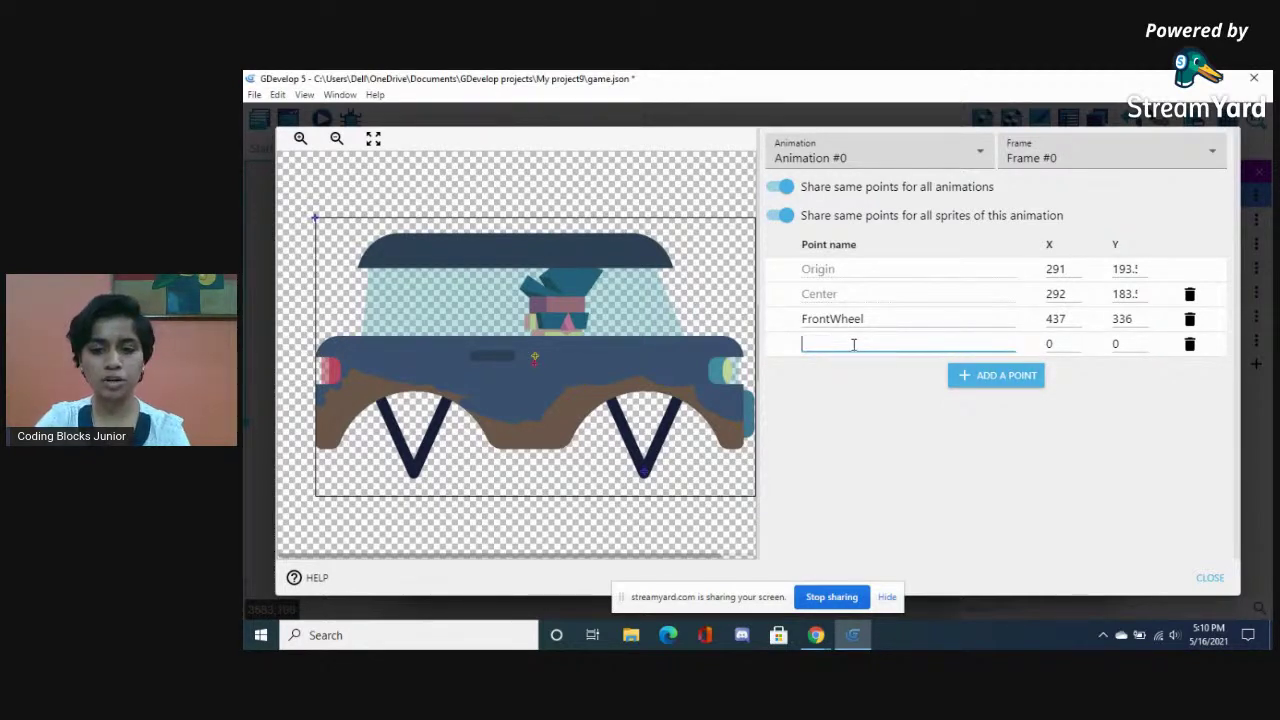
pyautogui.write('BackWheel')
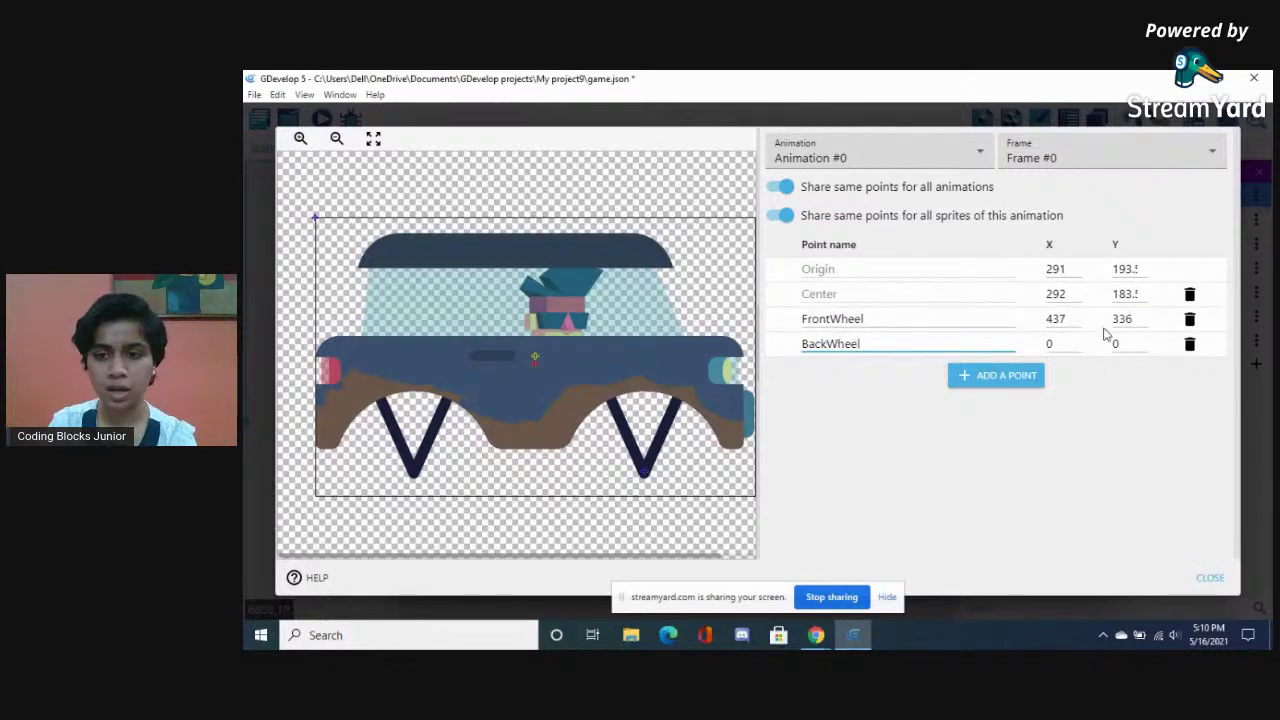
pyautogui.doubleClick(1050, 343)
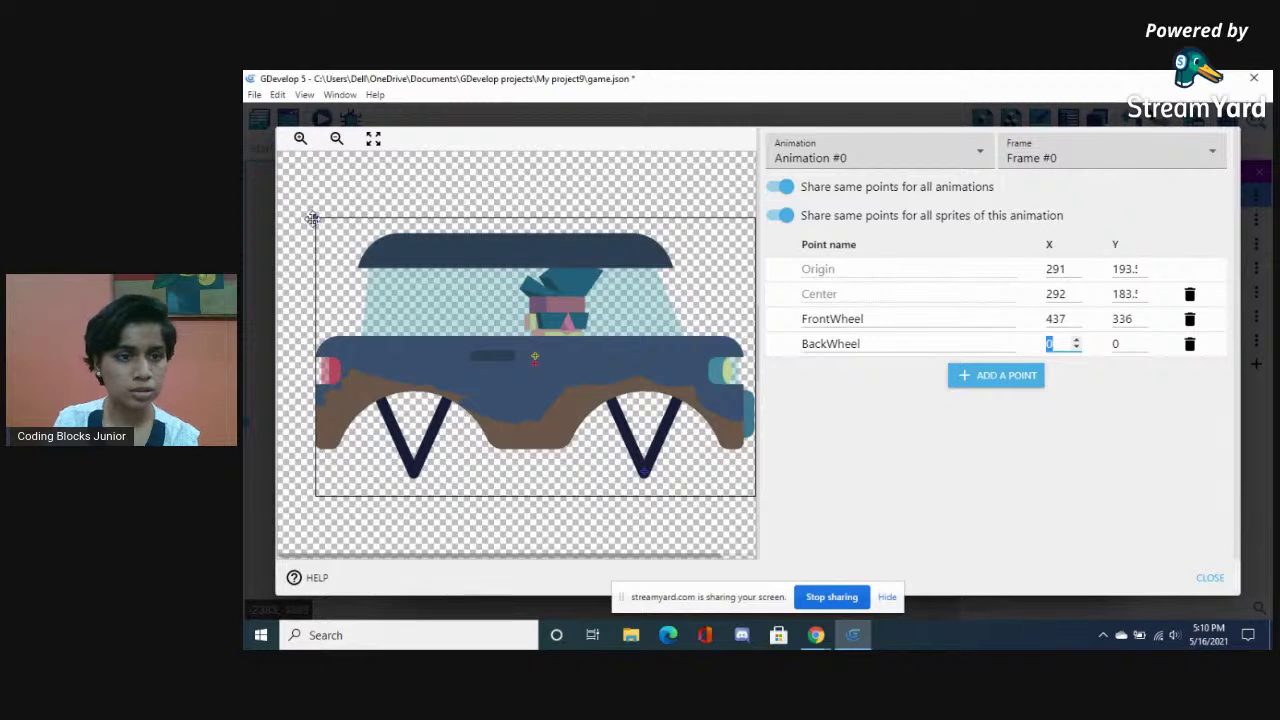
pyautogui.moveTo(314, 221)
pyautogui.mouseDown()
pyautogui.moveTo(394, 269)
pyautogui.moveTo(412, 476)
pyautogui.mouseUp()
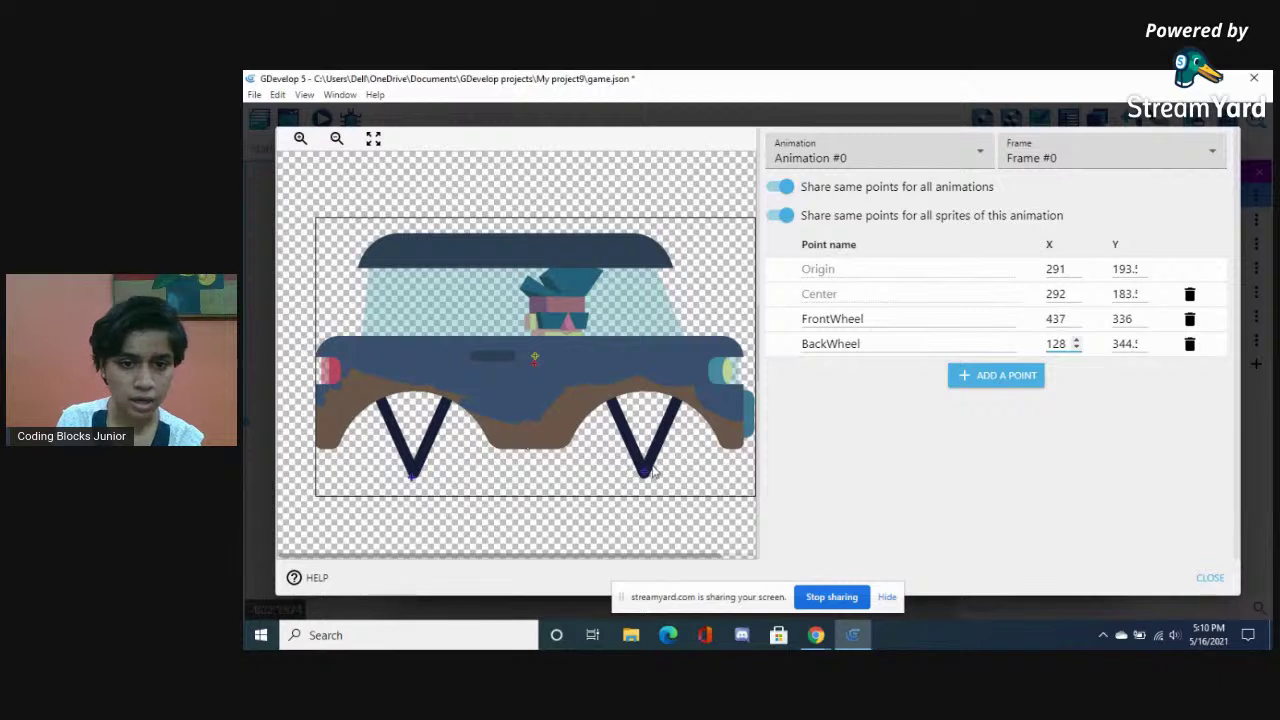
# Move the FrontWheel point back to the front strut's tip at X 436 and set its Y coordinate to 345
pyautogui.moveTo(644, 471); pyautogui.dragTo(643, 477)
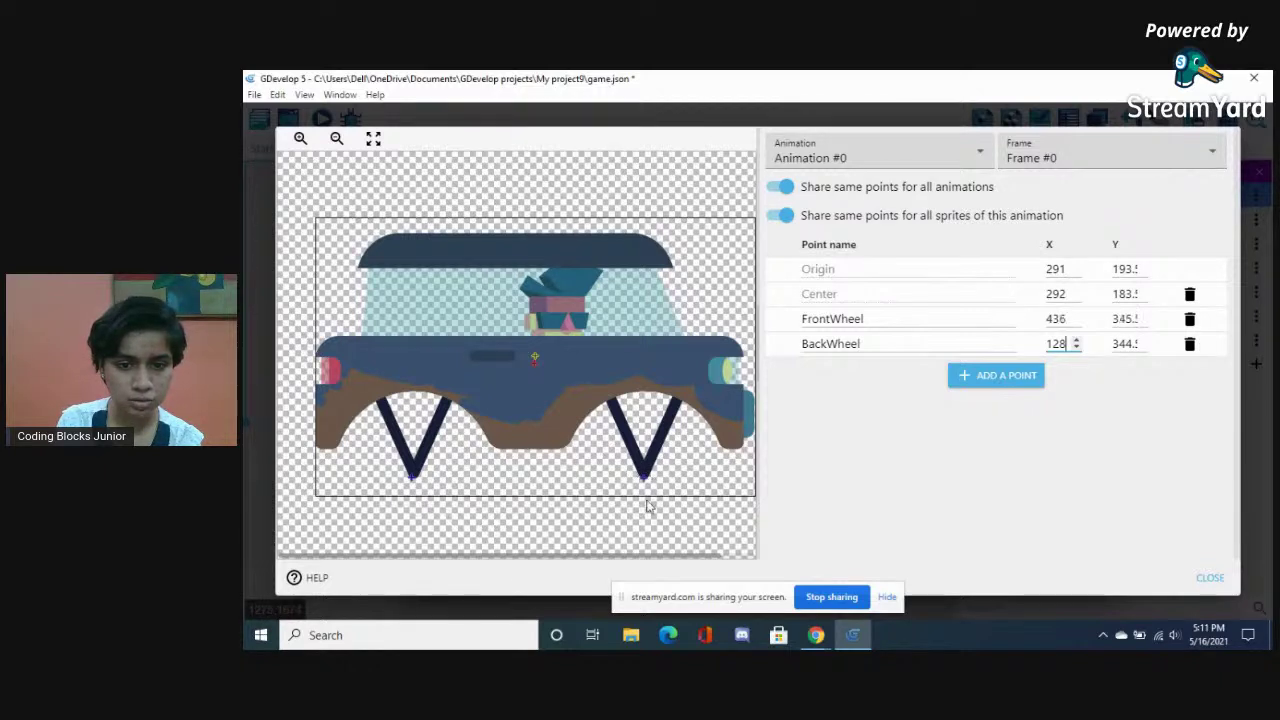
pyautogui.click(1132, 318)
pyautogui.doubleClick(1132, 318)
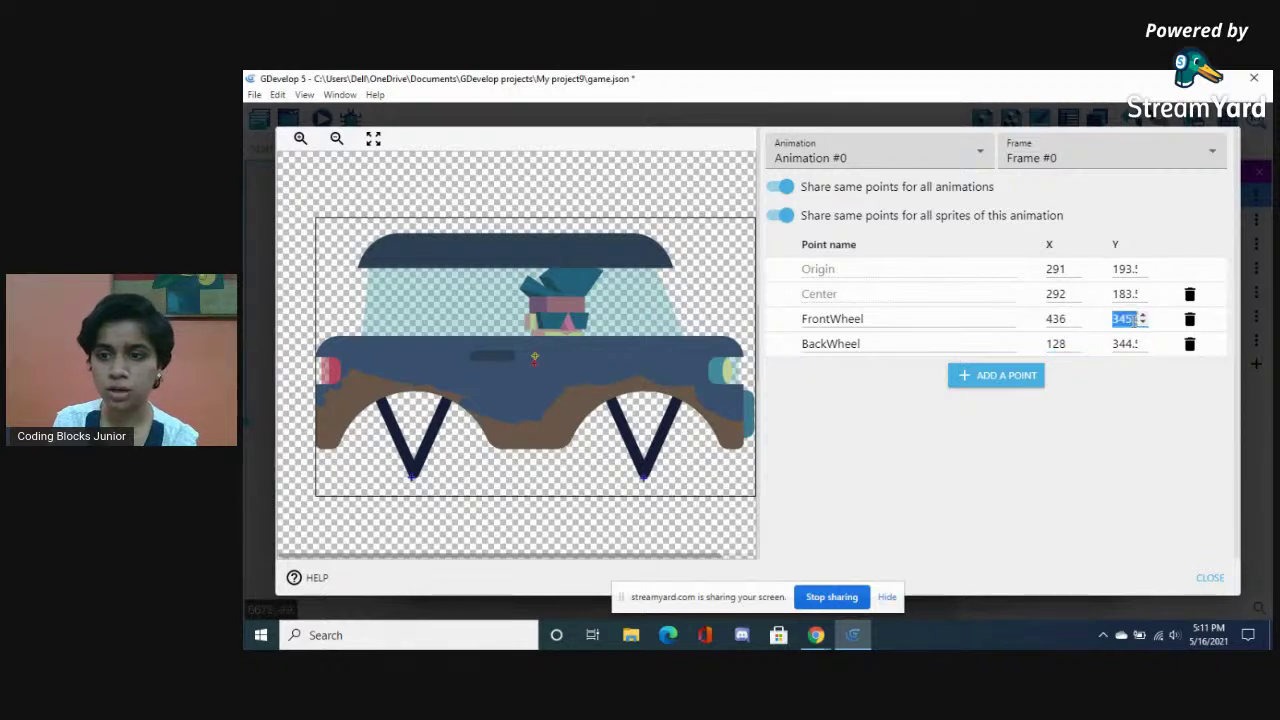
pyautogui.write('0345')
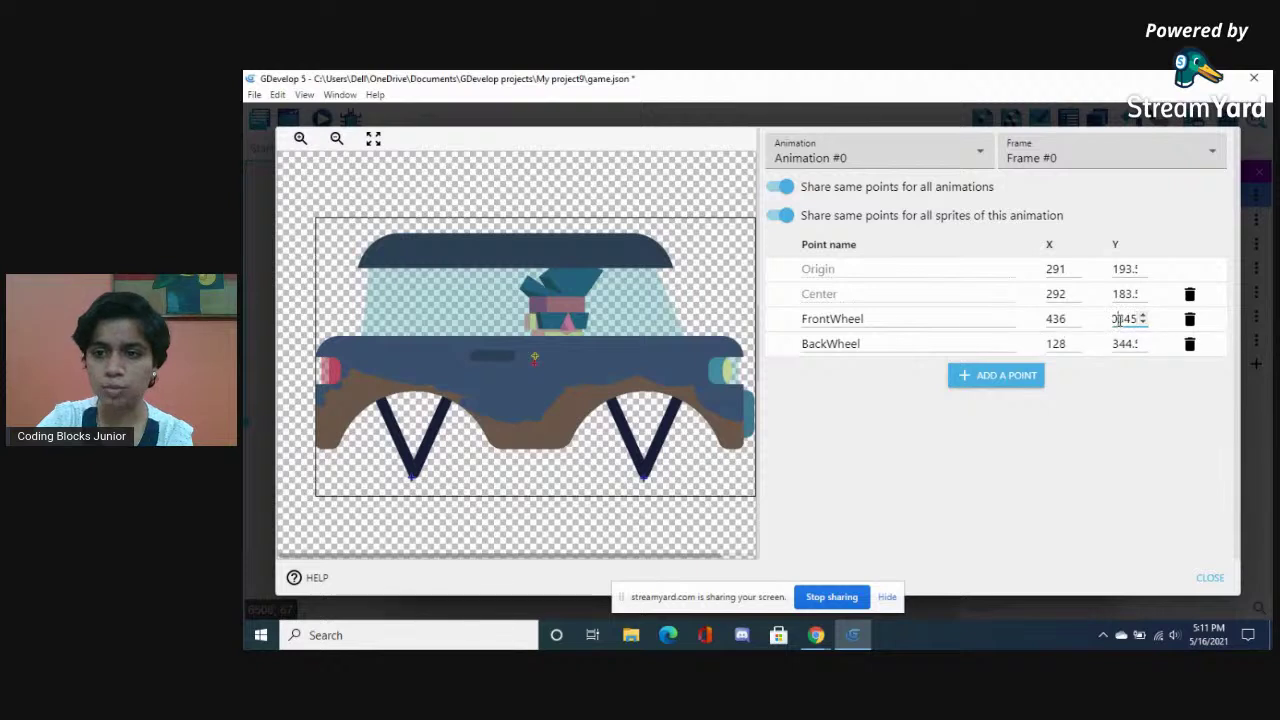
# Set the BackWheel point's Y coordinate to 345, then close the point editor and apply the CarBody changes
pyautogui.doubleClick(1128, 343)
pyautogui.press('BackSpace')
pyautogui.write('345')
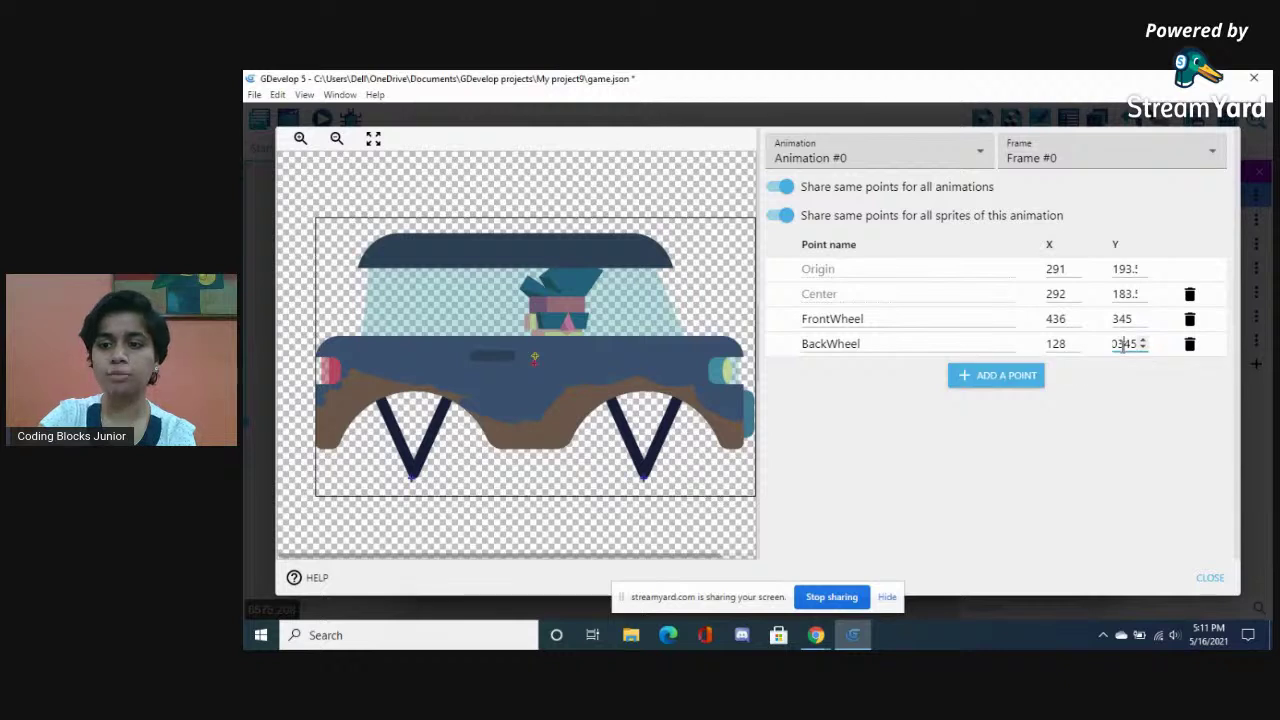
pyautogui.click(1118, 343)
pyautogui.press('BackSpace')
pyautogui.click(1091, 407)
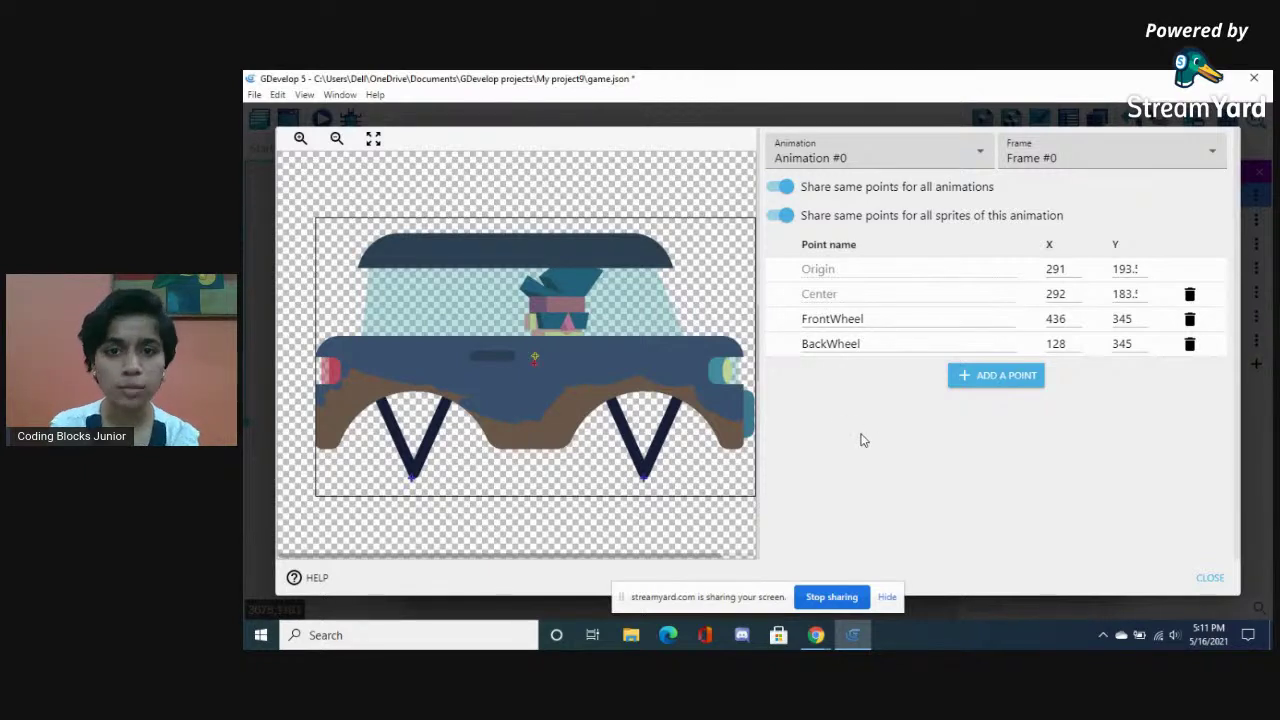
pyautogui.click(1209, 580)
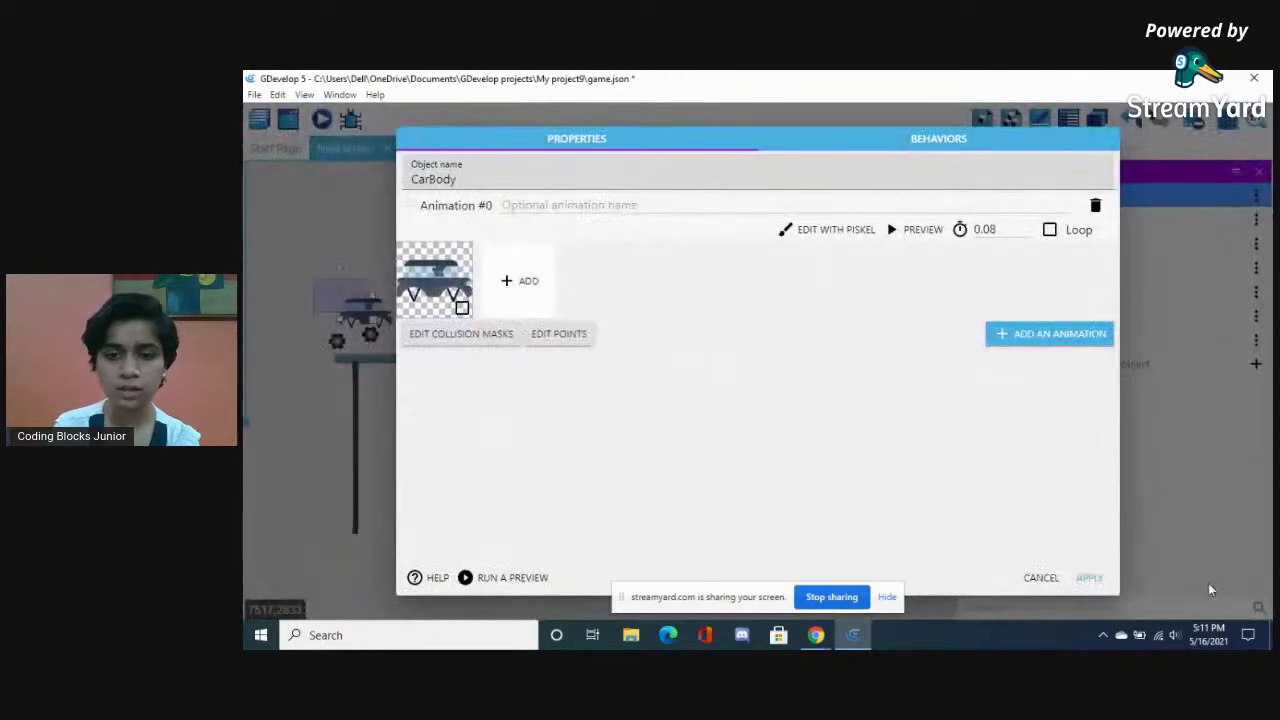
pyautogui.click(1089, 578)
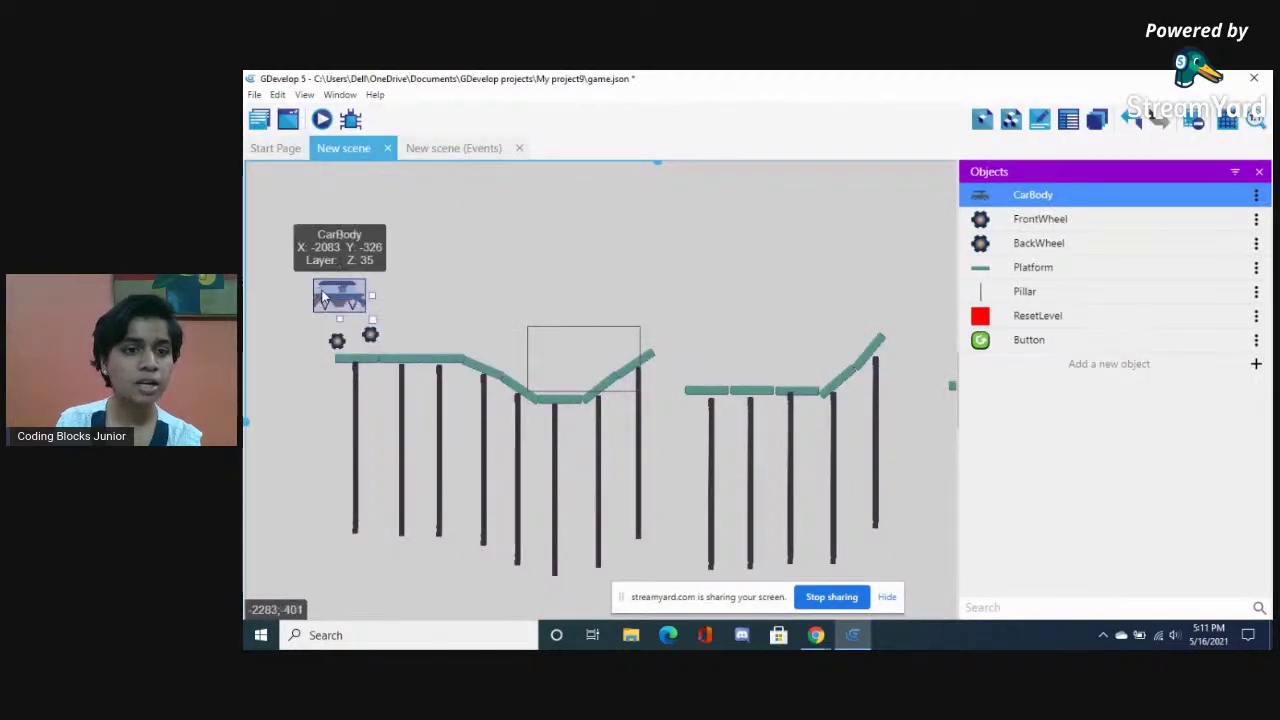
# Move CarBody into the game window frame above the track's dip and launch a scene preview
pyautogui.moveTo(322, 297); pyautogui.dragTo(563, 352)
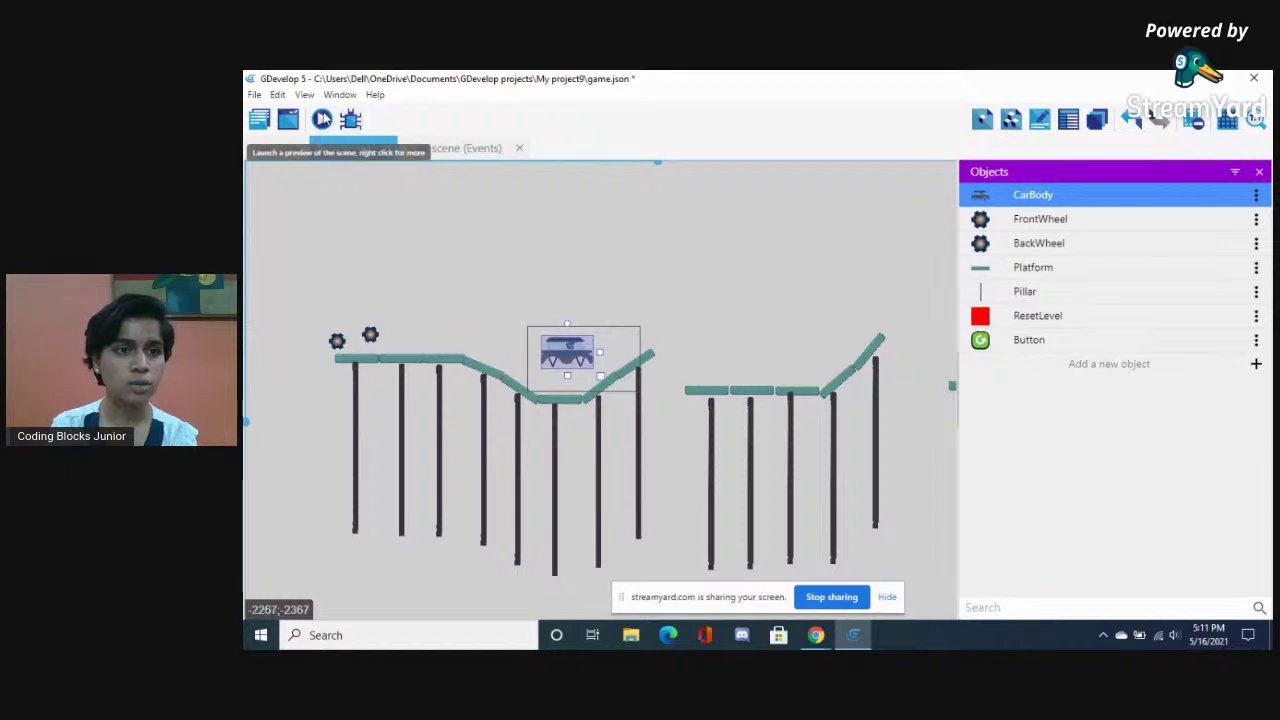
pyautogui.click(322, 119)
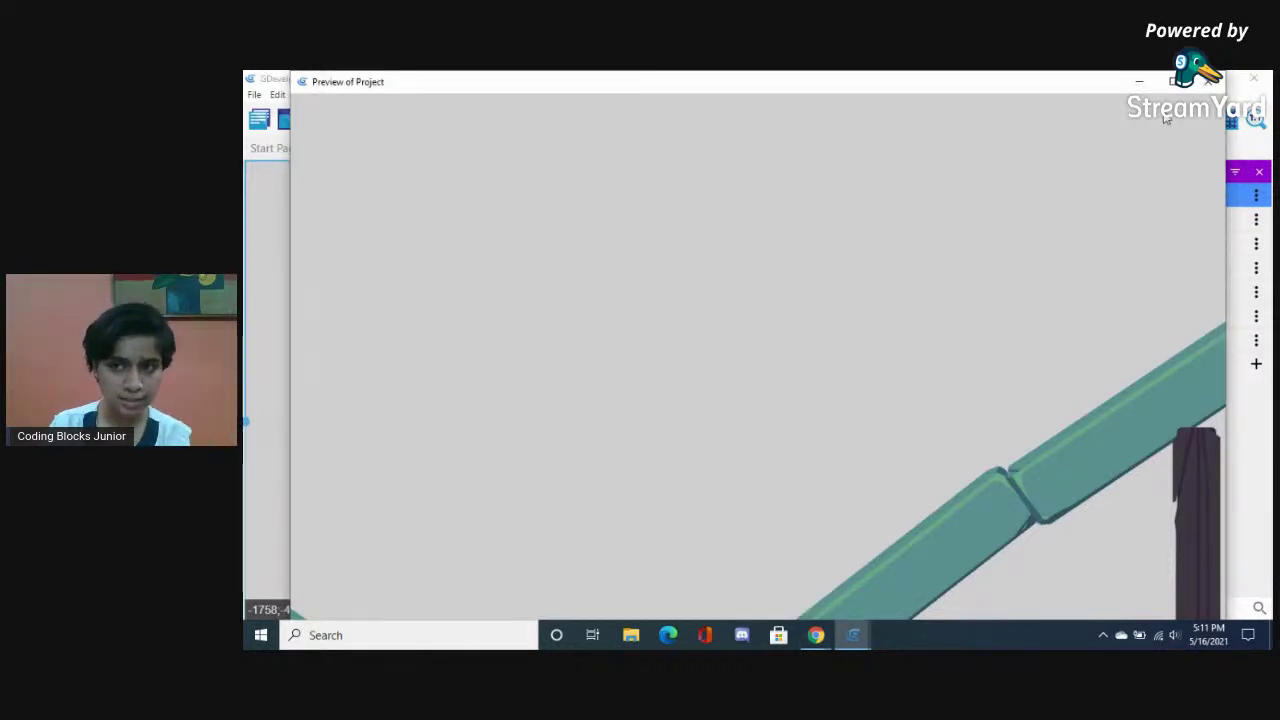
# Close the scene preview and add the Physics Engine 2.0 behavior to the Platform object
pyautogui.click(1209, 82)
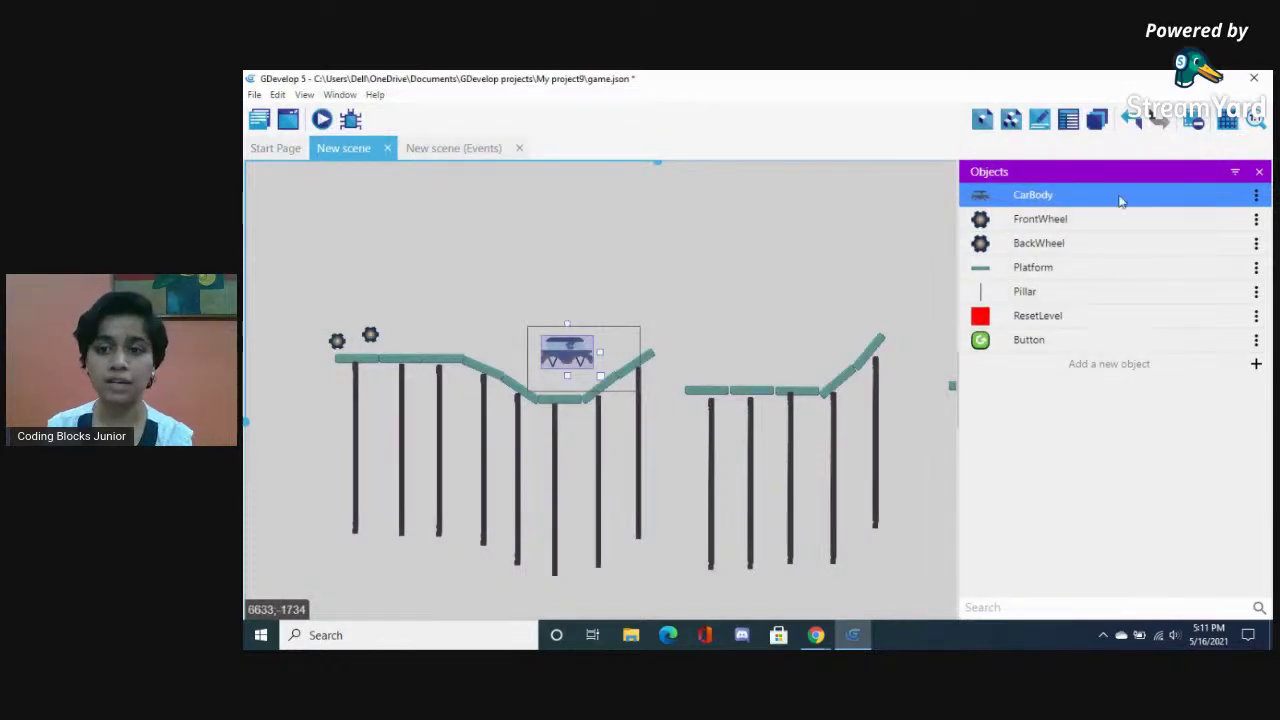
pyautogui.click(1064, 267)
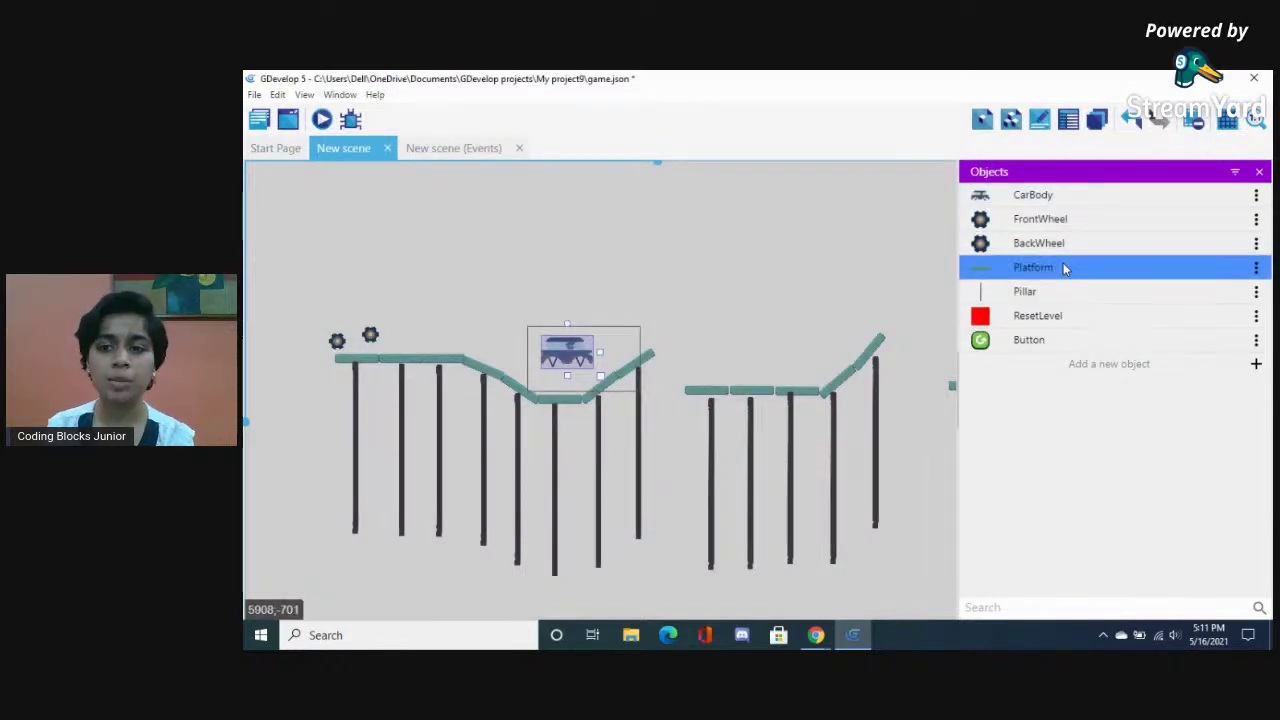
pyautogui.doubleClick(1063, 266)
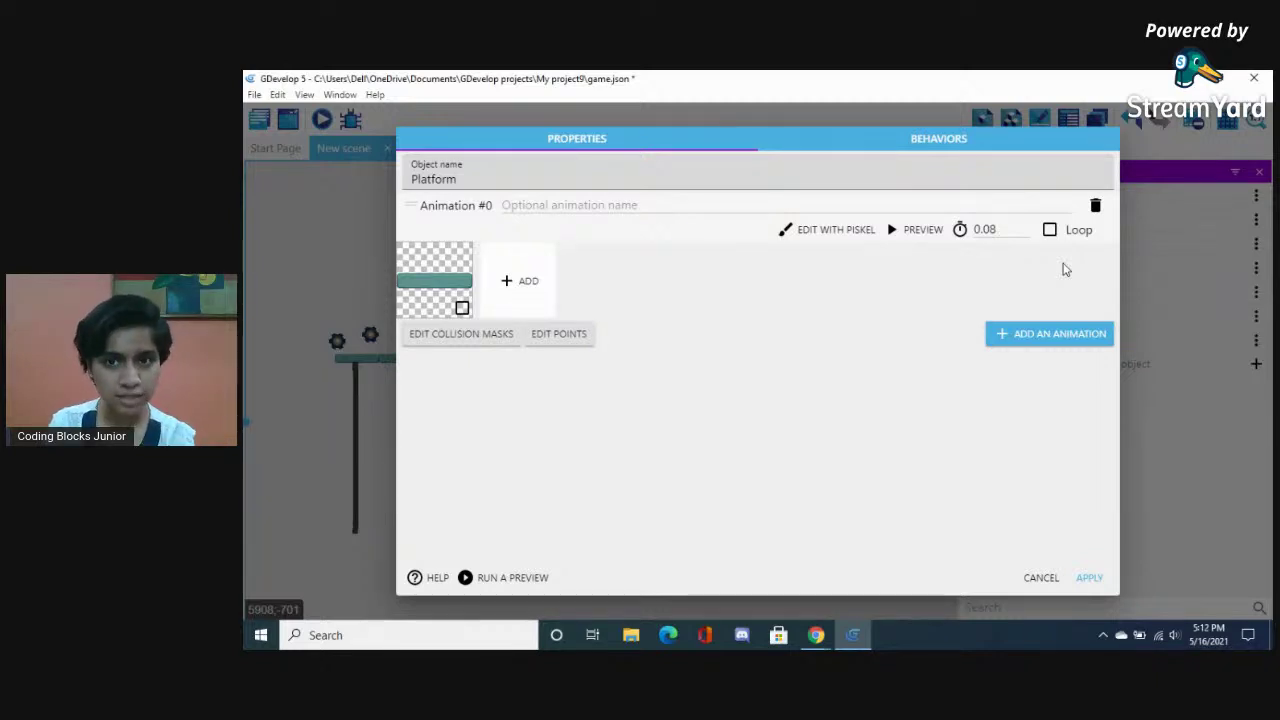
pyautogui.click(924, 145)
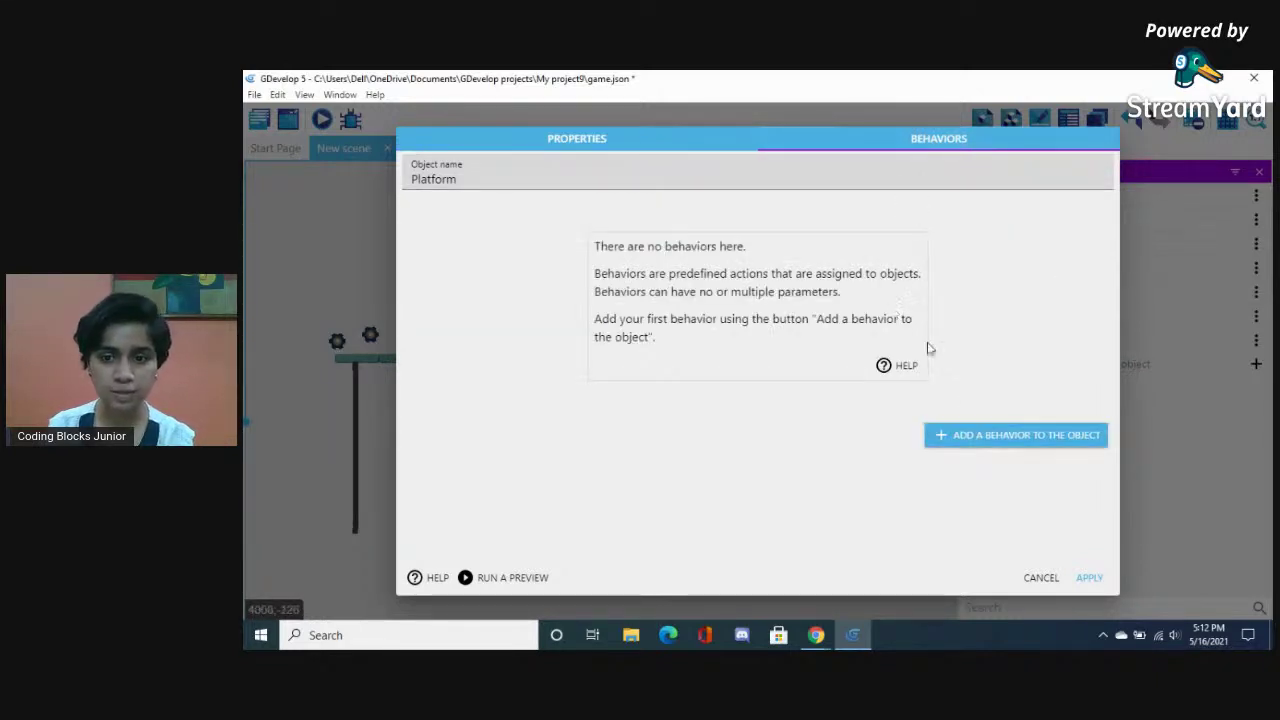
pyautogui.click(970, 434)
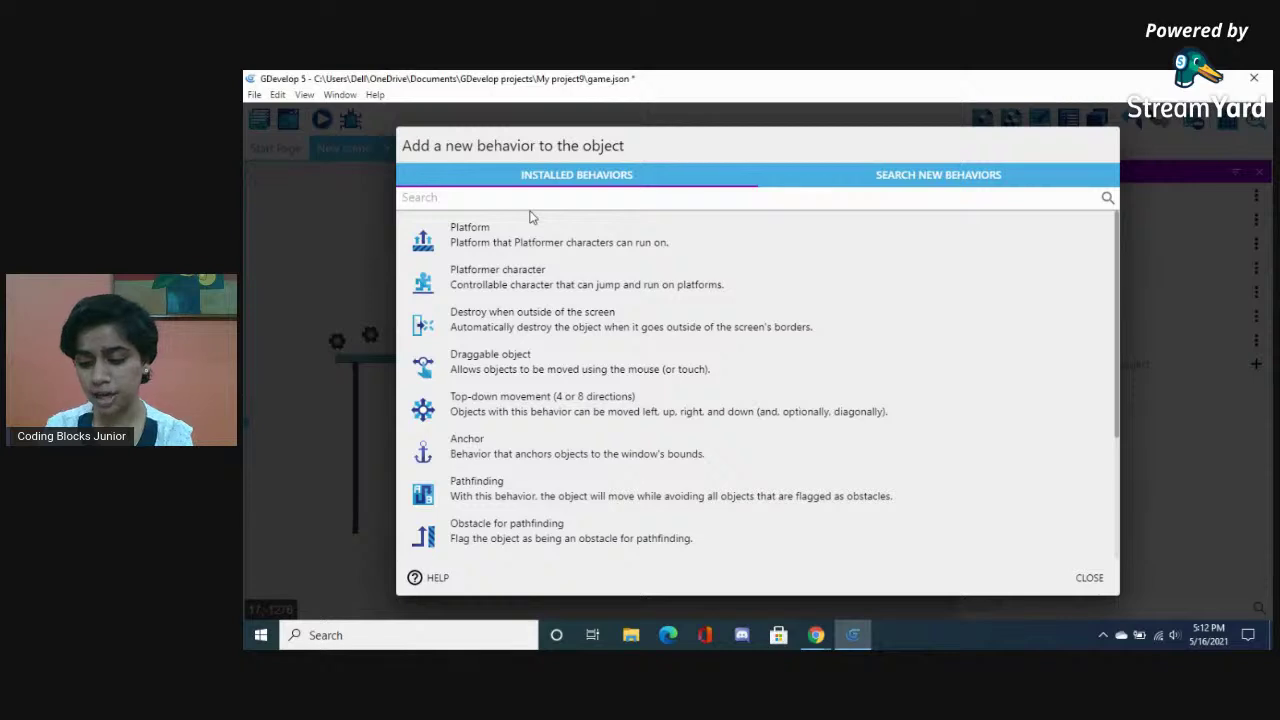
pyautogui.scroll(-4, 586, 289)
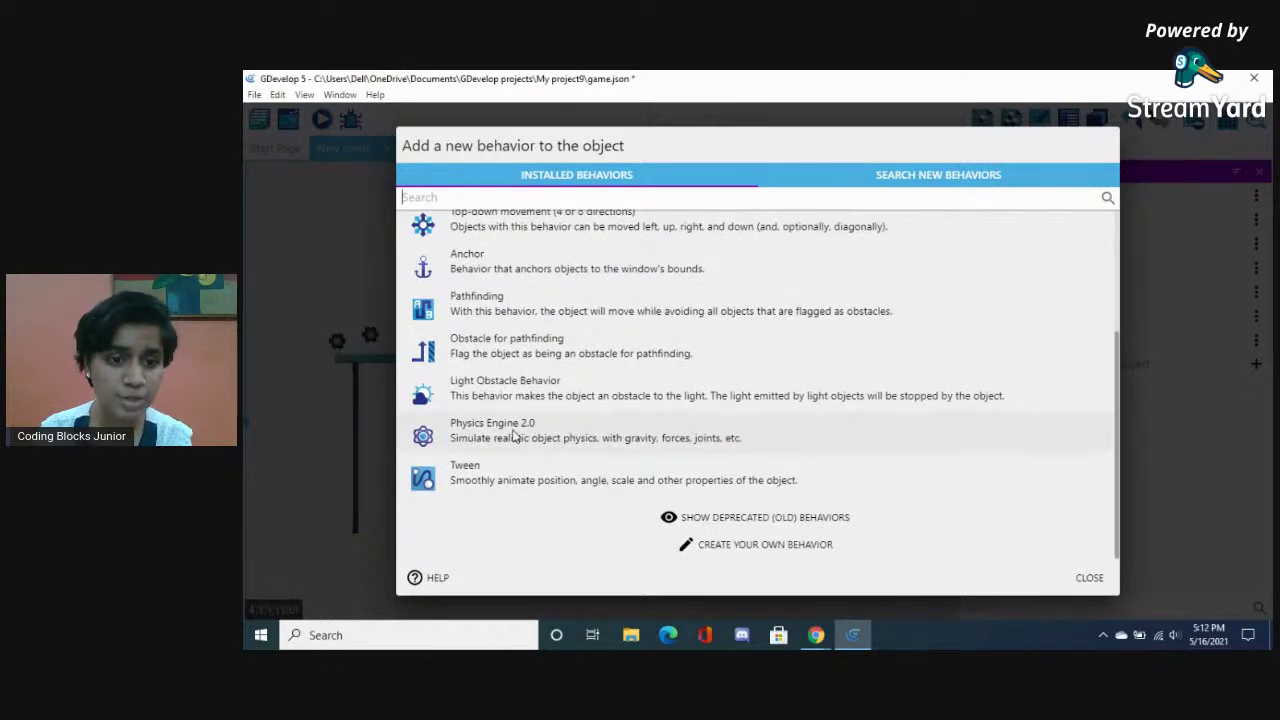
pyautogui.click(512, 437)
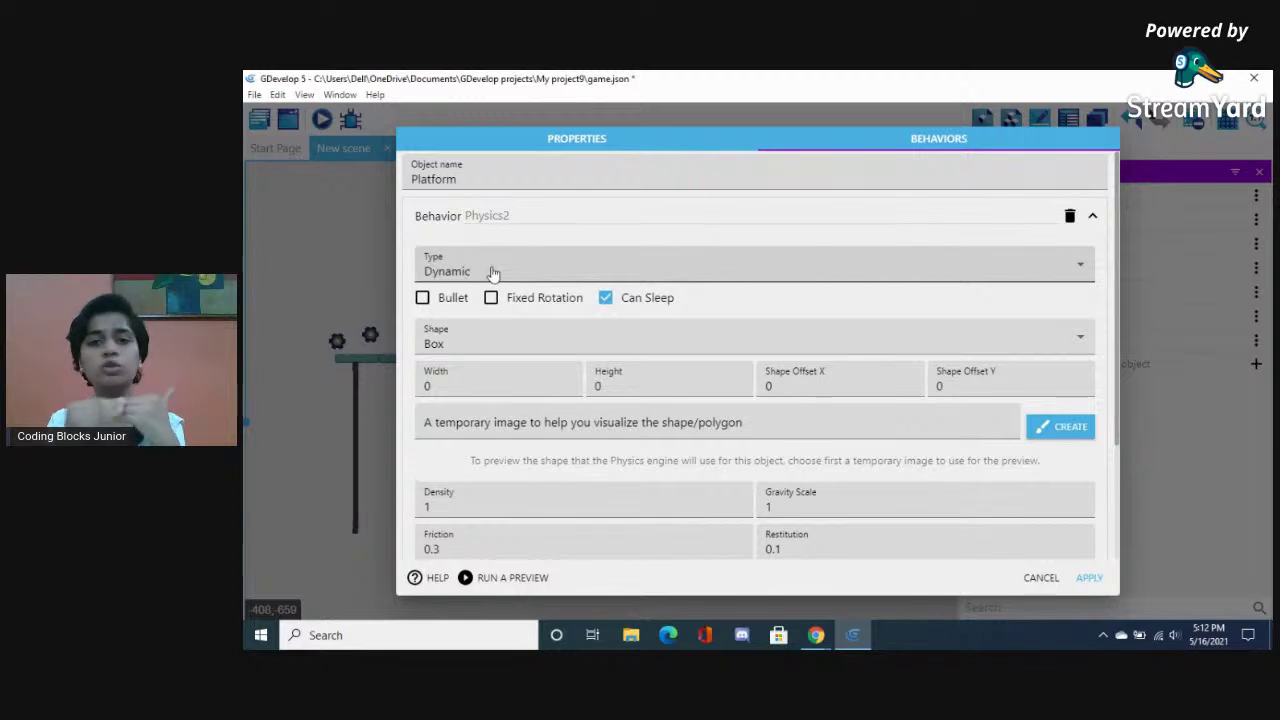
# Set the Platform's physics body type to Static and apply the object's changes
pyautogui.click(491, 271)
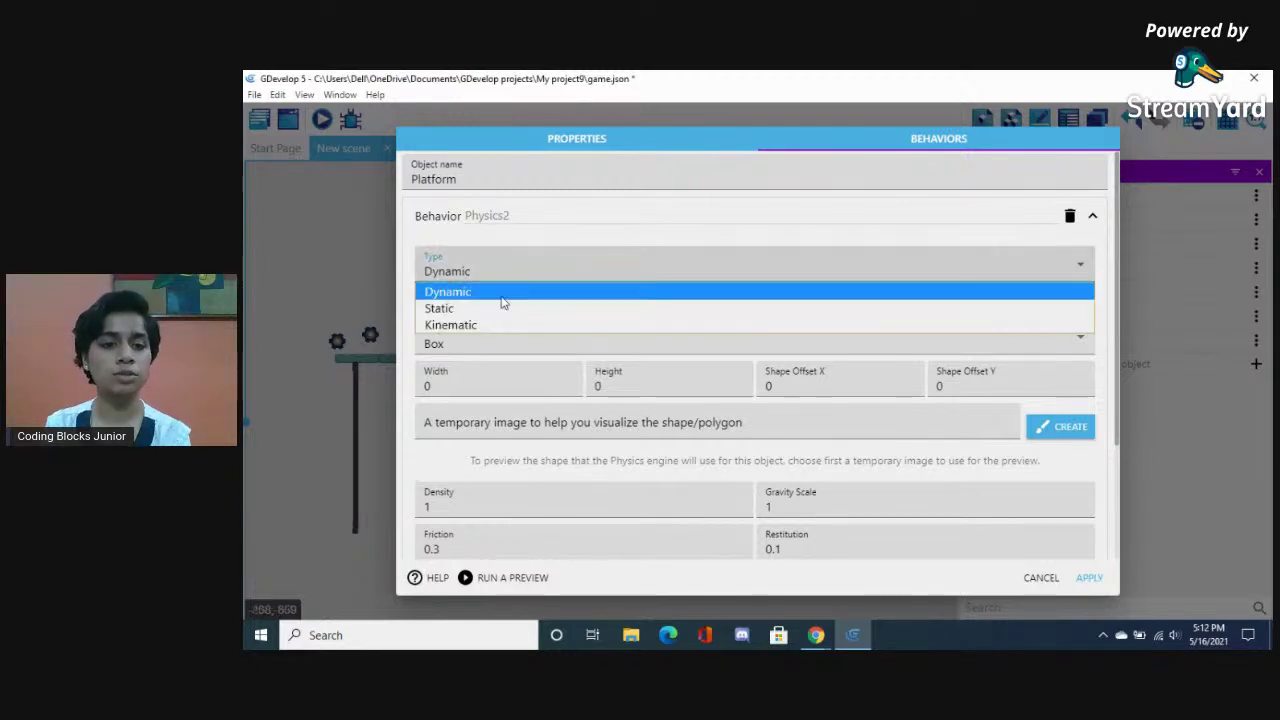
pyautogui.click(484, 308)
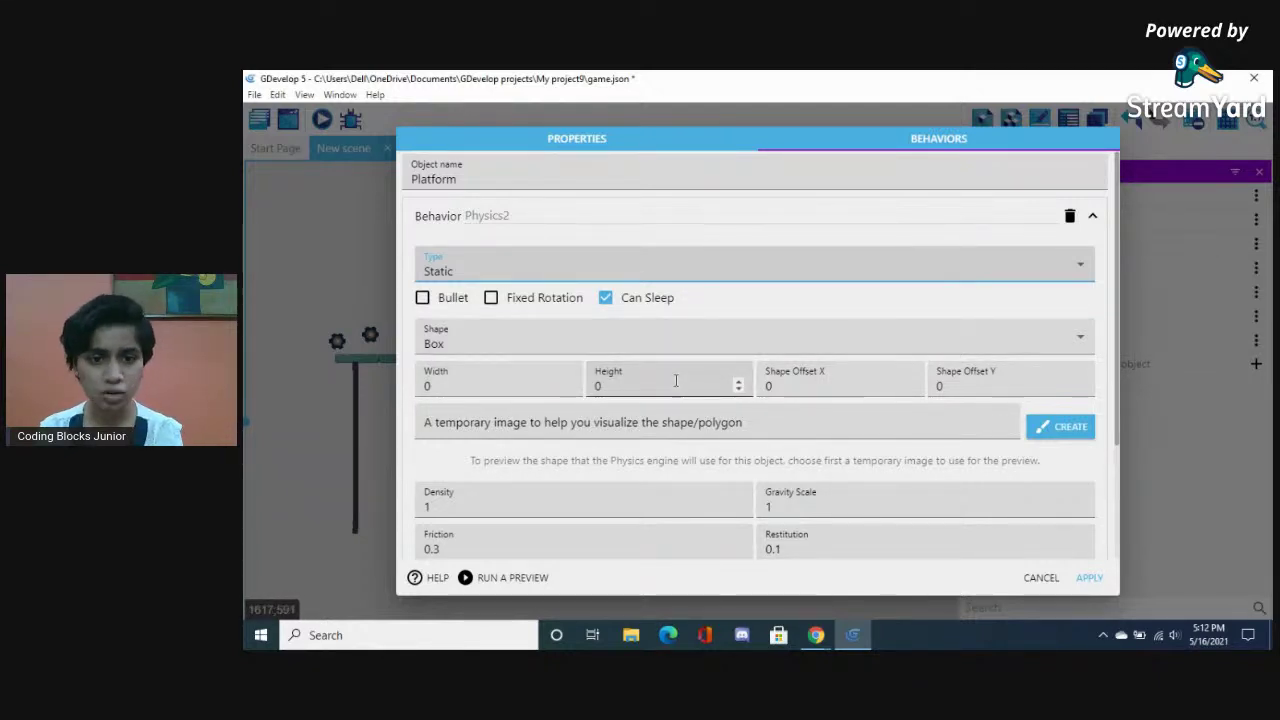
pyautogui.scroll(-3, 675, 380)
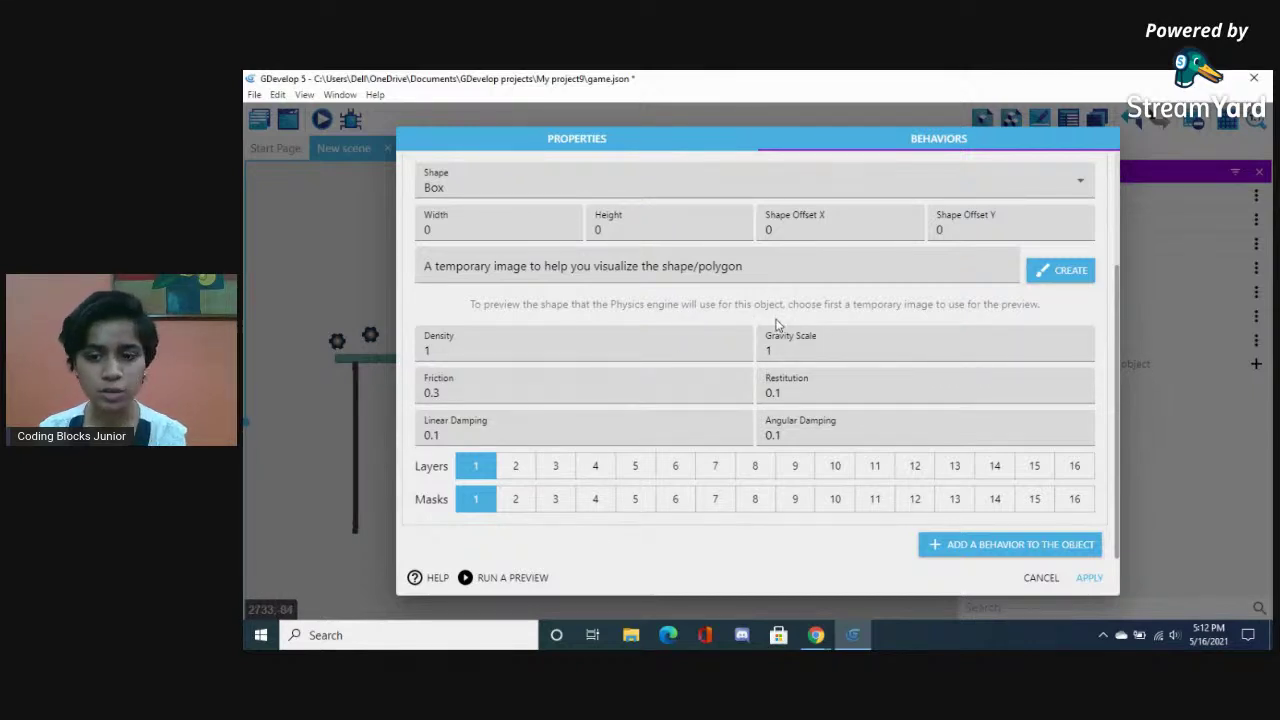
pyautogui.click(1089, 578)
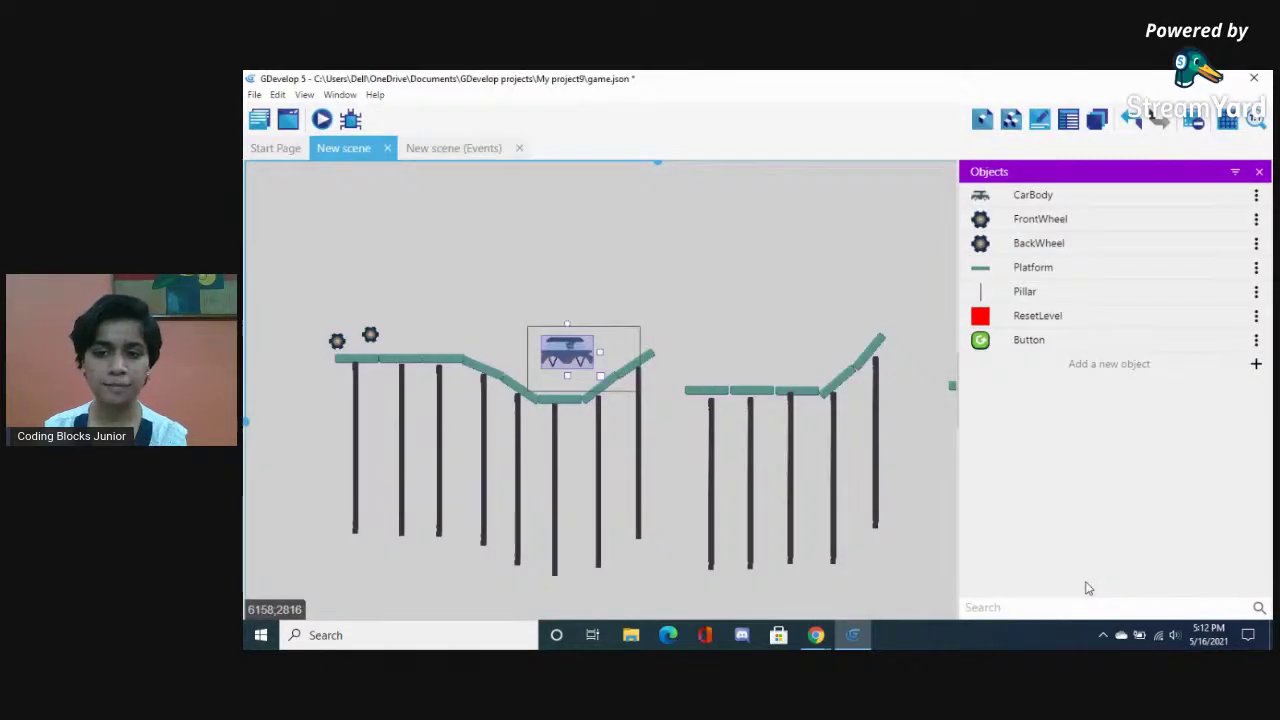
# Reopen the Platform object to check its physics behavior settings and close them again
pyautogui.click(1020, 275)
pyautogui.doubleClick(983, 274)
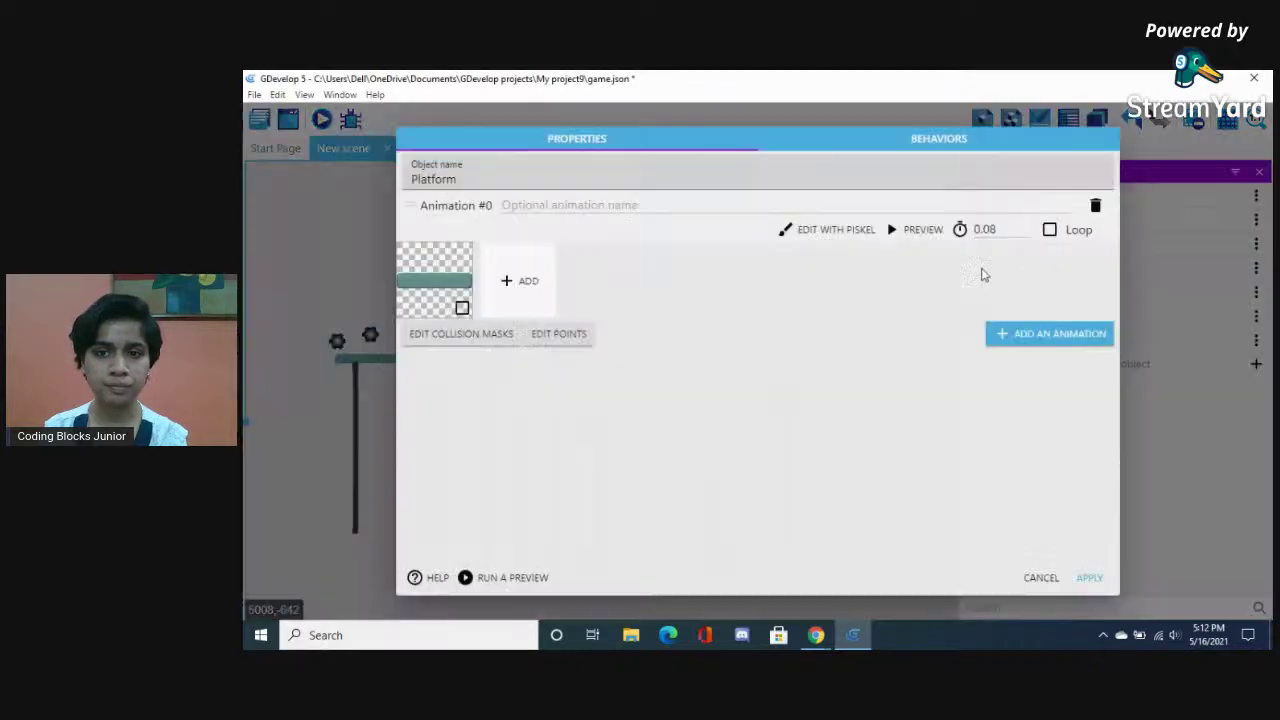
pyautogui.click(963, 143)
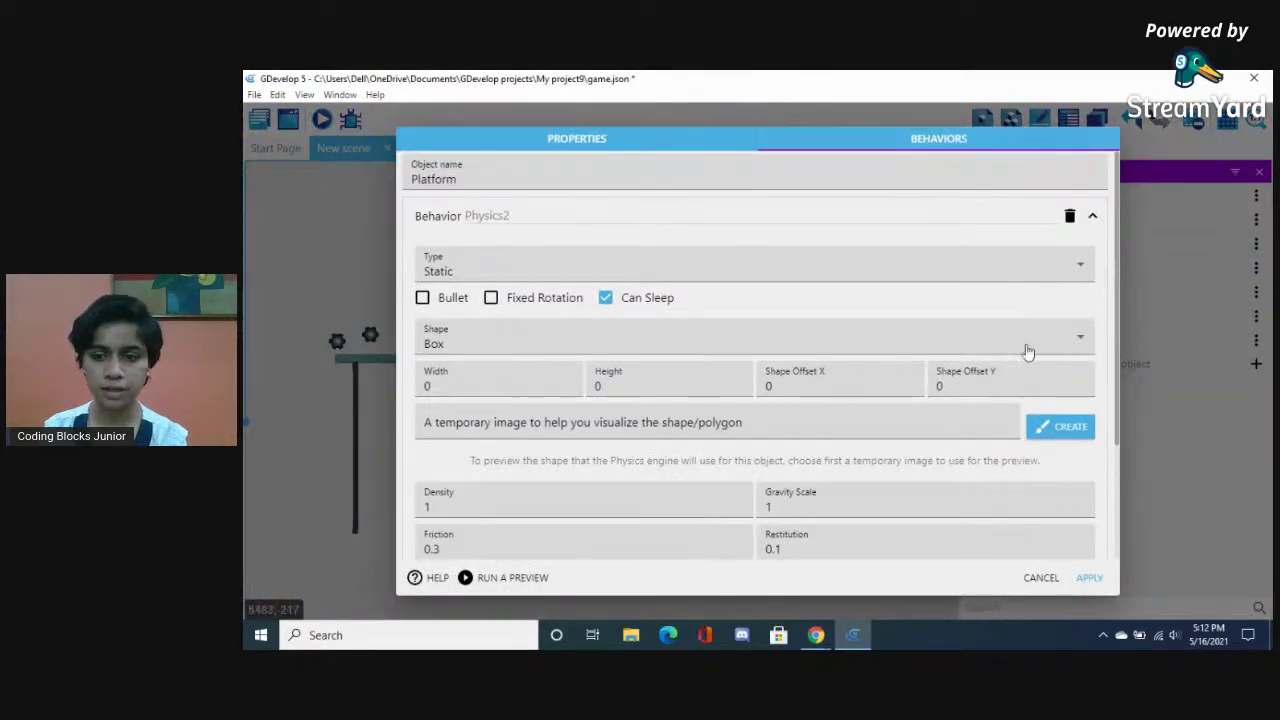
pyautogui.click(1092, 577)
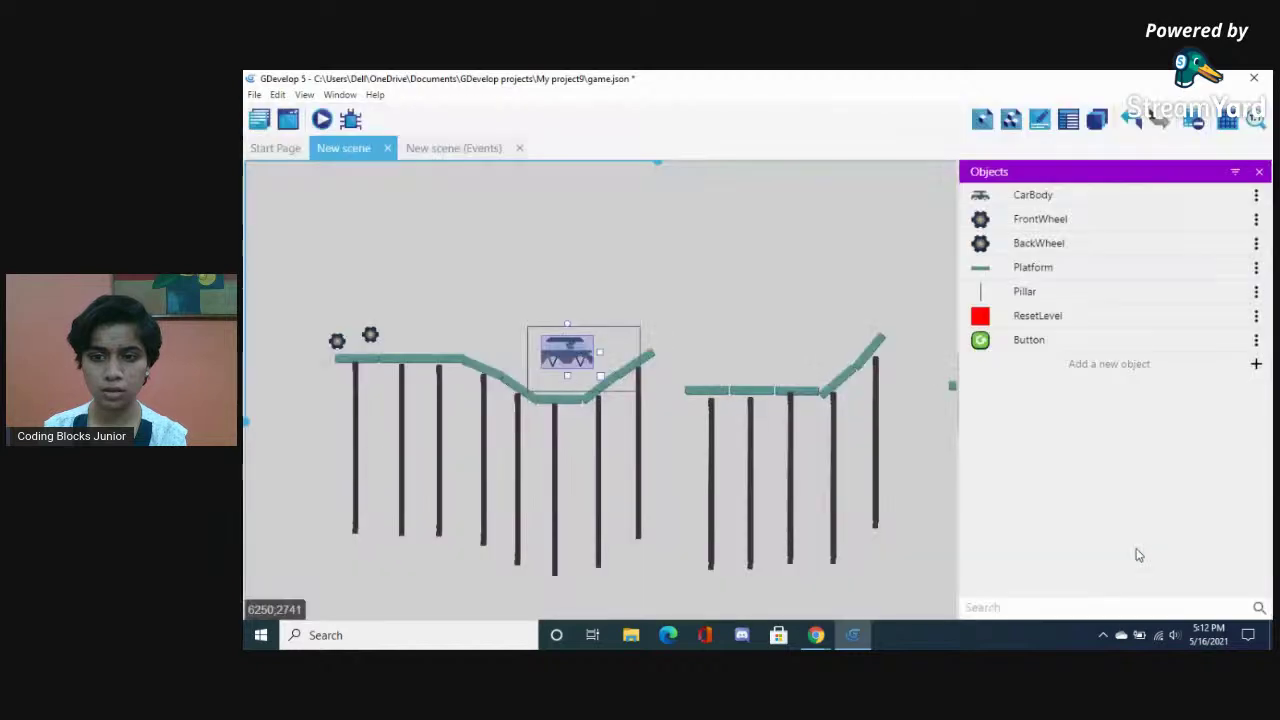
# Preview the scene to test how the car body lands on the platforms, and close the preview
pyautogui.click(322, 120)
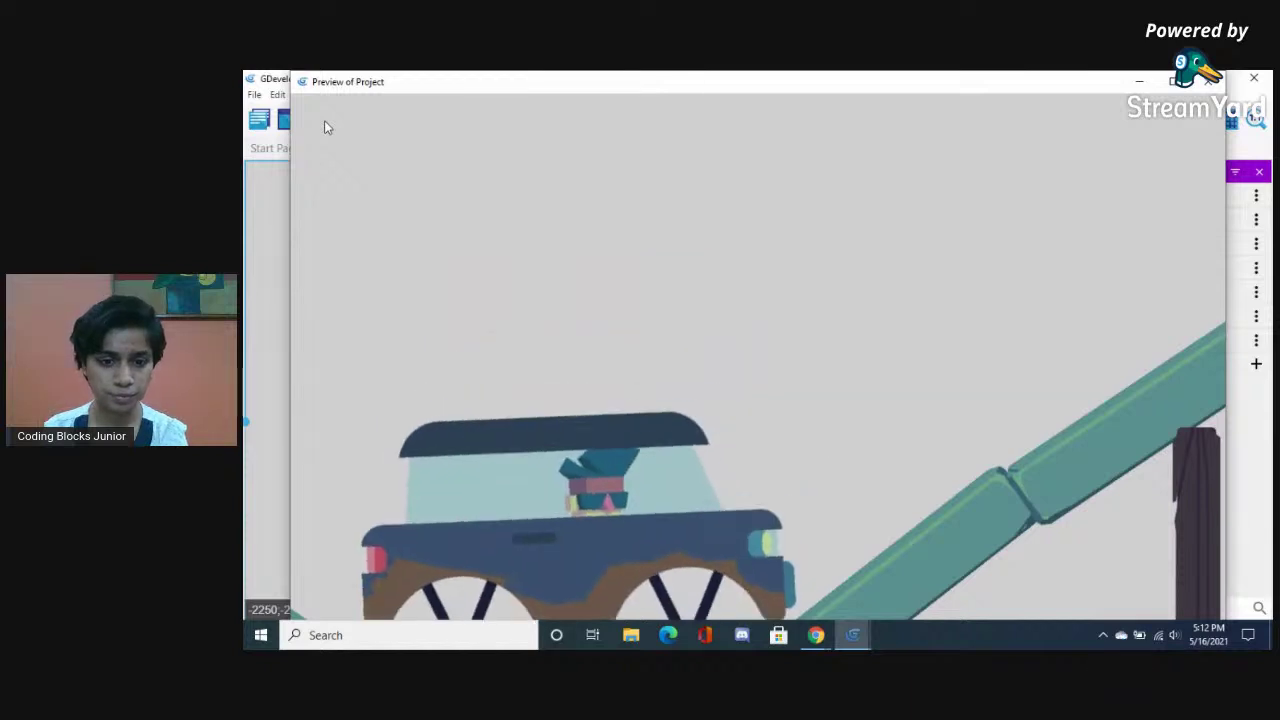
pyautogui.click(1208, 82)
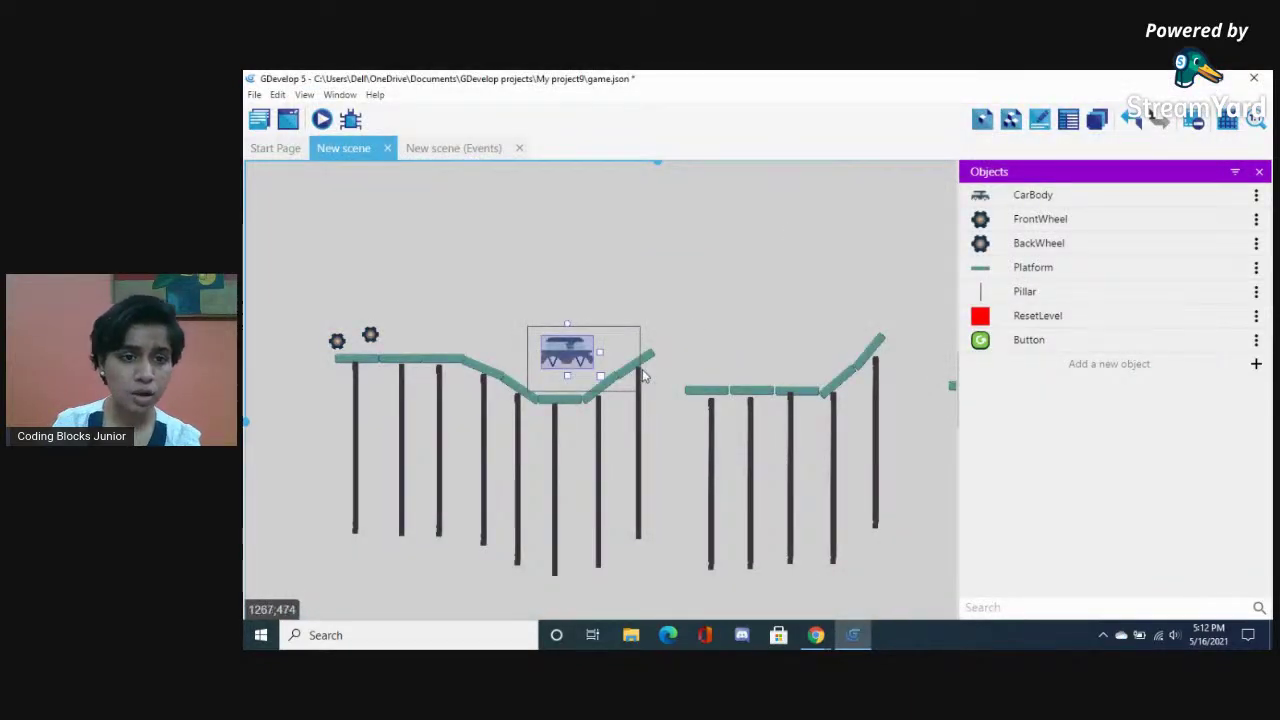
pyautogui.click(490, 283)
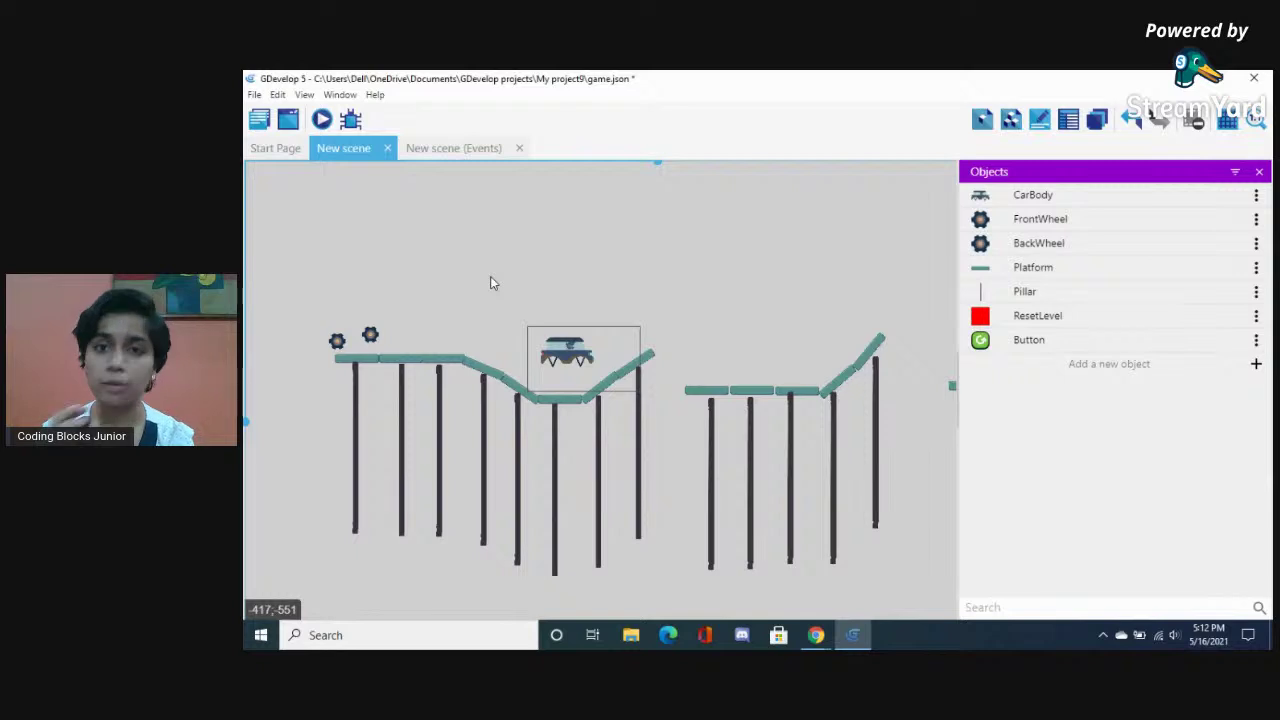
pyautogui.click(370, 336)
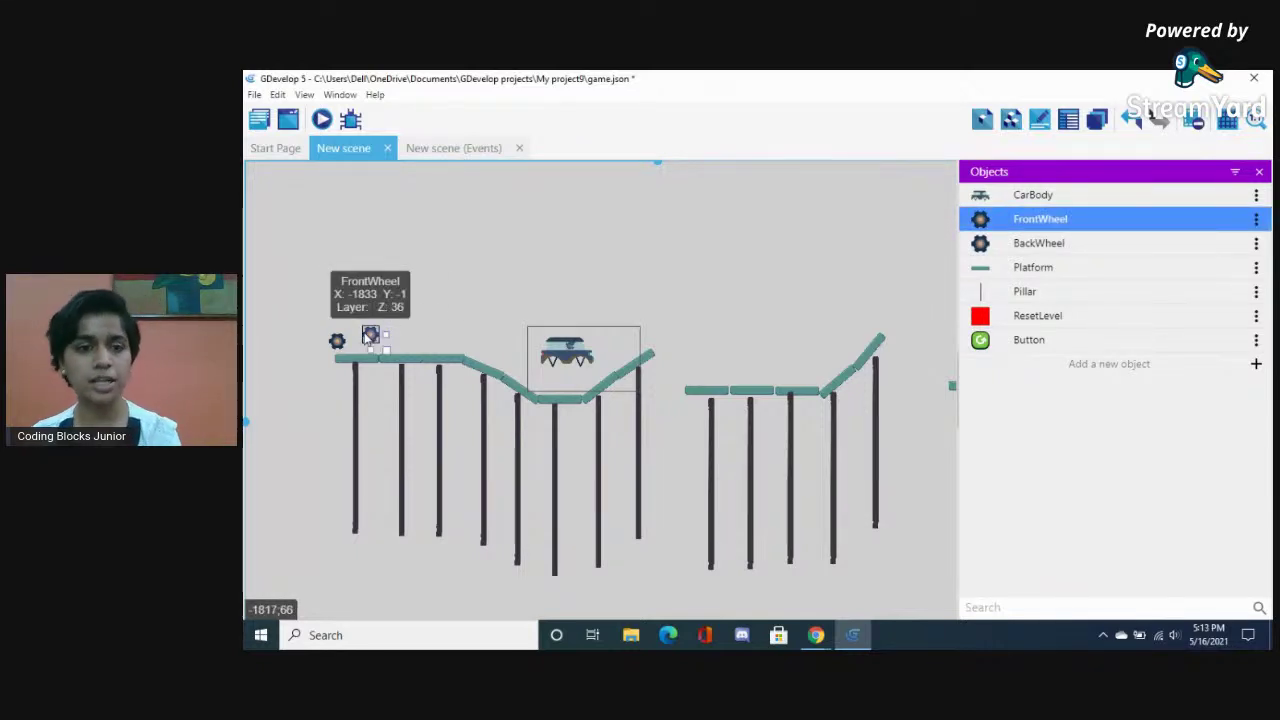
pyautogui.rightClick(370, 336)
pyautogui.click(540, 237)
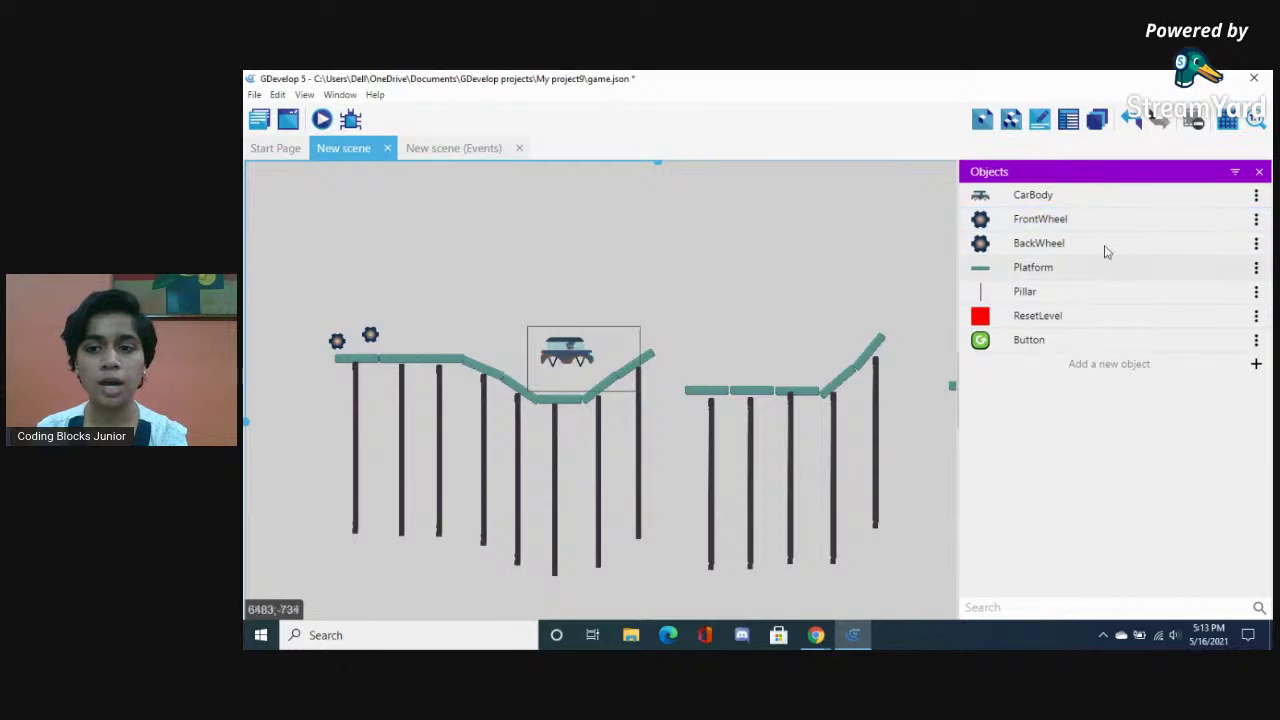
# Add the Physics Engine 2.0 behavior to the FrontWheel object and set its collision shape to Circle
pyautogui.doubleClick(1036, 220)
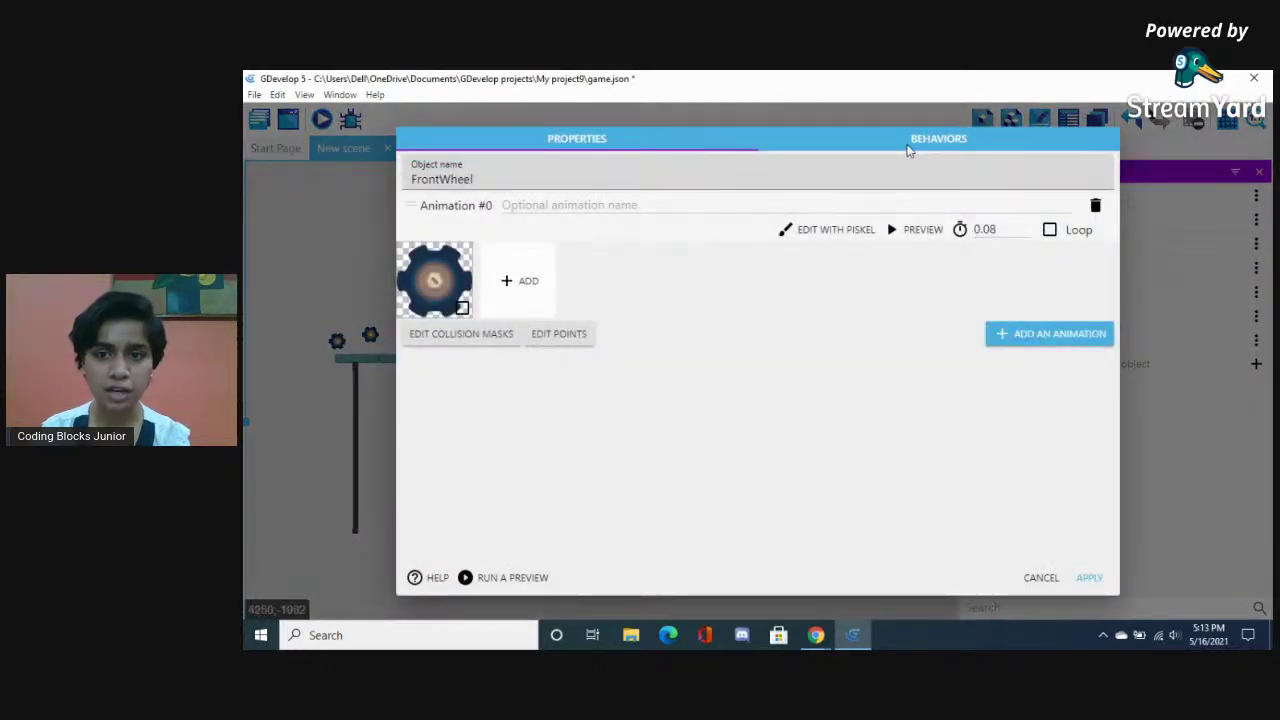
pyautogui.click(900, 135)
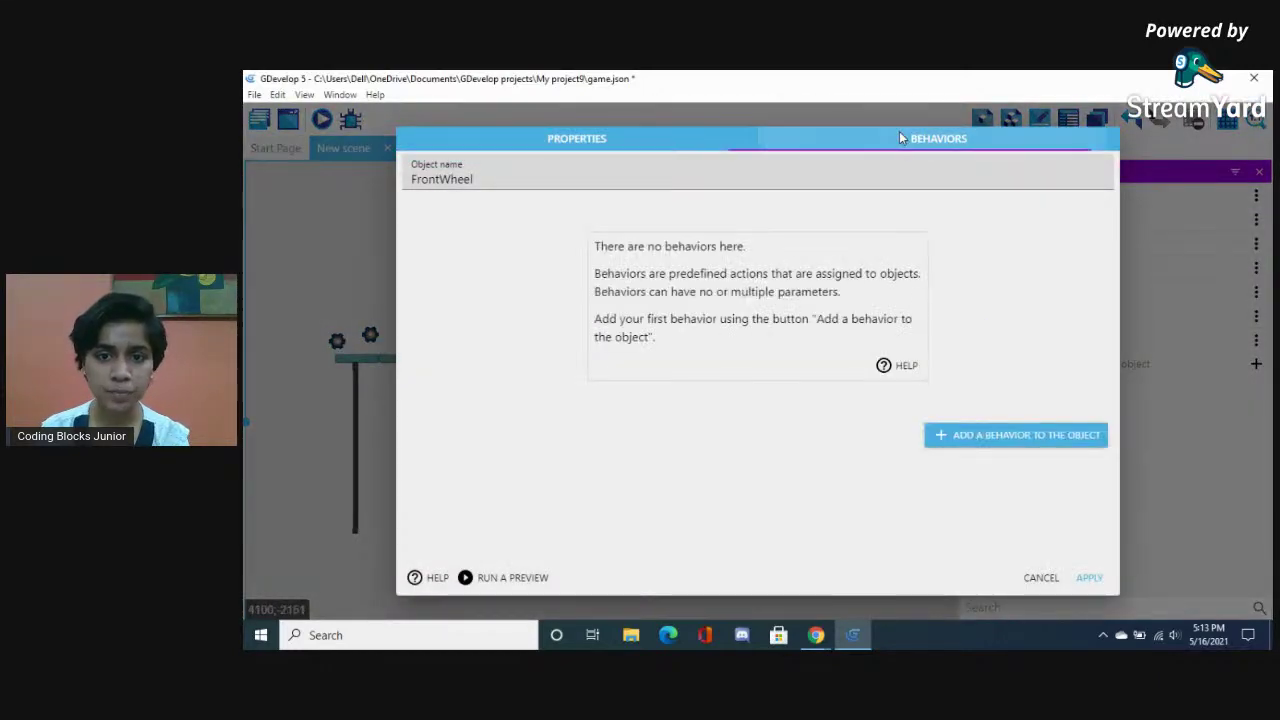
pyautogui.click(939, 437)
pyautogui.scroll(-3, 560, 440)
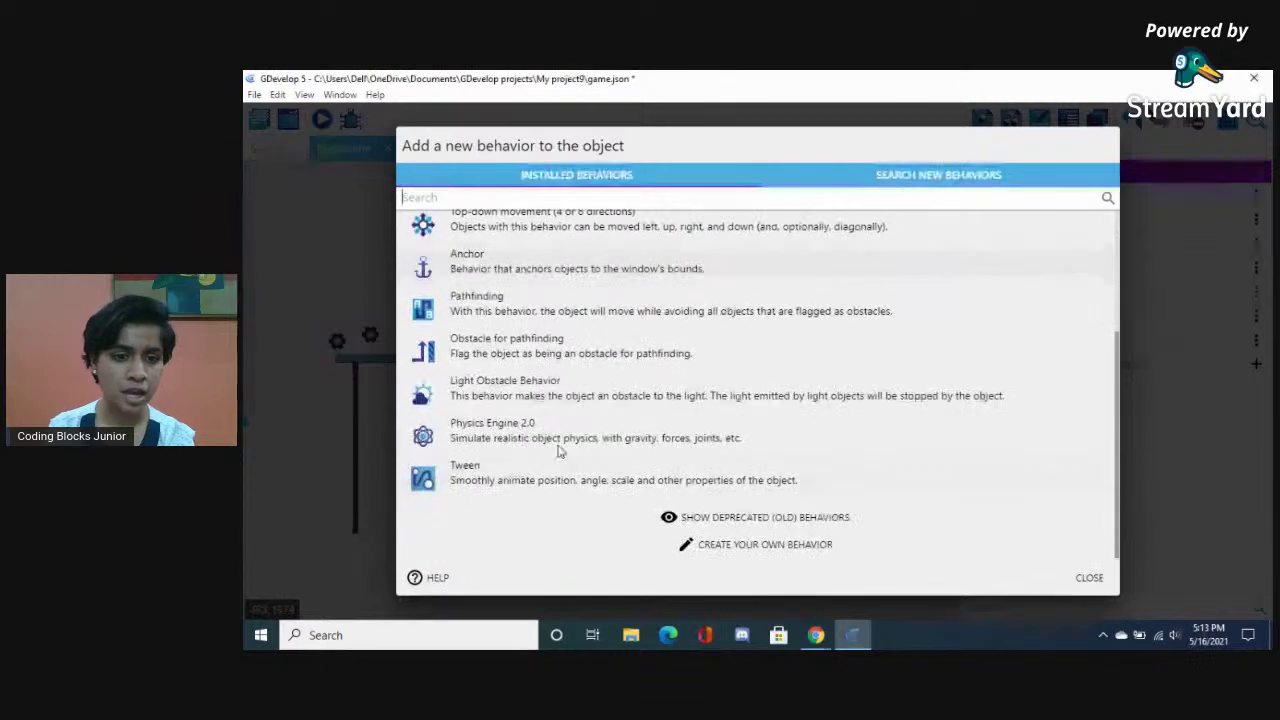
pyautogui.click(467, 441)
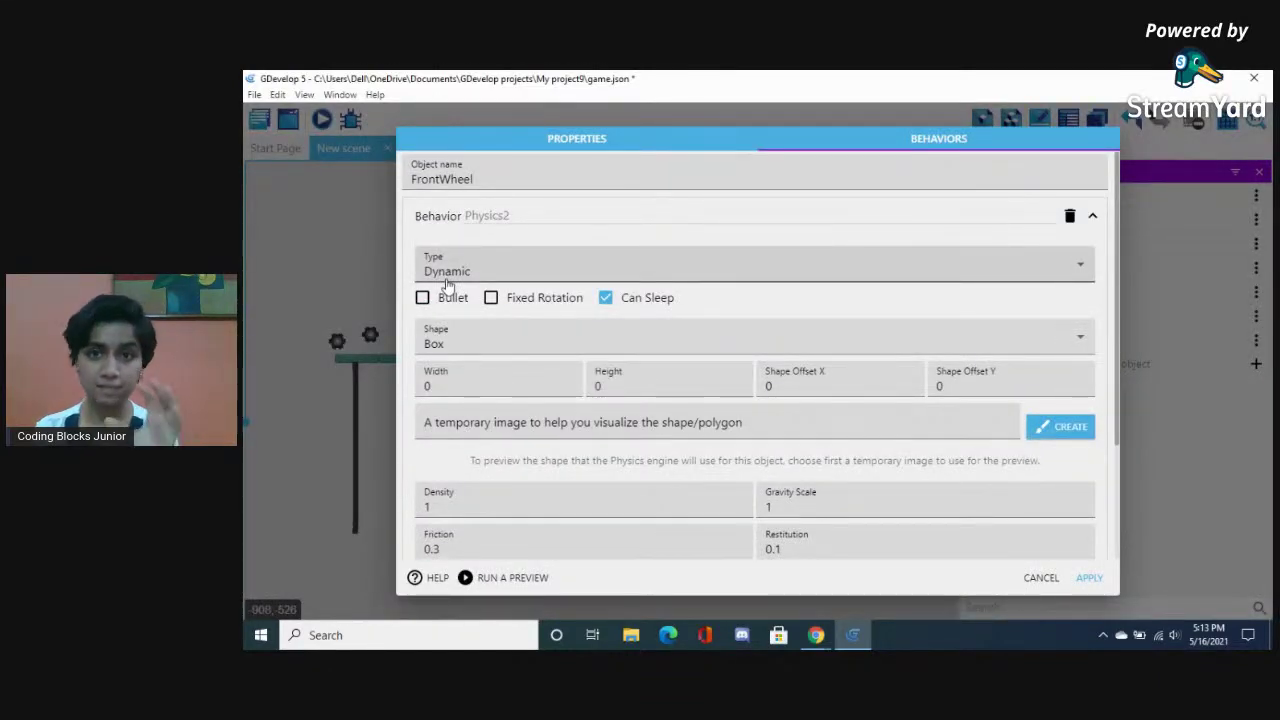
pyautogui.click(462, 343)
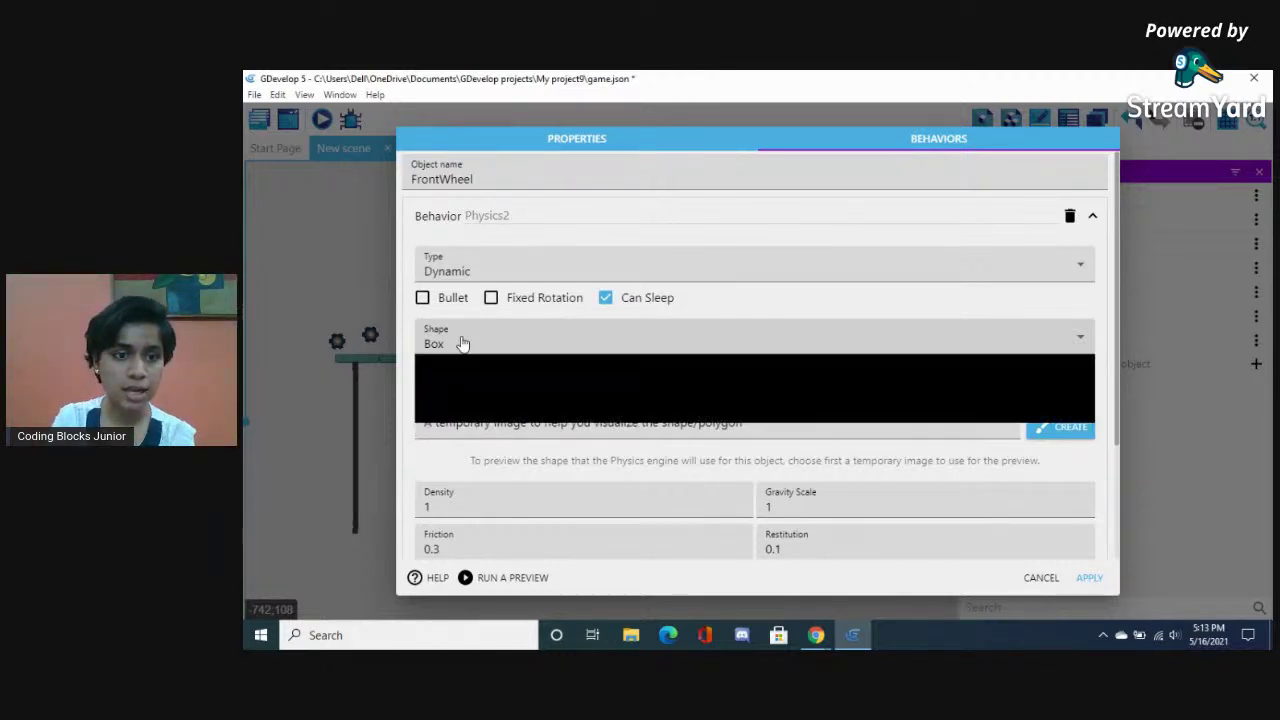
pyautogui.click(445, 383)
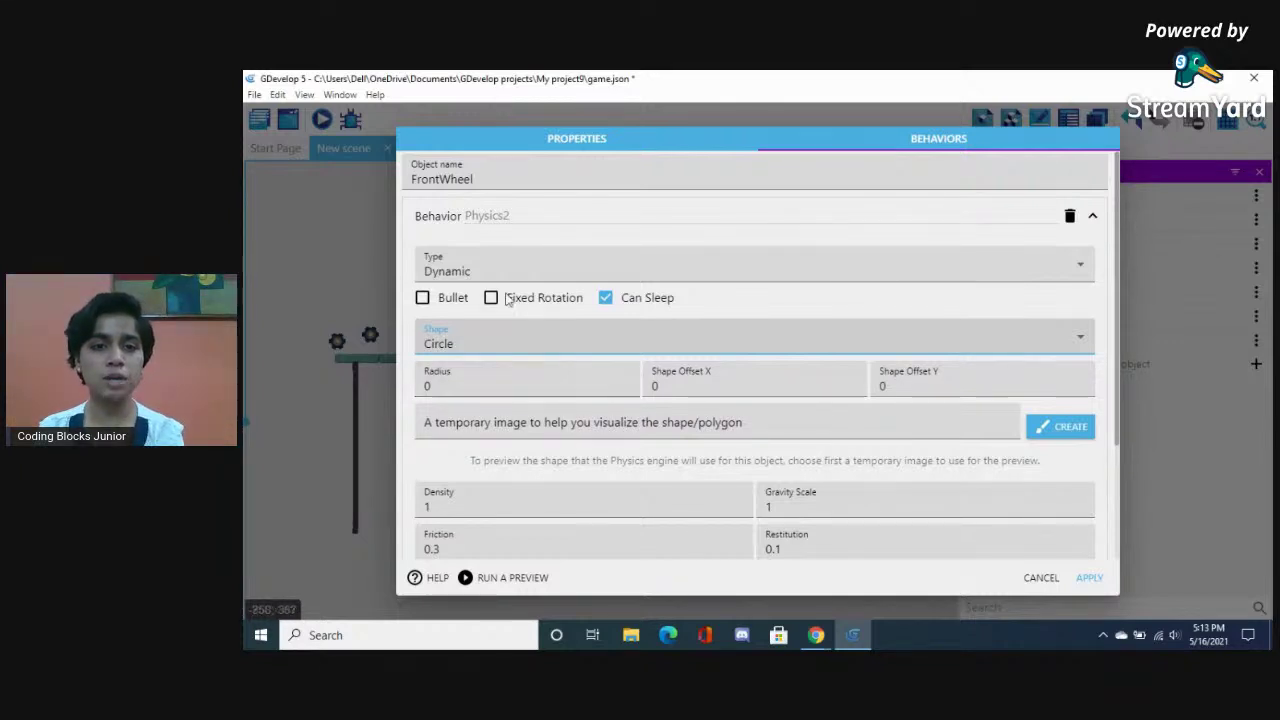
# Open the FrontWheel image in Piskel and check the drawing's pixel dimensions in the resize settings
pyautogui.click(556, 142)
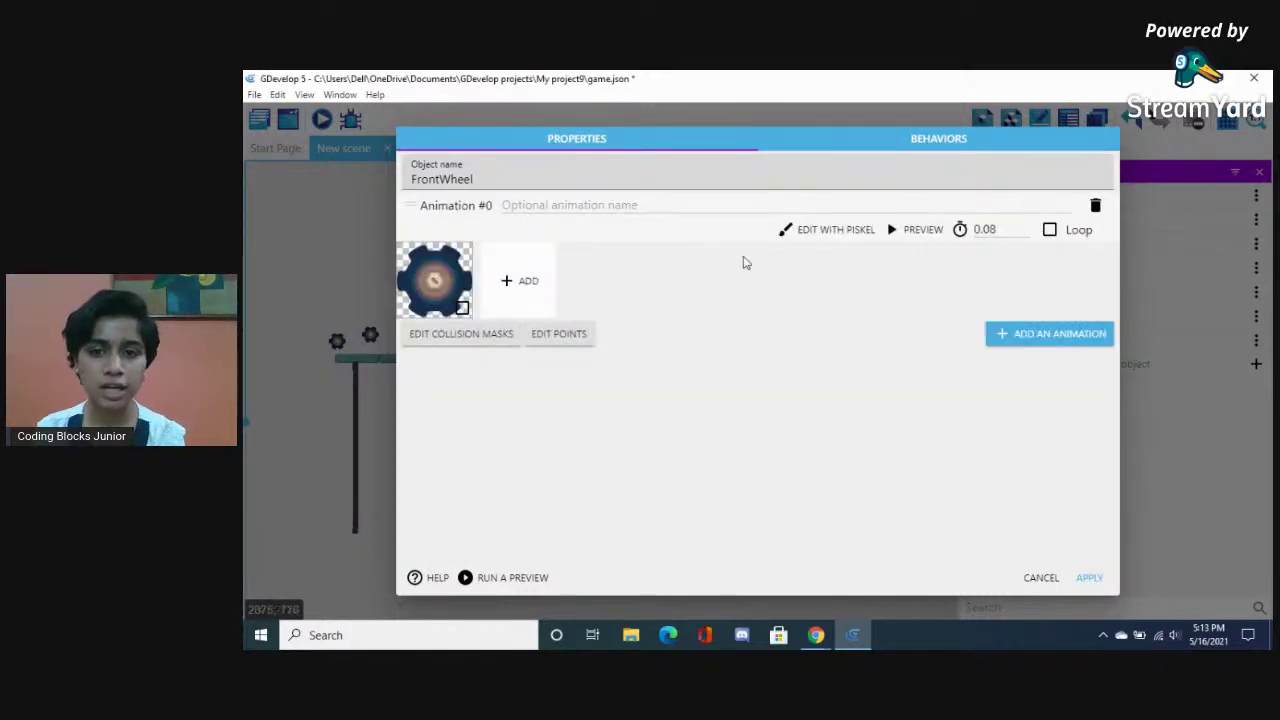
pyautogui.click(820, 237)
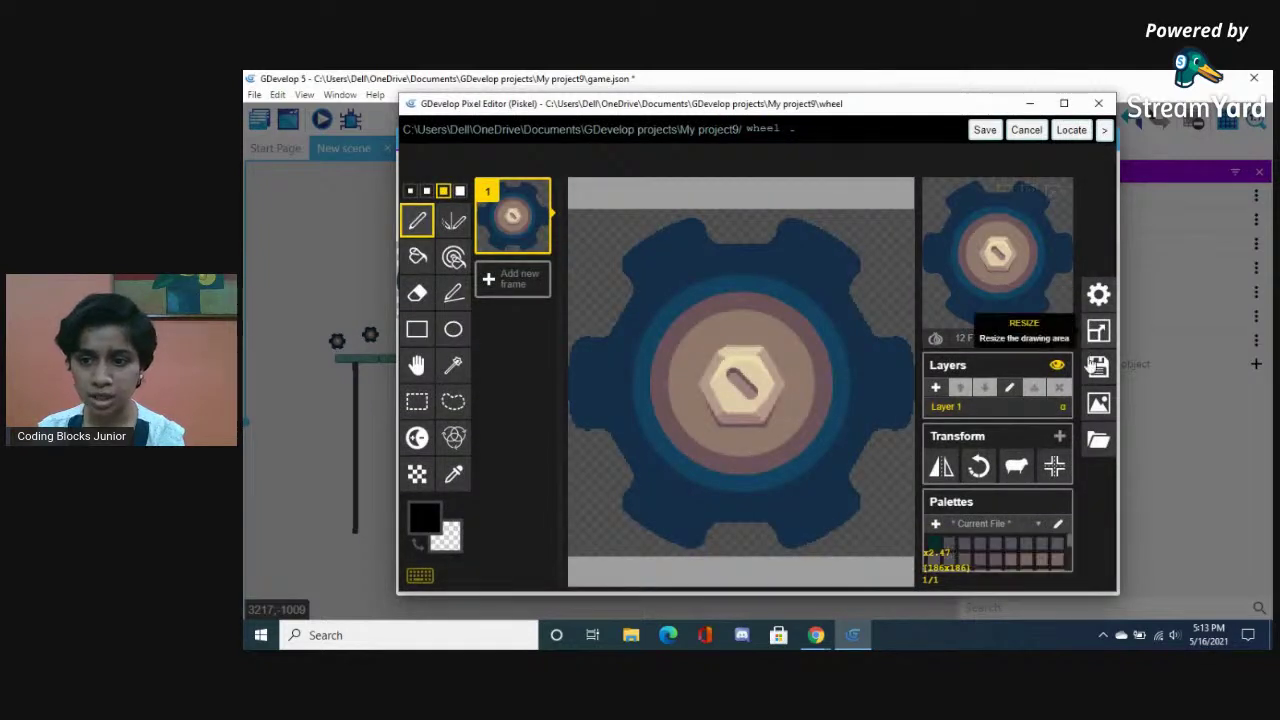
pyautogui.click(1098, 331)
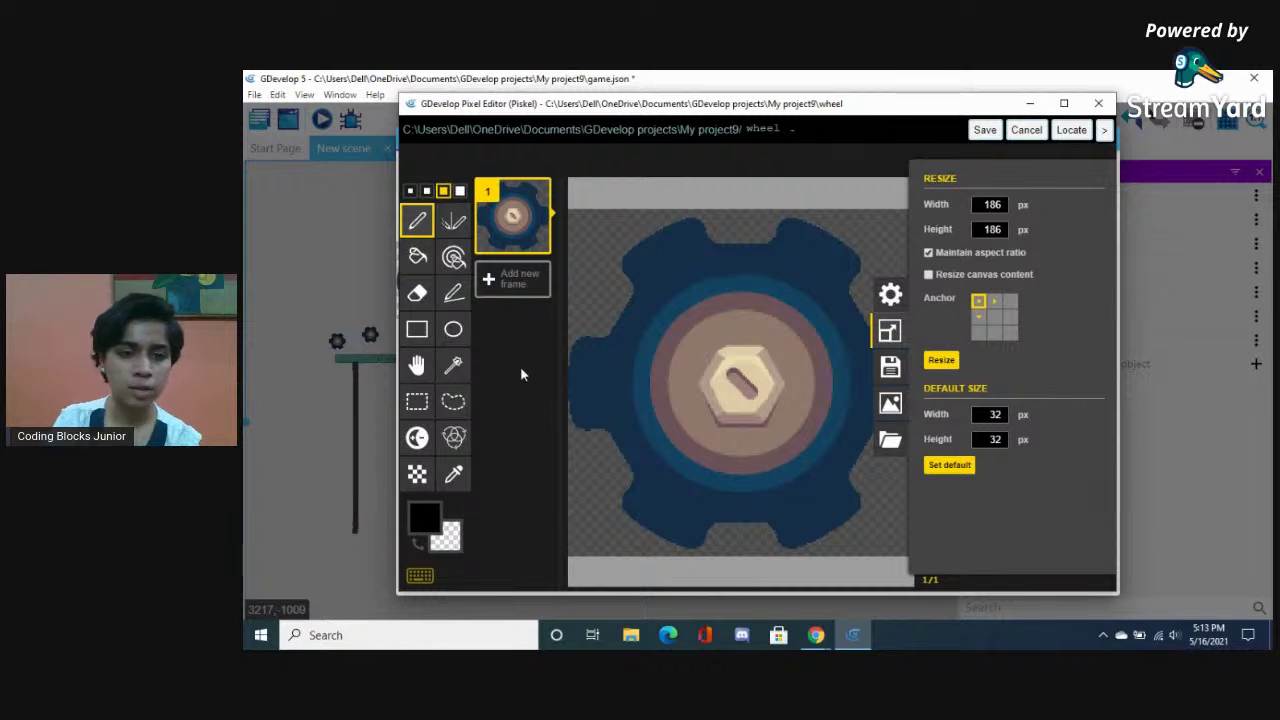
# Sketch three ellipses and a freehand outline over the wheel image, and cancel the image edit without saving
pyautogui.click(450, 331)
pyautogui.moveTo(734, 356)
pyautogui.mouseDown()
pyautogui.moveTo(708, 300)
pyautogui.moveTo(669, 316)
pyautogui.moveTo(728, 376)
pyautogui.mouseUp()
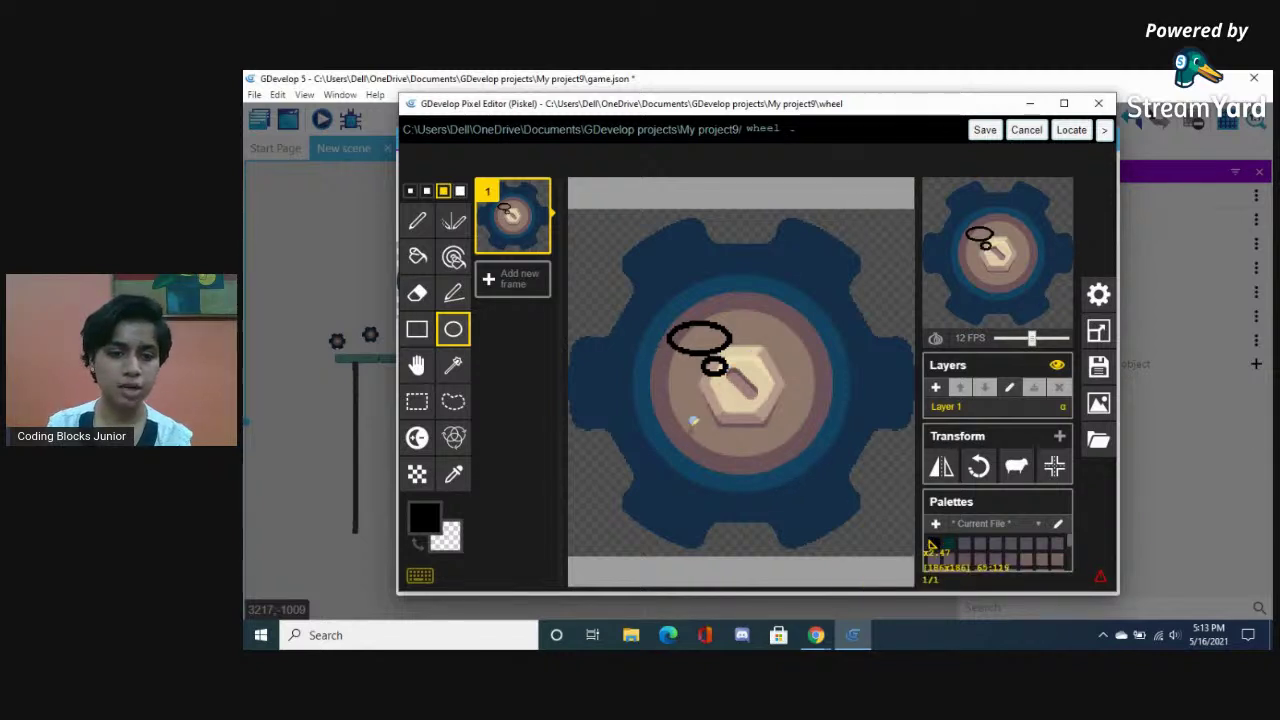
pyautogui.moveTo(720, 364); pyautogui.dragTo(806, 262)
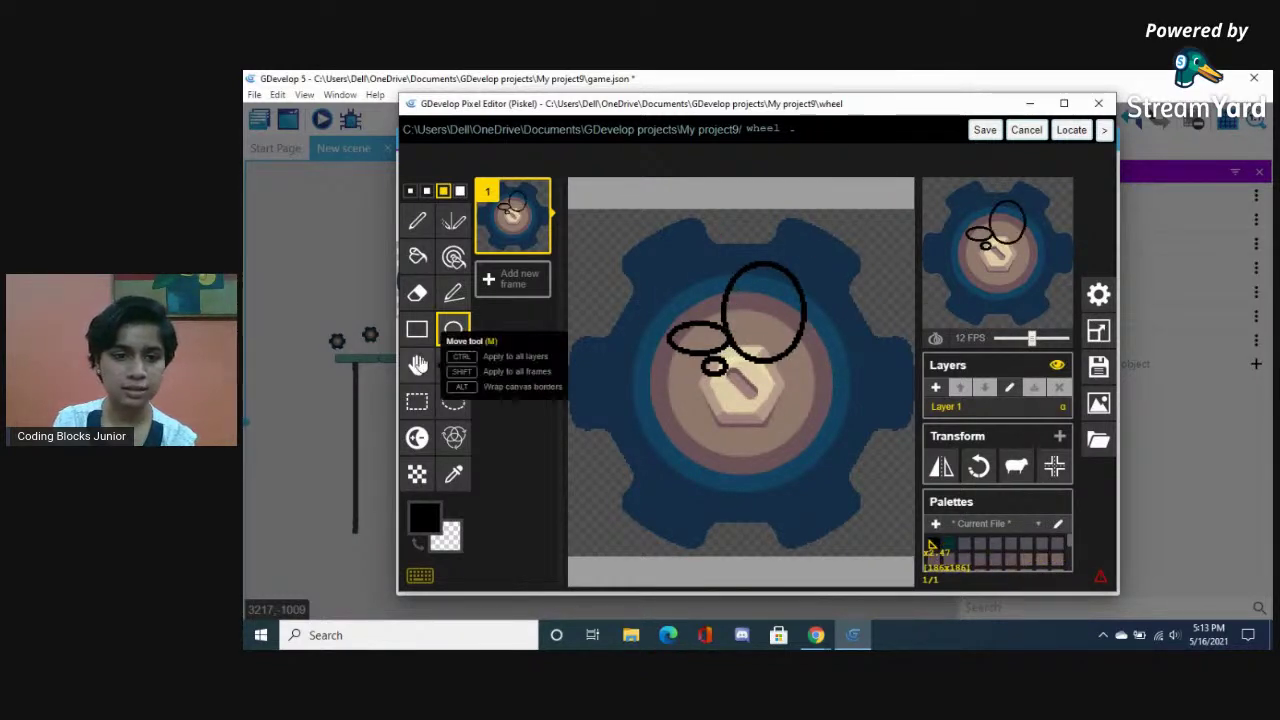
pyautogui.click(417, 222)
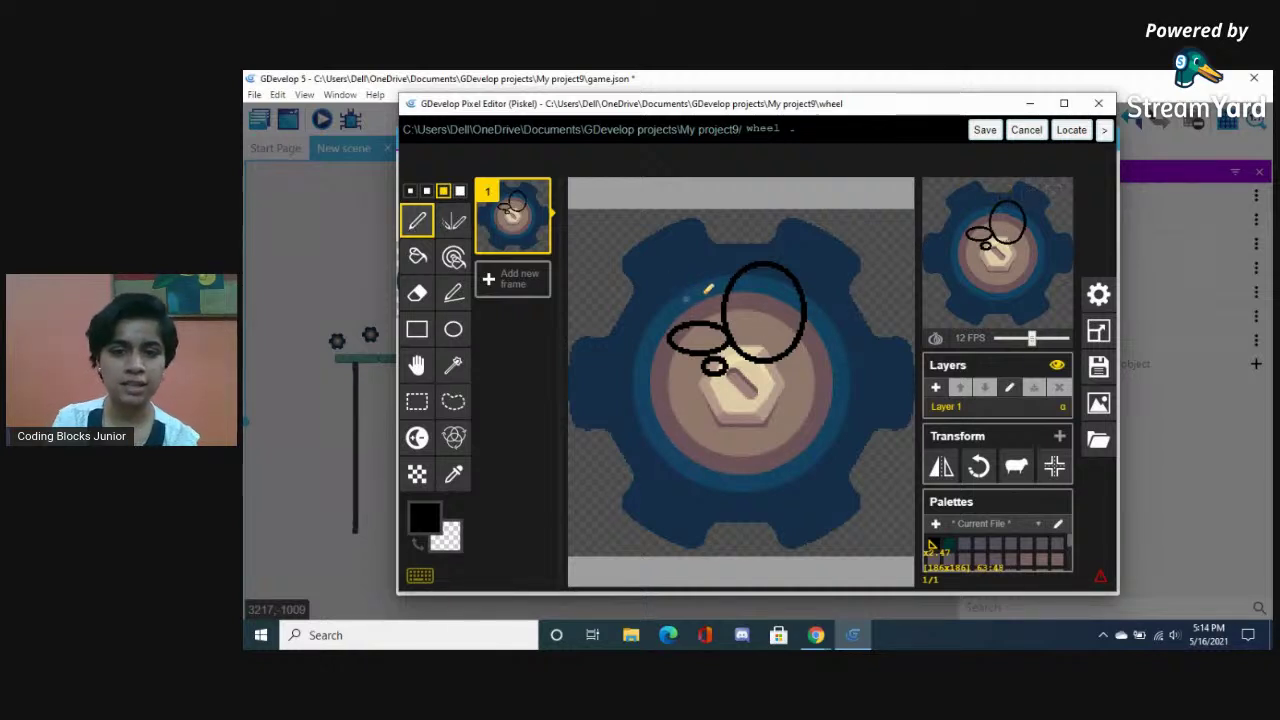
pyautogui.moveTo(773, 263)
pyautogui.mouseDown()
pyautogui.moveTo(660, 325)
pyautogui.moveTo(622, 462)
pyautogui.moveTo(838, 478)
pyautogui.moveTo(866, 388)
pyautogui.moveTo(837, 323)
pyautogui.moveTo(760, 263)
pyautogui.mouseUp()
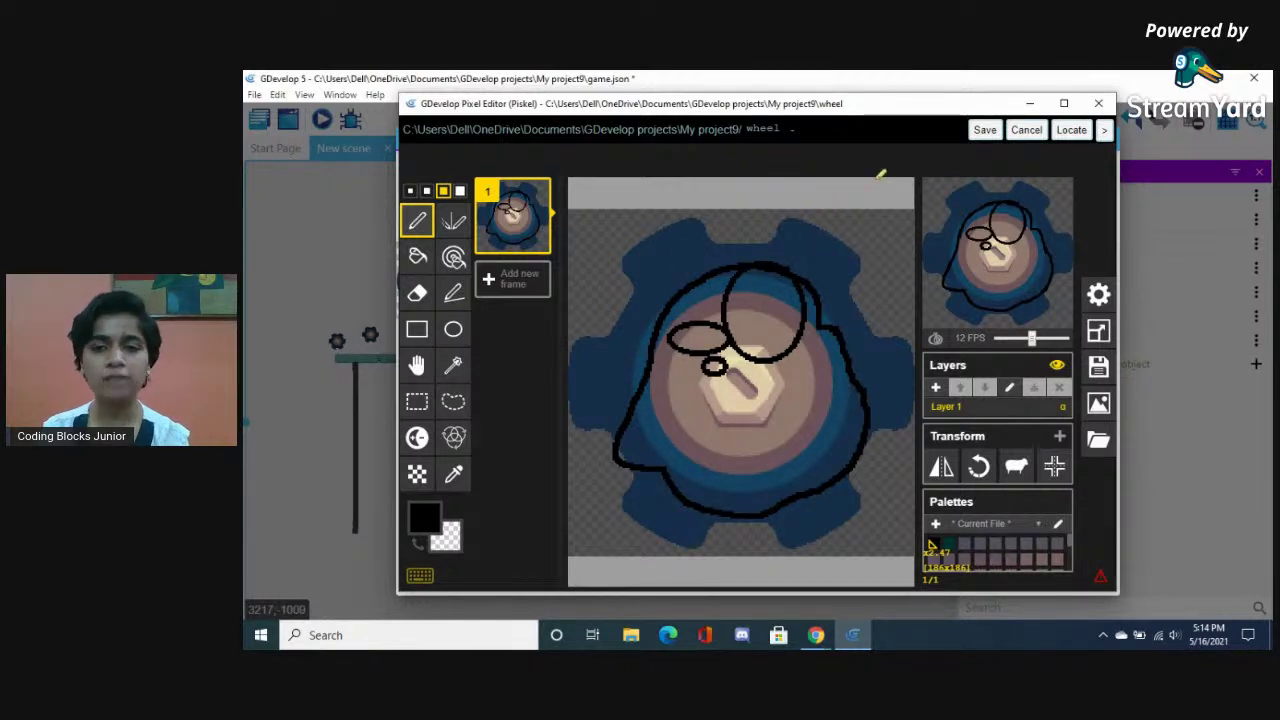
pyautogui.click(1025, 129)
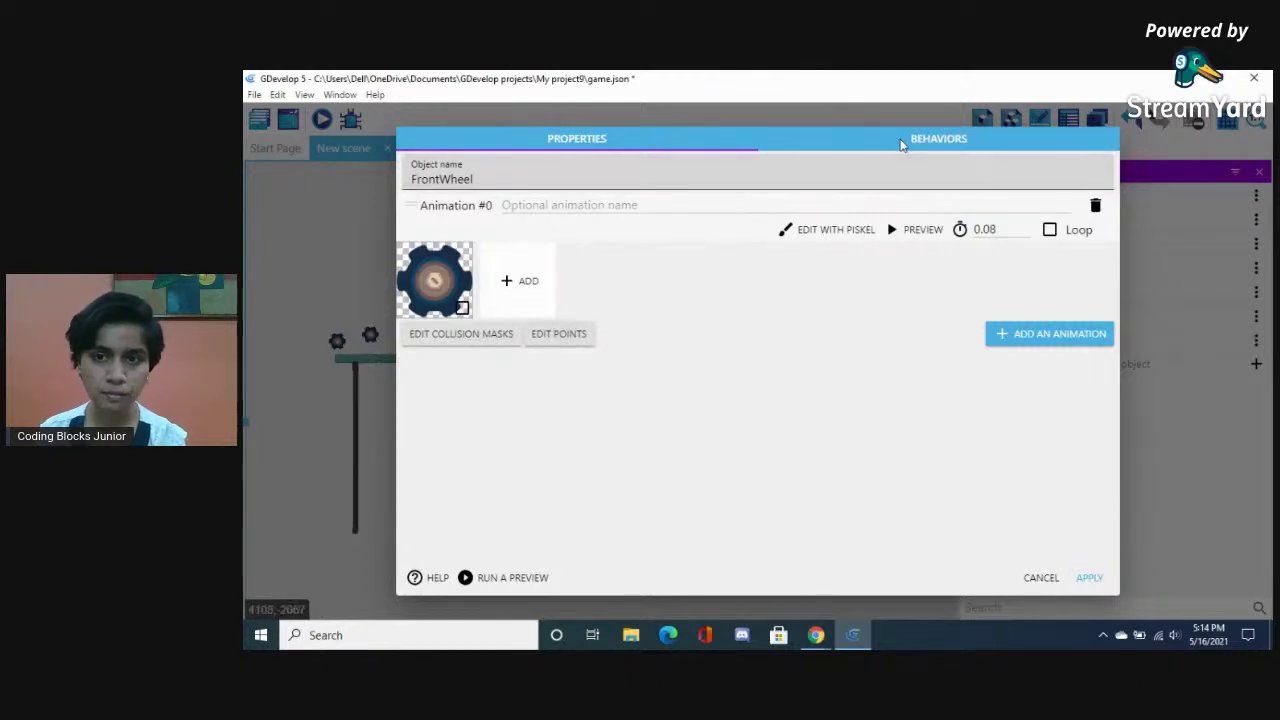
# Set the radius of FrontWheel's circular physics shape to 86
pyautogui.click(906, 143)
pyautogui.click(436, 382)
pyautogui.press('BackSpace')
pyautogui.write('86')
# Set FrontWheel's physics density to 5 and friction to 0.5, and apply the changes
pyautogui.scroll(-2, 722, 405)
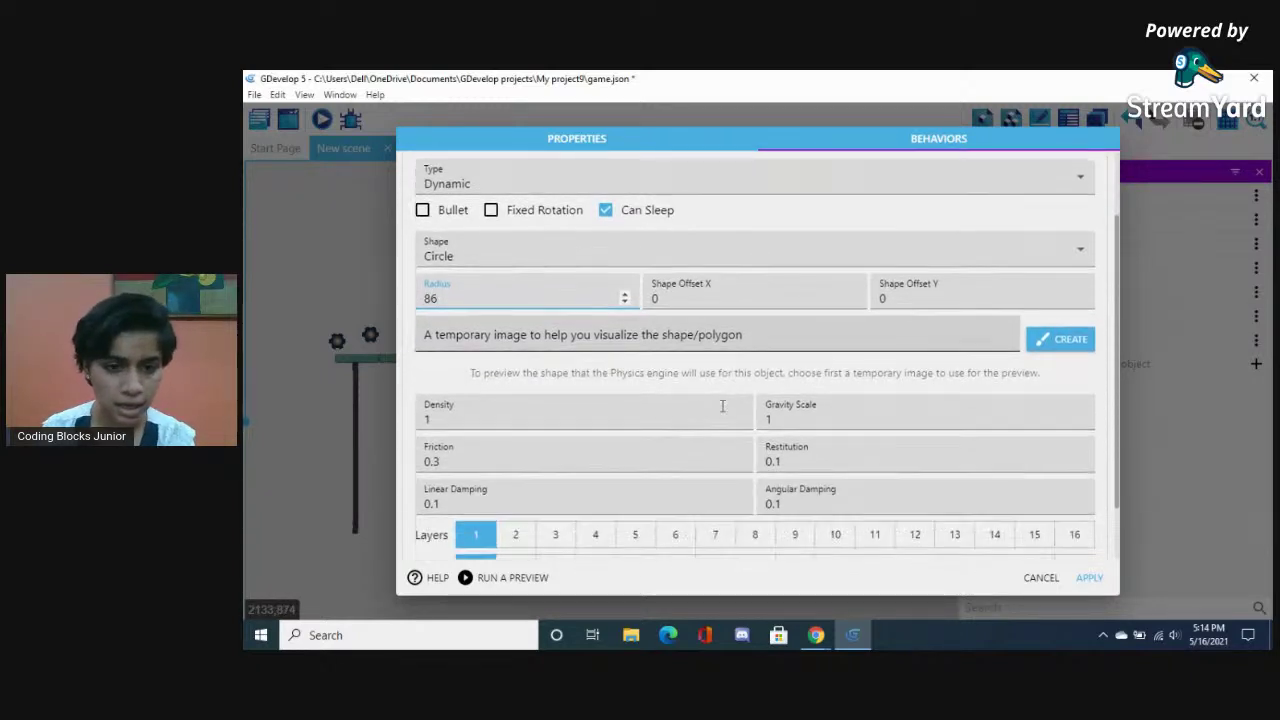
pyautogui.click(530, 421)
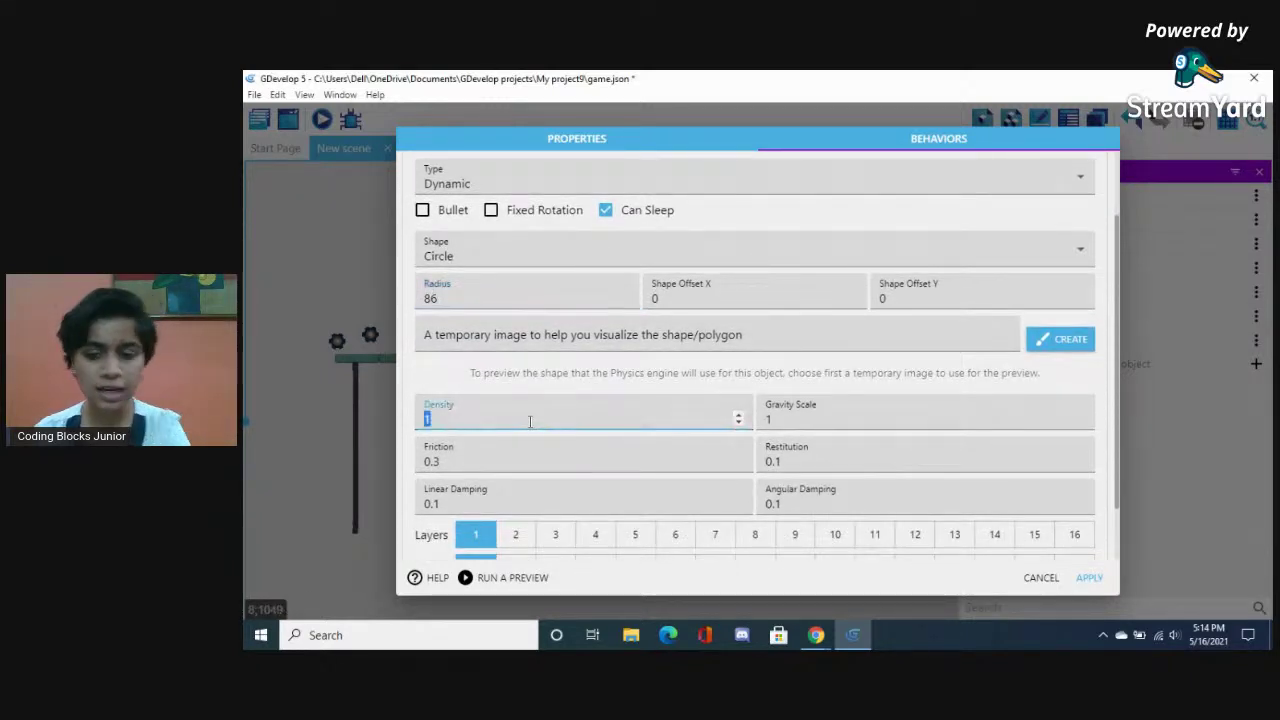
pyautogui.write('5')
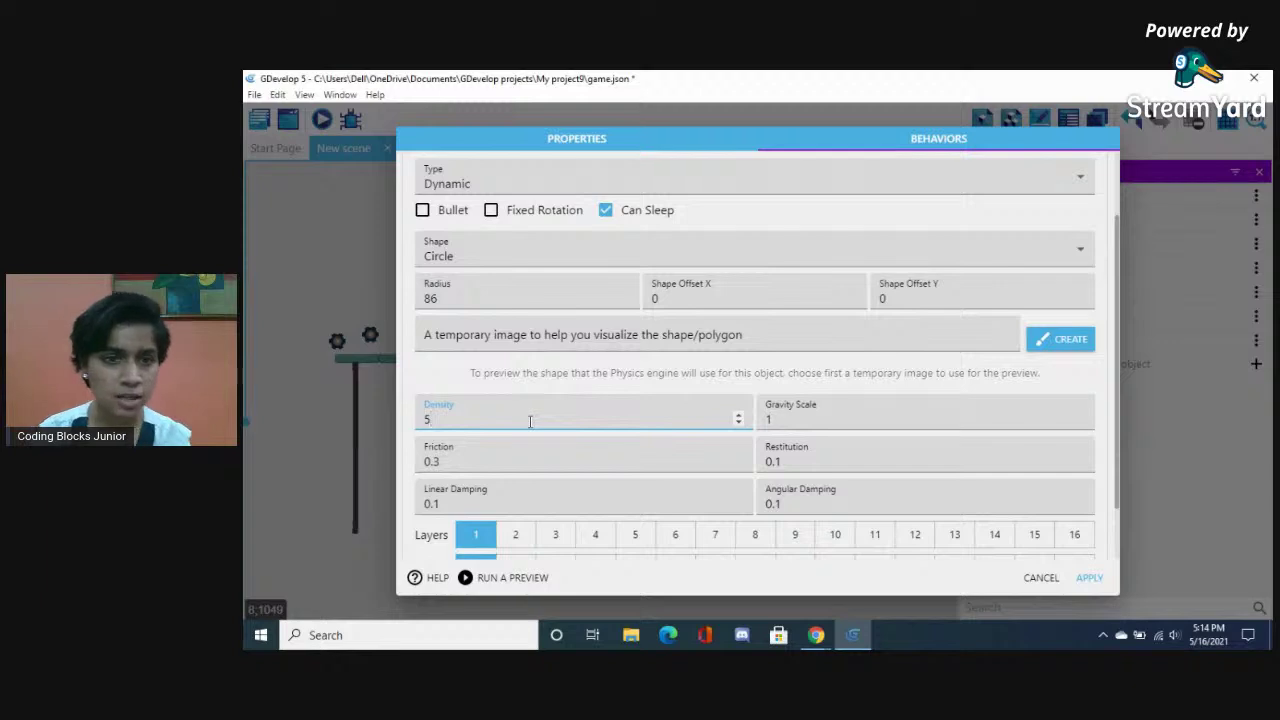
pyautogui.click(451, 458)
pyautogui.press('BackSpace')
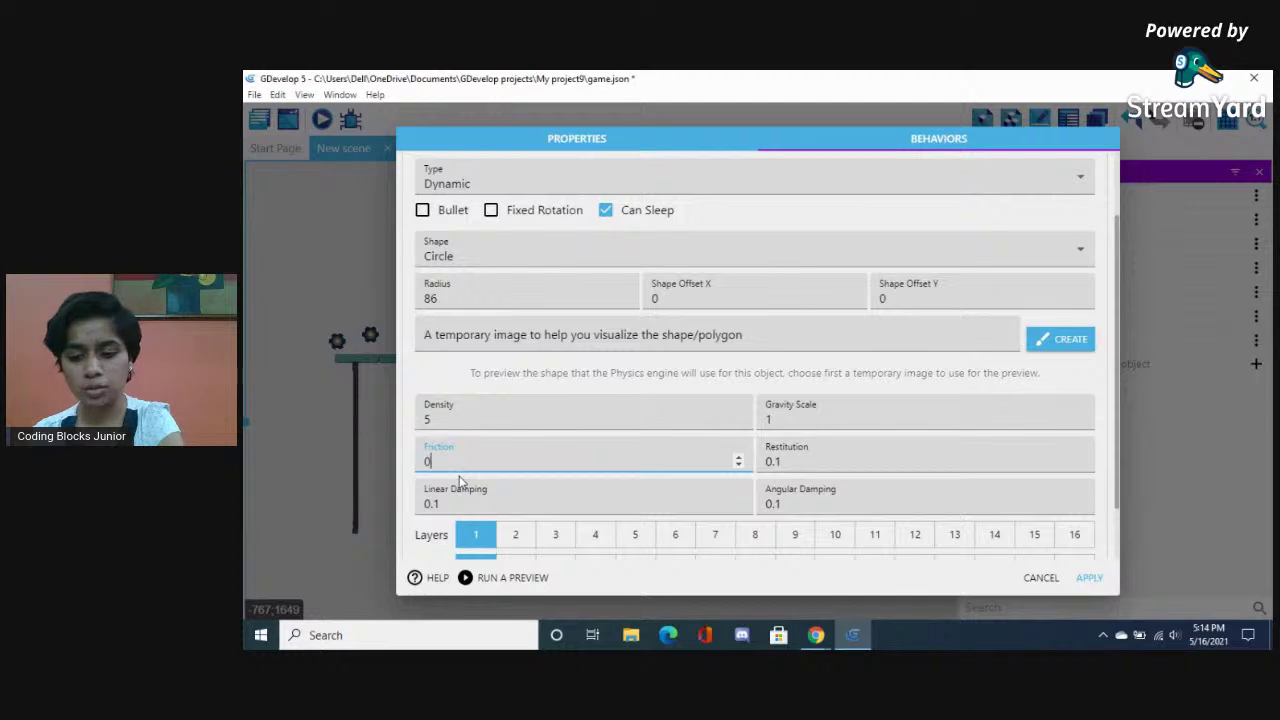
pyautogui.click(1089, 578)
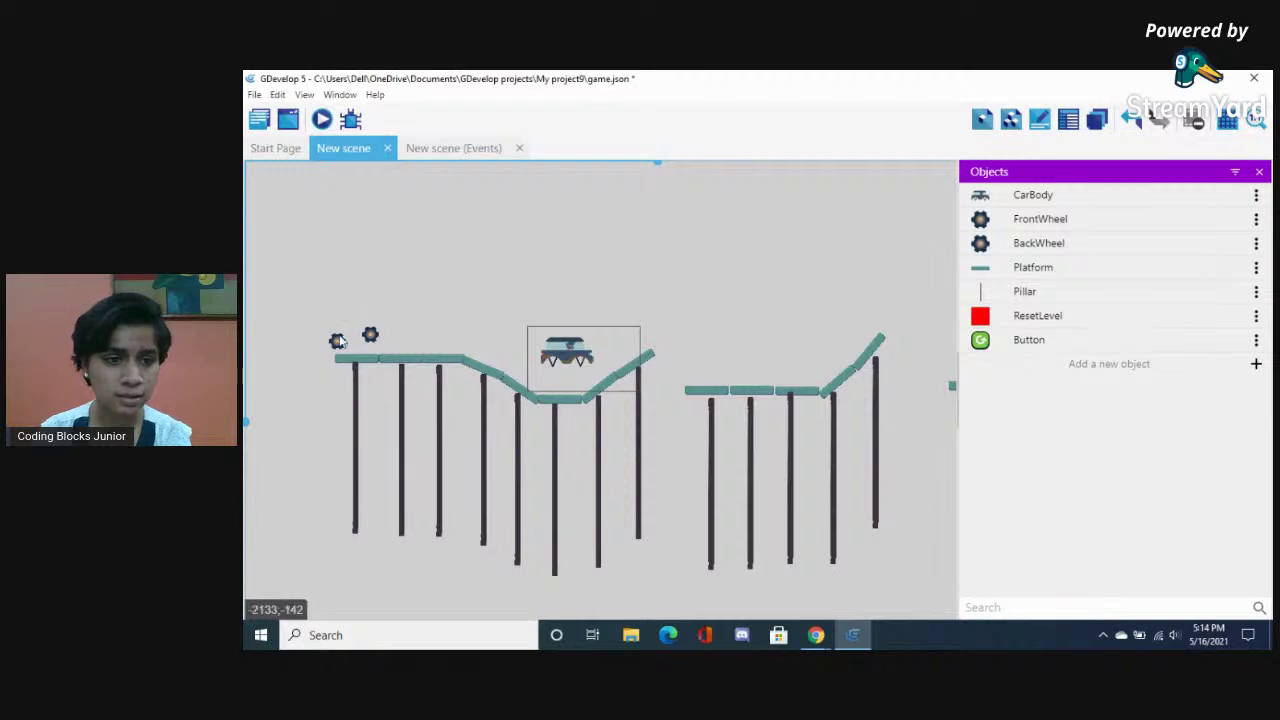
# Reopen FrontWheel's behavior settings to check its physics values, and close them without changes
pyautogui.click(993, 242)
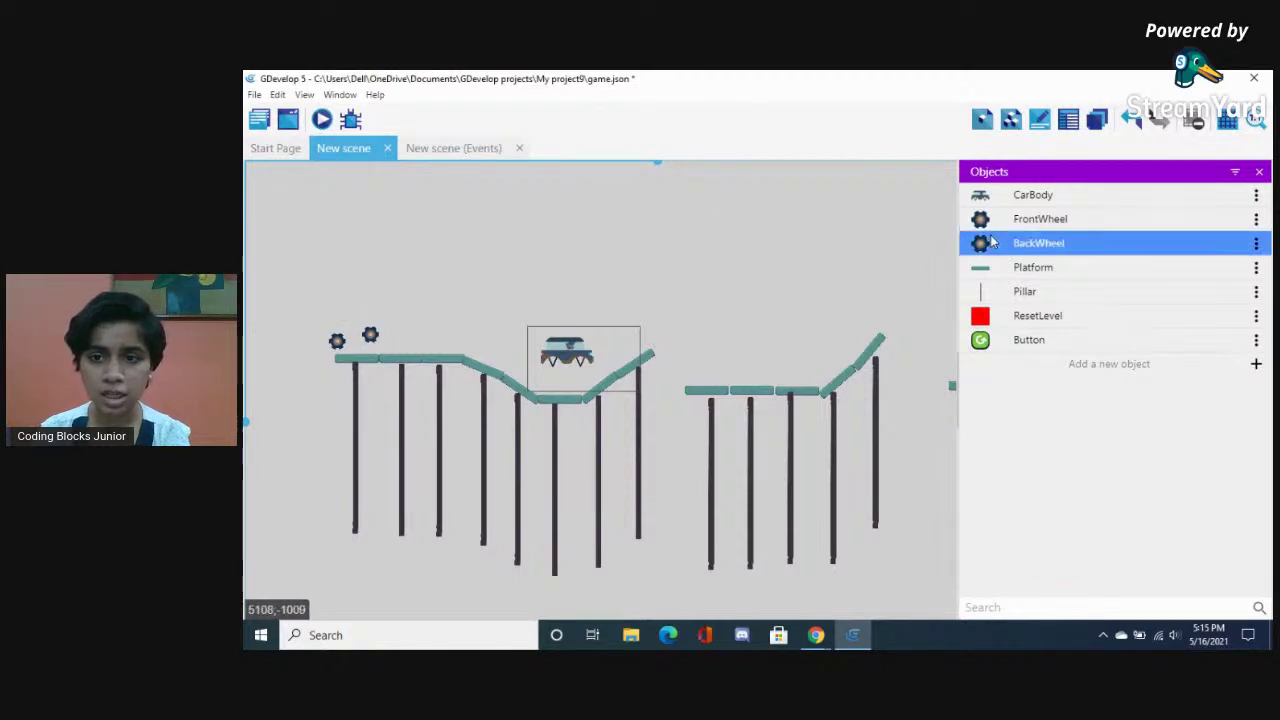
pyautogui.click(995, 227)
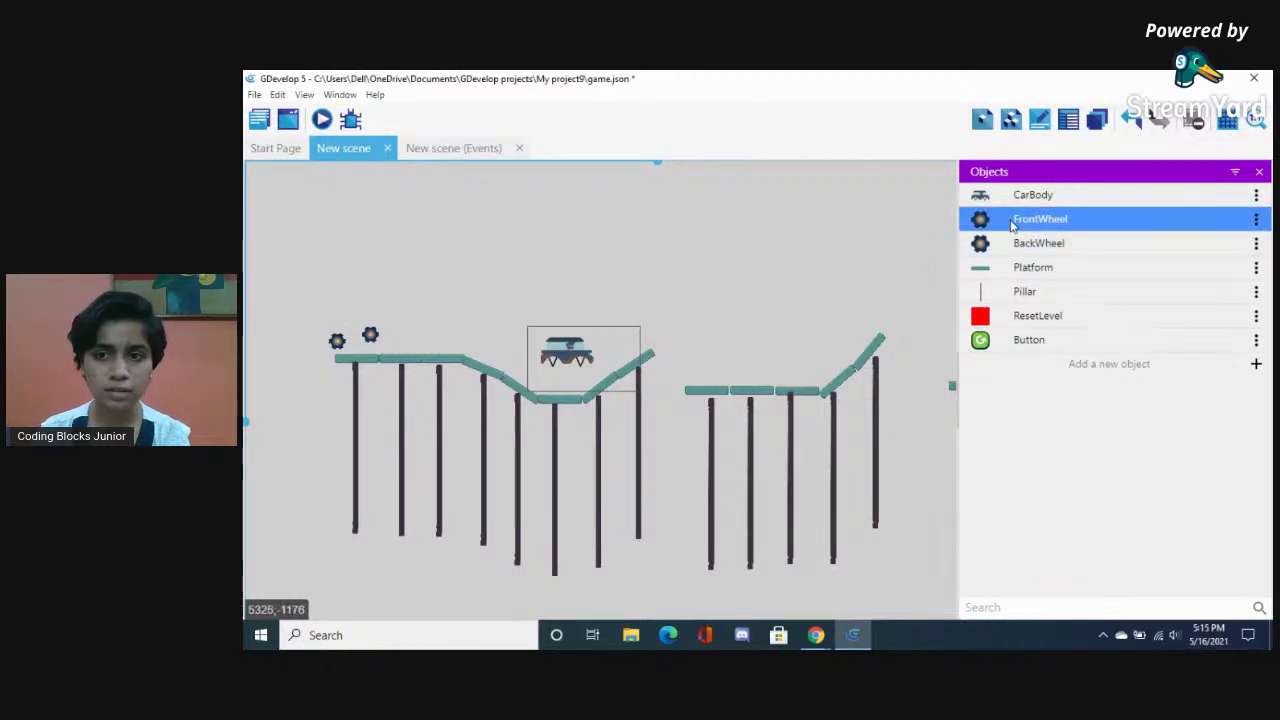
pyautogui.doubleClick(1015, 224)
pyautogui.click(923, 143)
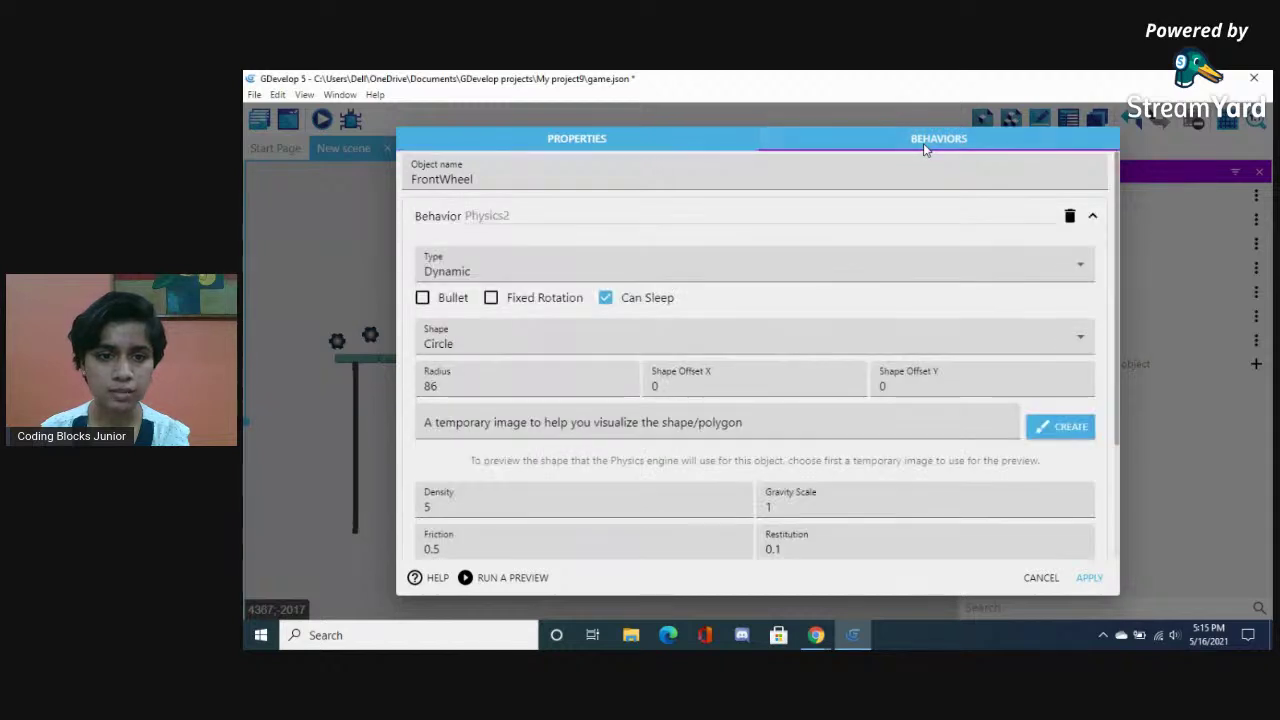
pyautogui.click(1040, 578)
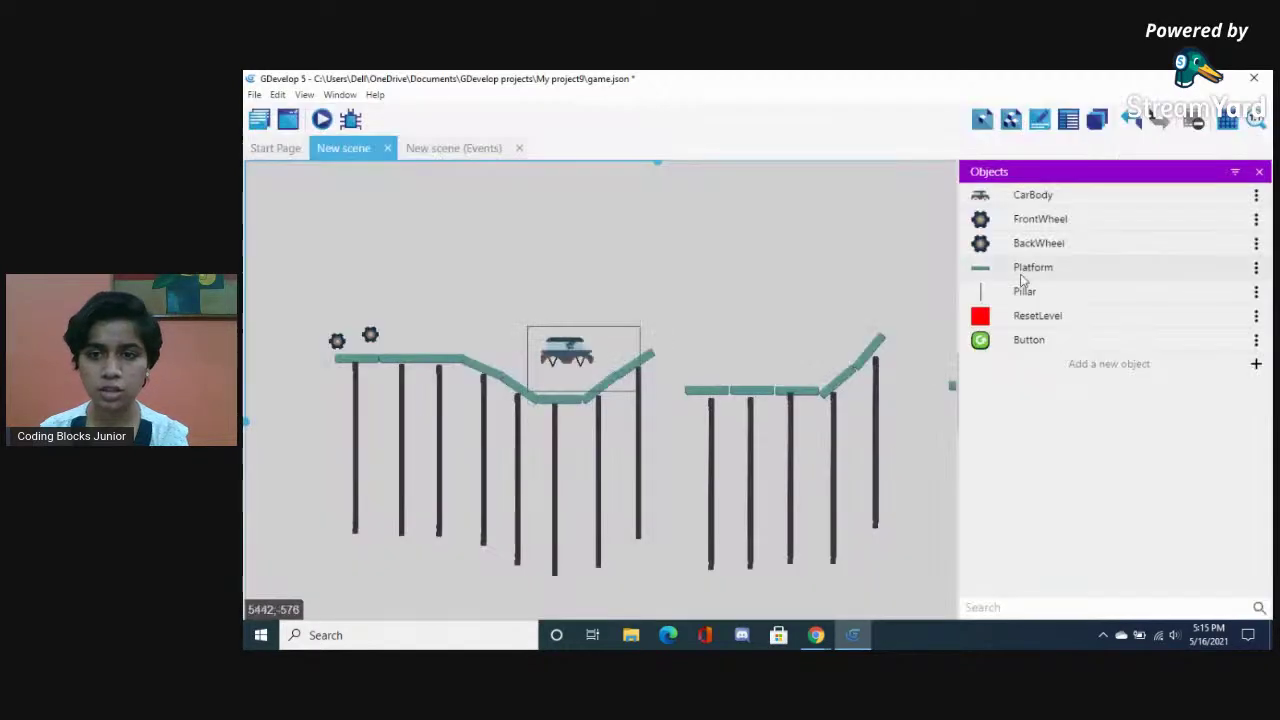
# Add the Physics Engine 2.0 behavior to the BackWheel object
pyautogui.doubleClick(1004, 246)
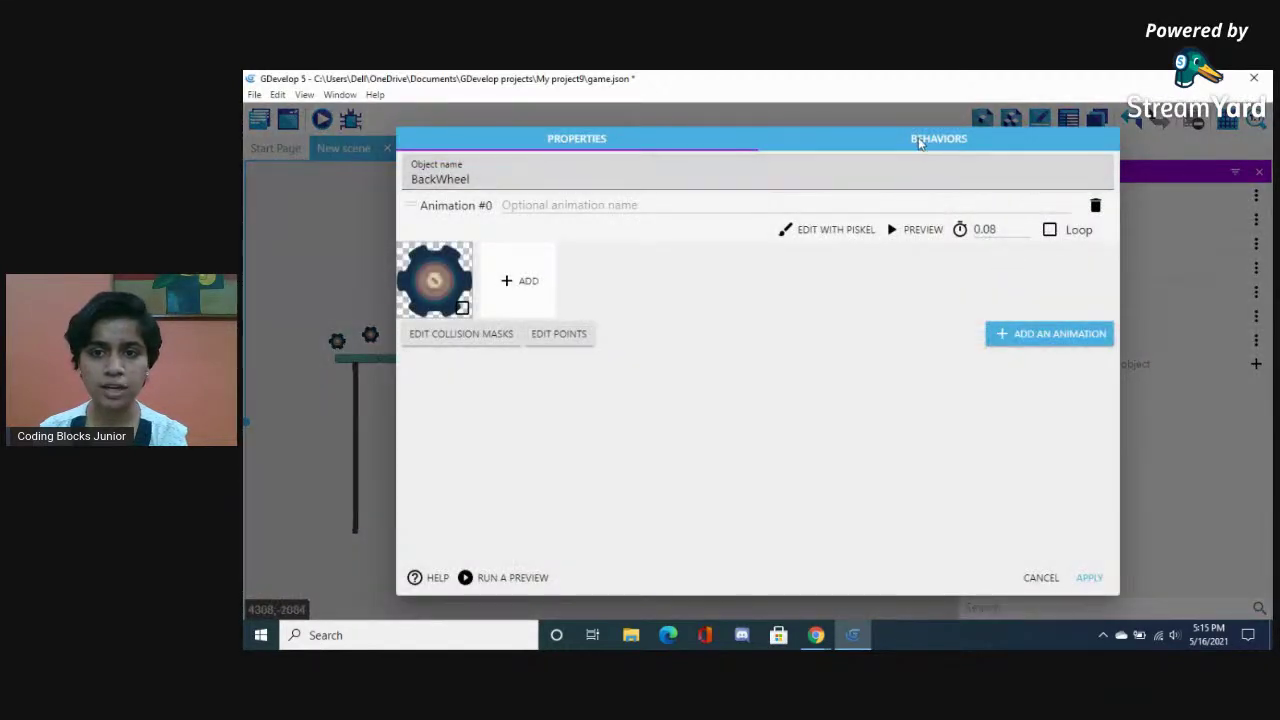
pyautogui.click(939, 140)
pyautogui.click(959, 436)
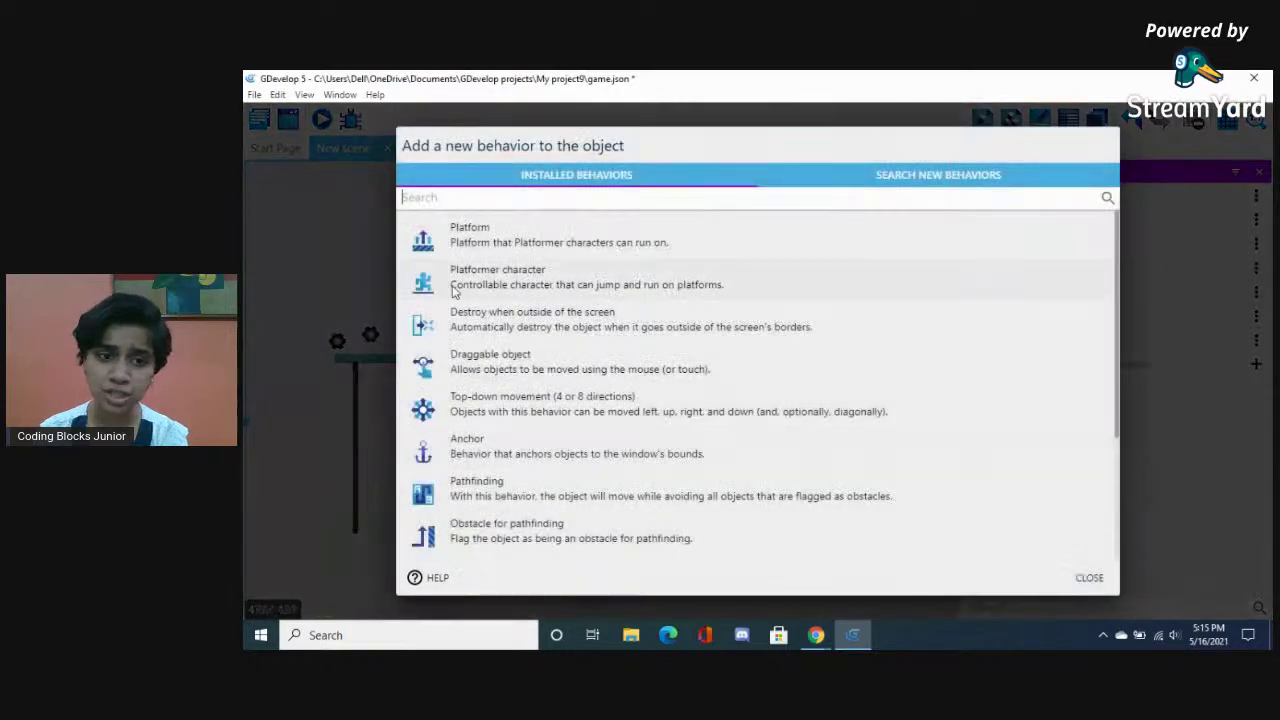
pyautogui.scroll(-3, 455, 420)
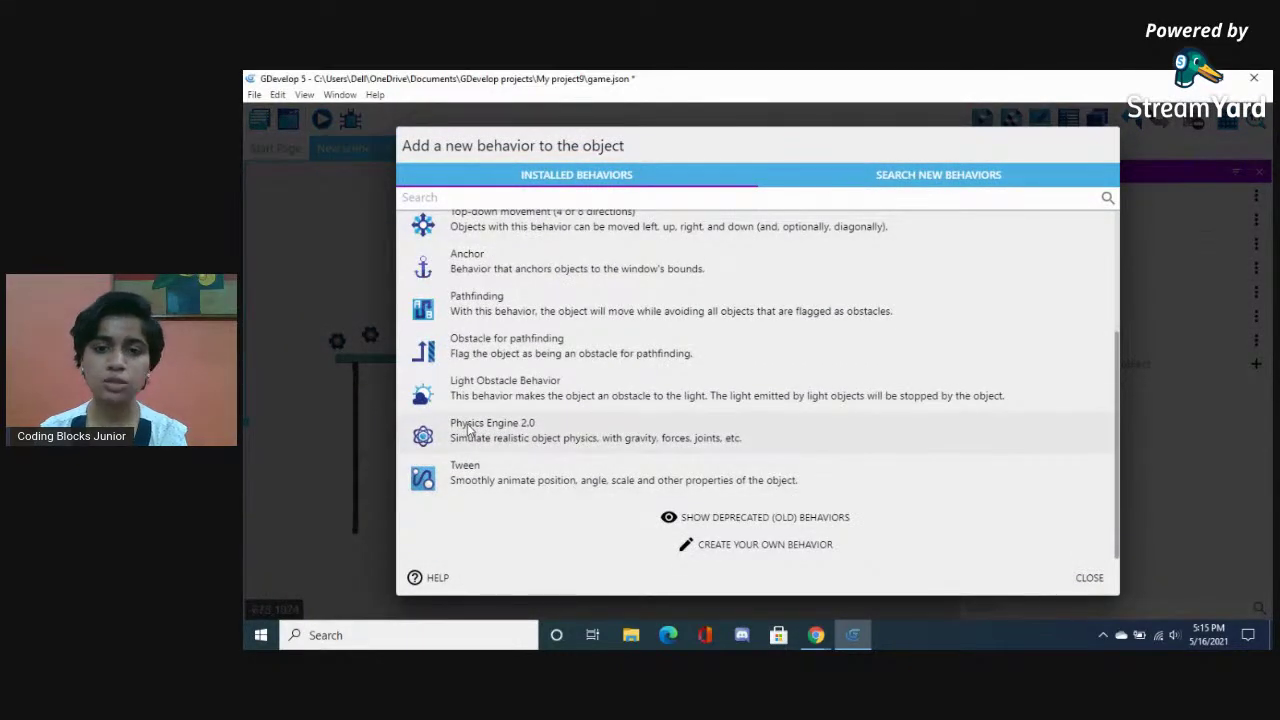
pyautogui.click(462, 440)
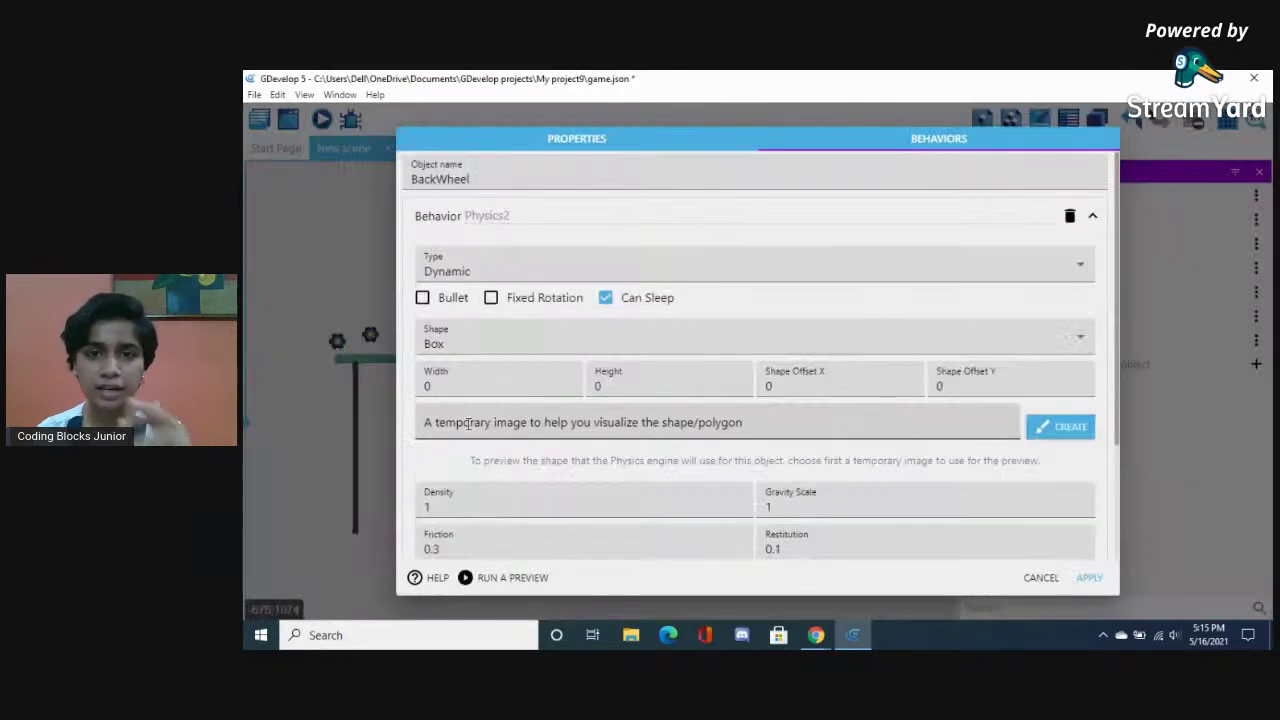
pyautogui.click(465, 254)
pyautogui.click(470, 308)
pyautogui.click(466, 270)
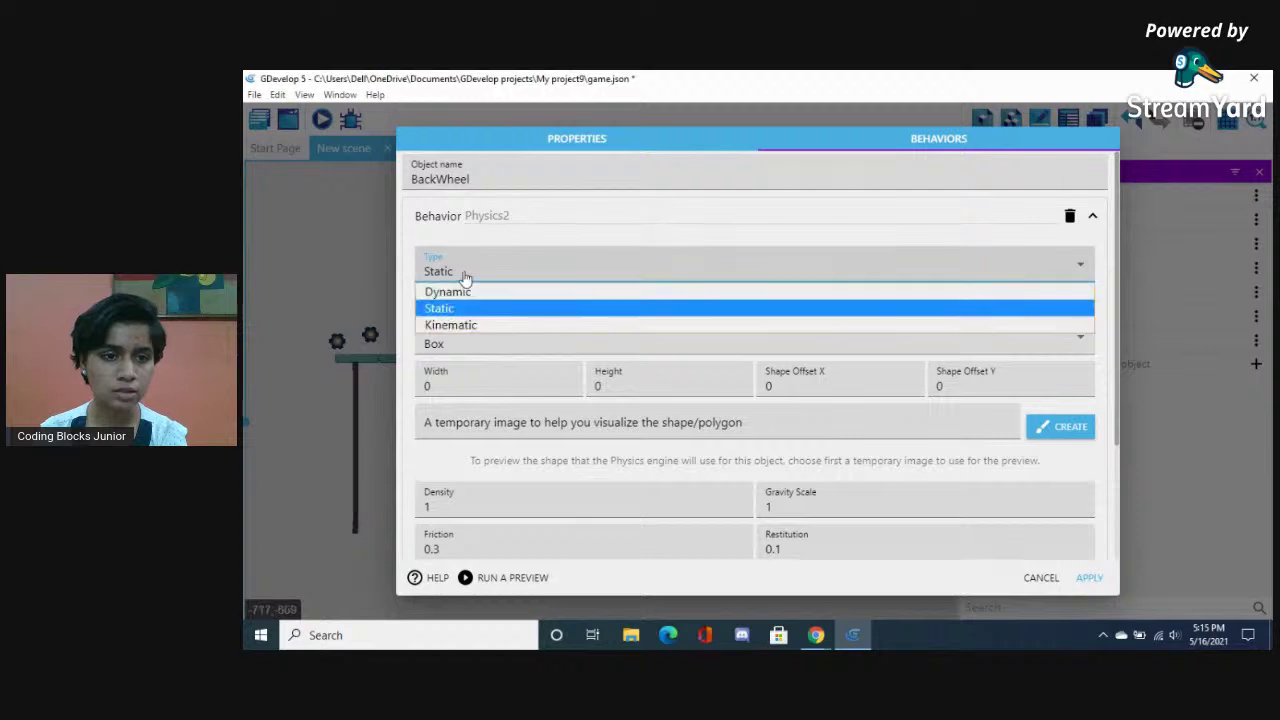
pyautogui.click(466, 288)
# Set BackWheel's physics collision shape to Circle with a radius of 86
pyautogui.click(475, 350)
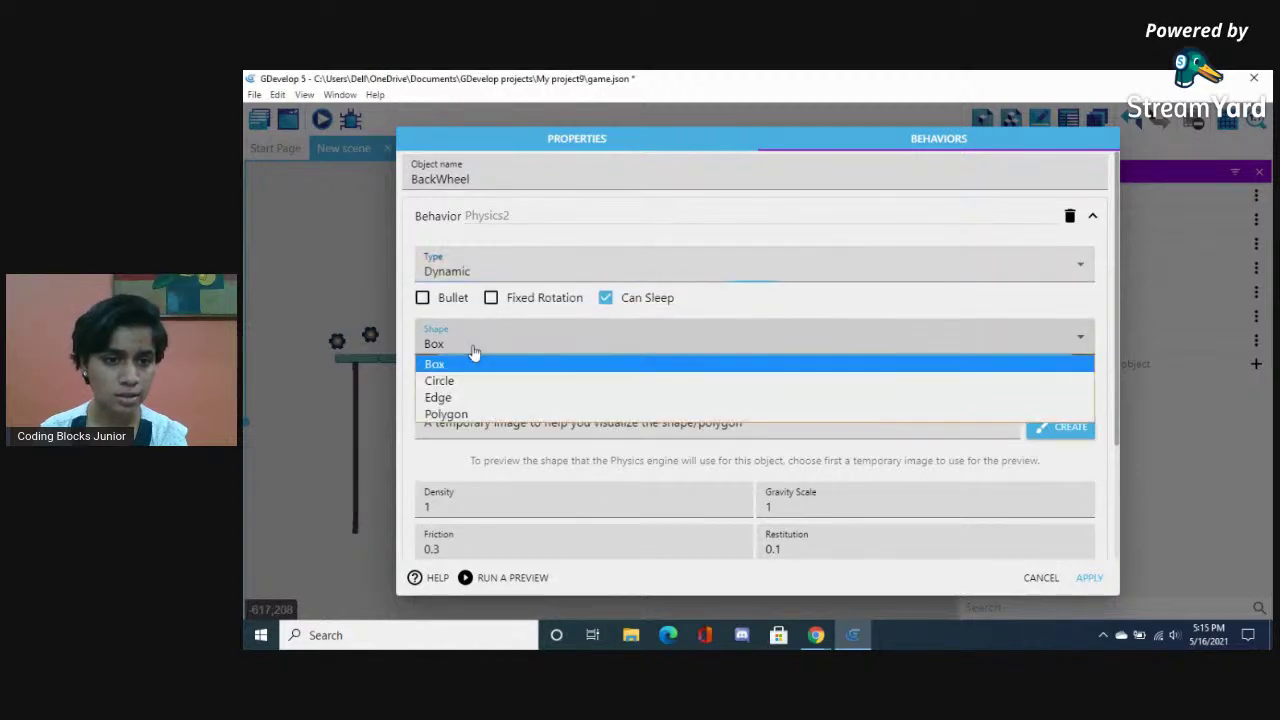
pyautogui.click(463, 381)
pyautogui.doubleClick(449, 388)
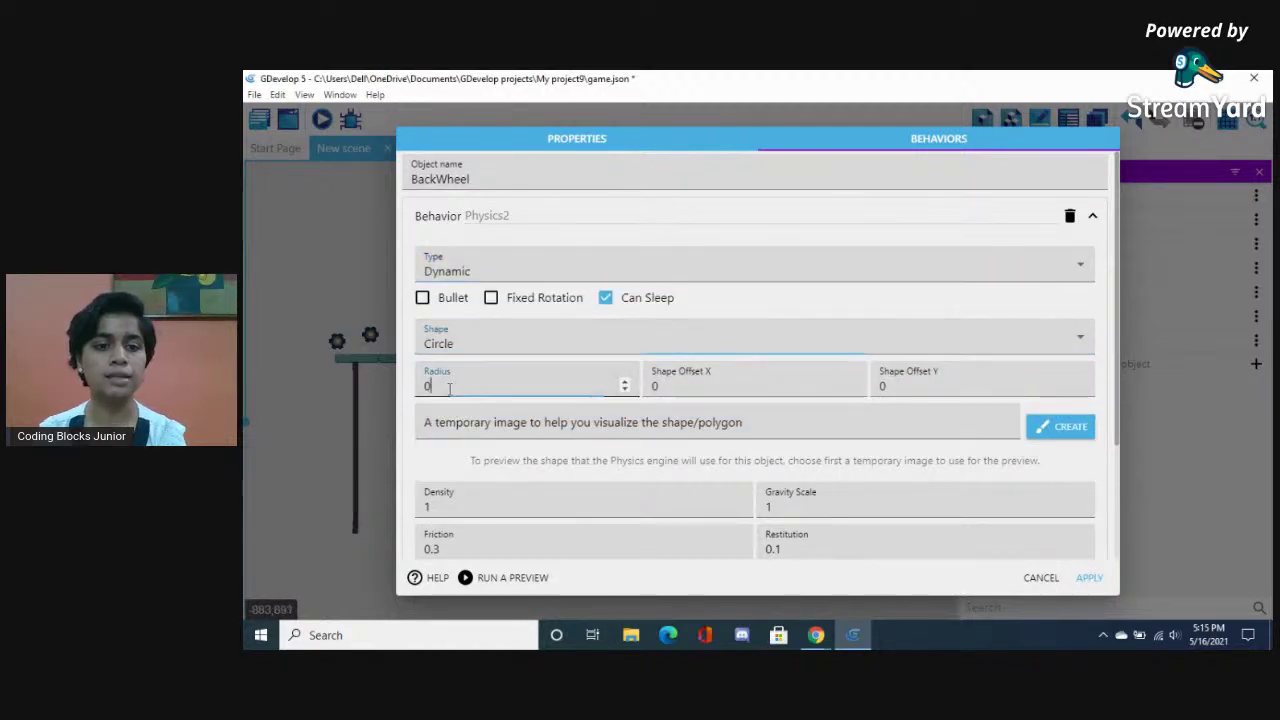
pyautogui.write('86')
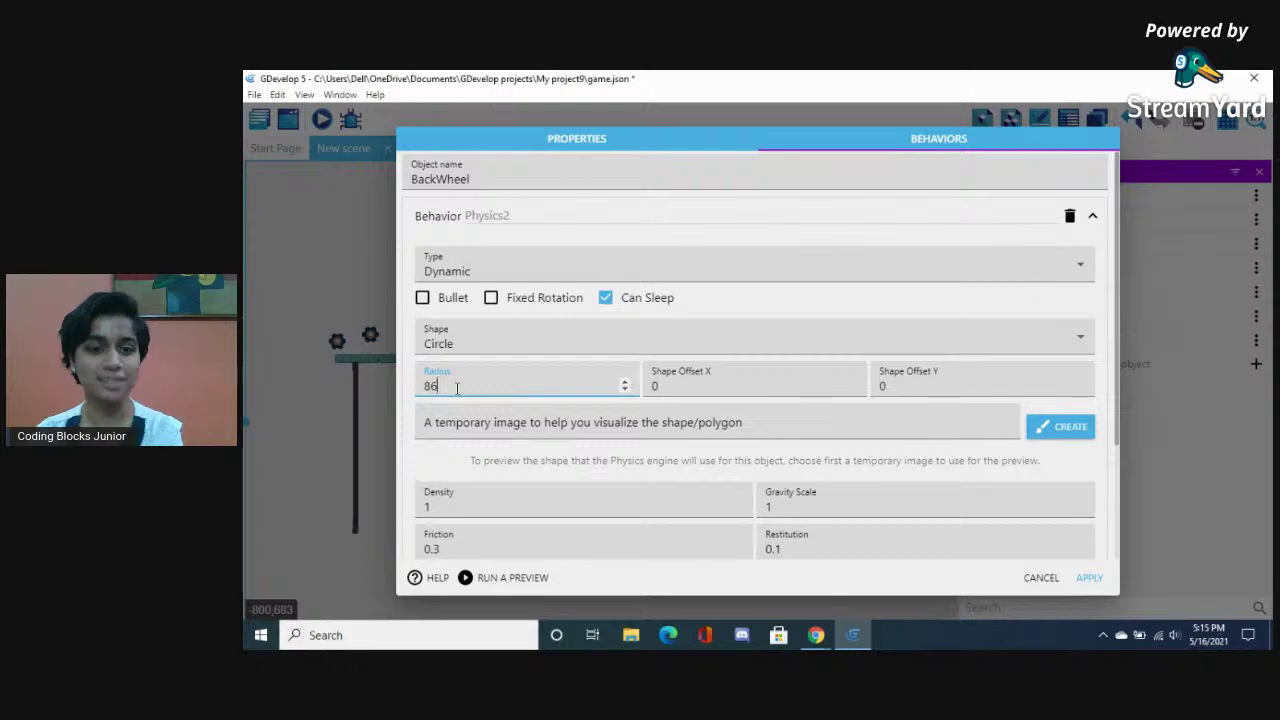
# Set BackWheel's physics density to 5 and friction to 0.5, and apply the changes
pyautogui.scroll(-2, 570, 452)
pyautogui.click(437, 350)
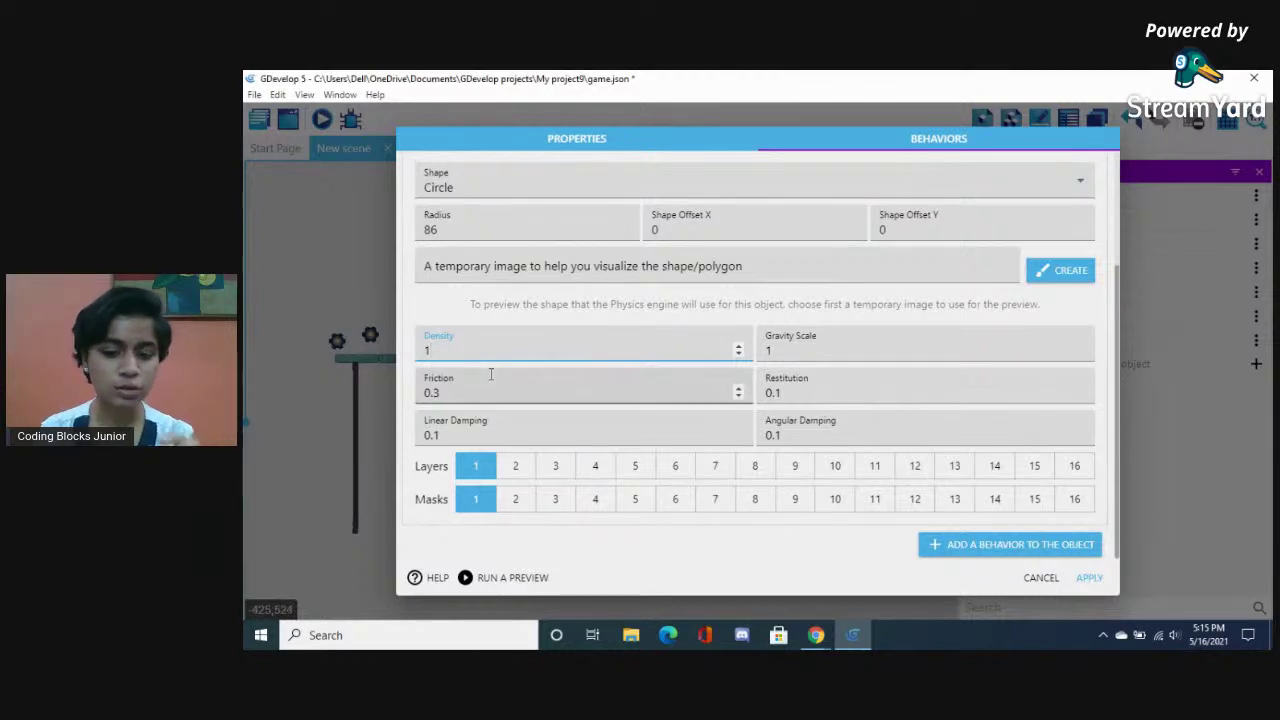
pyautogui.press('BackSpace')
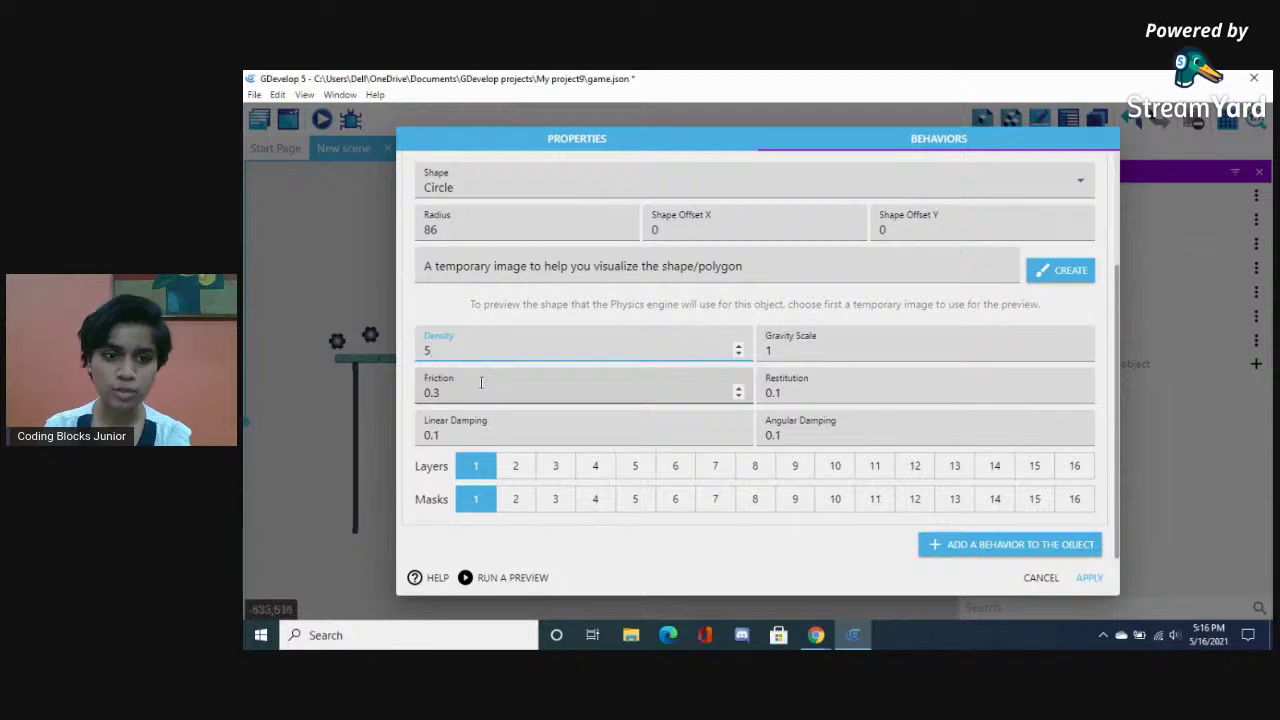
pyautogui.click(481, 382)
pyautogui.press('BackSpace')
pyautogui.write('0')
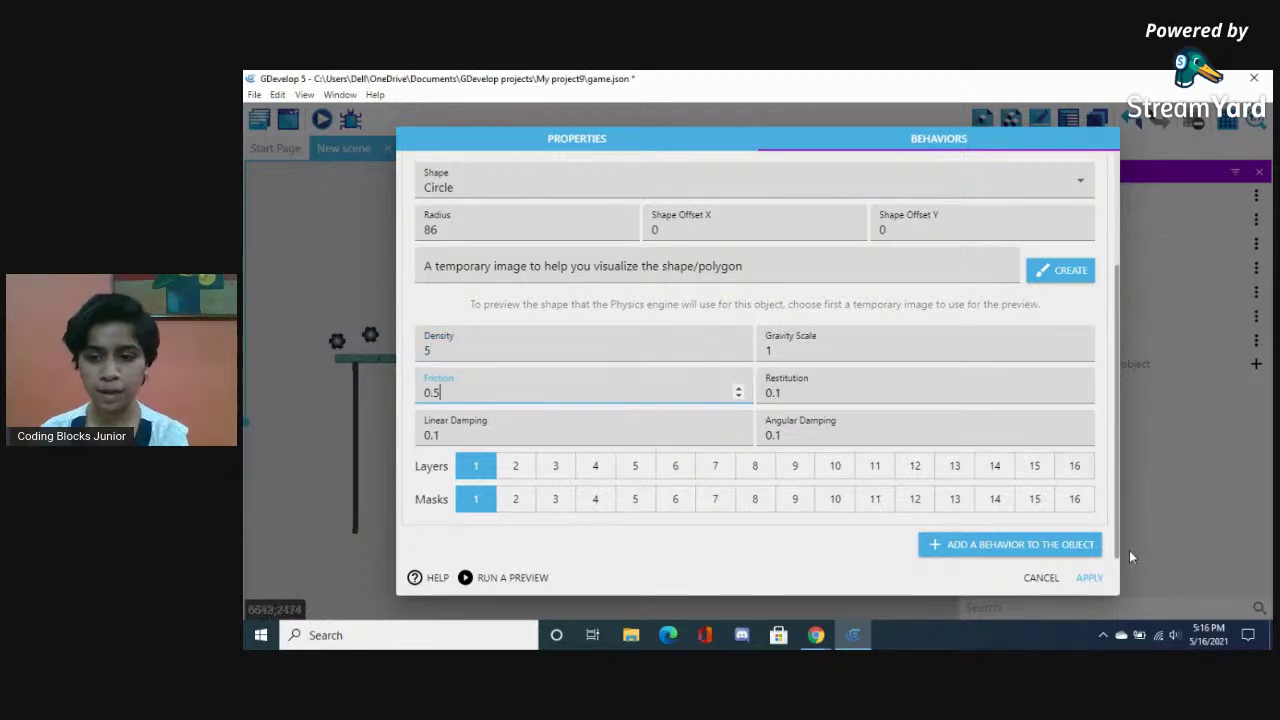
pyautogui.click(1085, 579)
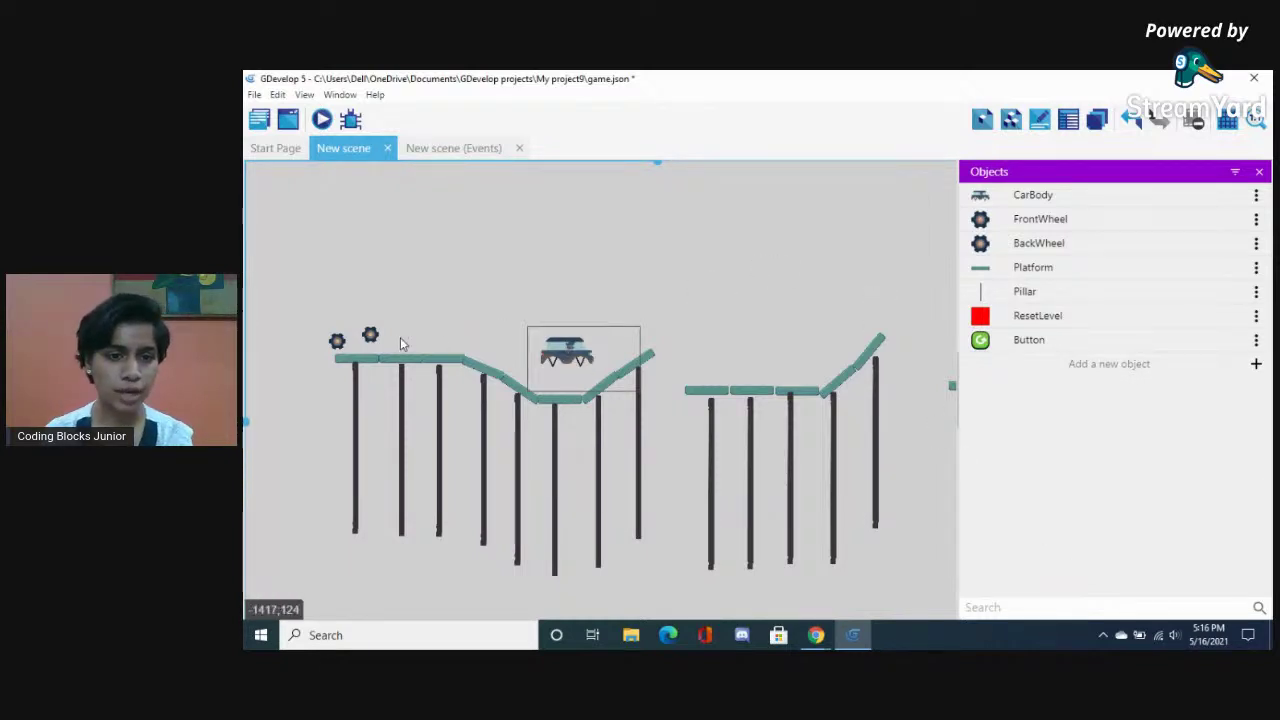
# Create a new event in the scene's events with the condition "At the beginning of the scene"
pyautogui.click(422, 151)
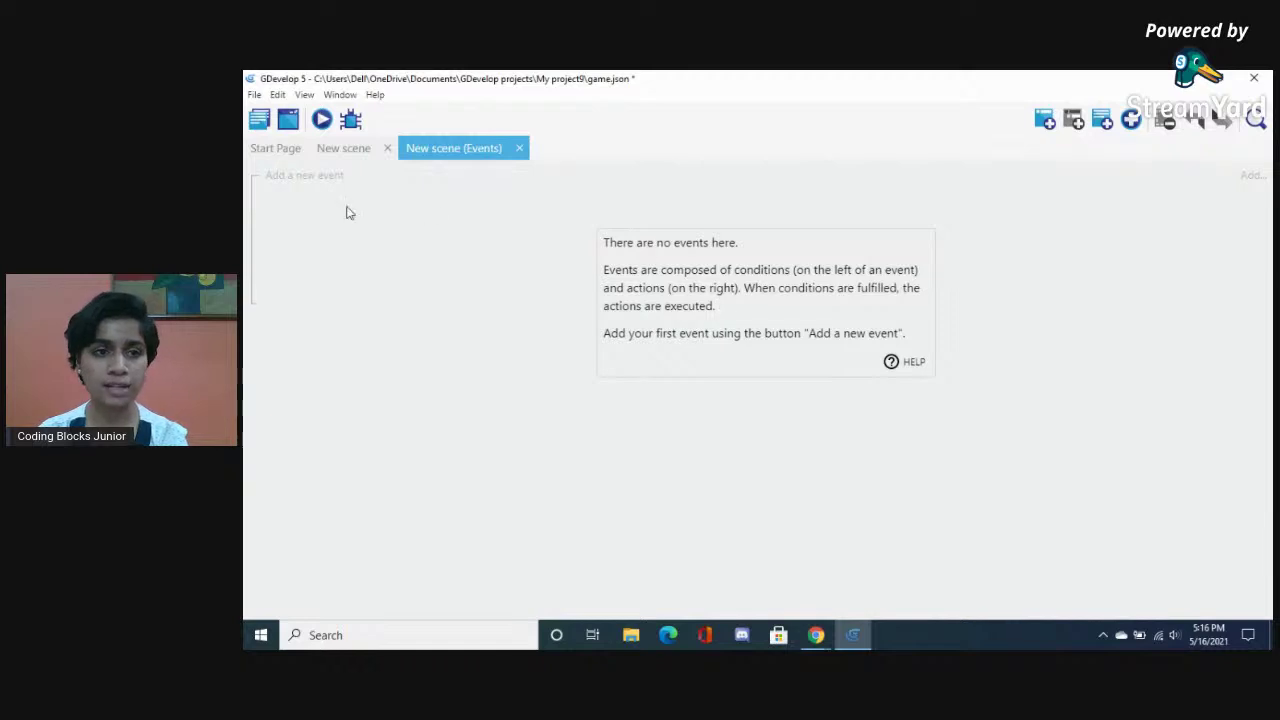
pyautogui.click(280, 176)
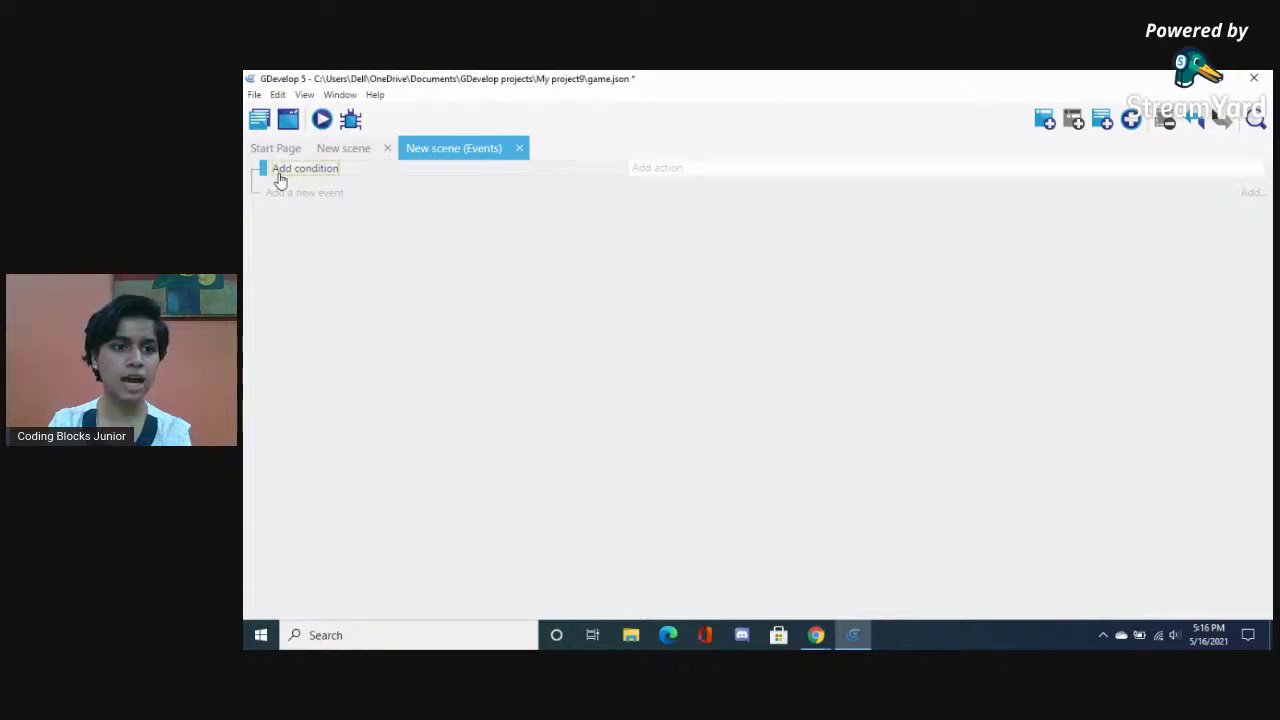
pyautogui.click(280, 176)
pyautogui.write('At the ')
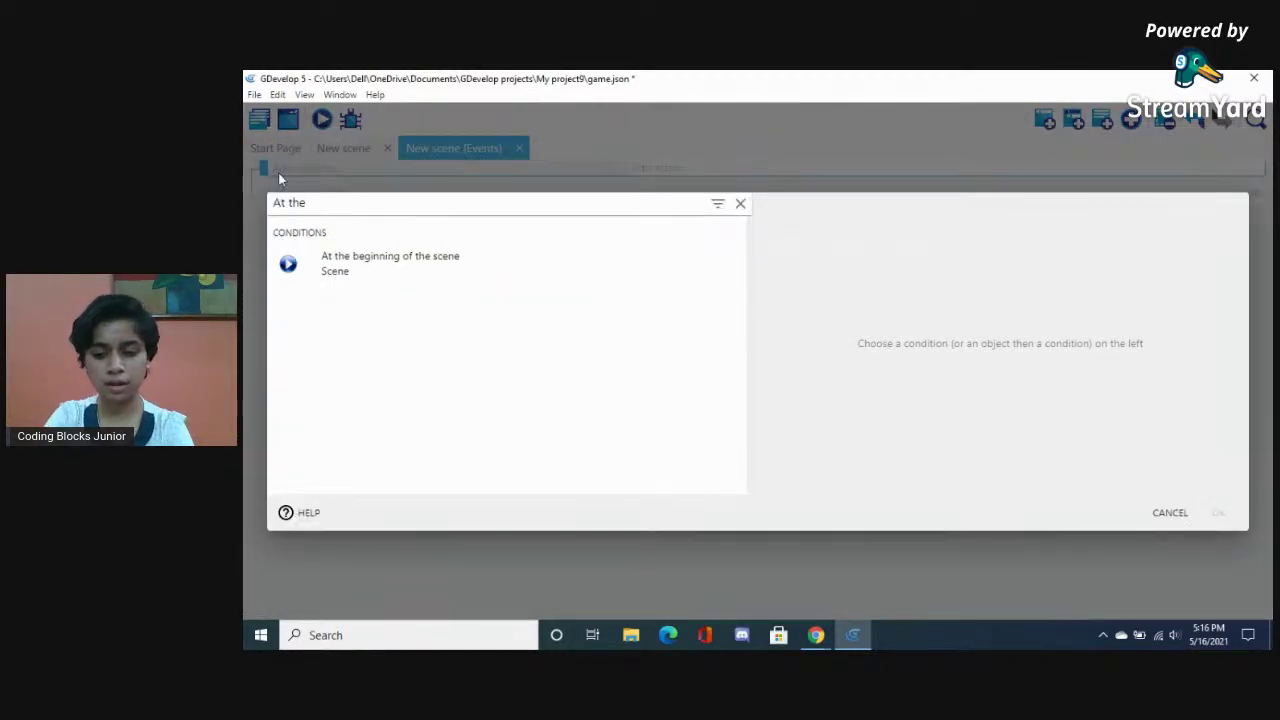
pyautogui.write('begi')
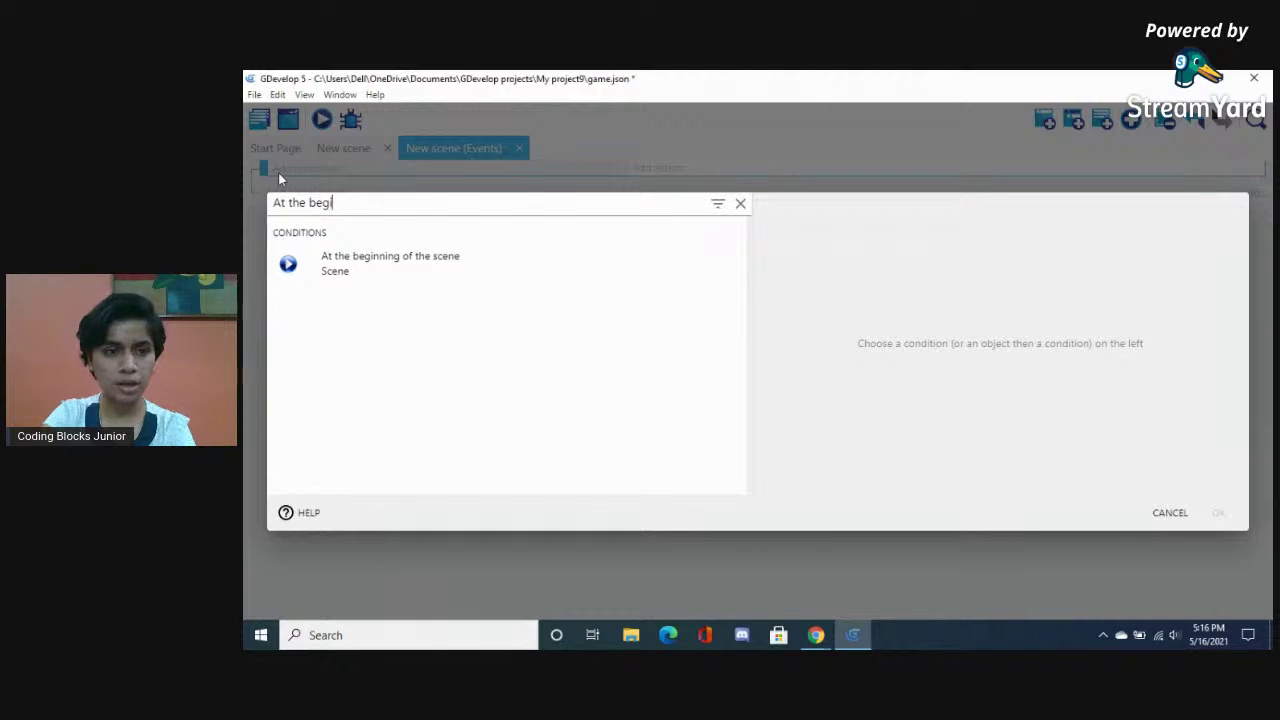
pyautogui.click(366, 274)
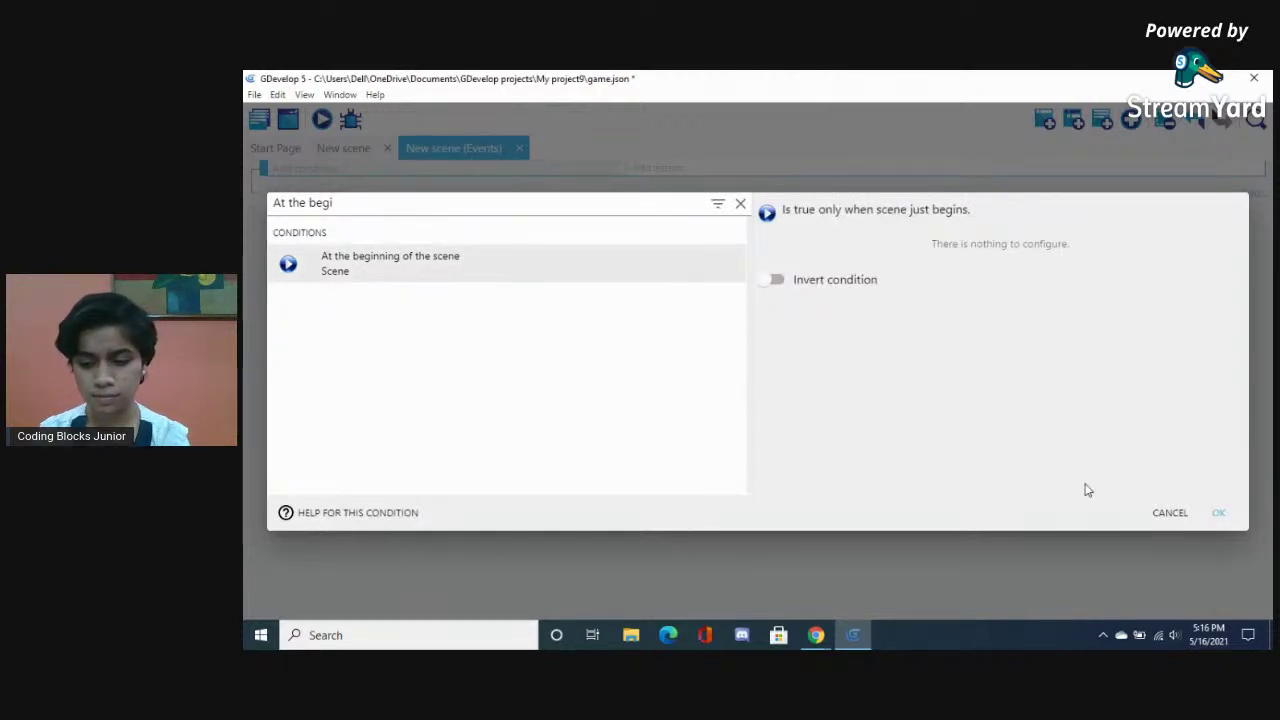
pyautogui.click(1217, 517)
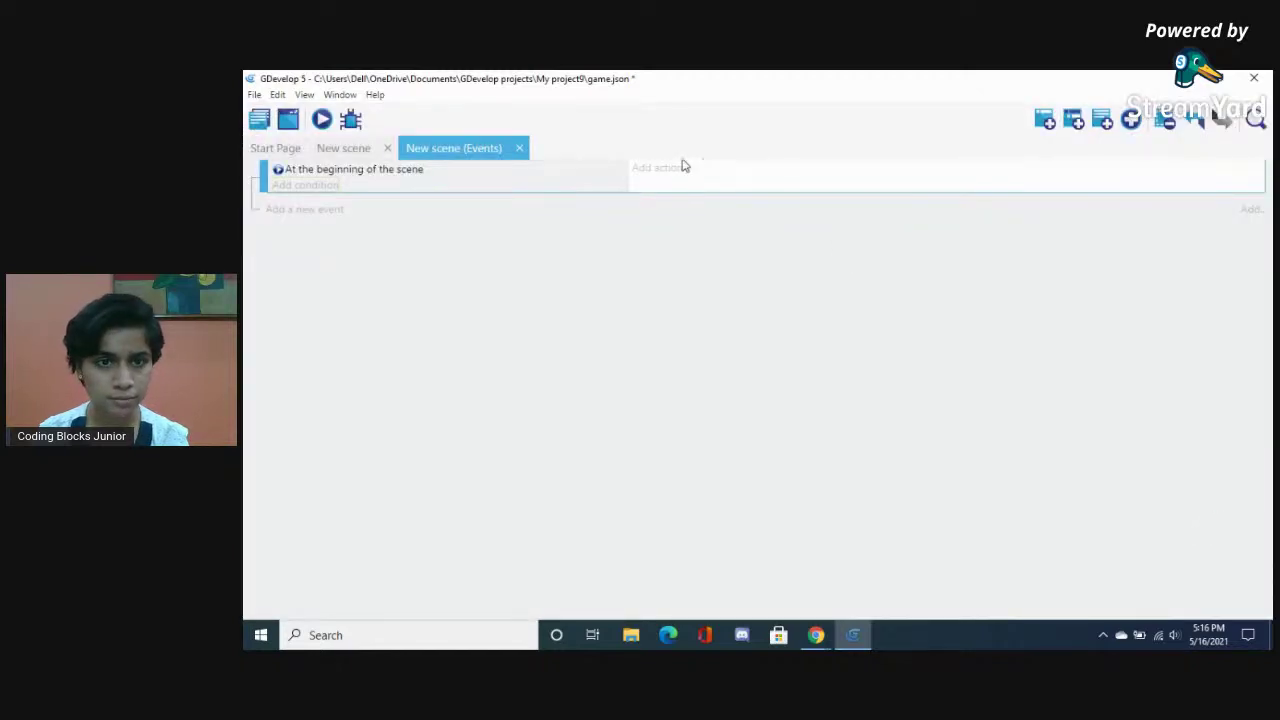
# Add a "Change camera zoom" action with value 0.5 to the scene-start event, and check it in a game preview
pyautogui.click(645, 168)
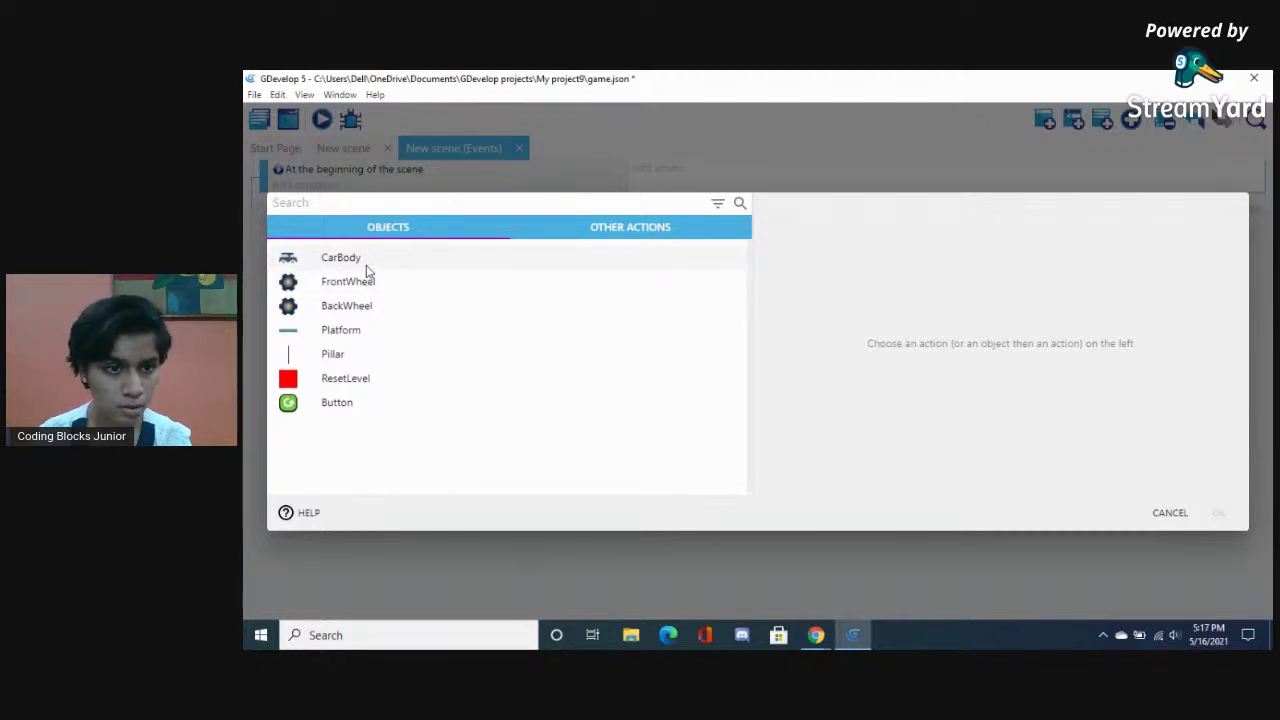
pyautogui.click(316, 200)
pyautogui.write('change ')
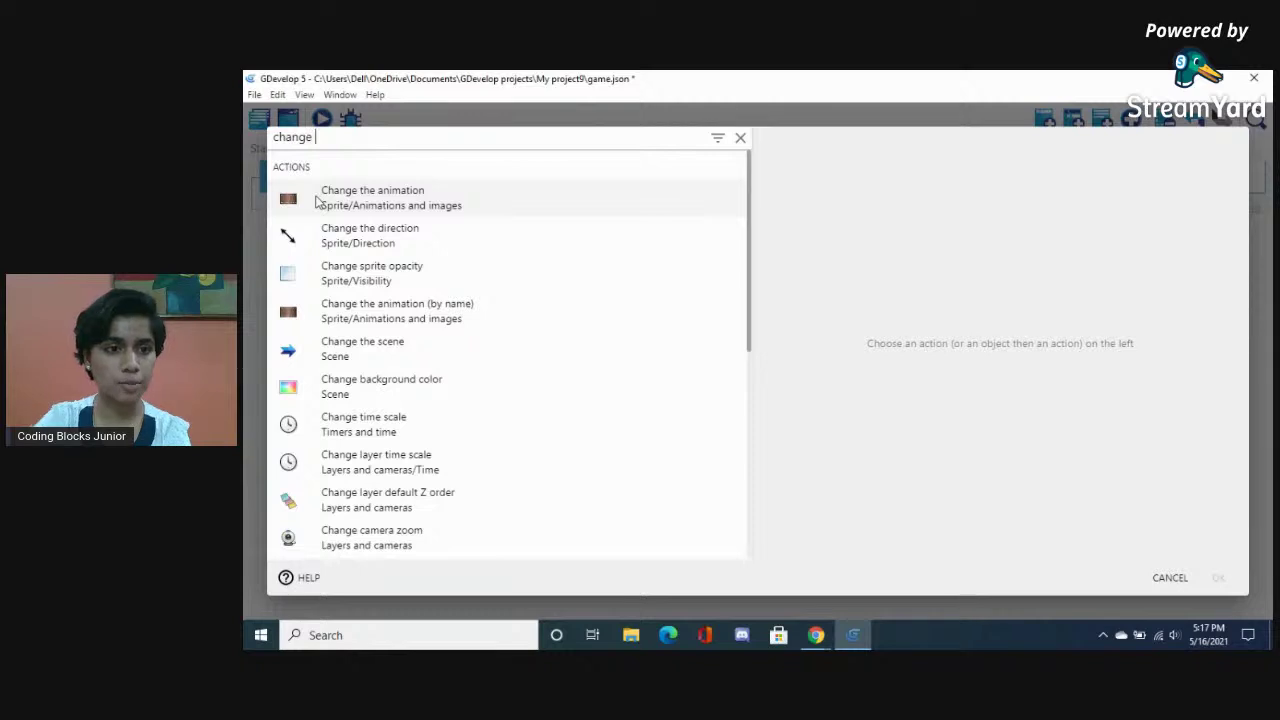
pyautogui.write('came')
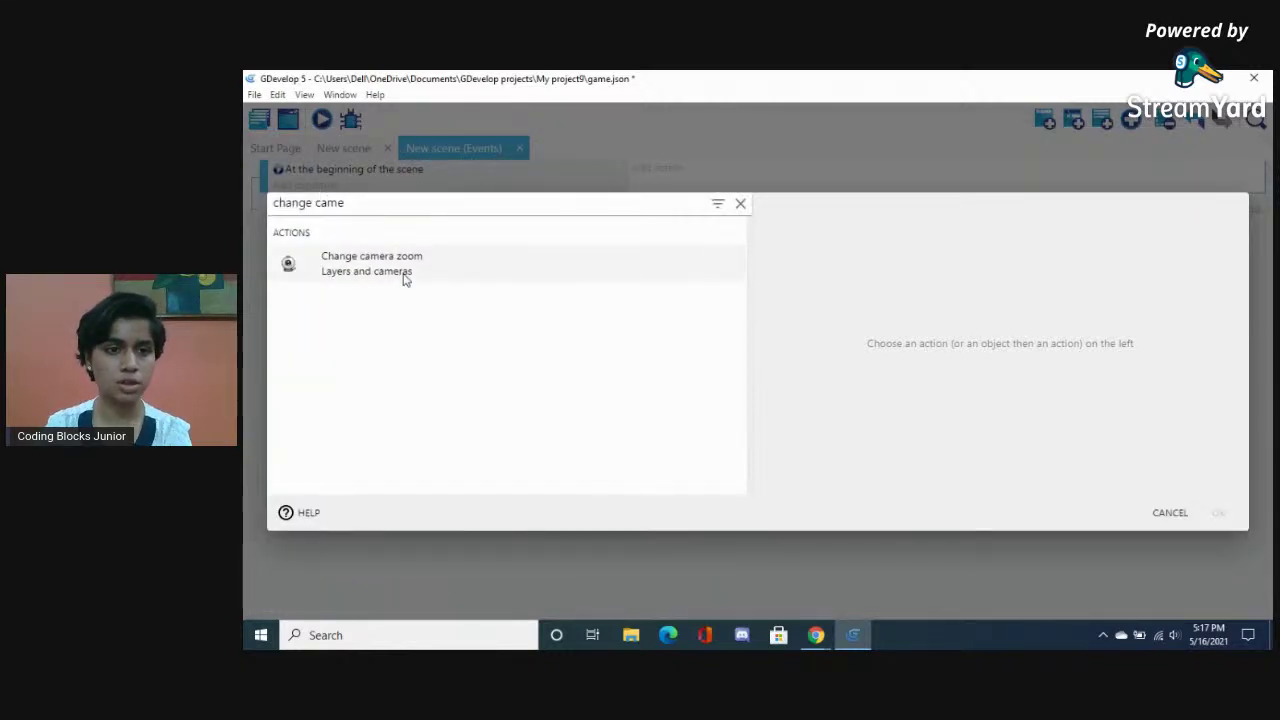
pyautogui.click(405, 280)
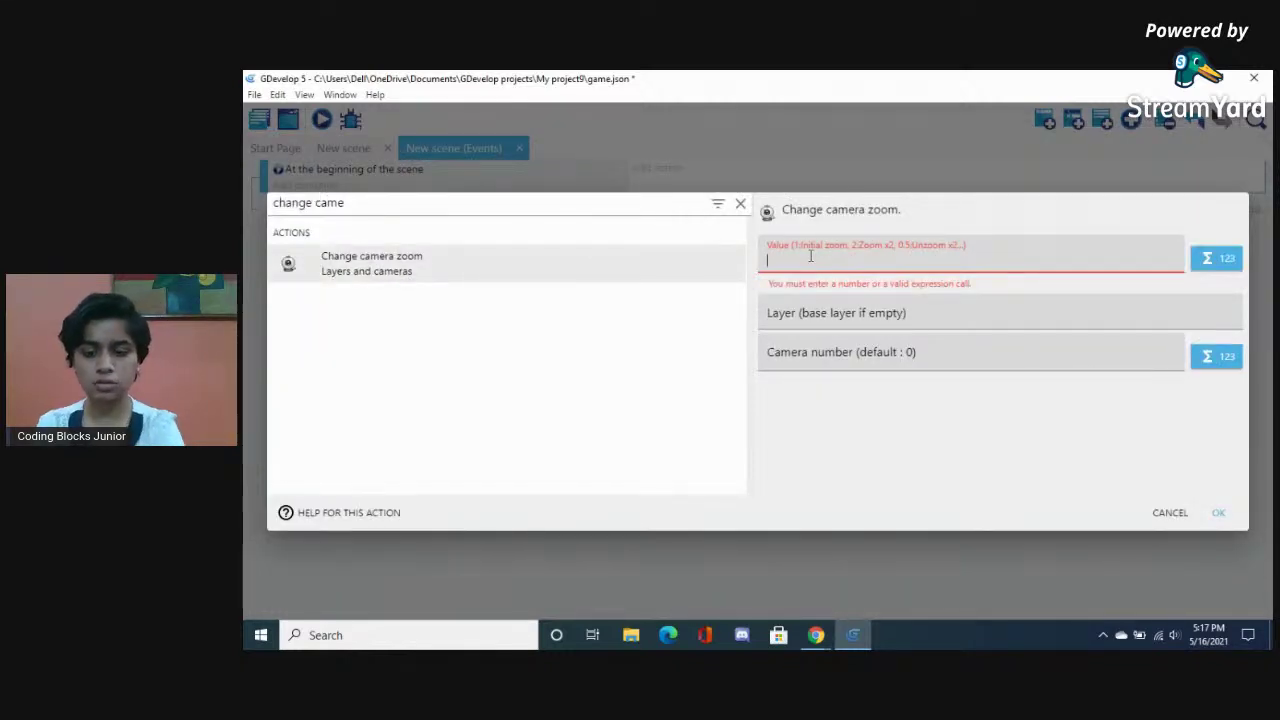
pyautogui.write('0.5')
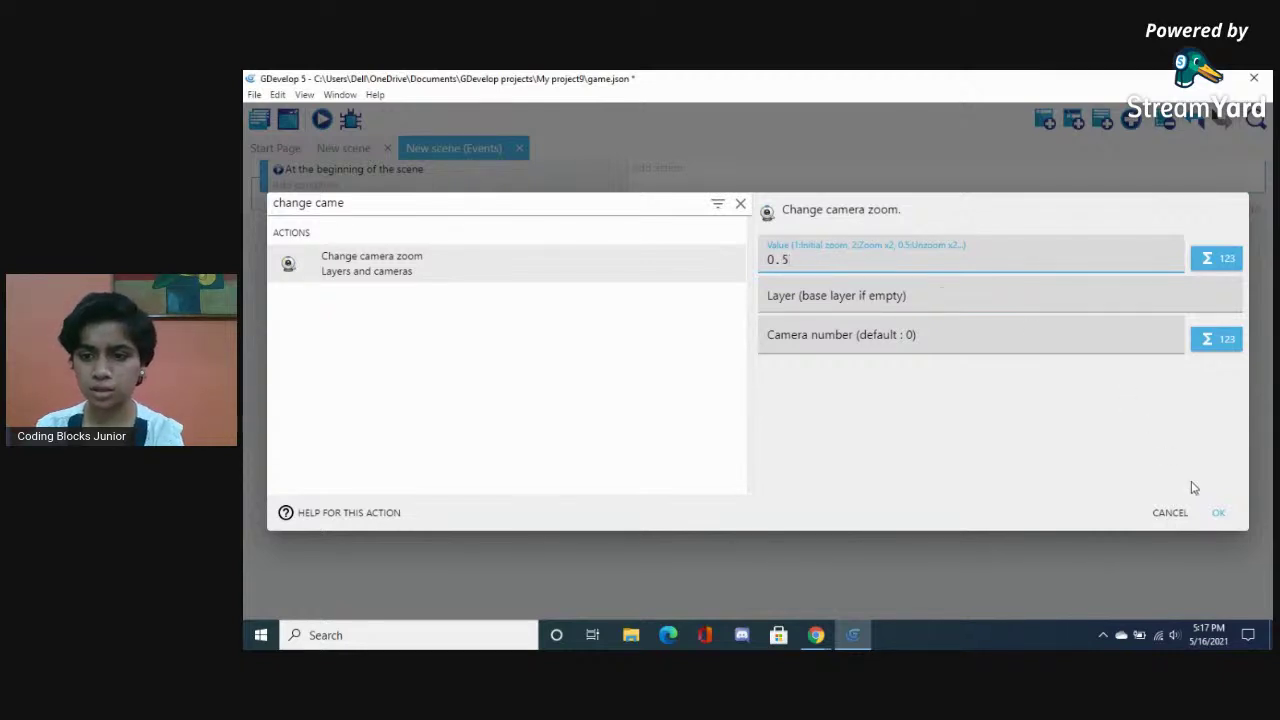
pyautogui.click(1218, 512)
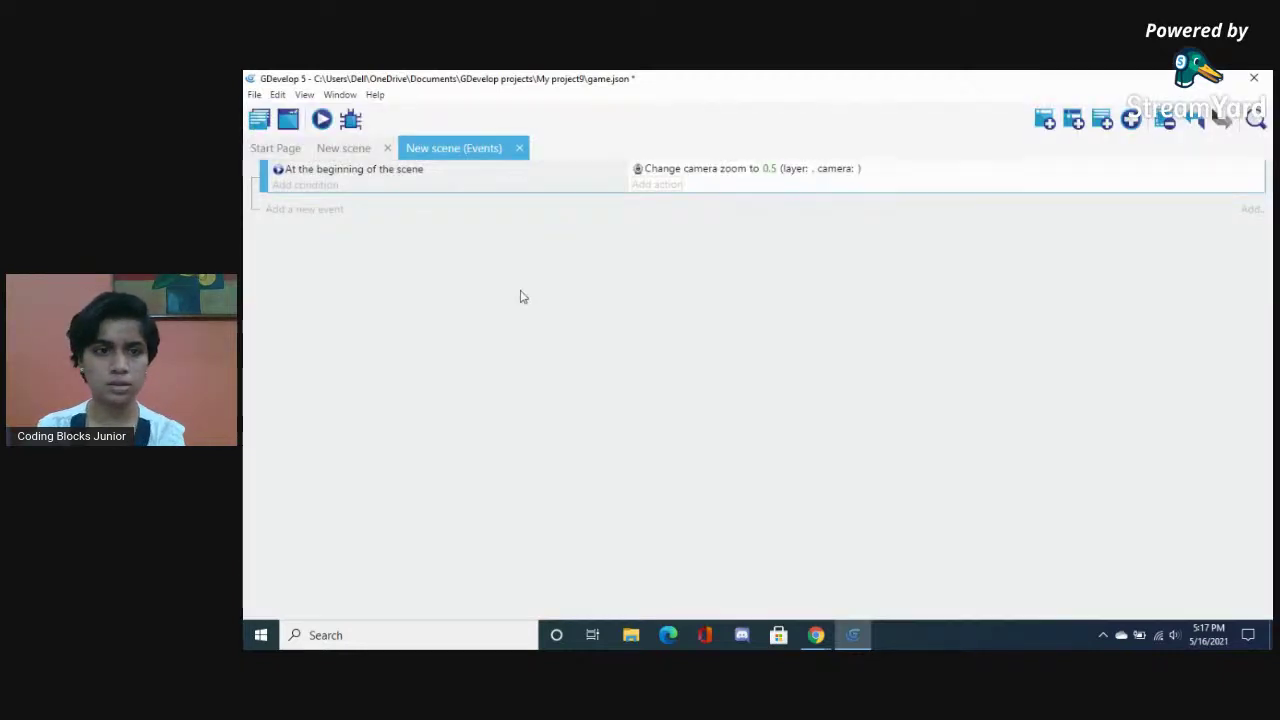
pyautogui.click(321, 120)
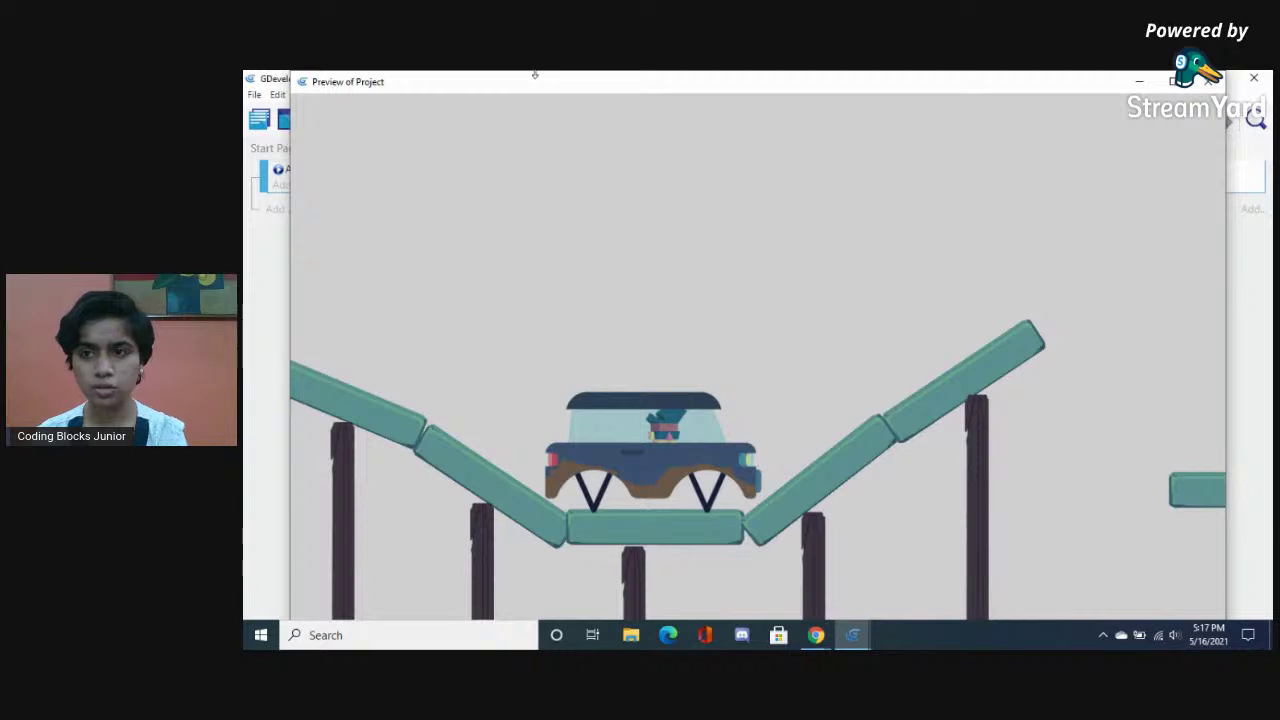
pyautogui.click(1207, 85)
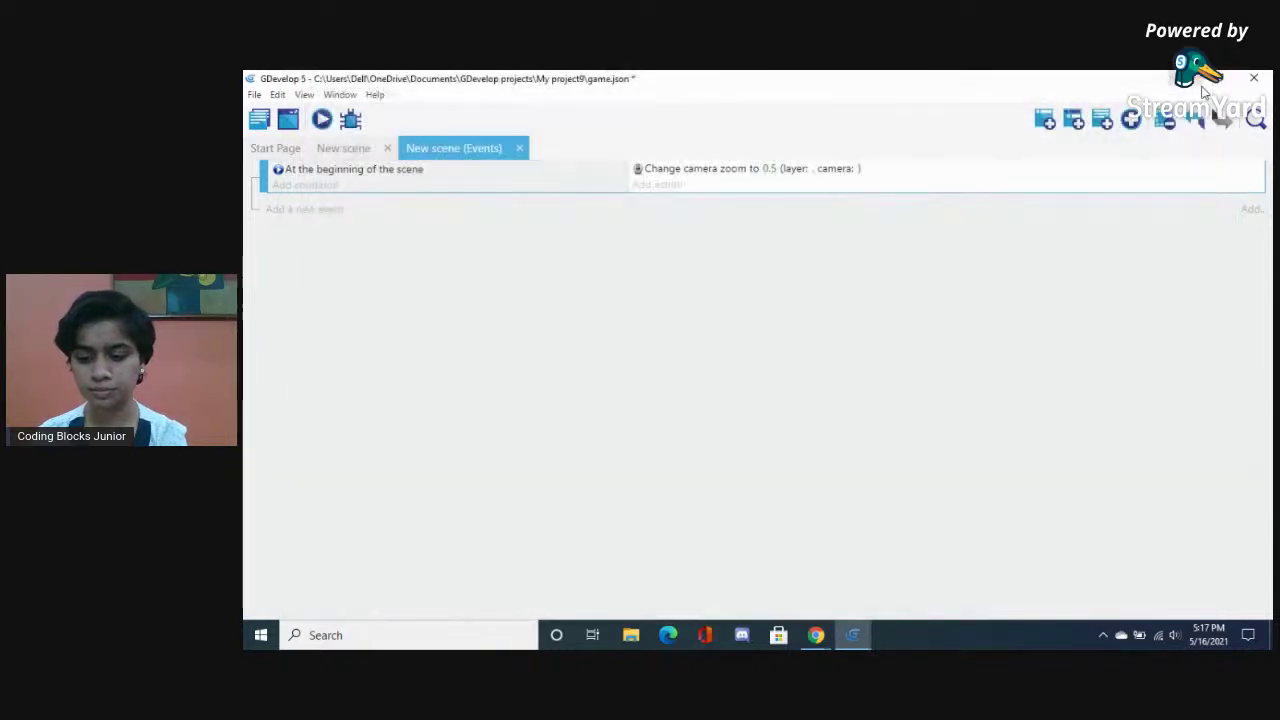
# Set the scene-start camera zoom to 0.4 and check it in a game preview
pyautogui.doubleClick(770, 172)
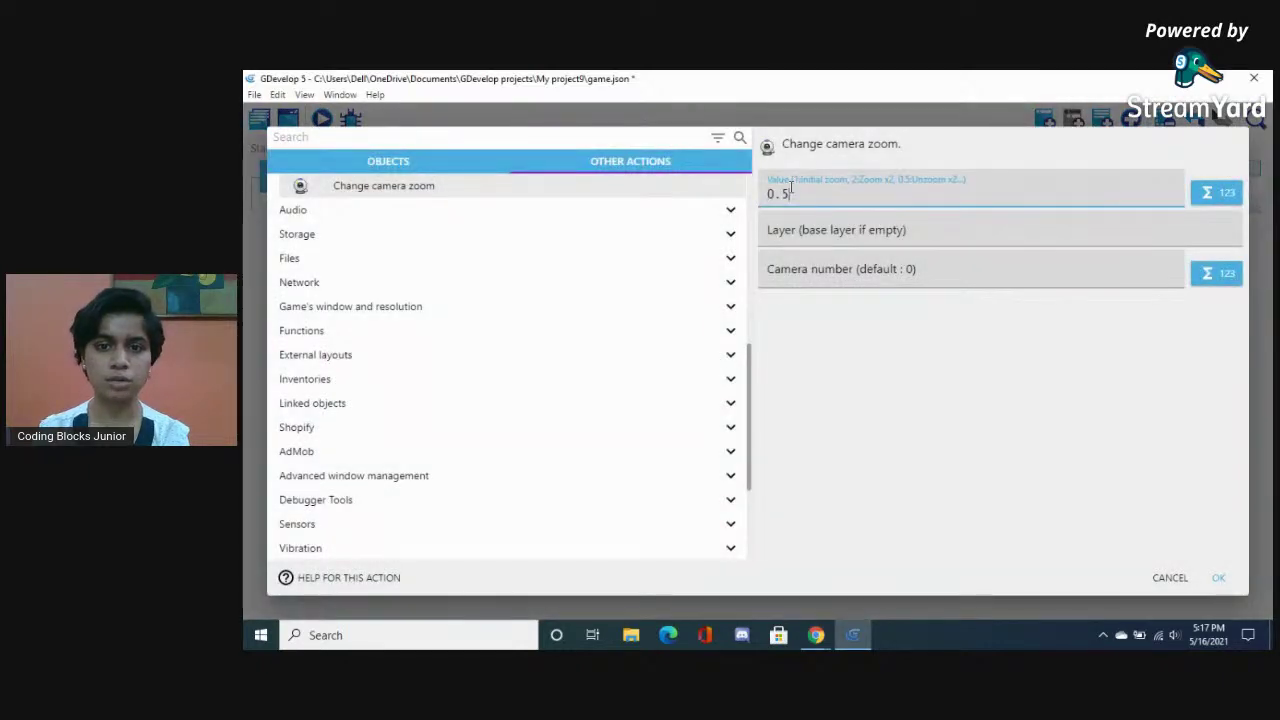
pyautogui.write('4')
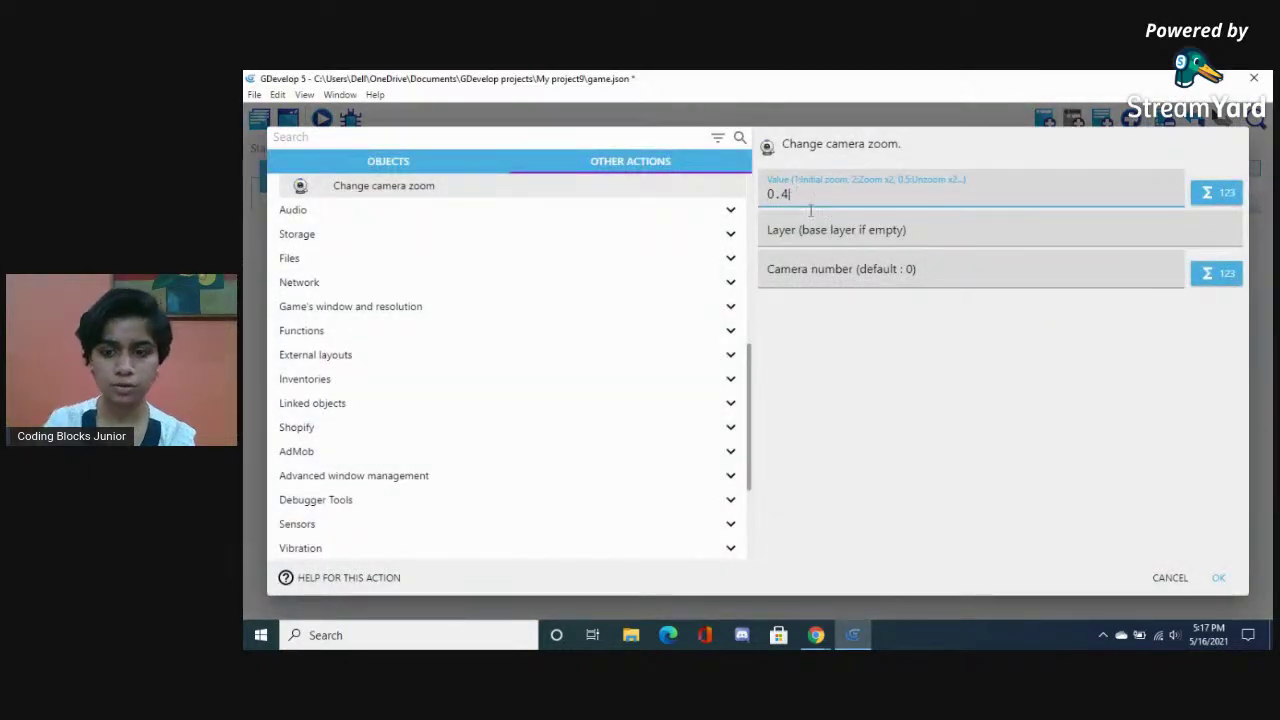
pyautogui.click(1215, 578)
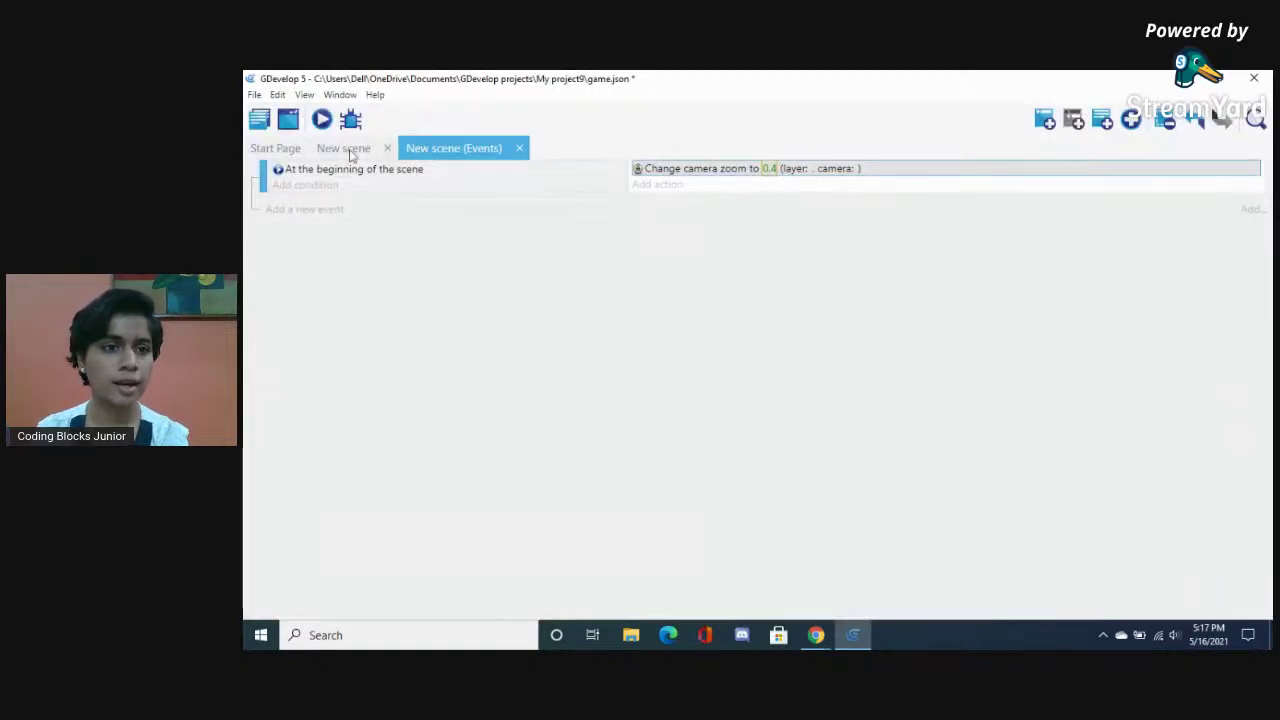
pyautogui.click(321, 119)
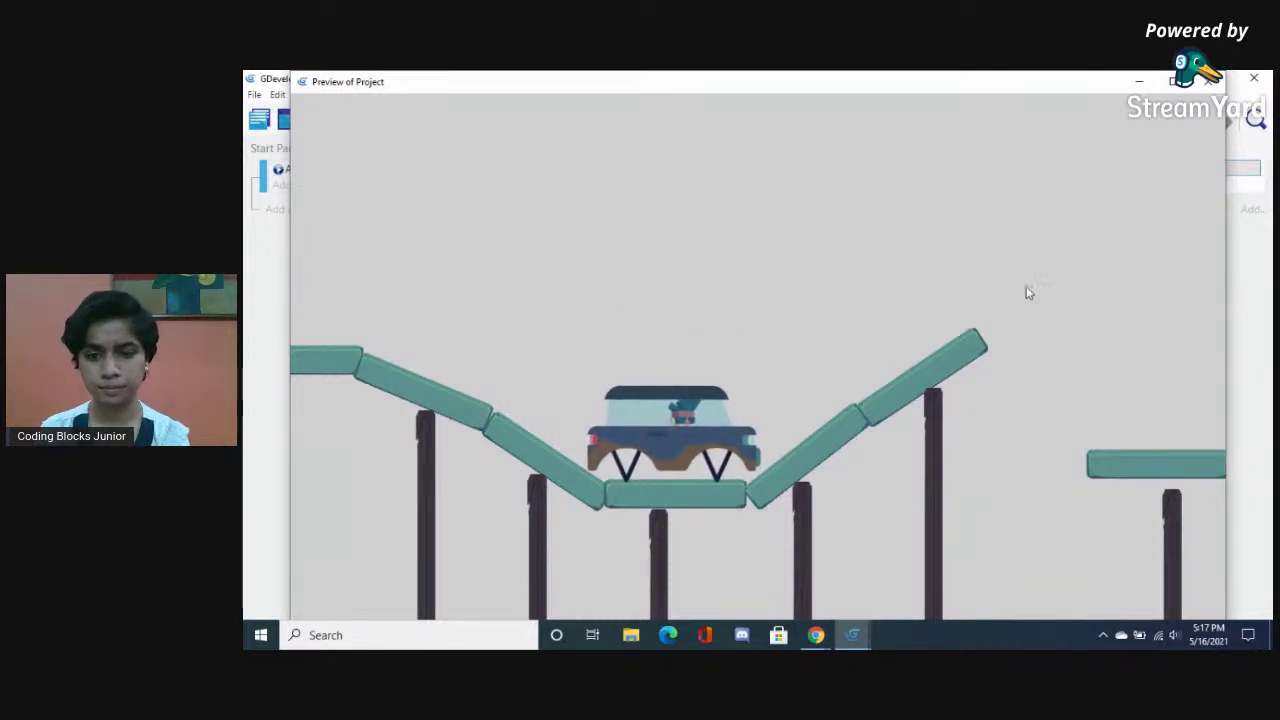
pyautogui.click(1210, 86)
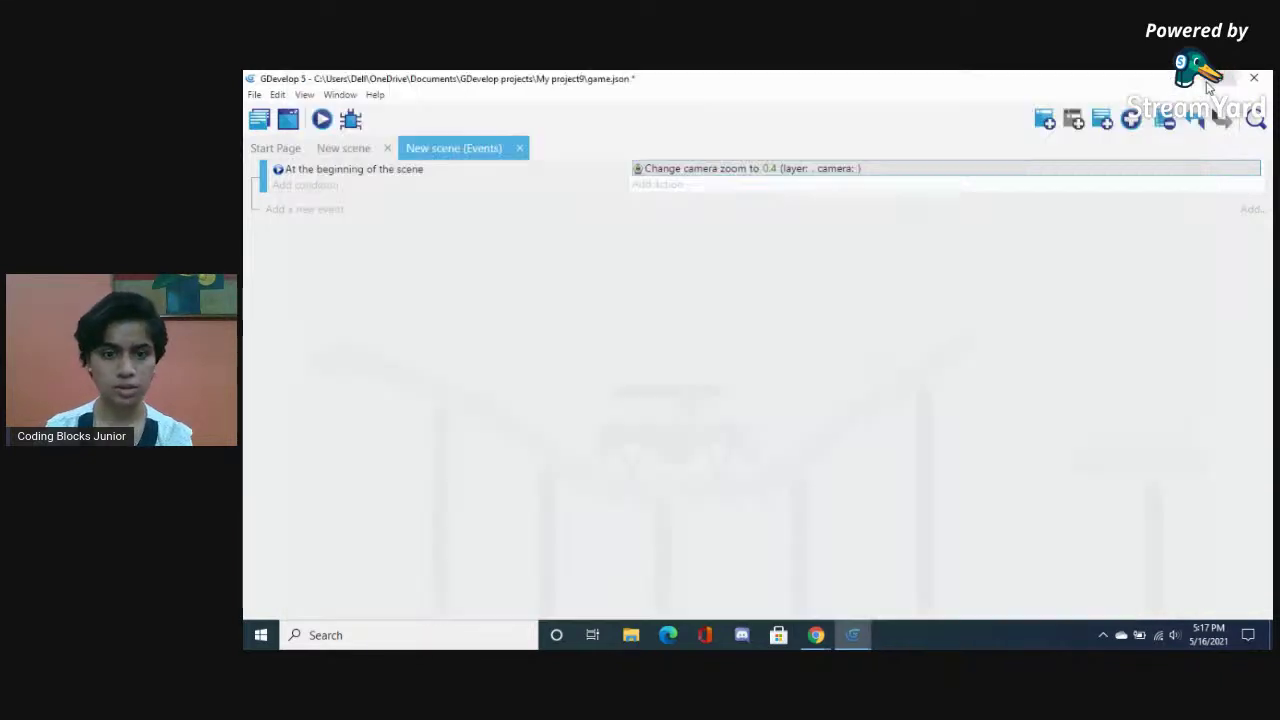
# Start an "Add wheel joint" action for FrontWheel in the scene-start event
pyautogui.click(638, 187)
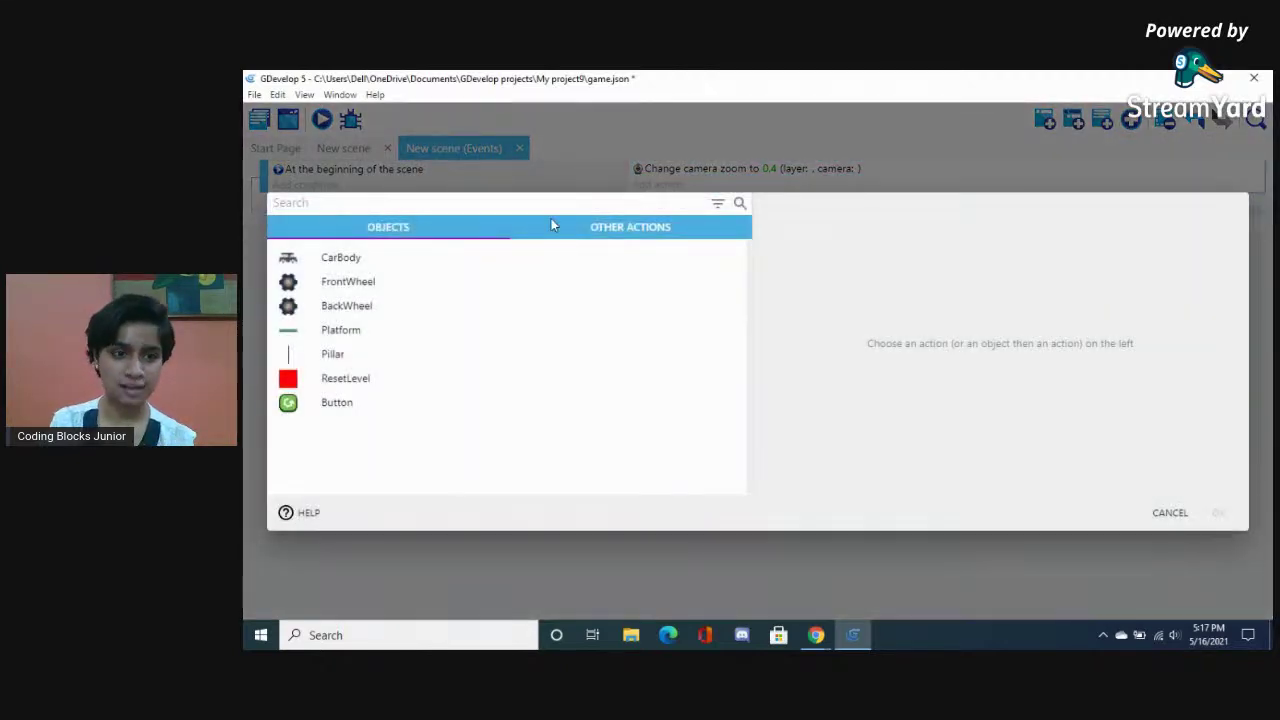
pyautogui.click(394, 284)
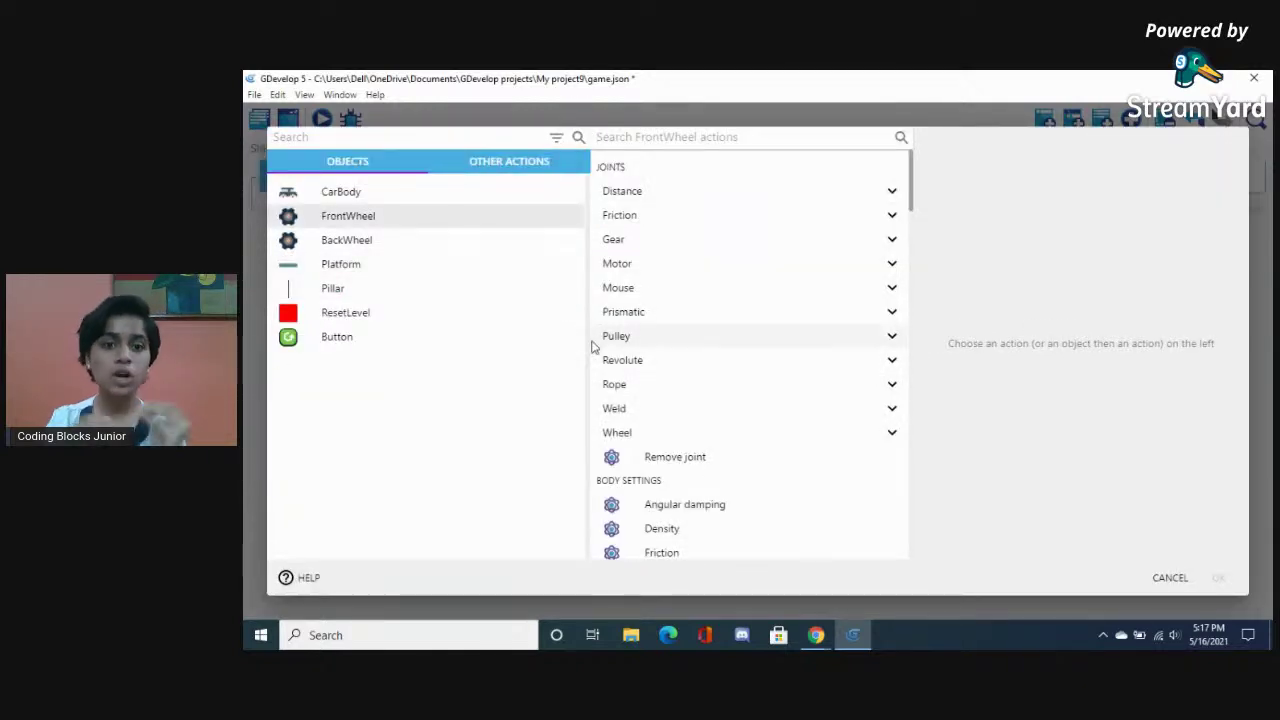
pyautogui.click(632, 434)
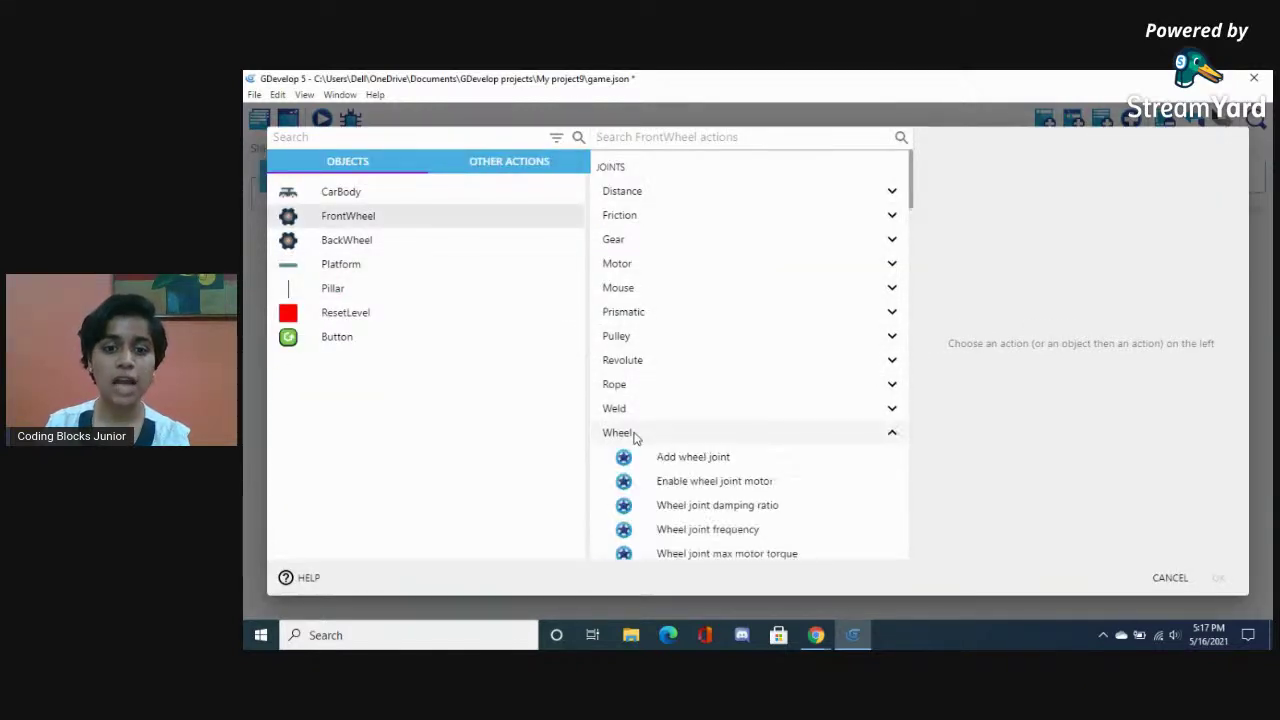
pyautogui.click(680, 457)
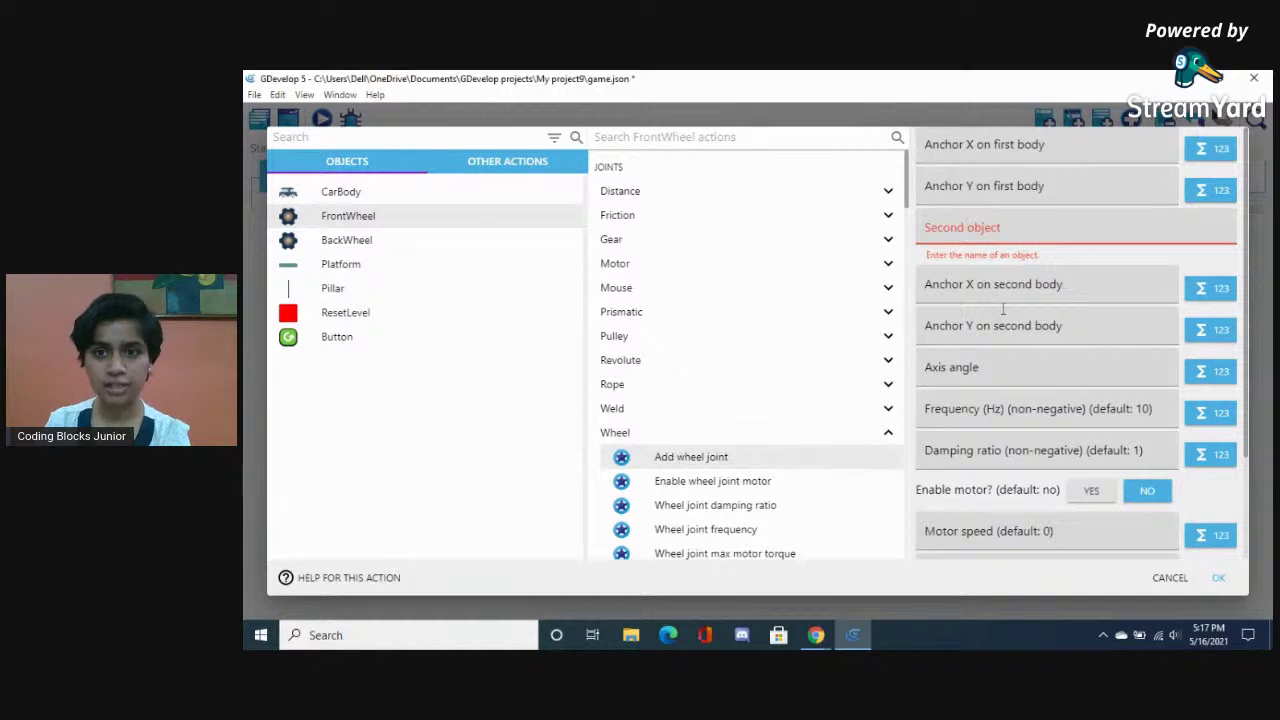
# Set the wheel joint's first-body anchors to FrontWheel.X() for X and FrontWheel.Y() for Y
pyautogui.click(944, 148)
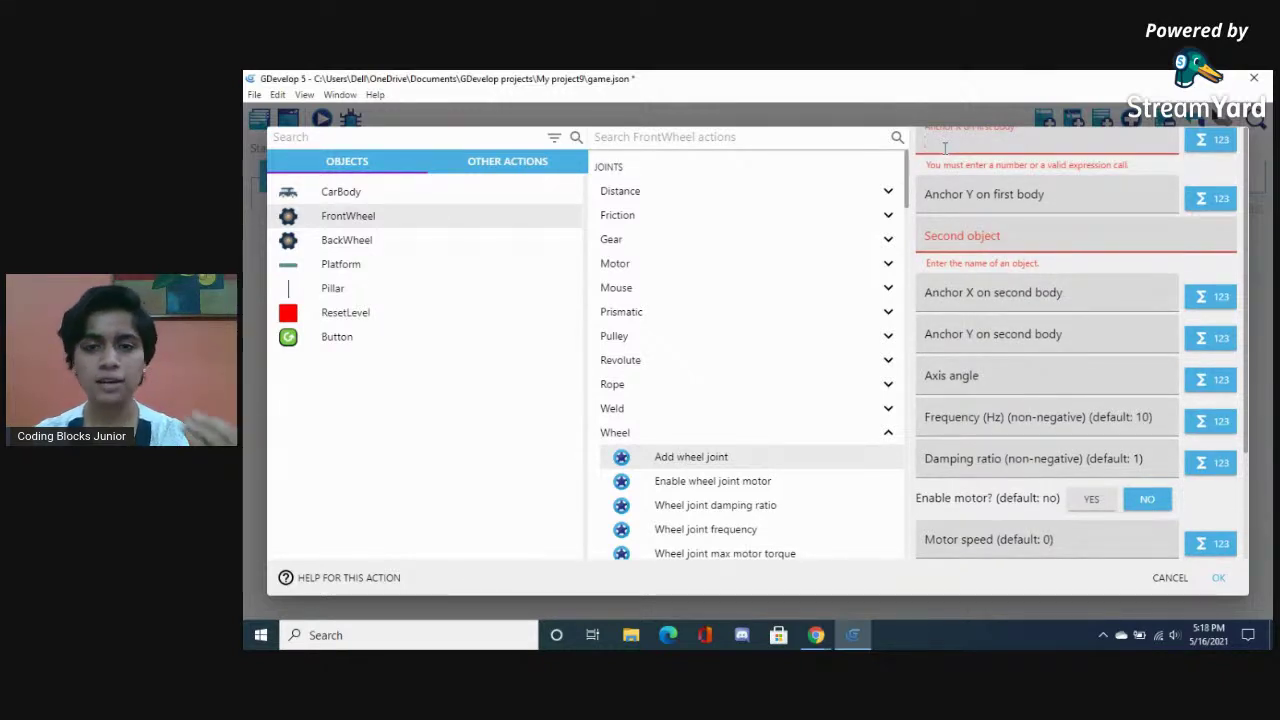
pyautogui.write('Fro')
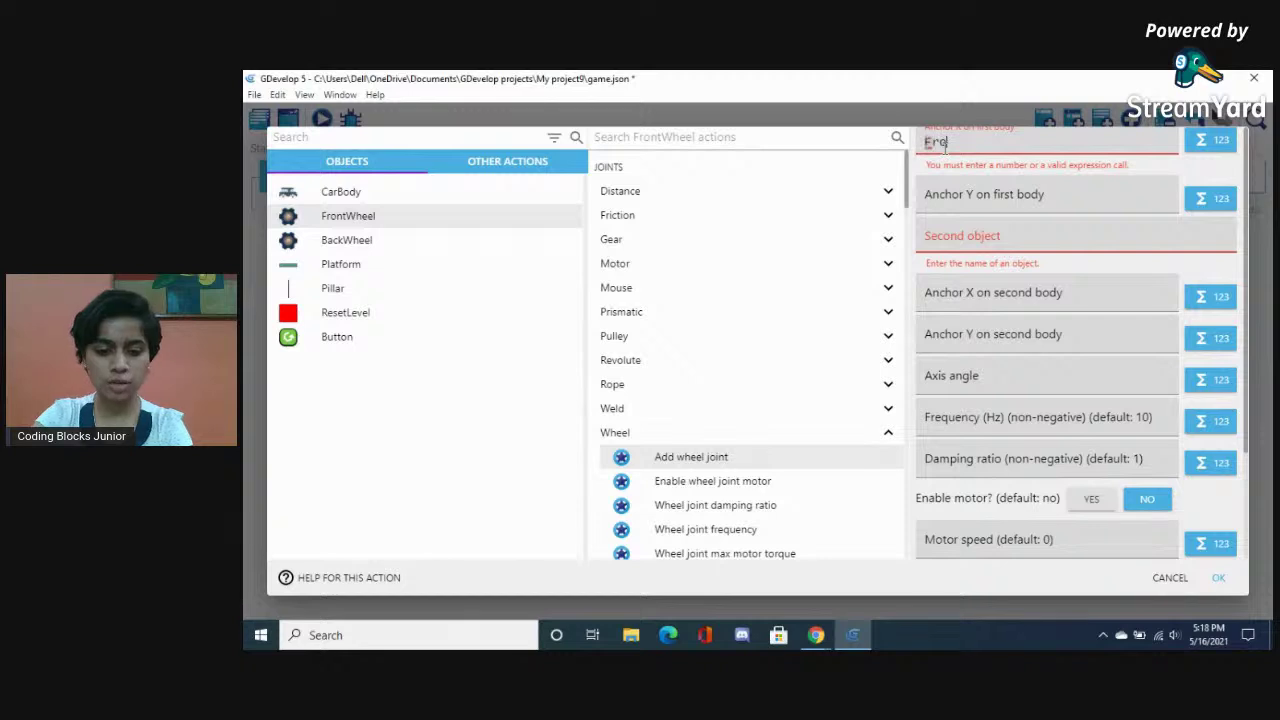
pyautogui.write('ntWheel')
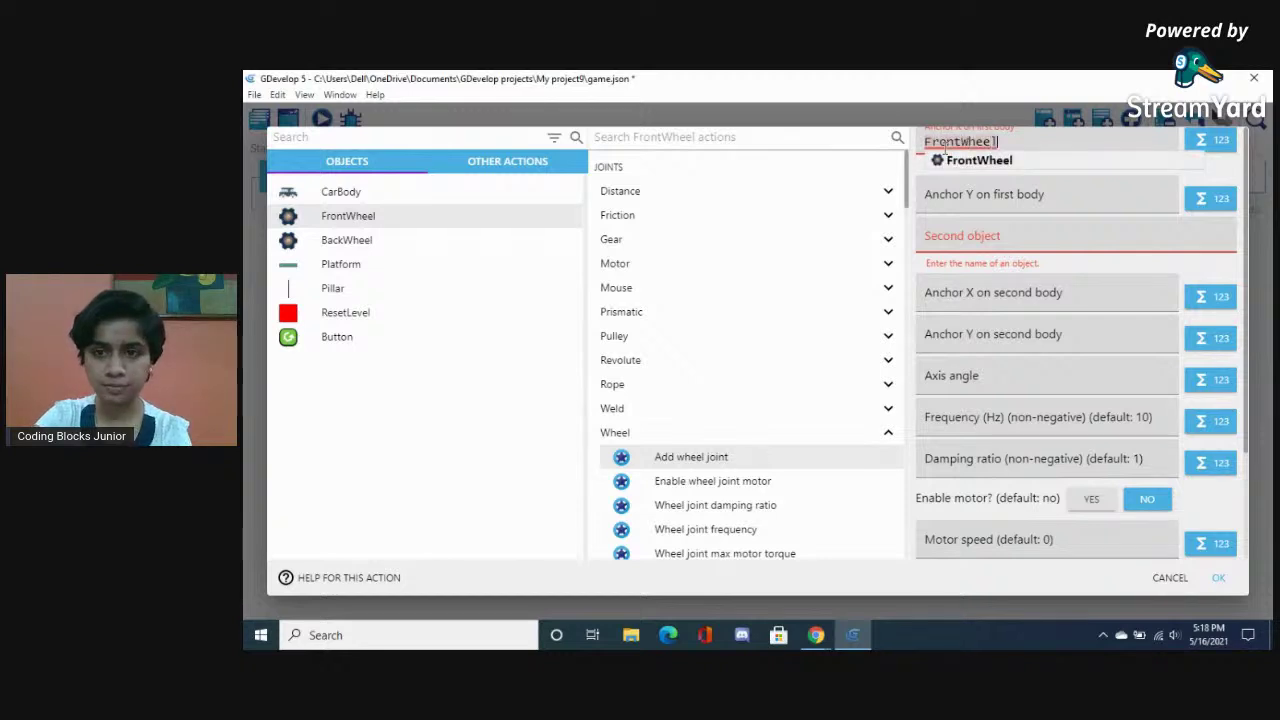
pyautogui.click(980, 161)
pyautogui.write('X()')
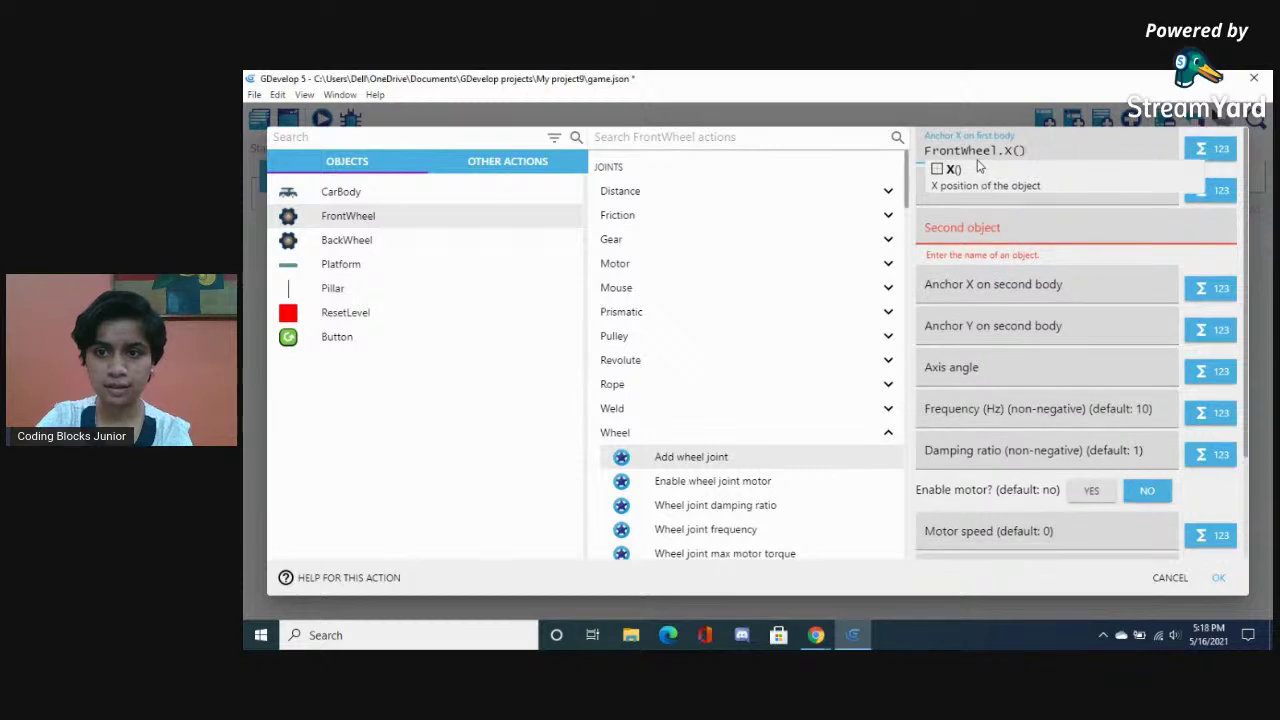
pyautogui.click(964, 176)
pyautogui.click(940, 196)
pyautogui.write('F')
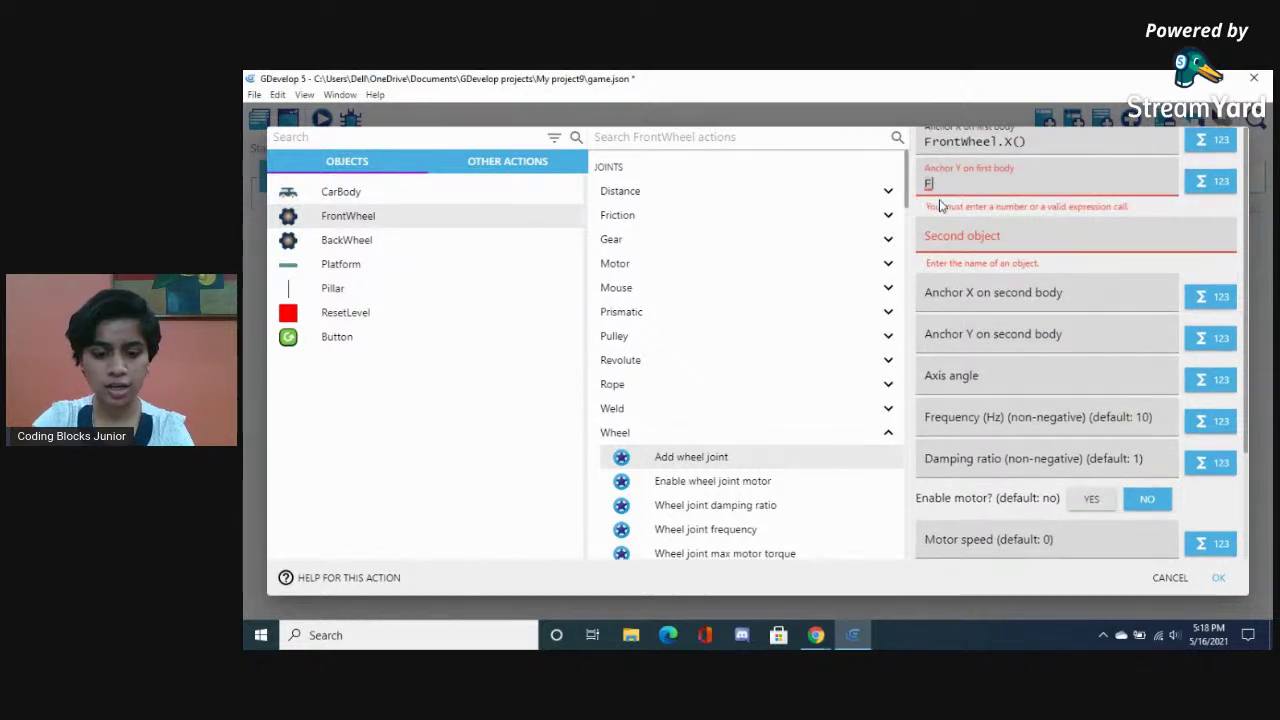
pyautogui.write('rontWheel')
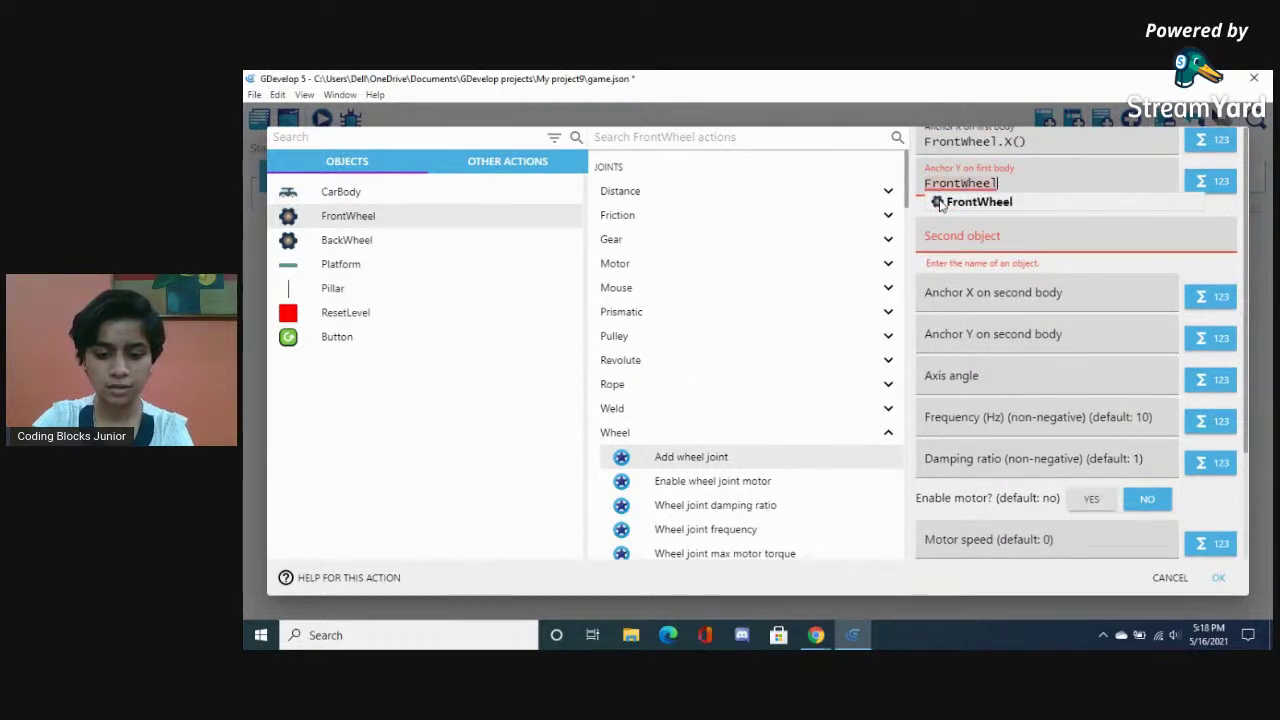
pyautogui.write('.Y()')
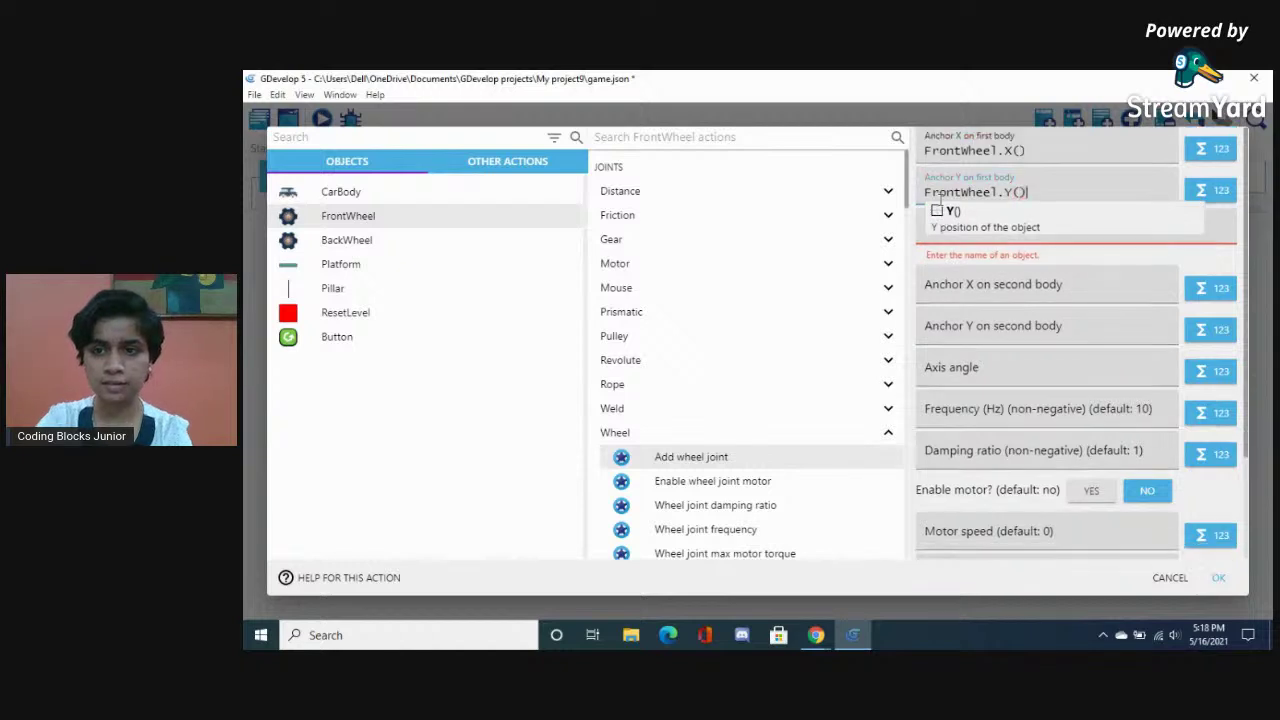
pyautogui.click(945, 214)
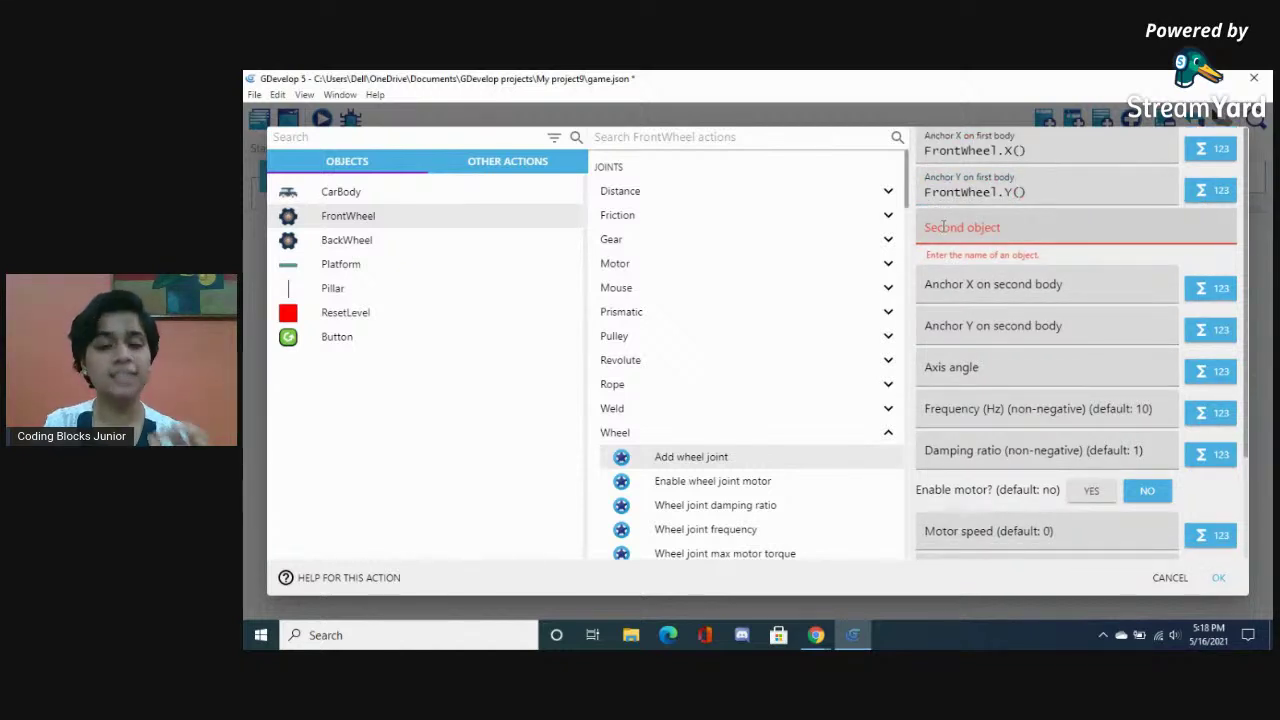
# Choose CarBody as the joint's second object and set its X anchor to CarBody.PointX("FrontWheel")
pyautogui.click(944, 227)
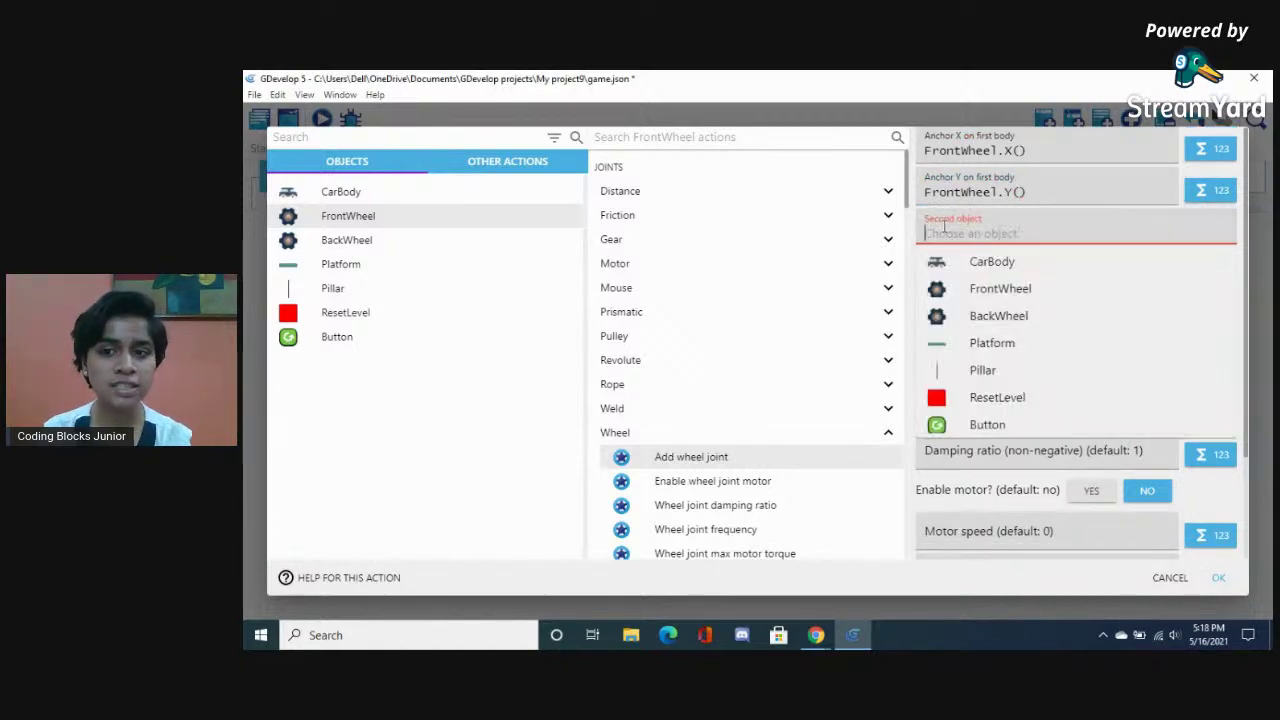
pyautogui.click(962, 262)
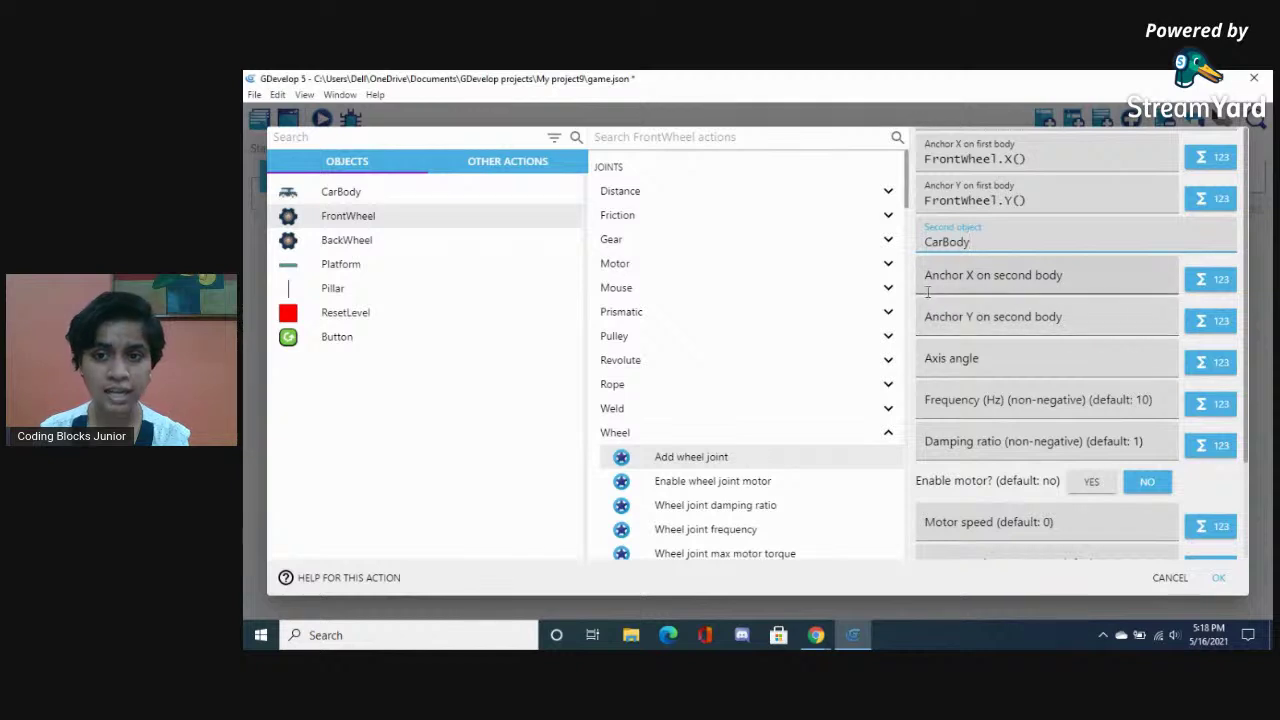
pyautogui.click(927, 287)
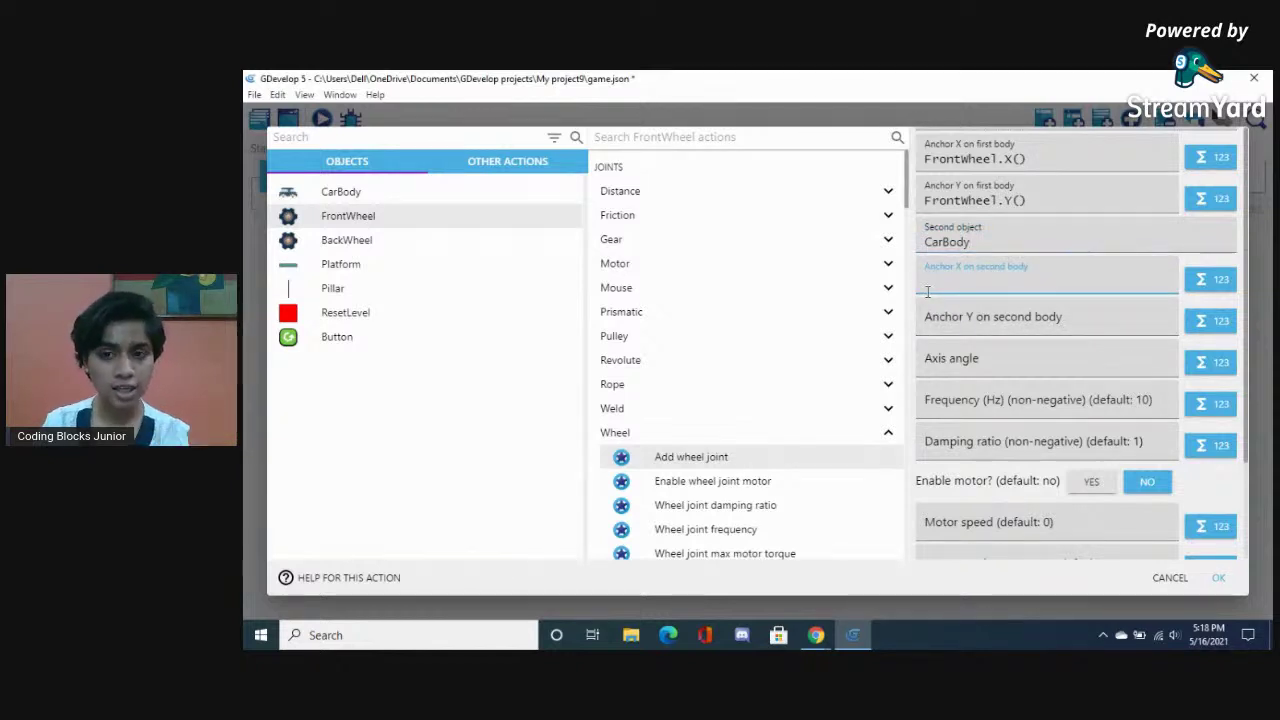
pyautogui.write('Car')
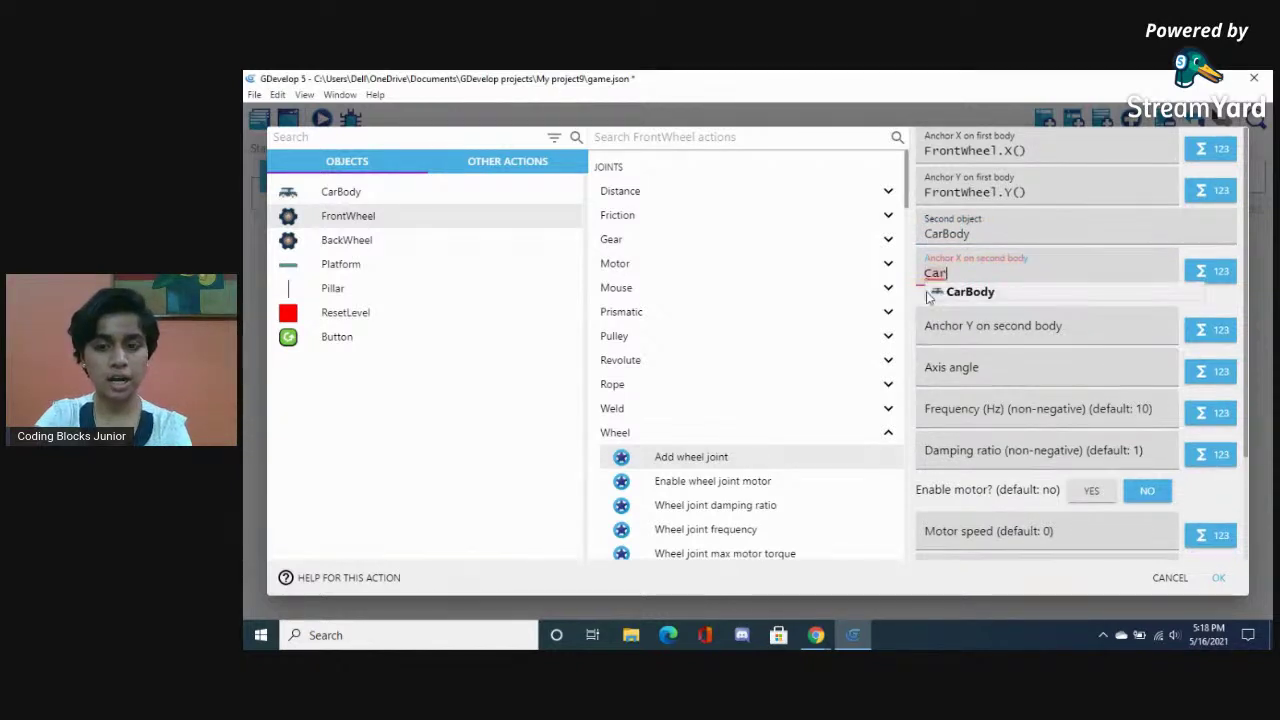
pyautogui.click(940, 292)
pyautogui.write('Po')
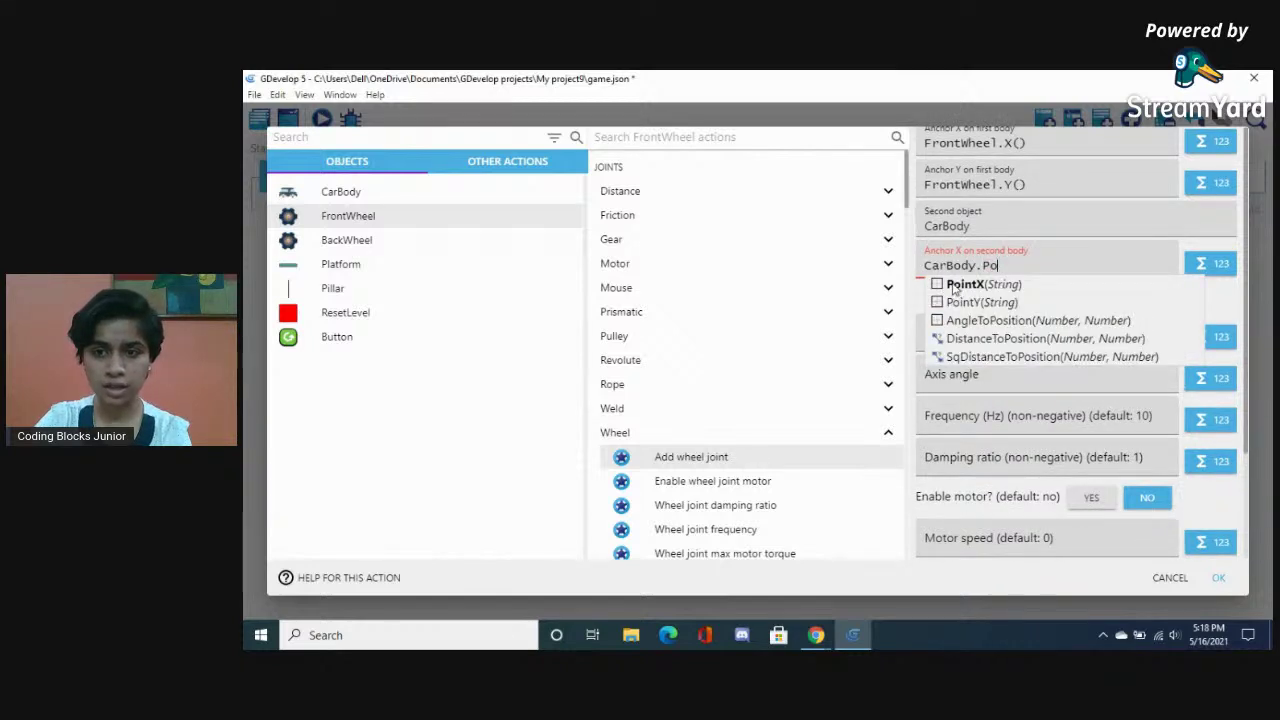
pyautogui.click(955, 296)
pyautogui.write('"')
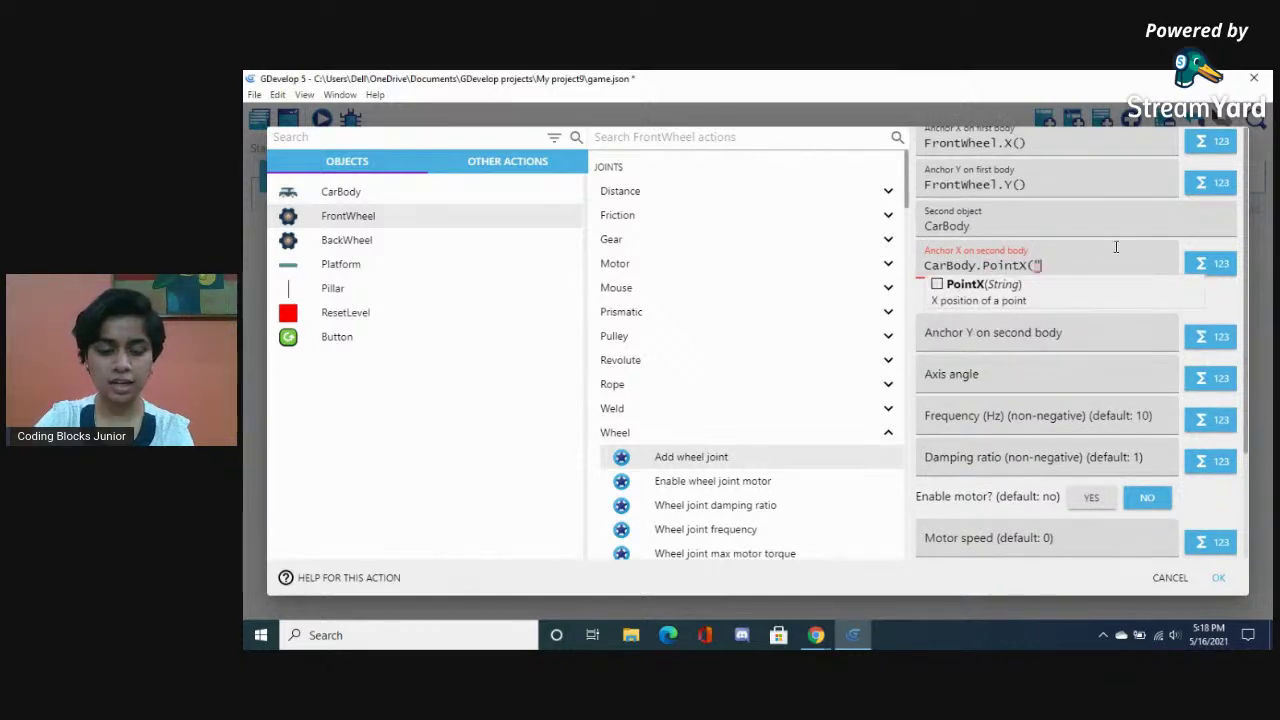
pyautogui.write('Front')
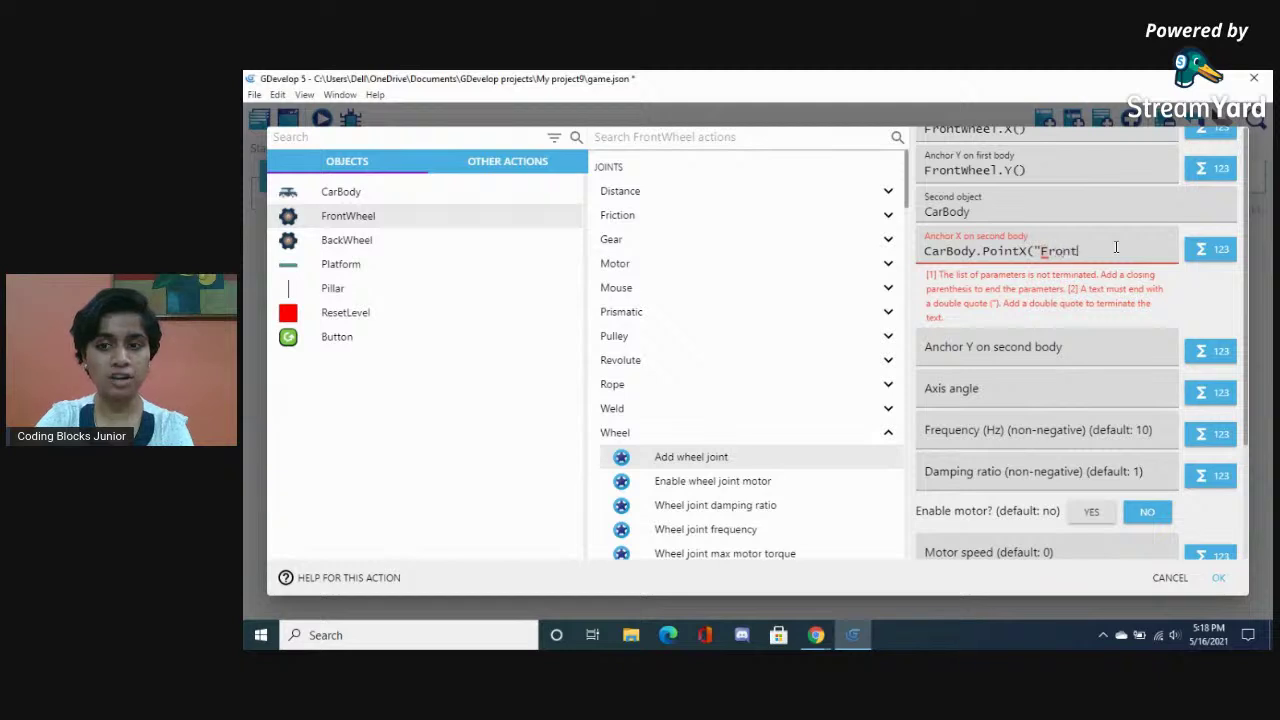
pyautogui.write('W')
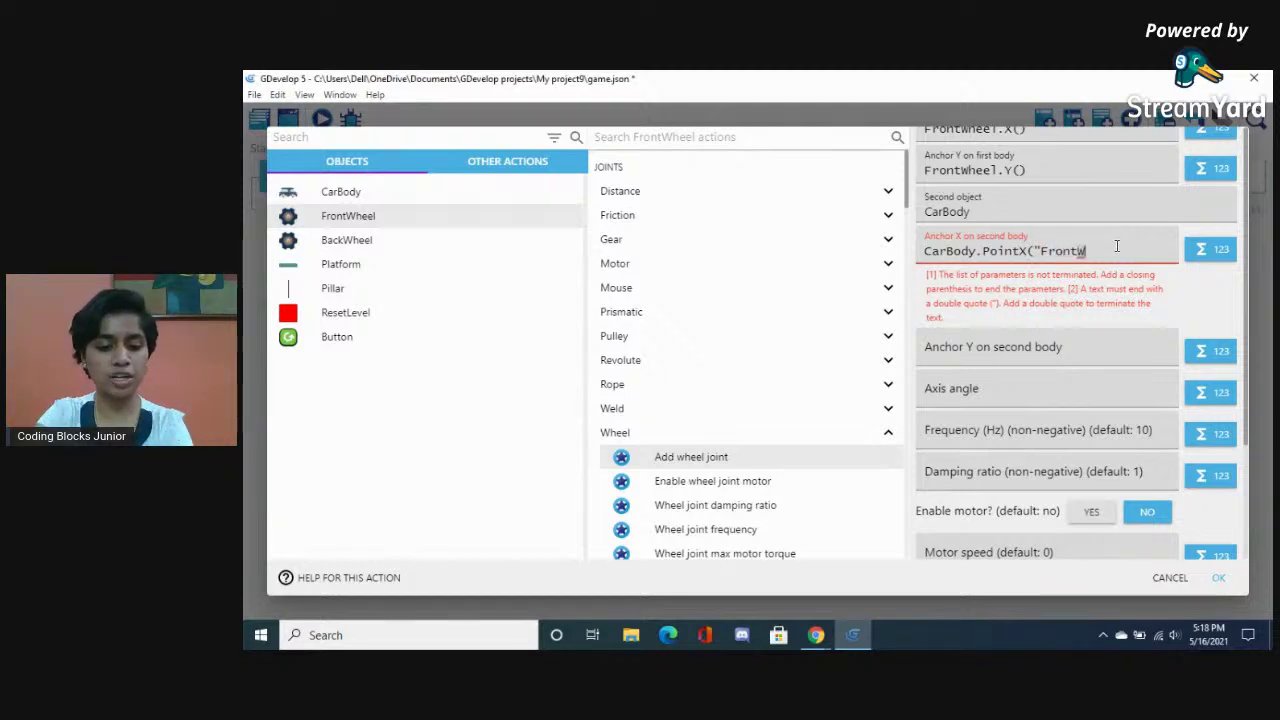
pyautogui.write('heel"')
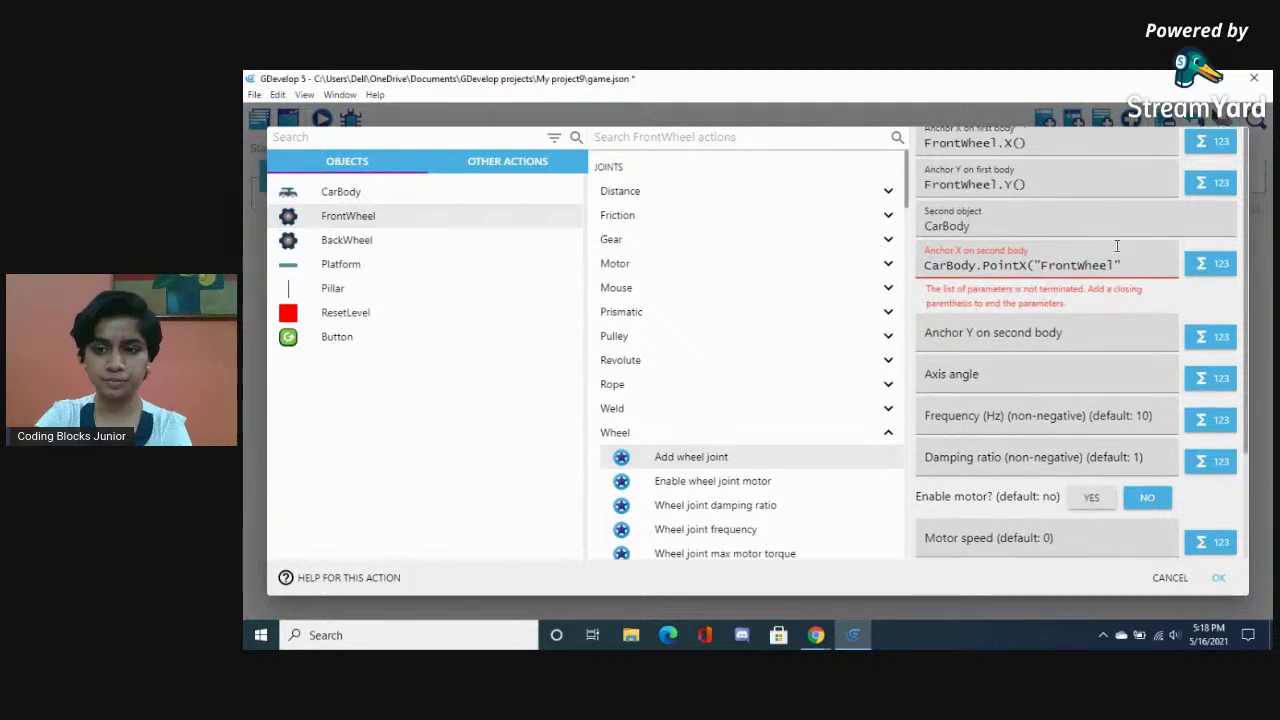
pyautogui.write(')')
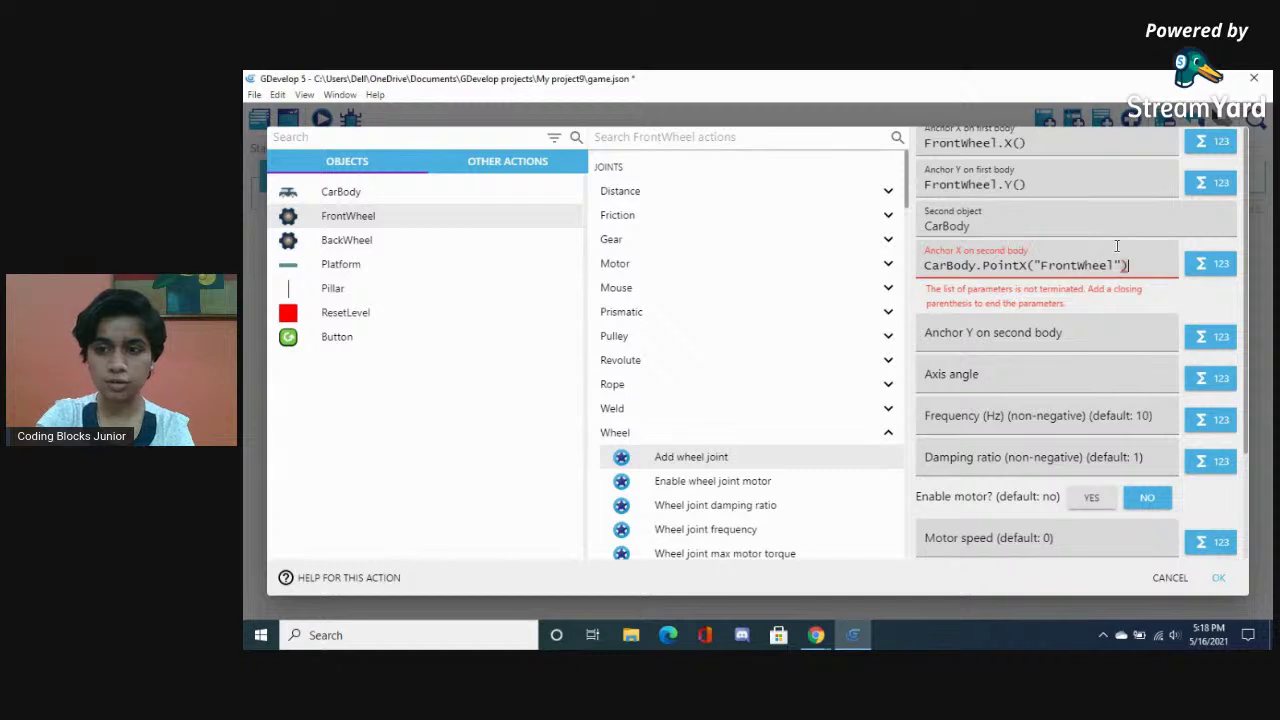
# Set the joint's Y anchor on the second body to CarBody.PointY("FrontWheel")
pyautogui.click(964, 324)
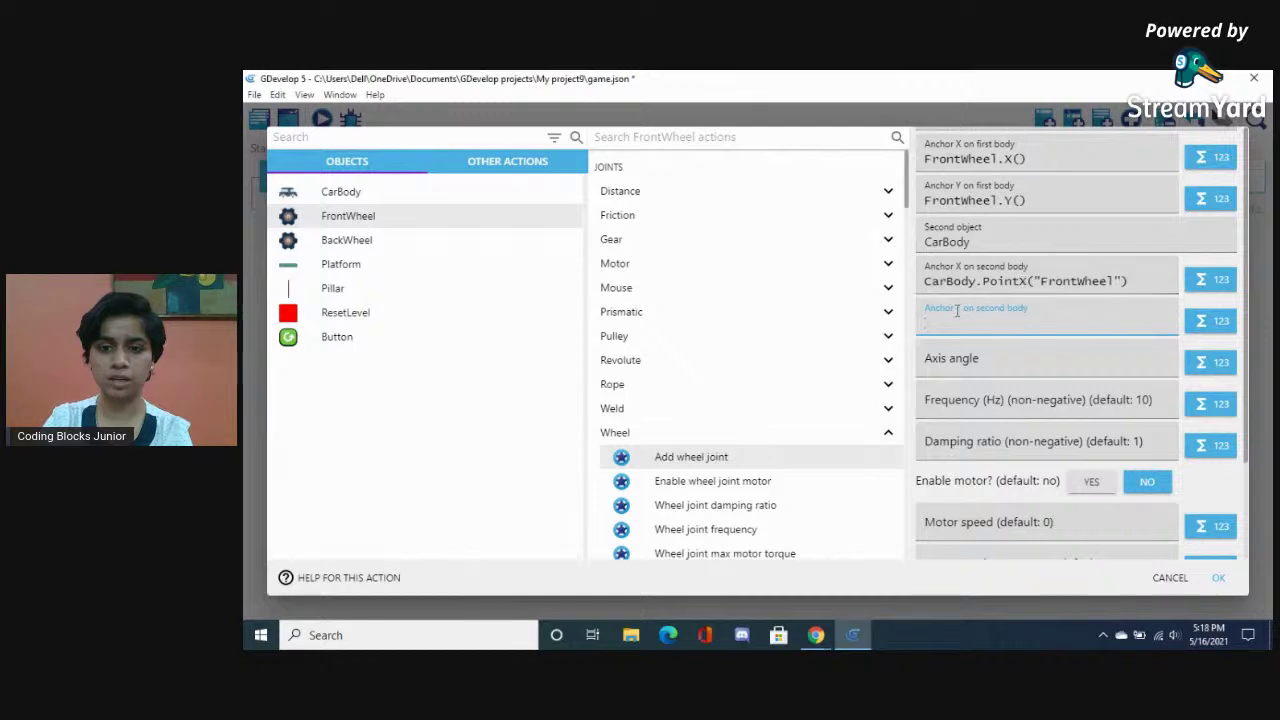
pyautogui.write('CarBo')
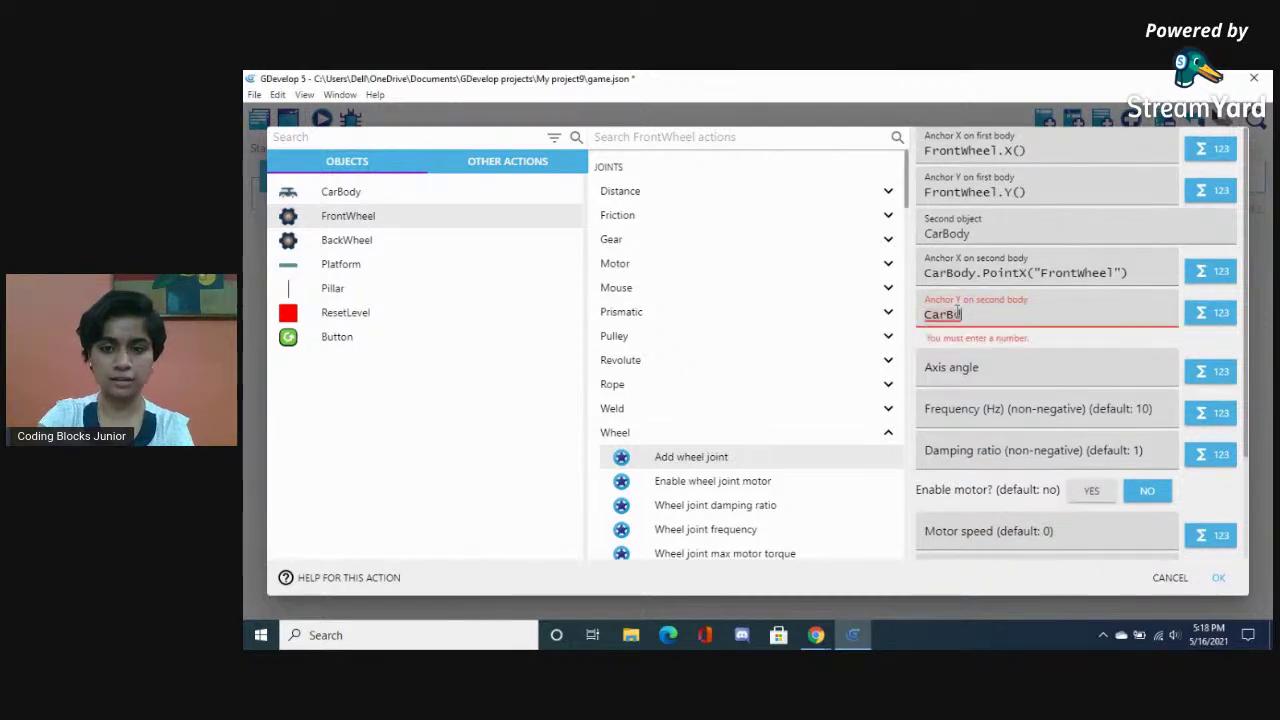
pyautogui.press('BackSpace')
pyautogui.press('BackSpace')
pyautogui.click(958, 339)
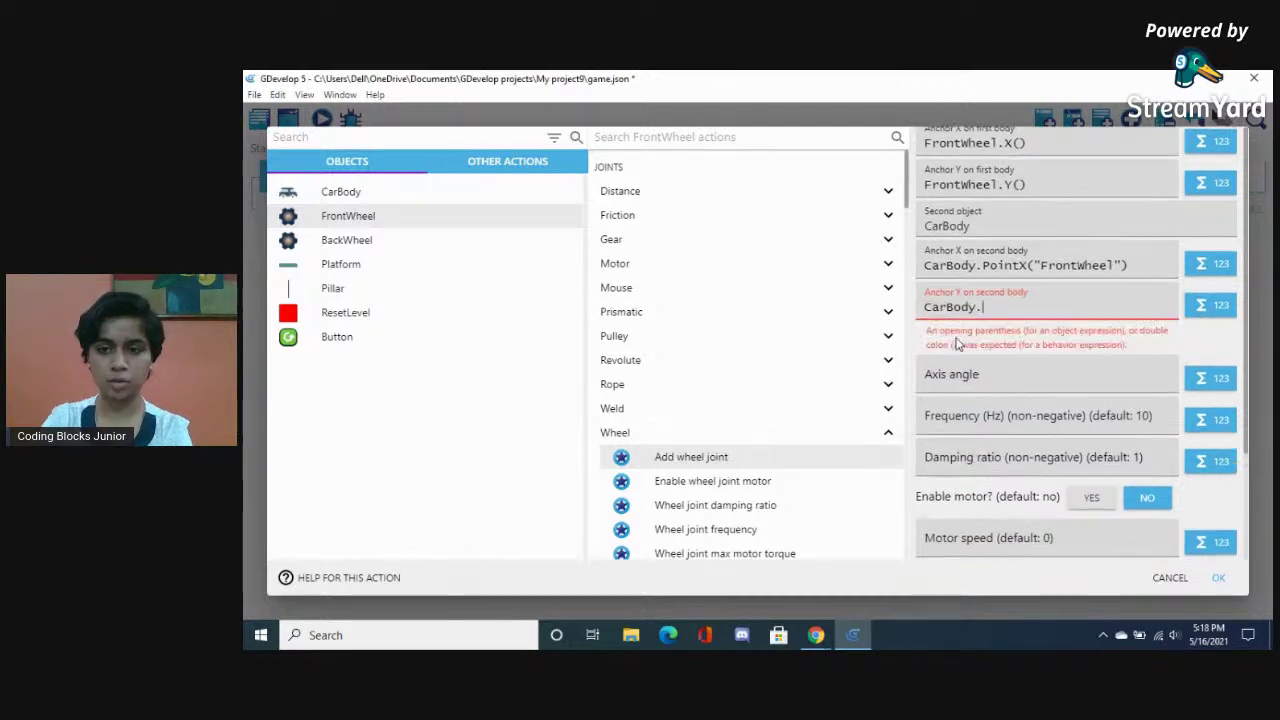
pyautogui.write('Point')
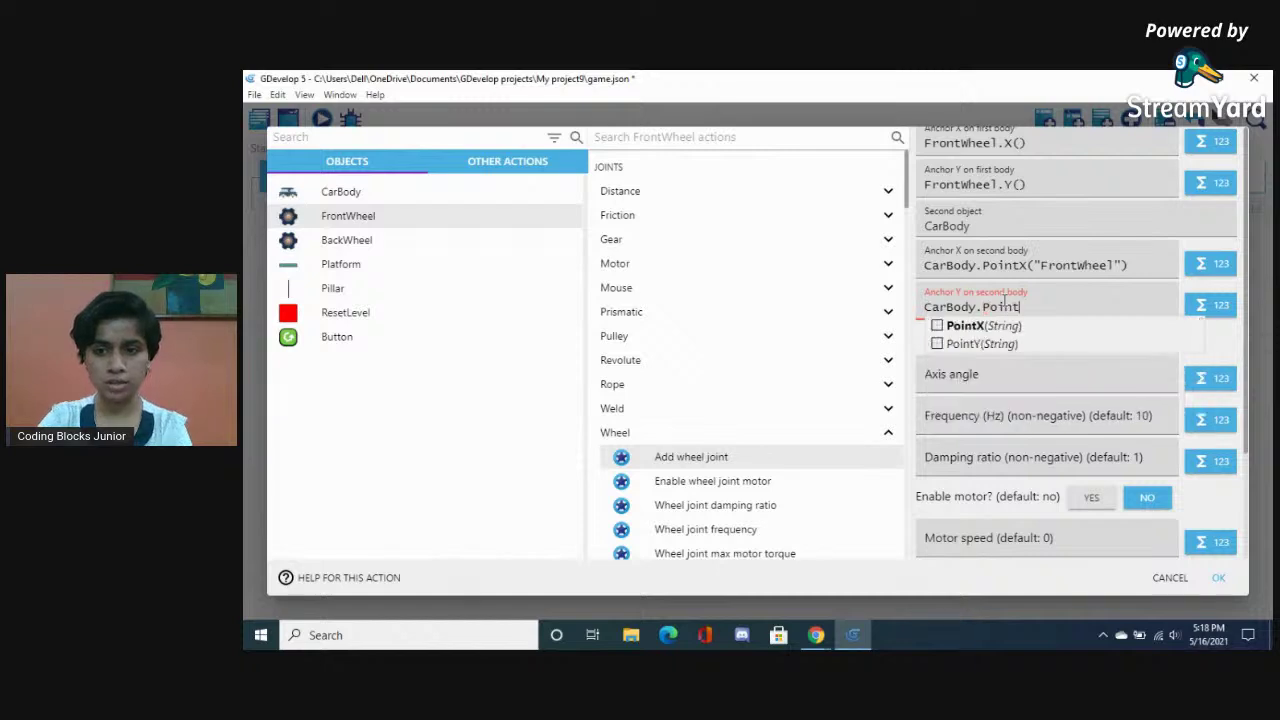
pyautogui.click(975, 343)
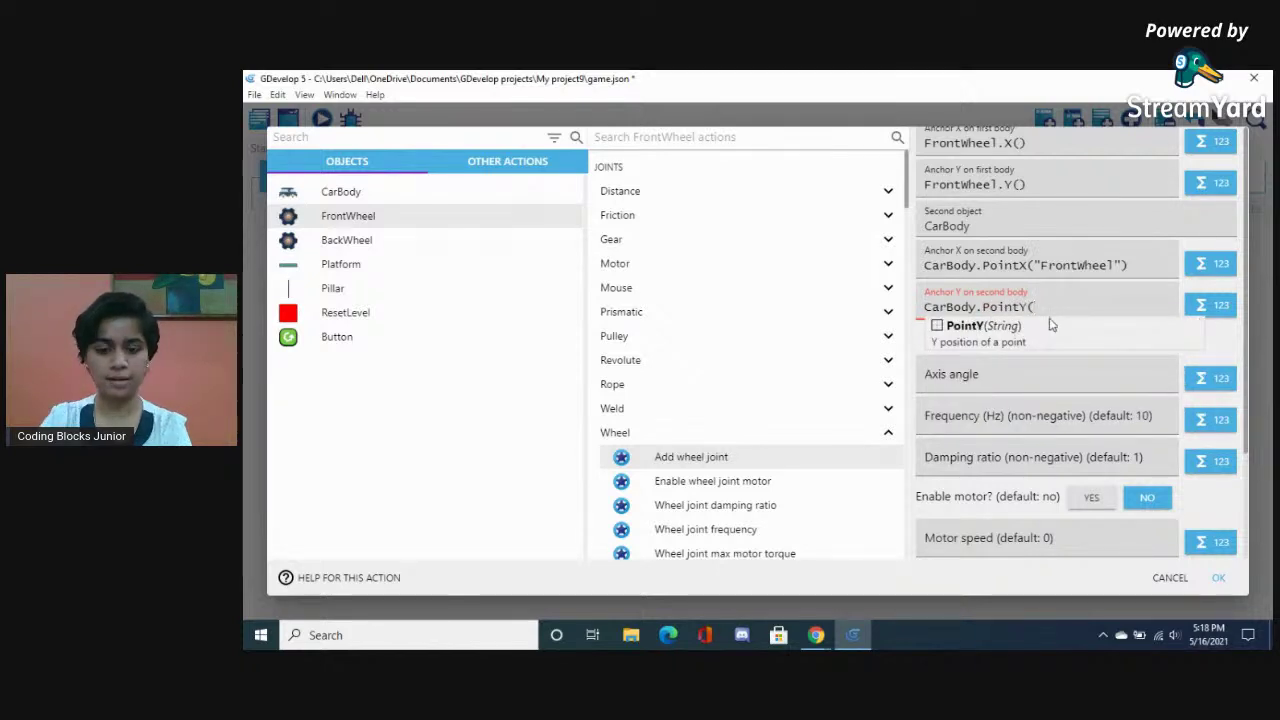
pyautogui.write('Front')
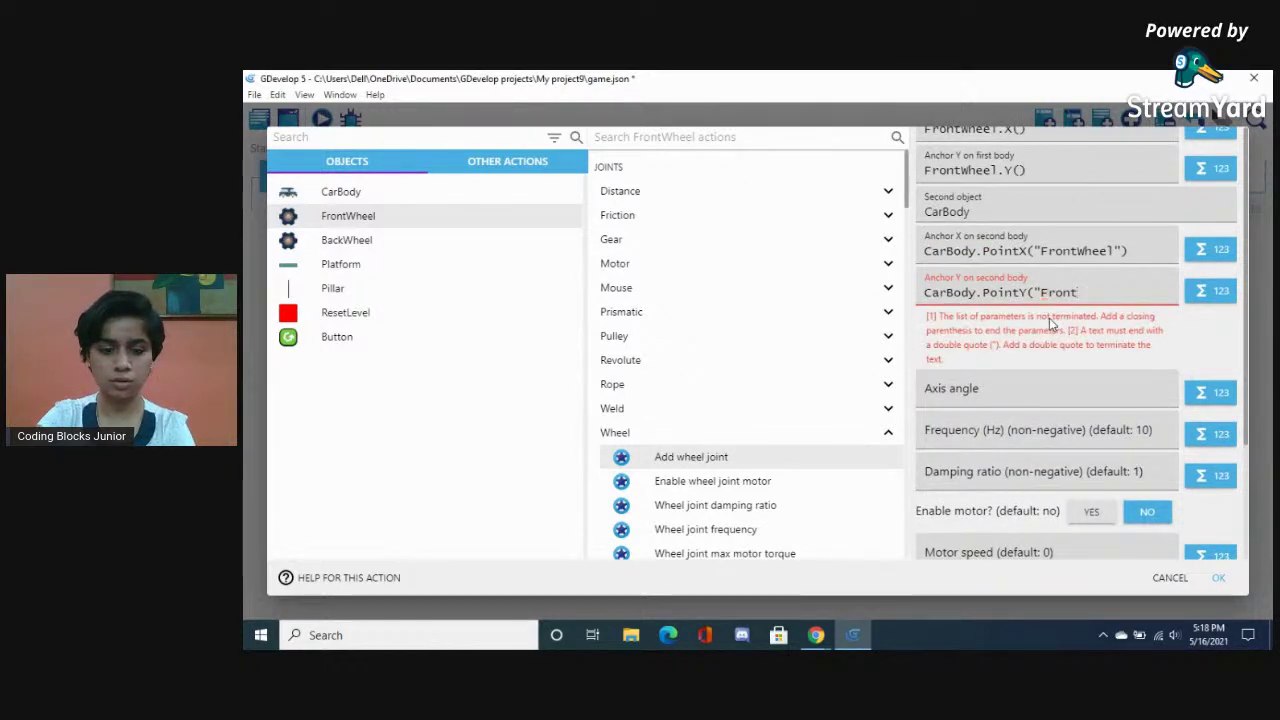
pyautogui.write('Wheel"')
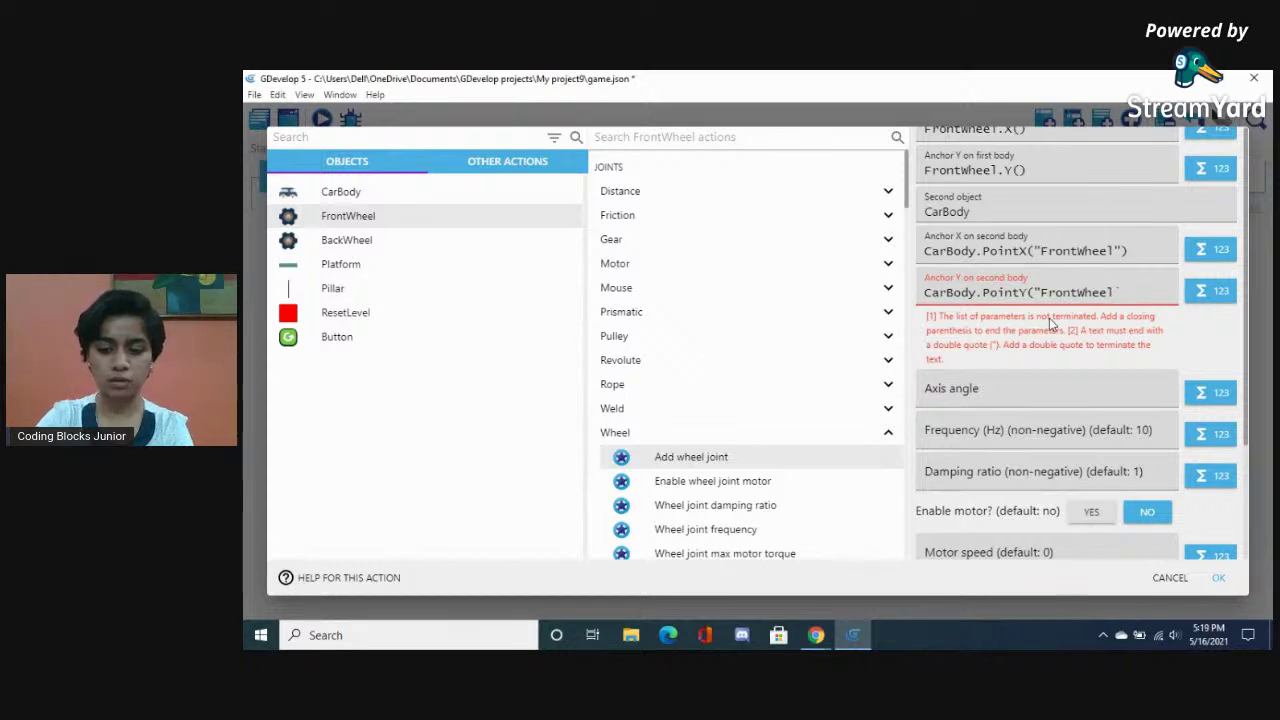
pyautogui.write(')')
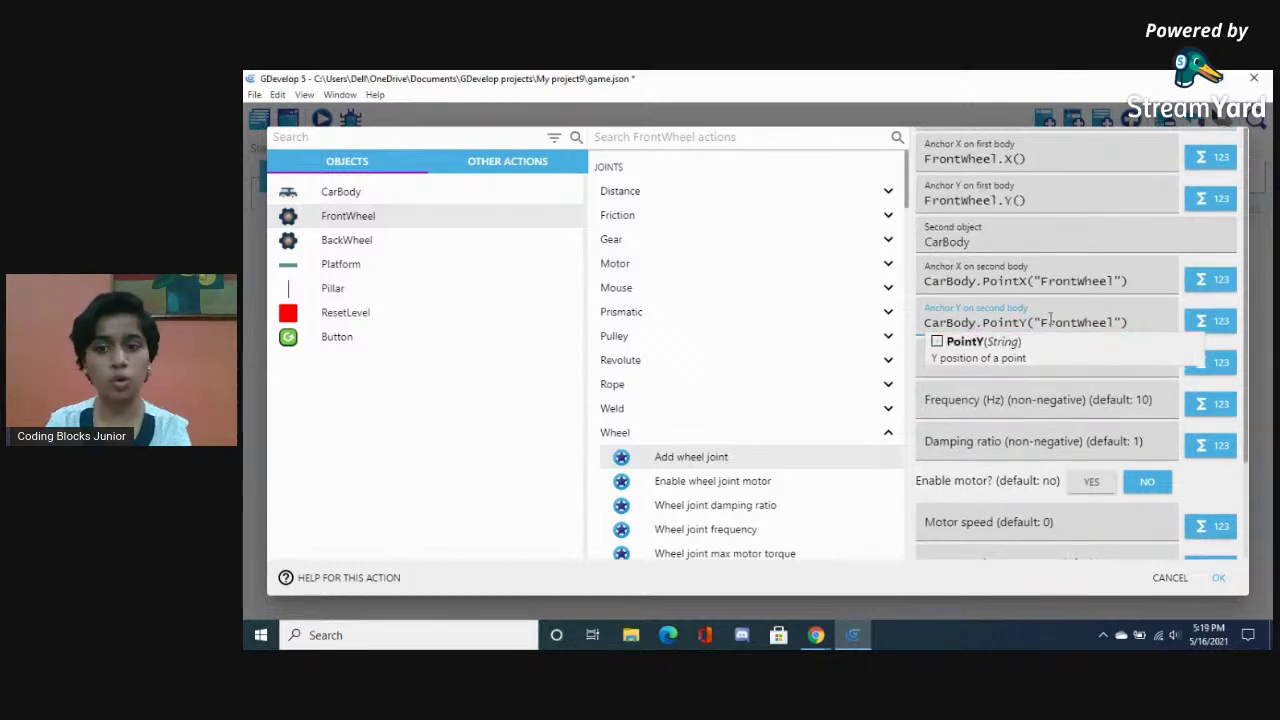
# Confirm the FrontWheel wheel joint action, leaving the axis angle empty and the remaining parameters at their defaults
pyautogui.click(966, 360)
pyautogui.scroll(-1, 1068, 438)
pyautogui.scroll(-2, 1068, 438)
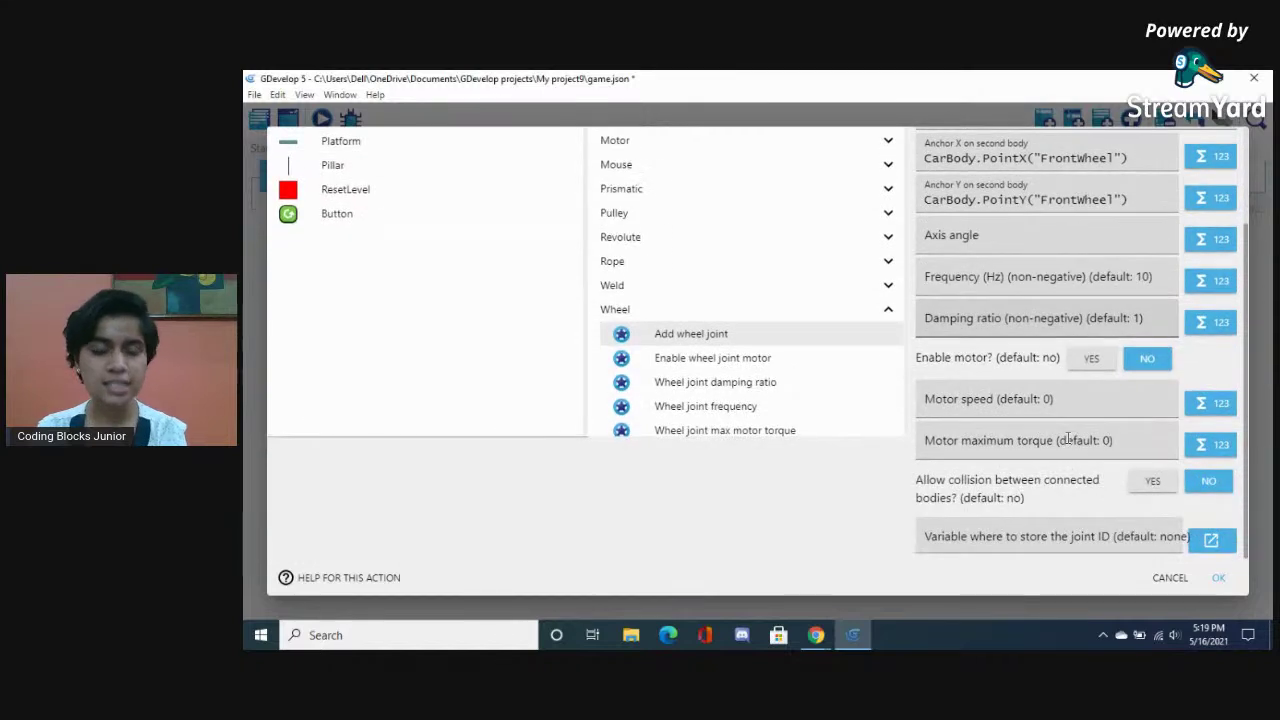
pyautogui.click(1218, 580)
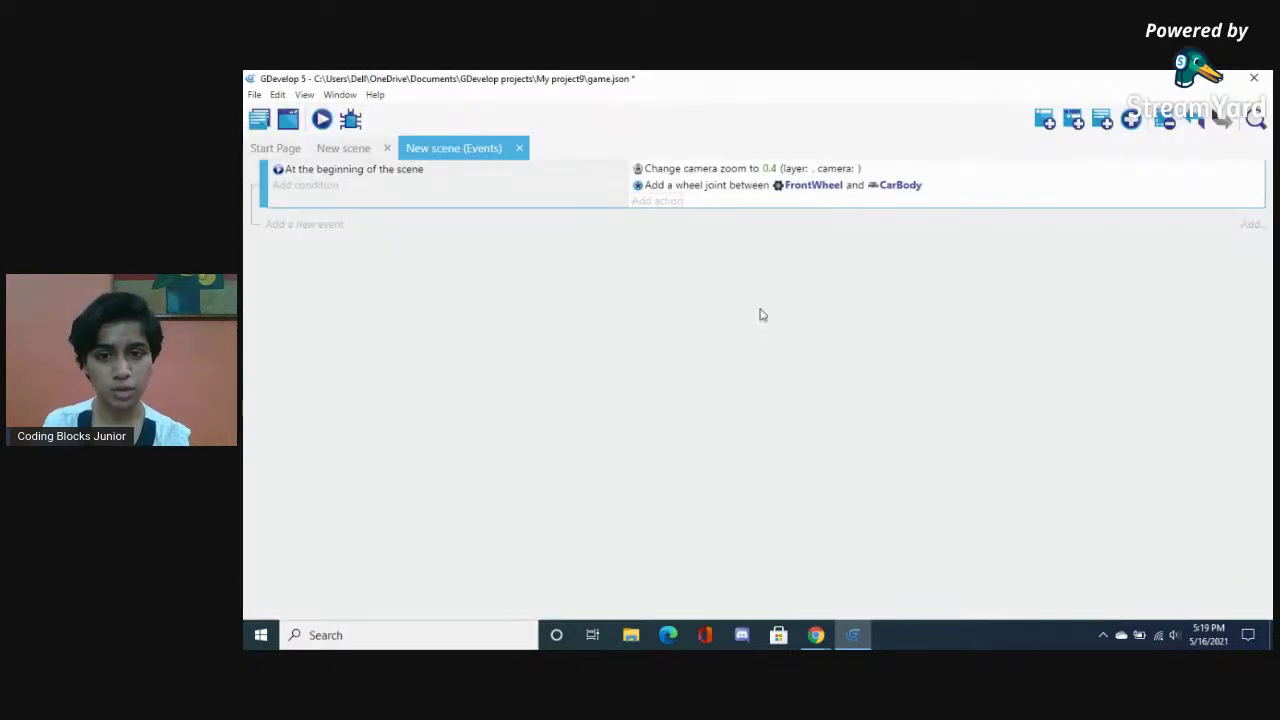
# Start an "Add wheel joint" action for BackWheel in the scene-start event
pyautogui.click(658, 201)
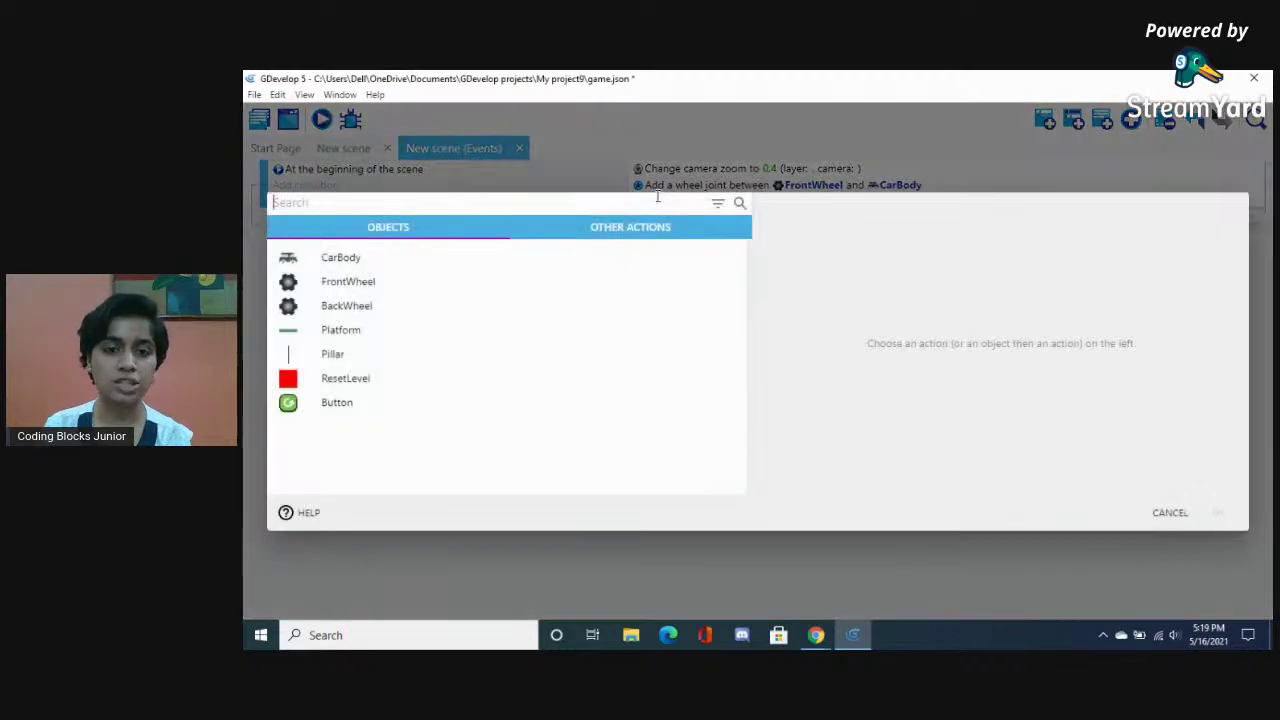
pyautogui.click(381, 305)
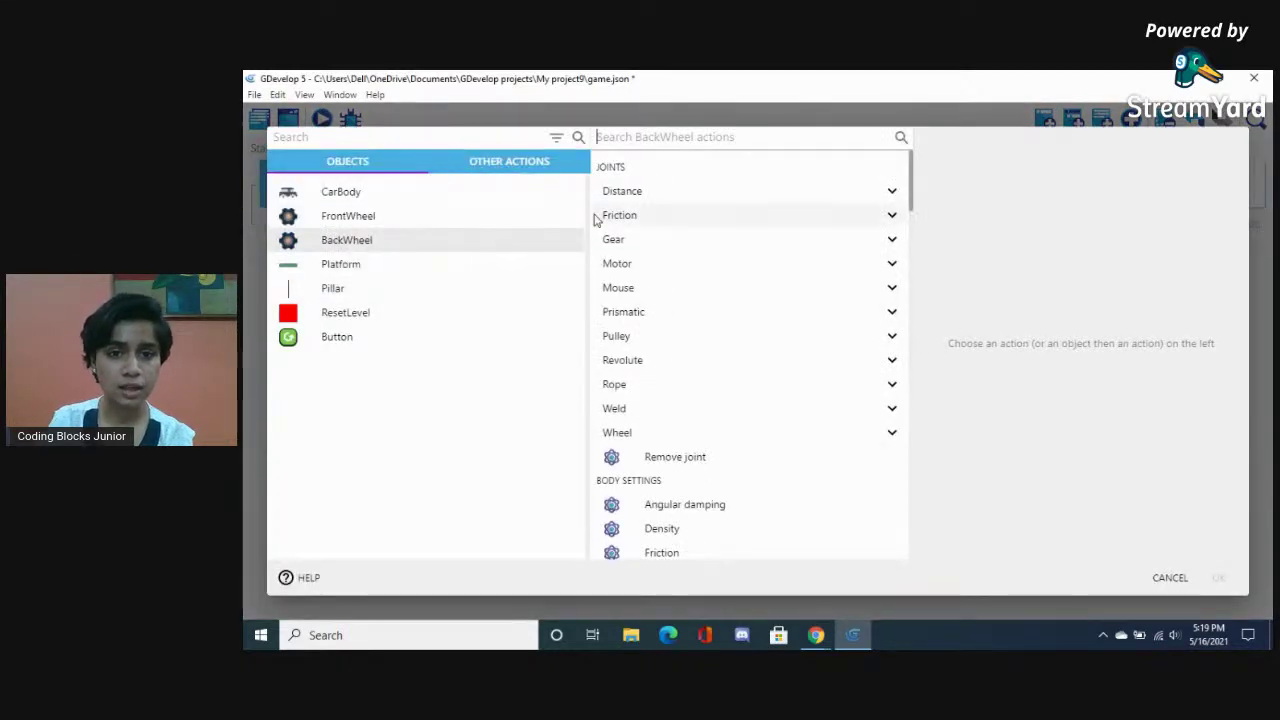
pyautogui.click(652, 433)
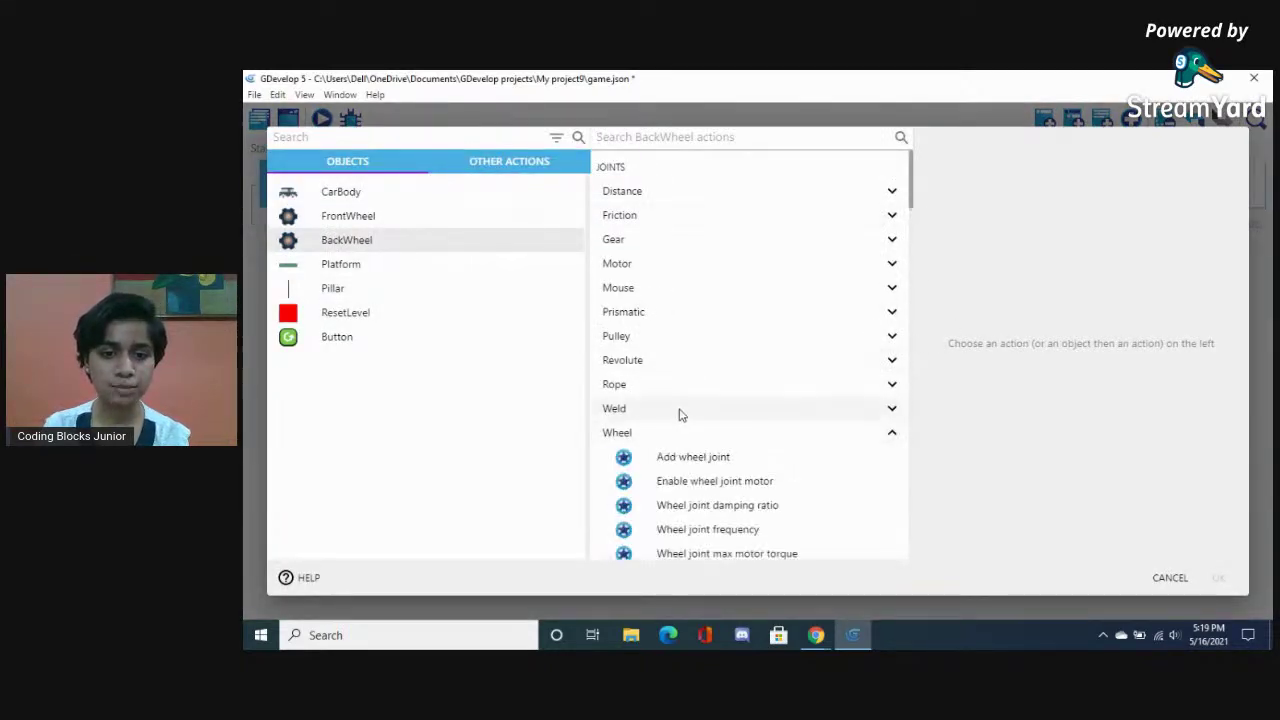
pyautogui.click(662, 458)
# Set the BackWheel joint's first-body anchors to BackWheel.X() for X and BackWheel.Y() for Y
pyautogui.click(952, 158)
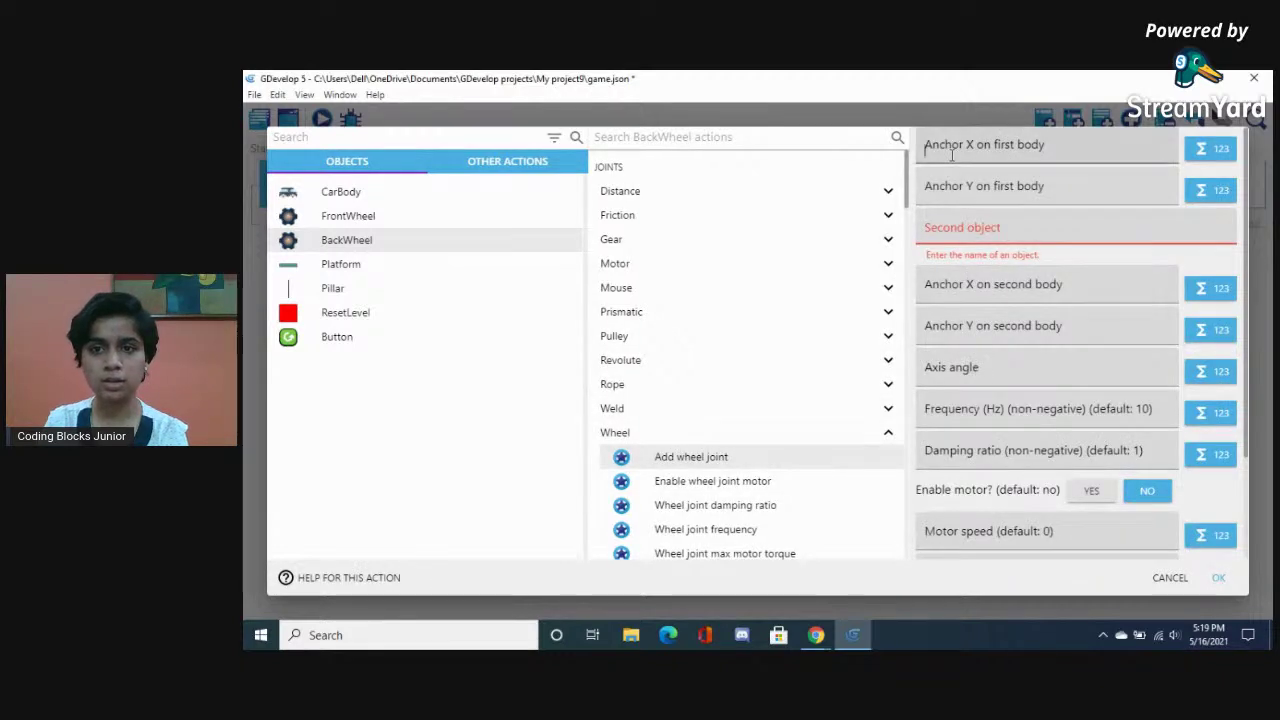
pyautogui.write('BackWhe')
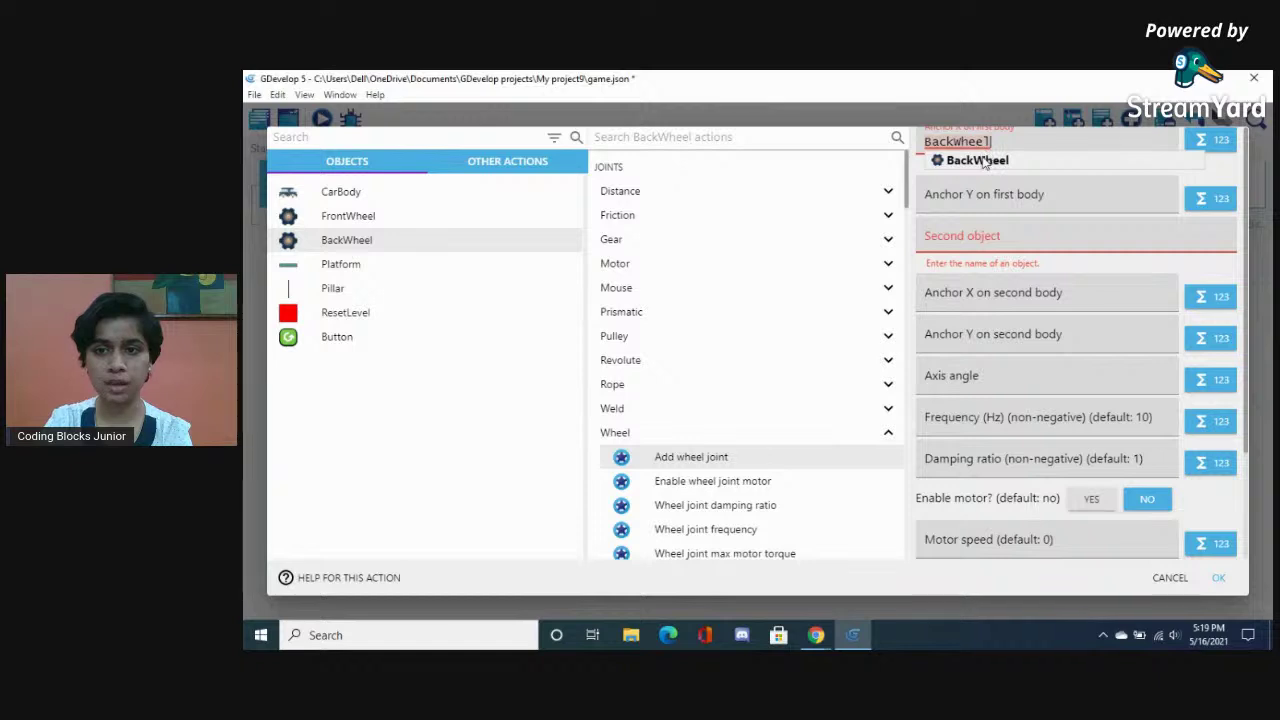
pyautogui.write('el.X(')
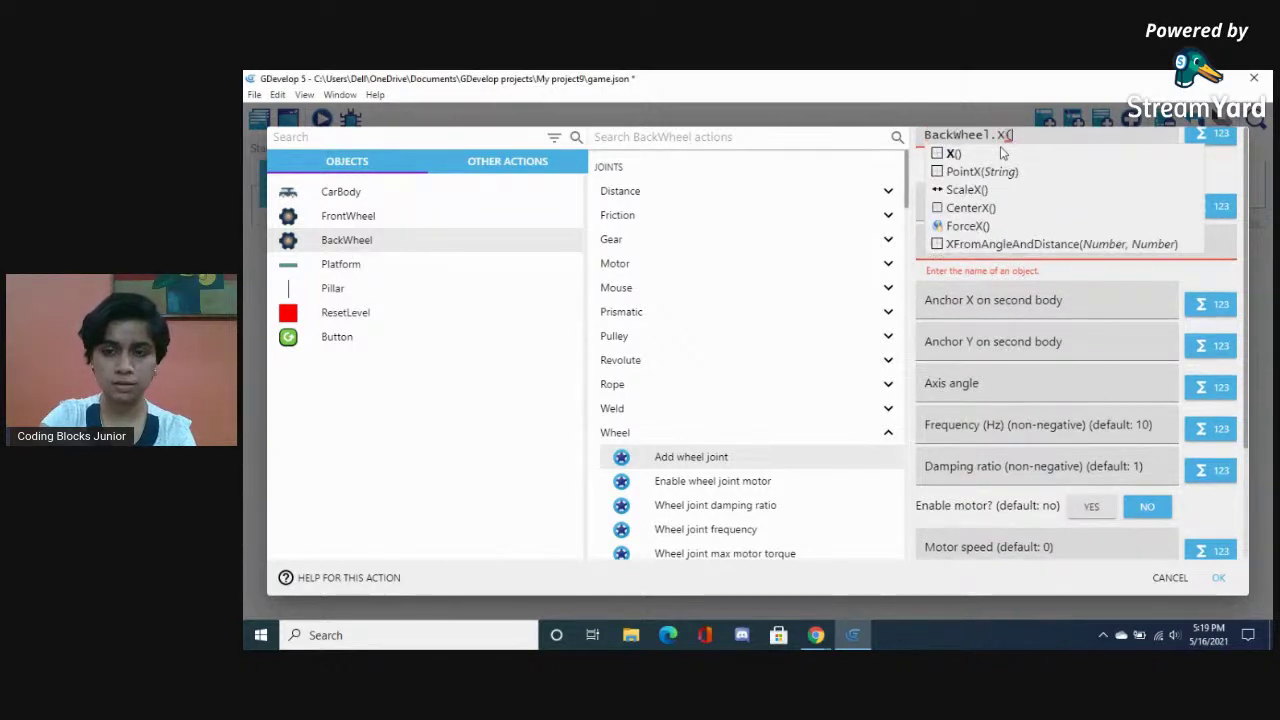
pyautogui.press('Return')
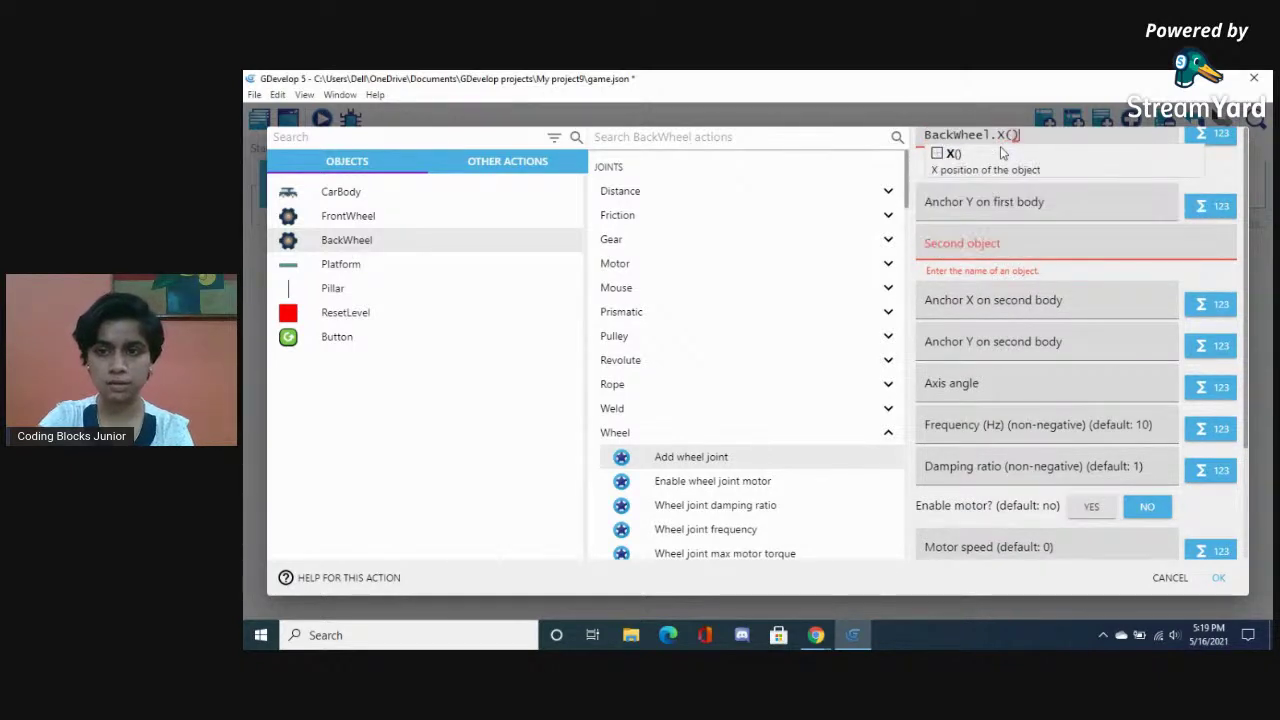
pyautogui.click(932, 194)
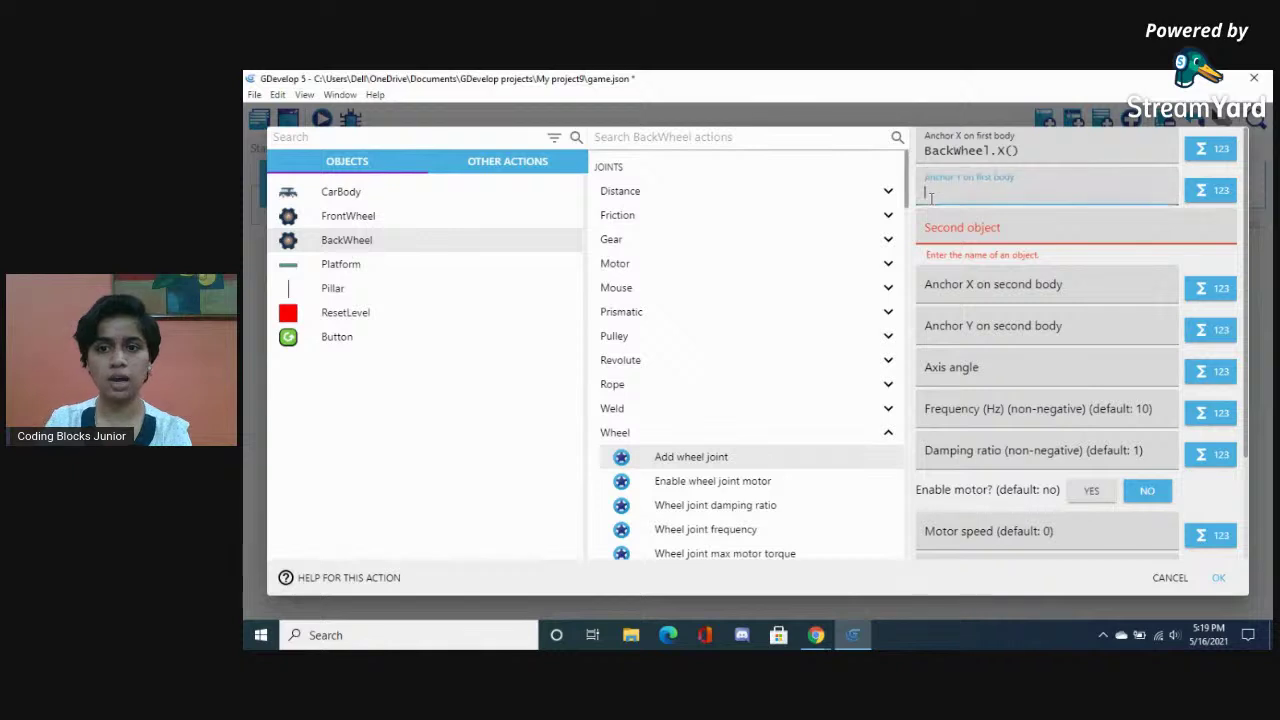
pyautogui.write('BackWheel')
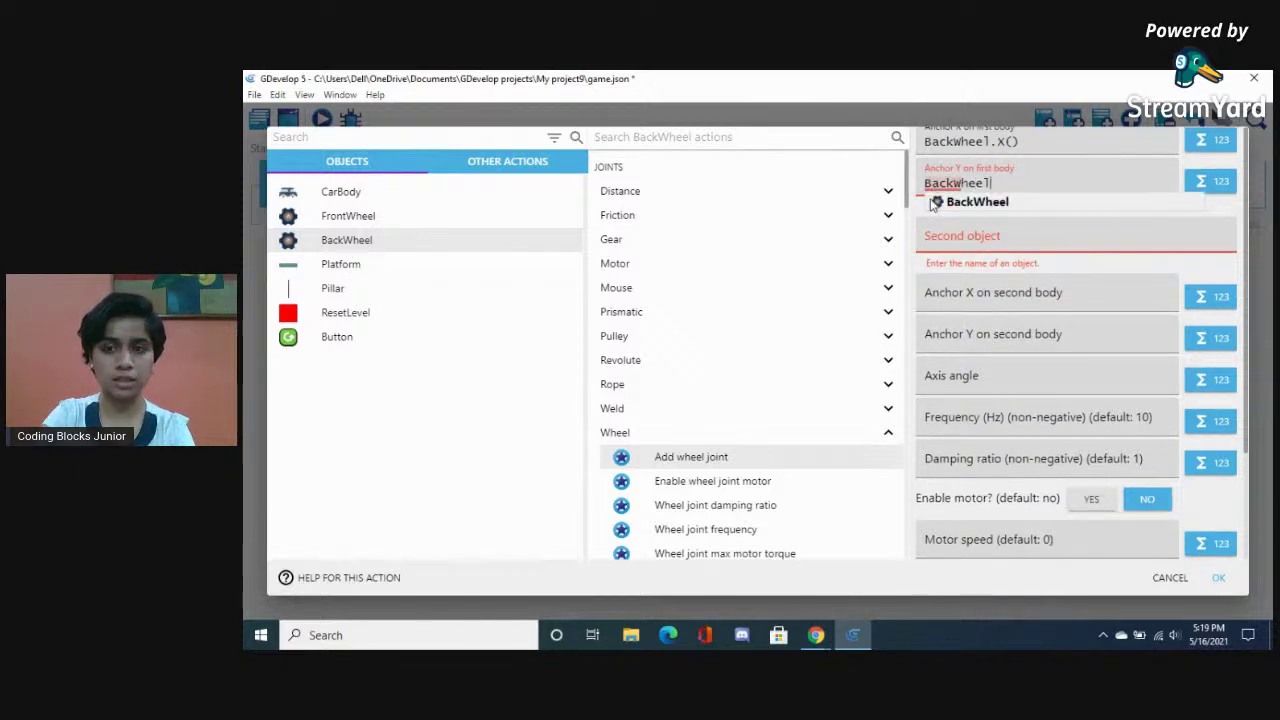
pyautogui.write('.Y()')
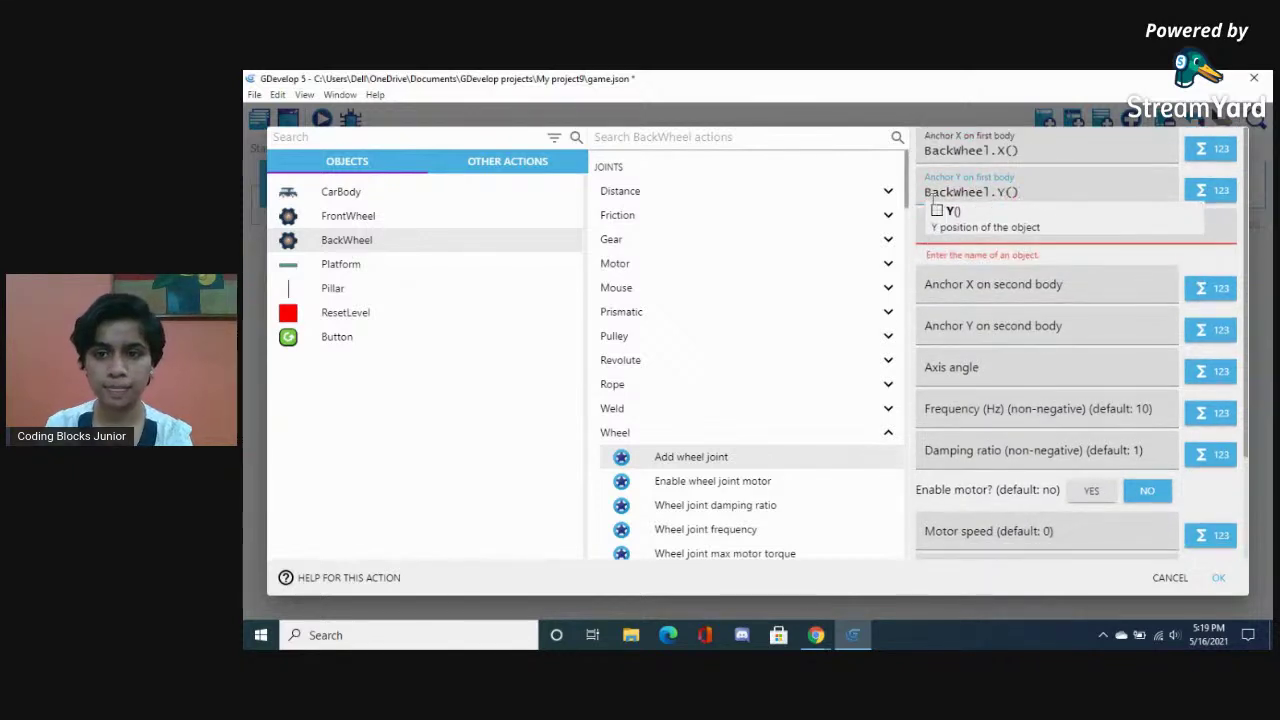
# Choose CarBody as the BackWheel joint's second object and set its X anchor to CarBody.PointX("BackWheel")
pyautogui.click(972, 230)
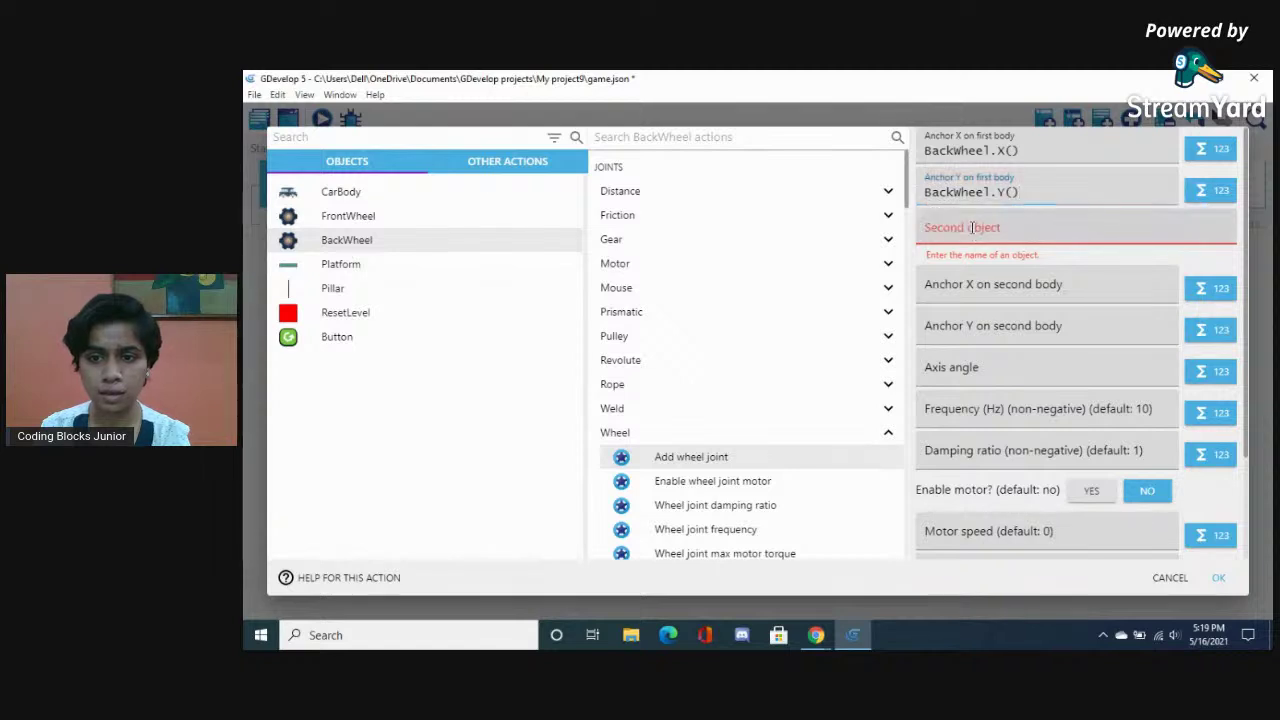
pyautogui.click(957, 231)
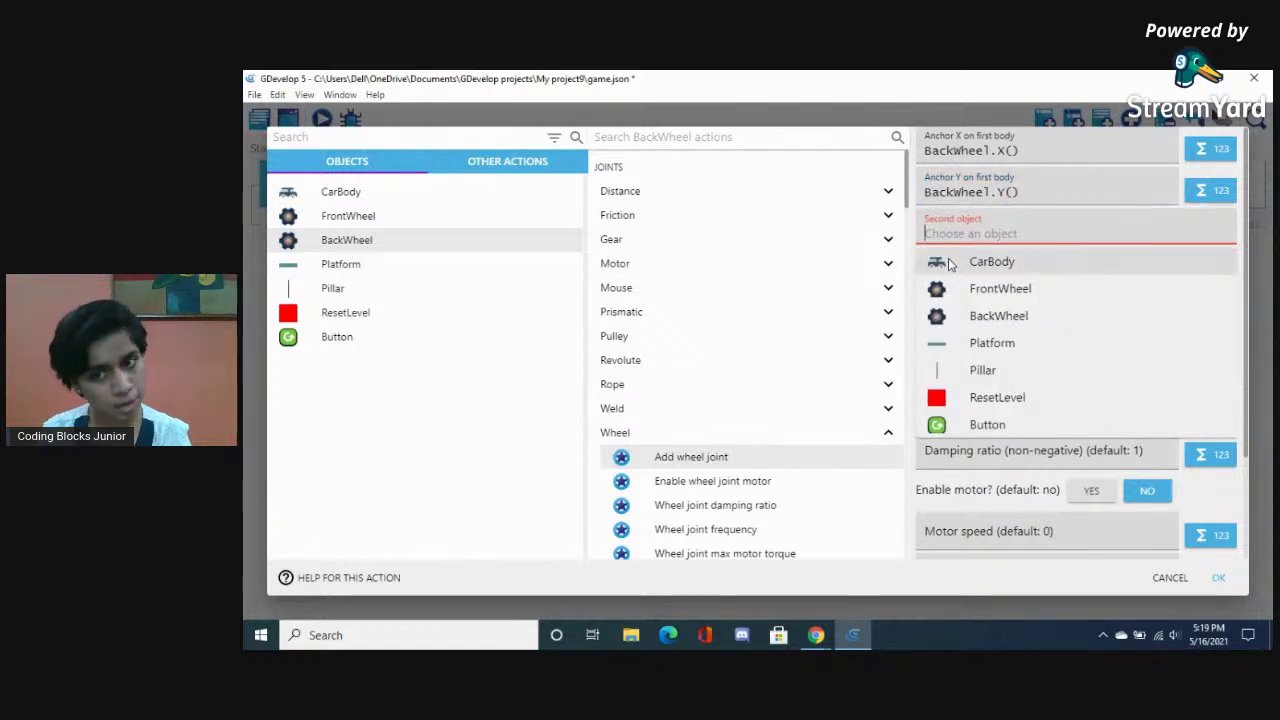
pyautogui.click(968, 262)
pyautogui.click(965, 280)
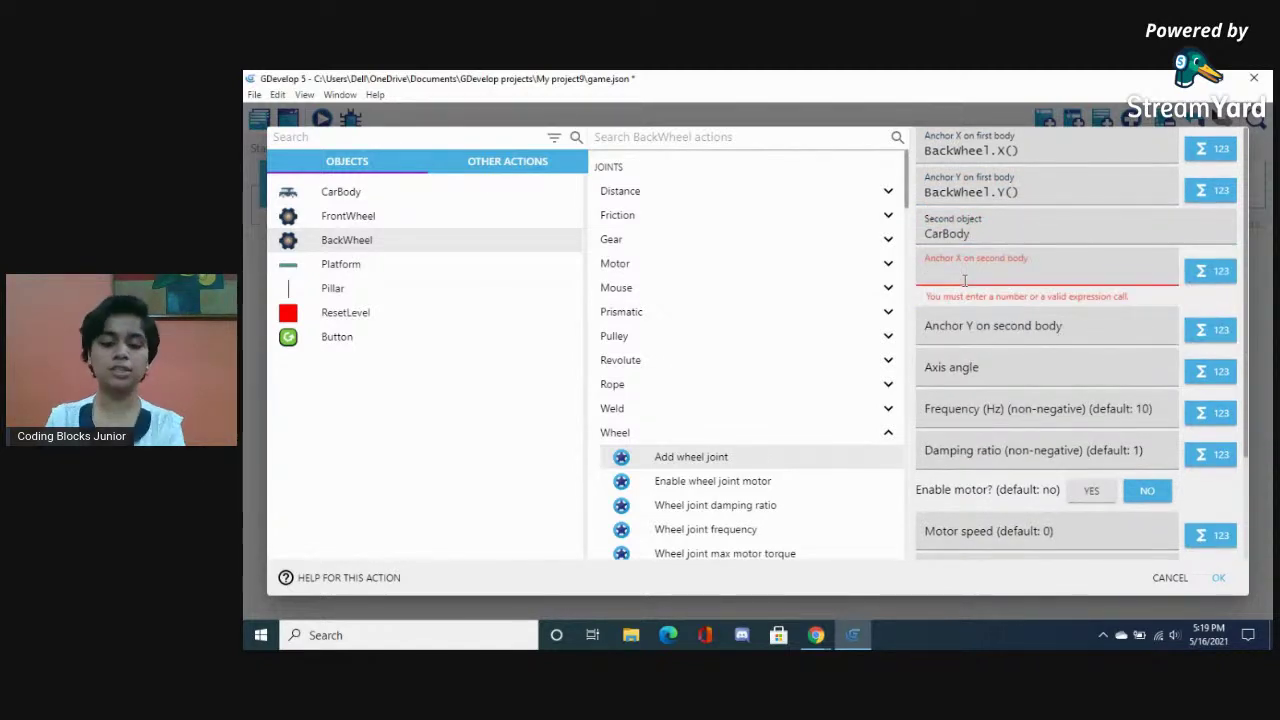
pyautogui.write('CarB')
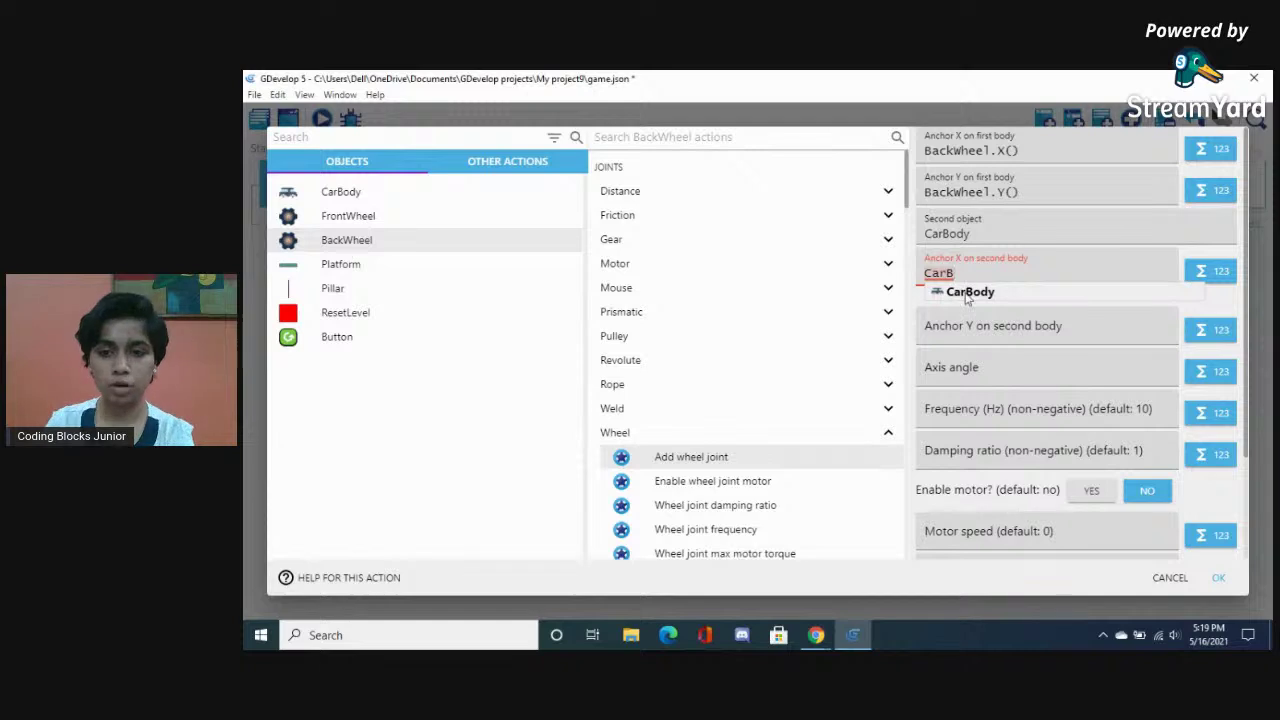
pyautogui.click(964, 293)
pyautogui.write('Point')
pyautogui.click(962, 286)
pyautogui.write('"BackWh')
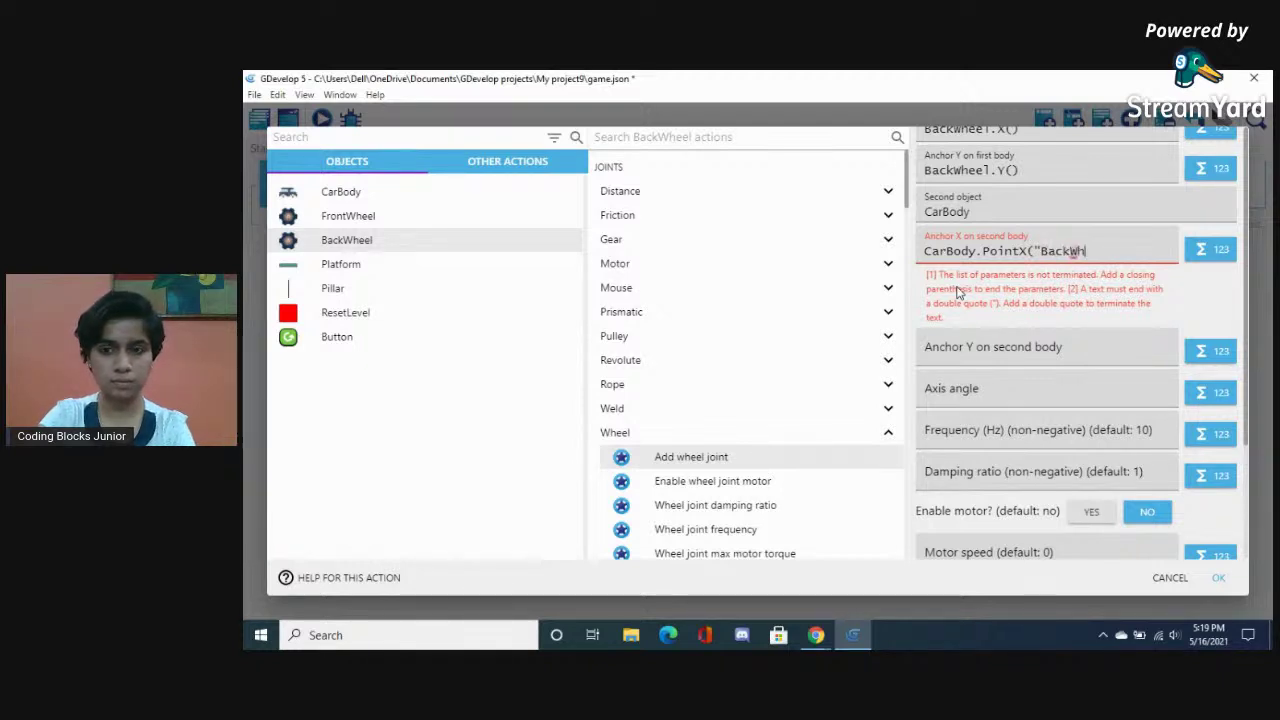
pyautogui.write('eel")')
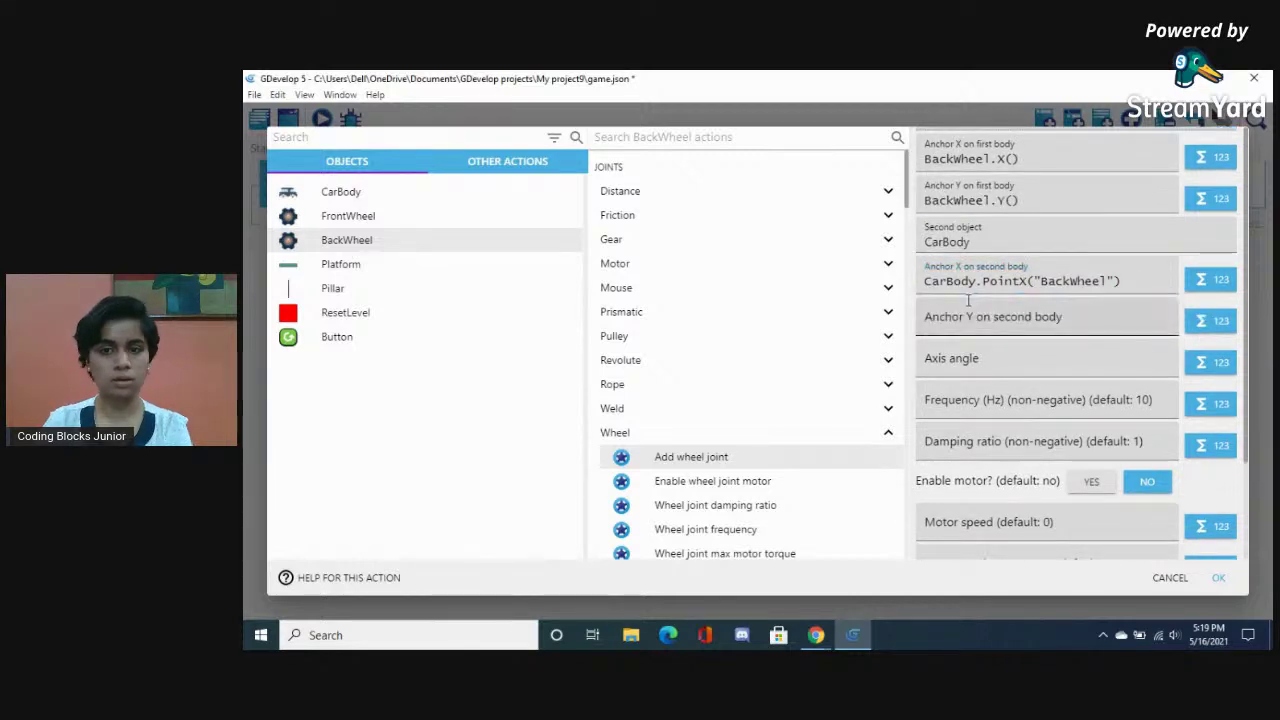
# Set the second body's Y anchor to CarBody.PointY("BackWheel") and confirm the BackWheel joint action
pyautogui.click(937, 316)
pyautogui.write('CarBody.')
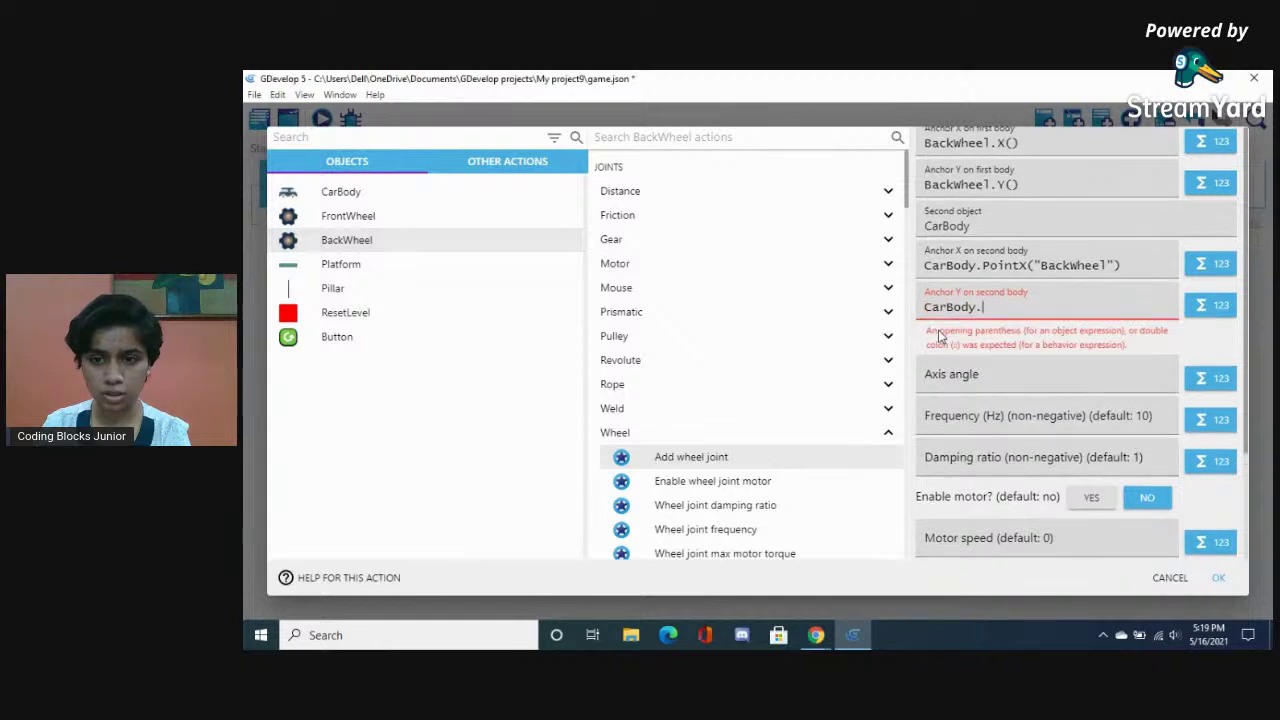
pyautogui.write('Poi')
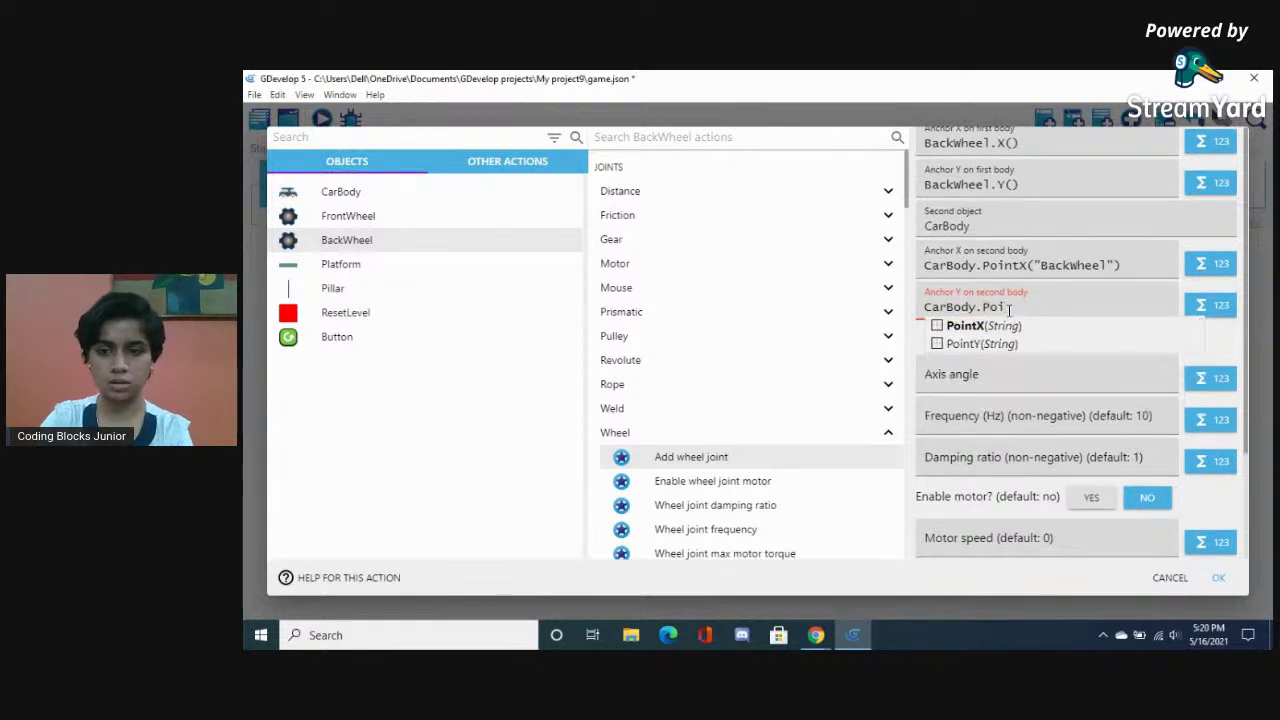
pyautogui.write('ntY("')
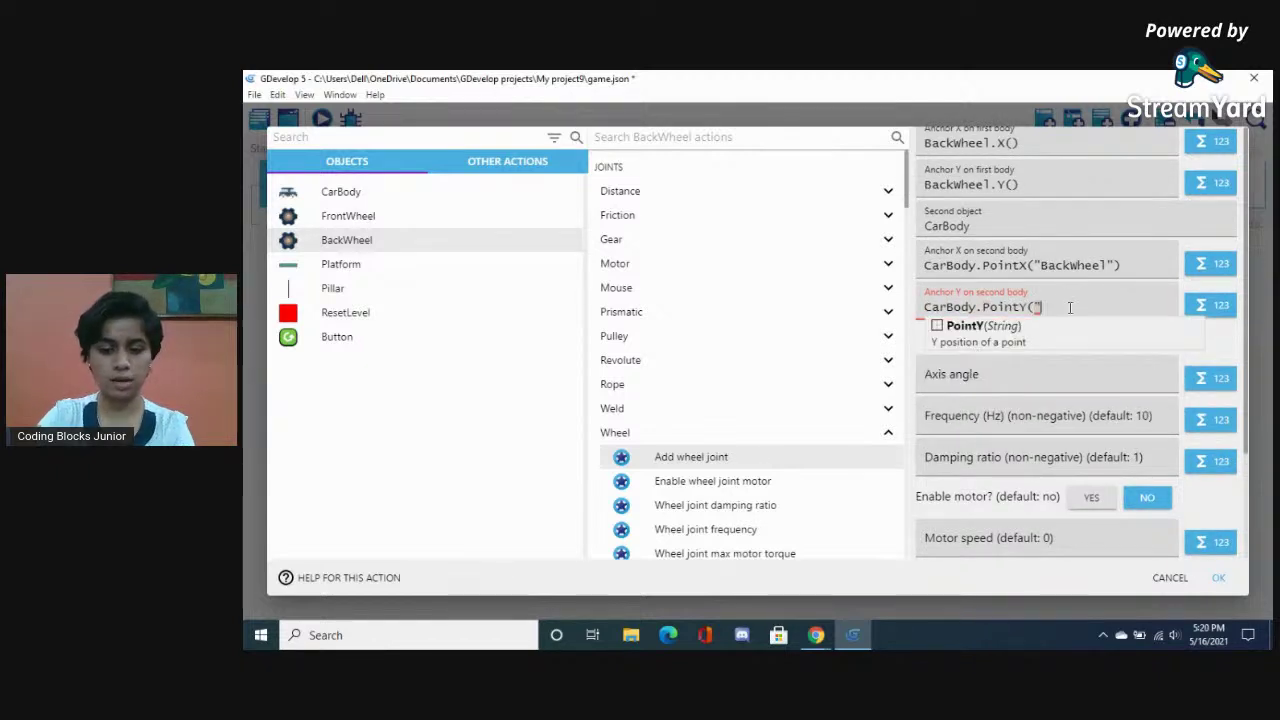
pyautogui.write('BackWheel')
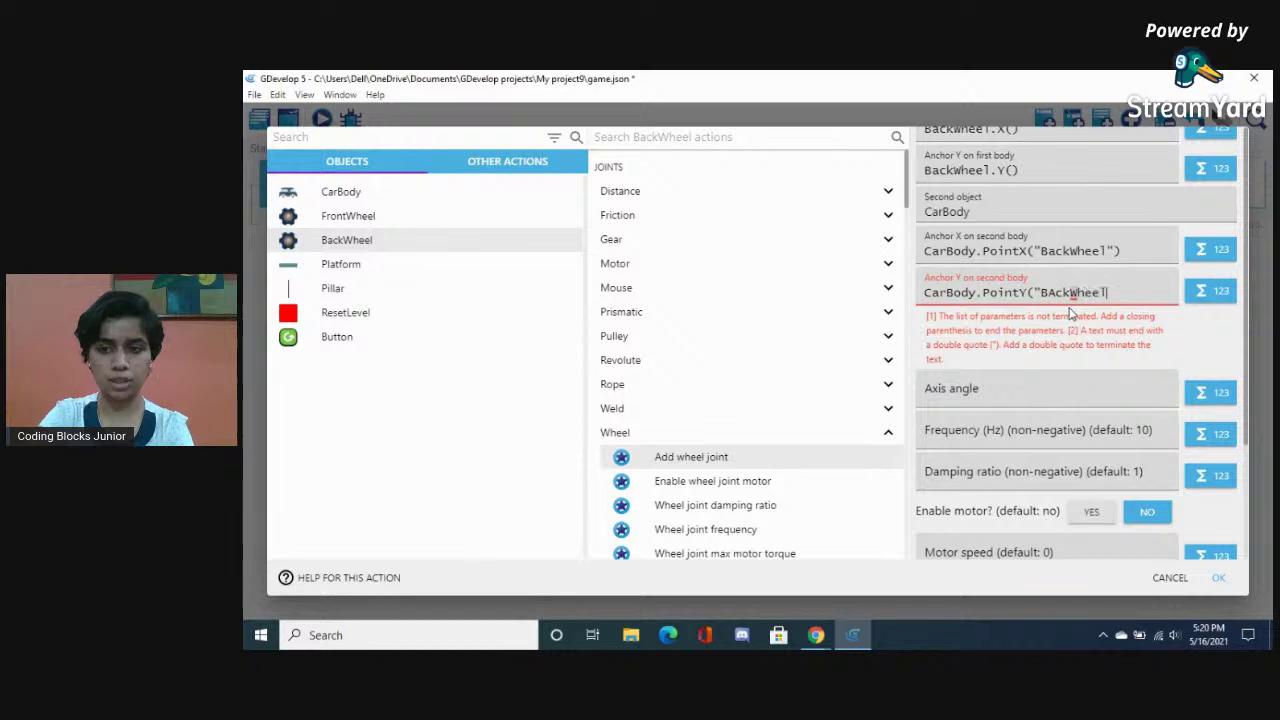
pyautogui.click(1056, 295)
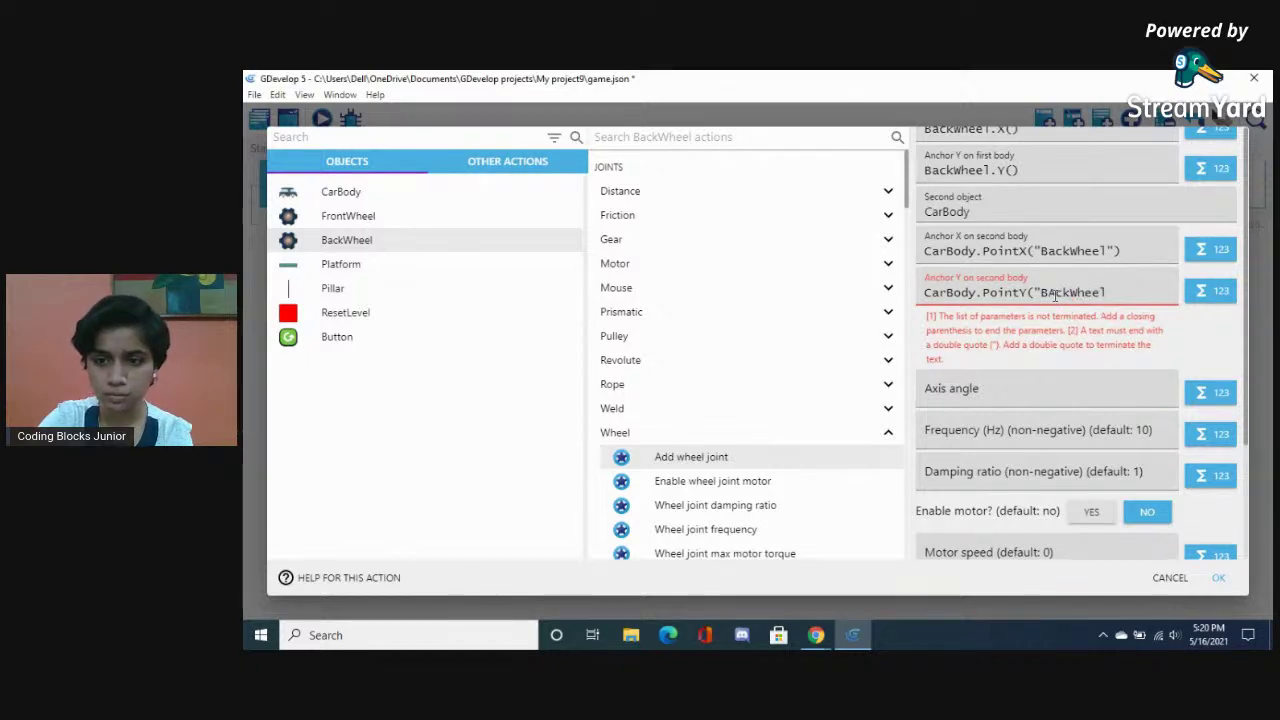
pyautogui.press('BackSpace')
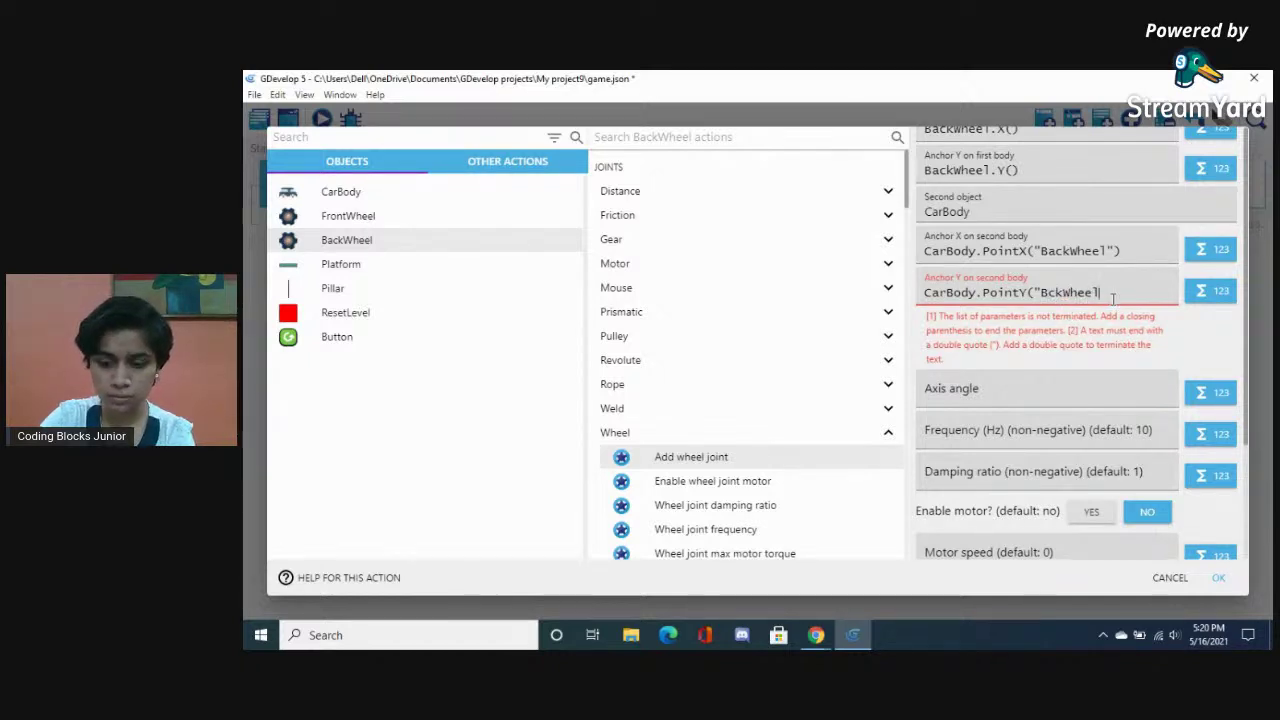
pyautogui.write(')')
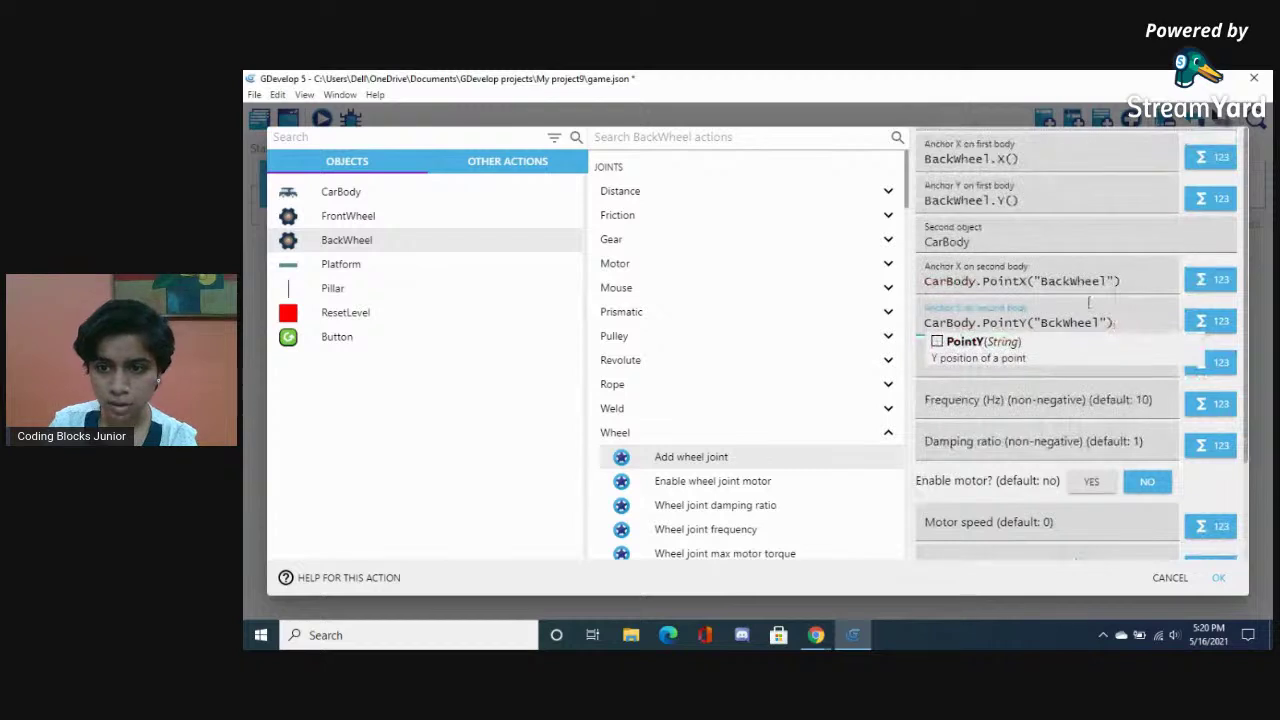
pyautogui.click(1049, 322)
pyautogui.write('a')
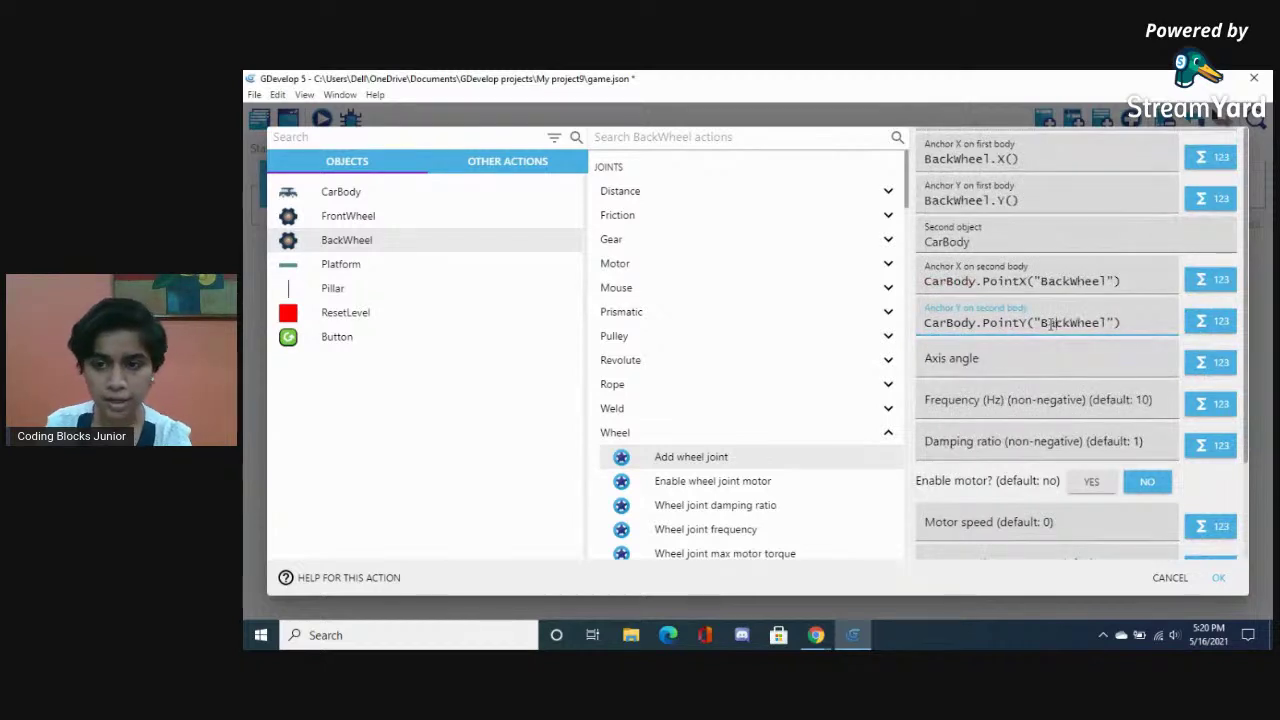
pyautogui.click(1215, 578)
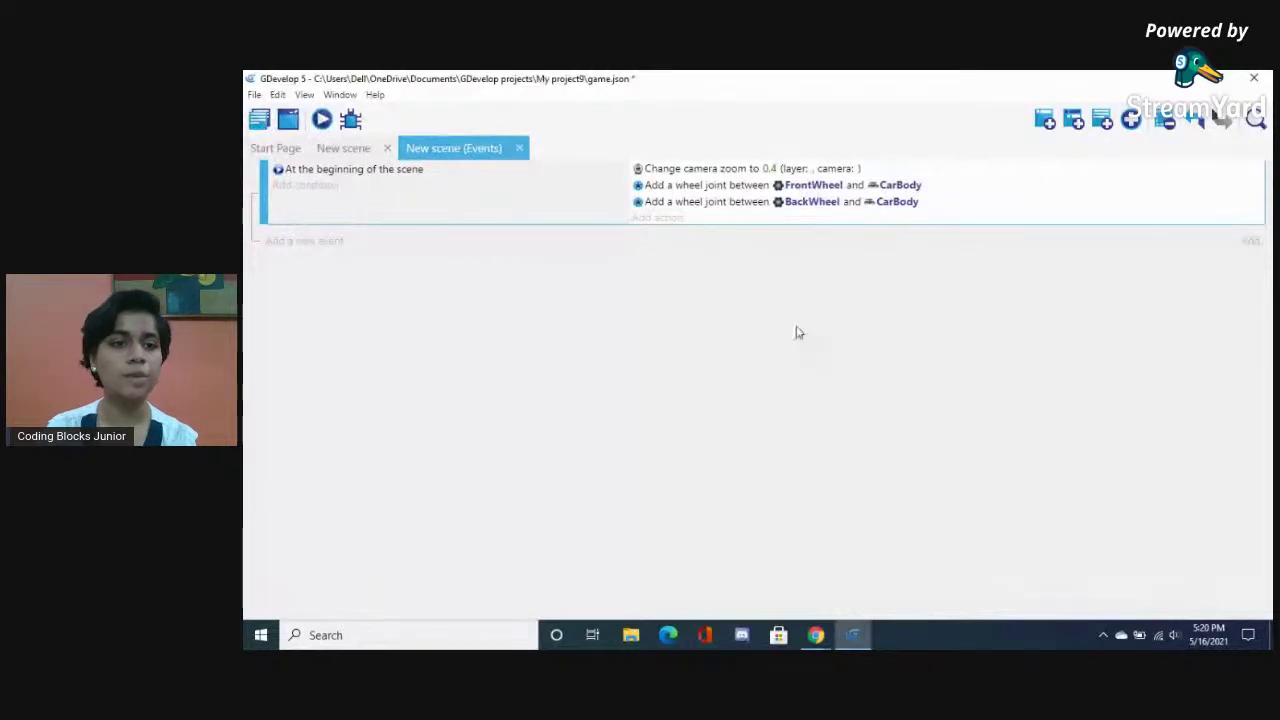
pyautogui.click(343, 148)
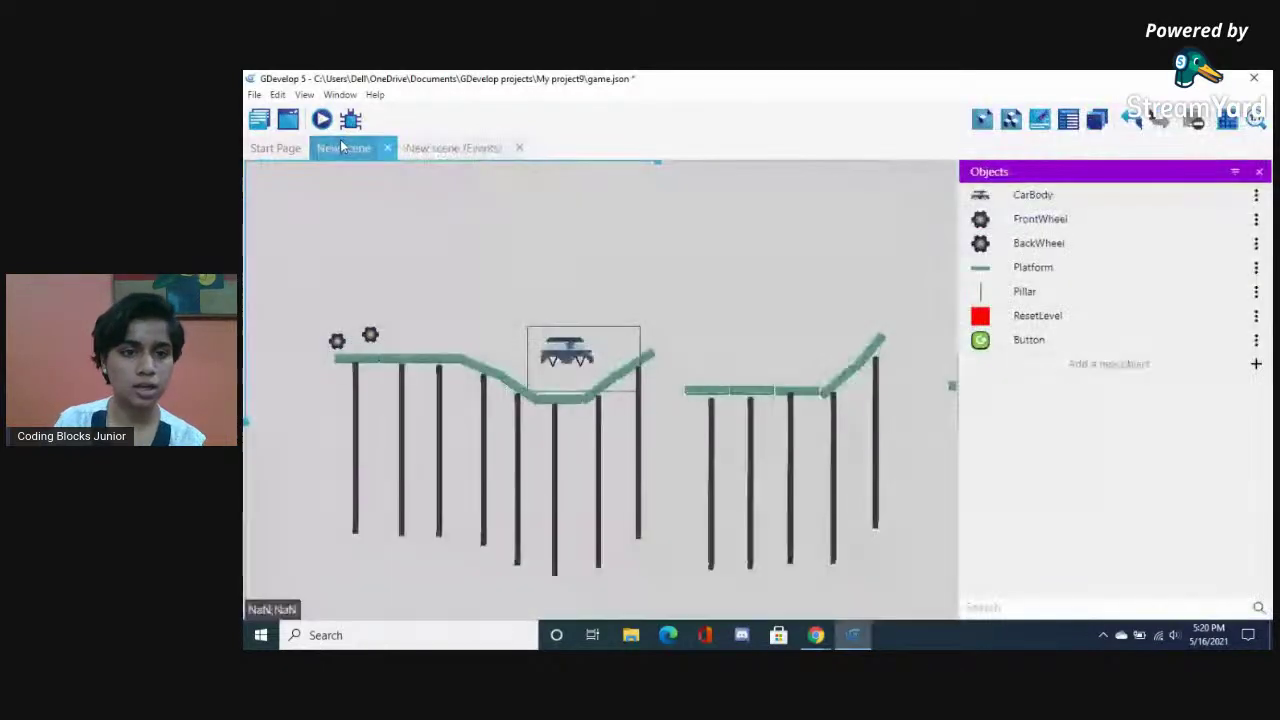
pyautogui.click(430, 152)
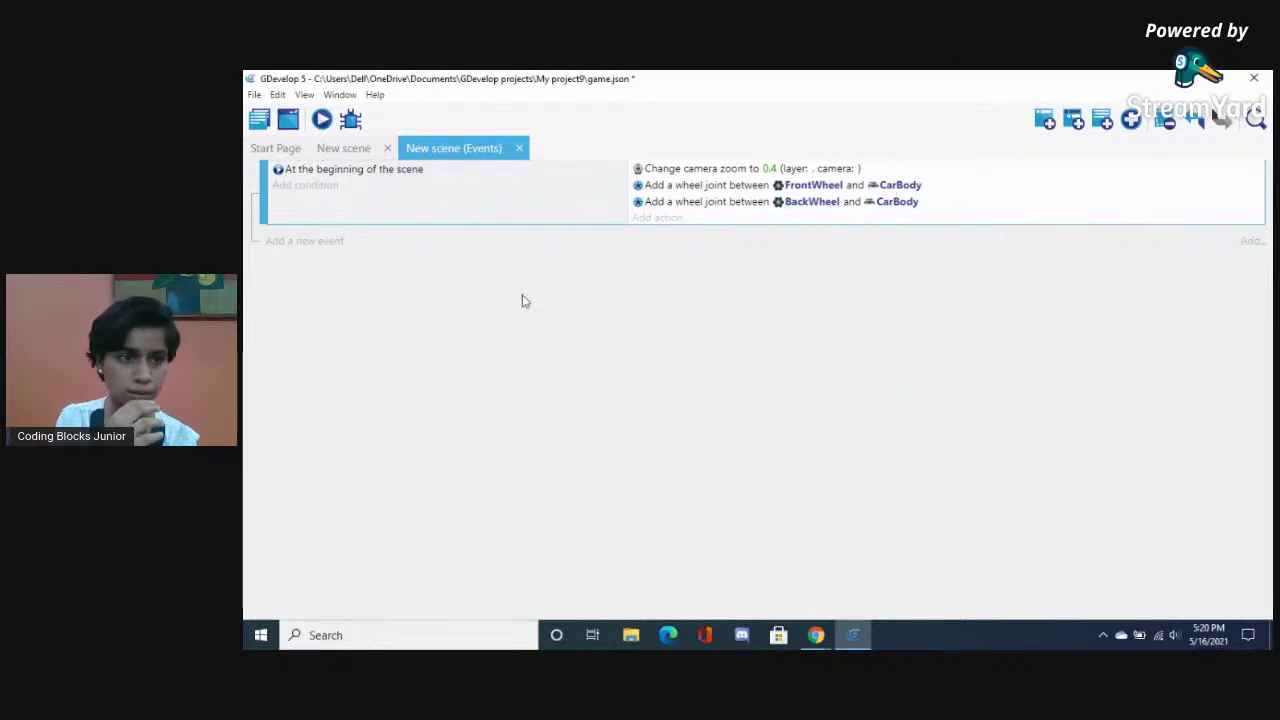
# Add a new event without conditions and start a "Camera center X position" action in it
pyautogui.click(336, 242)
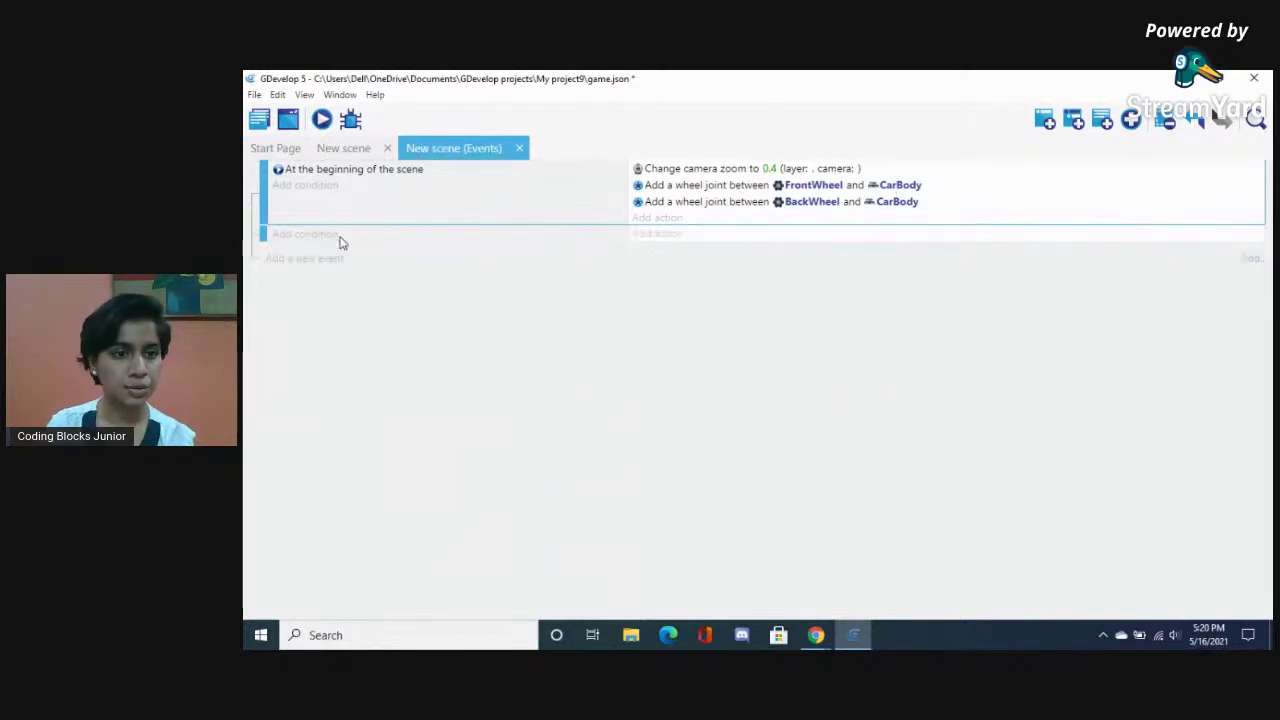
pyautogui.click(666, 232)
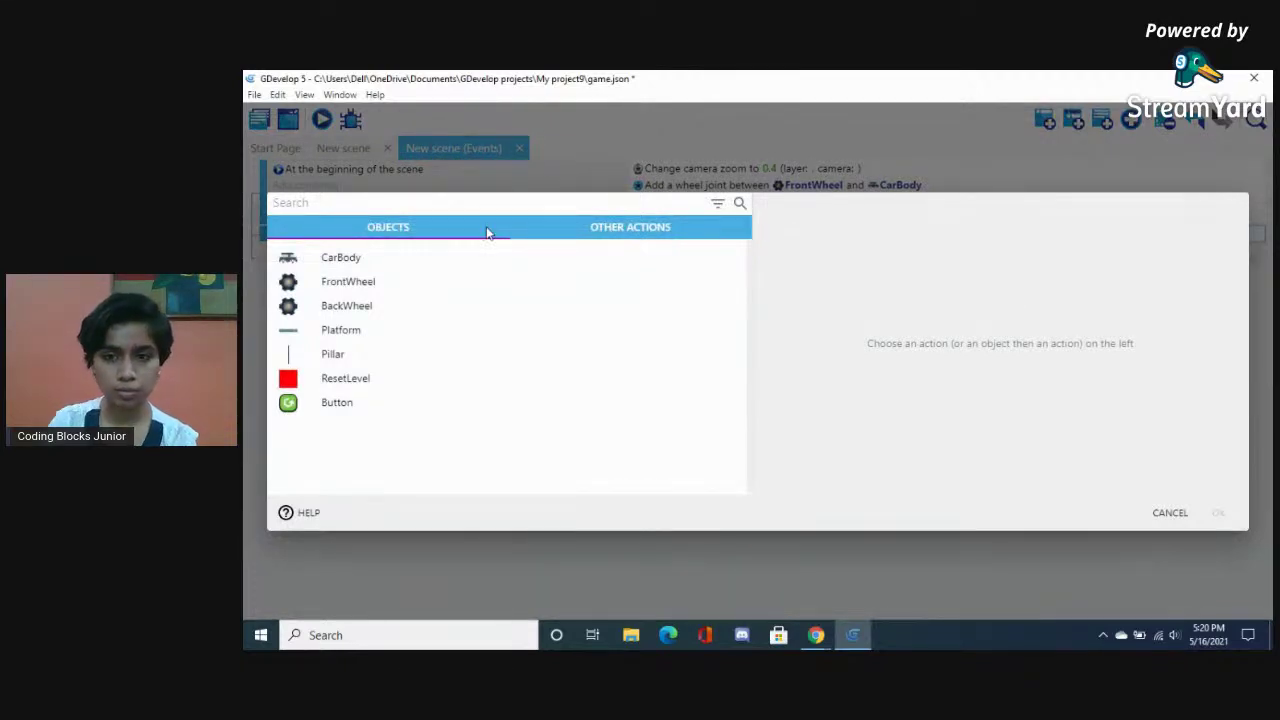
pyautogui.write('change the x')
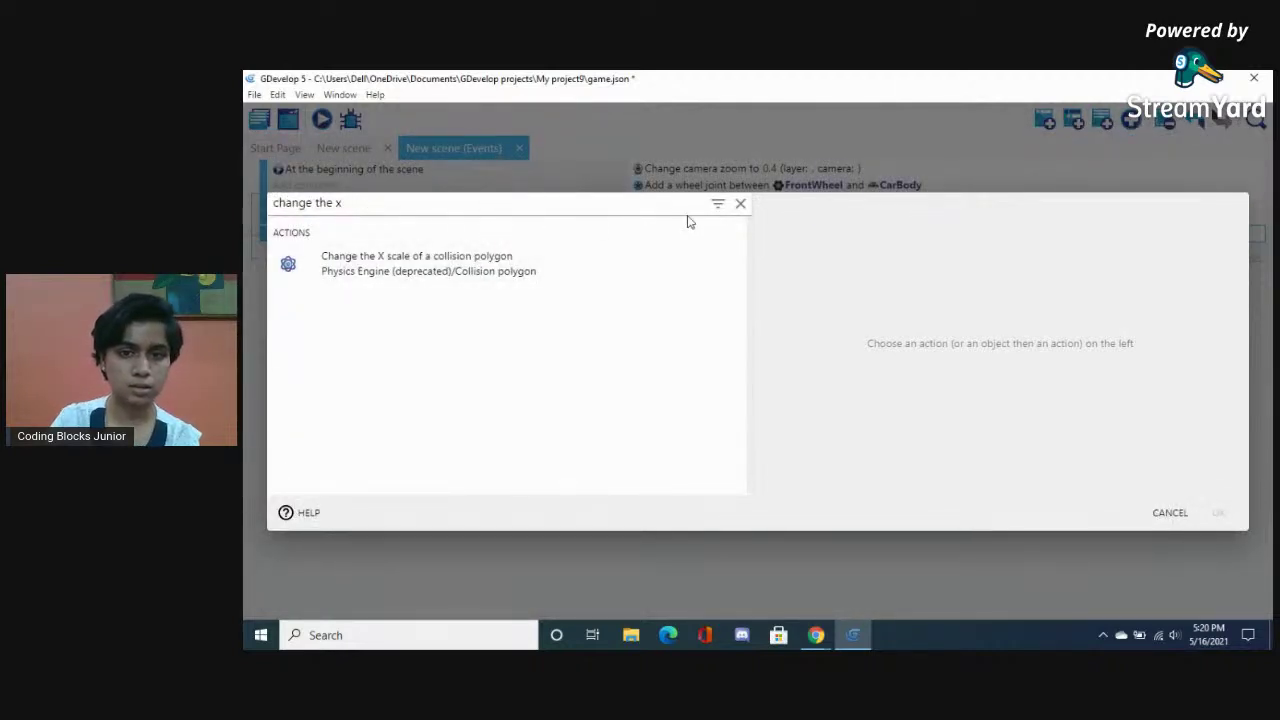
pyautogui.click(741, 204)
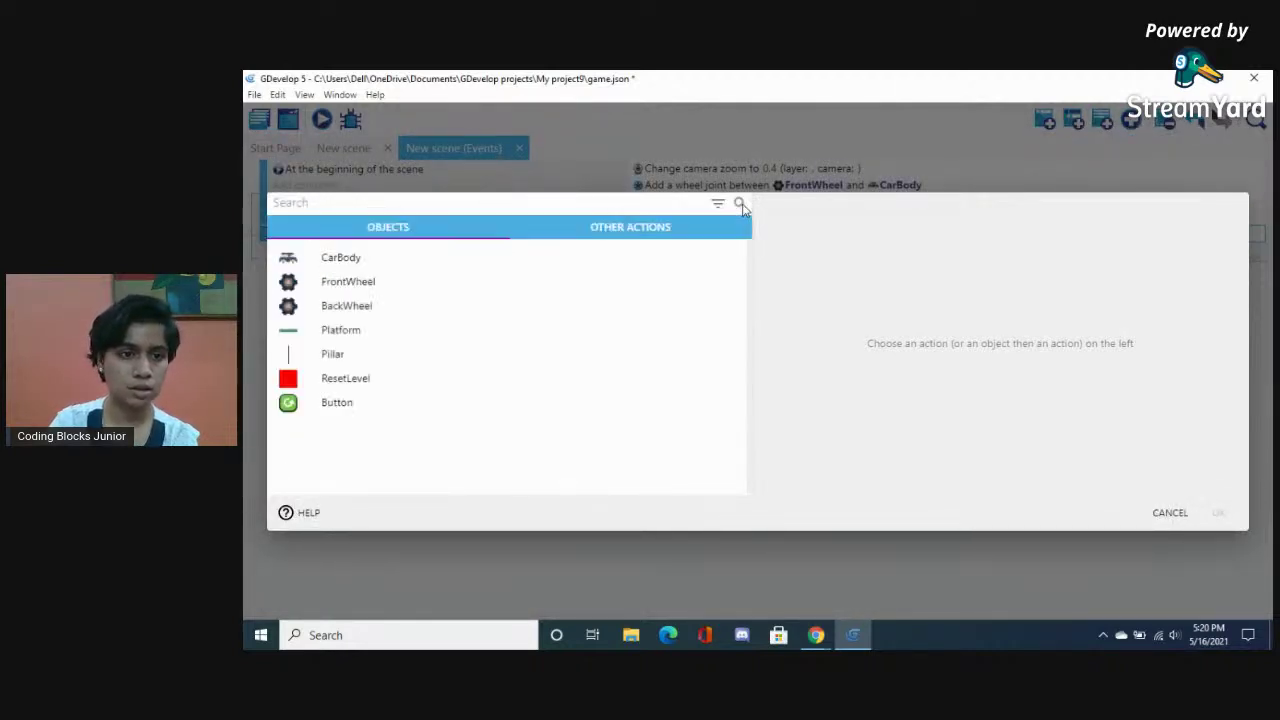
pyautogui.click(618, 228)
pyautogui.click(358, 341)
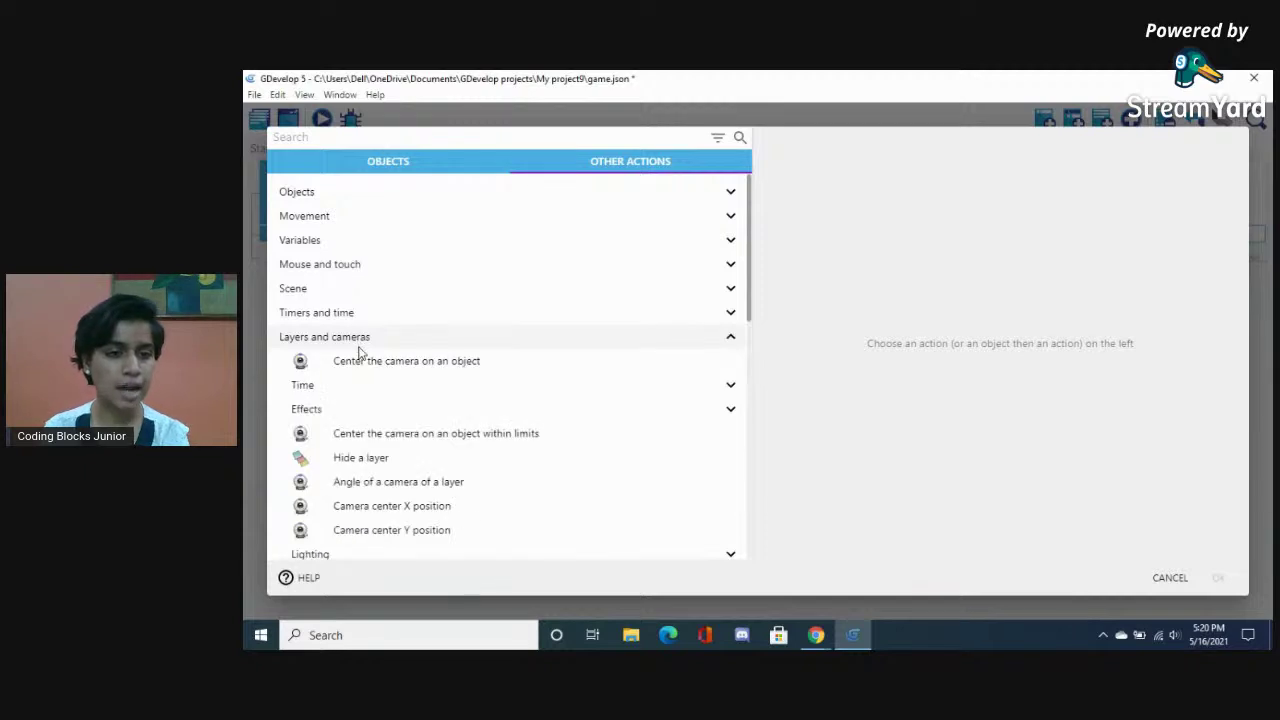
pyautogui.click(363, 507)
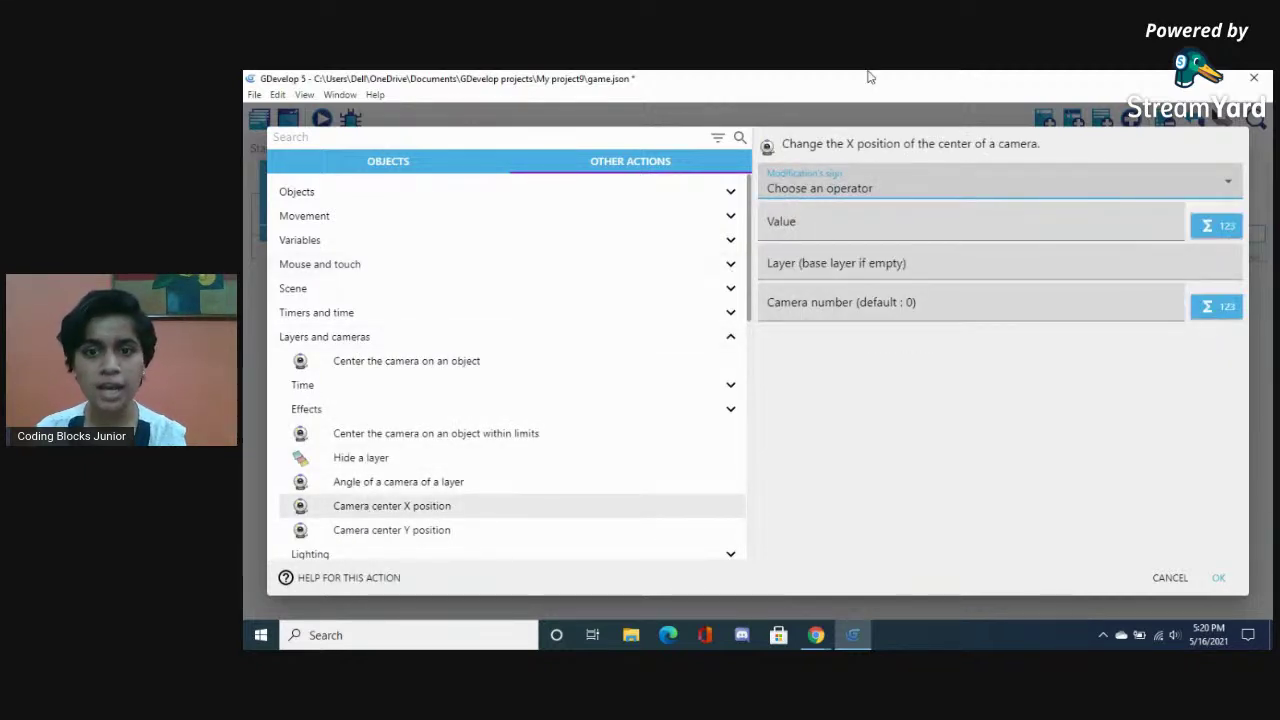
# Set the camera X position action's operator to "= (set to)" and begin its value expression with lerp(
pyautogui.click(805, 182)
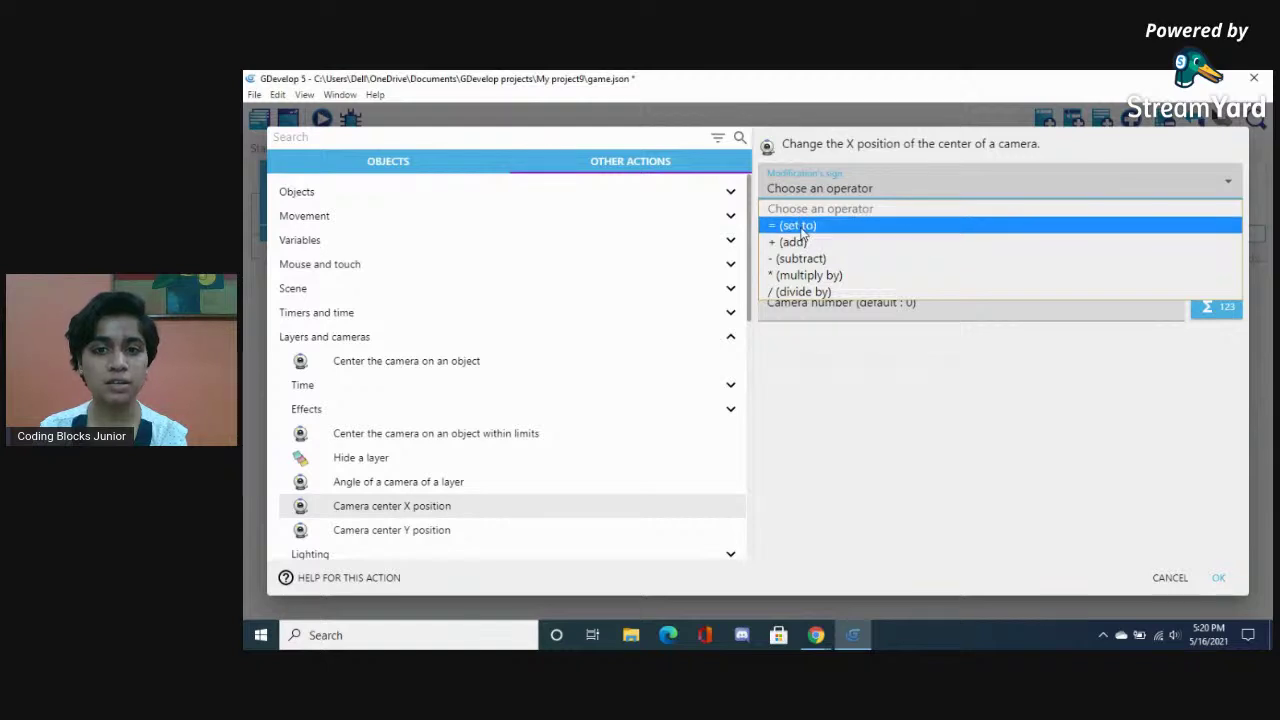
pyautogui.click(797, 225)
pyautogui.click(819, 226)
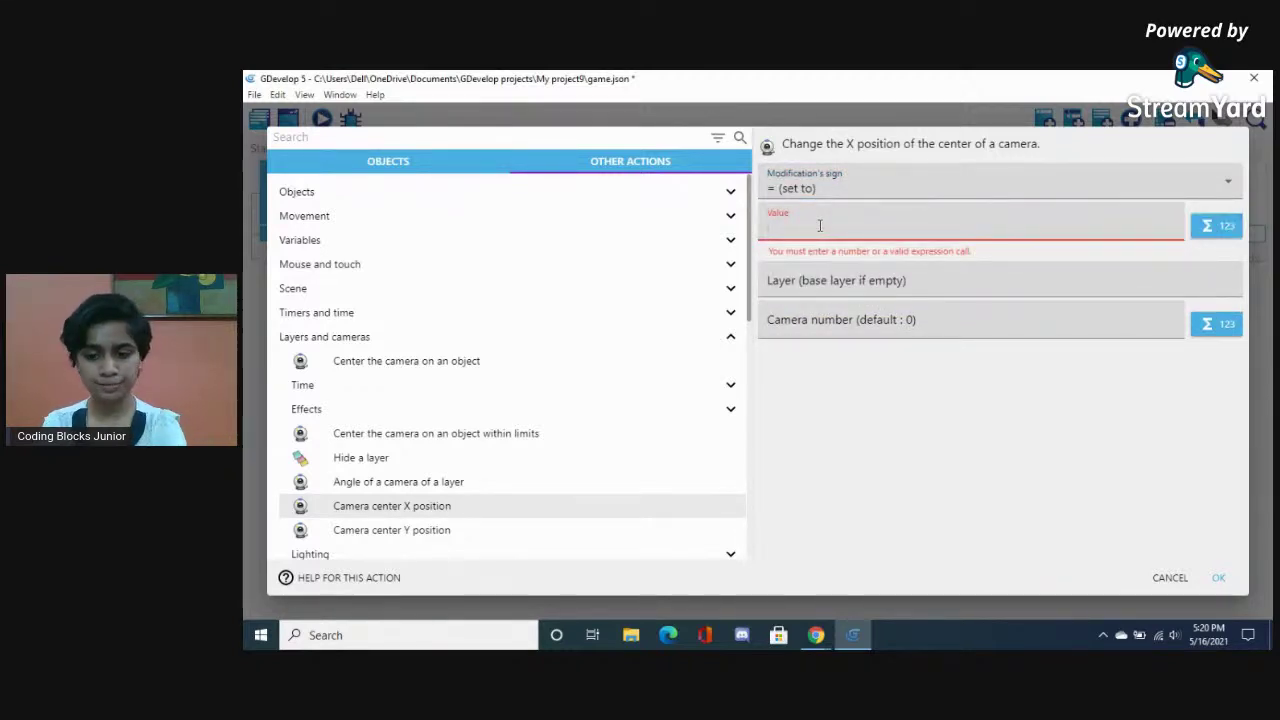
pyautogui.write('lerp')
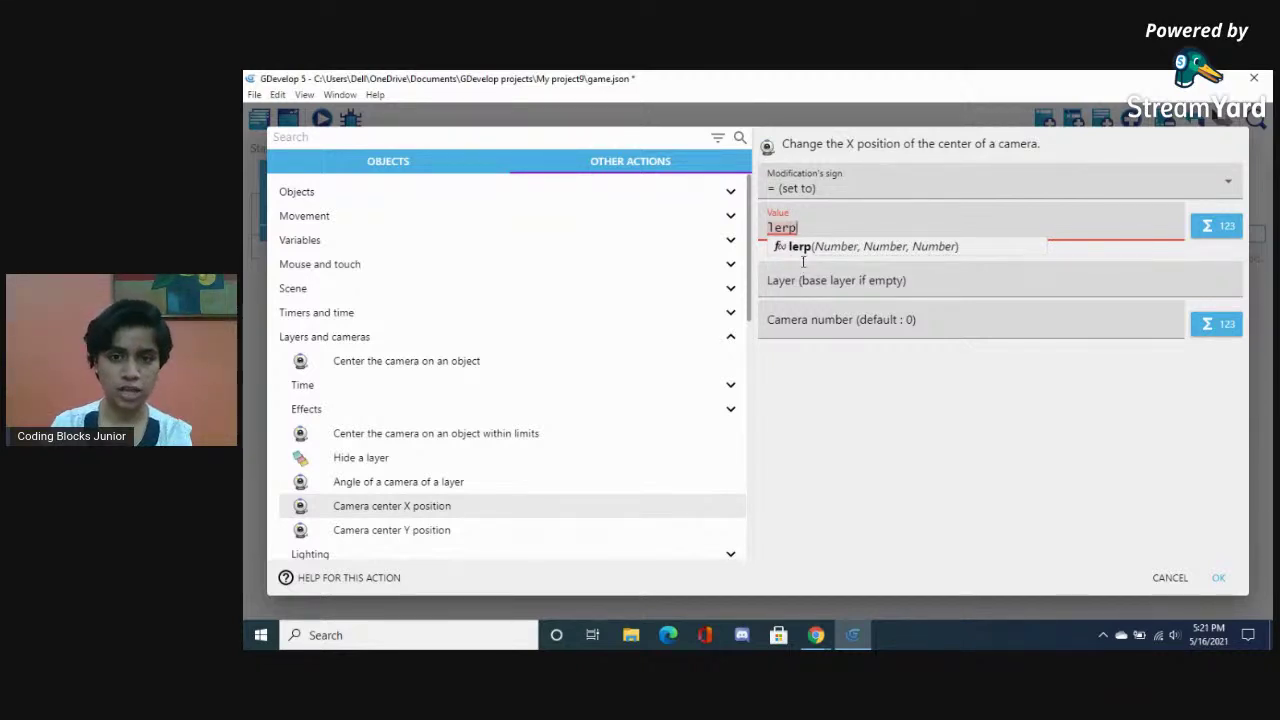
pyautogui.write('(')
pyautogui.press('BackSpace')
pyautogui.write('(')
pyautogui.click(812, 249)
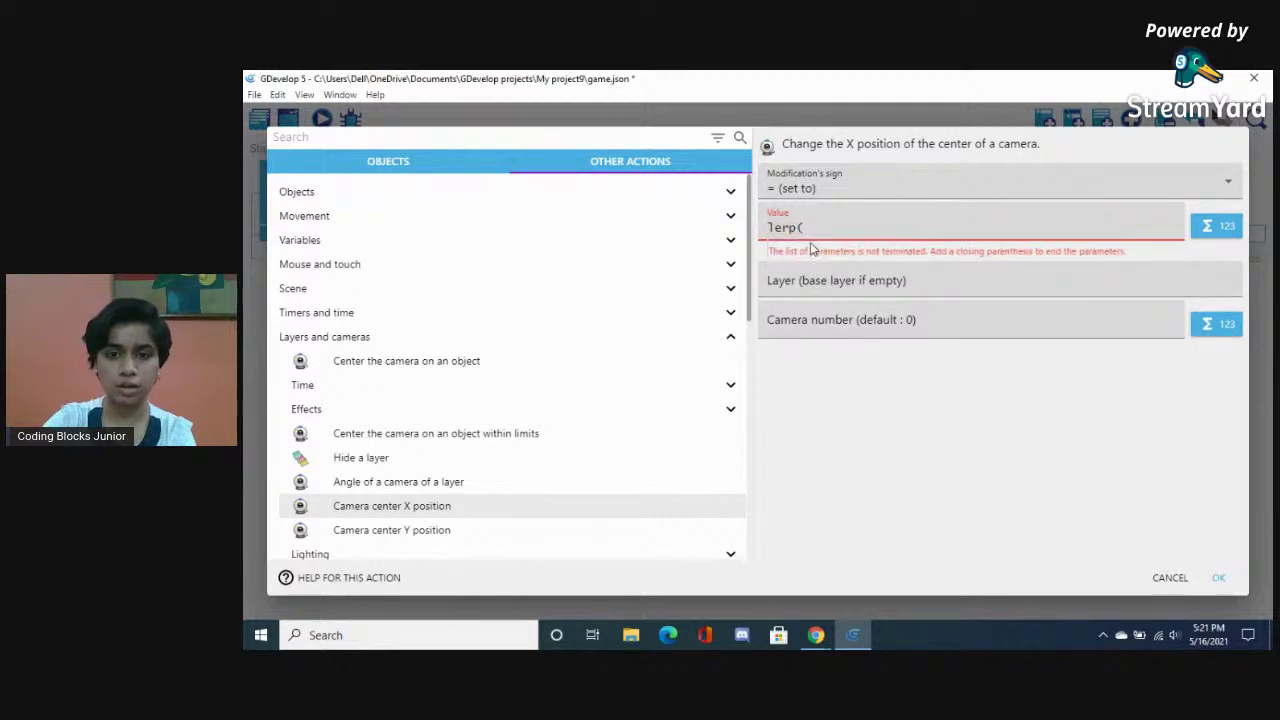
pyautogui.click(818, 227)
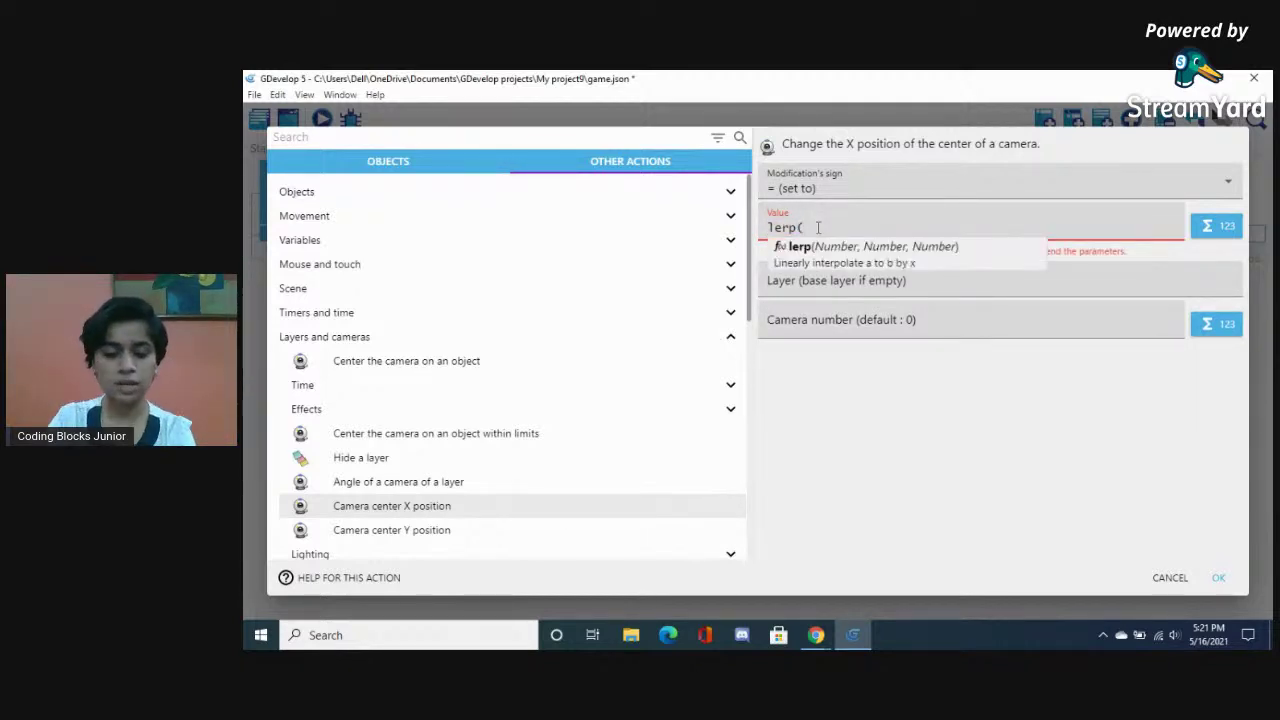
# Enter CameraX() as the first argument of the lerp expression for the camera's X position
pyautogui.write('C')
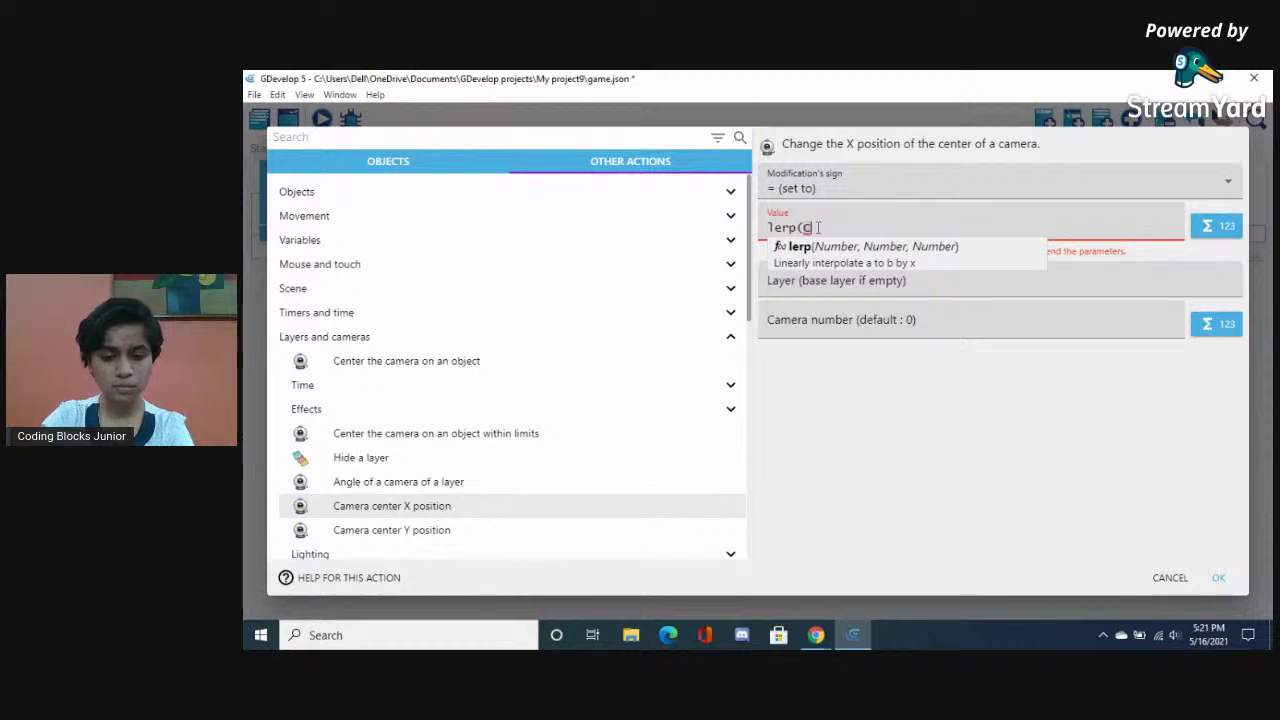
pyautogui.write('amerX')
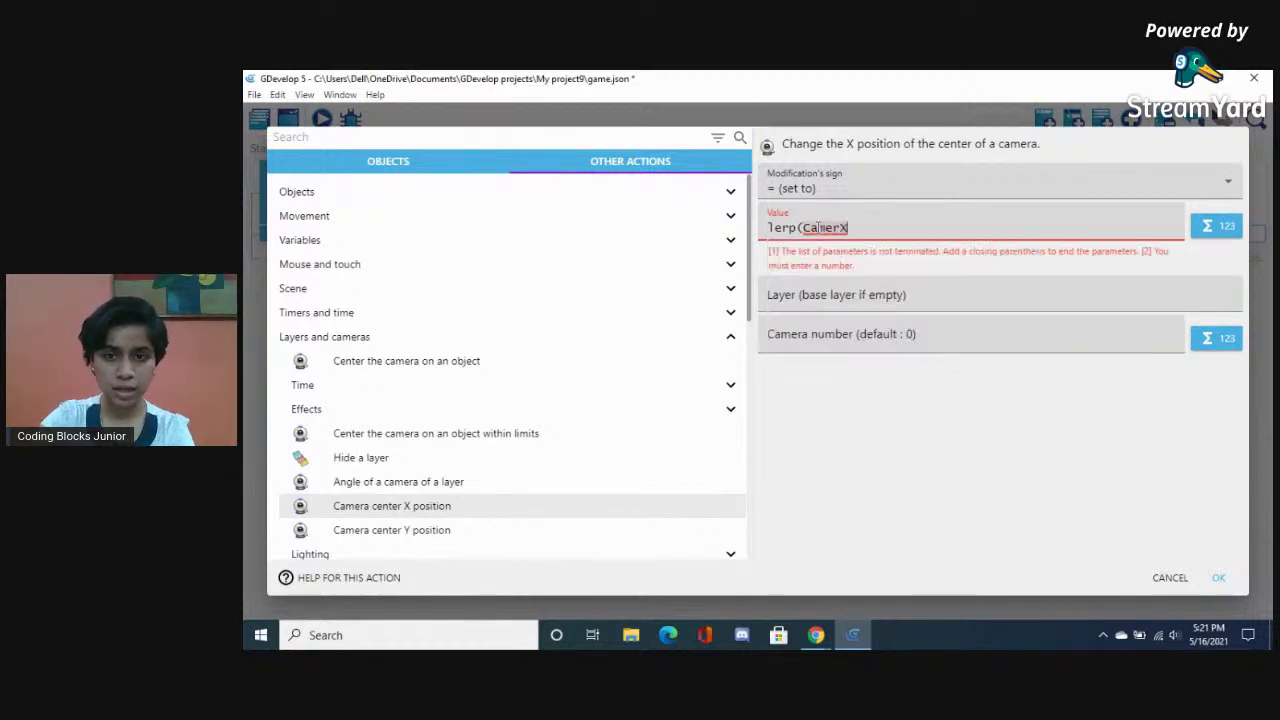
pyautogui.press('BackSpace')
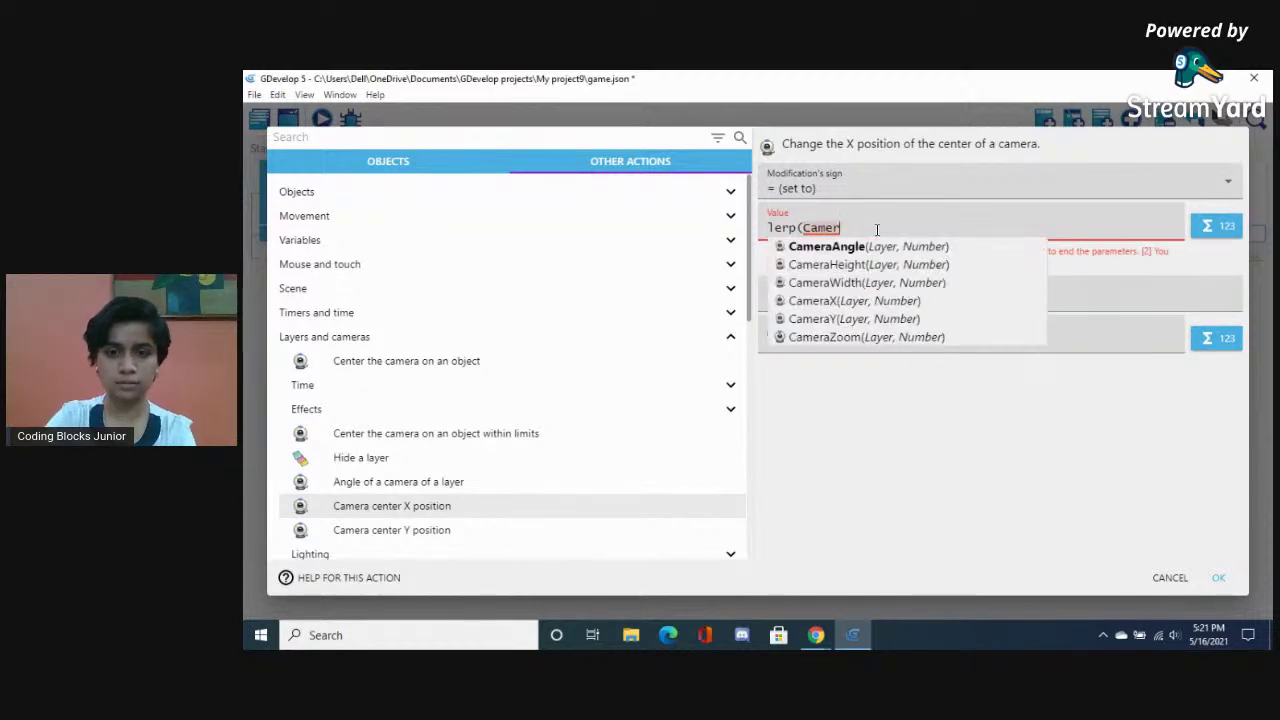
pyautogui.click(824, 300)
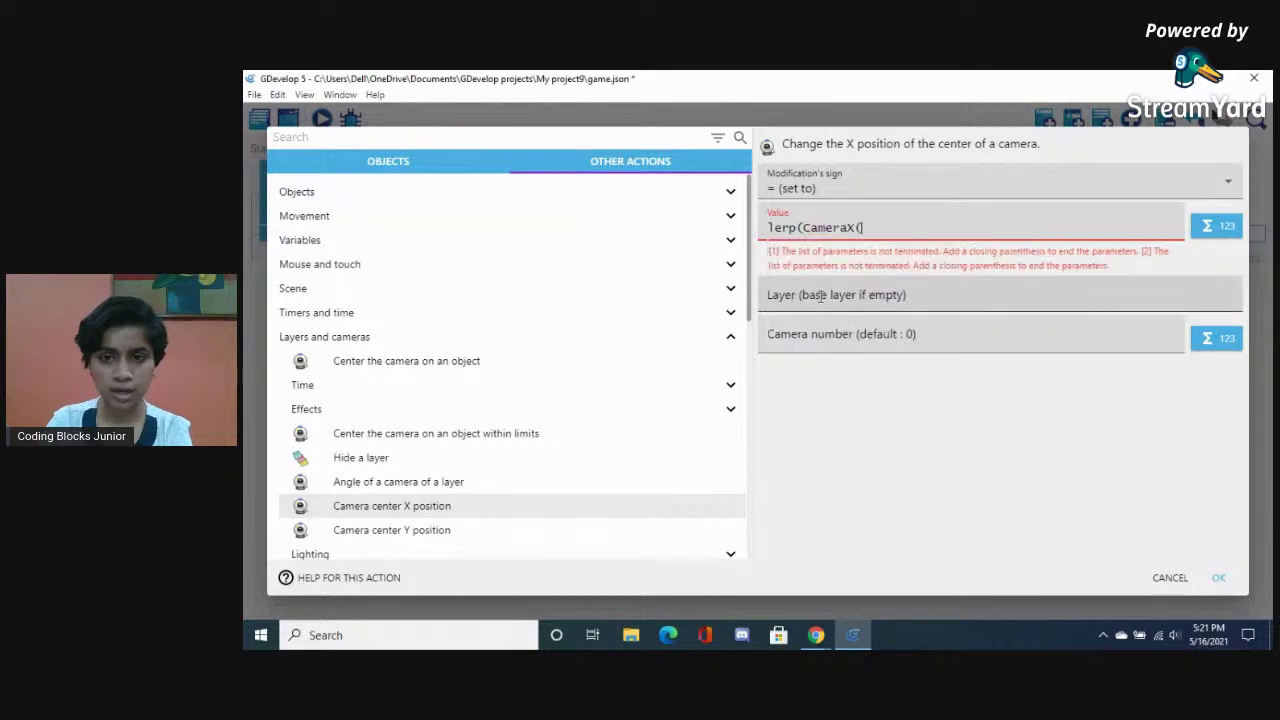
pyautogui.write(')')
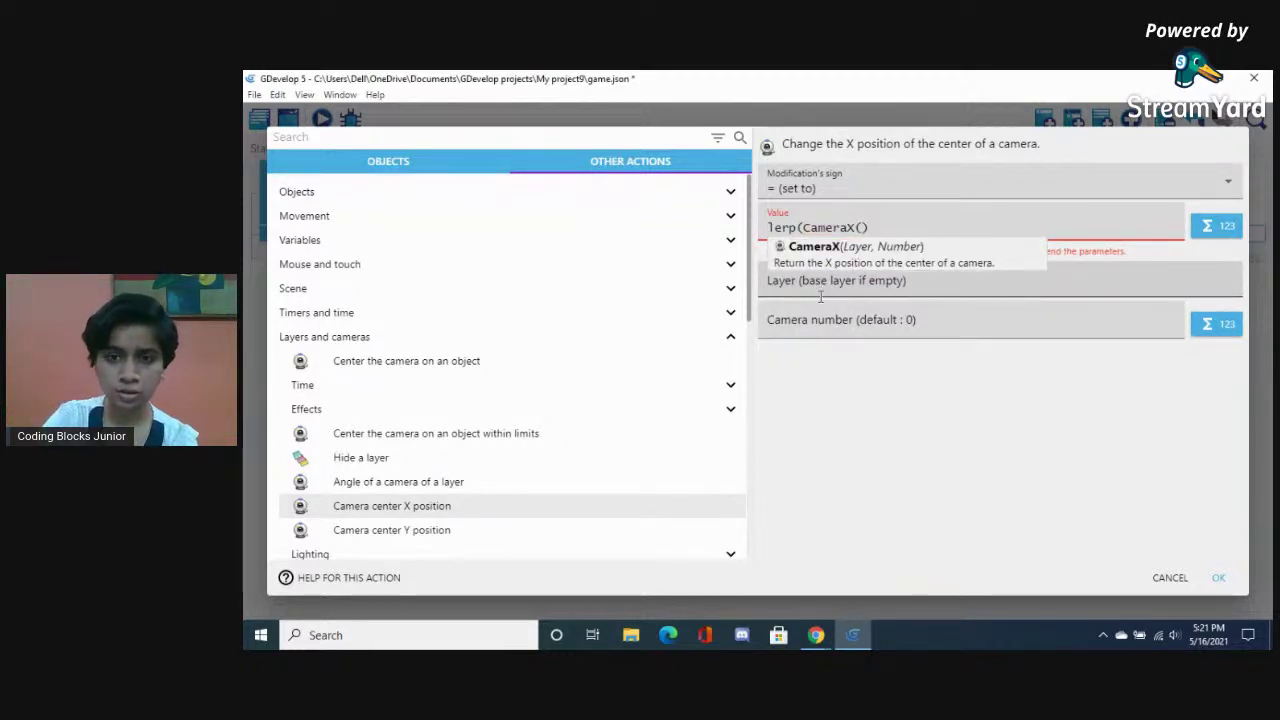
# Add CarBody.X() as the second lerp argument, separated from CameraX() by a comma
pyautogui.write(',Car')
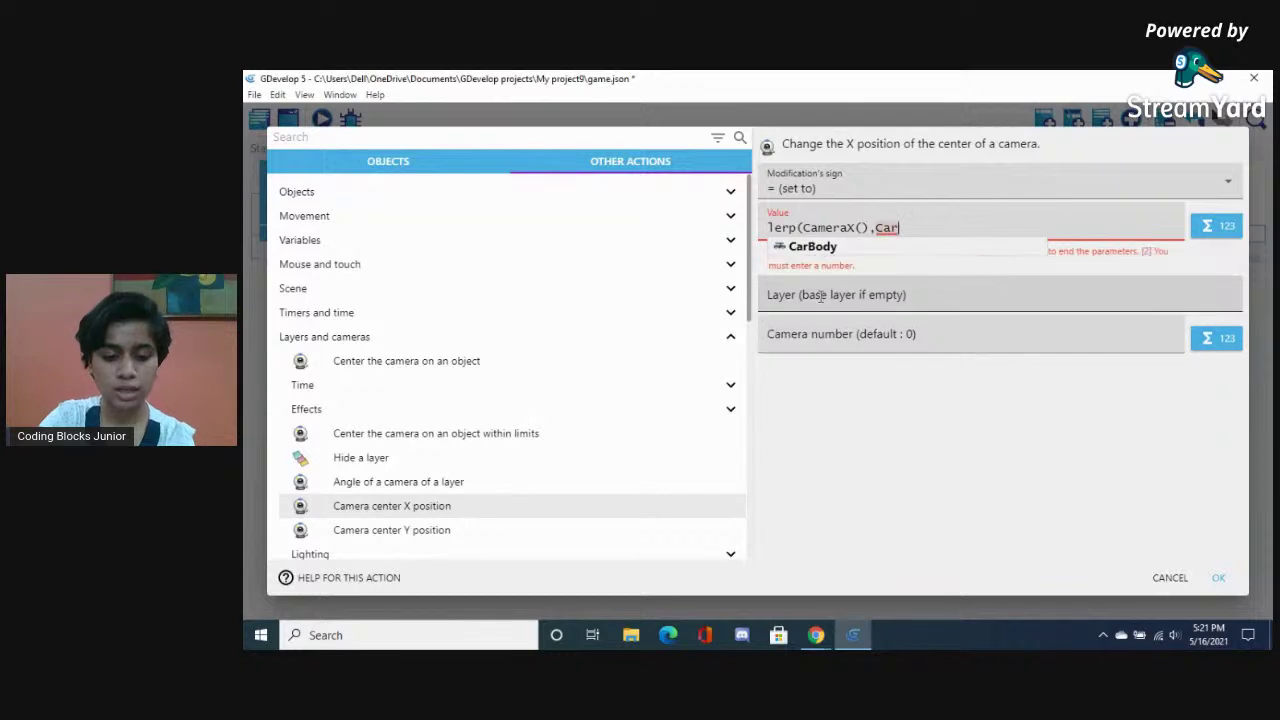
pyautogui.write('B')
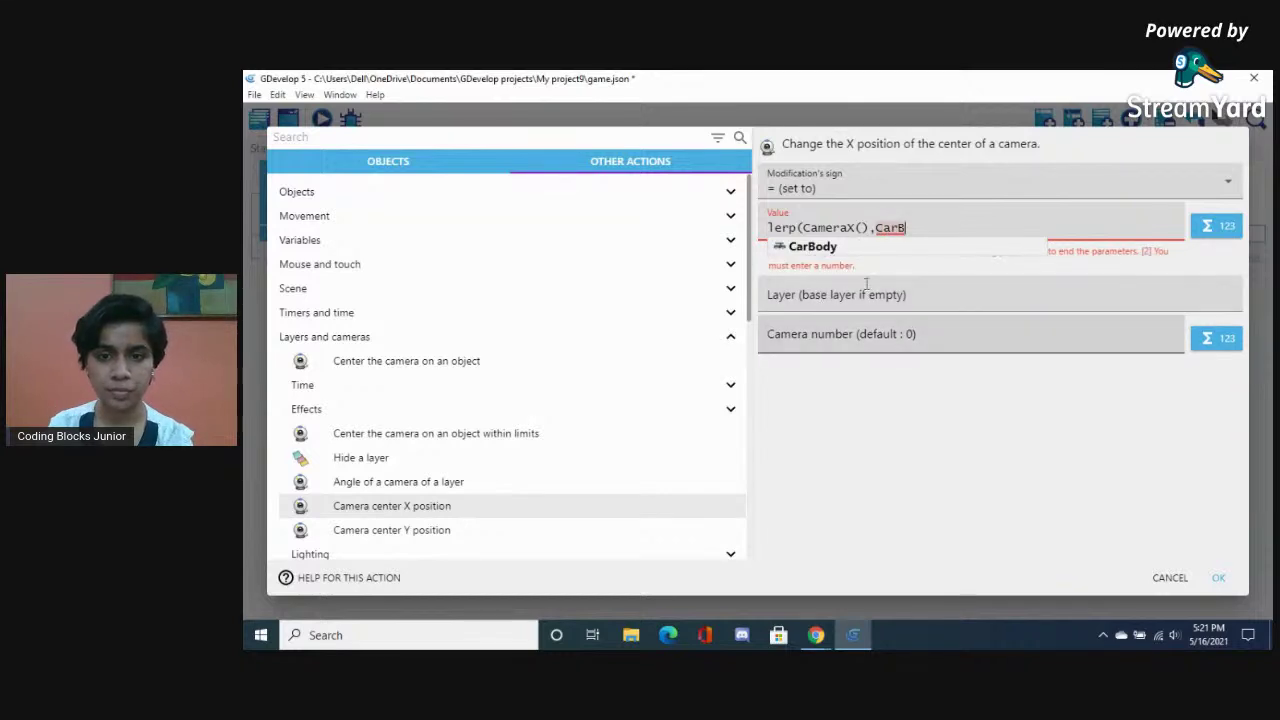
pyautogui.click(812, 246)
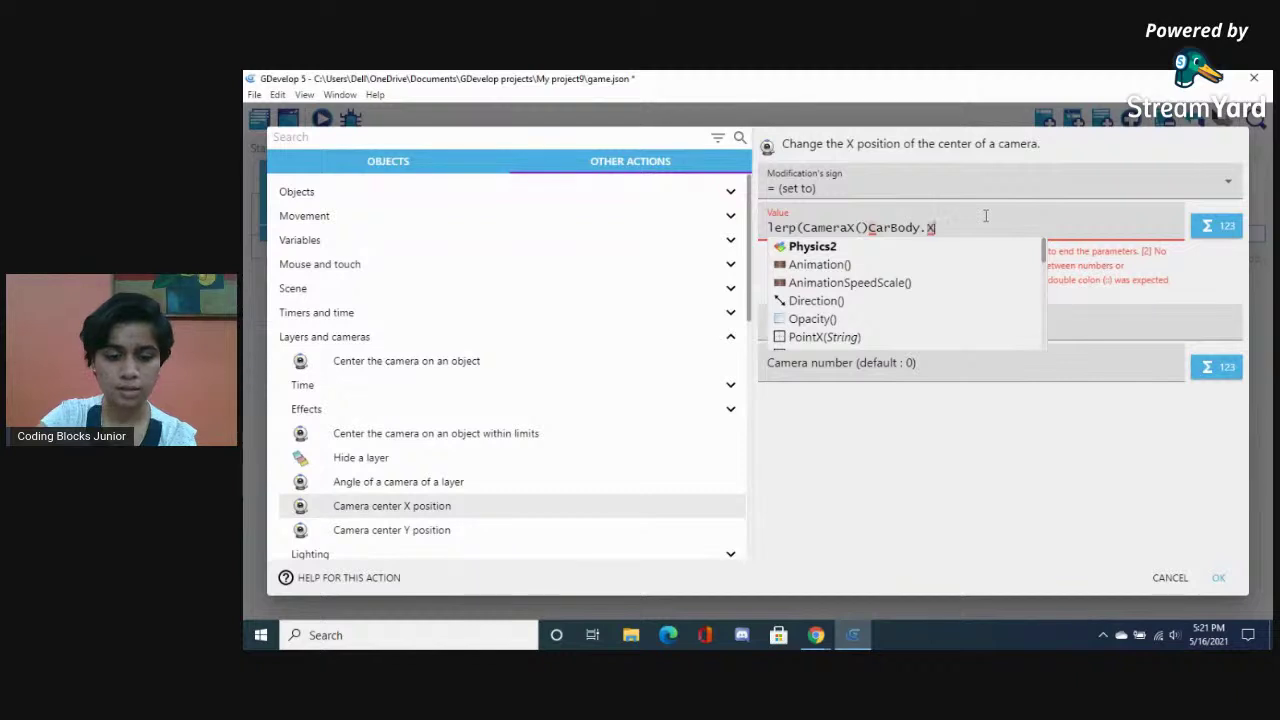
pyautogui.write('X()')
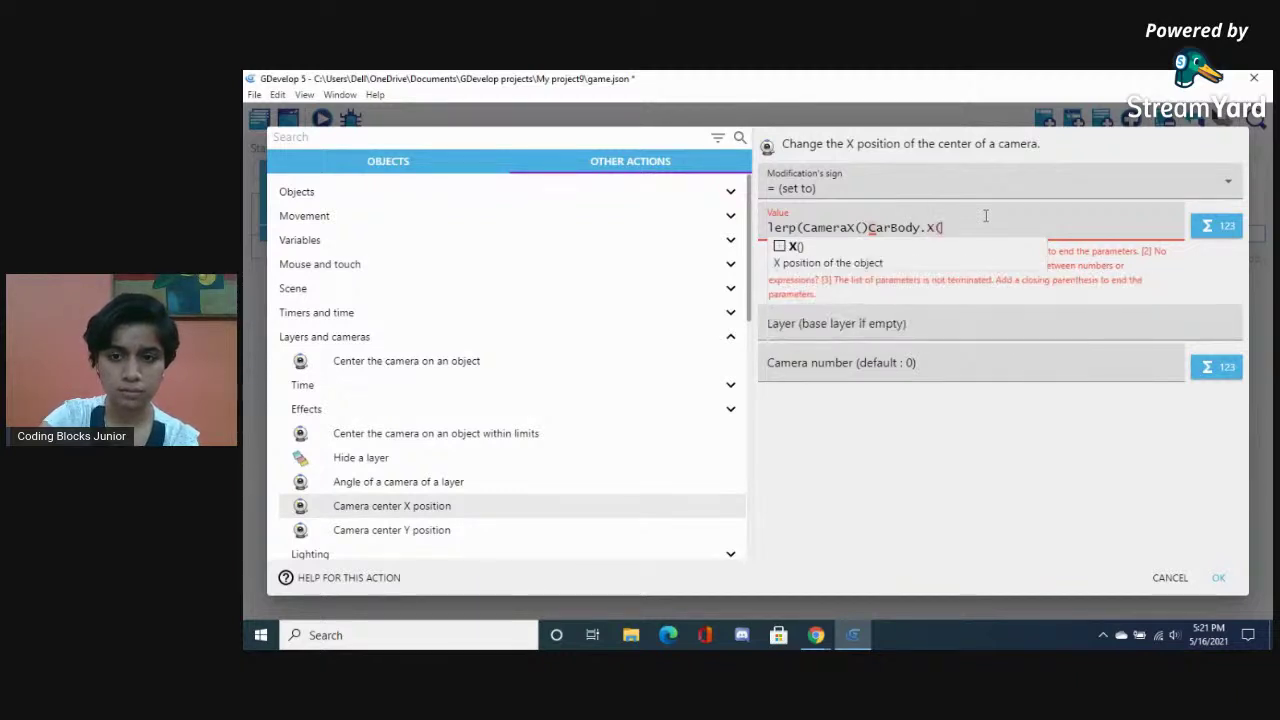
pyautogui.click(870, 228)
pyautogui.write(',')
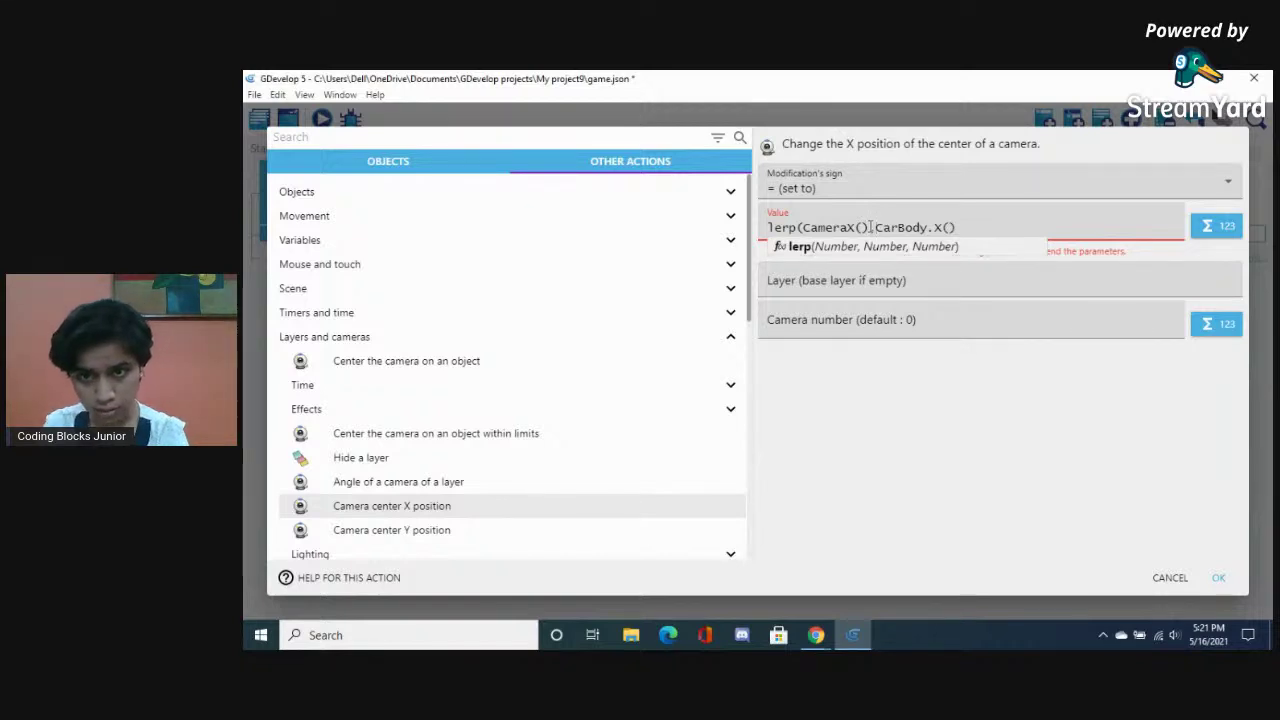
# Complete the value as lerp(CameraX(),CarBody.X(),0.05) and confirm the camera X position action
pyautogui.click(990, 222)
pyautogui.write(',')
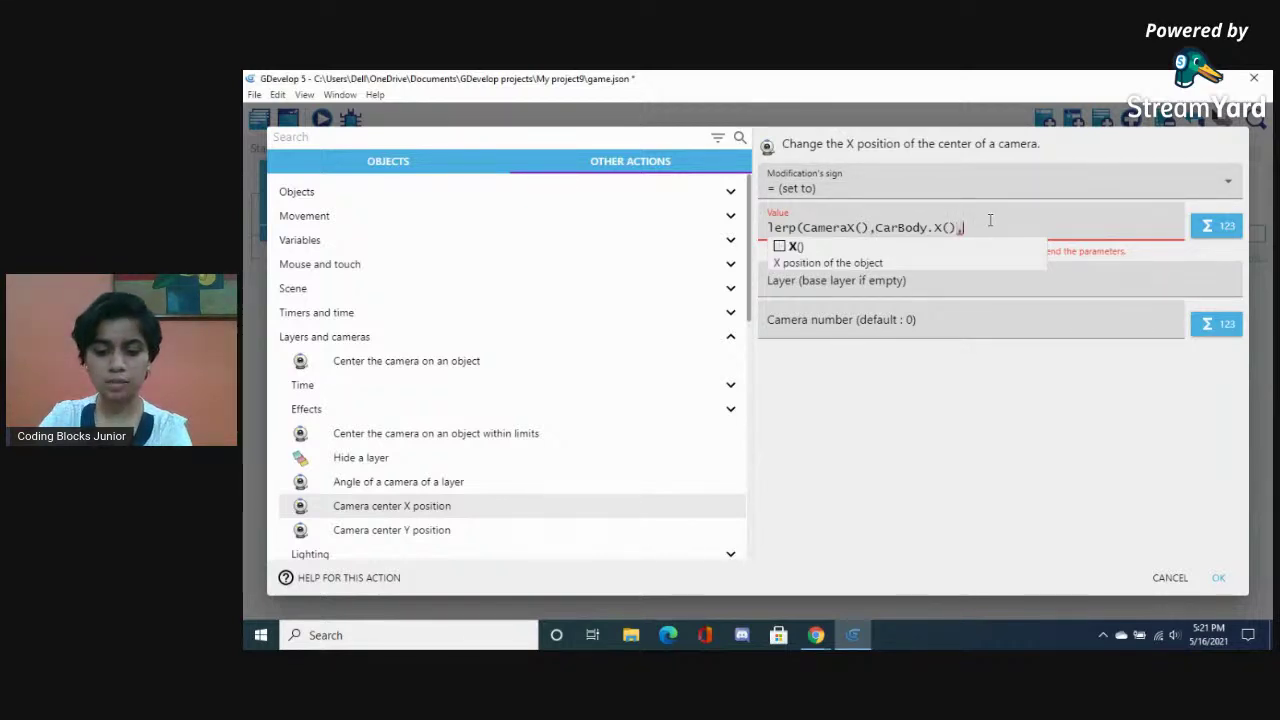
pyautogui.write('0')
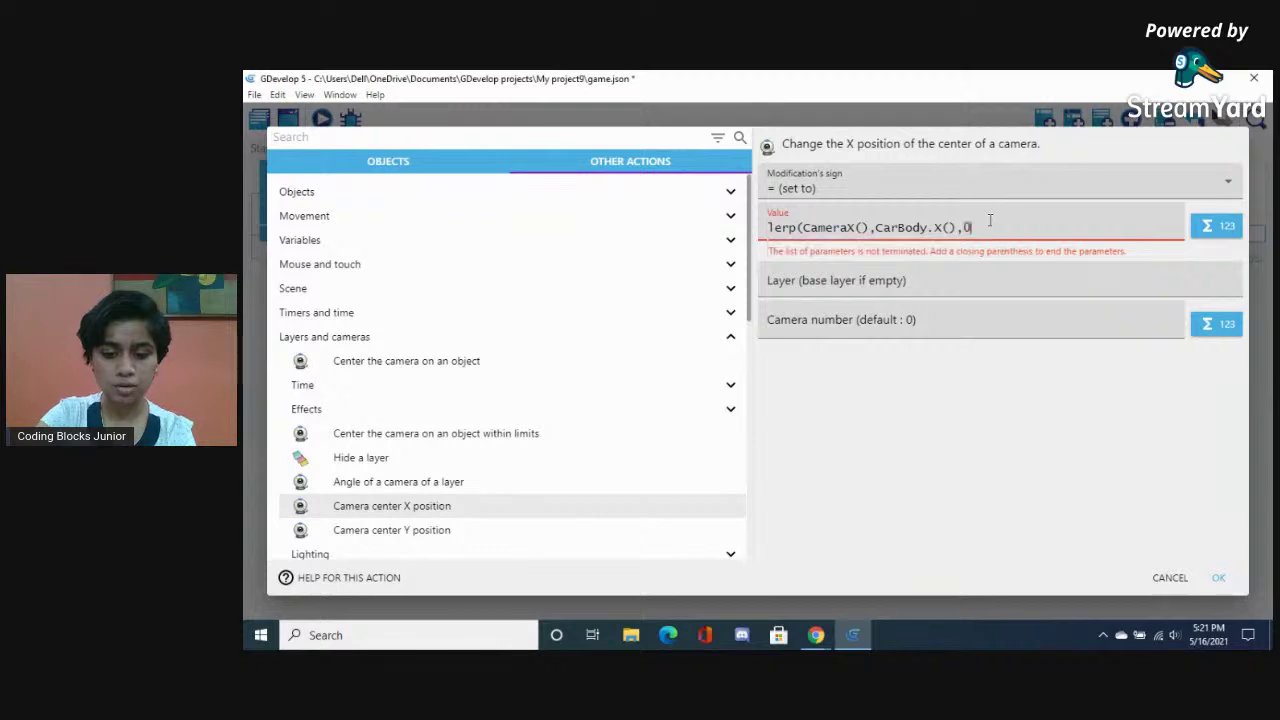
pyautogui.write('.05')
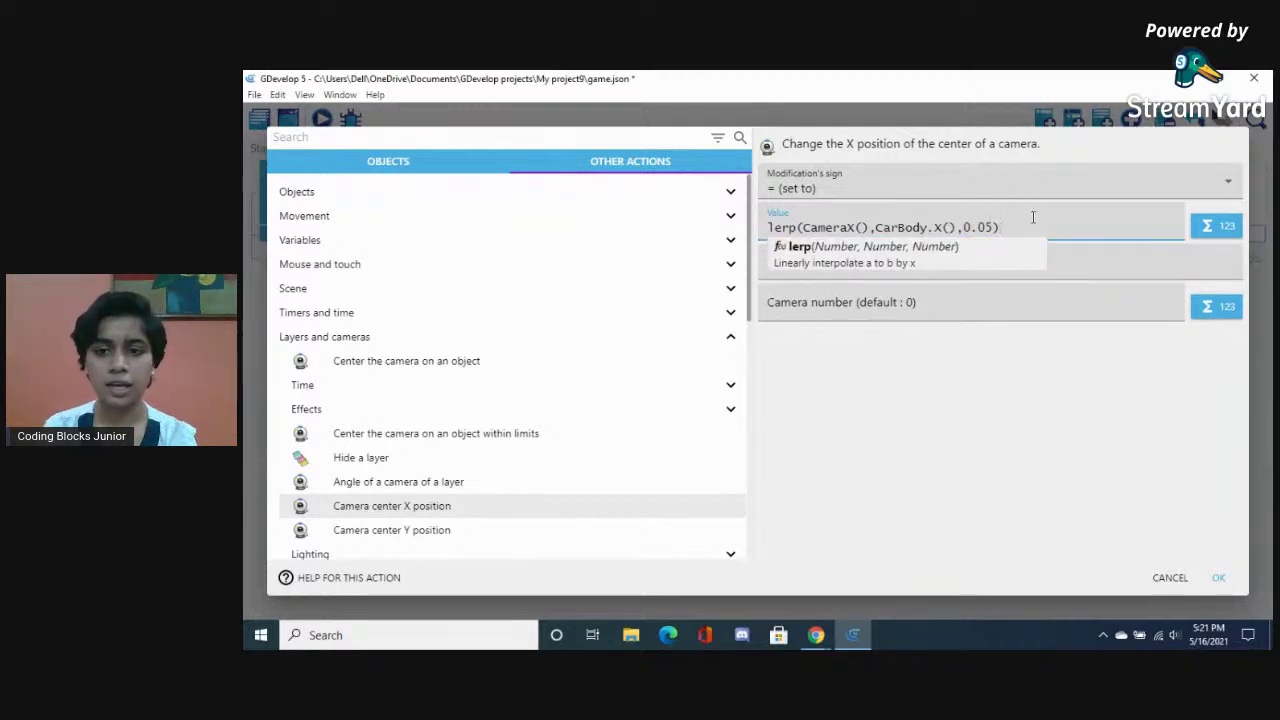
pyautogui.click(1033, 217)
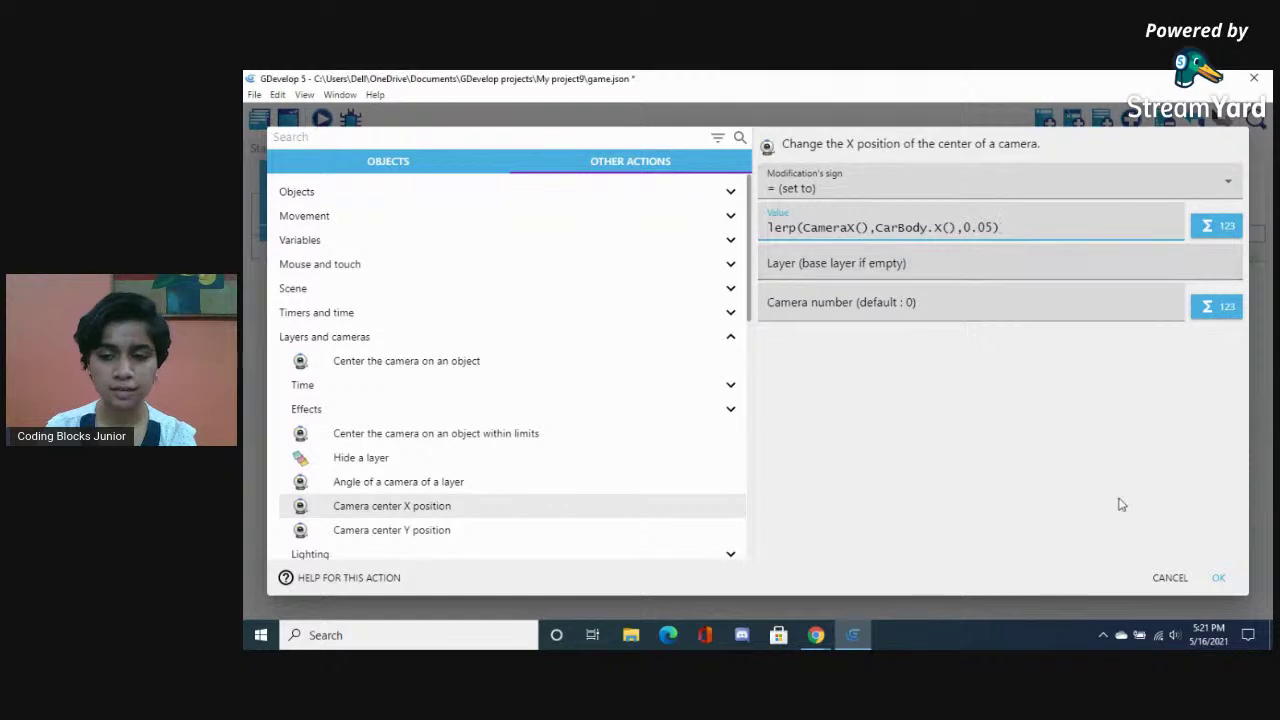
pyautogui.click(1218, 578)
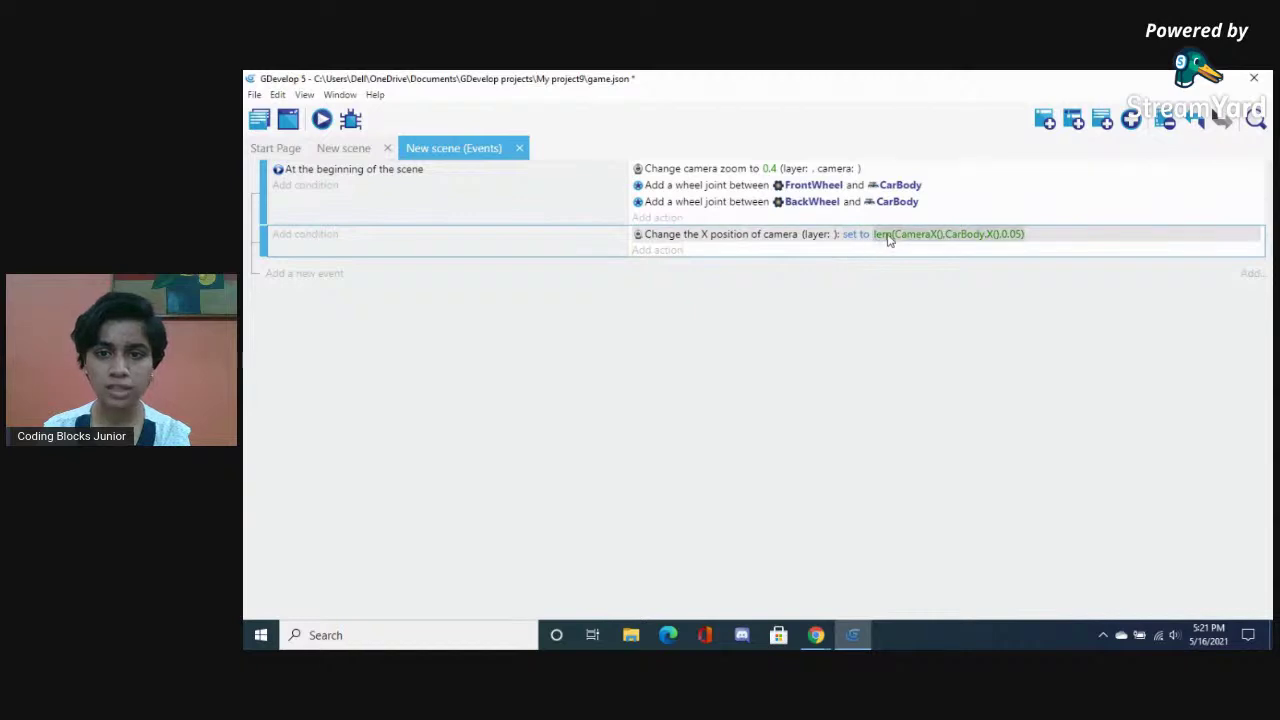
# Copy the full lerp expression from the existing camera X position action and close the action
pyautogui.doubleClick(763, 240)
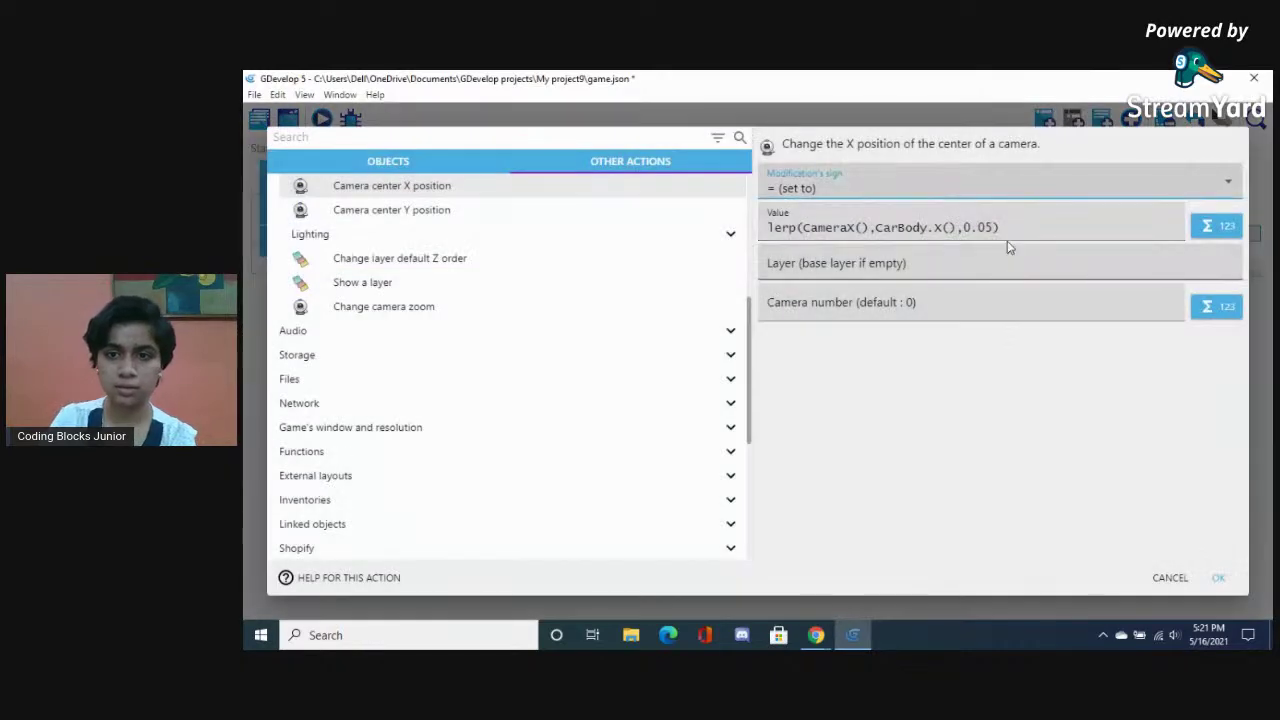
pyautogui.moveTo(1010, 227); pyautogui.dragTo(765, 228)
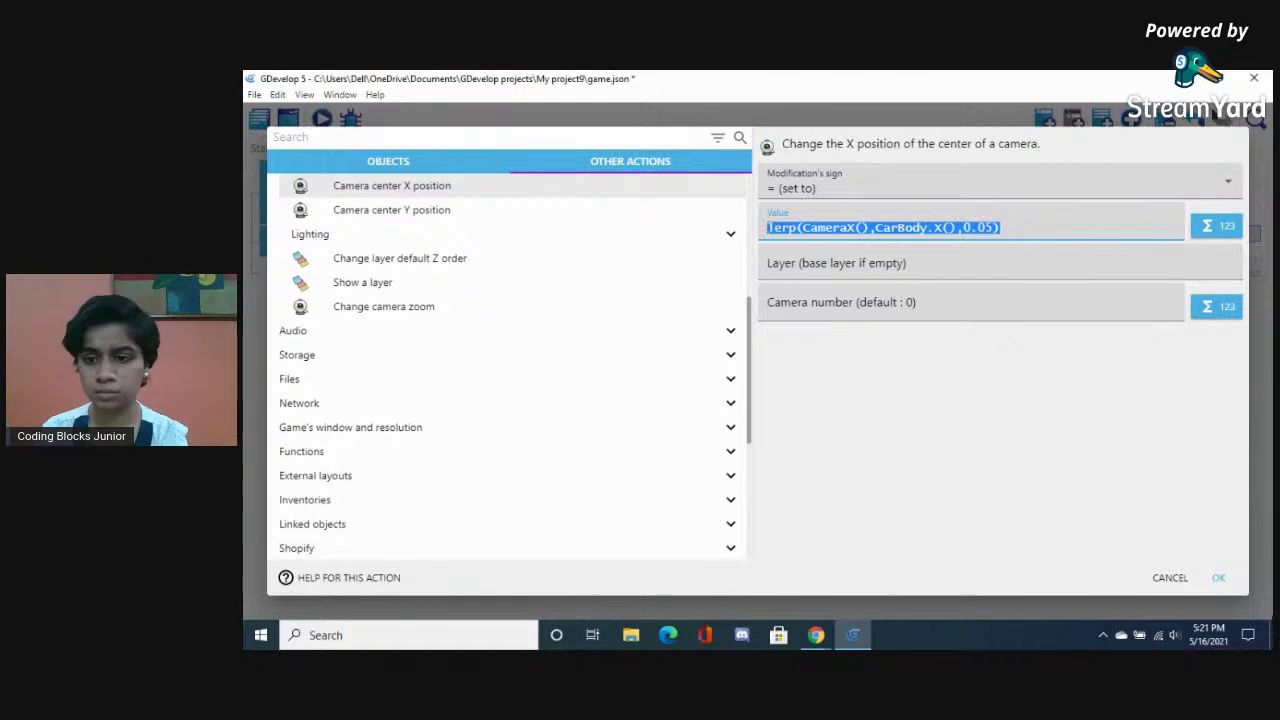
pyautogui.click(1218, 577)
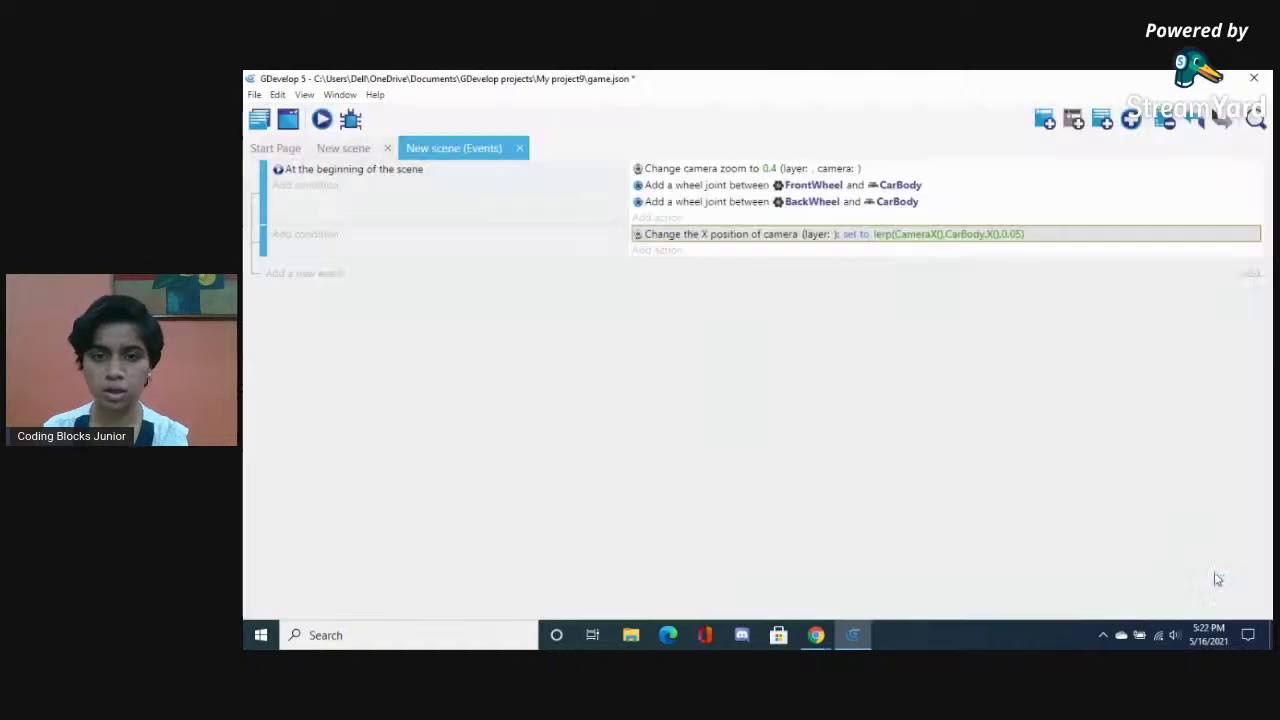
# Add a "Camera center Y position" action to the same event, using "= (set to)" and the copied value lerp(CameraX(),CarBody.X(),0.05)
pyautogui.click(640, 250)
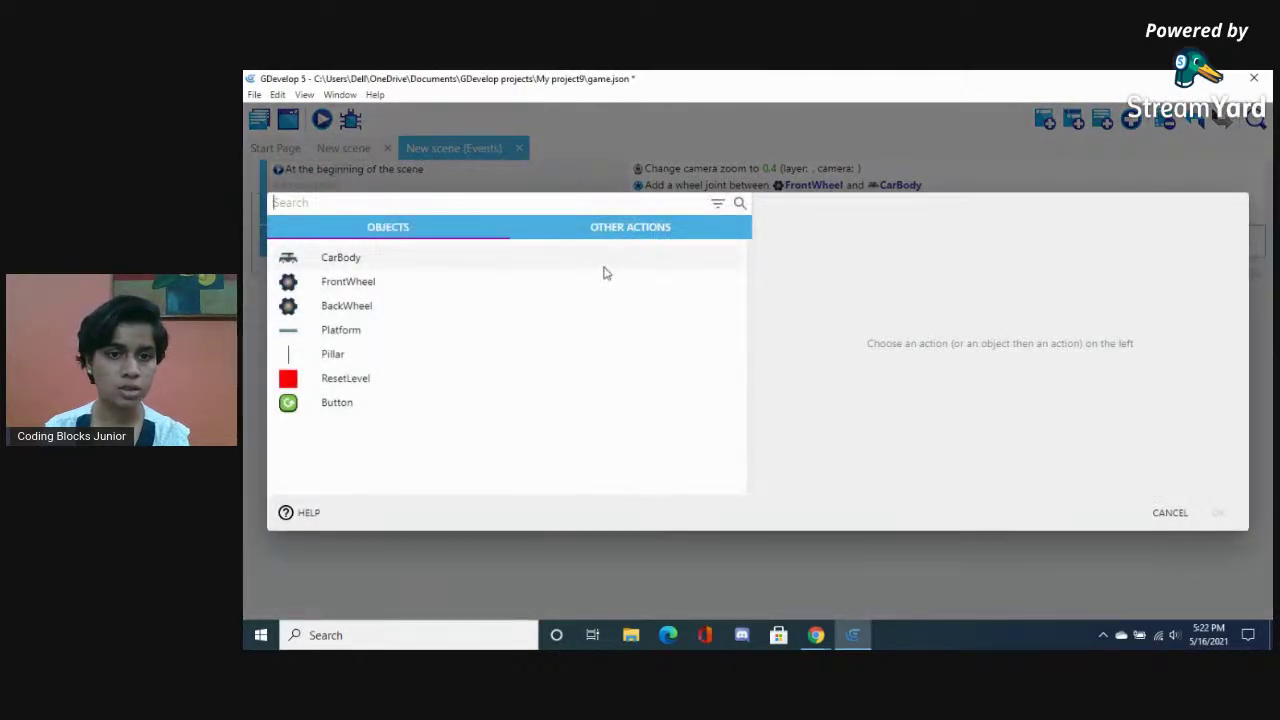
pyautogui.click(629, 227)
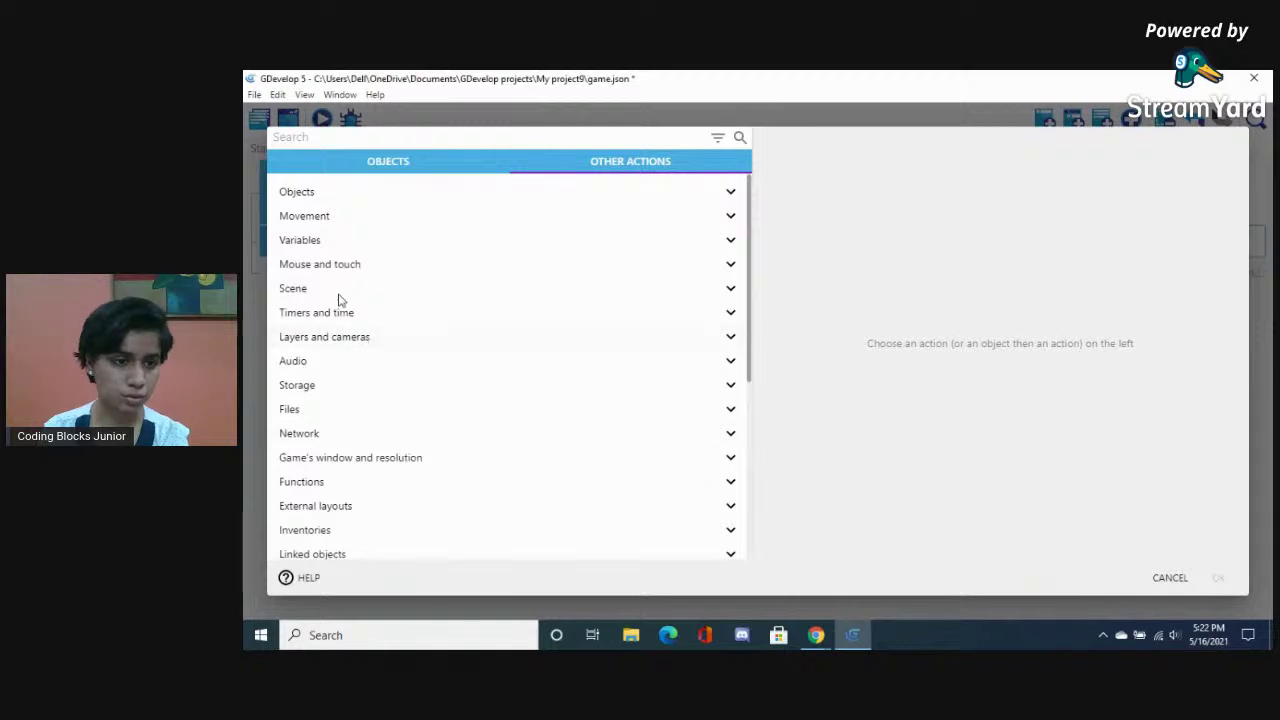
pyautogui.click(323, 337)
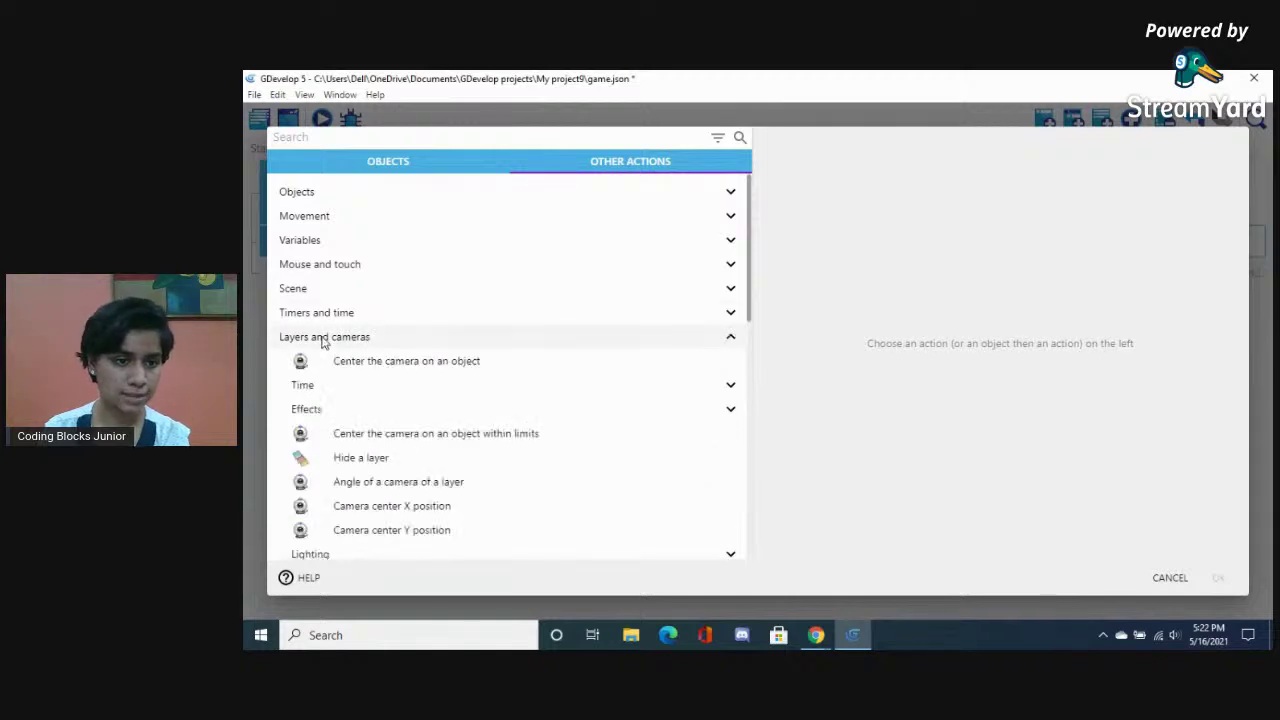
pyautogui.click(385, 531)
pyautogui.click(773, 230)
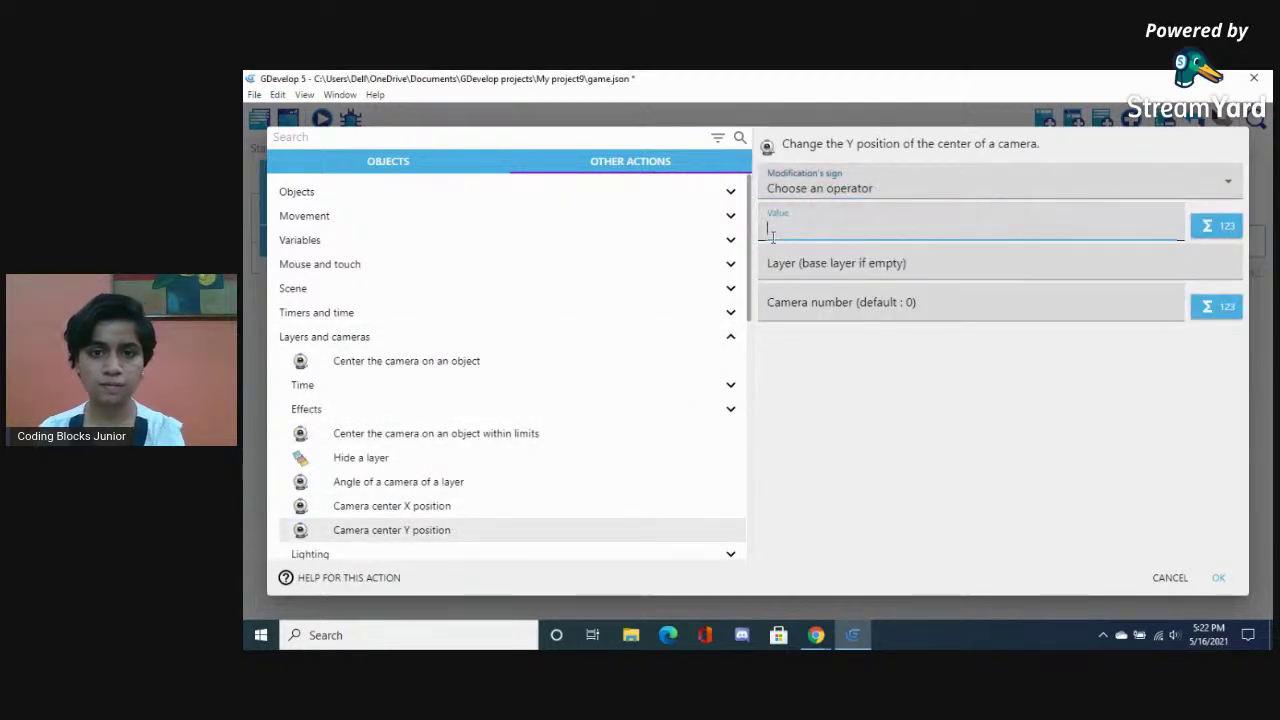
pyautogui.write('lerp(CameraX(),Carbody.X(),0.05)')
pyautogui.click(834, 187)
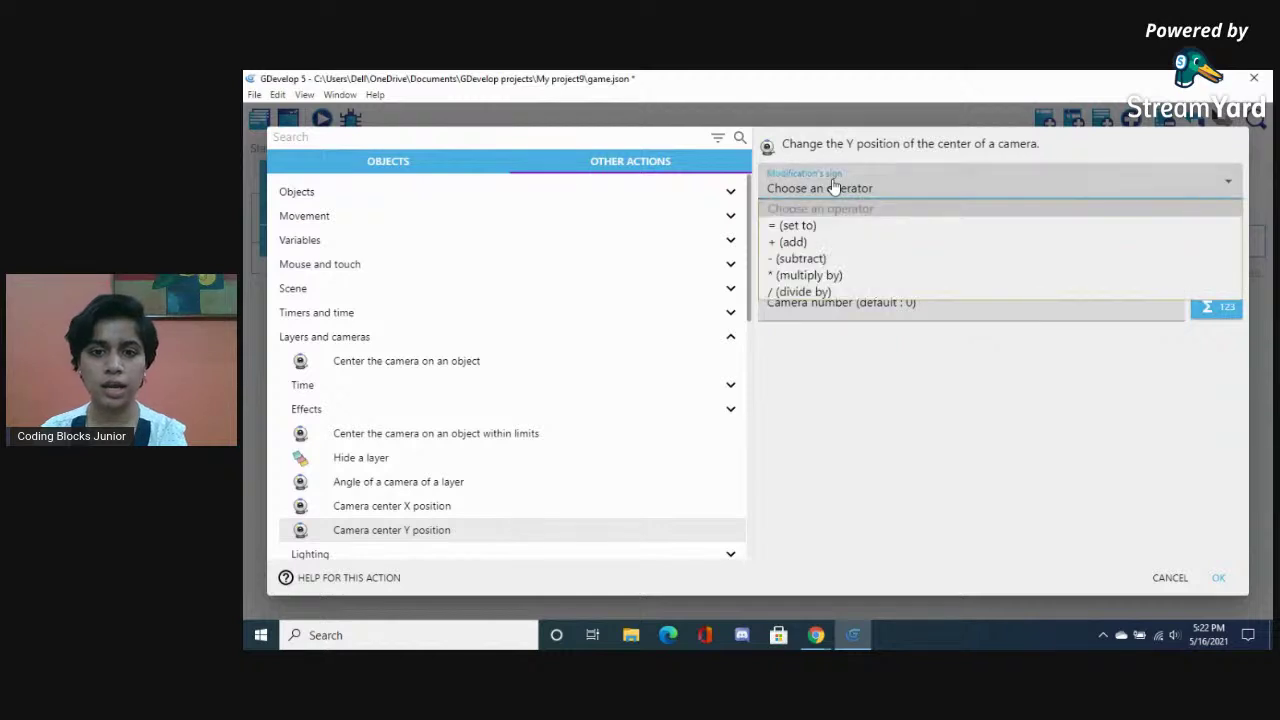
pyautogui.click(797, 225)
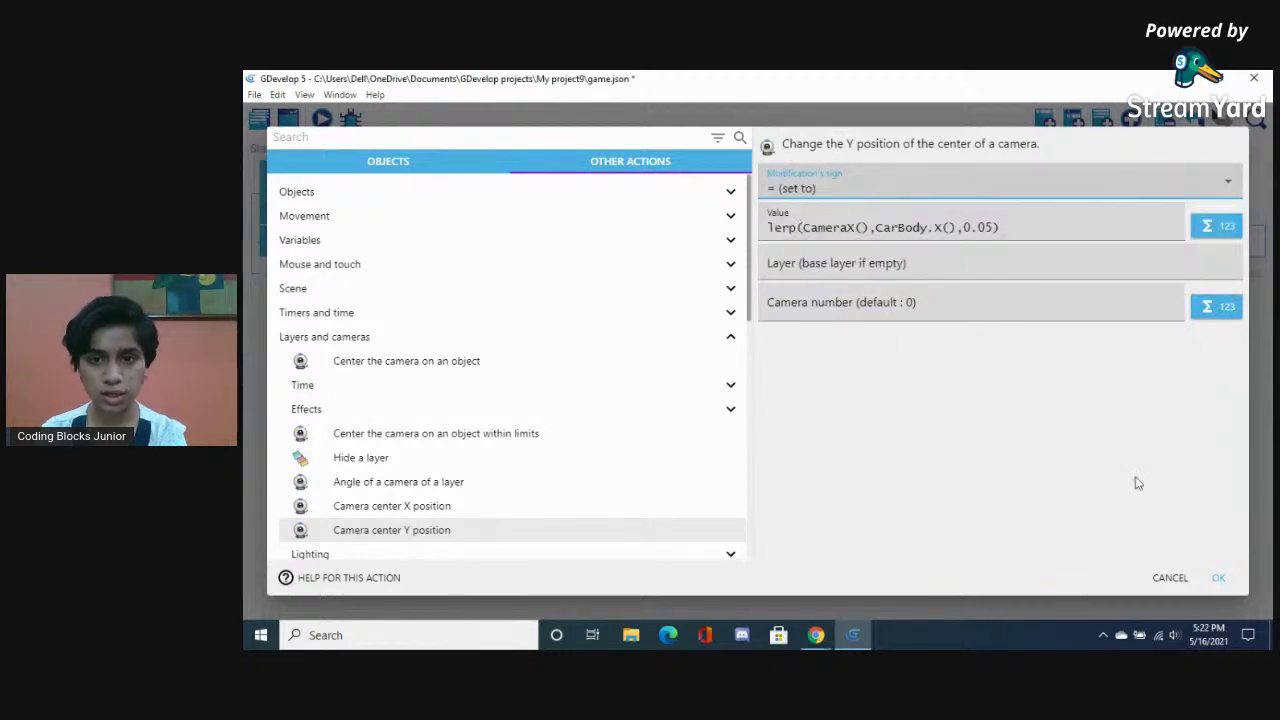
# Change the Y position value to lerp(CameraY(),CarBody.Y(),0.05) and confirm the action
pyautogui.click(857, 227)
pyautogui.press('BackSpace')
pyautogui.write('Y')
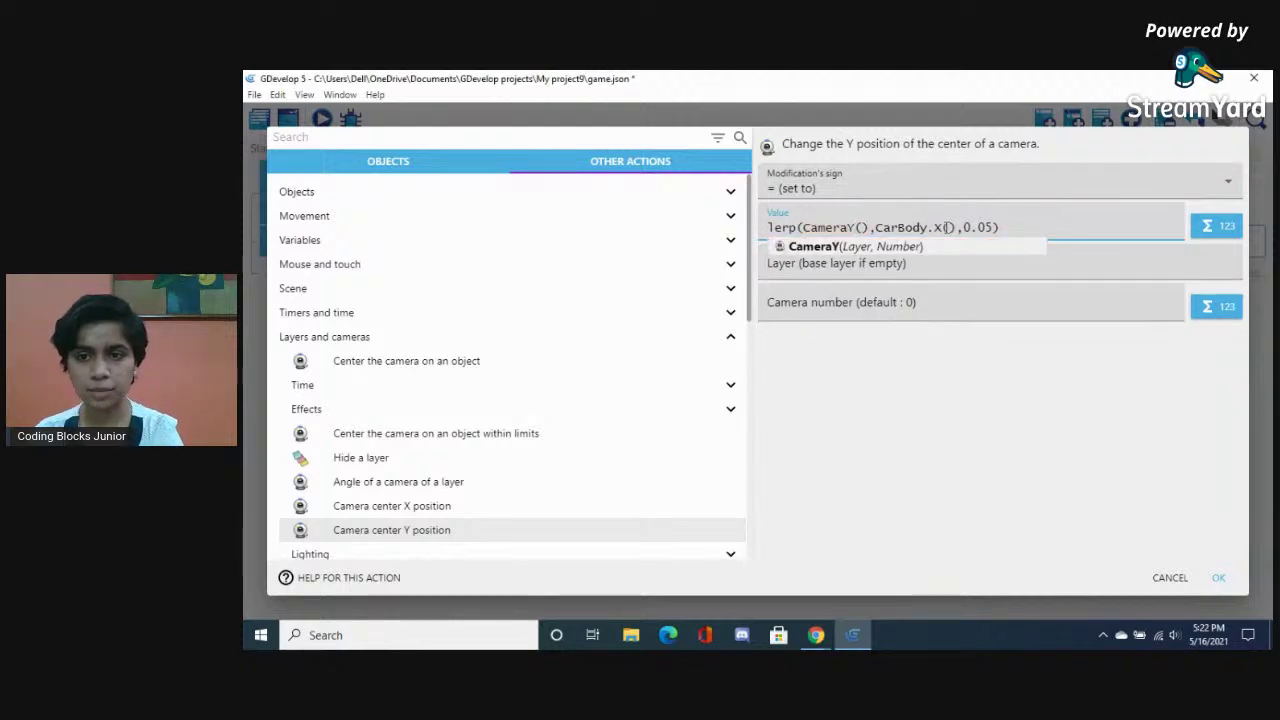
pyautogui.click(946, 228)
pyautogui.press('BackSpace')
pyautogui.write('Y')
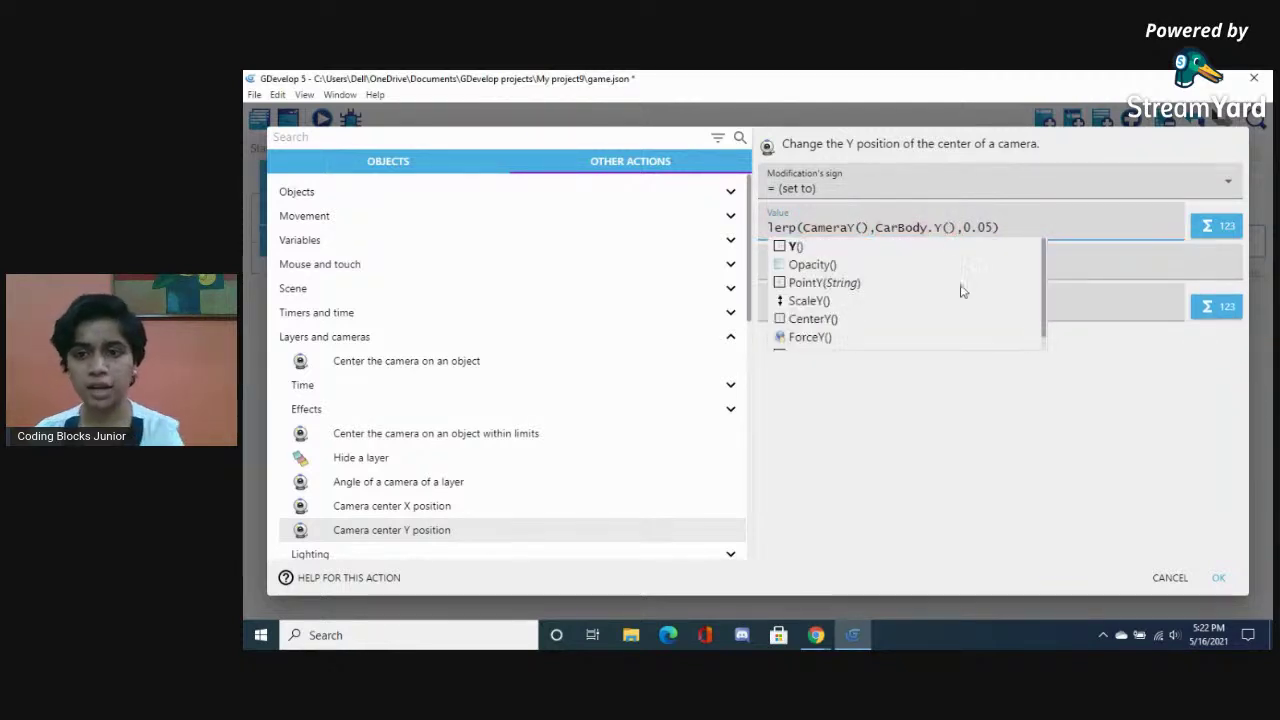
pyautogui.click(946, 391)
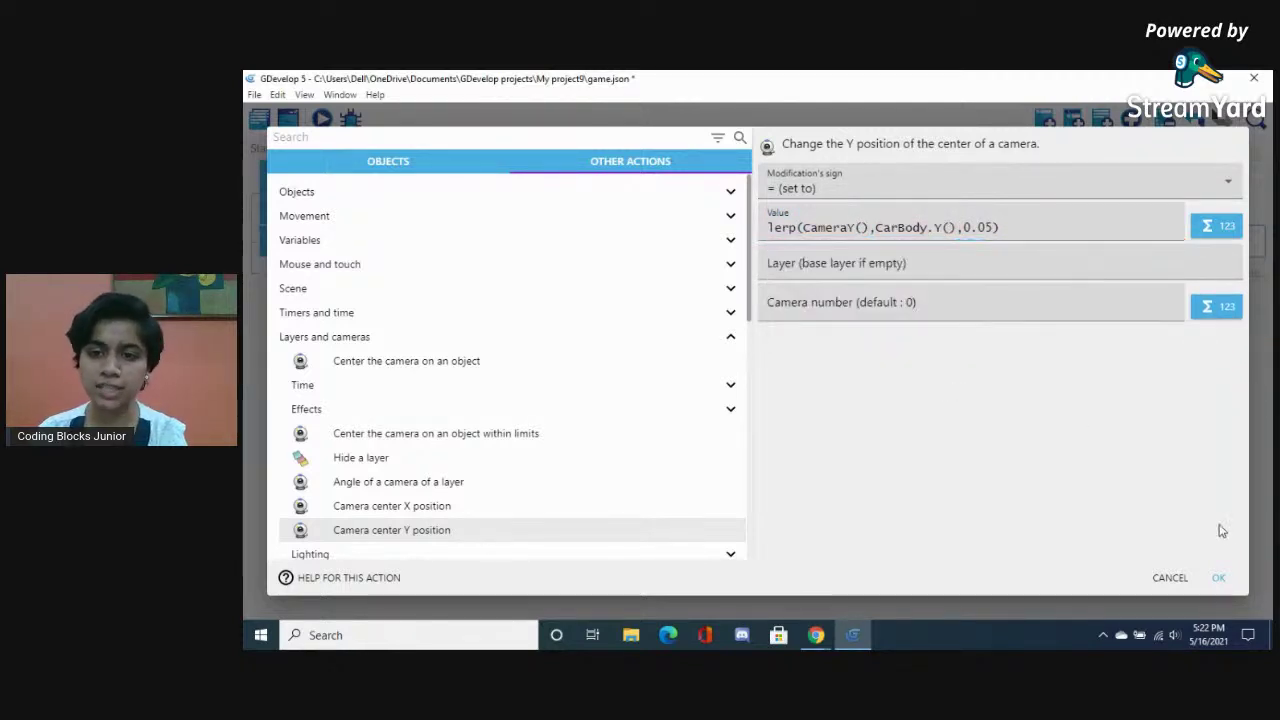
pyautogui.click(1220, 578)
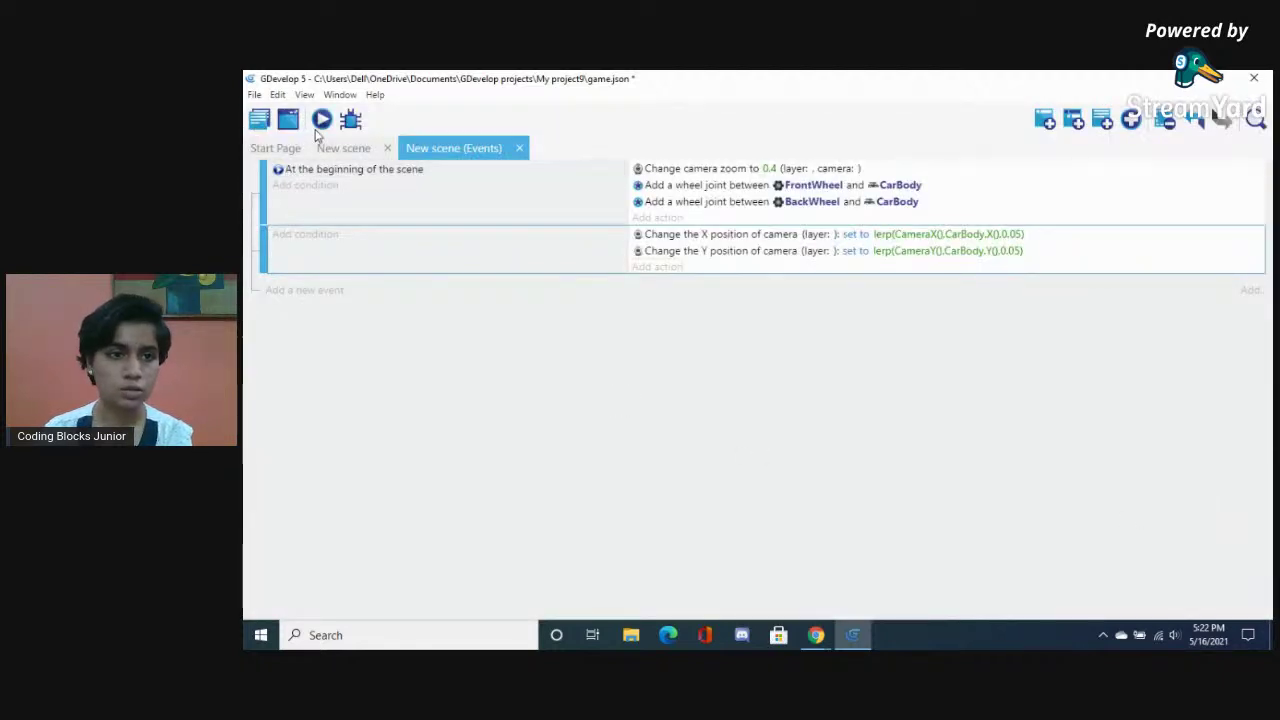
# In the scene layout, move the CarBody above the two wheels at the track's start, at about X -1908, Y -218
pyautogui.click(343, 148)
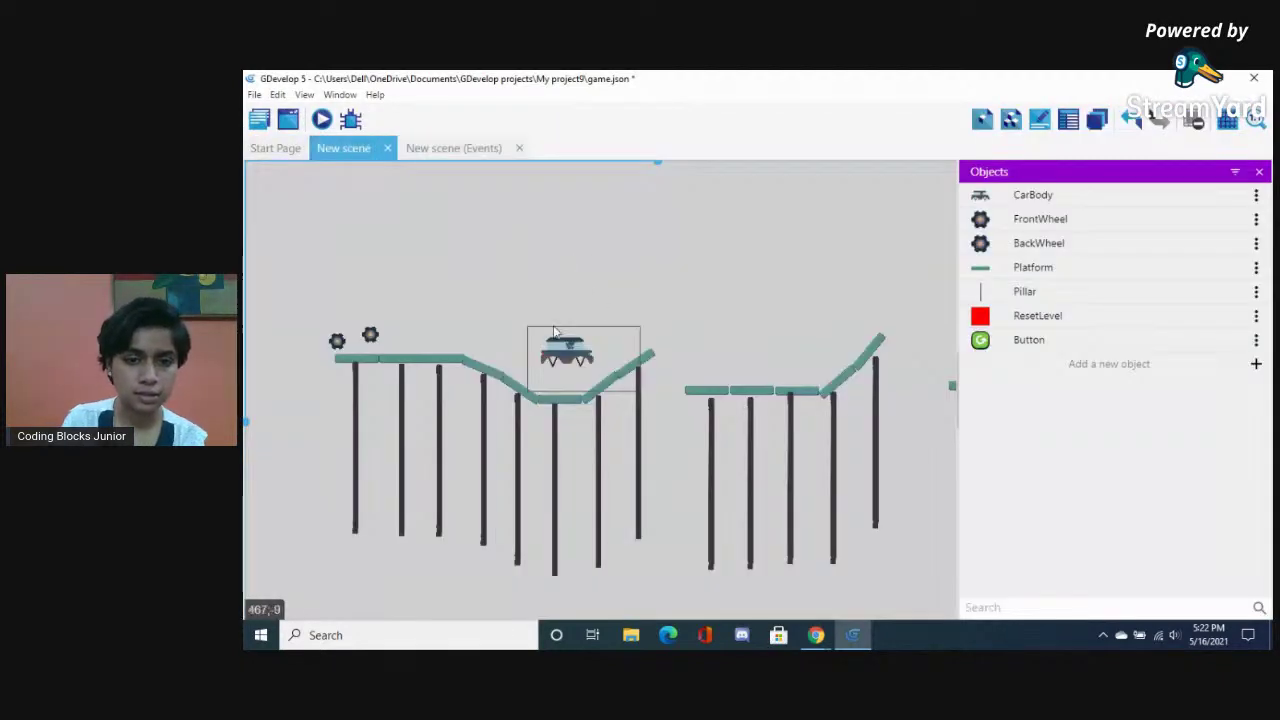
pyautogui.click(541, 347)
pyautogui.moveTo(541, 347); pyautogui.dragTo(345, 307)
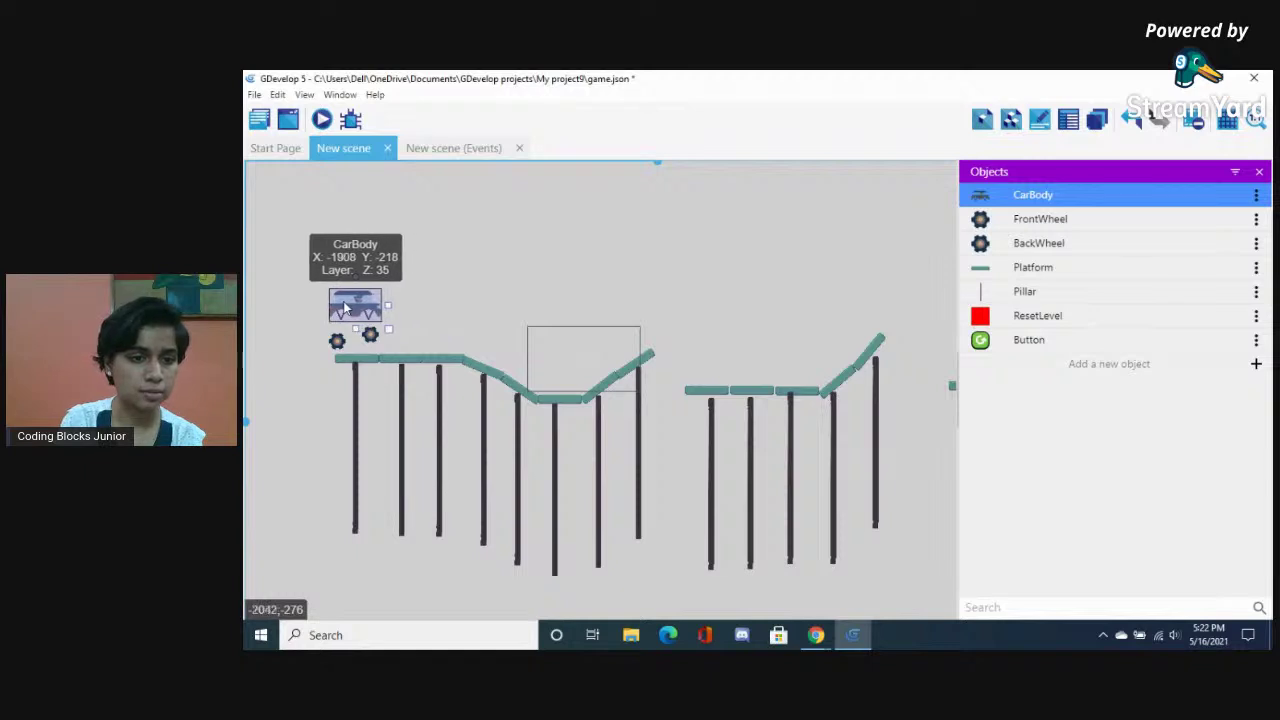
# Run a brief preview of the game, and move the CarBody slightly down to about X -1883, Y -168
pyautogui.click(322, 120)
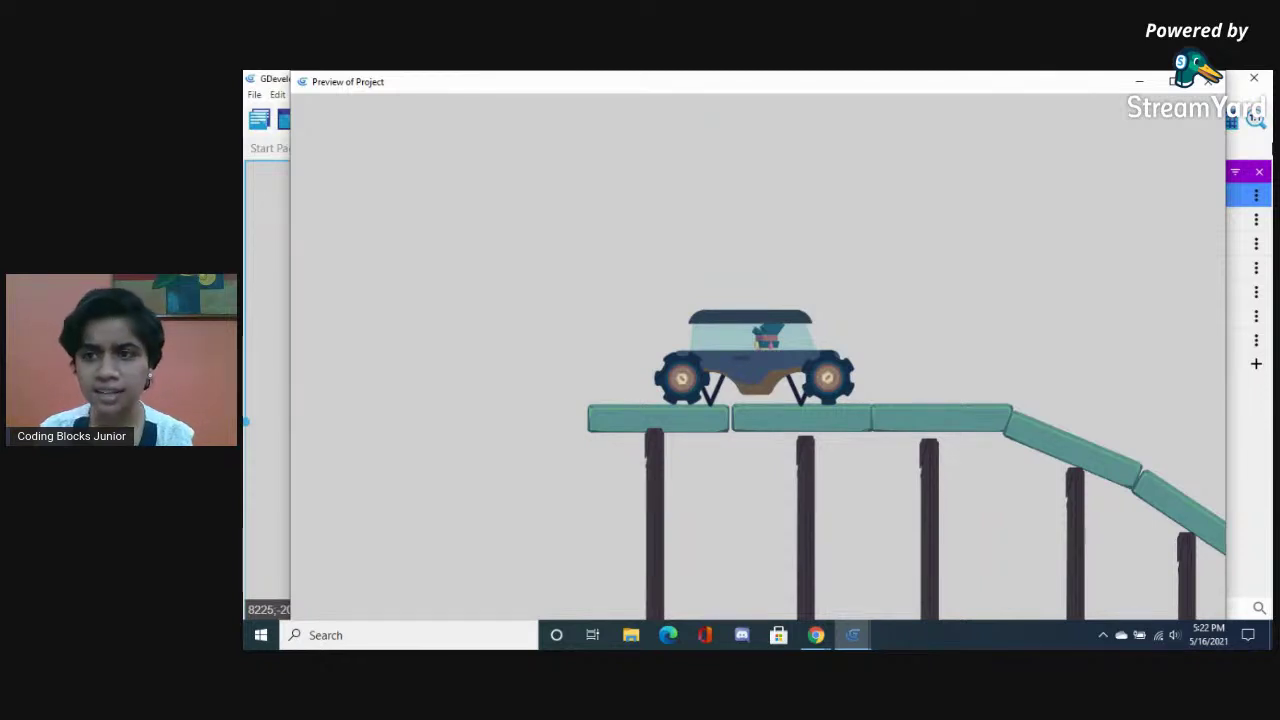
pyautogui.click(1205, 82)
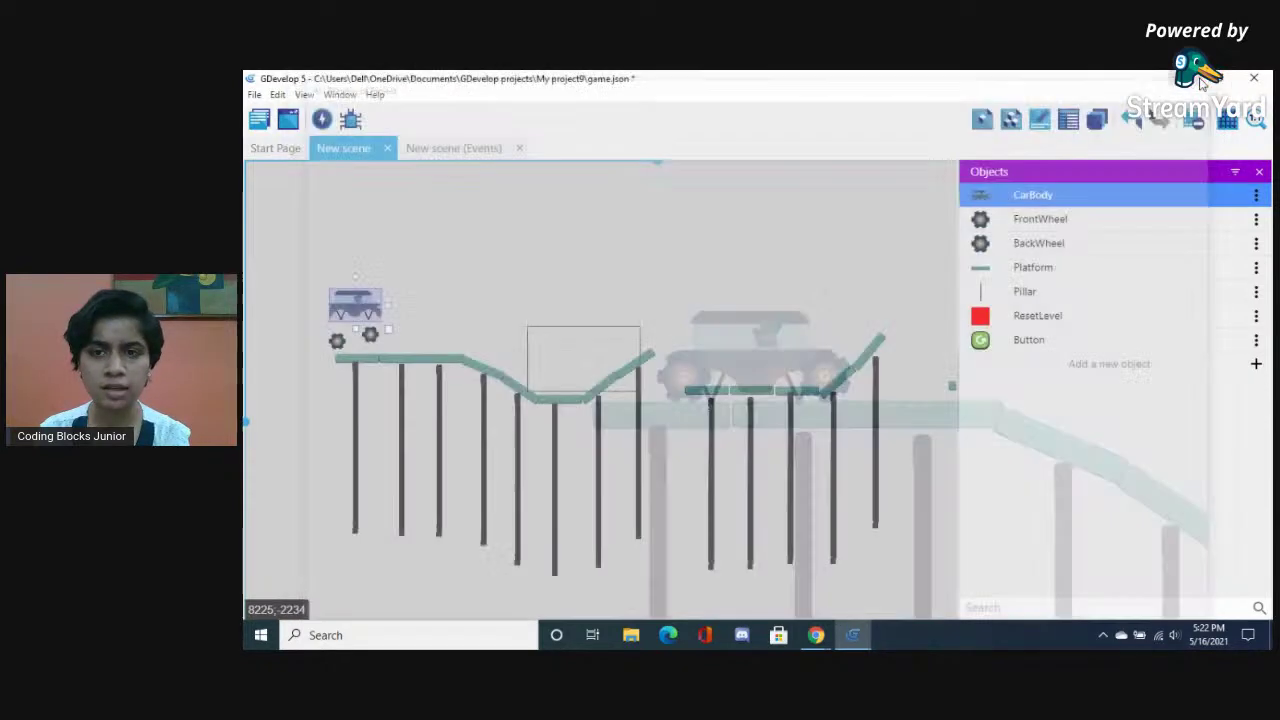
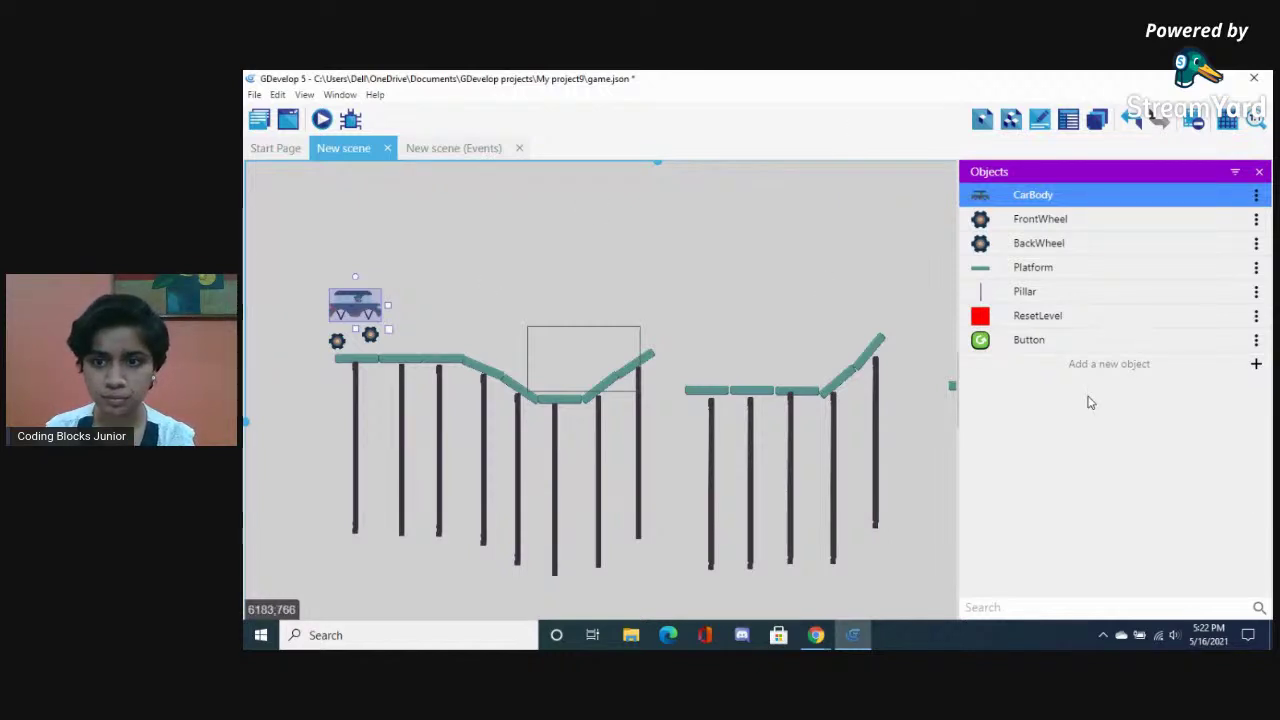
pyautogui.click(340, 227)
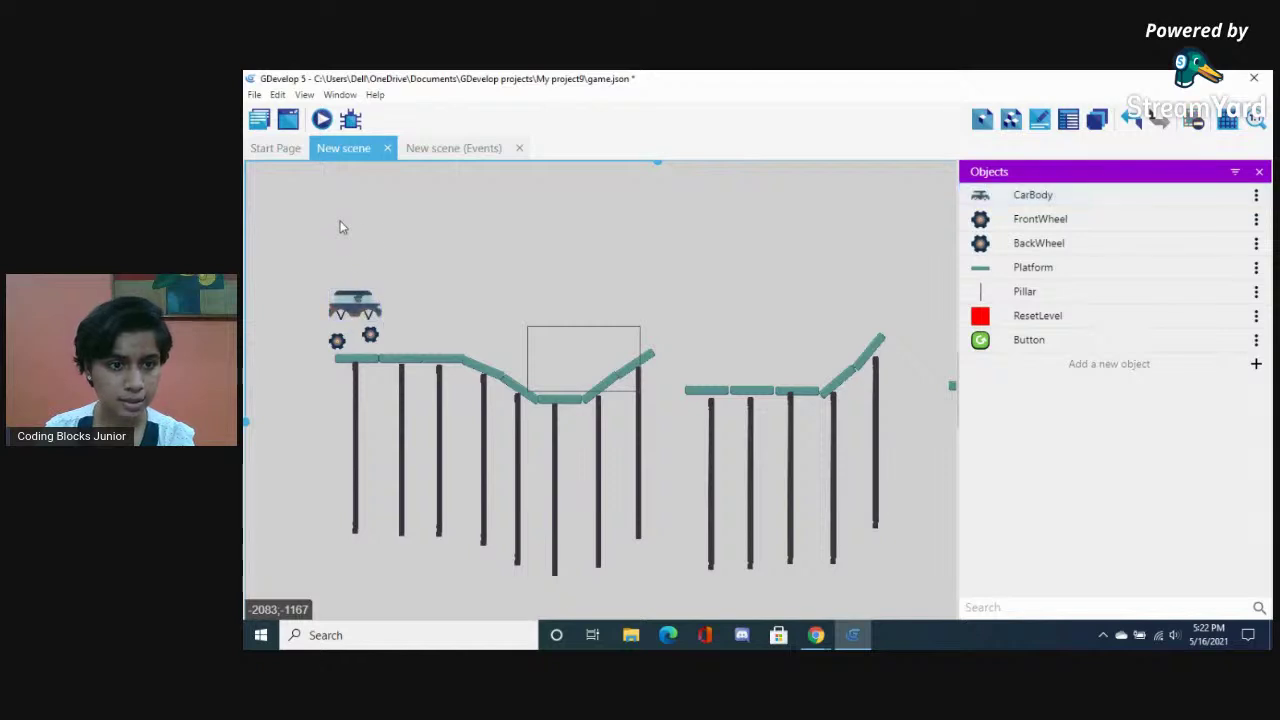
pyautogui.click(357, 302)
pyautogui.moveTo(356, 296); pyautogui.dragTo(358, 300)
# Examine the anchor settings of the FrontWheel wheel joint action in the scene events without changing them
pyautogui.click(440, 149)
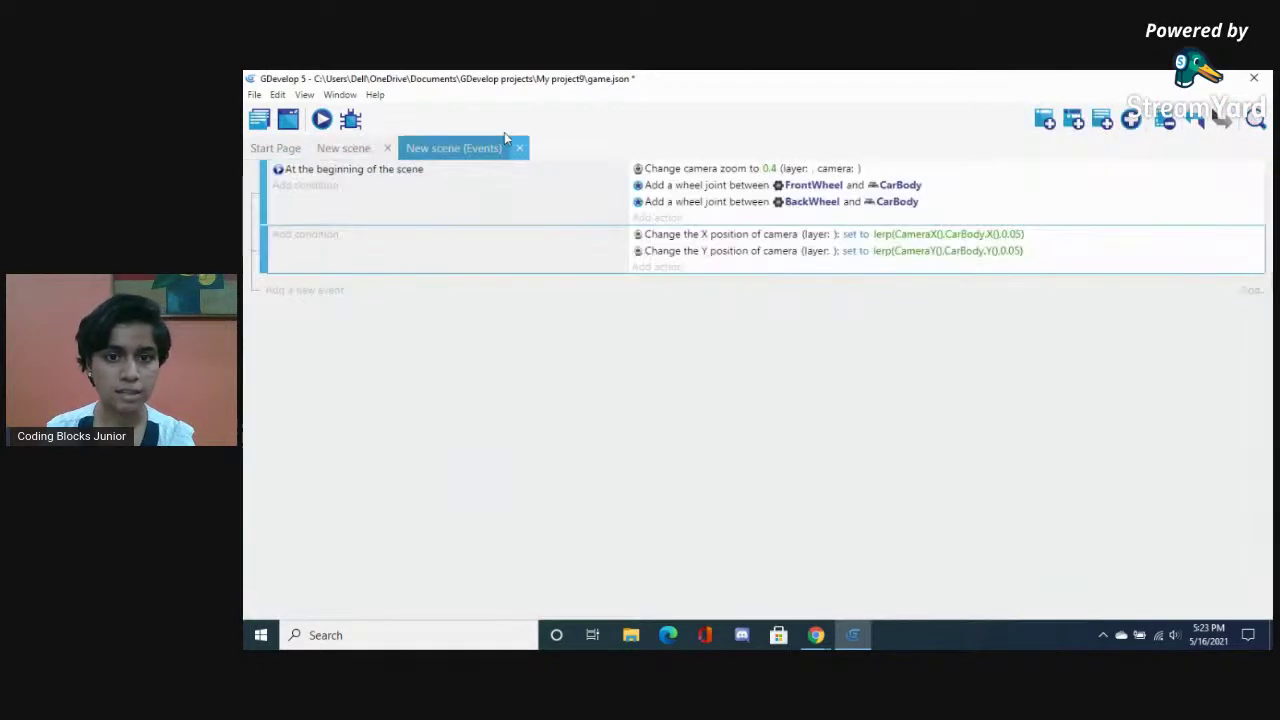
pyautogui.doubleClick(730, 187)
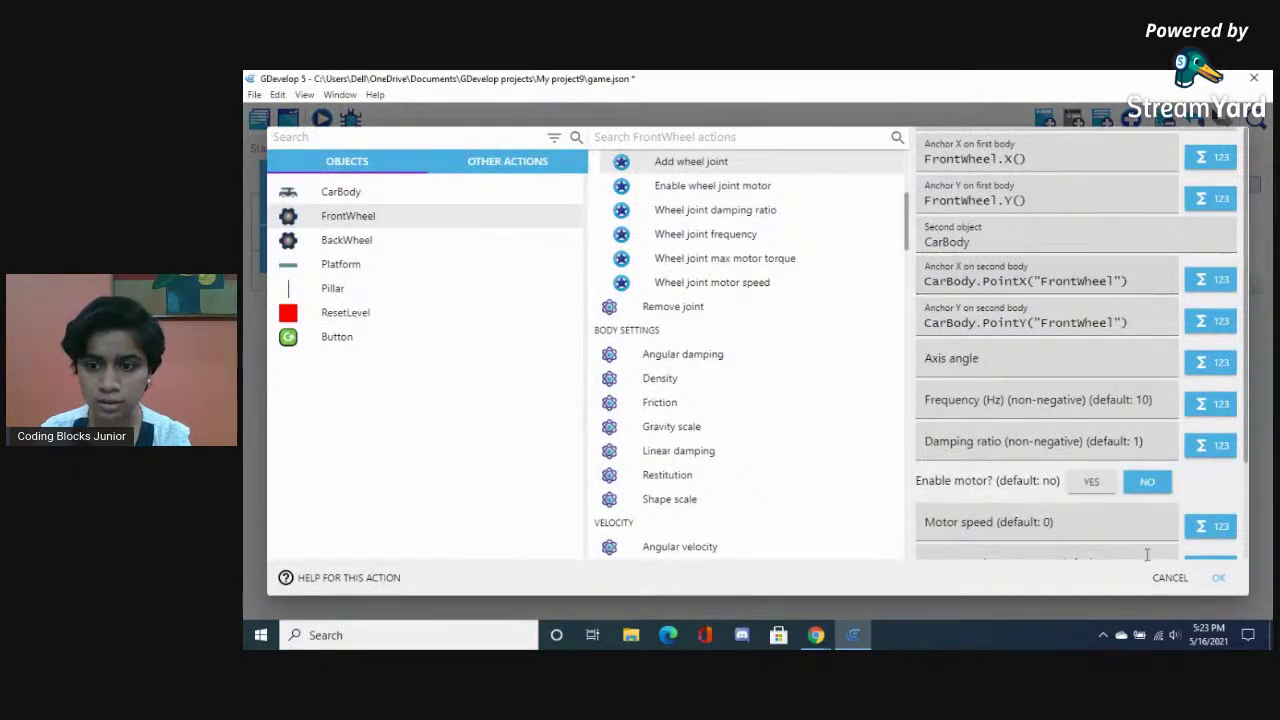
pyautogui.click(1169, 578)
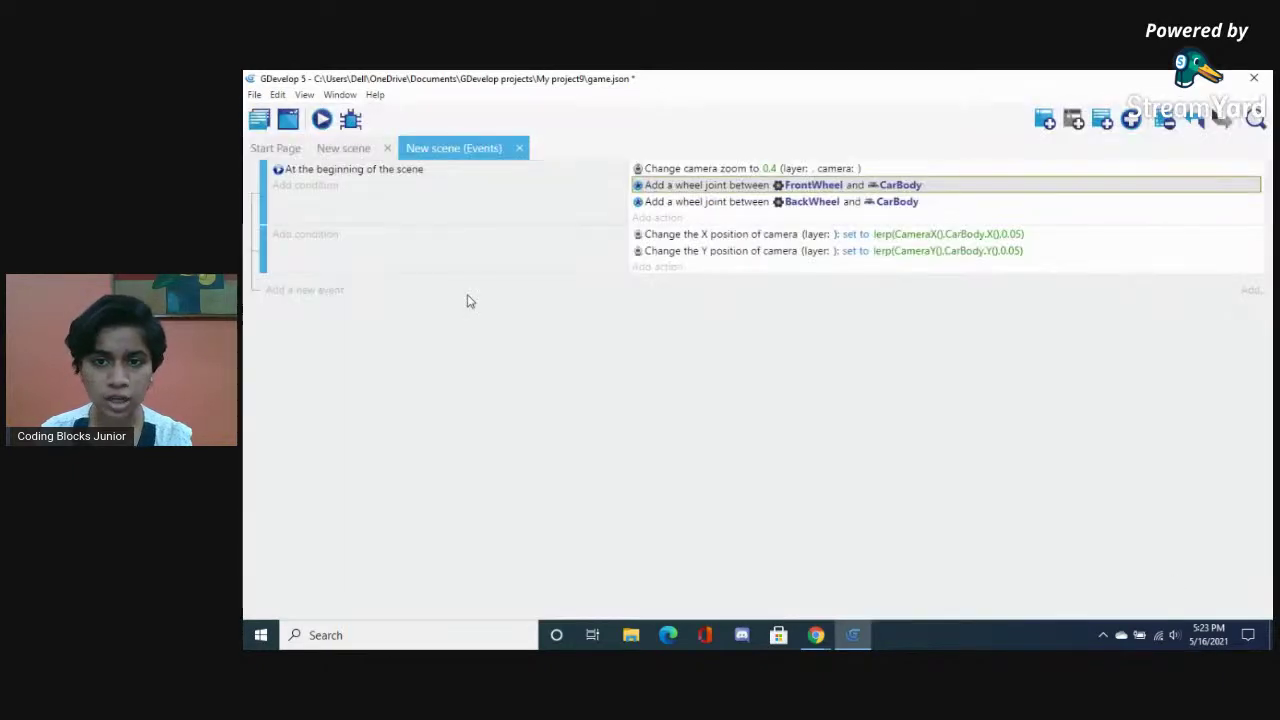
# Check the FrontWheel and BackWheel points defined on the CarBody, and look at the FrontWheel object's properties
pyautogui.click(345, 147)
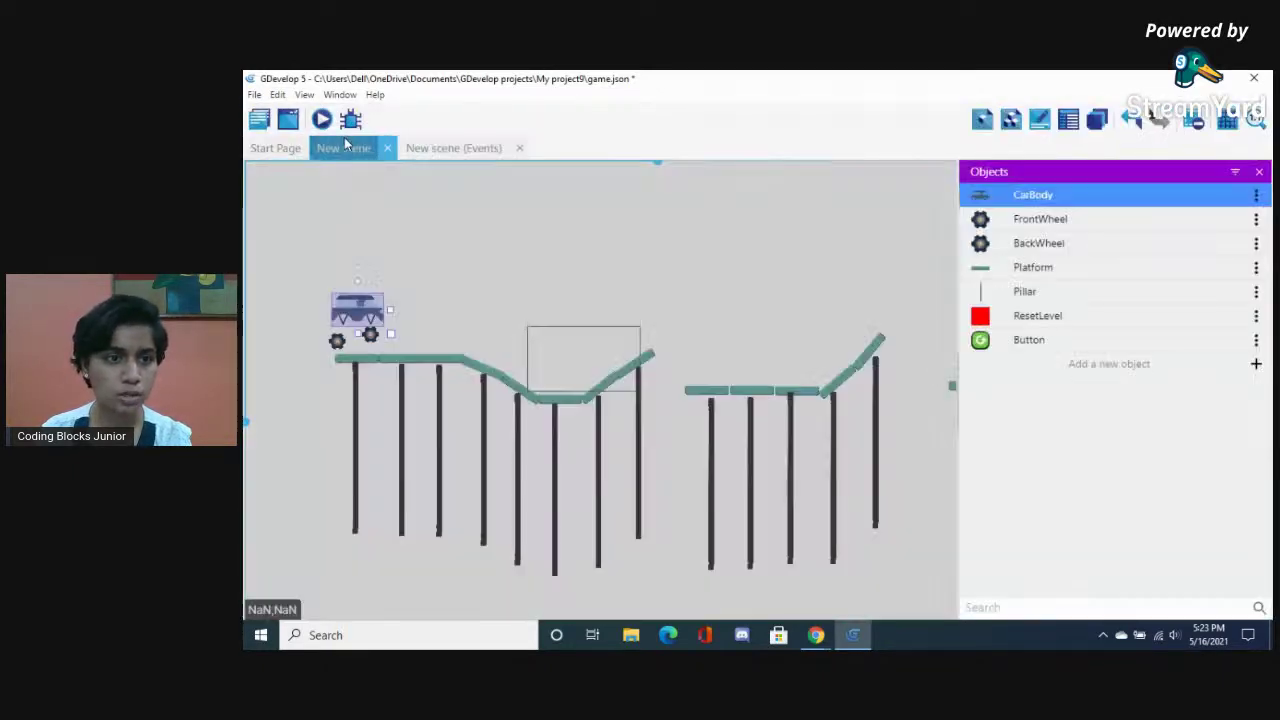
pyautogui.doubleClick(372, 310)
pyautogui.click(548, 335)
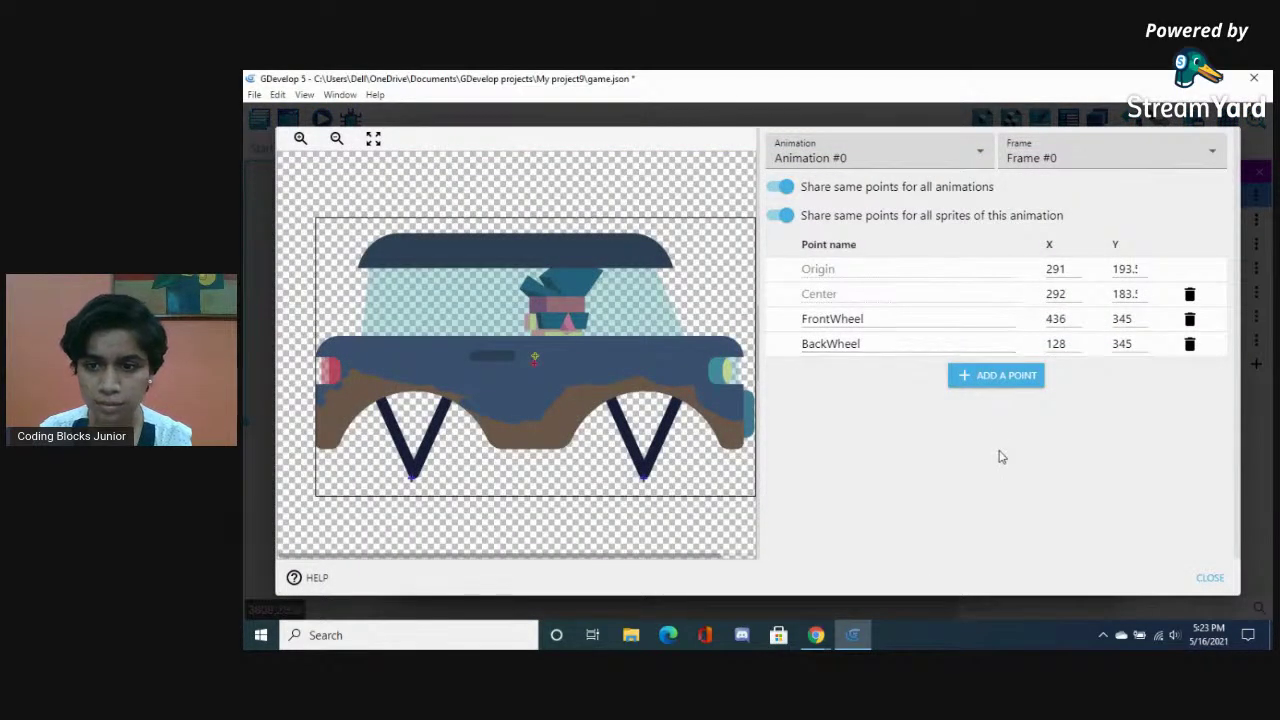
pyautogui.click(1210, 578)
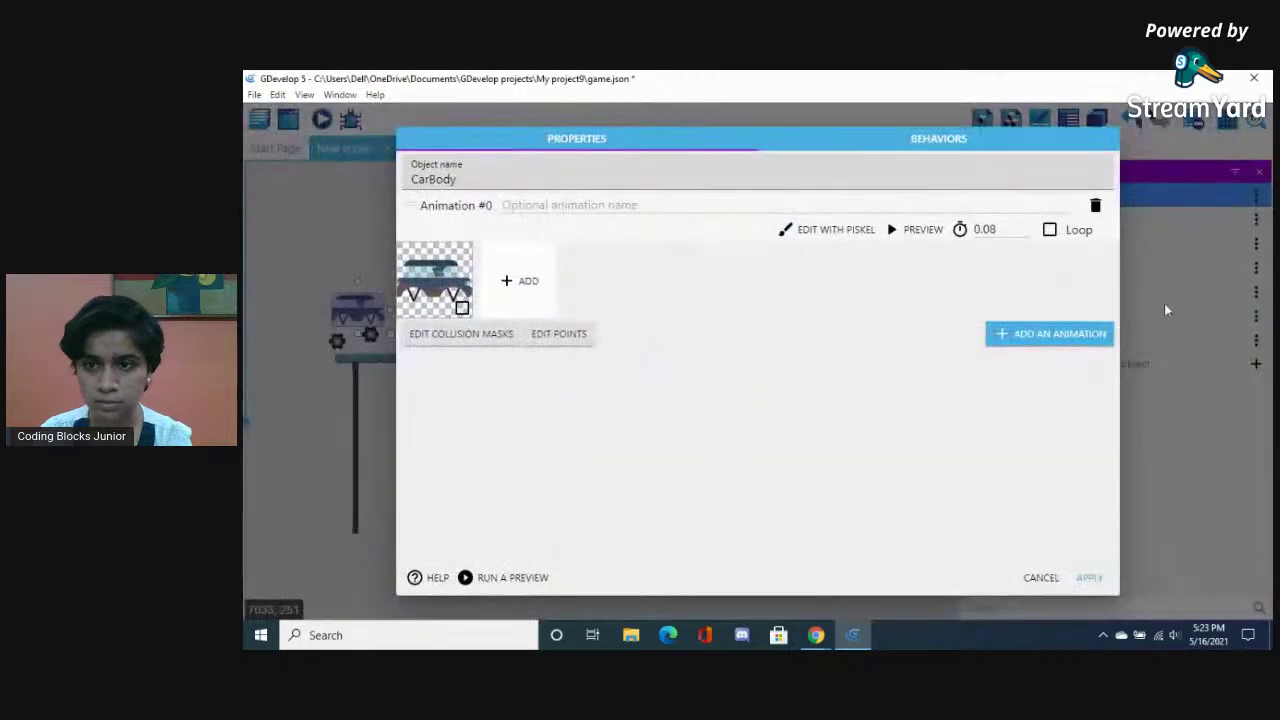
pyautogui.click(1088, 578)
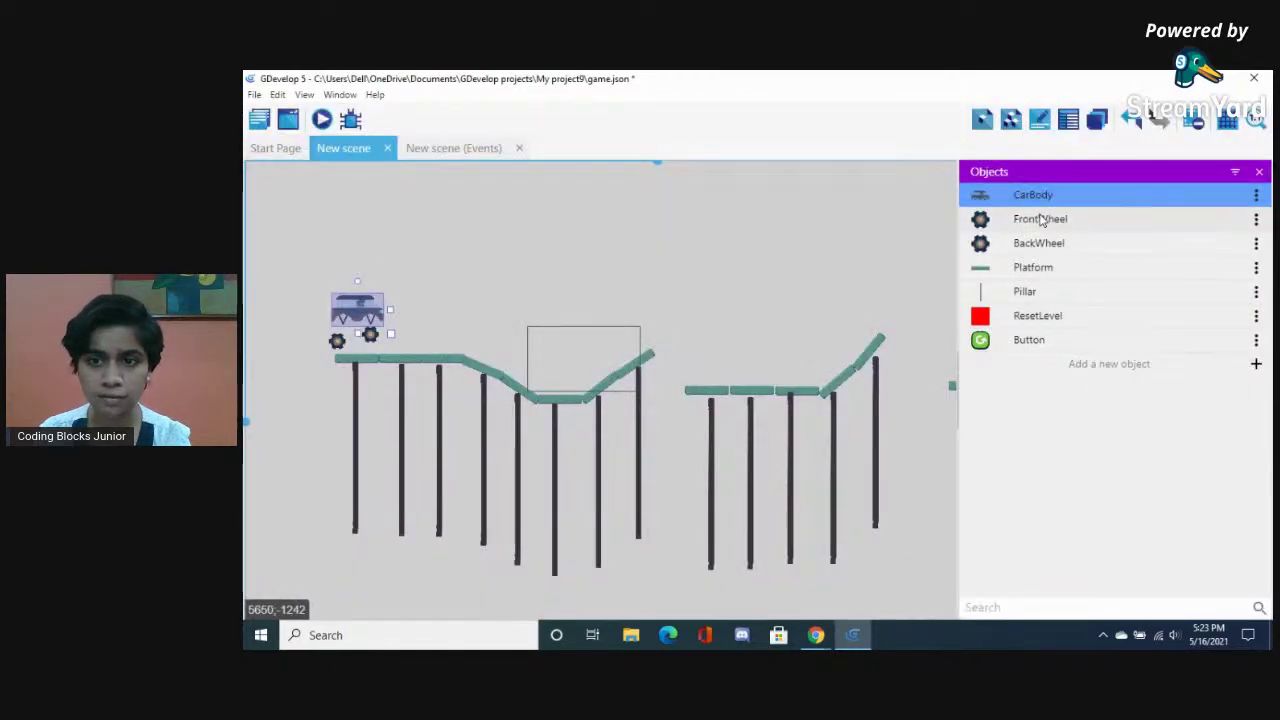
pyautogui.doubleClick(1041, 220)
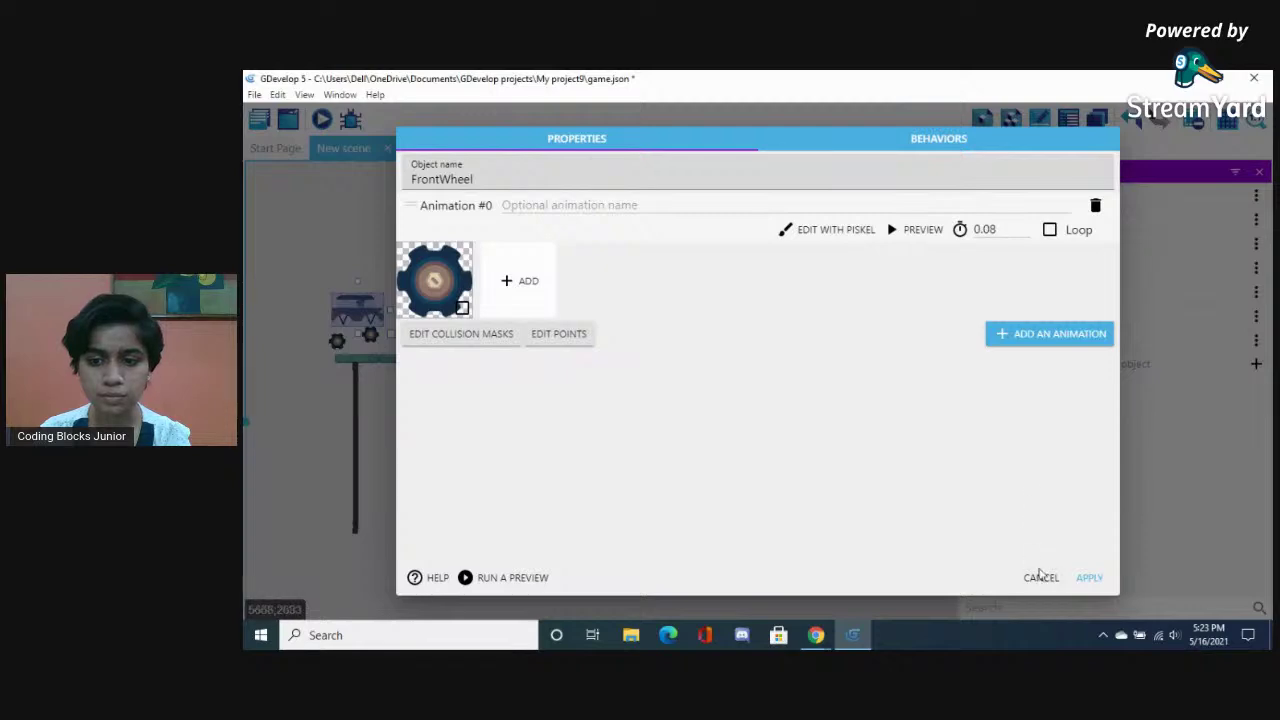
pyautogui.click(1041, 577)
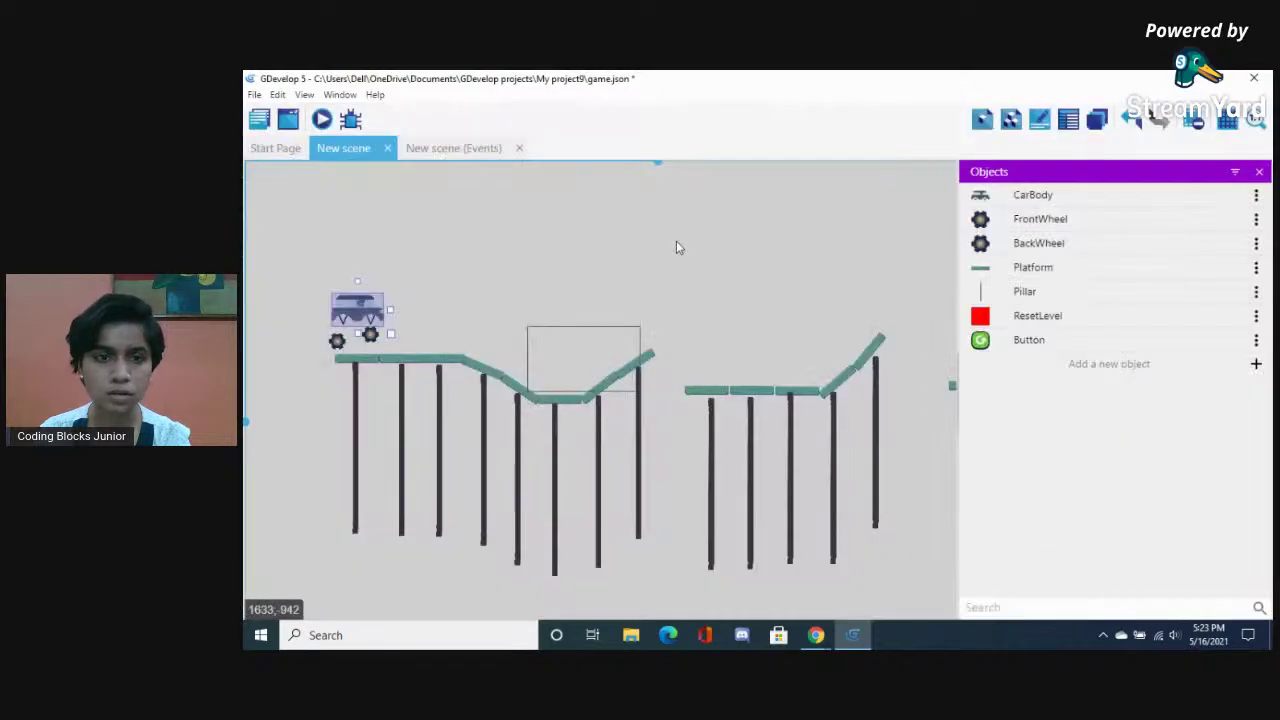
# Recheck the FrontWheel wheel joint's anchor expressions against the CarBody point names
pyautogui.click(443, 145)
pyautogui.doubleClick(650, 185)
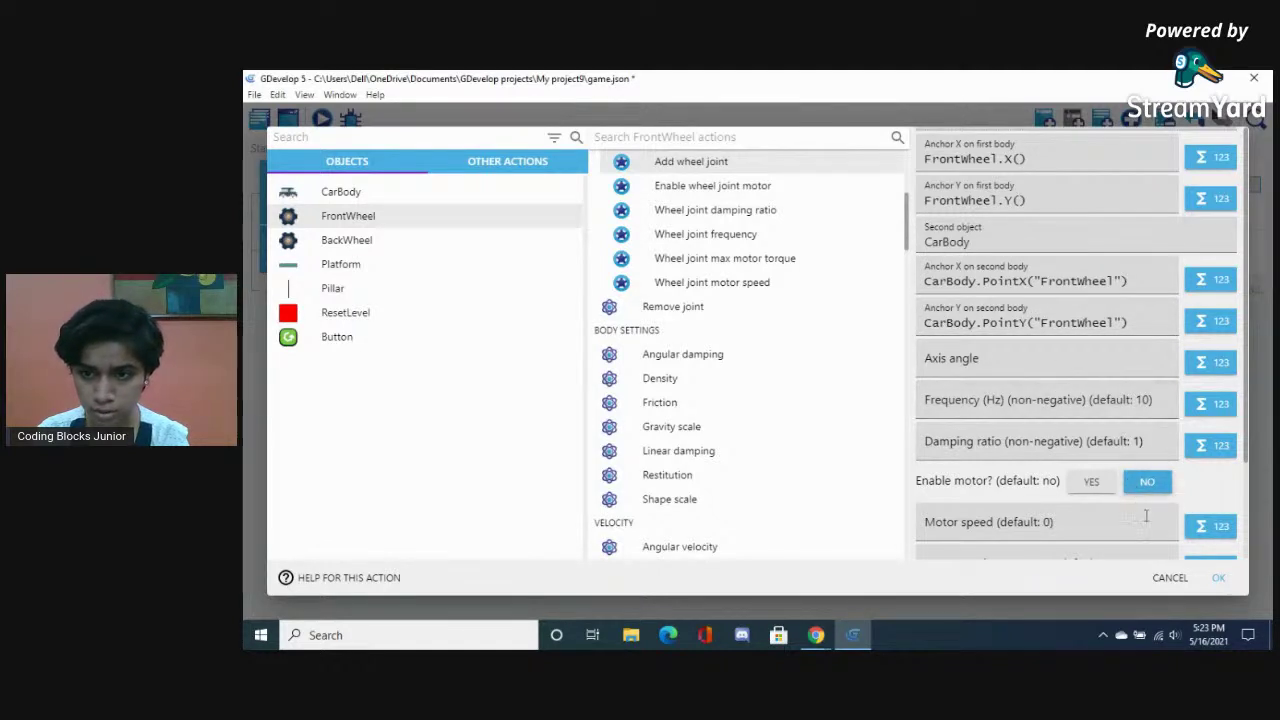
pyautogui.click(1219, 580)
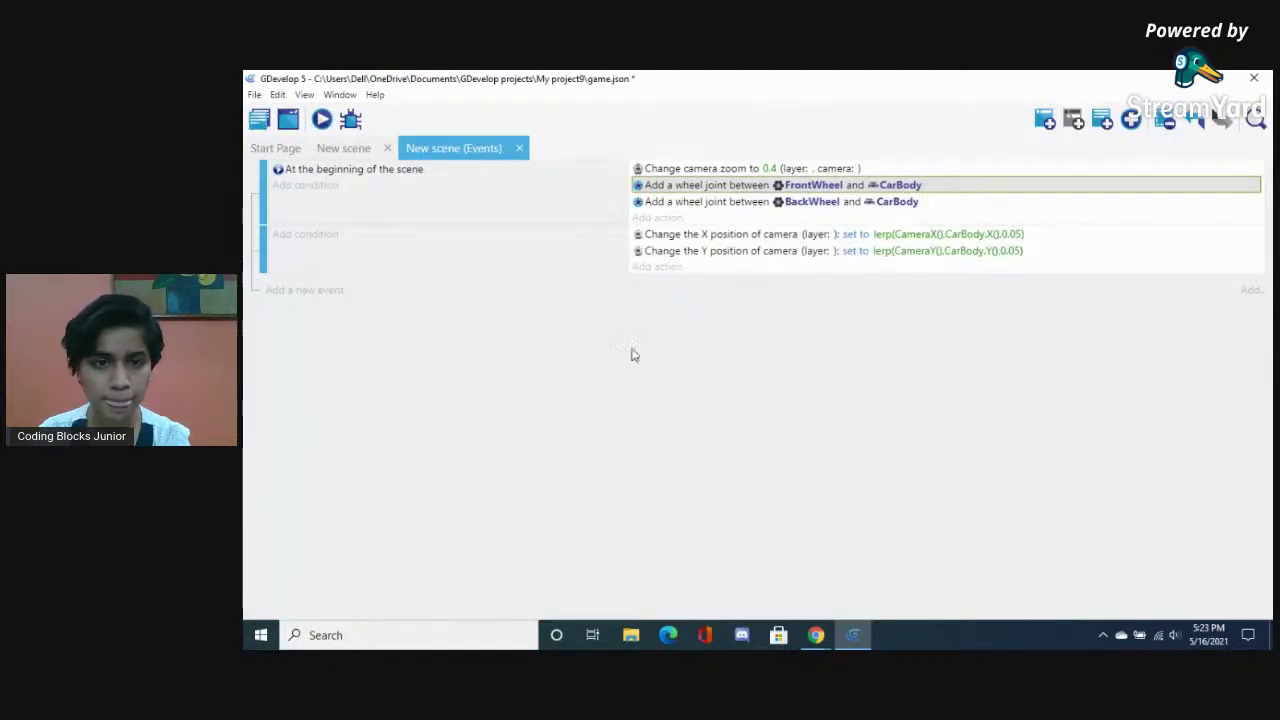
# Review the CarBody's point coordinates once more, return to the scene events and save the project
pyautogui.click(350, 148)
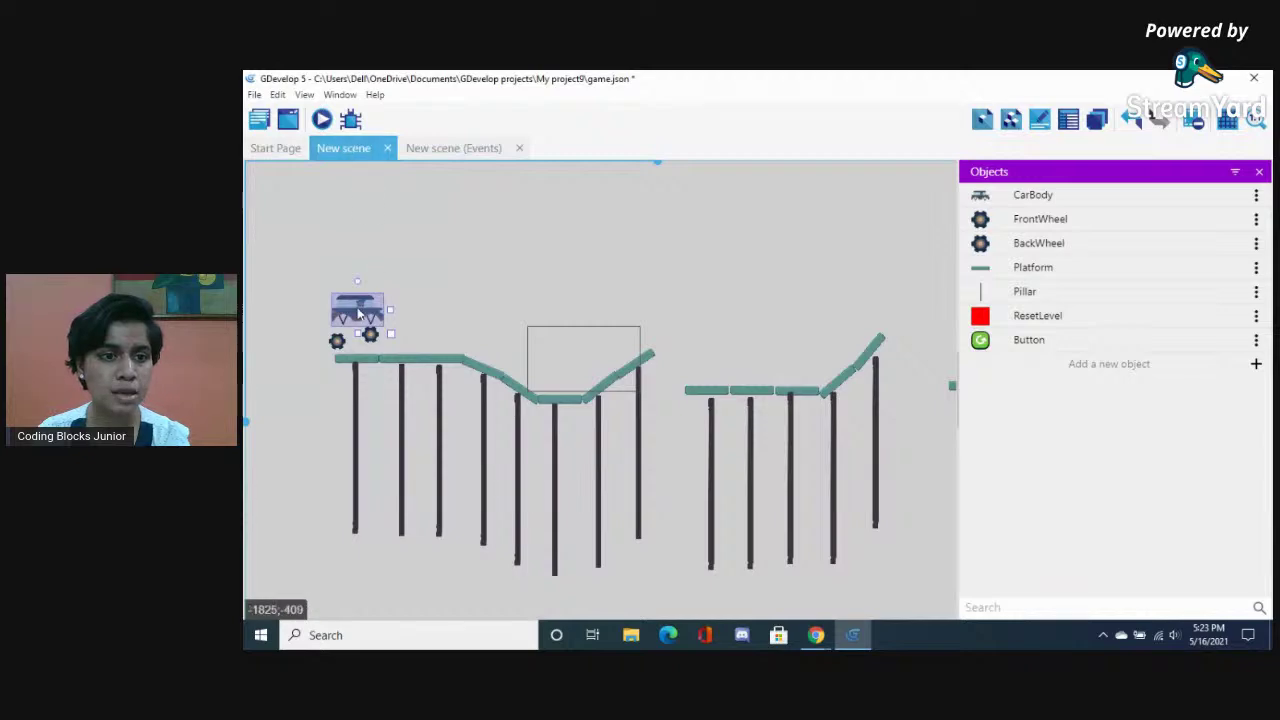
pyautogui.click(358, 316)
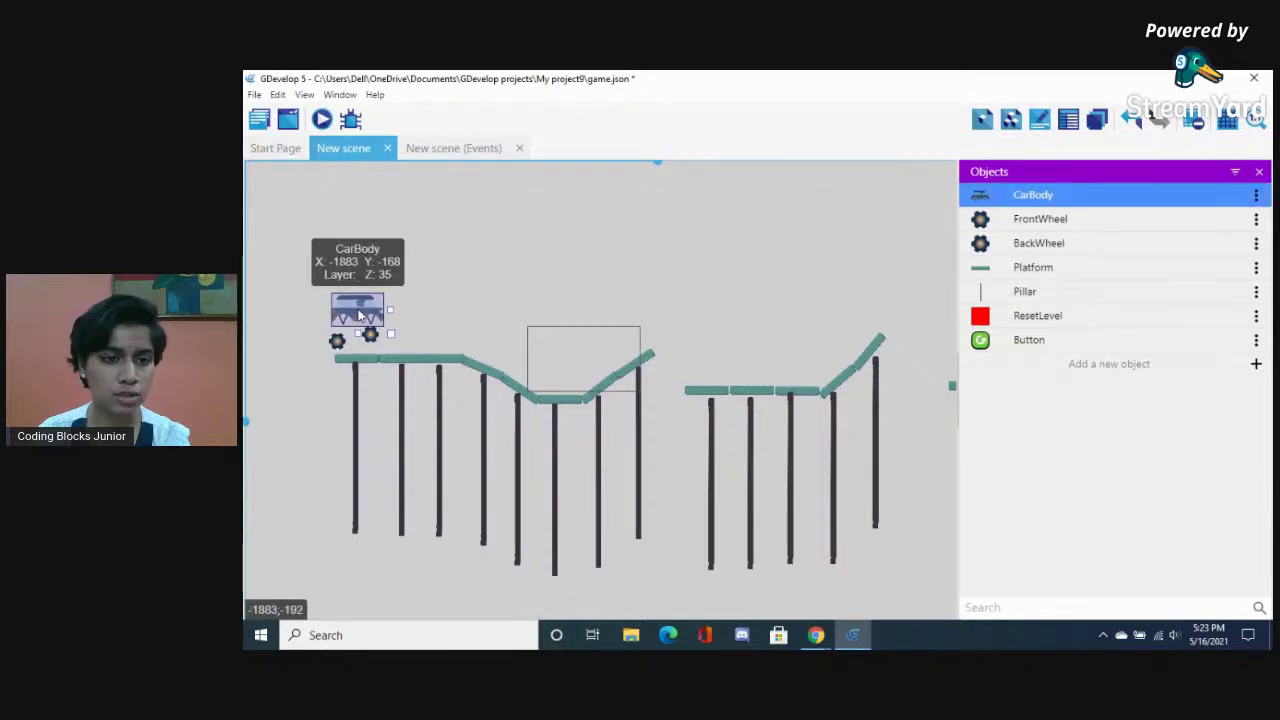
pyautogui.doubleClick(358, 316)
pyautogui.click(537, 339)
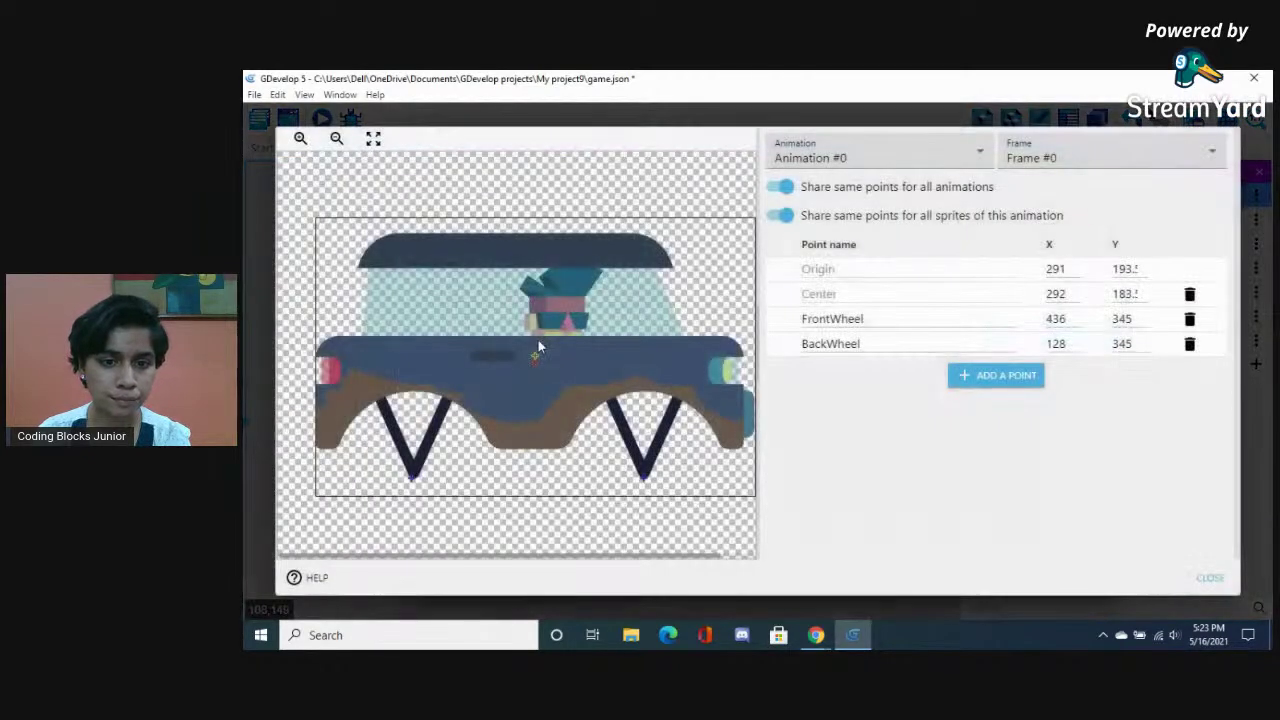
pyautogui.click(1207, 580)
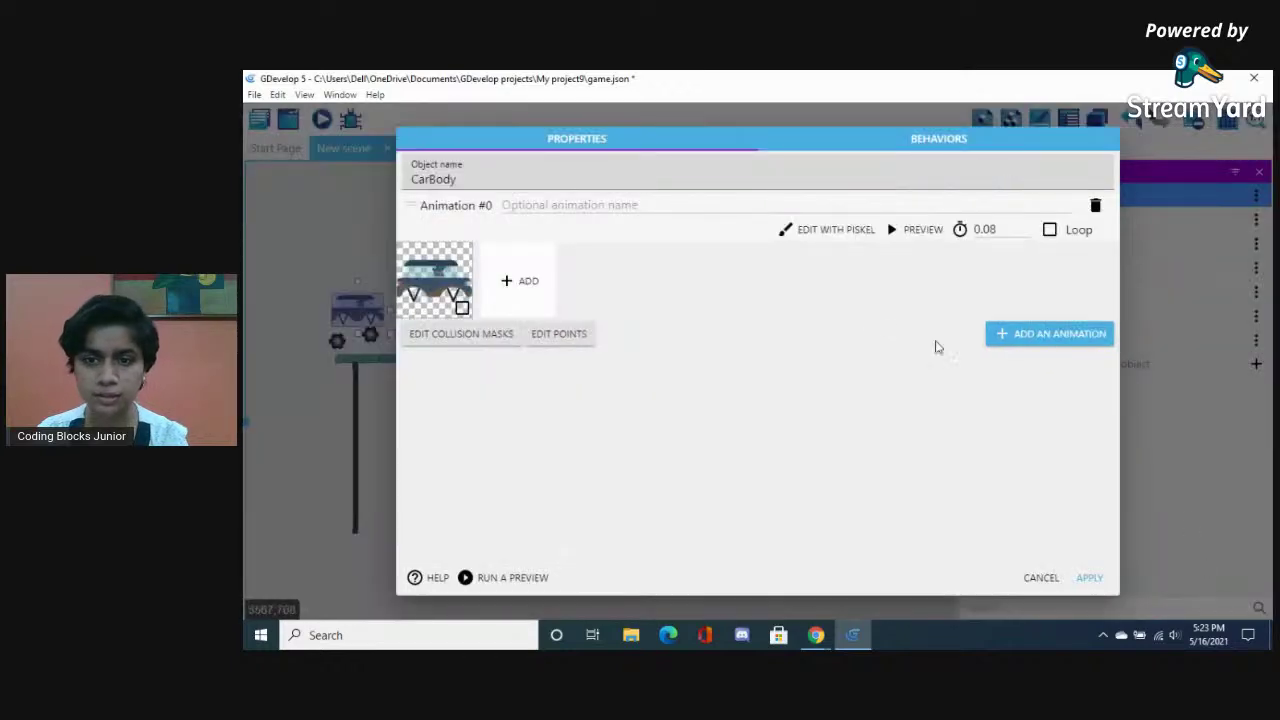
pyautogui.click(1089, 580)
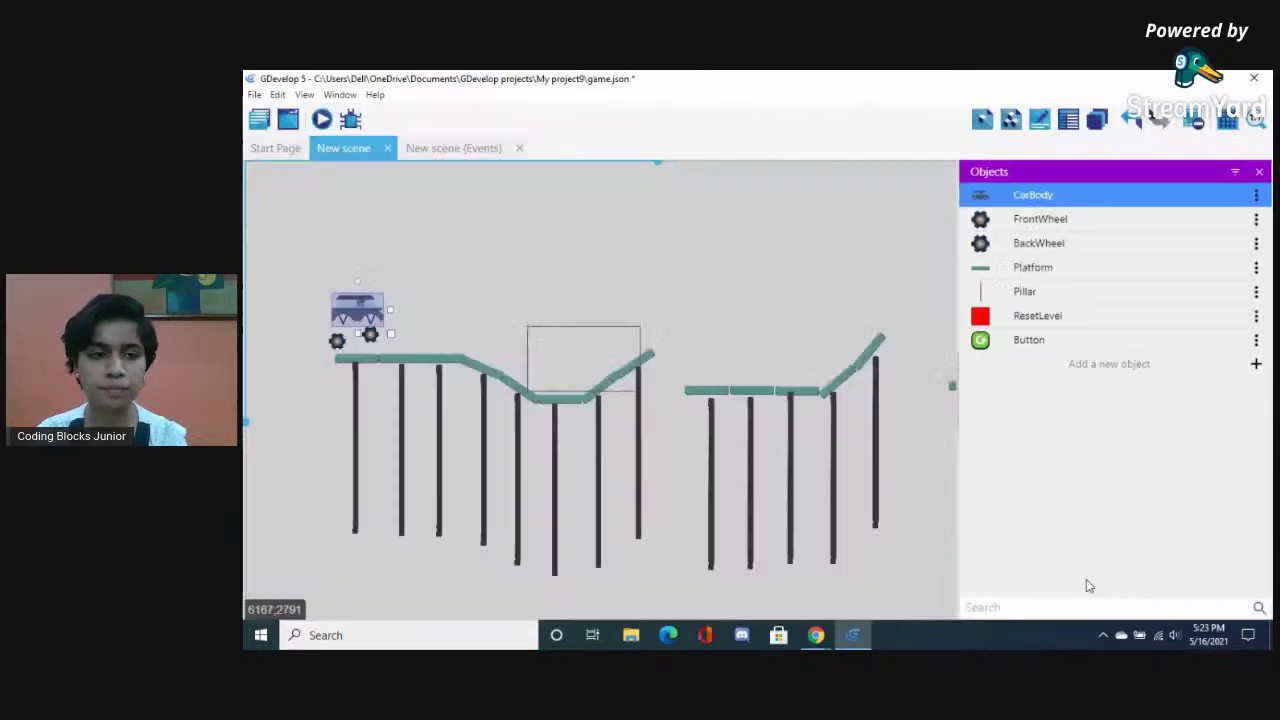
pyautogui.click(440, 150)
pyautogui.hotkey('ctrl', 's')
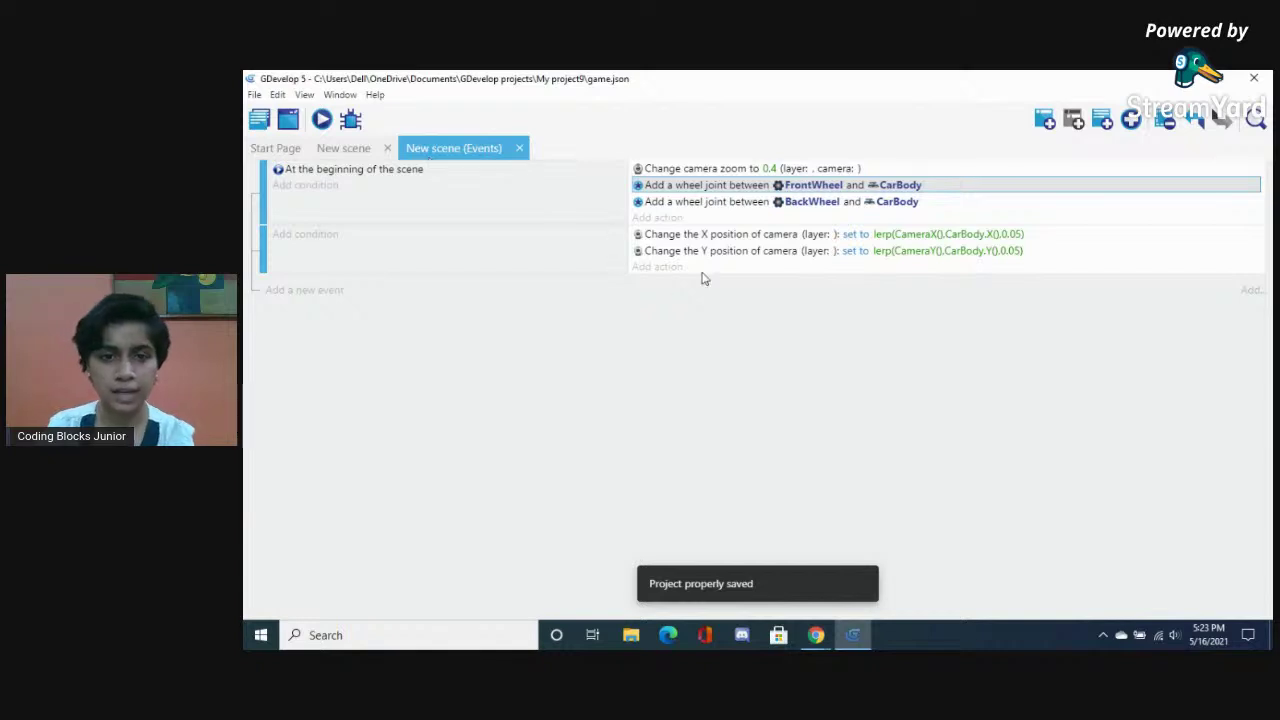
# Compare the anchor settings of the BackWheel and FrontWheel wheel joint actions, and preview how the wheels sit on the car
pyautogui.click(665, 203)
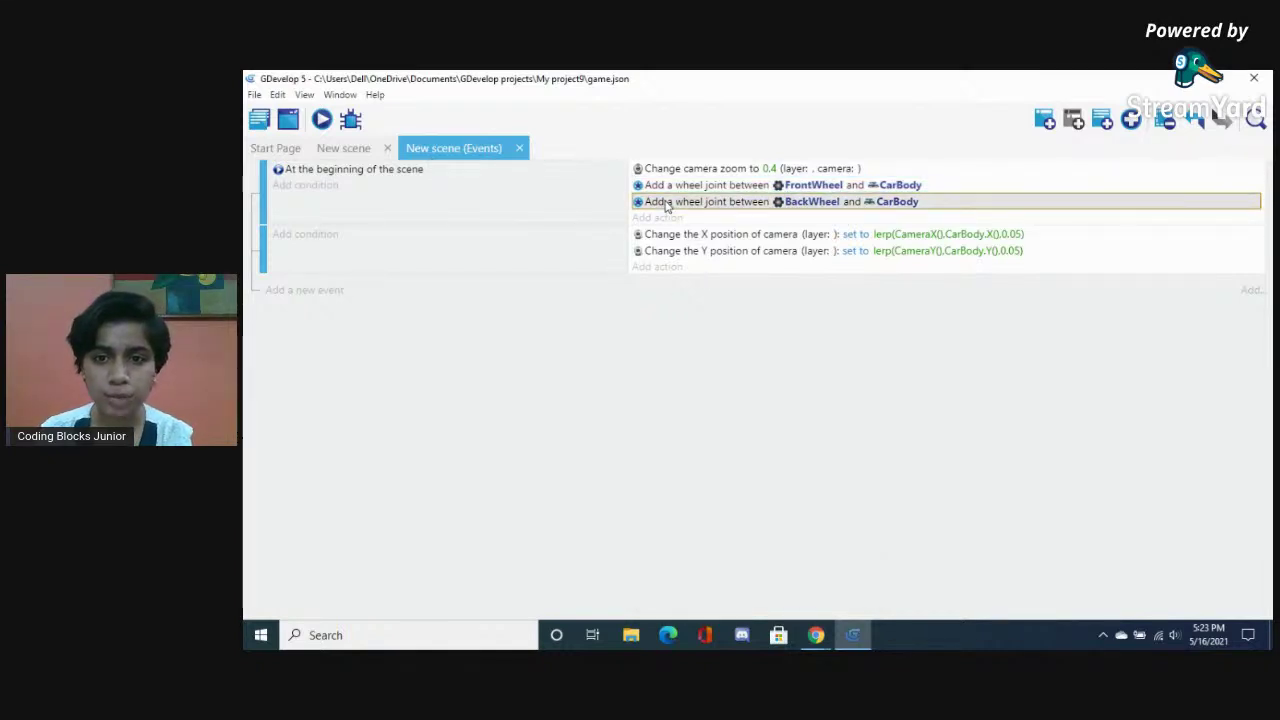
pyautogui.doubleClick(667, 204)
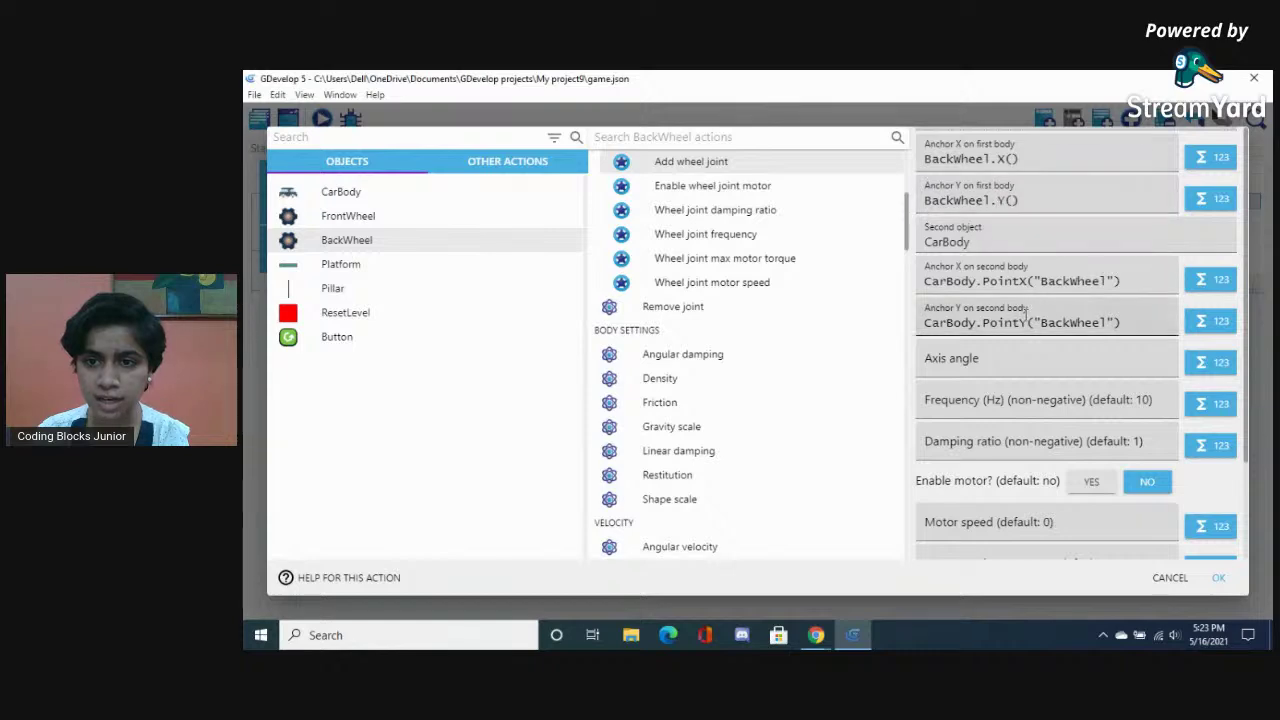
pyautogui.click(1218, 579)
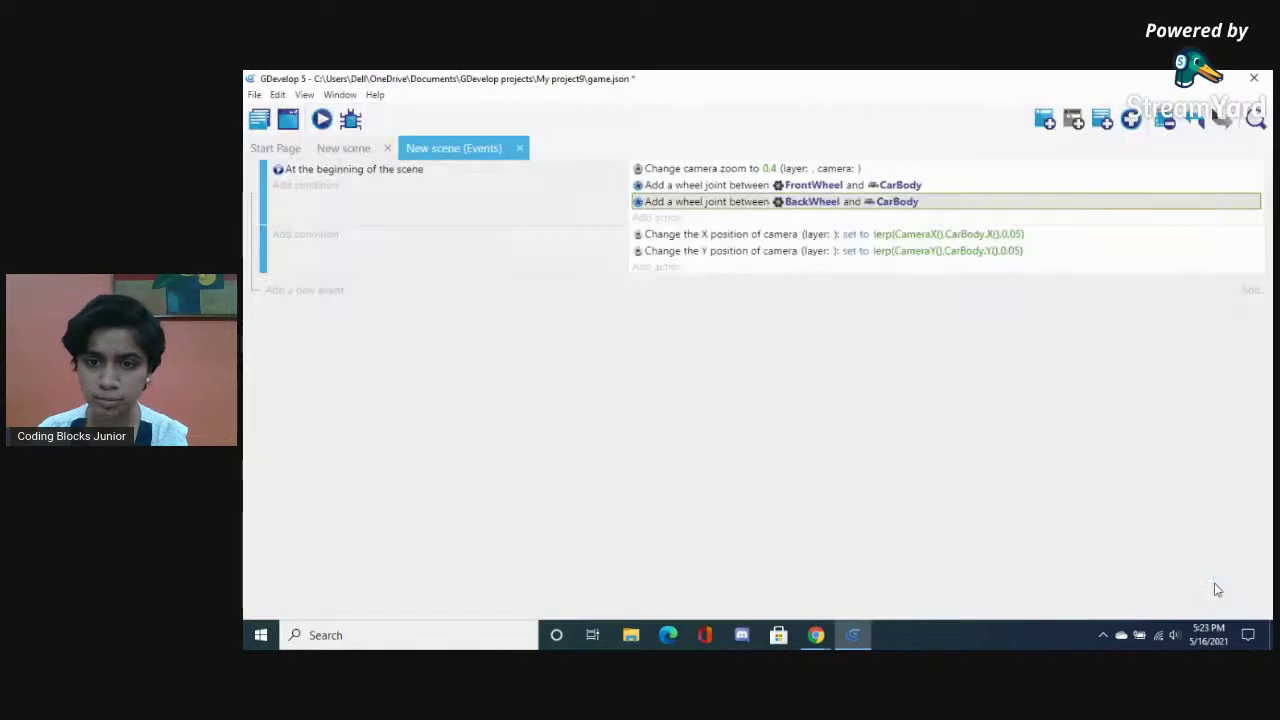
pyautogui.doubleClick(720, 186)
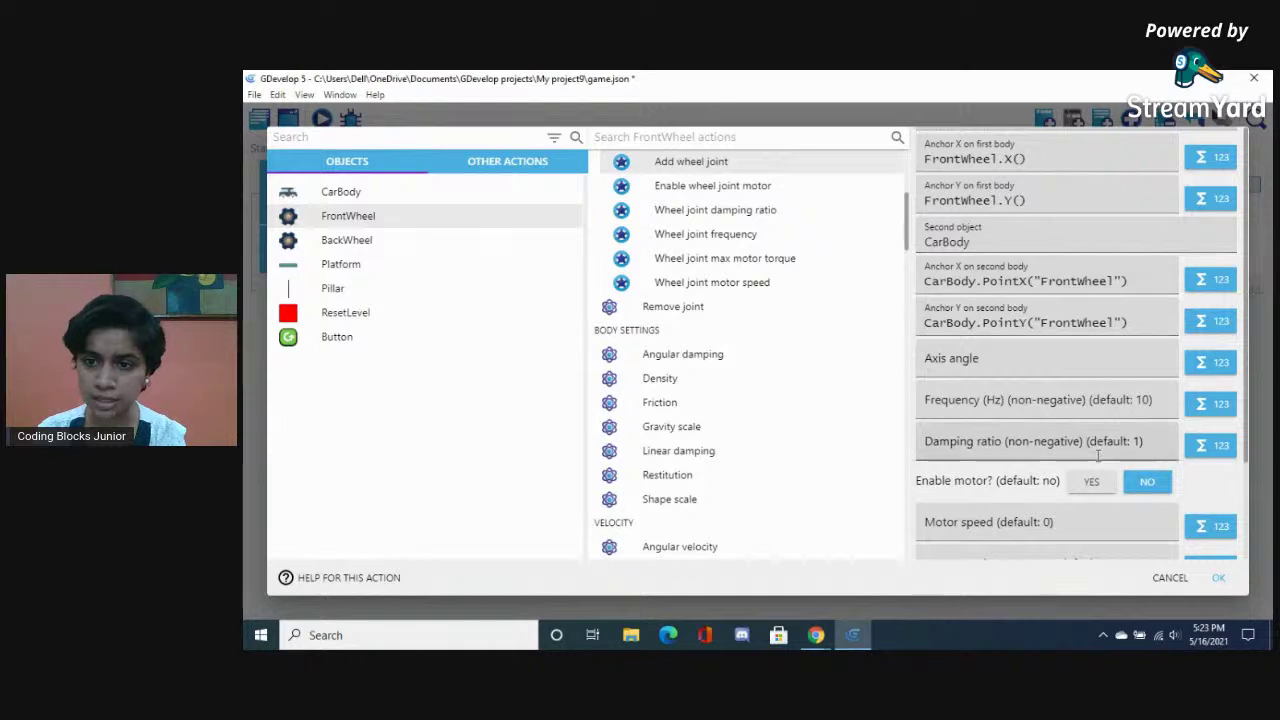
pyautogui.click(1218, 579)
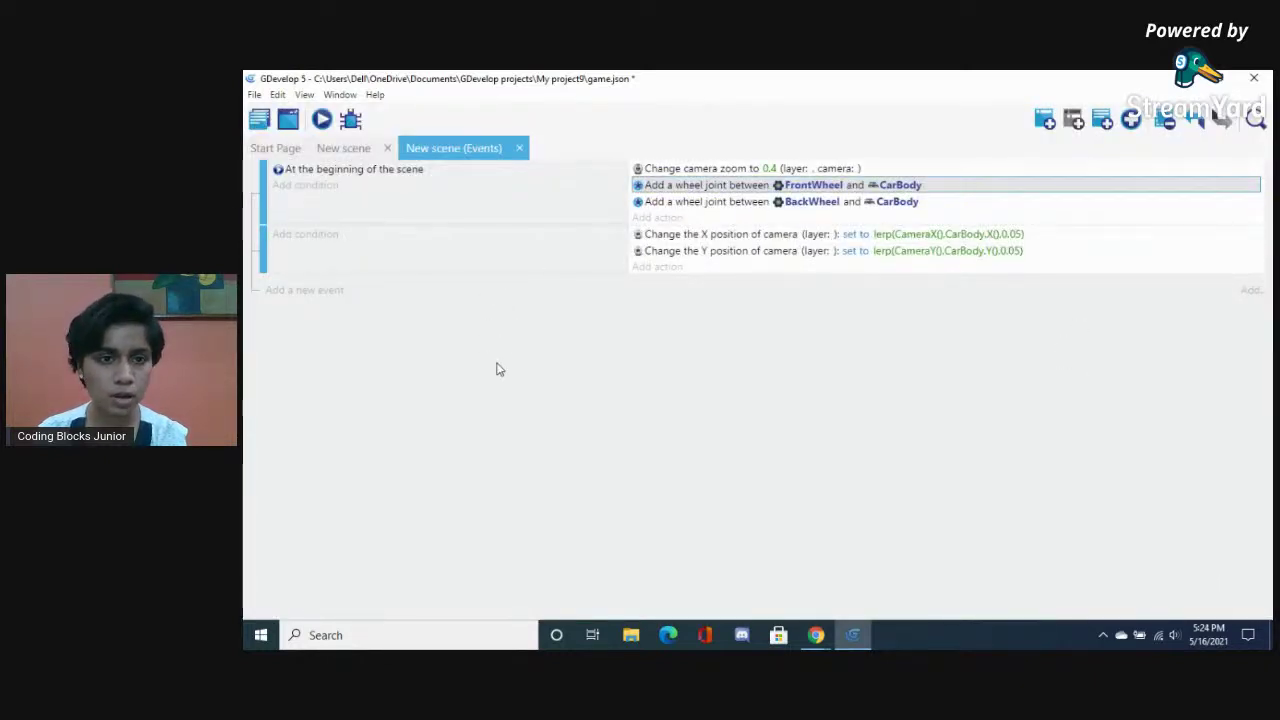
pyautogui.click(327, 118)
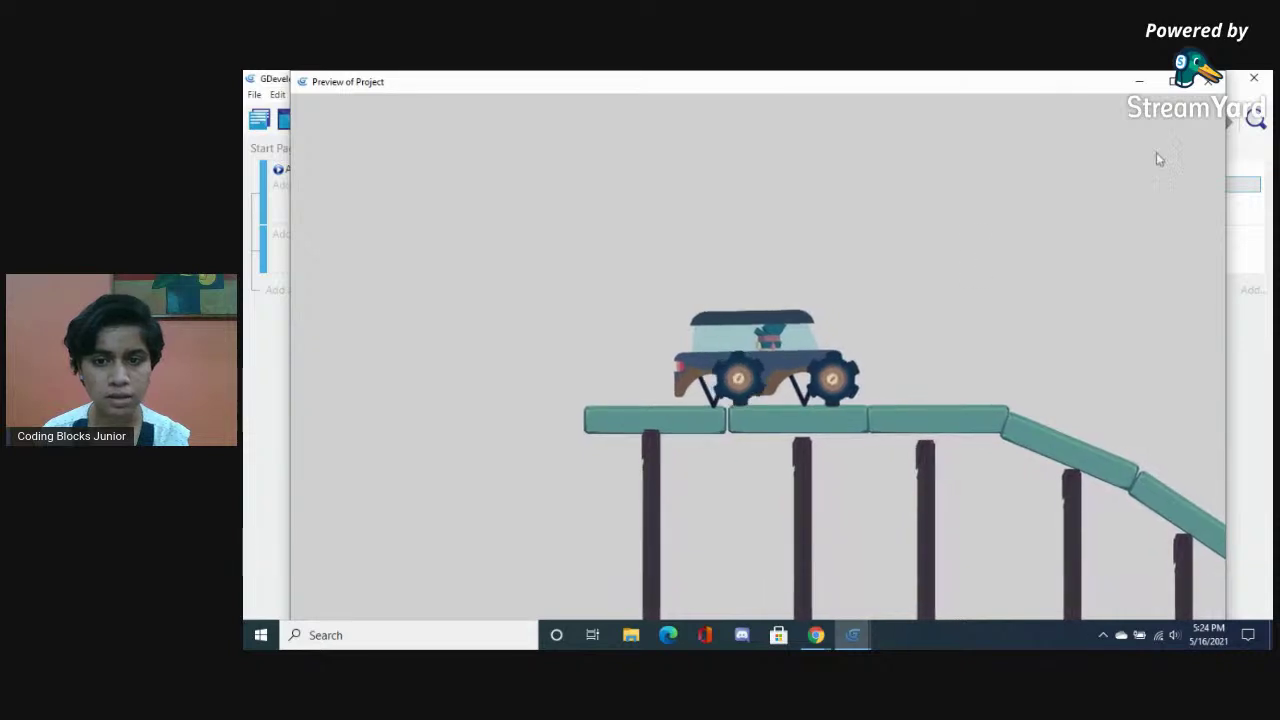
pyautogui.click(1210, 81)
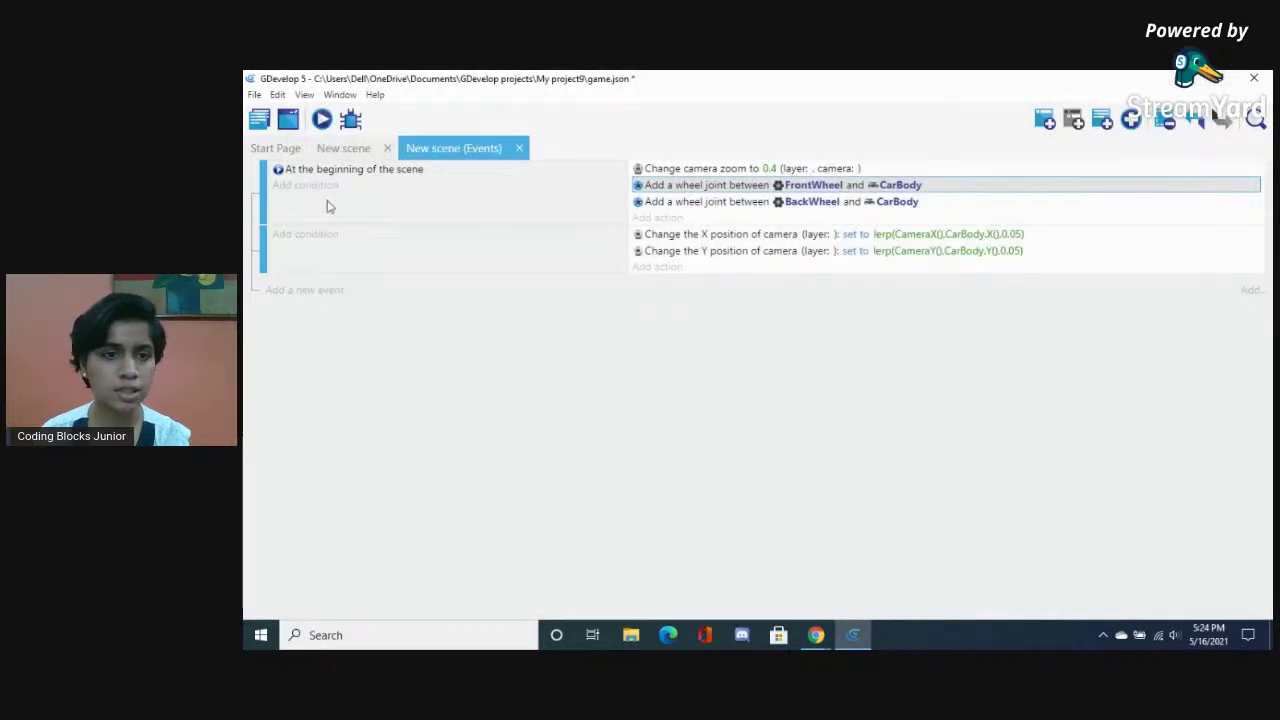
# Set the Y coordinate of the CarBody's FrontWheel and BackWheel points to 336, apply the change and preview the car
pyautogui.click(331, 148)
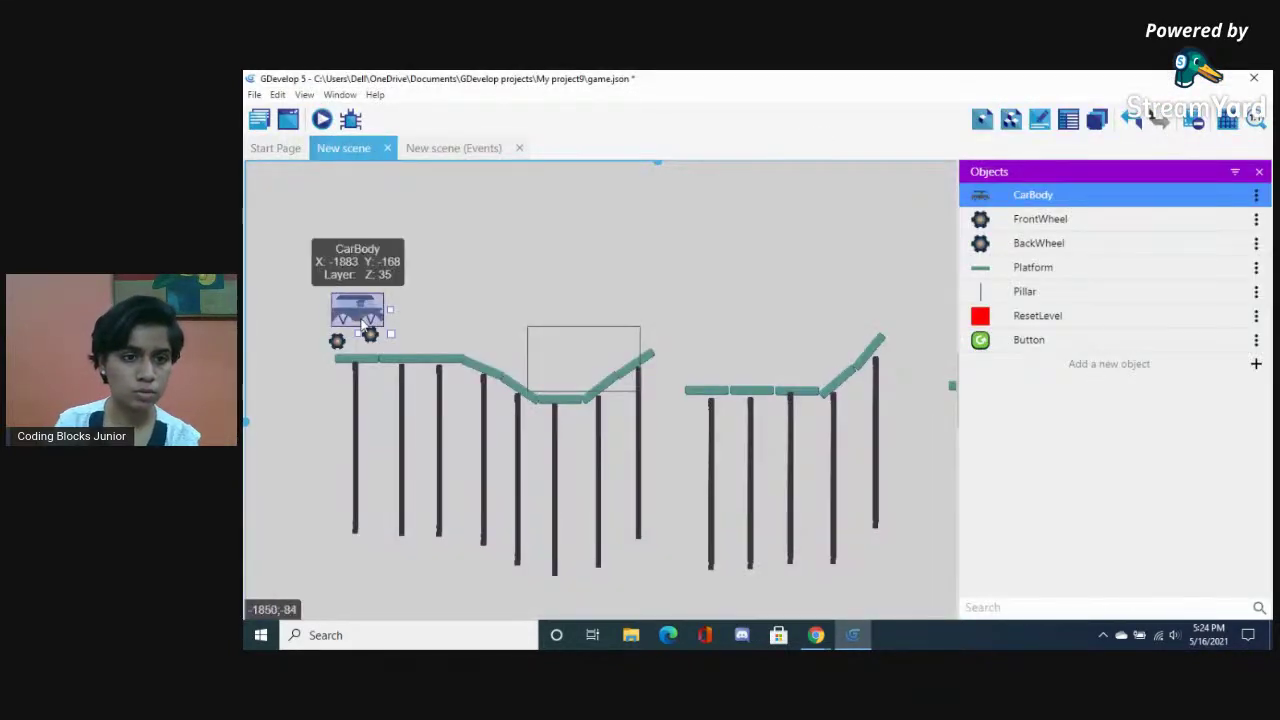
pyautogui.doubleClick(366, 322)
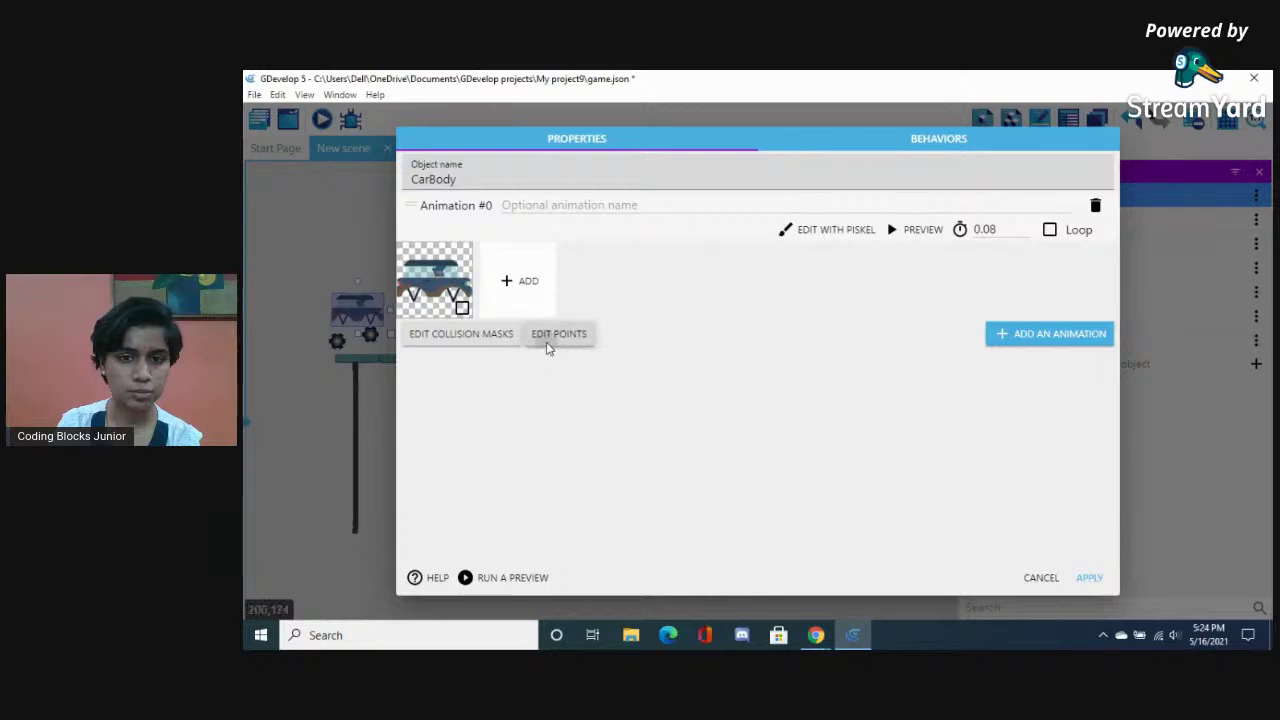
pyautogui.click(548, 338)
pyautogui.click(854, 321)
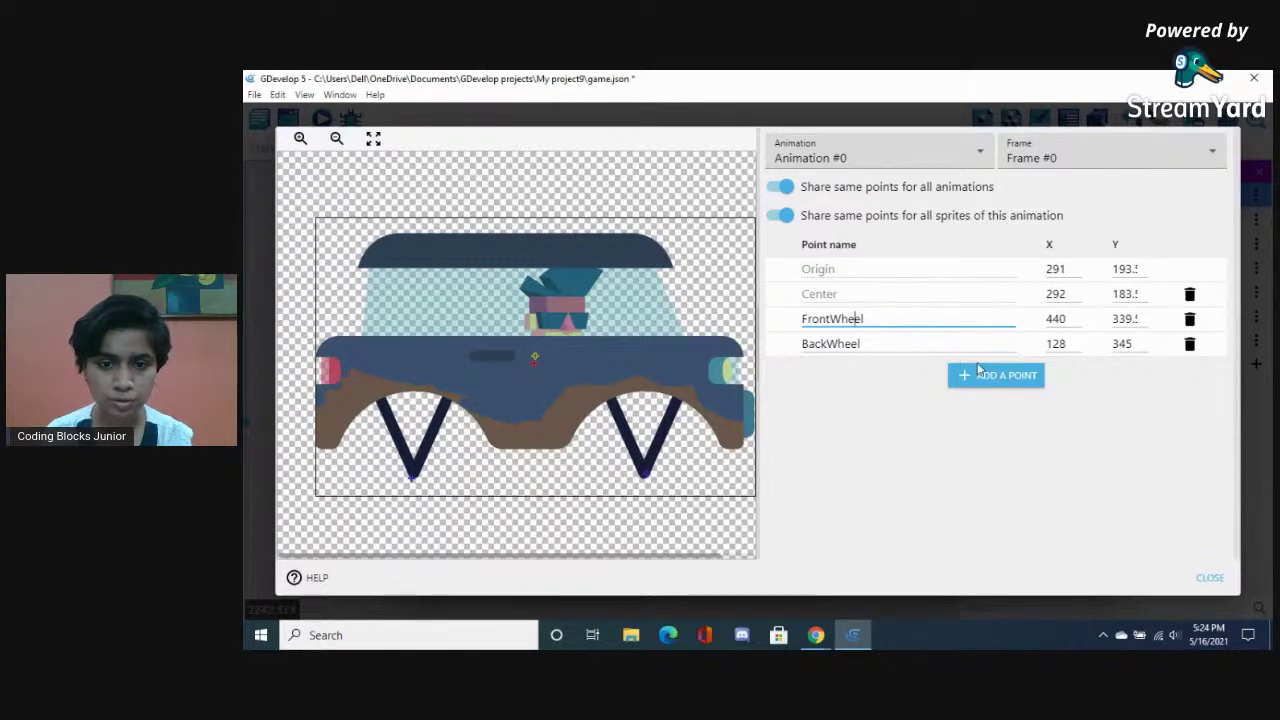
pyautogui.doubleClick(1124, 319)
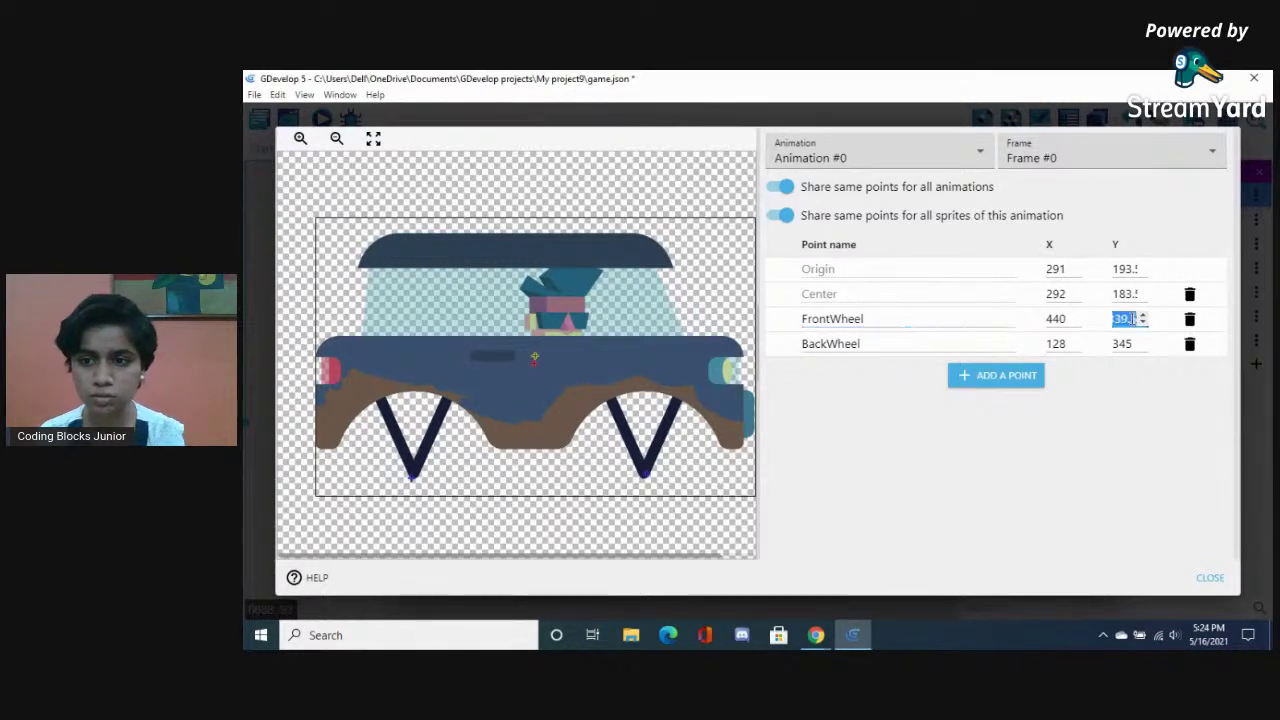
pyautogui.write('0336')
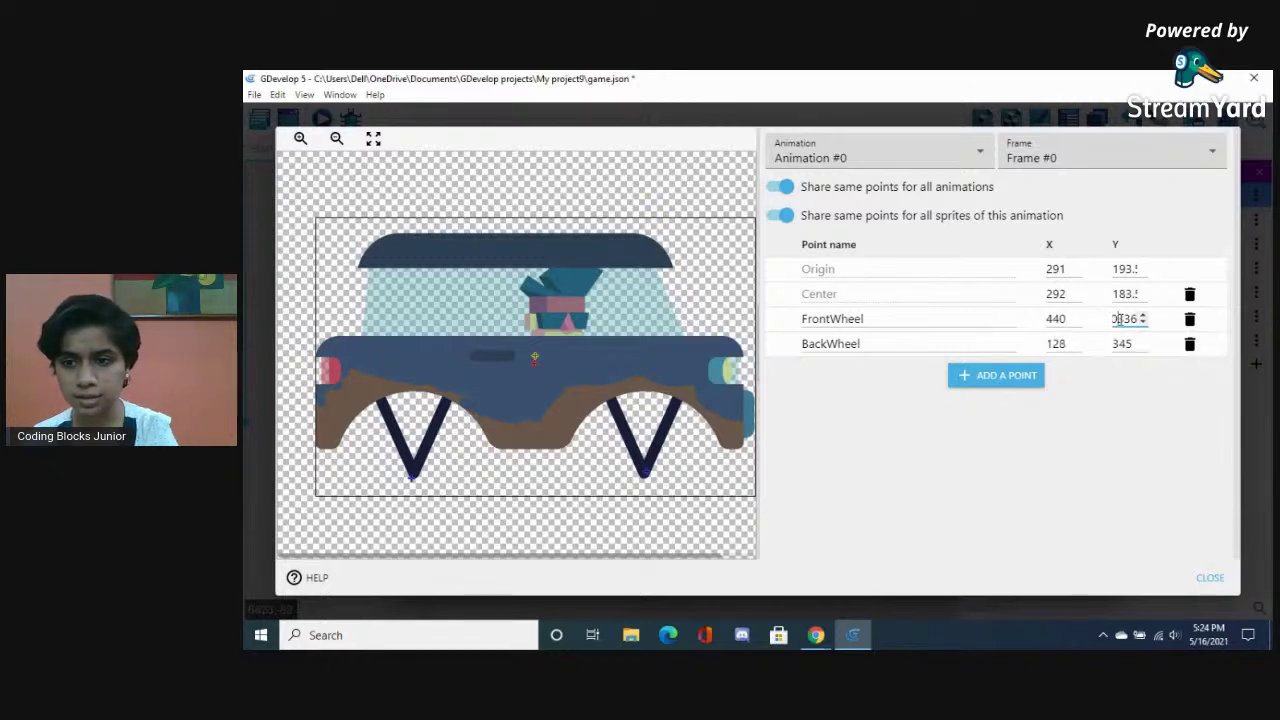
pyautogui.doubleClick(1124, 344)
pyautogui.write('0')
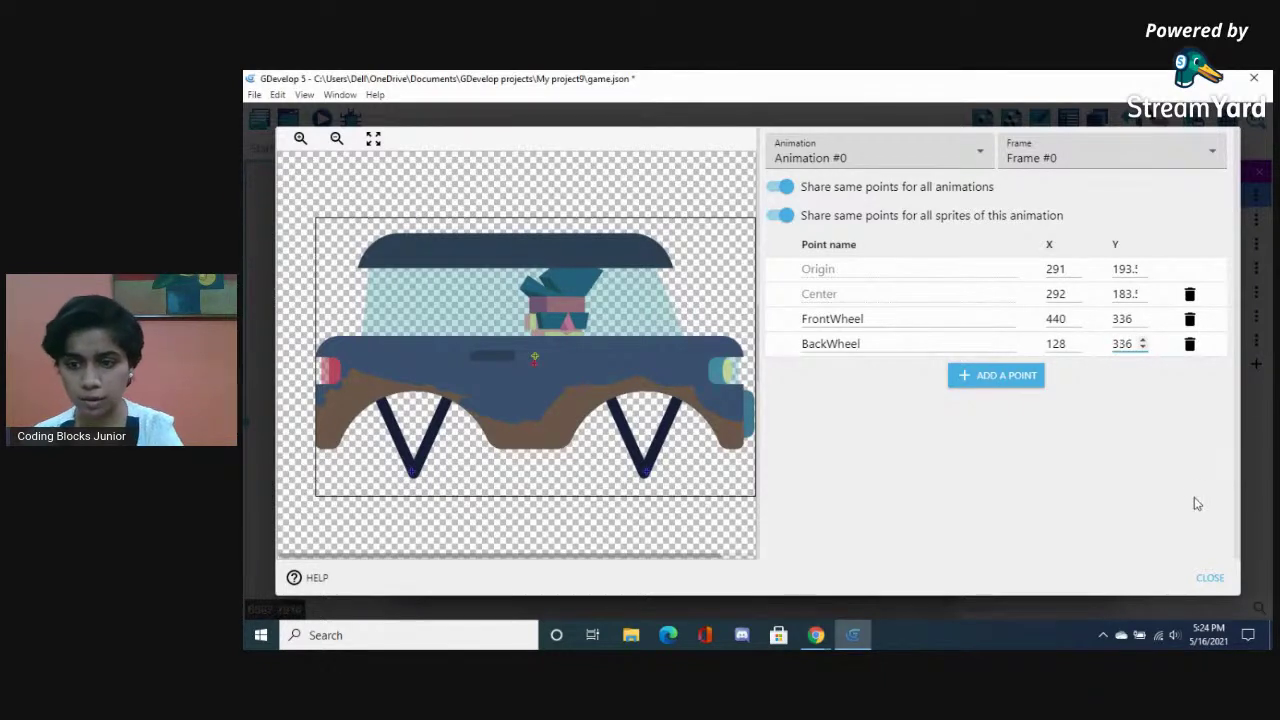
pyautogui.click(1210, 579)
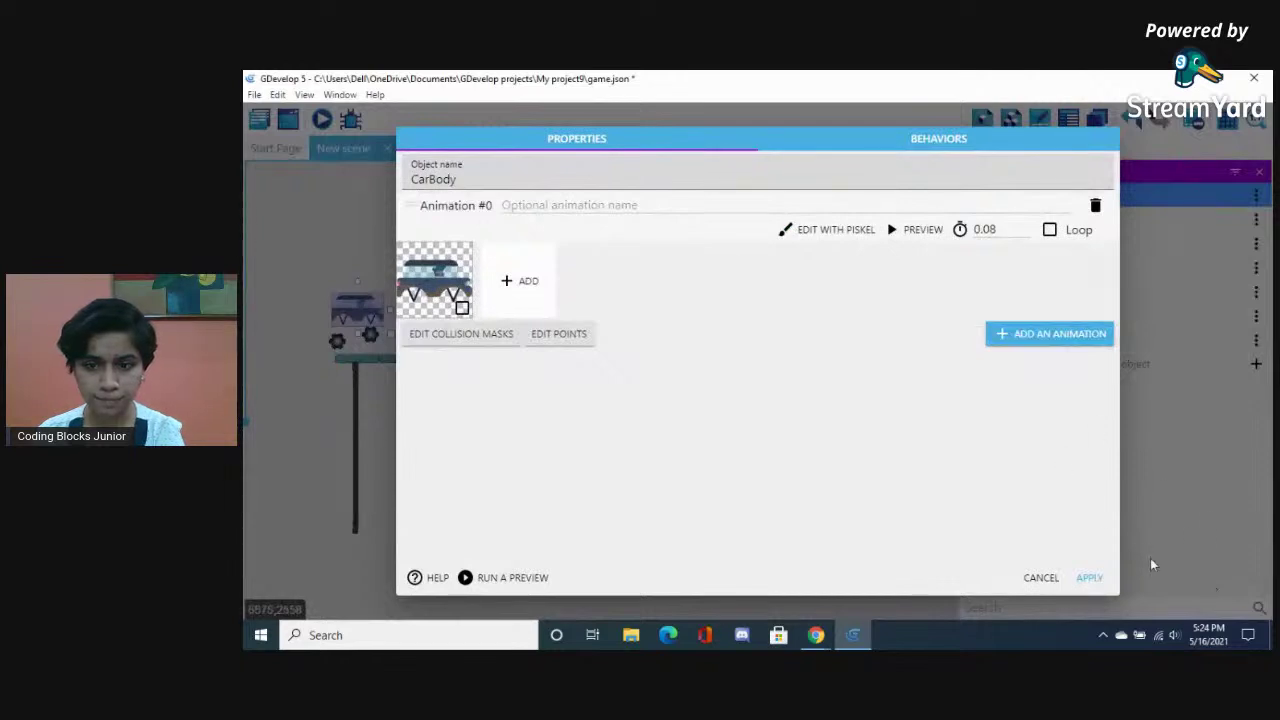
pyautogui.click(1089, 579)
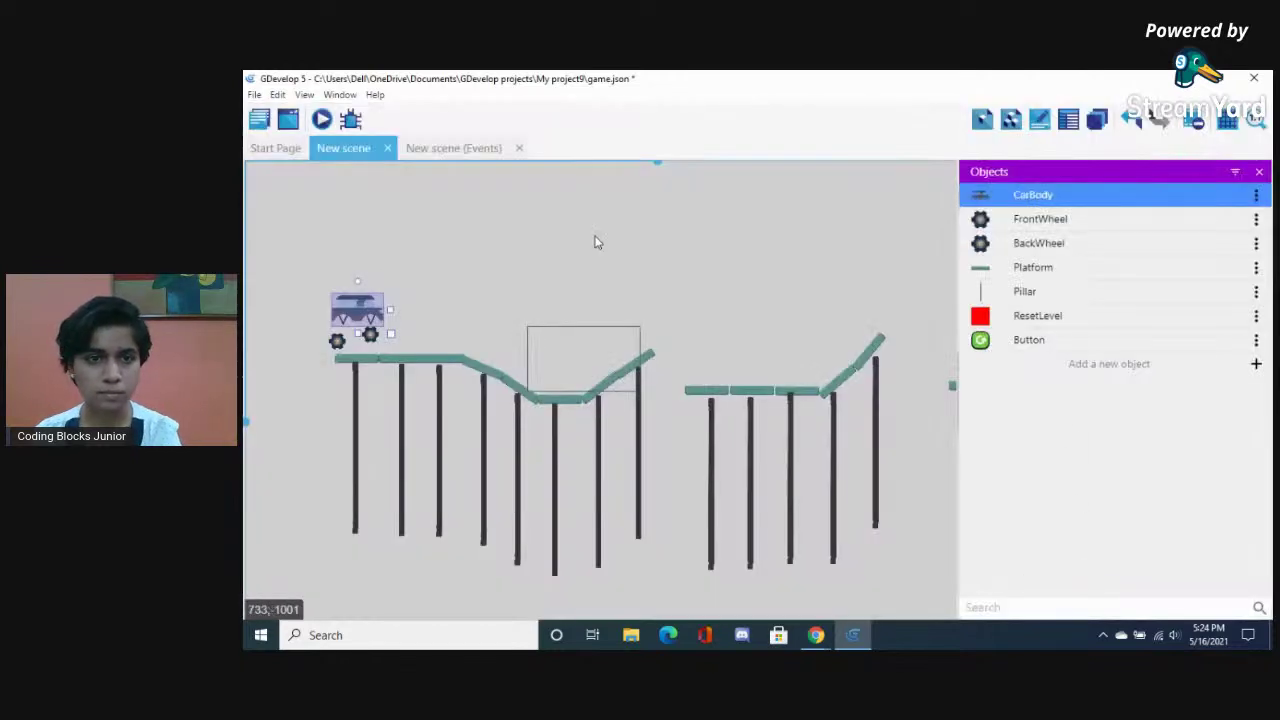
pyautogui.click(320, 120)
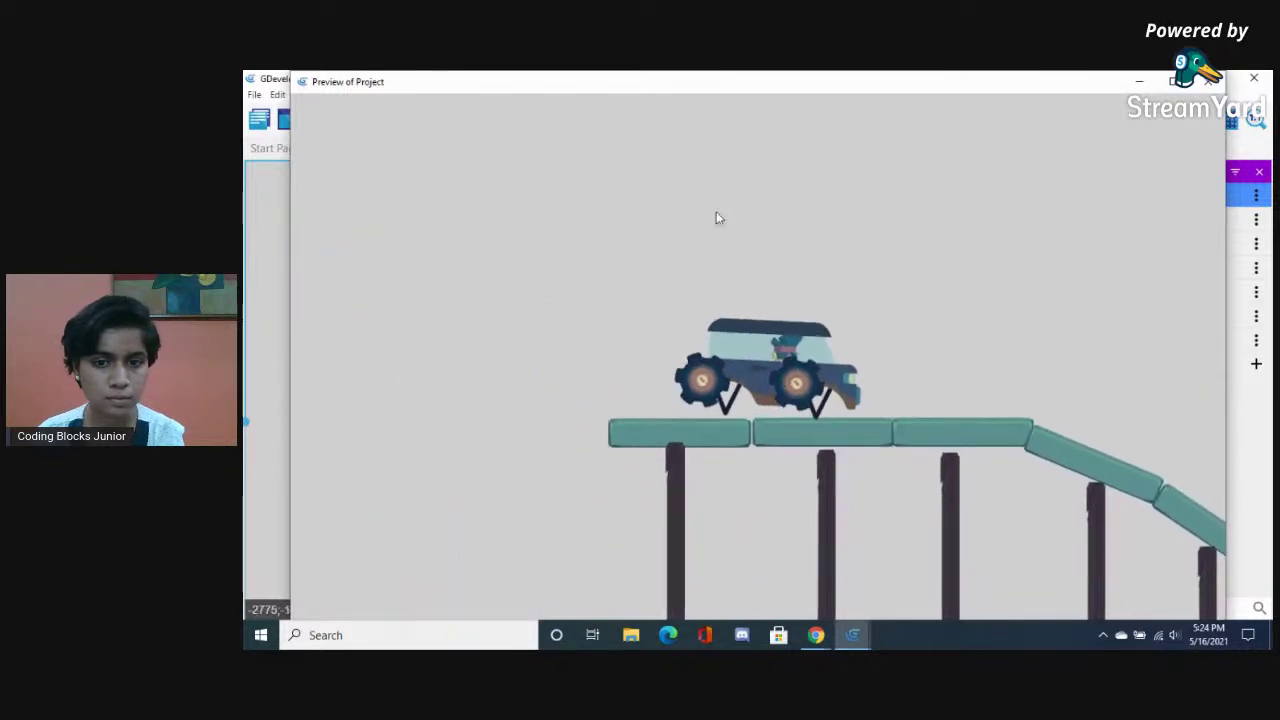
pyautogui.click(1198, 88)
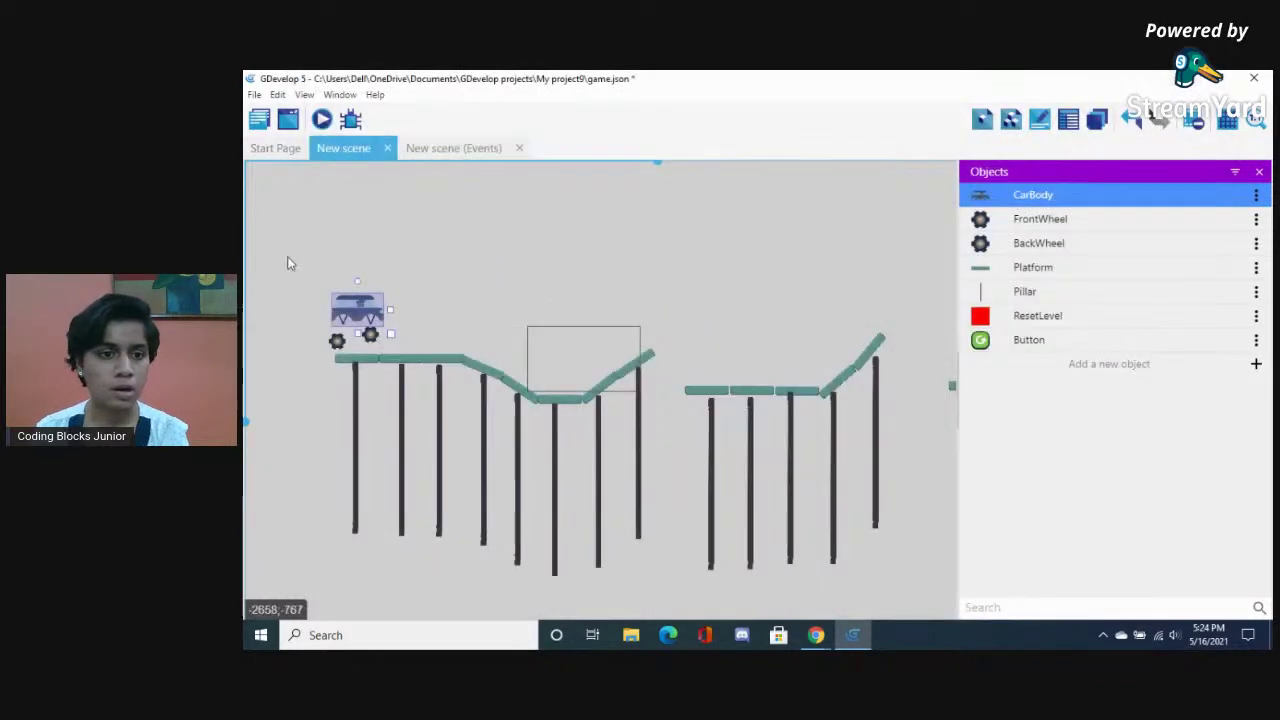
# Compare the Physics2 behavior settings of the BackWheel and FrontWheel objects
pyautogui.doubleClick(337, 342)
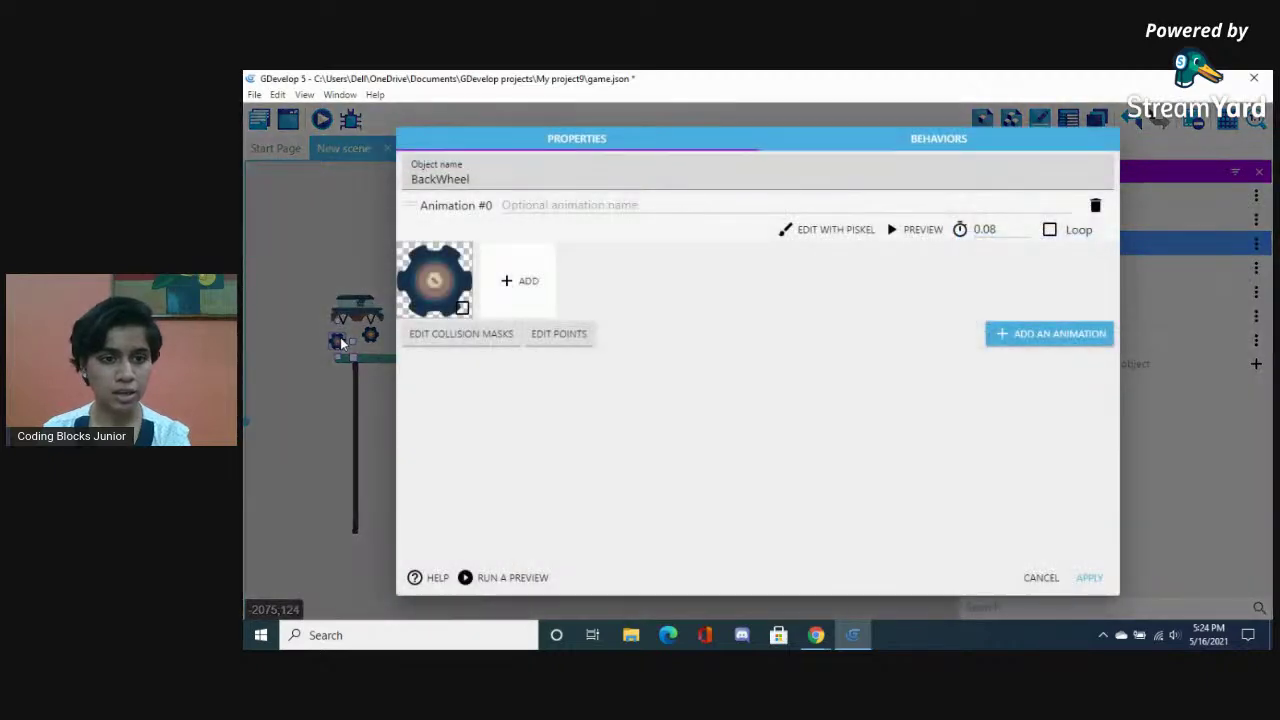
pyautogui.click(898, 134)
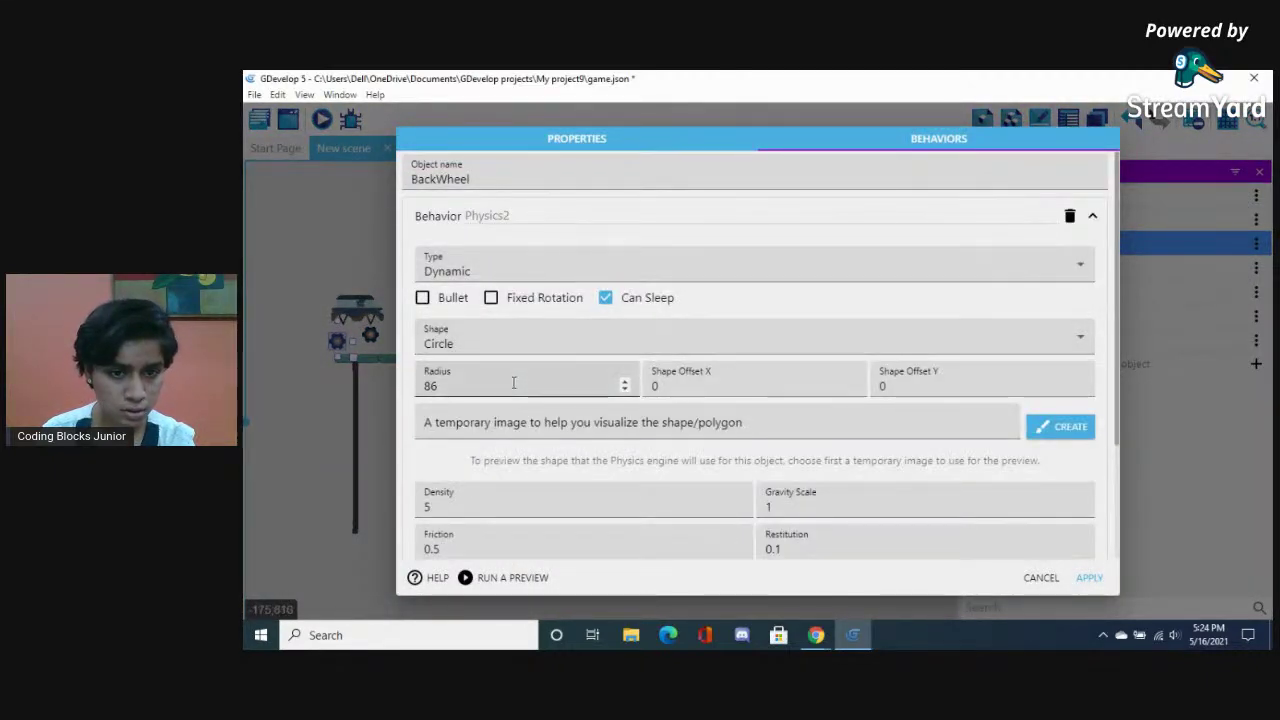
pyautogui.scroll(-2, 573, 477)
pyautogui.scroll(1, 573, 475)
pyautogui.scroll(1, 573, 471)
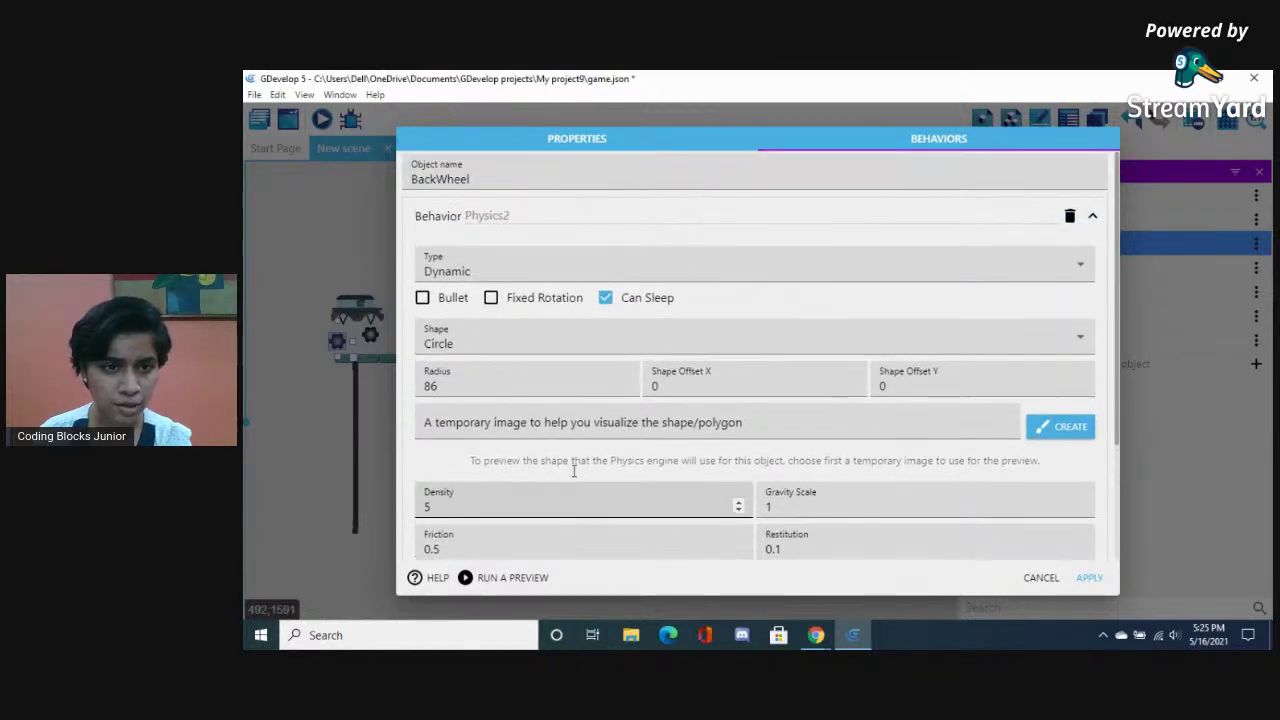
pyautogui.click(1089, 577)
pyautogui.doubleClick(1052, 224)
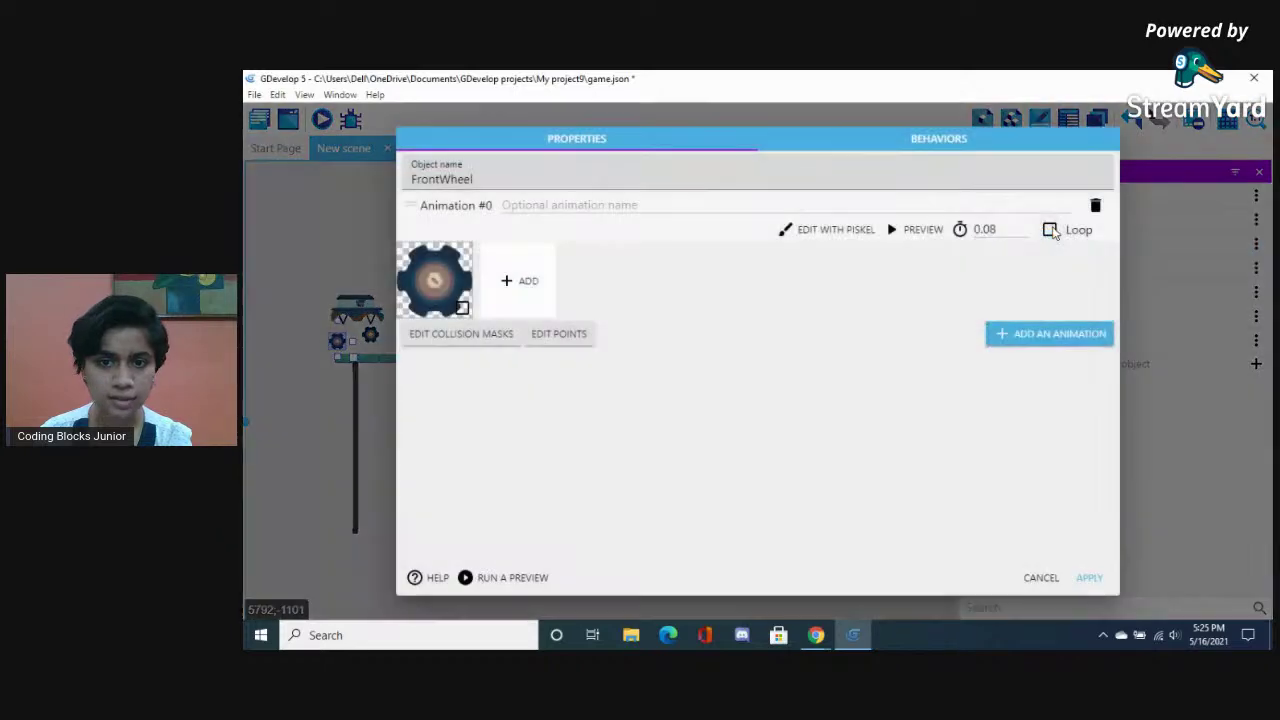
pyautogui.click(905, 141)
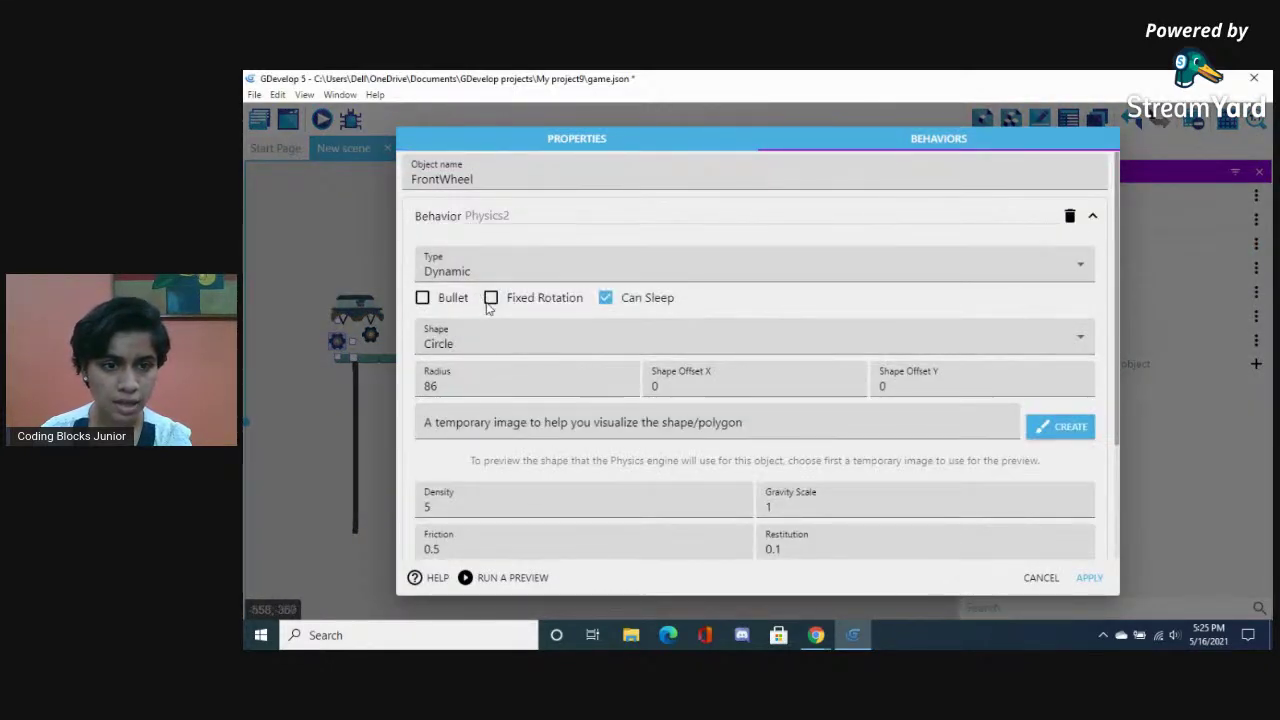
pyautogui.scroll(-2, 590, 453)
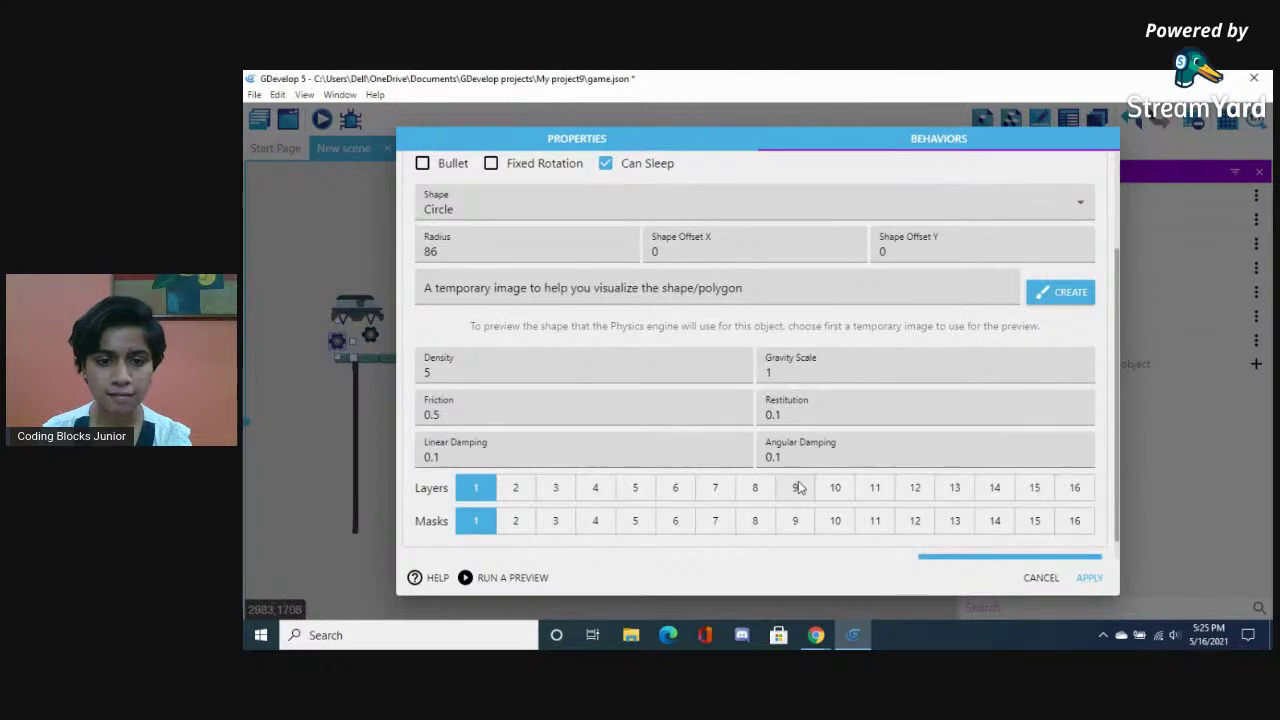
pyautogui.click(1088, 580)
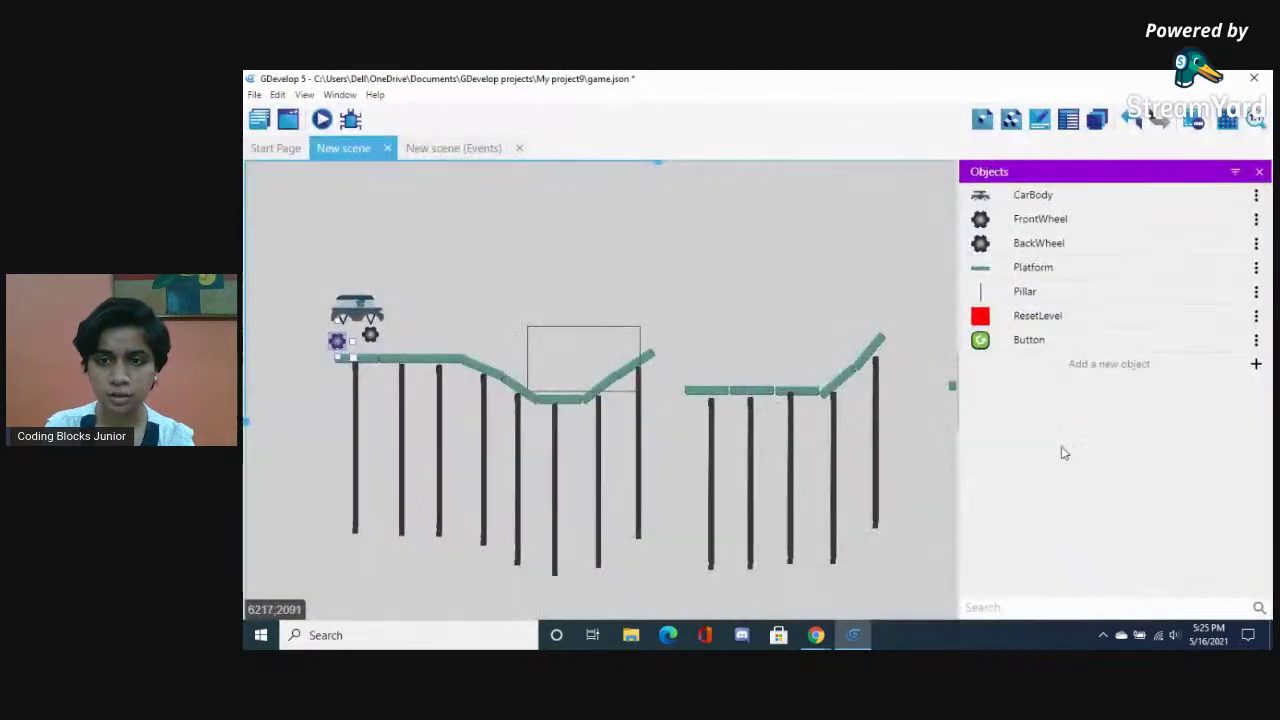
# Set the camera zoom at the beginning of the scene to 0.04 and preview the game
pyautogui.click(457, 149)
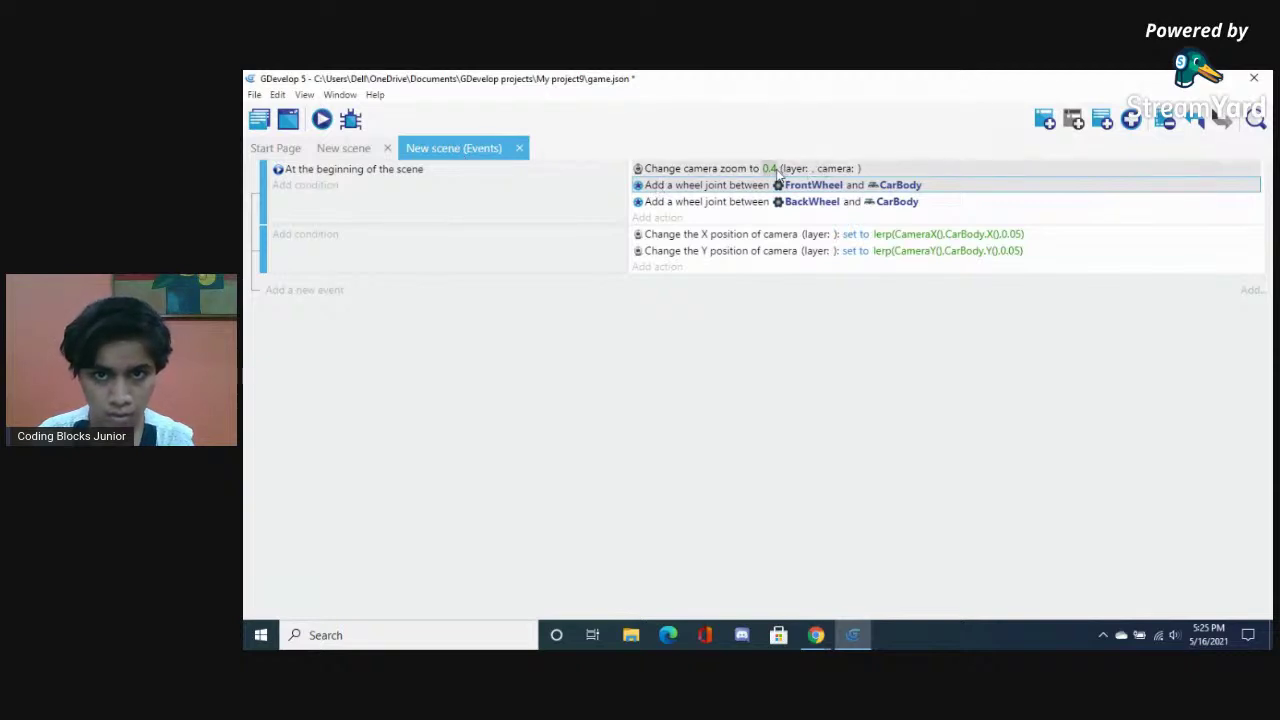
pyautogui.click(767, 168)
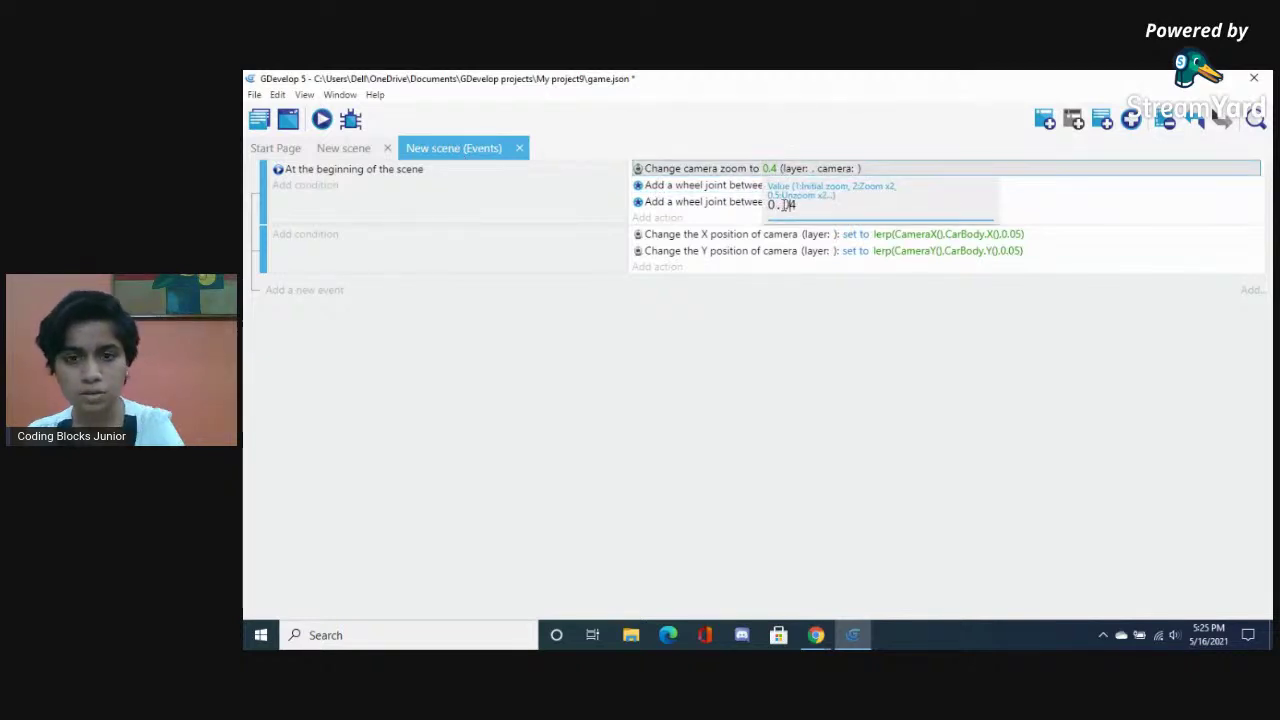
pyautogui.press('Return')
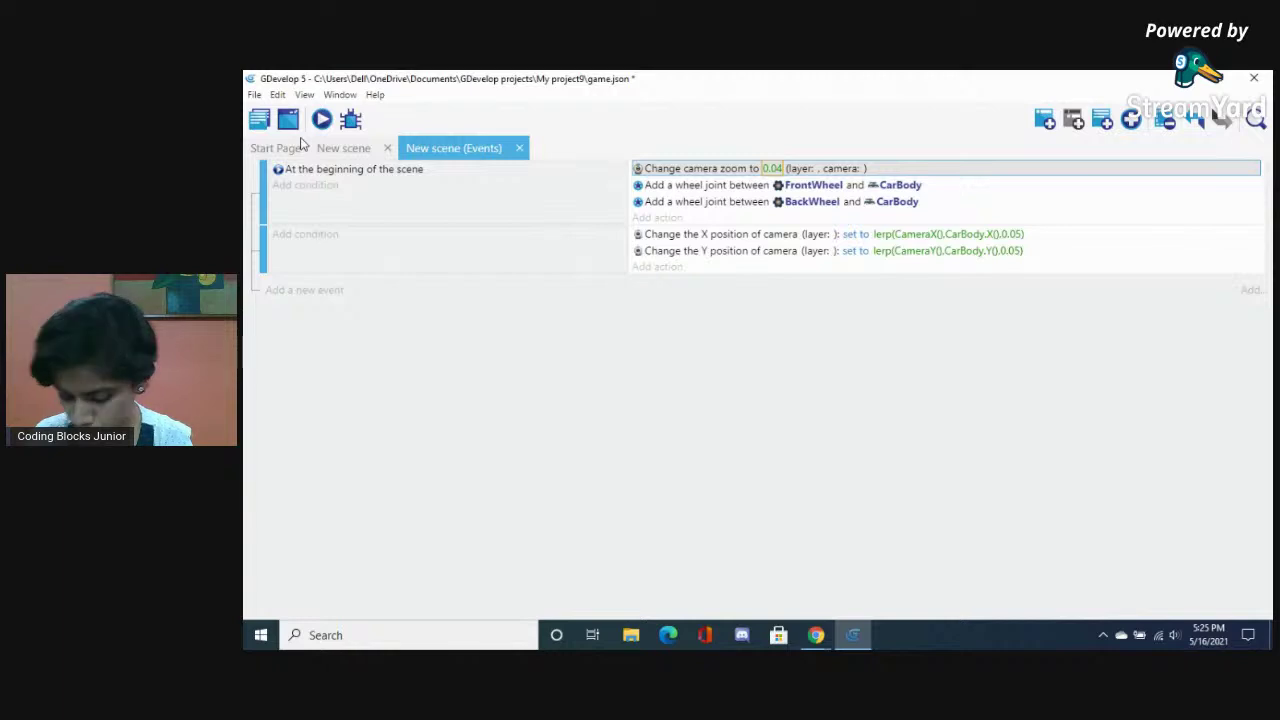
pyautogui.click(362, 150)
pyautogui.click(322, 119)
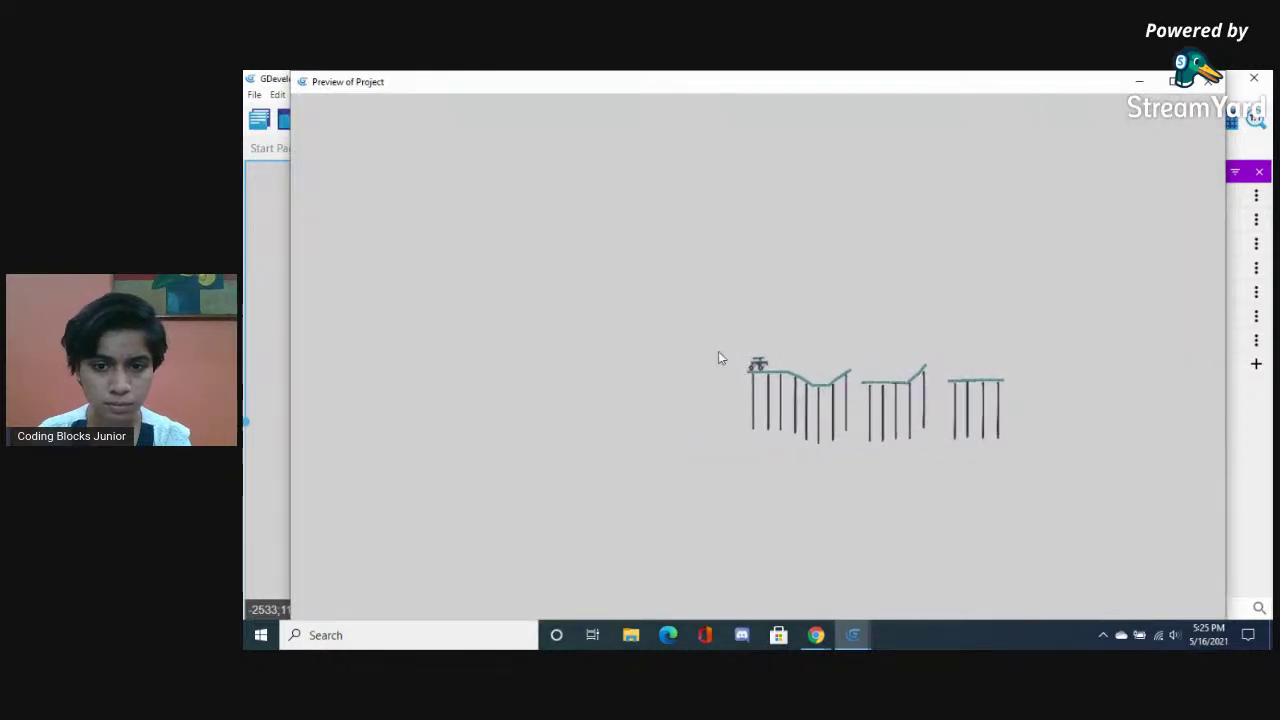
pyautogui.click(1210, 82)
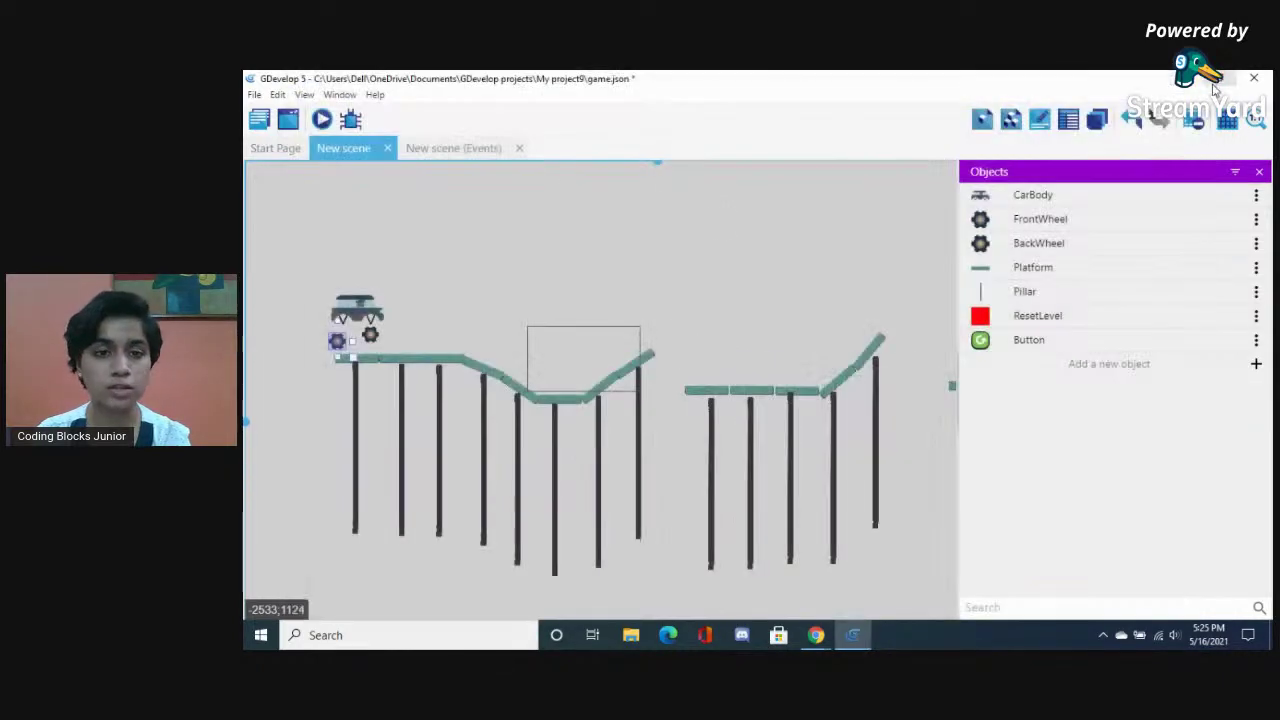
# Set the camera zoom value in the scene-start action back to 0.4
pyautogui.click(451, 150)
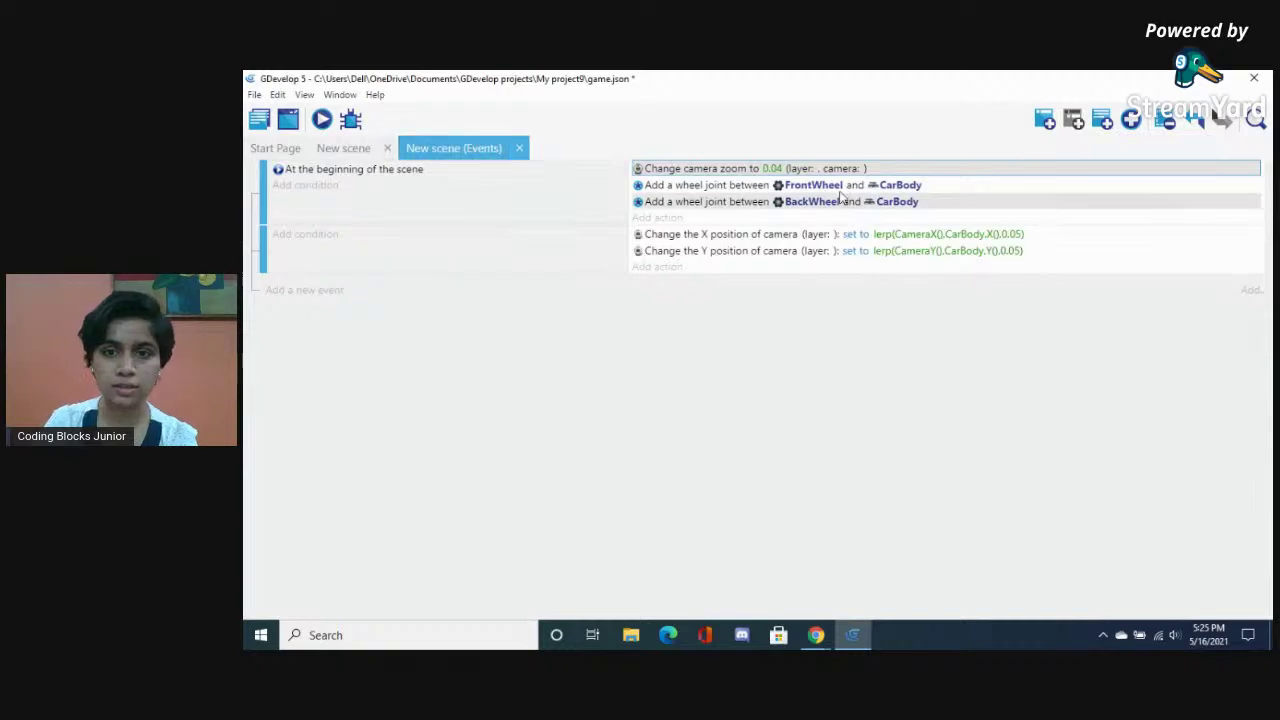
pyautogui.doubleClick(777, 168)
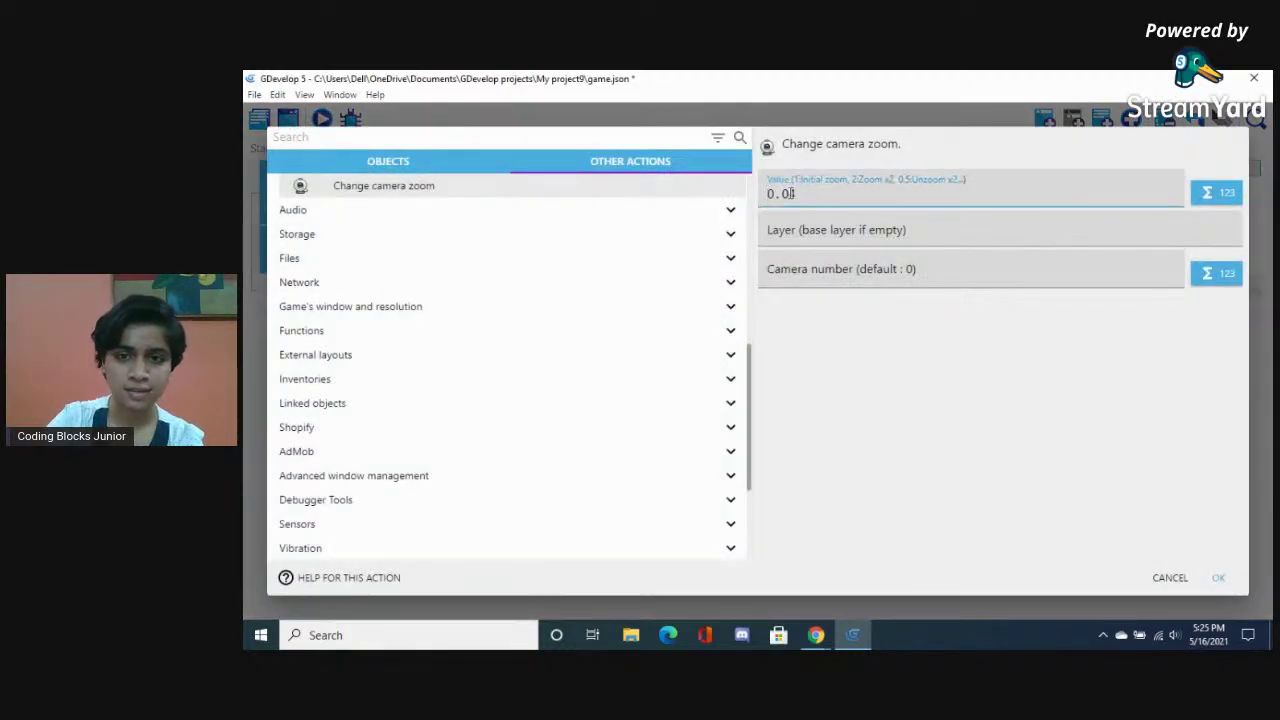
pyautogui.click(858, 371)
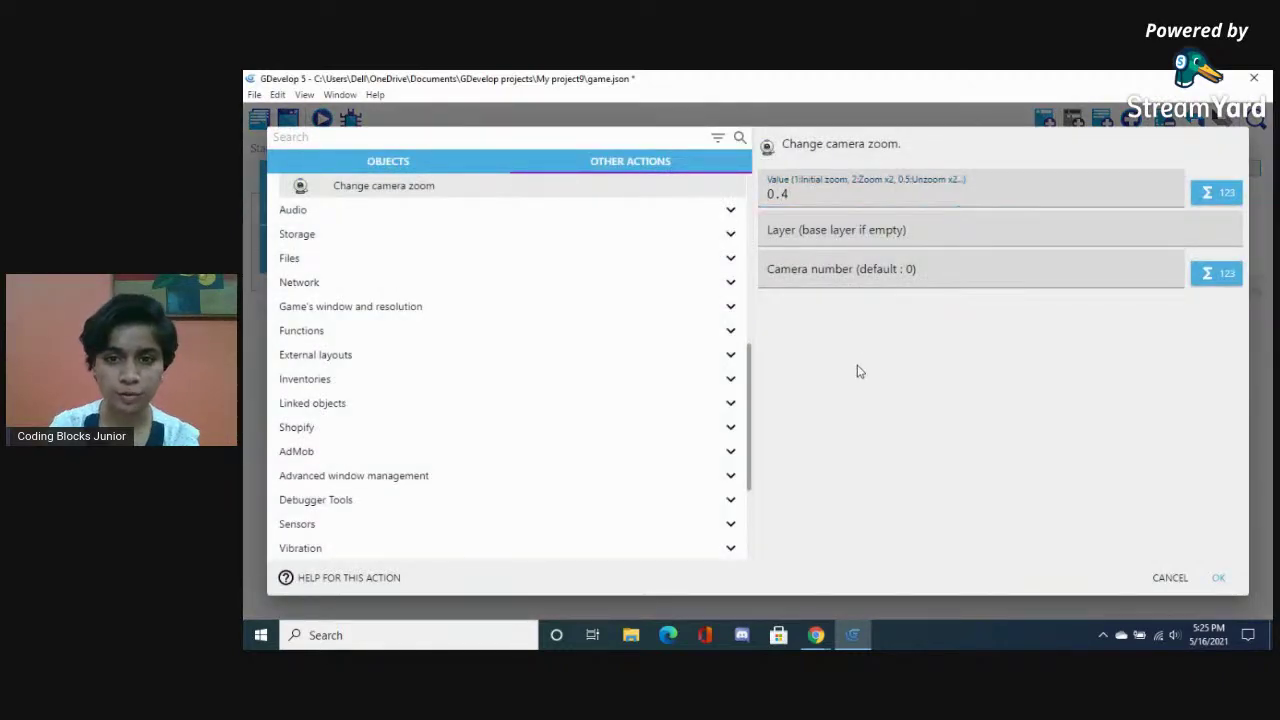
pyautogui.click(1220, 580)
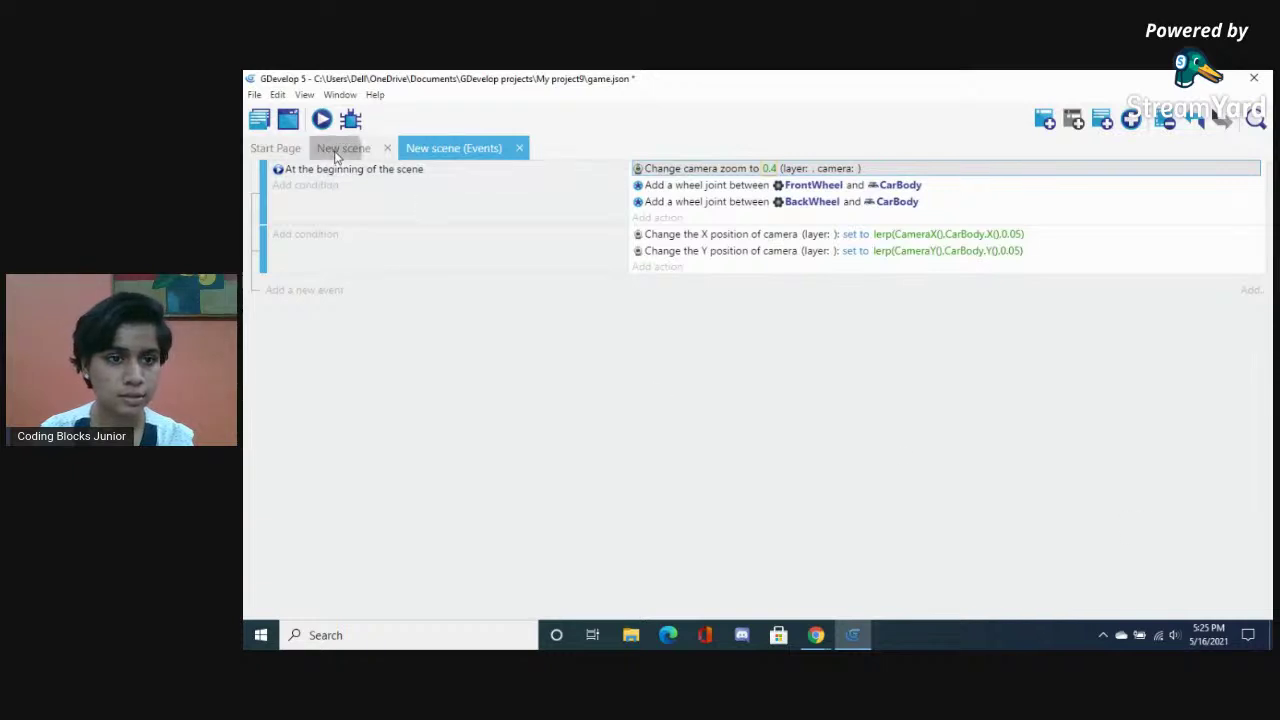
# Inspect the position and size properties of the BackWheel instance in the scene
pyautogui.click(338, 148)
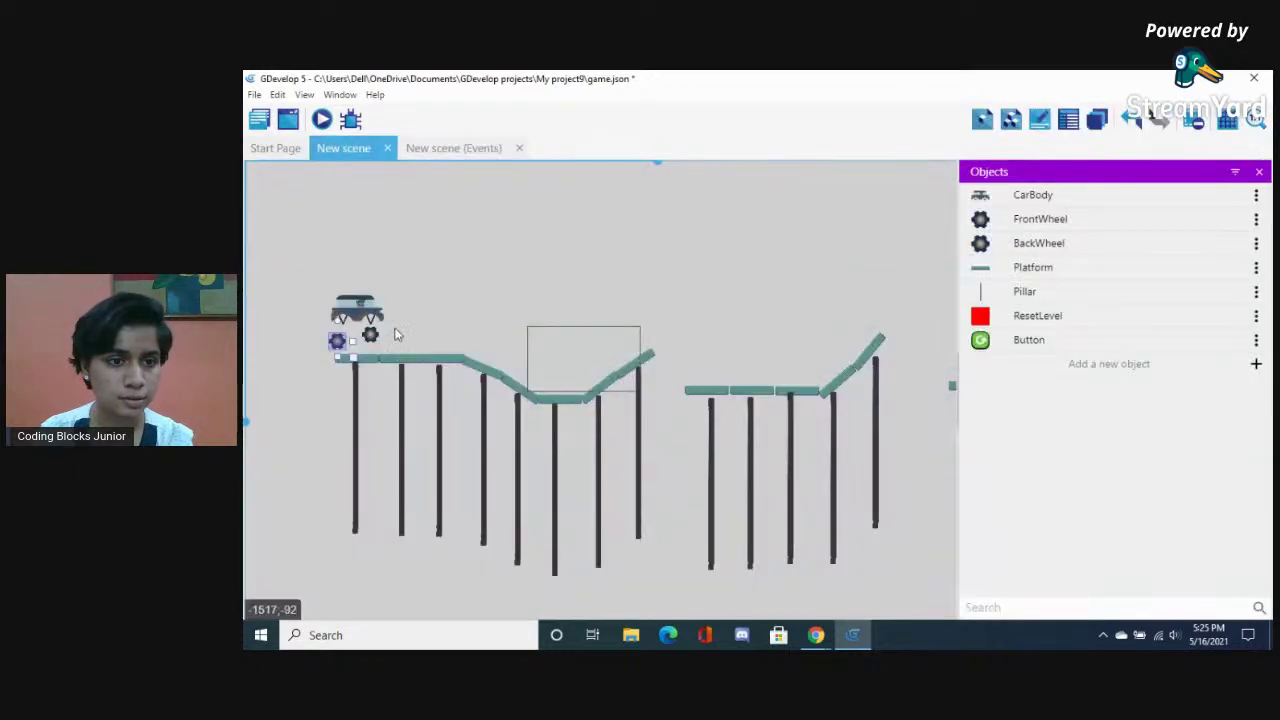
pyautogui.click(337, 341)
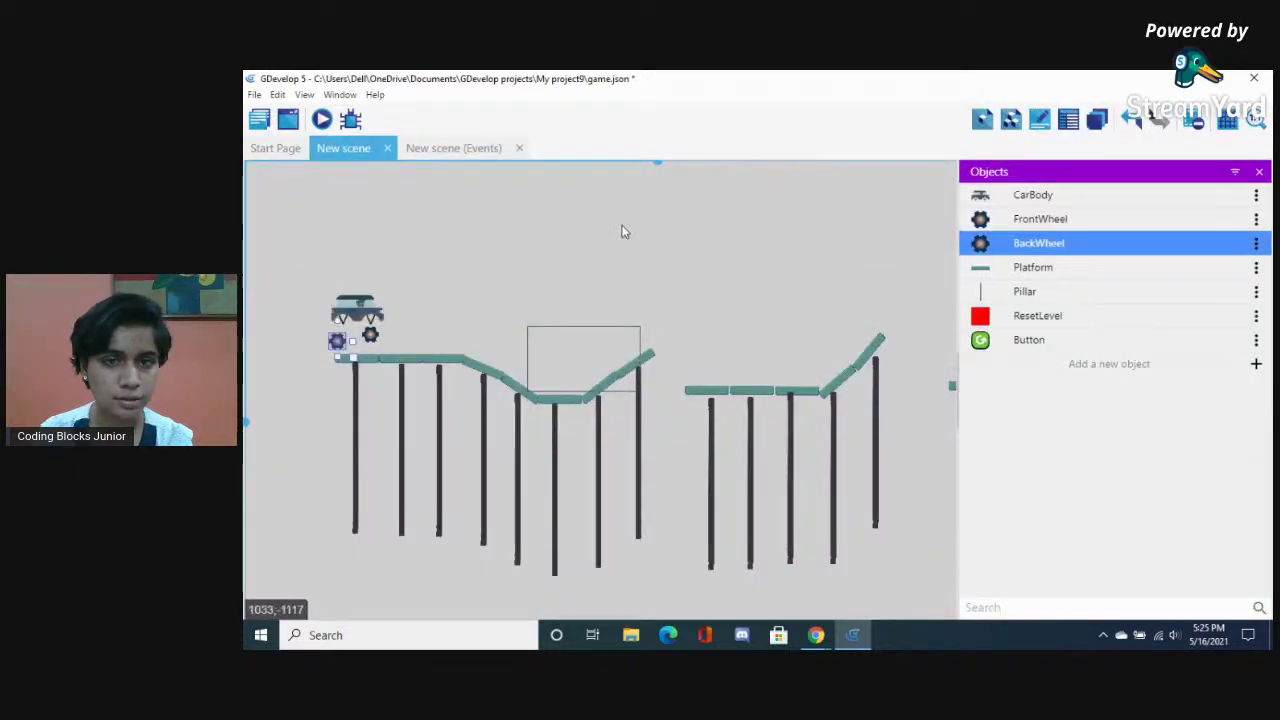
pyautogui.click(1037, 132)
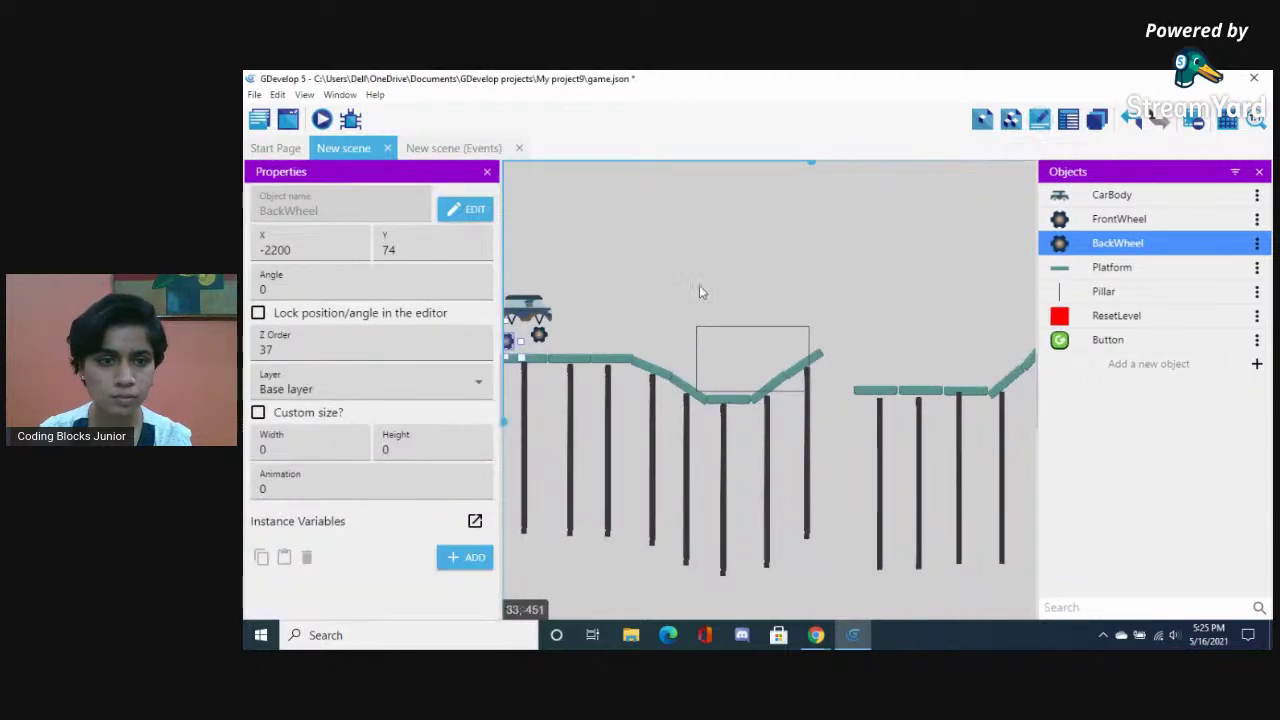
pyautogui.click(487, 172)
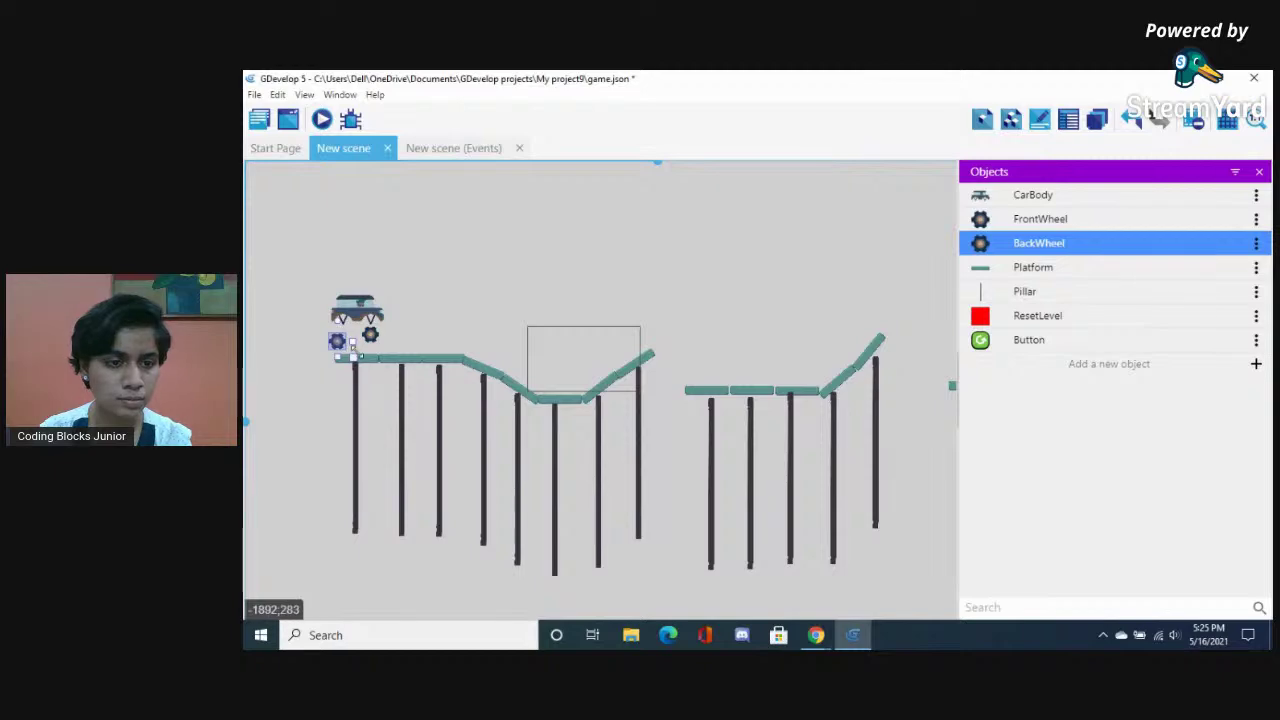
# Check the CarBody's FrontWheel and BackWheel point coordinates again
pyautogui.doubleClick(348, 313)
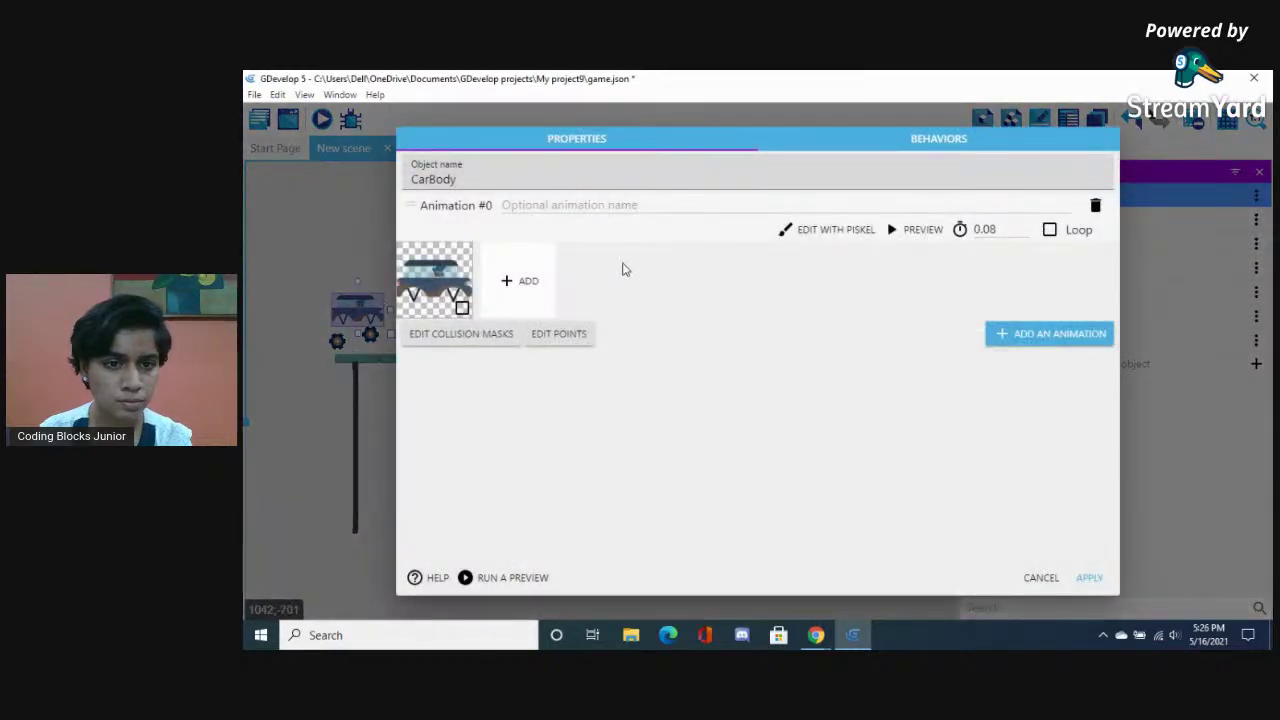
pyautogui.click(559, 336)
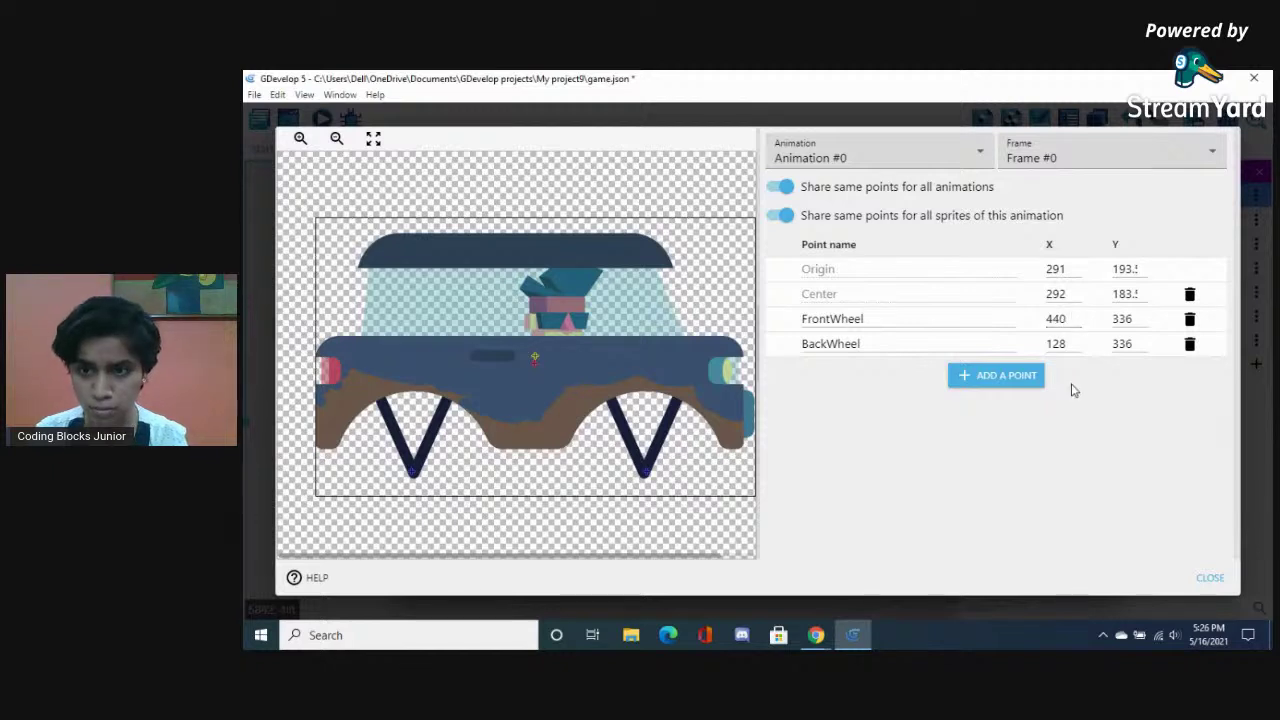
pyautogui.click(1209, 579)
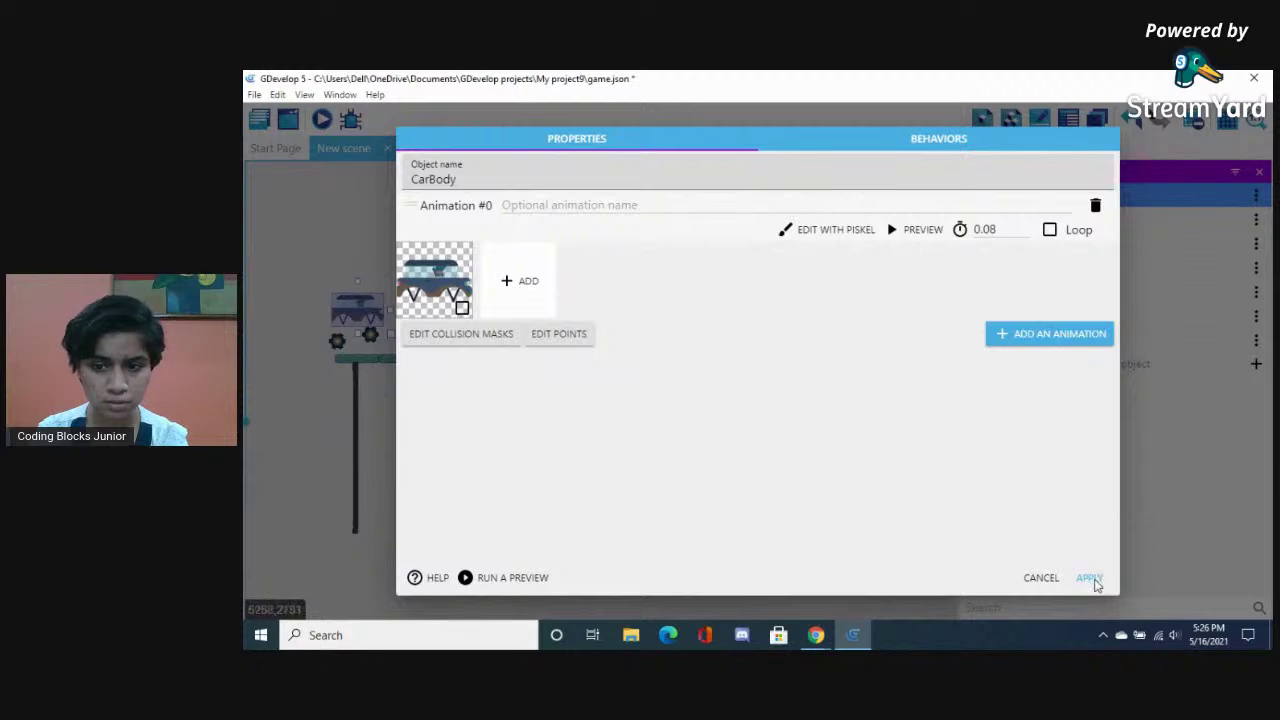
pyautogui.click(1089, 579)
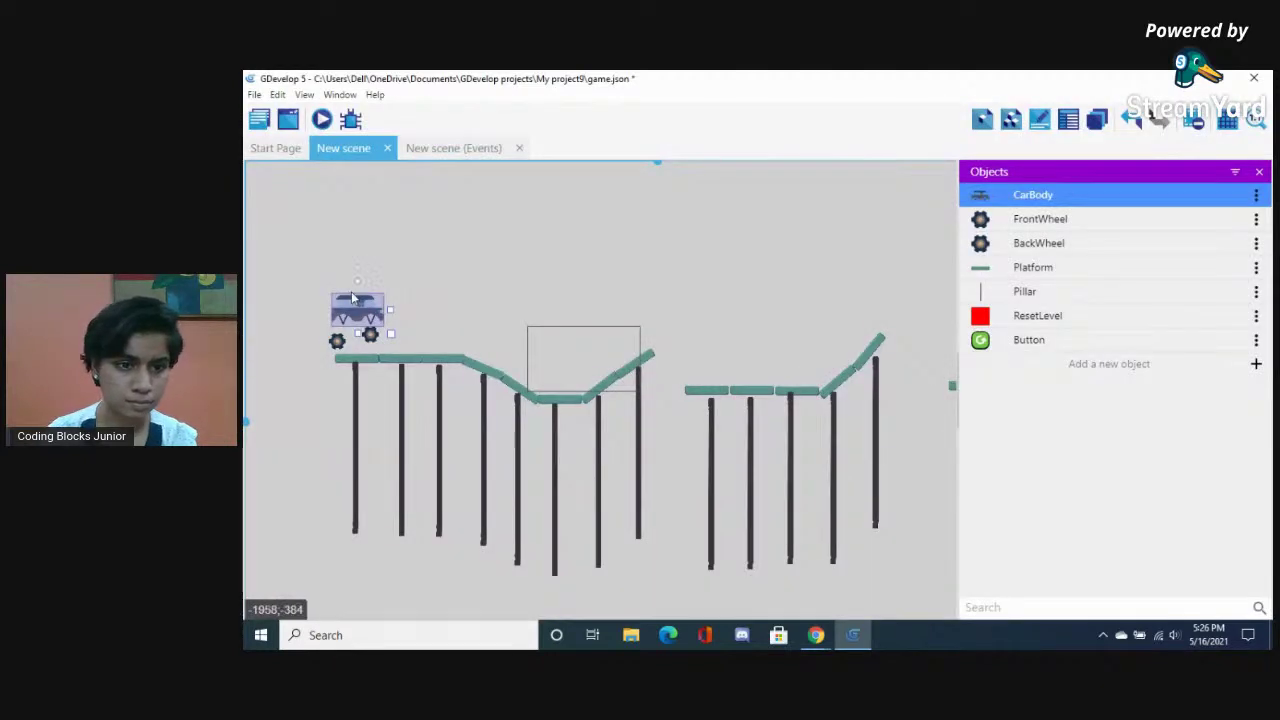
# Move the CarBody and both wheels into the window frame above the first dip in the track and preview the game
pyautogui.moveTo(354, 298); pyautogui.dragTo(588, 342)
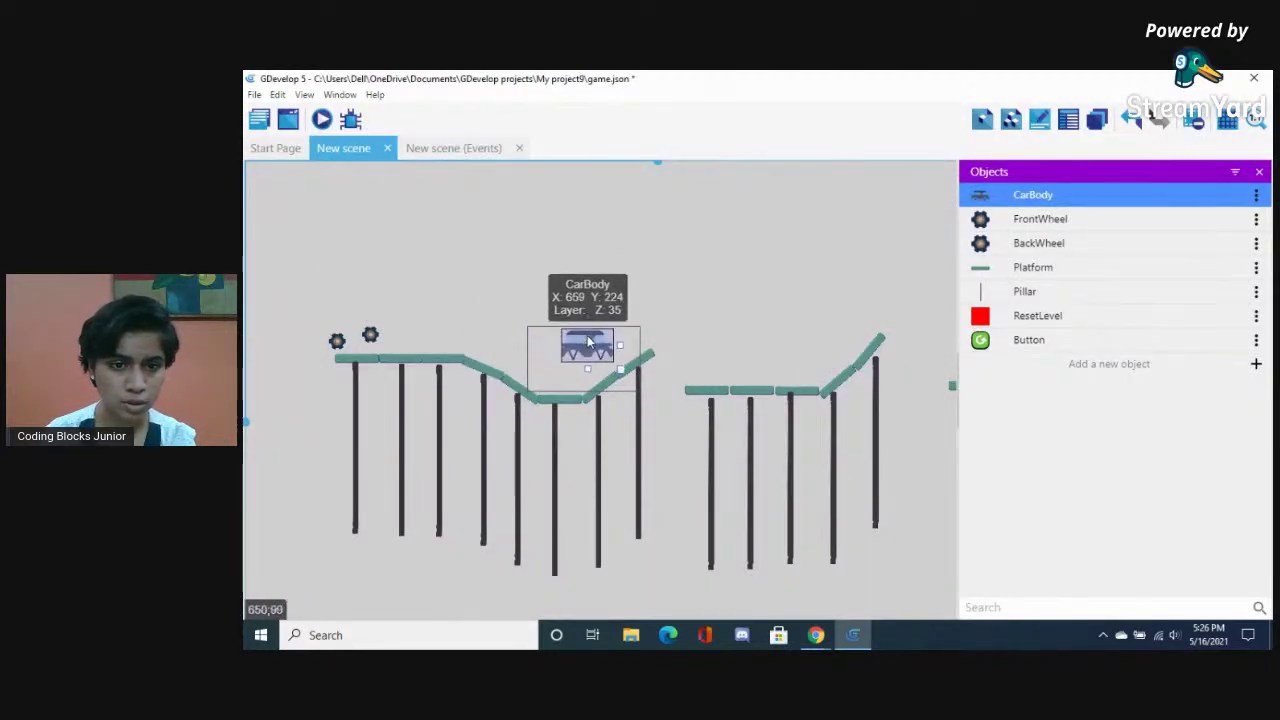
pyautogui.moveTo(371, 336); pyautogui.dragTo(620, 368)
pyautogui.moveTo(327, 339); pyautogui.dragTo(577, 362)
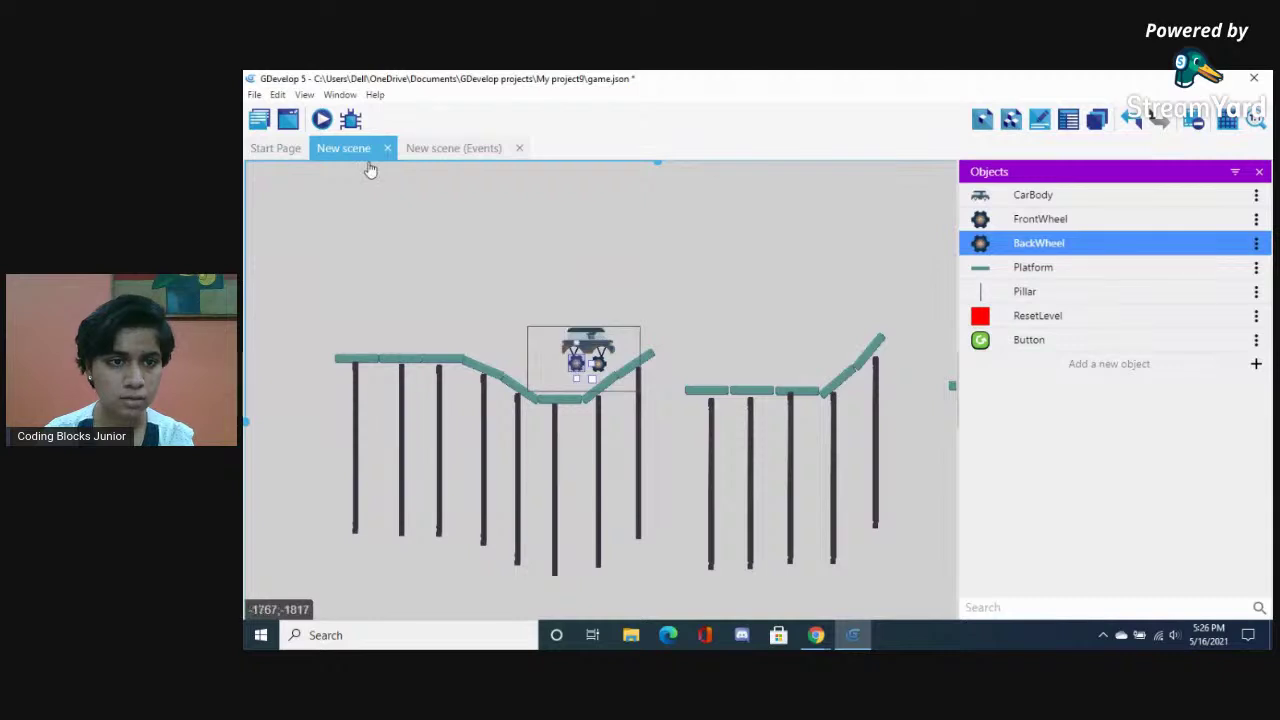
pyautogui.click(320, 120)
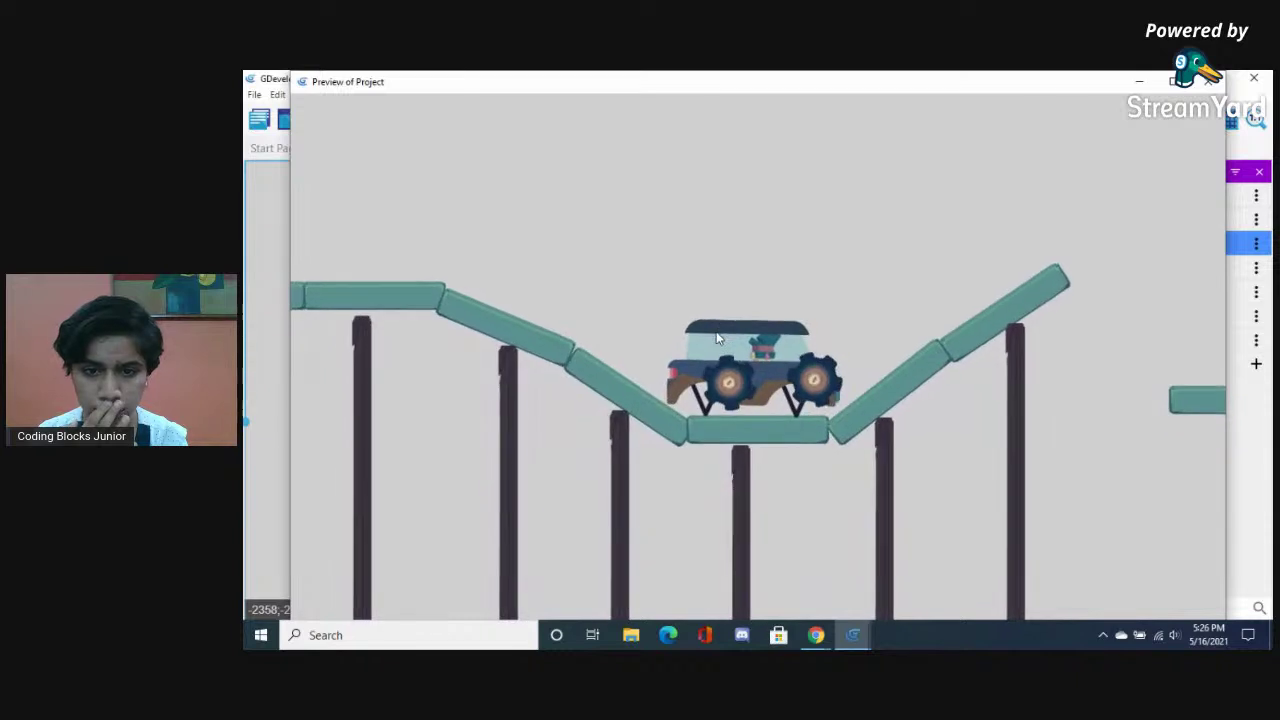
pyautogui.click(1209, 82)
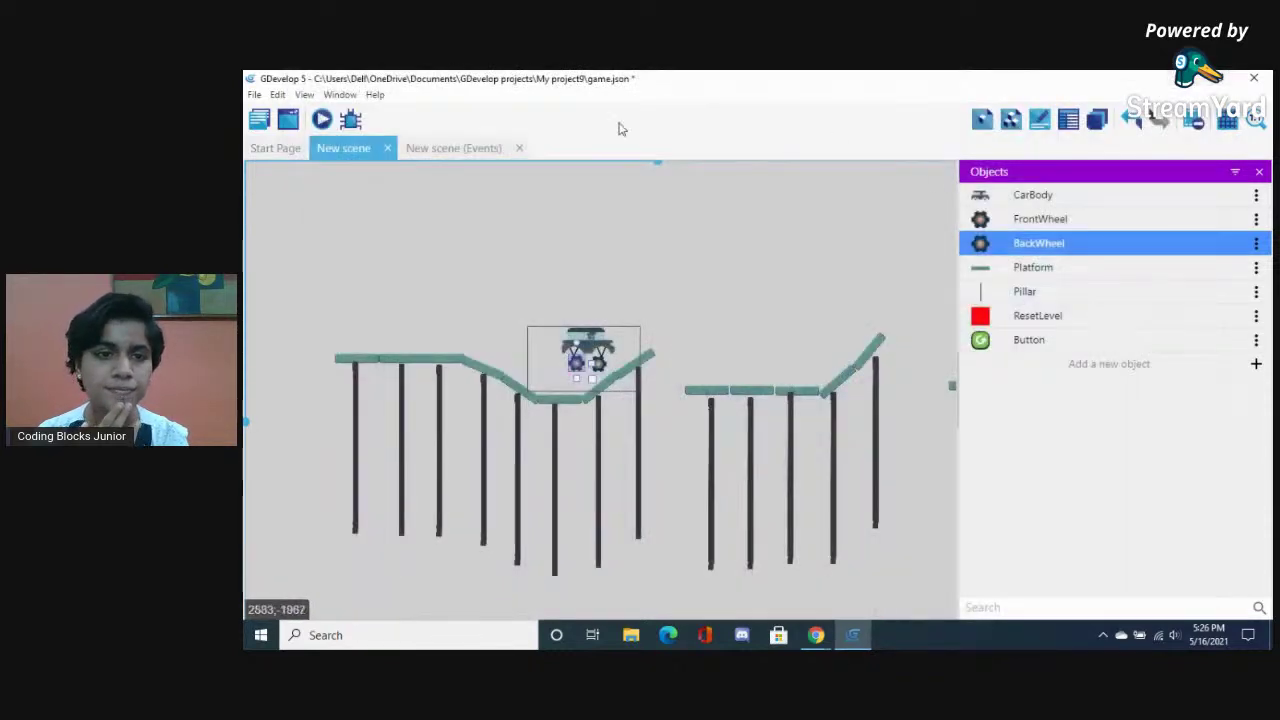
# Review the anchor, motor and collision parameters of the wheel joint action between FrontWheel and CarBody
pyautogui.click(484, 146)
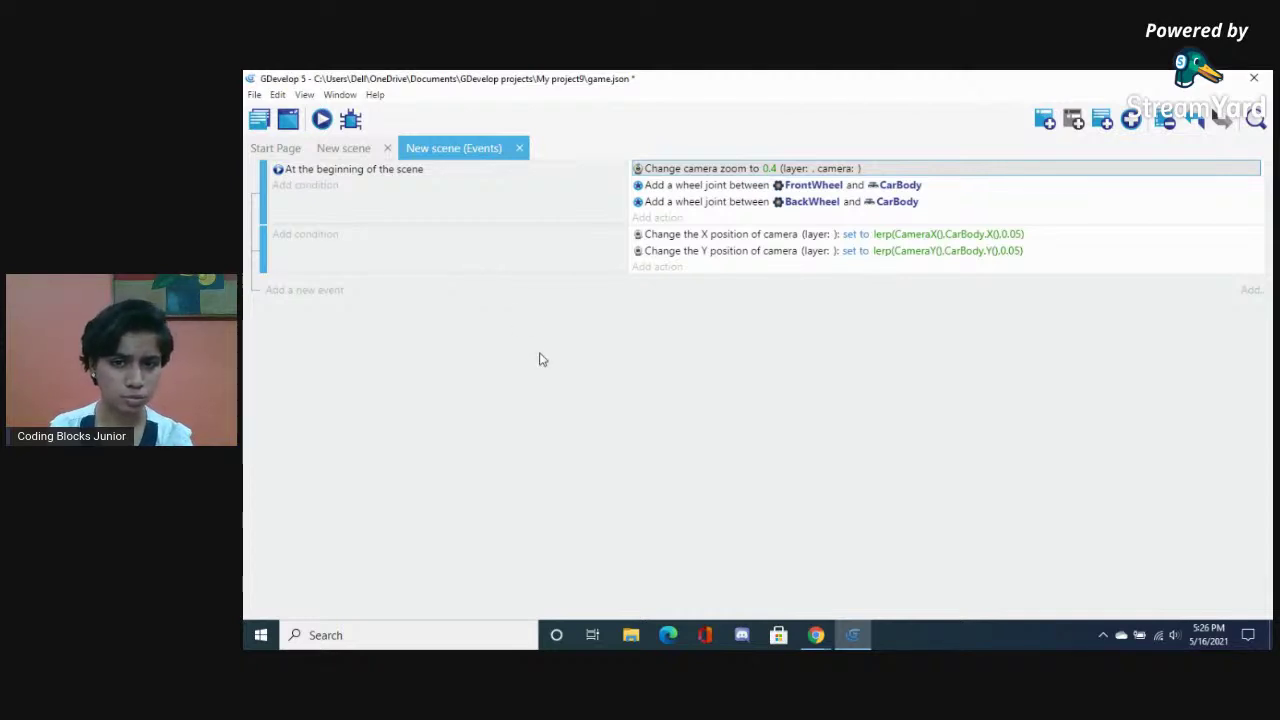
pyautogui.doubleClick(731, 187)
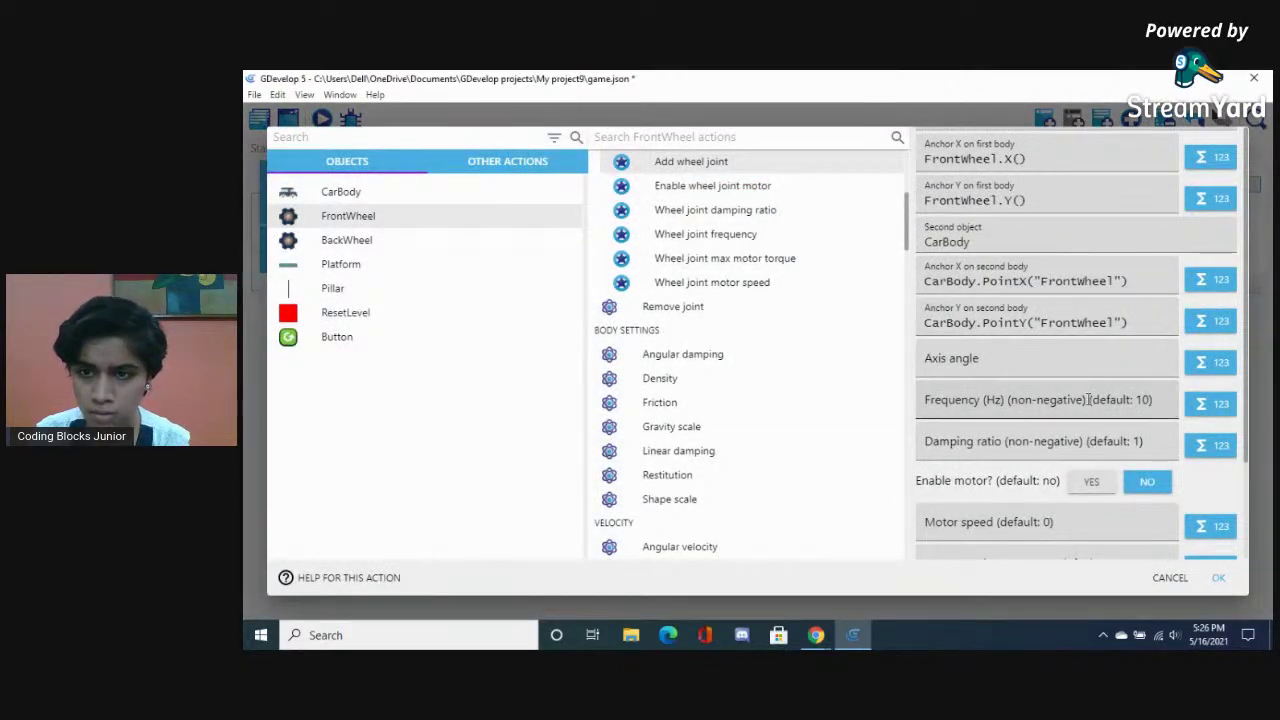
pyautogui.scroll(-3, 1089, 399)
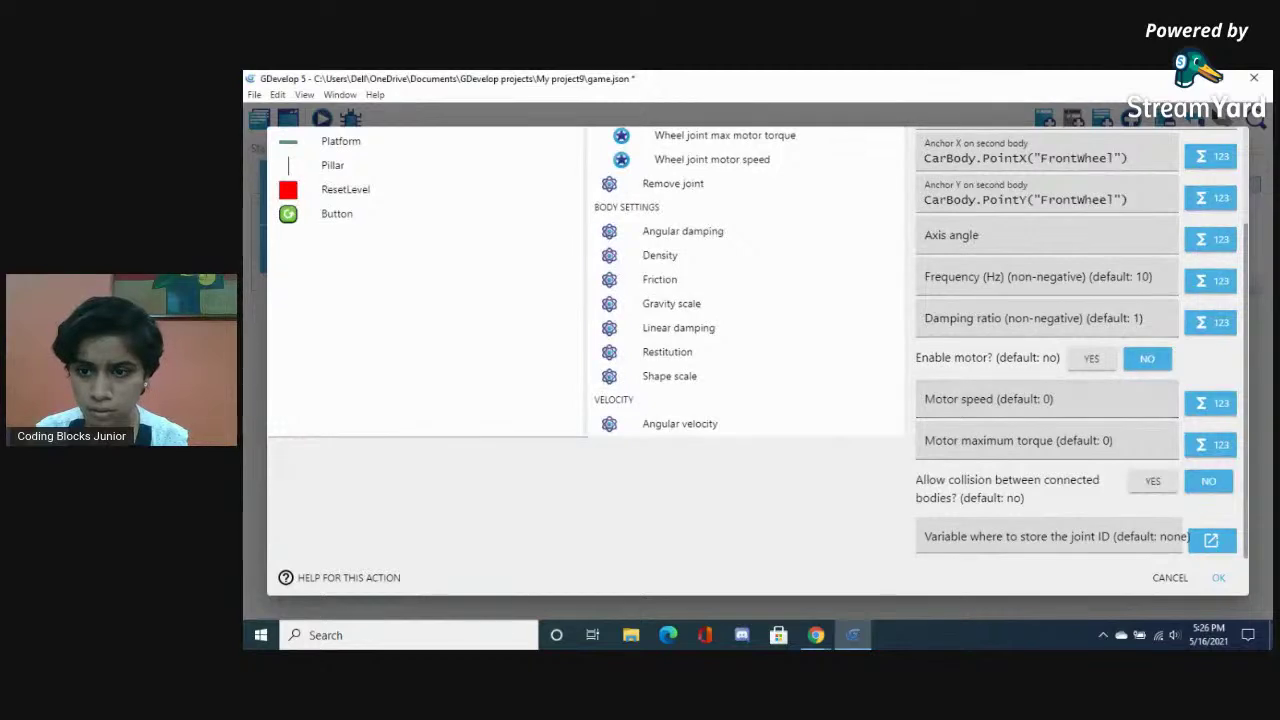
pyautogui.click(1218, 577)
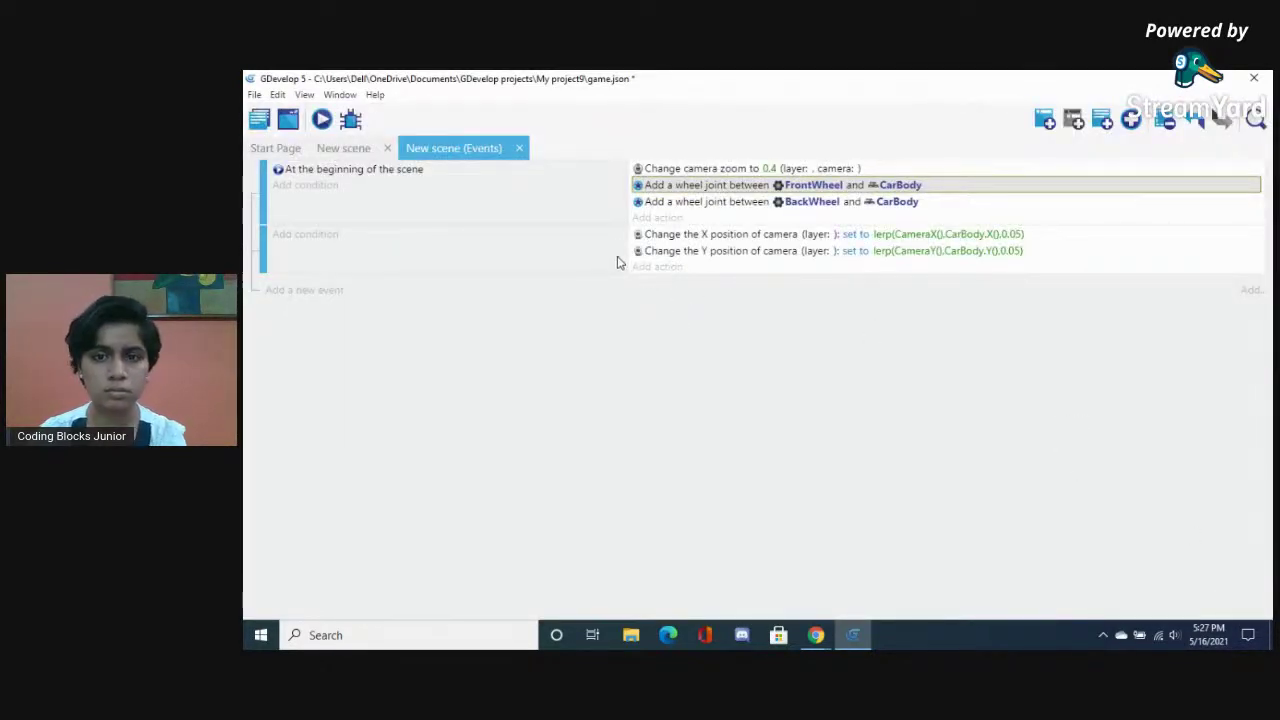
# Nudge the CarBody to about X 709, Y 215 over its wheels and preview the game
pyautogui.click(343, 148)
pyautogui.click(590, 340)
pyautogui.moveTo(588, 340)
pyautogui.mouseDown()
pyautogui.moveTo(590, 357)
pyautogui.moveTo(592, 343)
pyautogui.mouseUp()
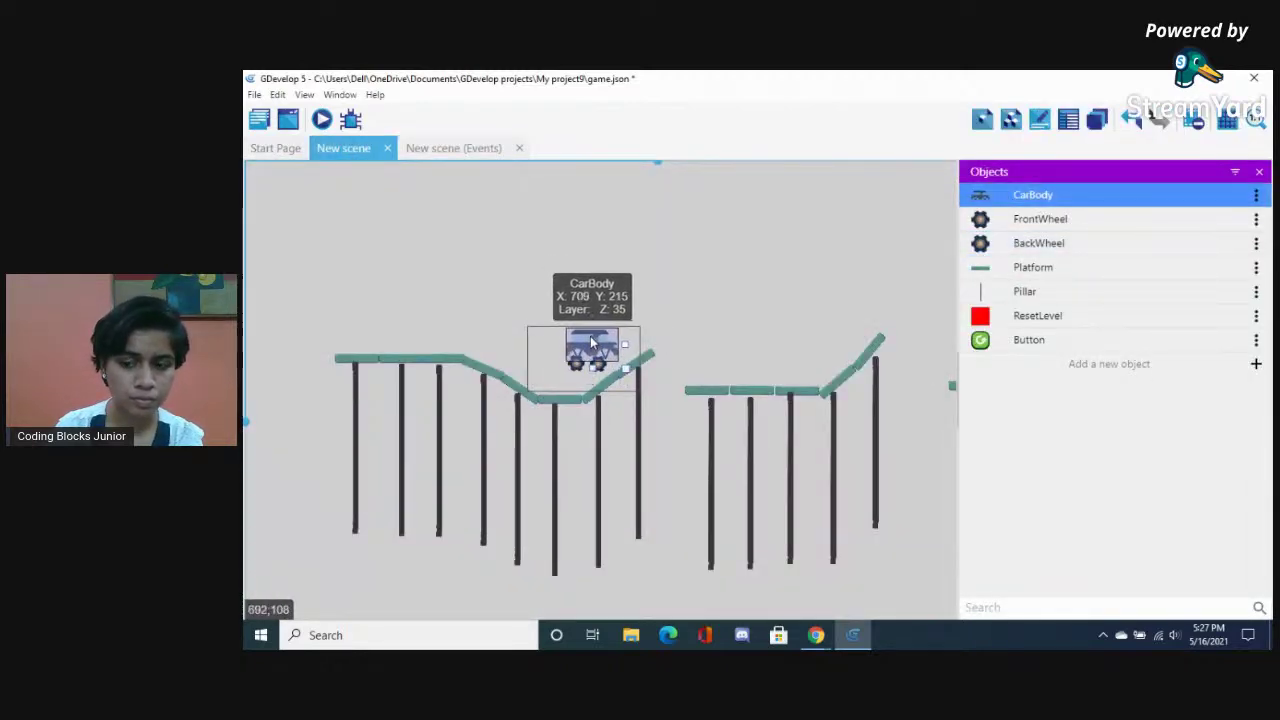
pyautogui.click(321, 121)
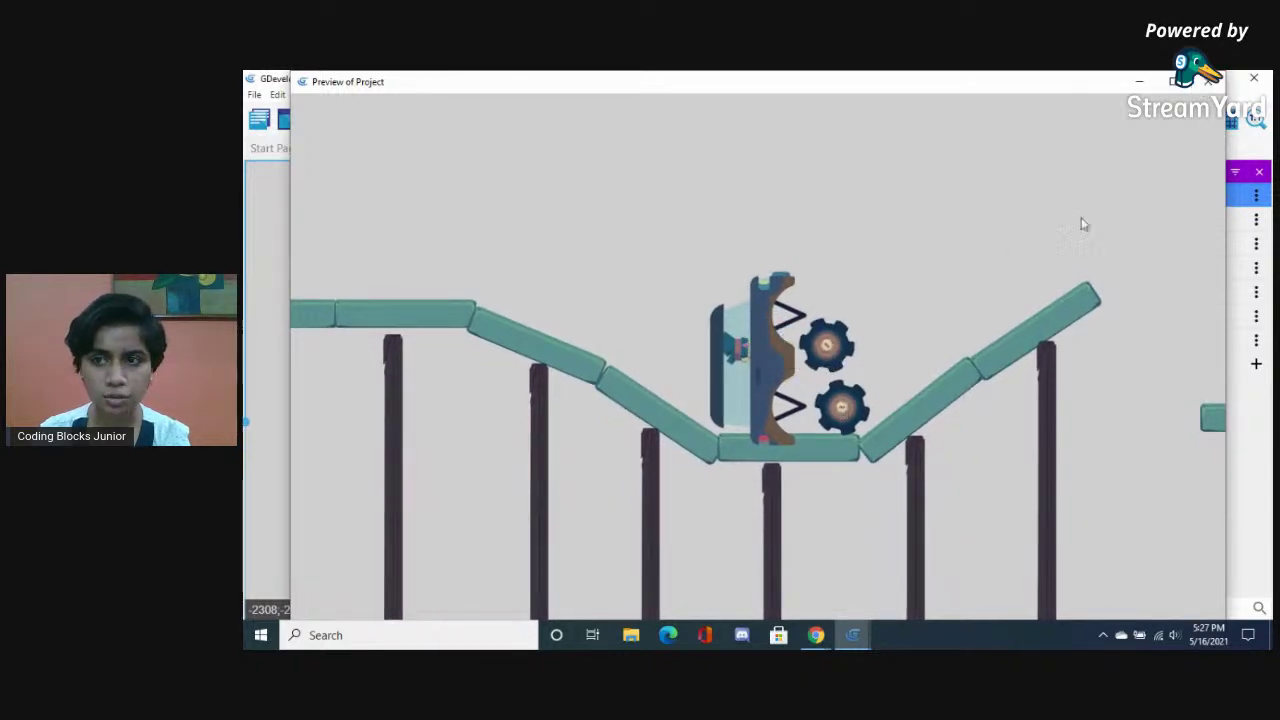
pyautogui.click(1211, 81)
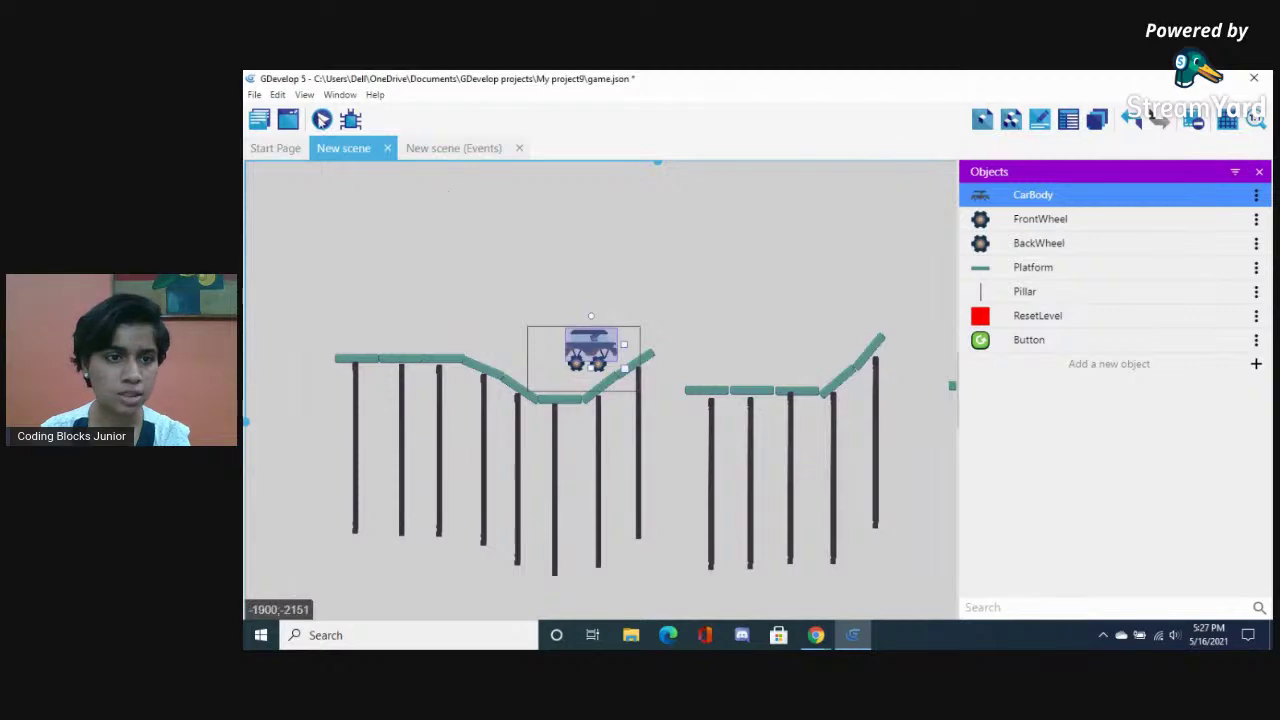
# Check the CarBody's point coordinates in its points editor and preview the game again
pyautogui.doubleClick(585, 345)
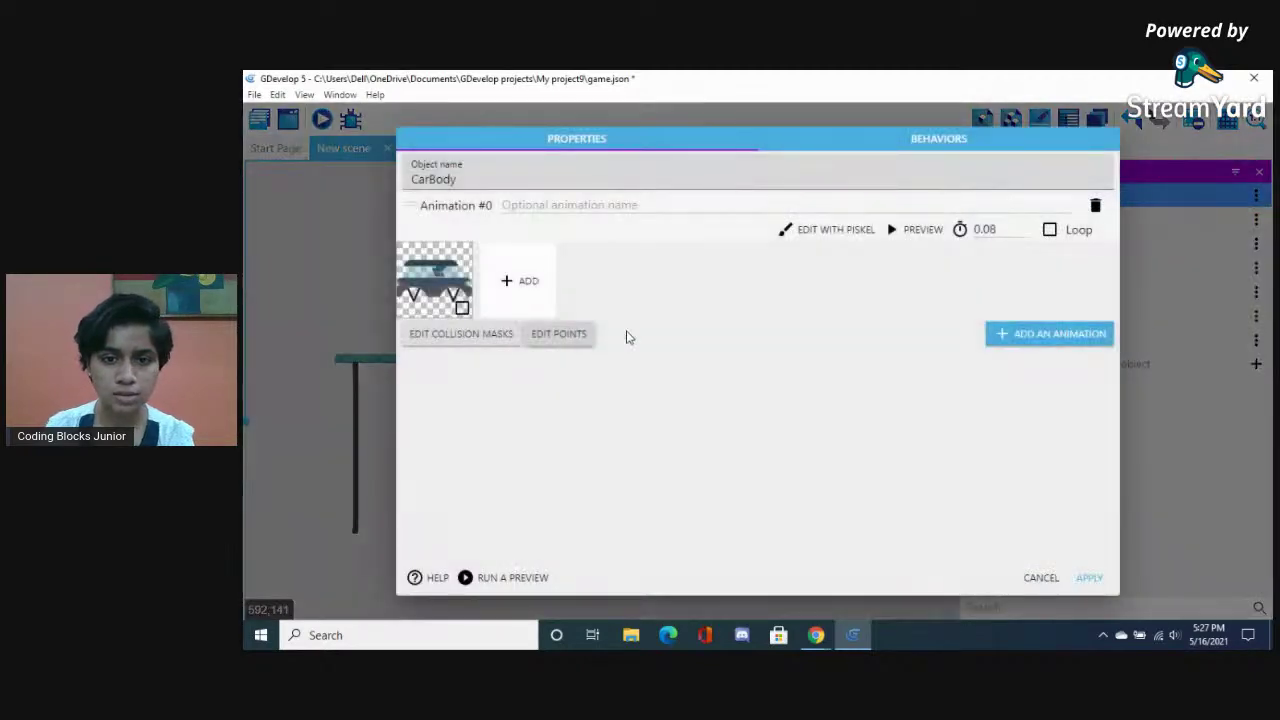
pyautogui.click(545, 336)
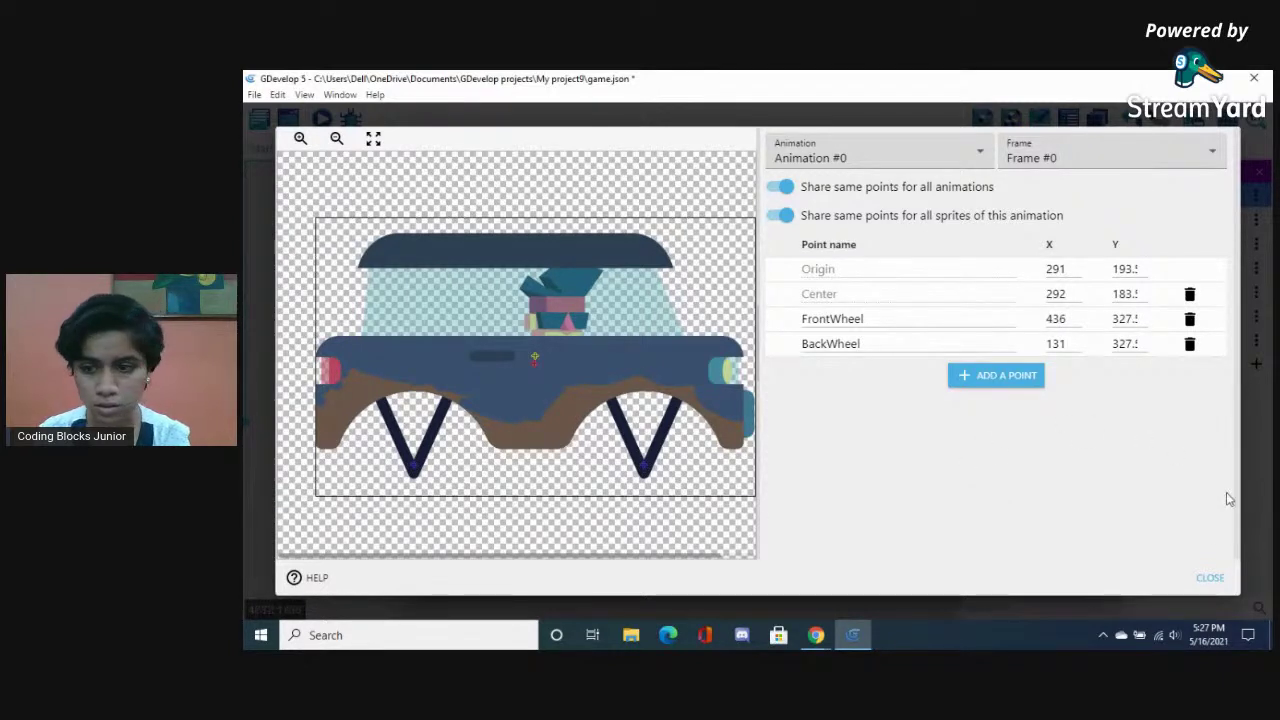
pyautogui.click(1209, 587)
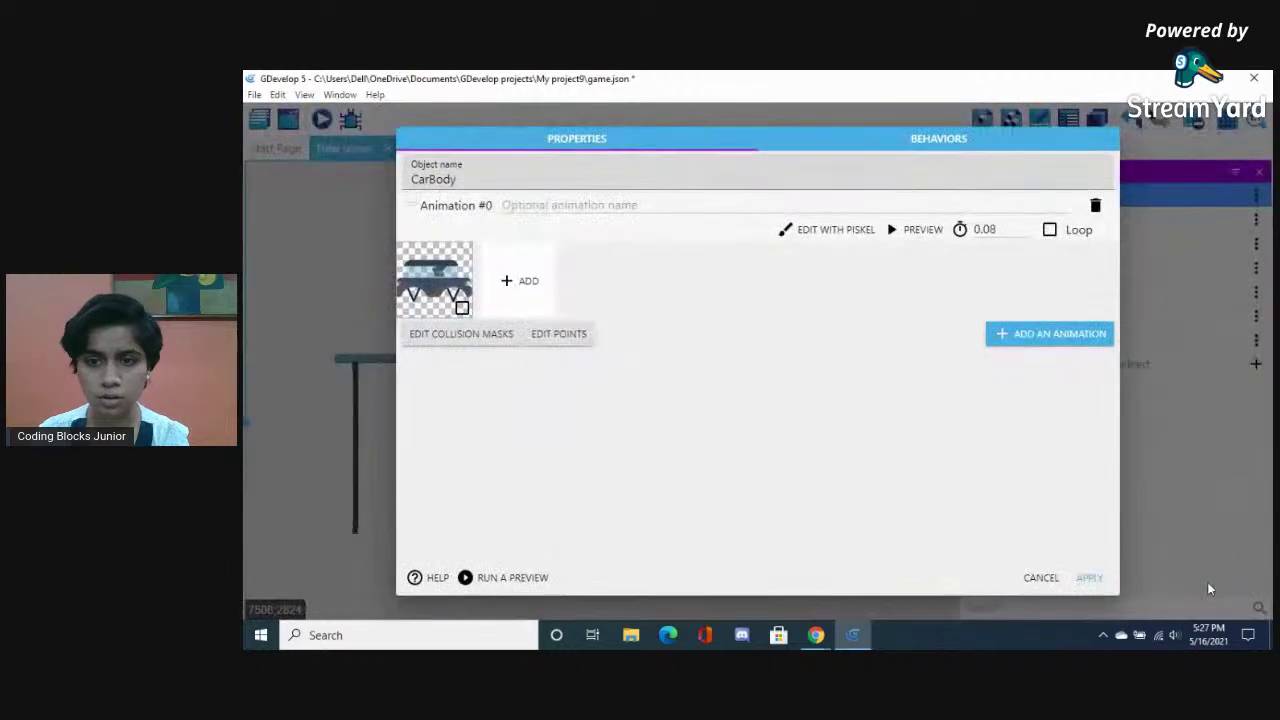
pyautogui.click(1089, 578)
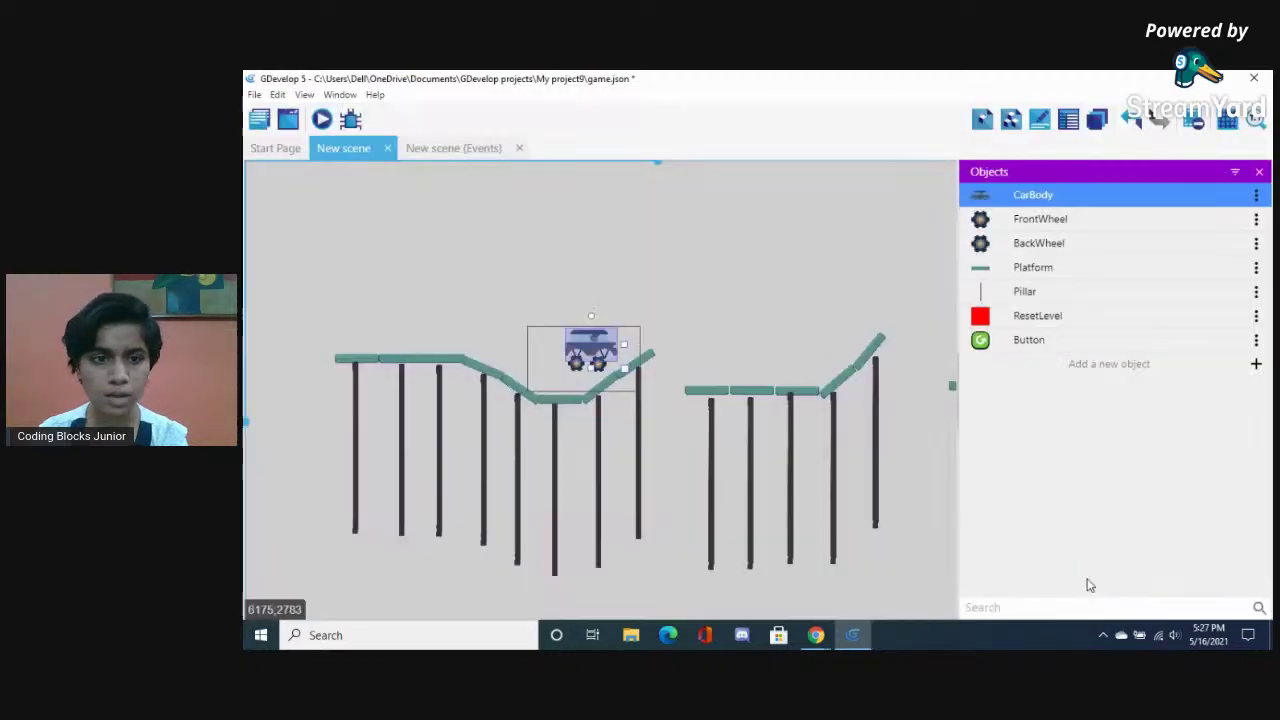
pyautogui.click(322, 120)
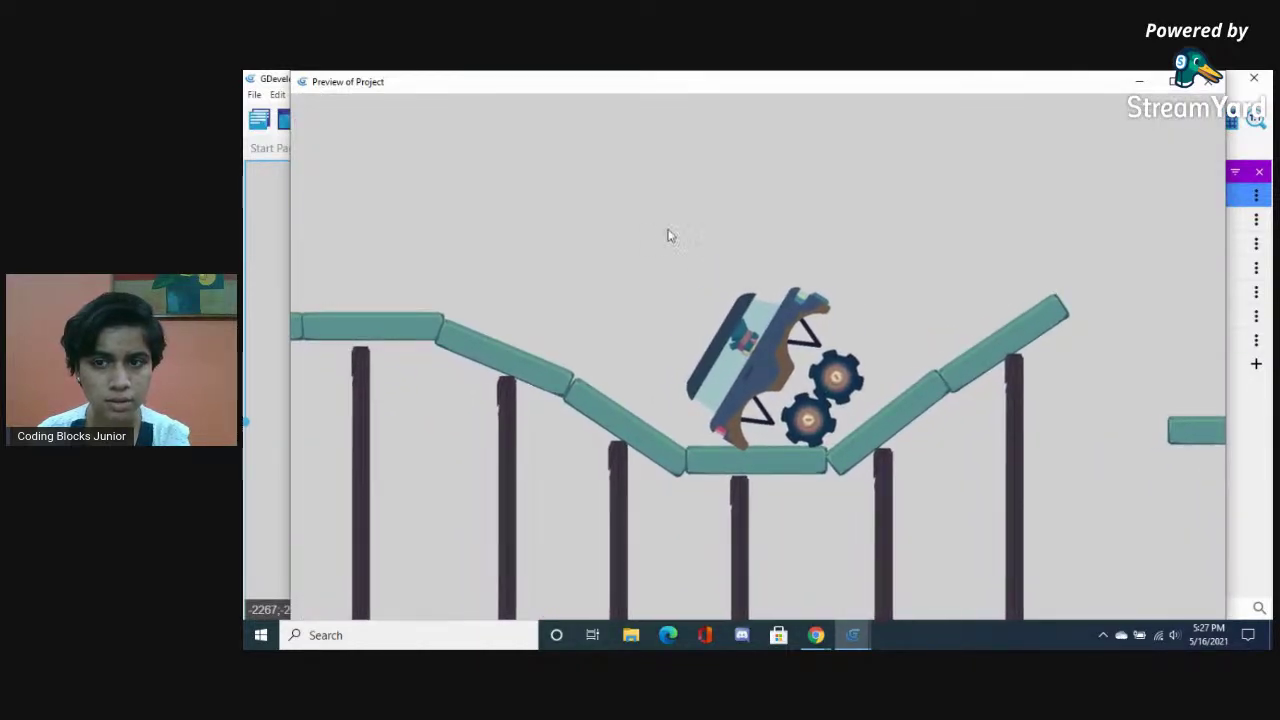
pyautogui.click(1218, 84)
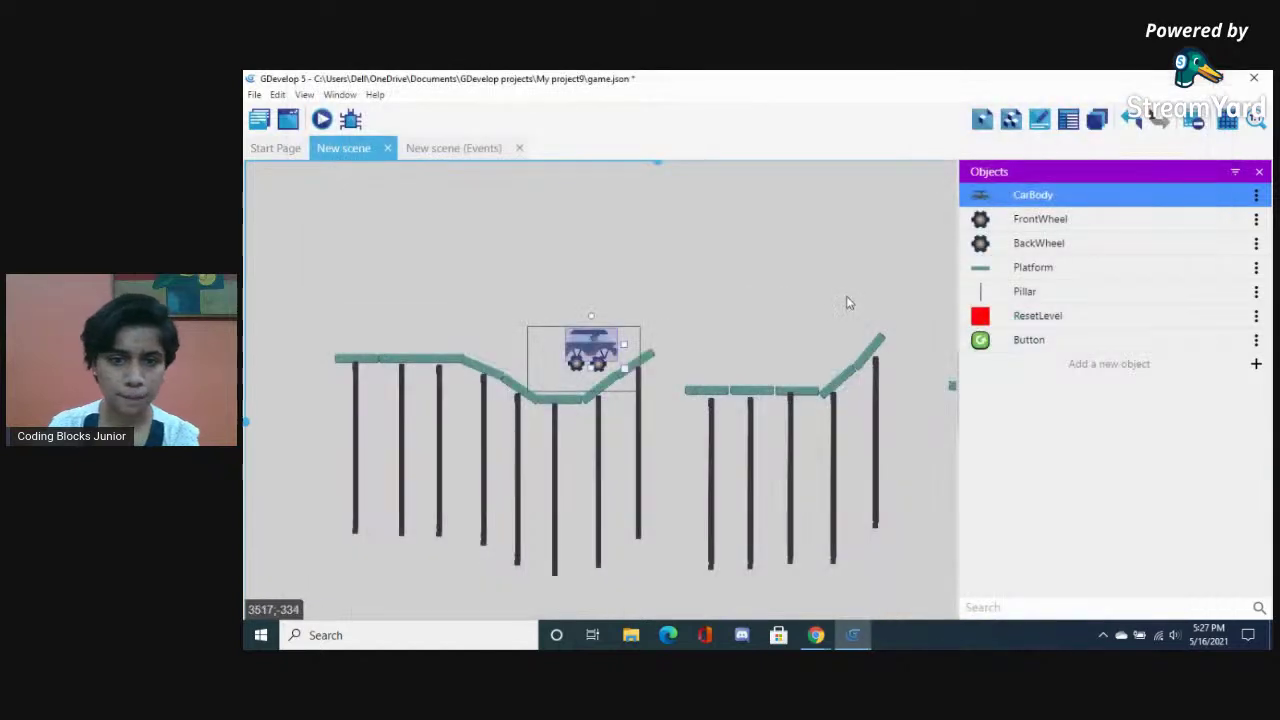
# Move the CarBody, BackWheel and FrontWheel back above the flat start of the track and preview the game
pyautogui.moveTo(592, 345); pyautogui.dragTo(388, 314)
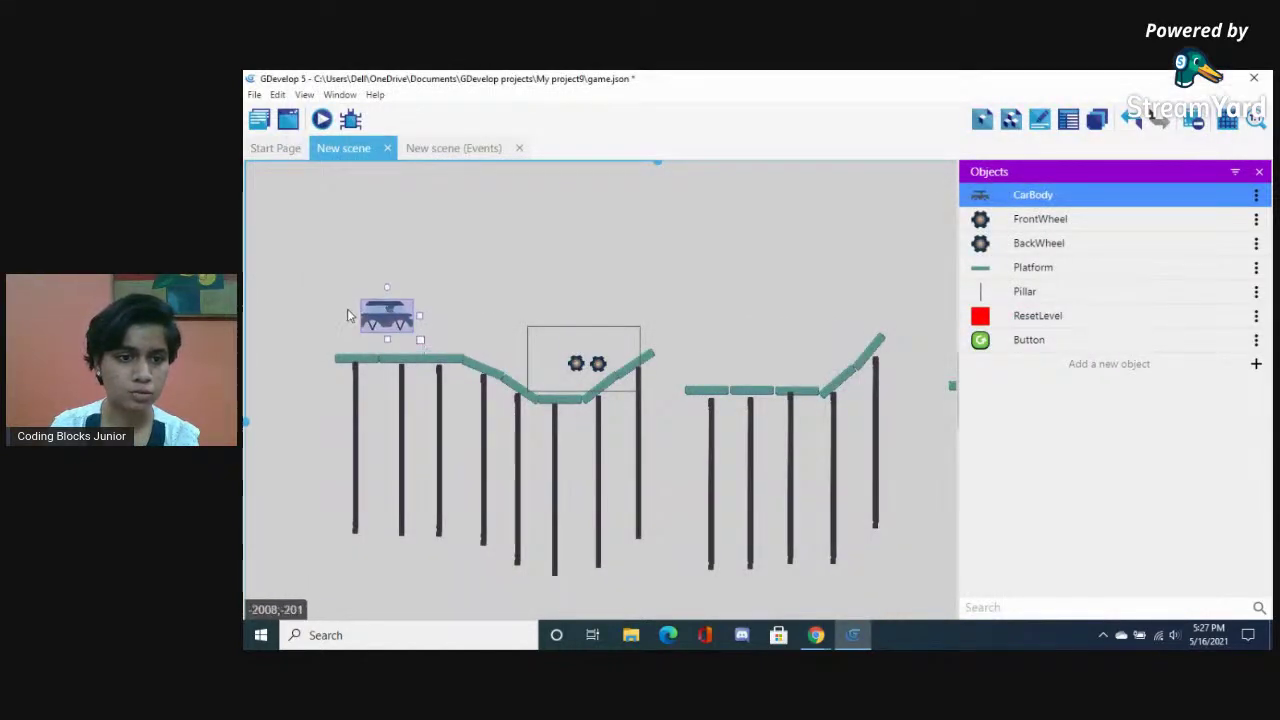
pyautogui.moveTo(576, 364); pyautogui.dragTo(372, 335)
pyautogui.moveTo(597, 363); pyautogui.dragTo(399, 344)
pyautogui.click(322, 120)
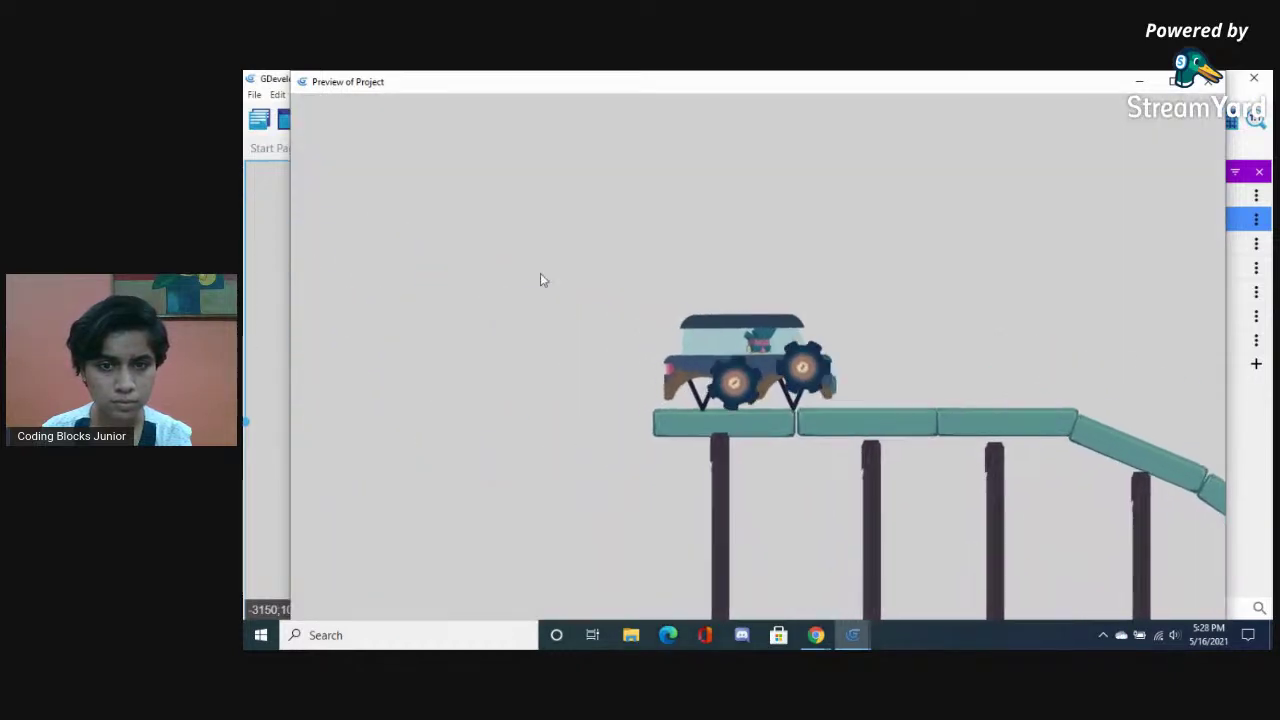
pyautogui.click(1208, 81)
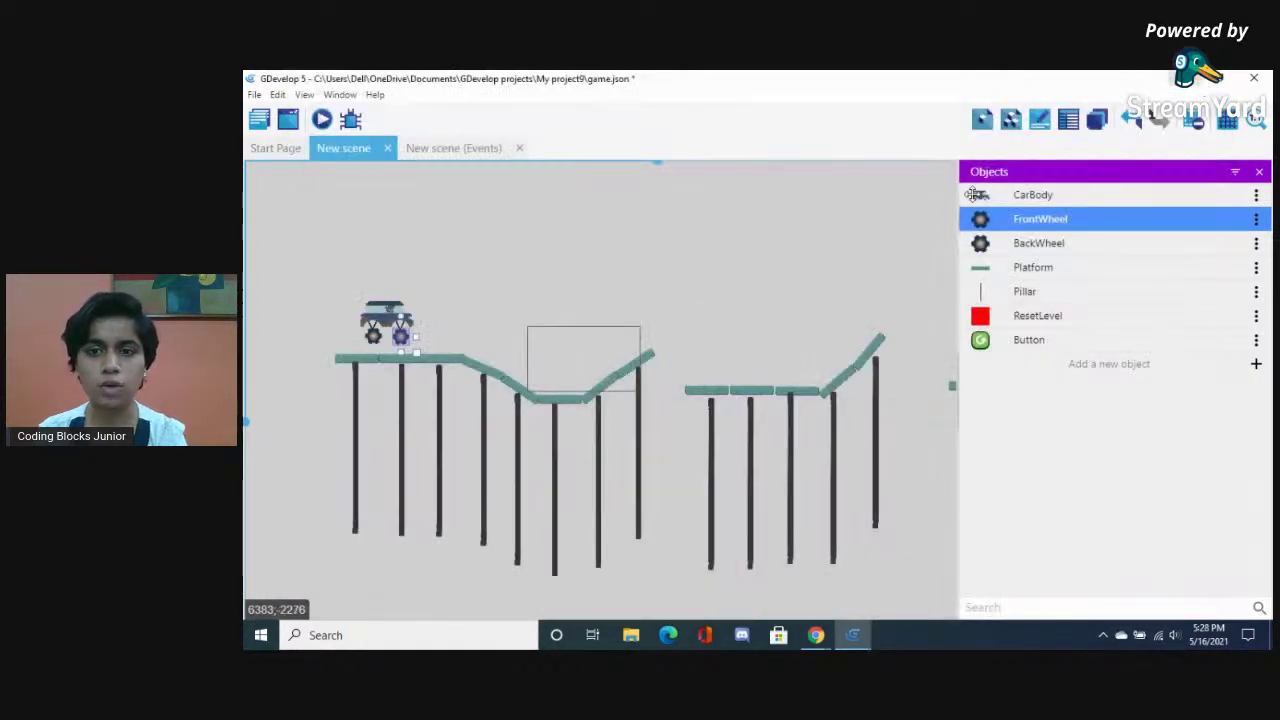
# Set the density in the CarBody's Physics2 behavior to 1 and preview the game
pyautogui.click(1013, 203)
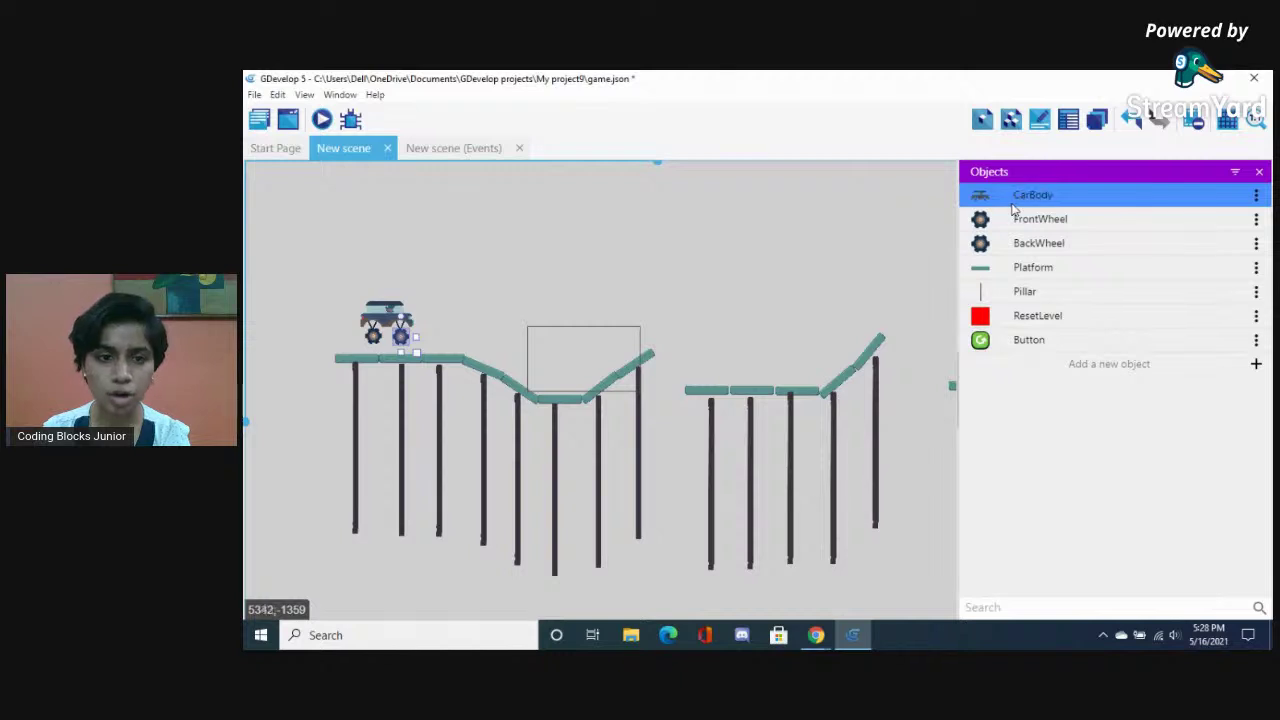
pyautogui.doubleClick(1013, 203)
pyautogui.click(938, 141)
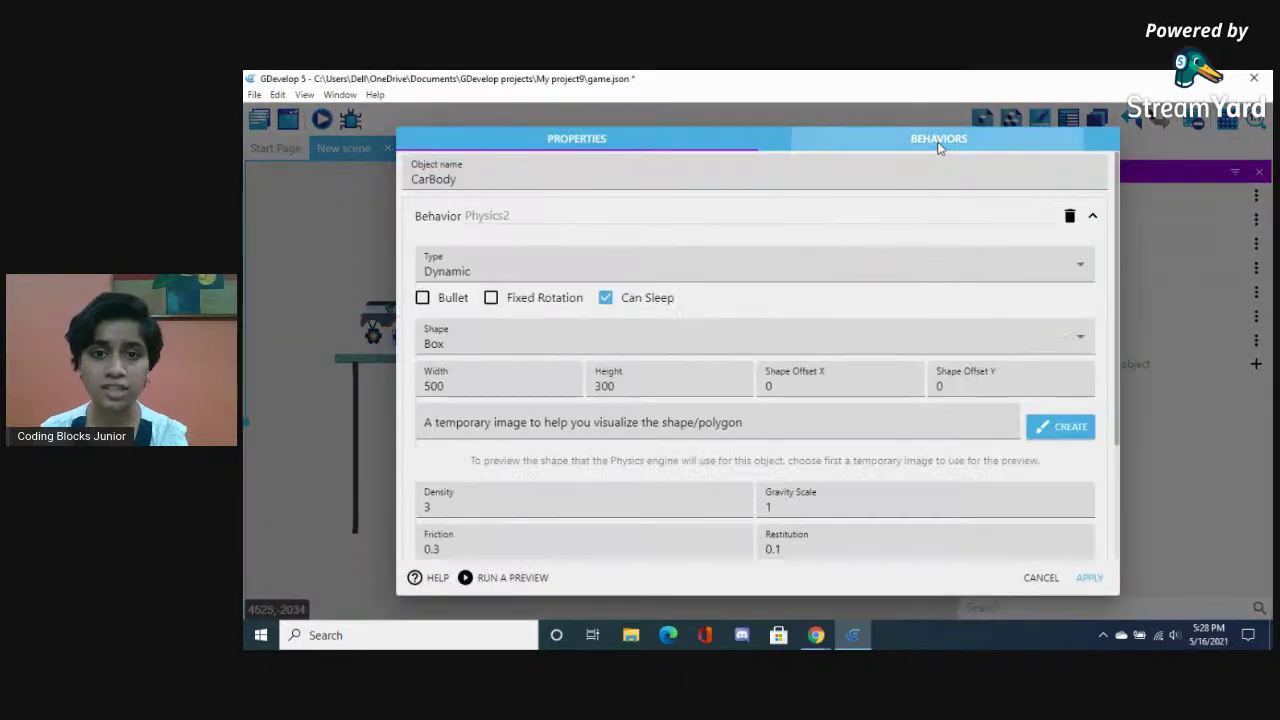
pyautogui.scroll(-2, 670, 299)
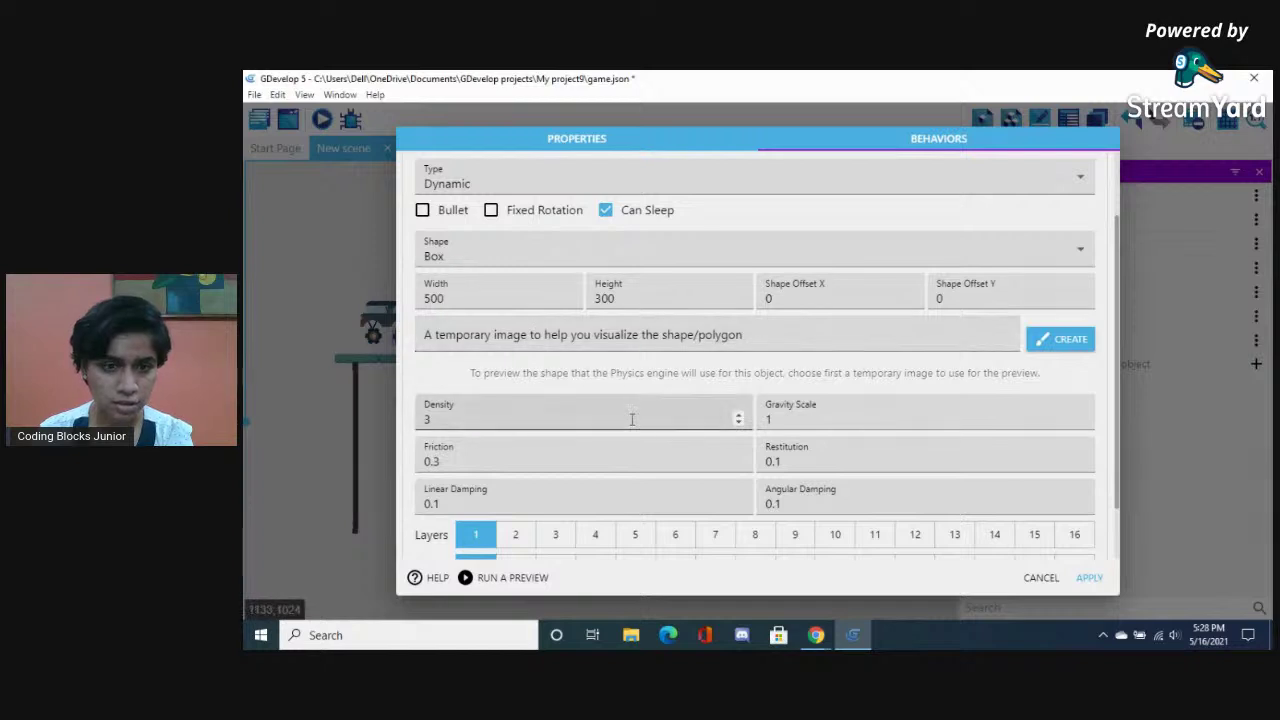
pyautogui.doubleClick(562, 412)
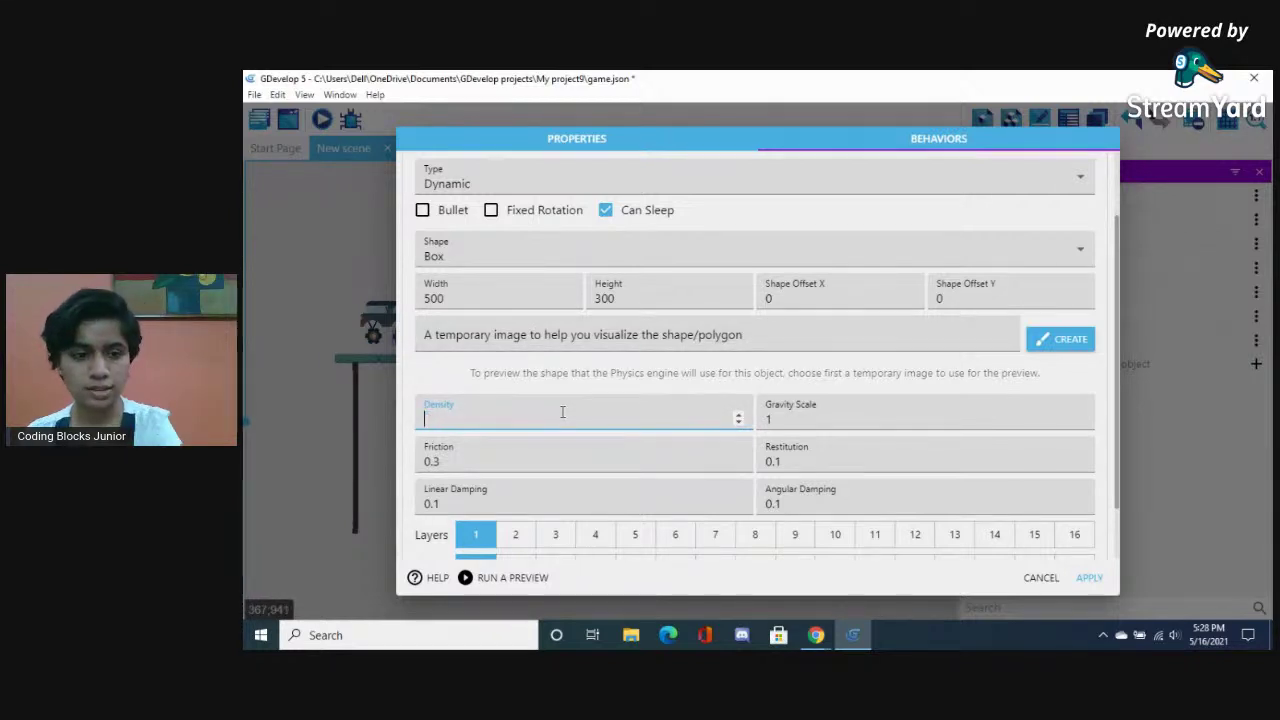
pyautogui.write('1')
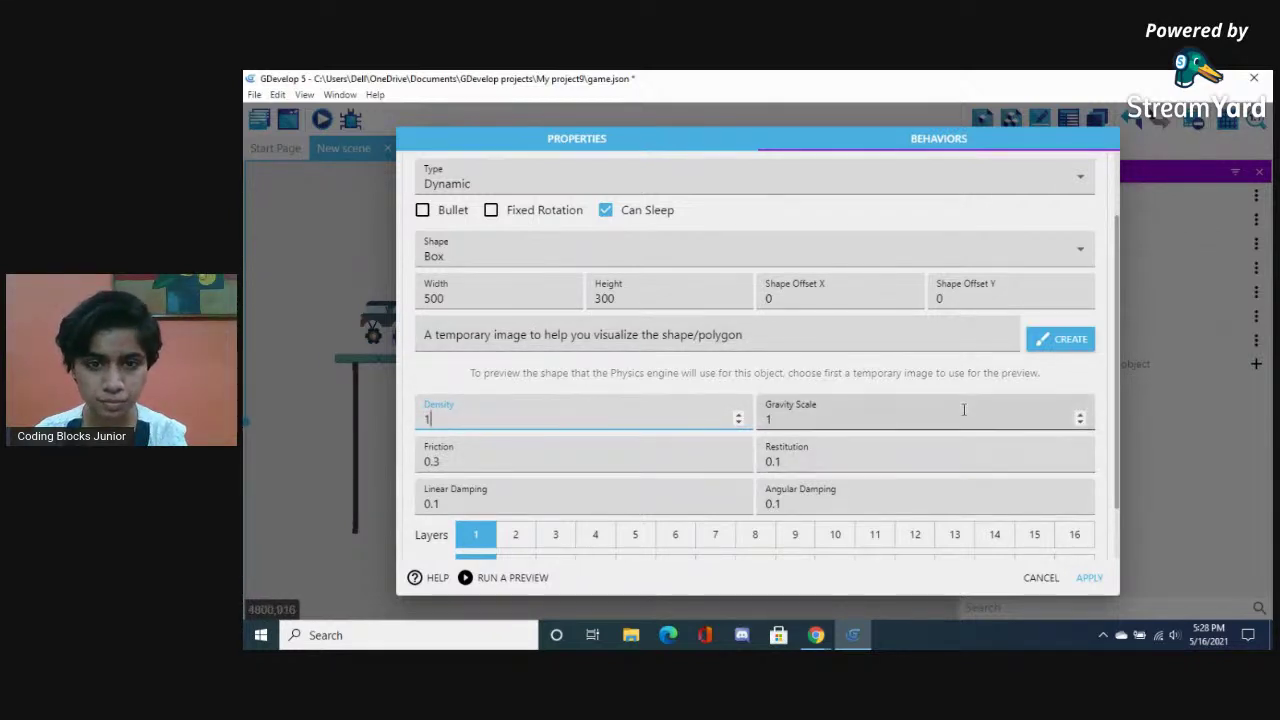
pyautogui.scroll(2, 963, 409)
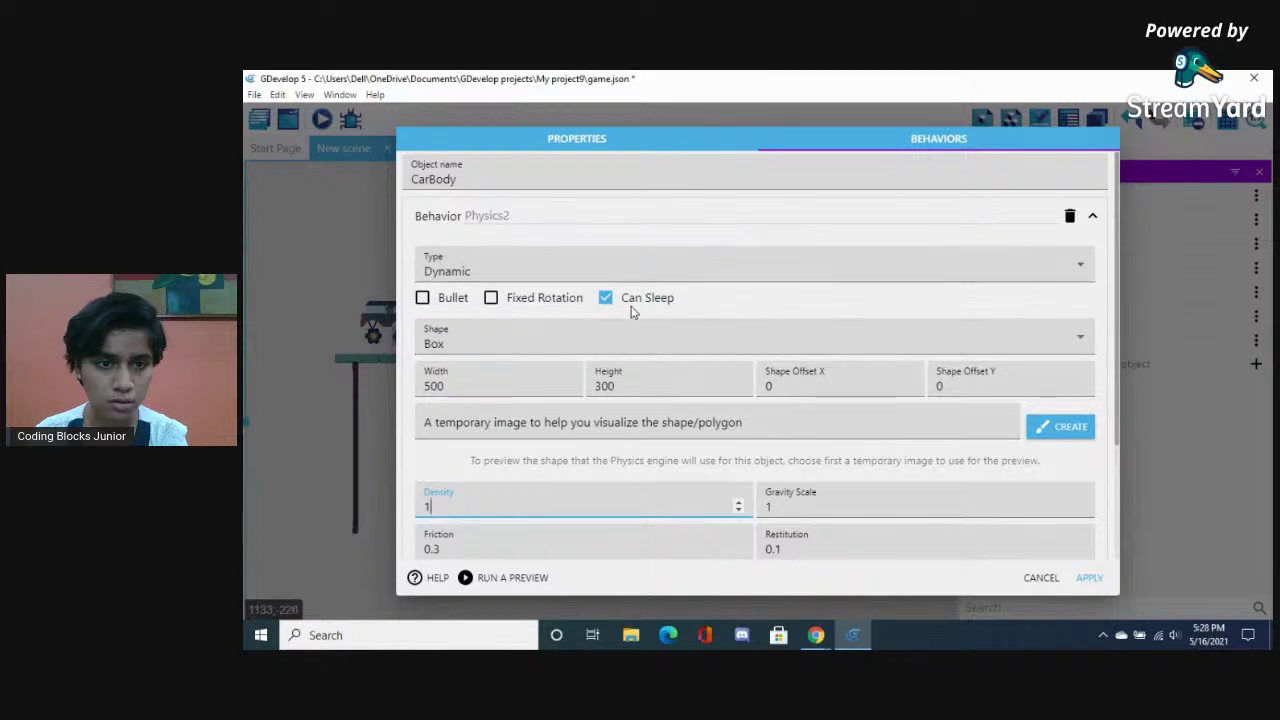
pyautogui.click(1089, 577)
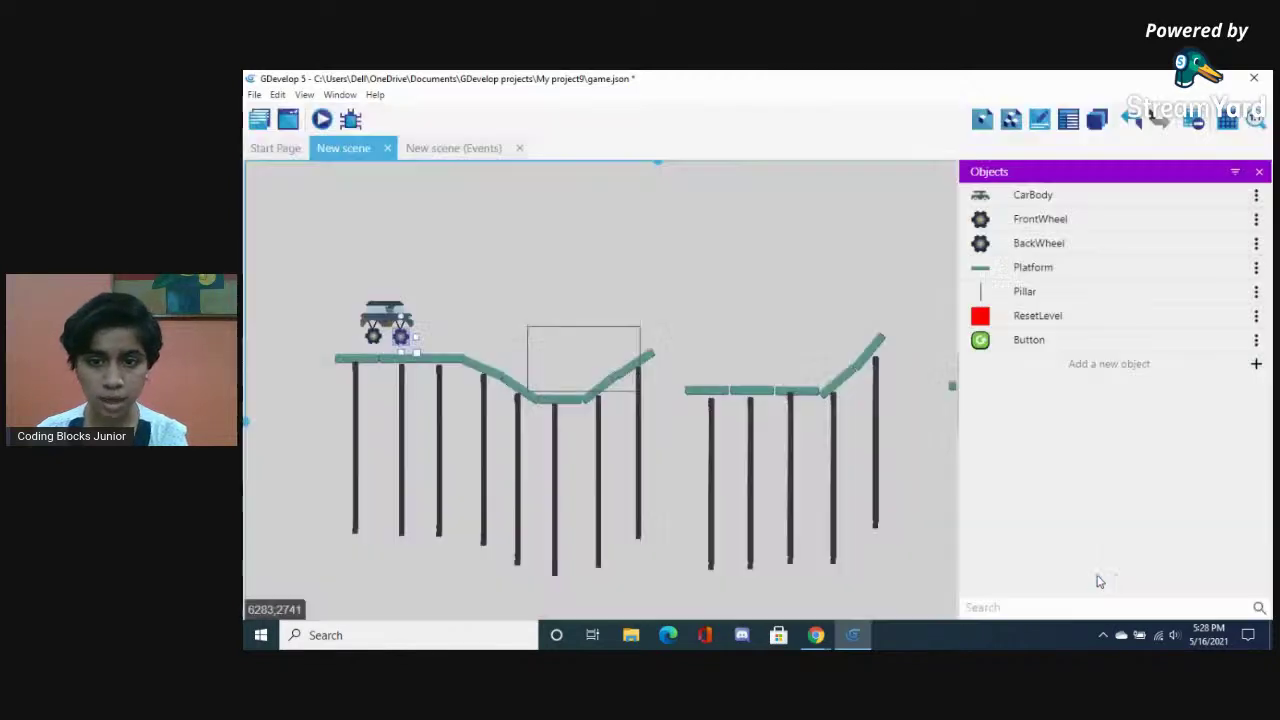
pyautogui.click(322, 120)
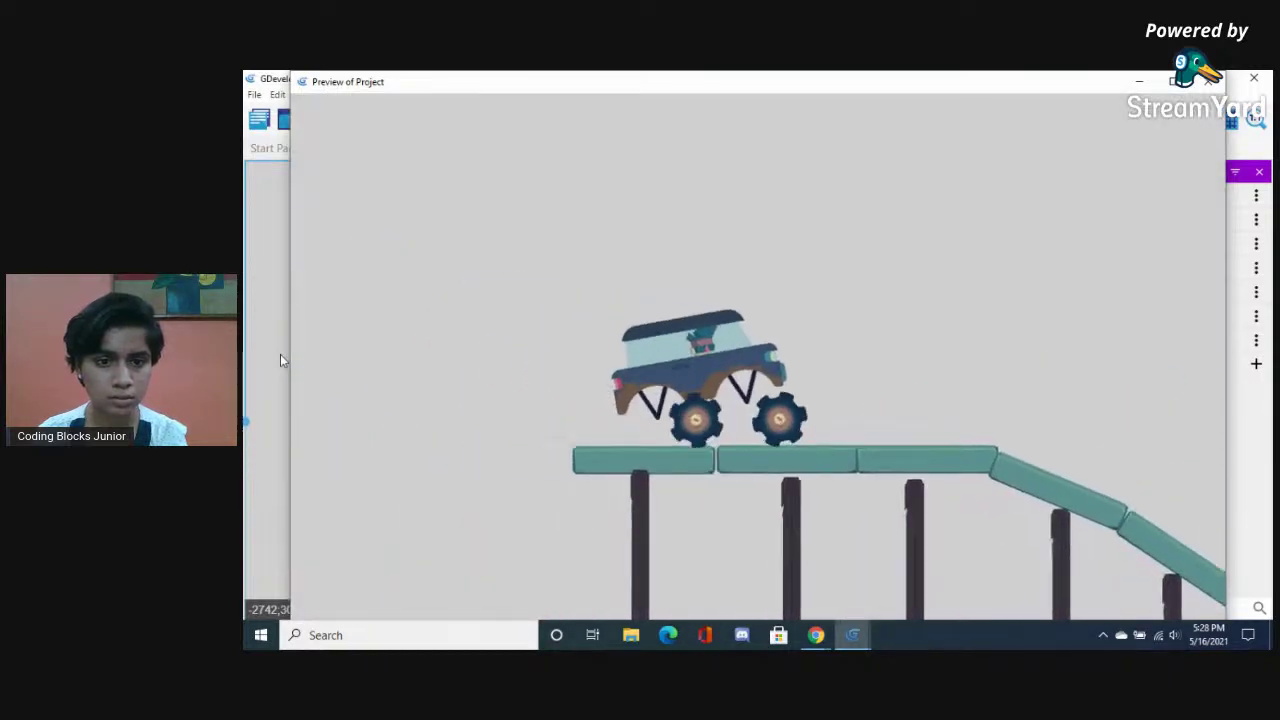
pyautogui.click(1210, 86)
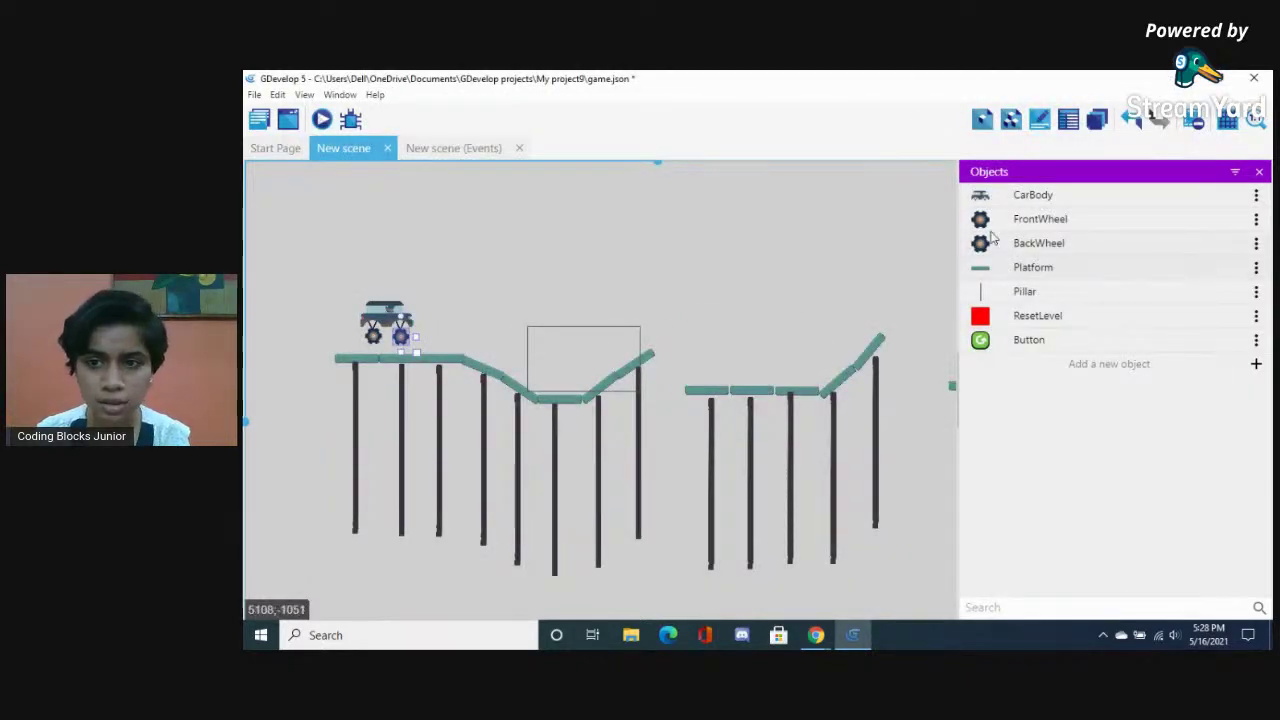
# Open the Platform object's settings
pyautogui.doubleClick(1049, 270)
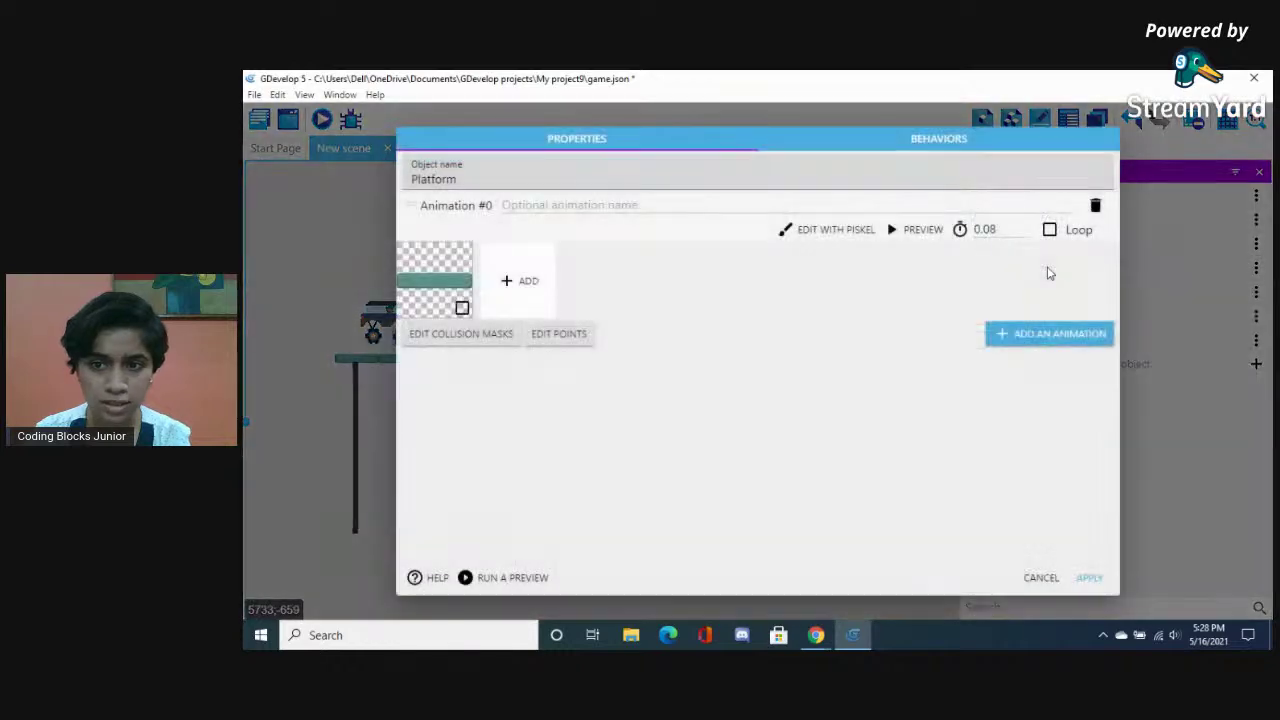
# Try the Edge shape for the Platform's Physics2 behavior, apply it, and test it in a game preview
pyautogui.click(921, 145)
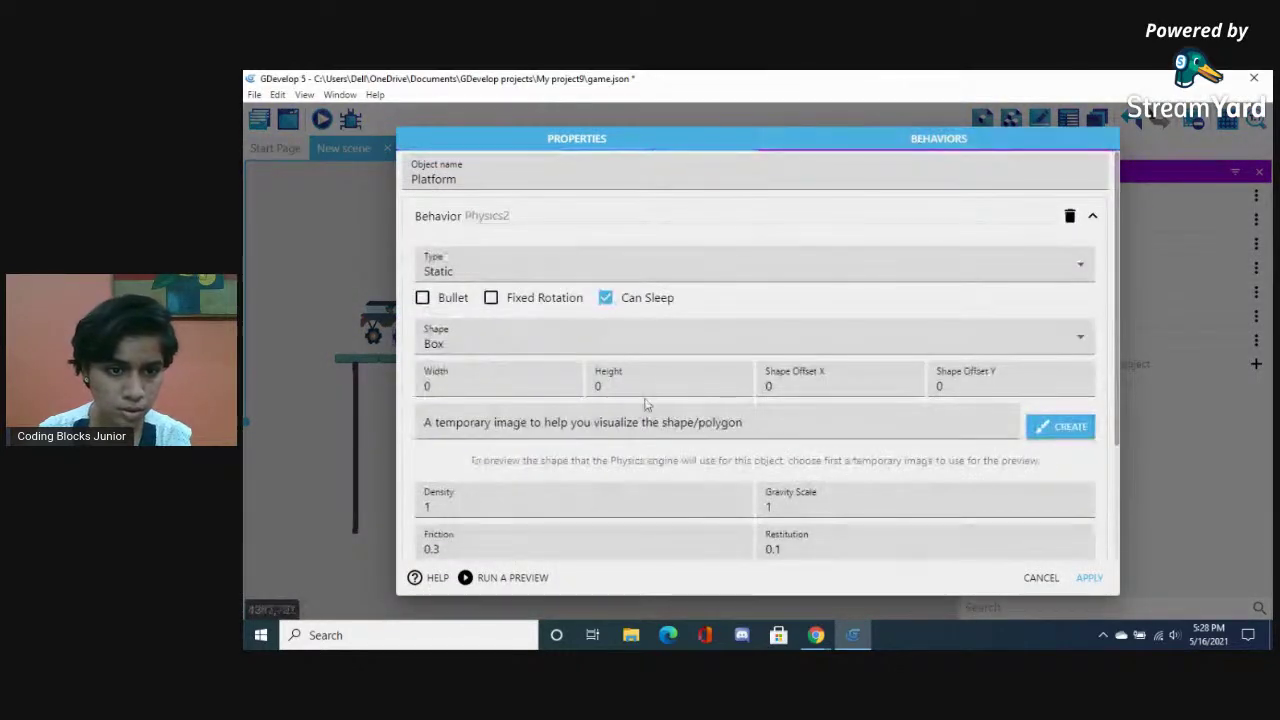
pyautogui.click(550, 344)
pyautogui.click(550, 345)
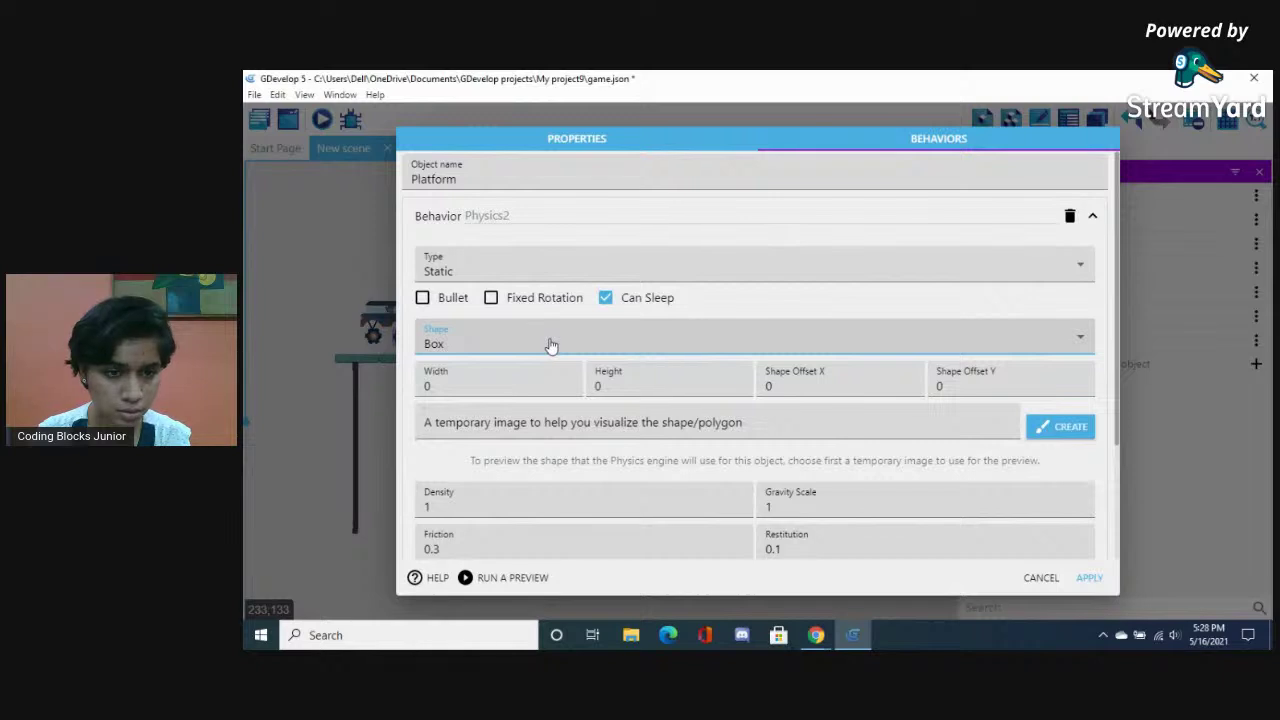
pyautogui.click(550, 345)
pyautogui.click(515, 398)
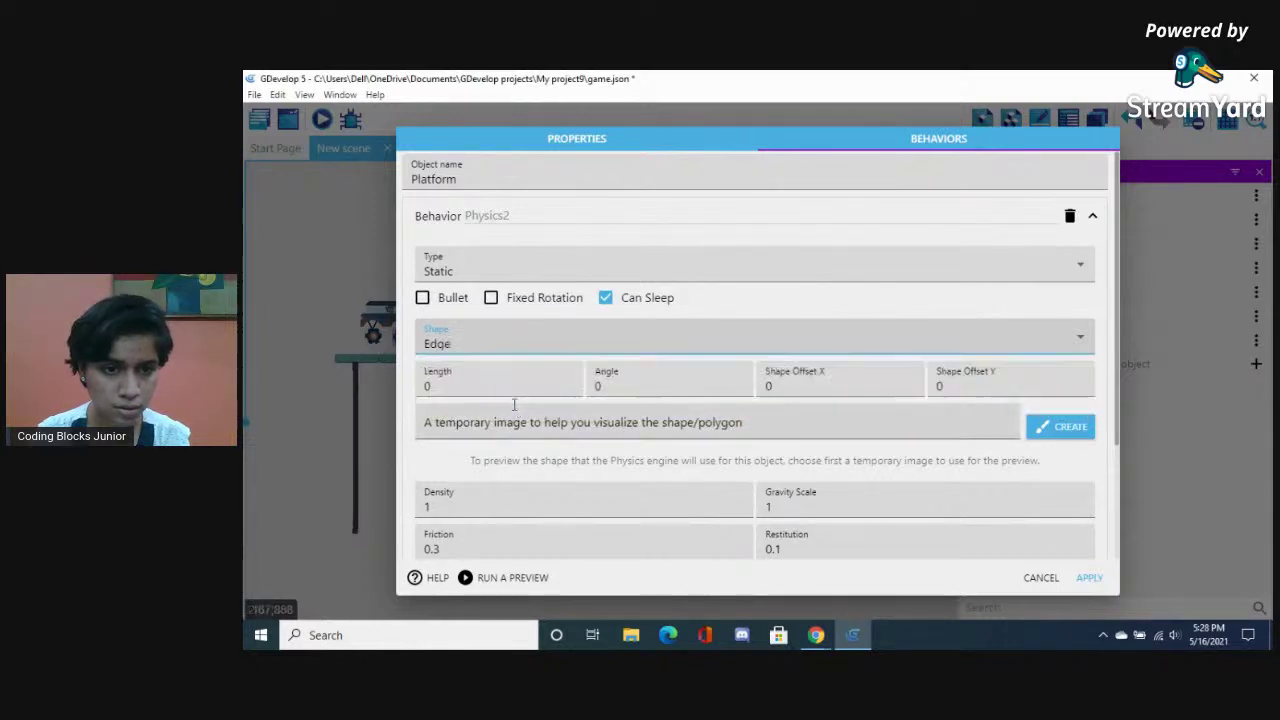
pyautogui.click(1096, 579)
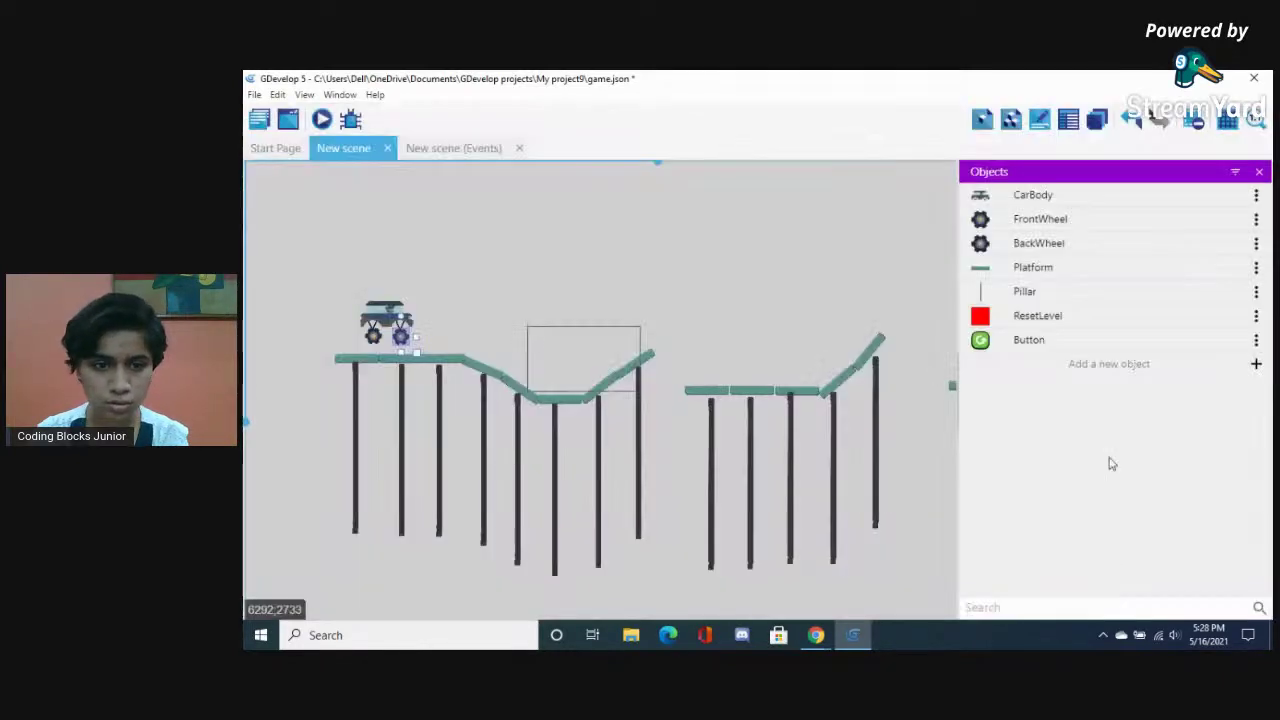
pyautogui.click(321, 120)
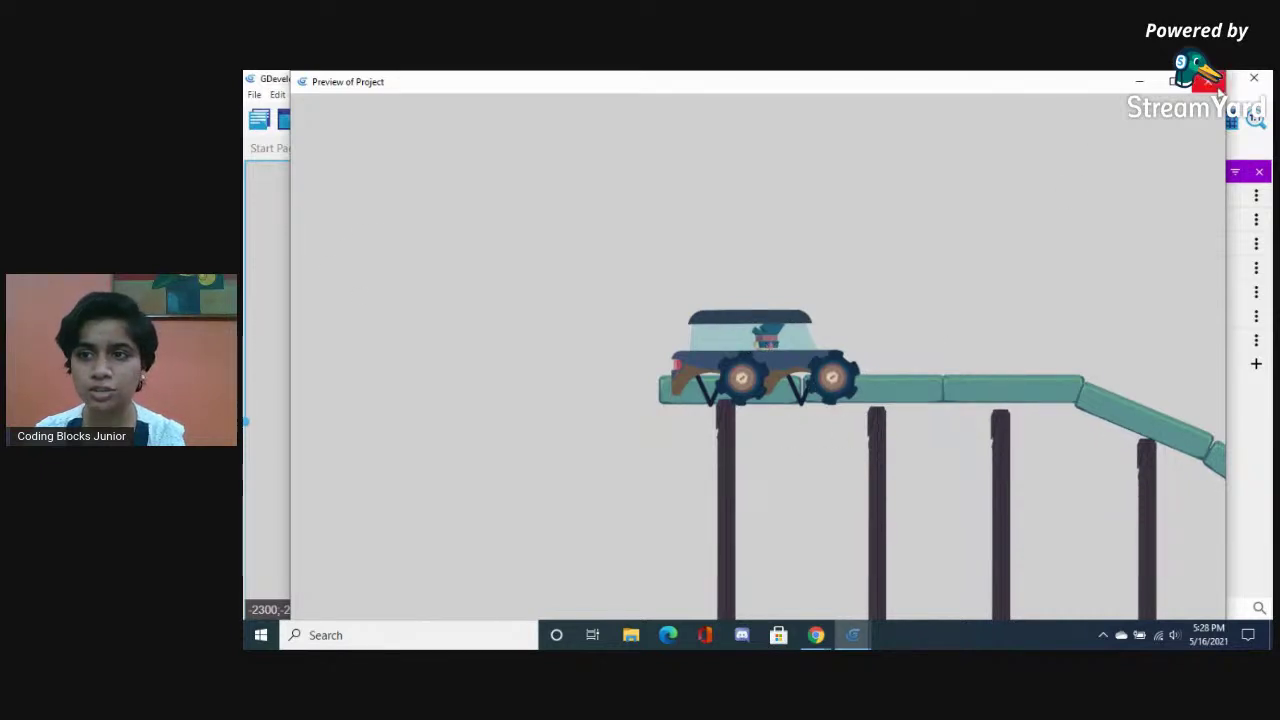
pyautogui.click(1254, 78)
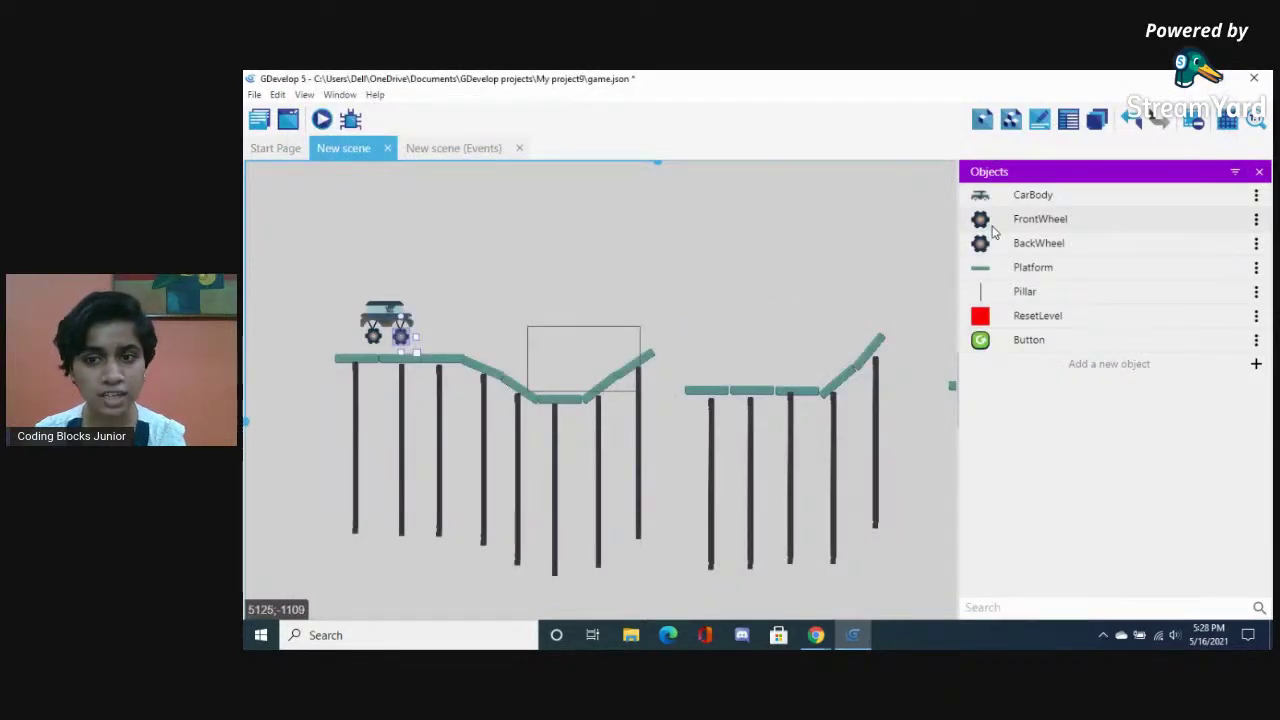
# Set the Platform's Physics2 shape back to Box, keeping the Static type, and apply the change
pyautogui.doubleClick(983, 268)
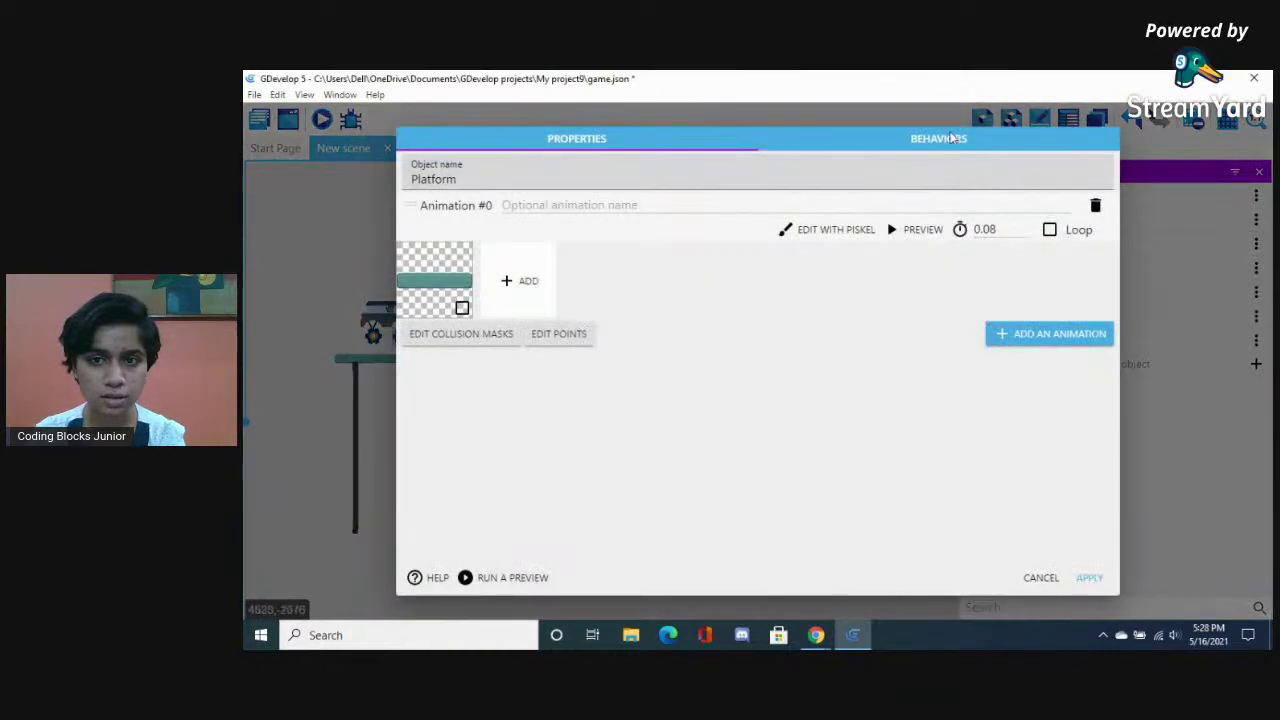
pyautogui.click(940, 138)
pyautogui.click(475, 275)
pyautogui.click(432, 310)
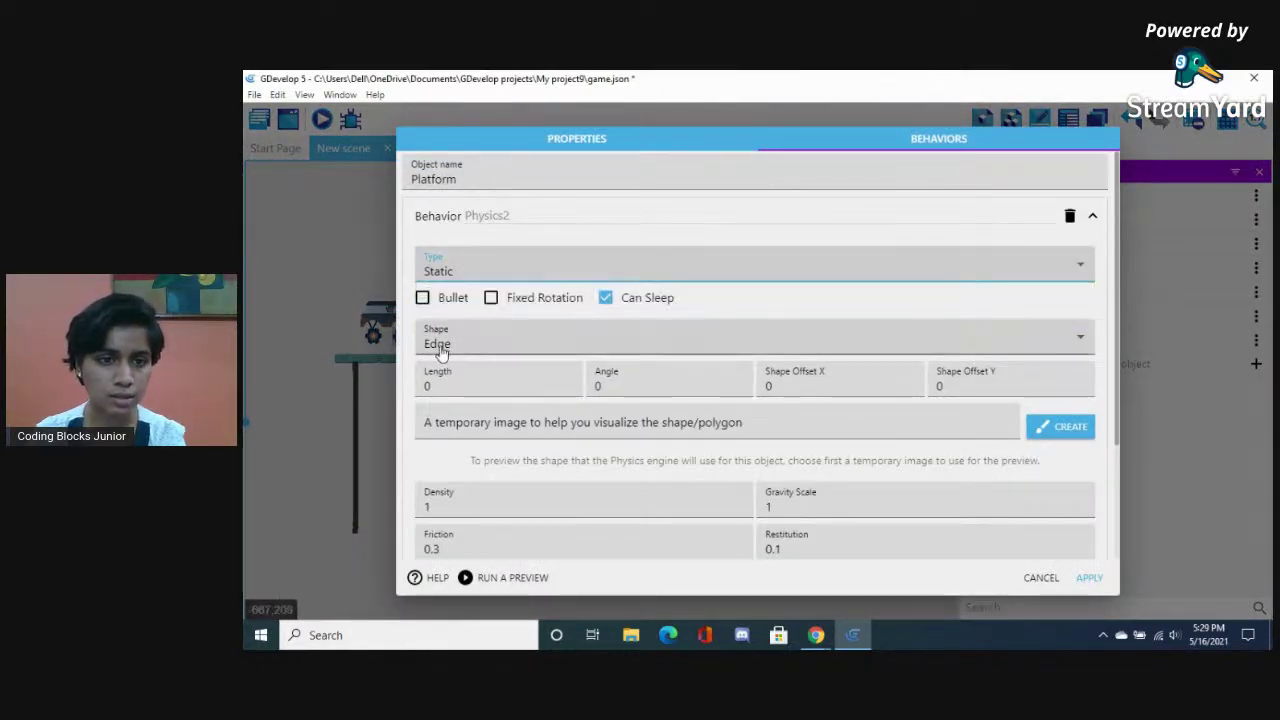
pyautogui.click(440, 345)
pyautogui.click(445, 366)
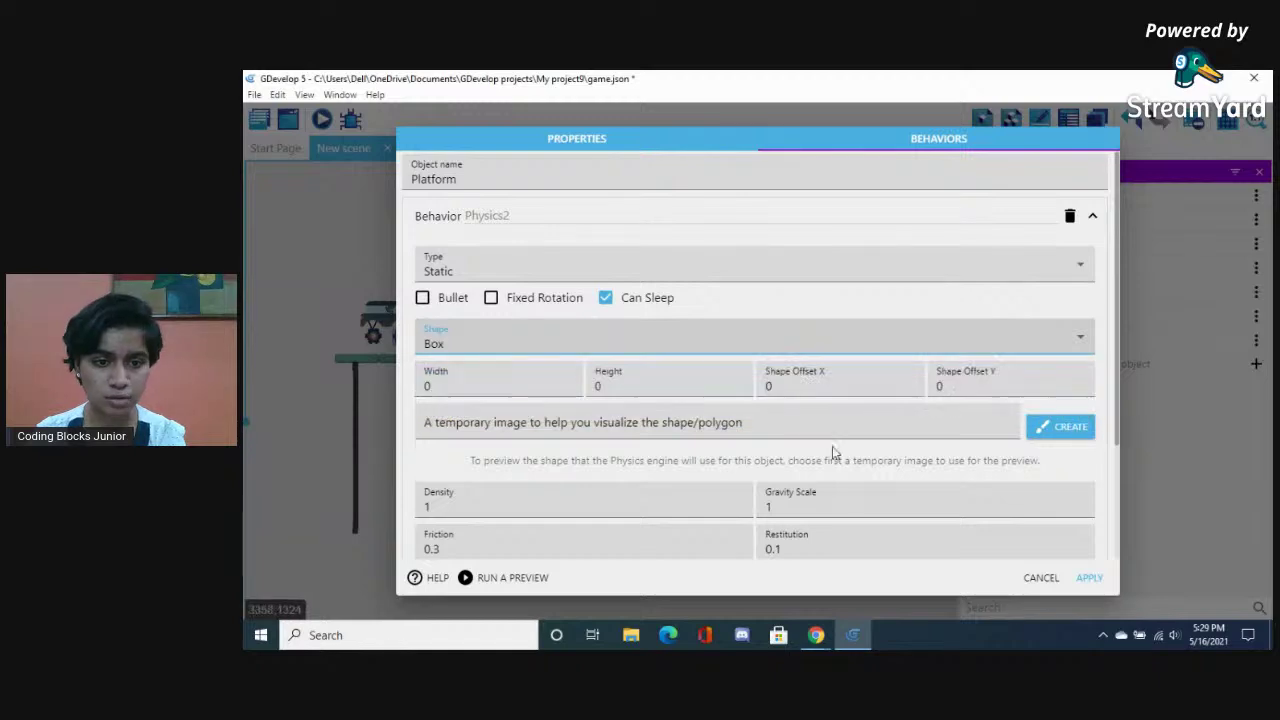
pyautogui.click(1088, 577)
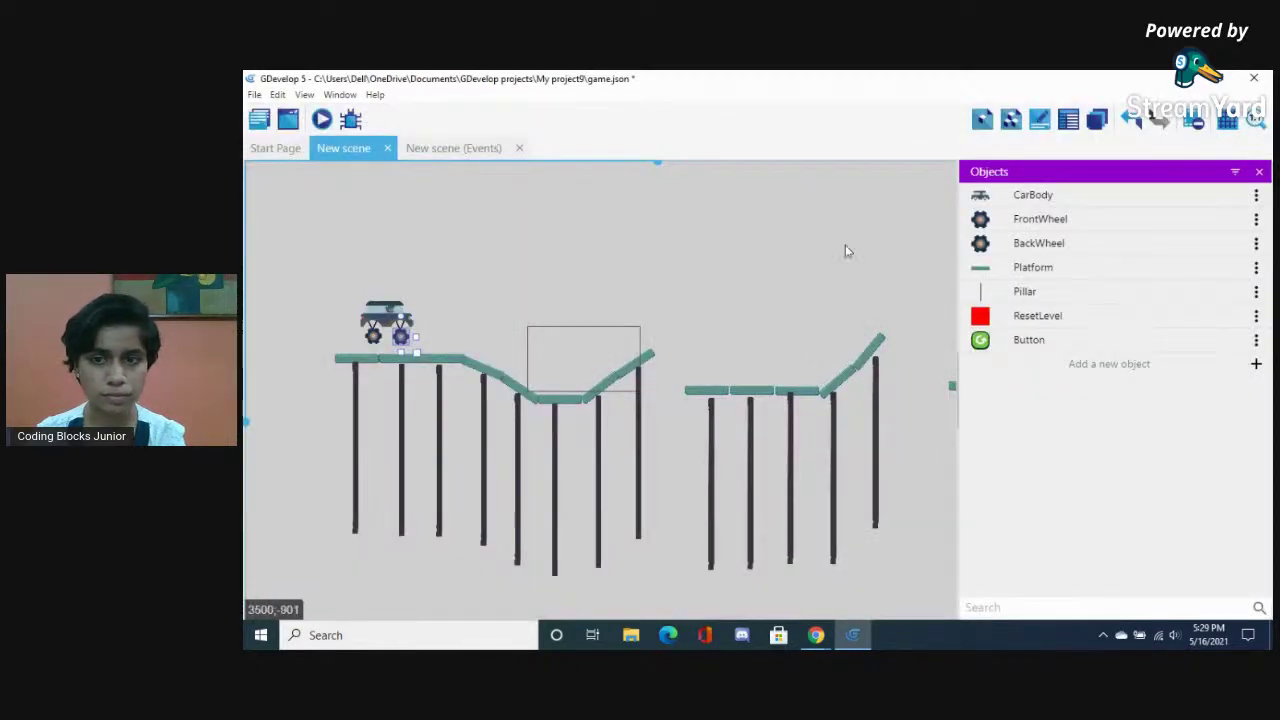
# Review the CarBody's Physics2 settings, including shape size, density, friction and damping
pyautogui.doubleClick(978, 199)
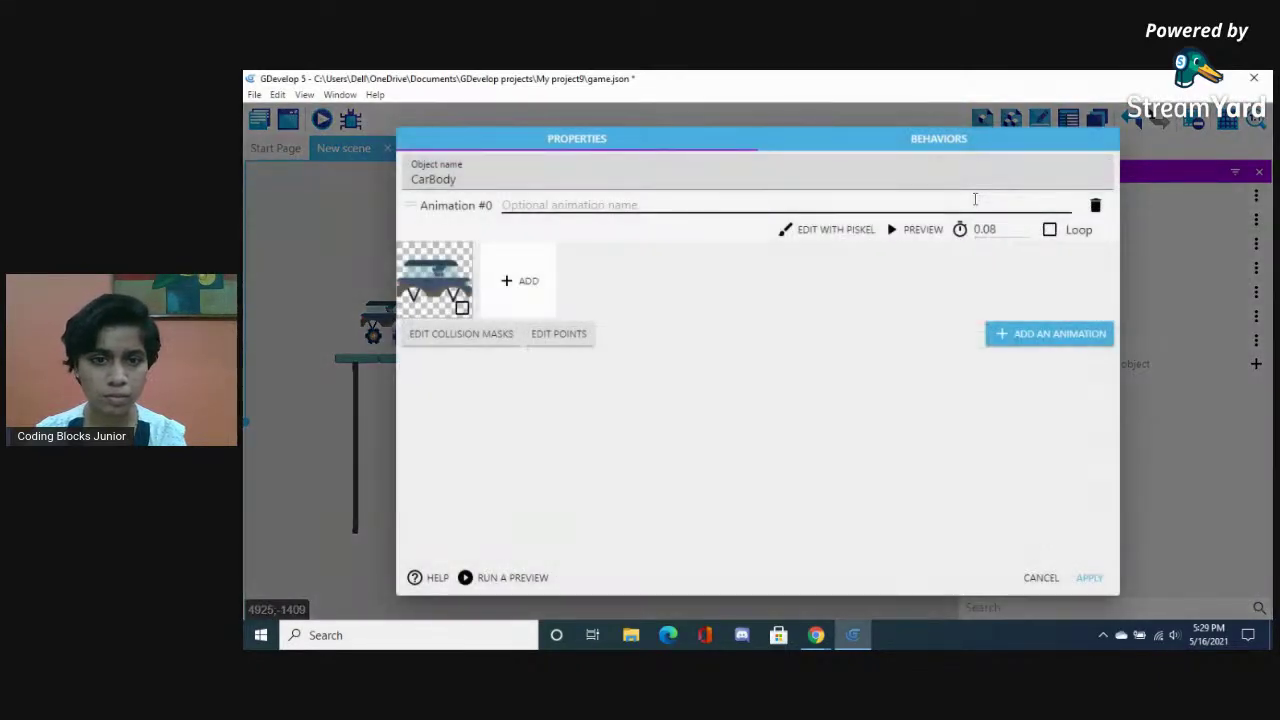
pyautogui.click(910, 140)
pyautogui.scroll(-3, 625, 290)
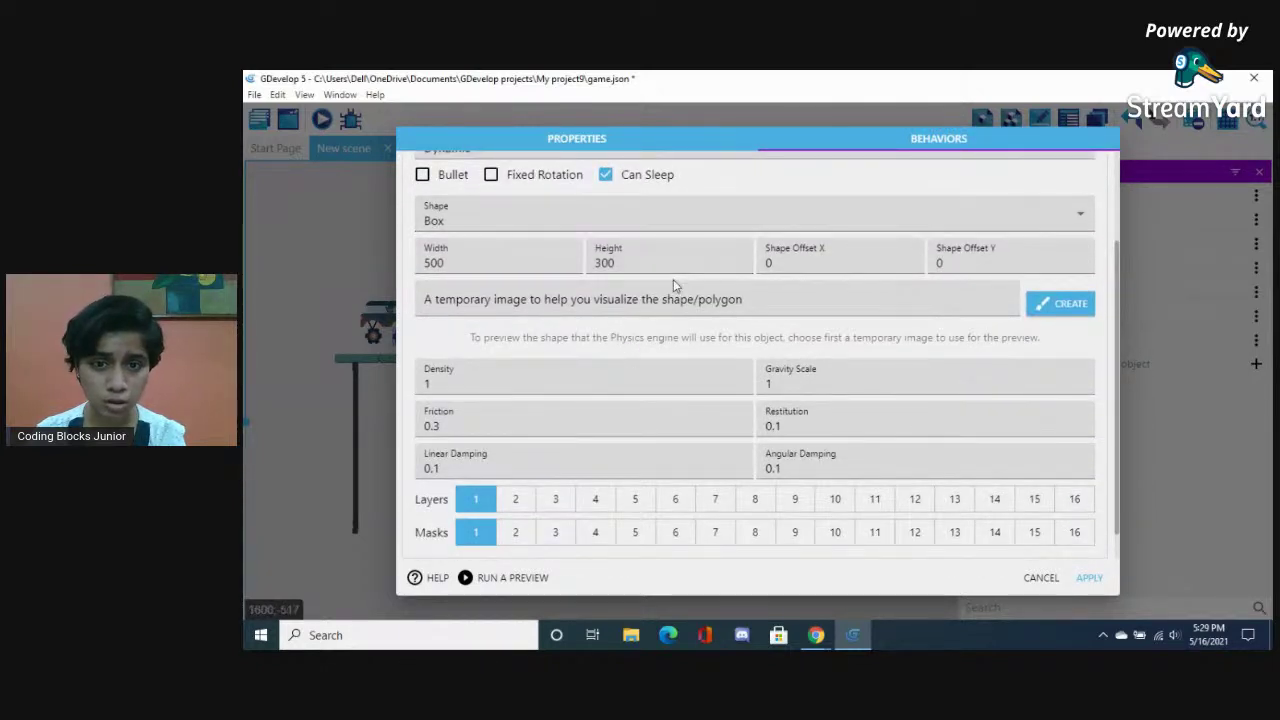
pyautogui.scroll(-1, 590, 389)
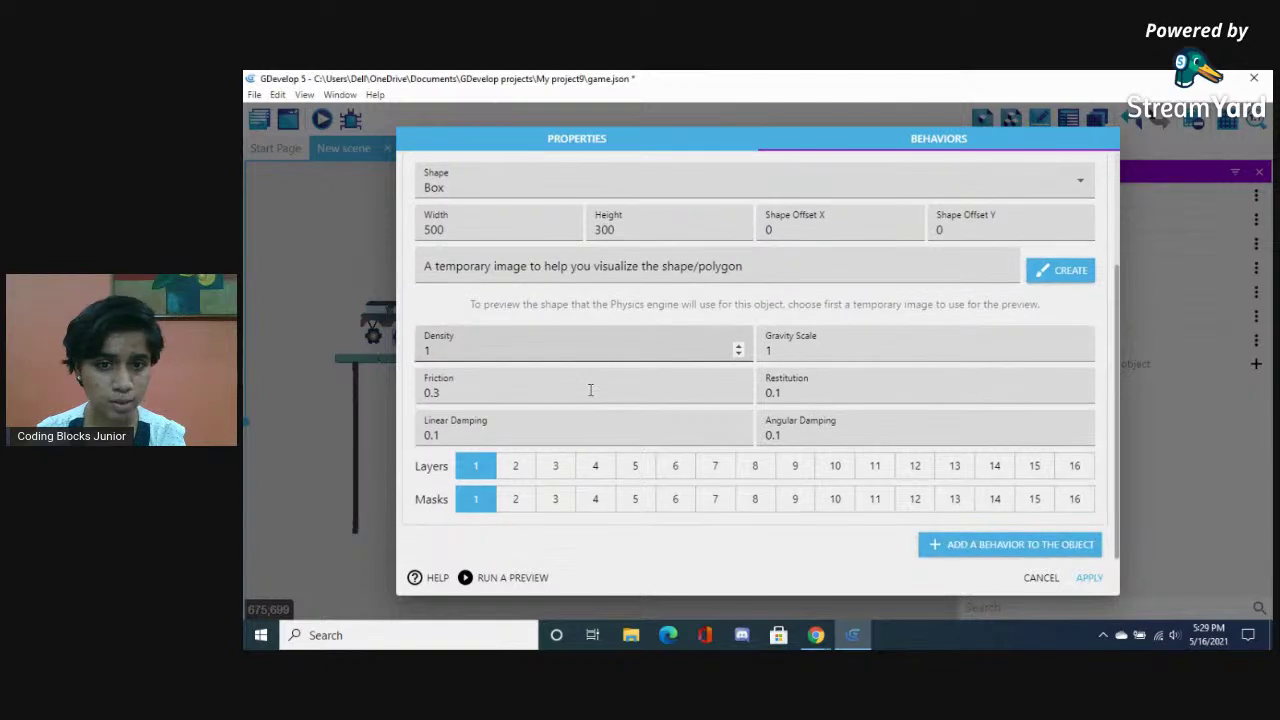
pyautogui.click(1090, 578)
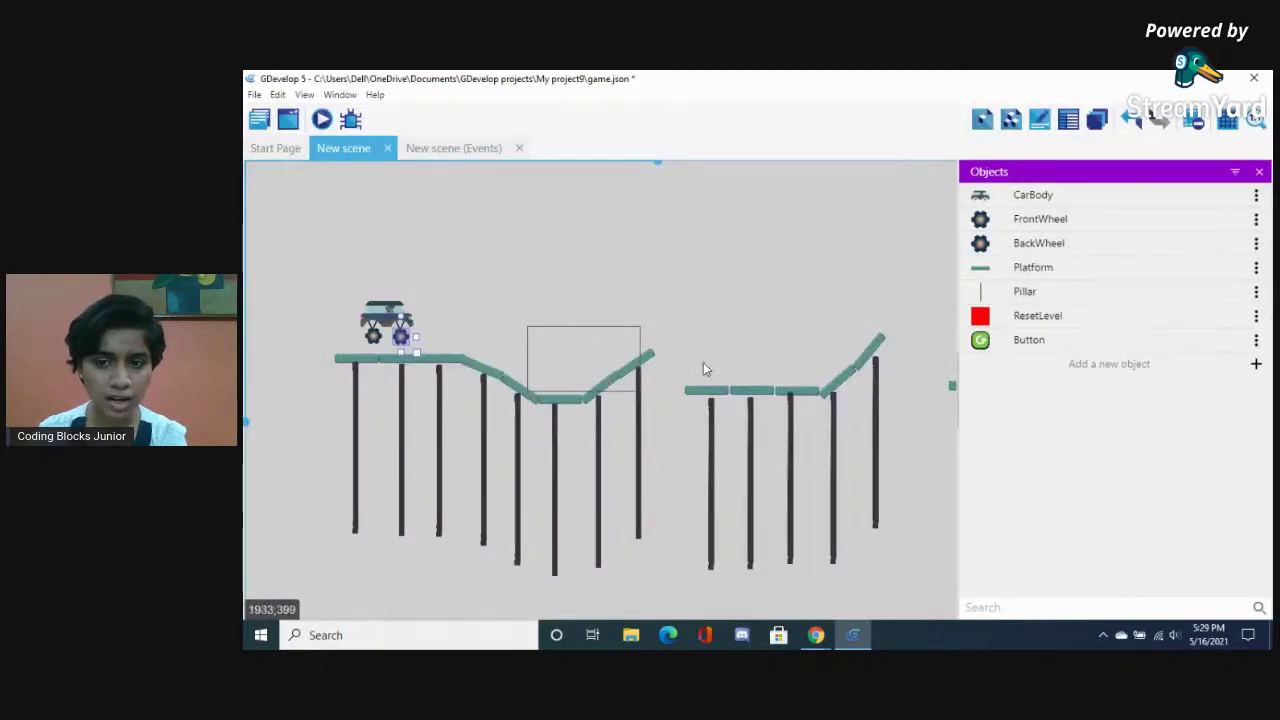
# Move the FrontWheel's Origin point to about 90, 92.5 and its Center point to about 91, 94.5, and apply the changes
pyautogui.doubleClick(400, 336)
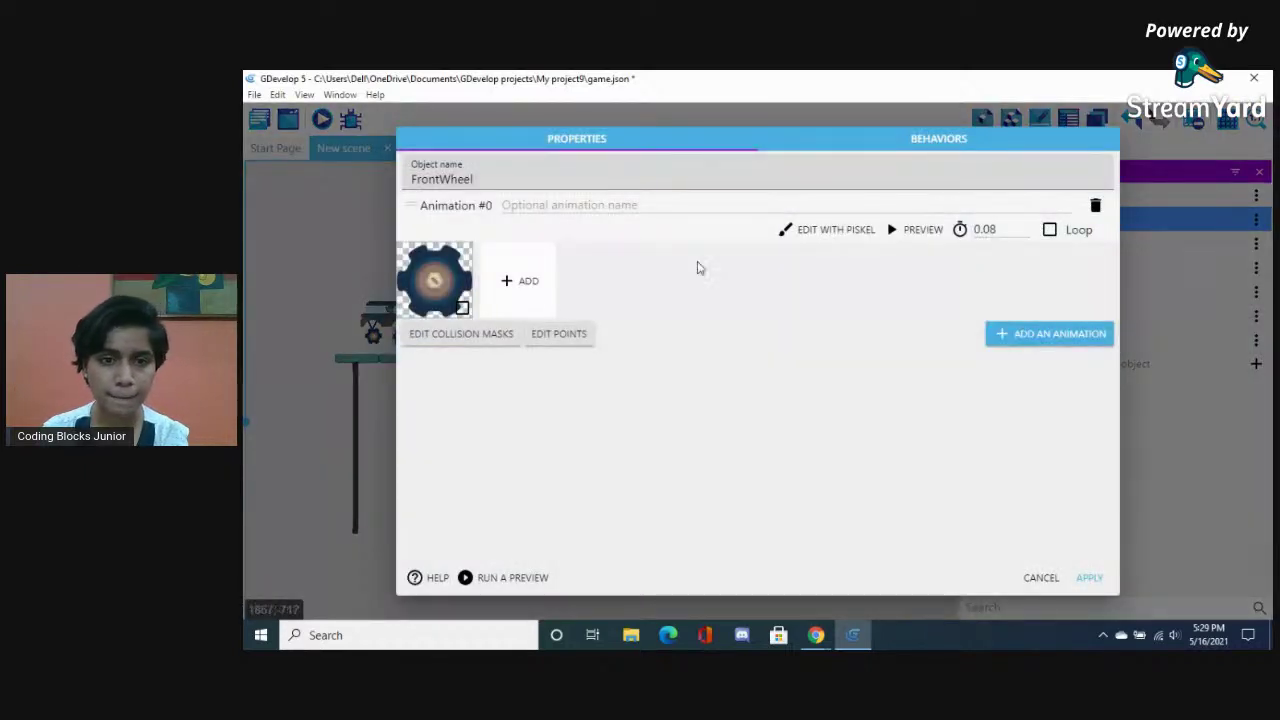
pyautogui.click(924, 151)
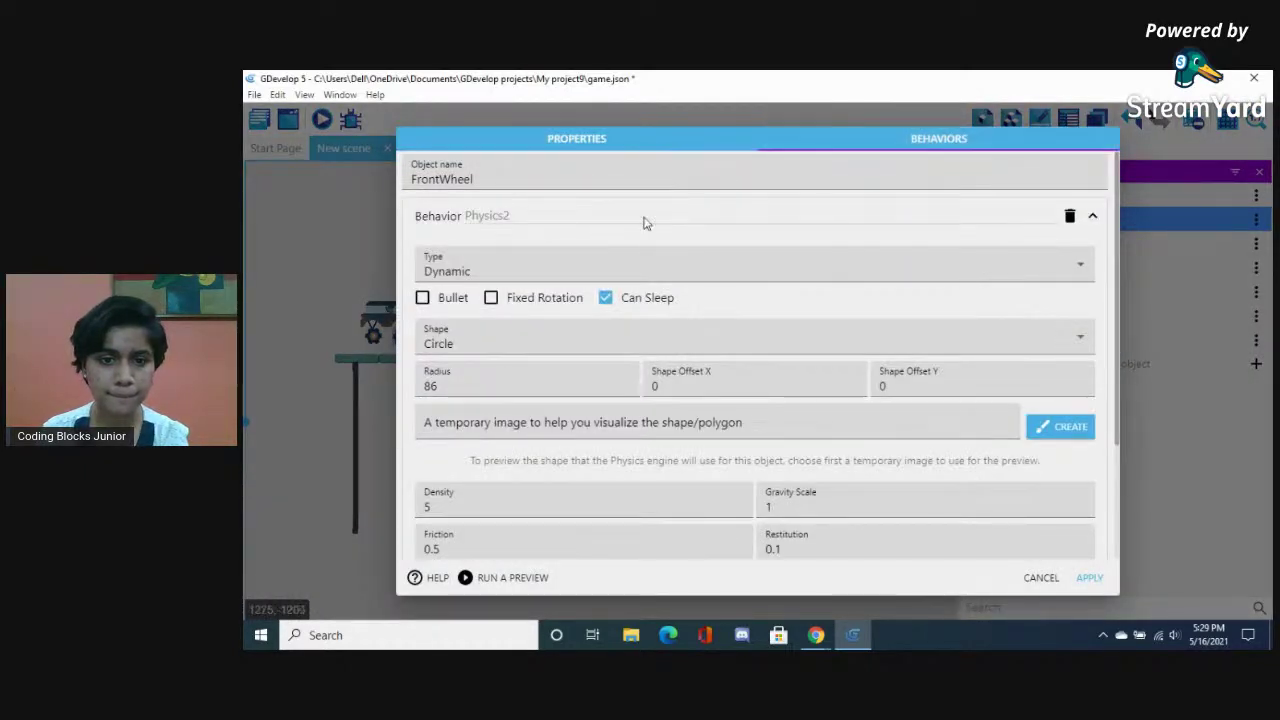
pyautogui.click(577, 138)
pyautogui.click(540, 333)
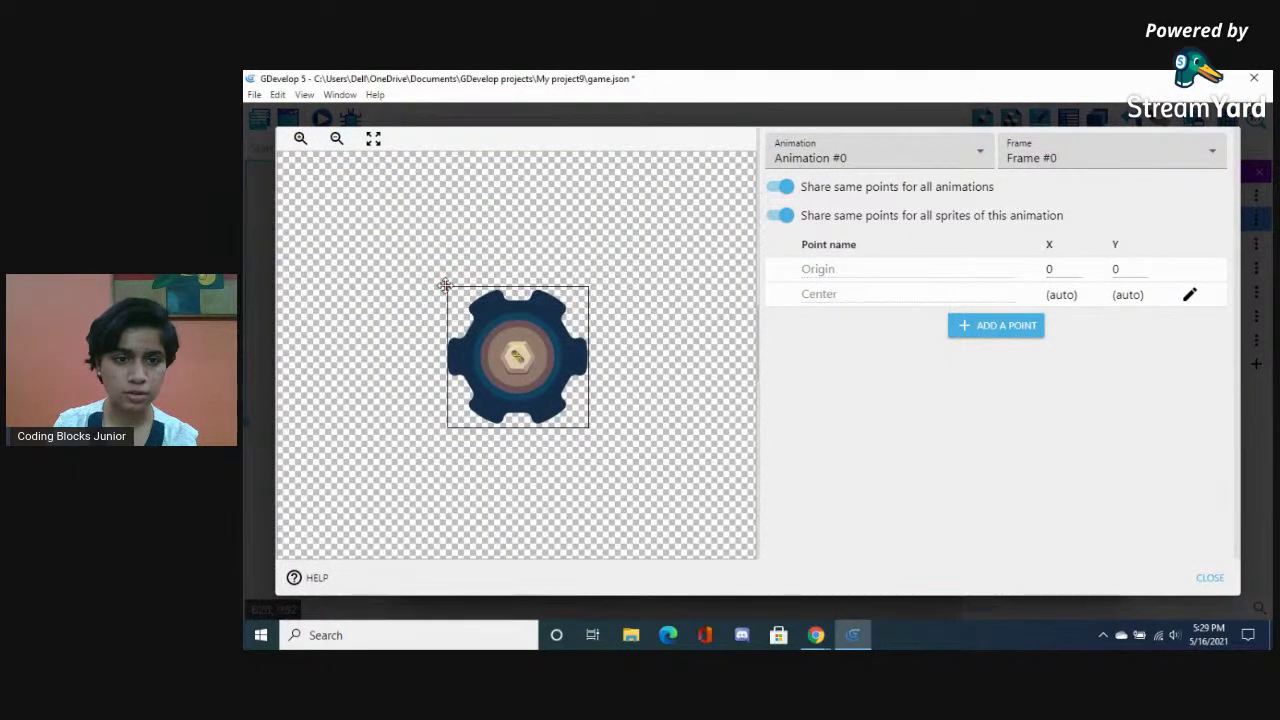
pyautogui.moveTo(447, 287); pyautogui.dragTo(505, 315)
pyautogui.moveTo(543, 362); pyautogui.dragTo(517, 357)
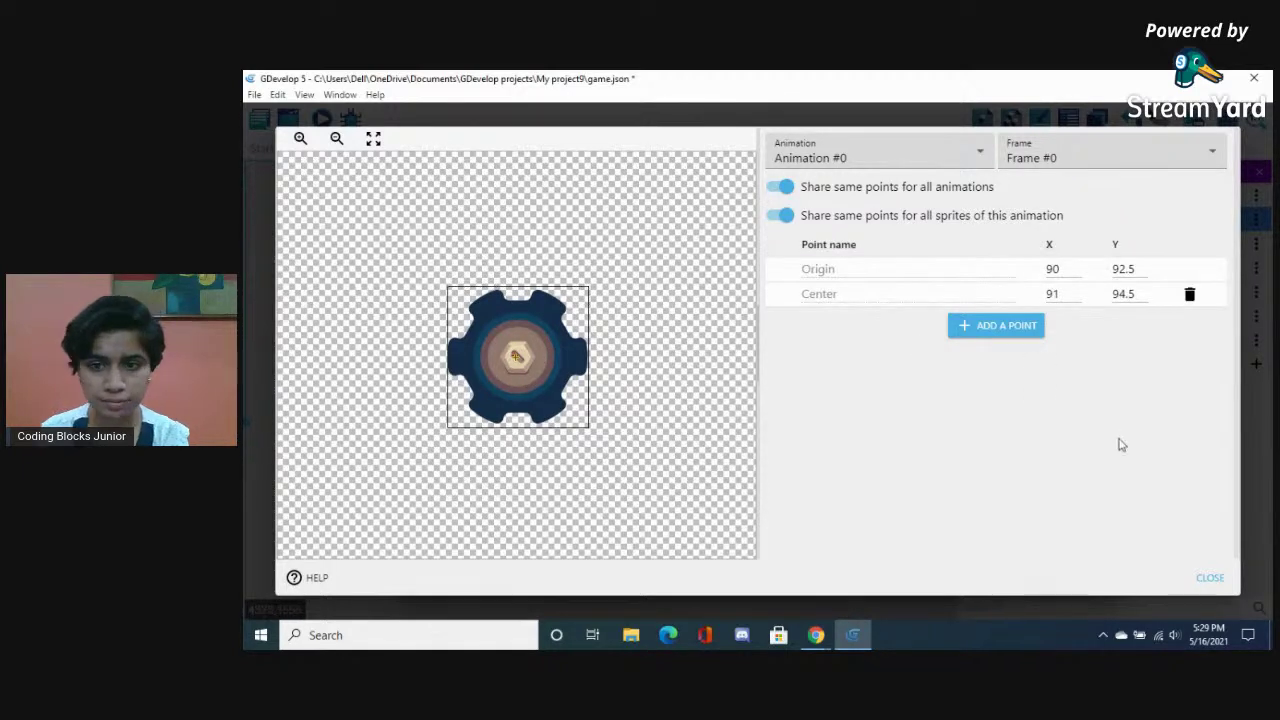
pyautogui.click(1209, 578)
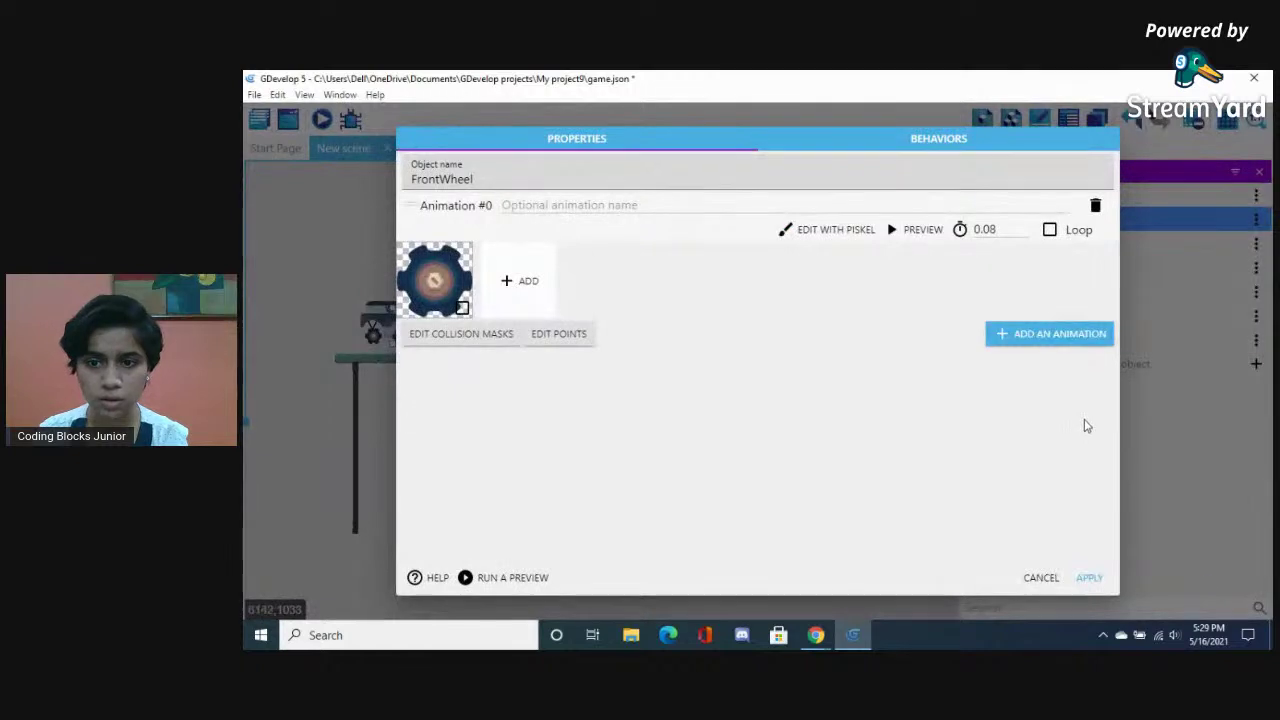
pyautogui.click(1088, 576)
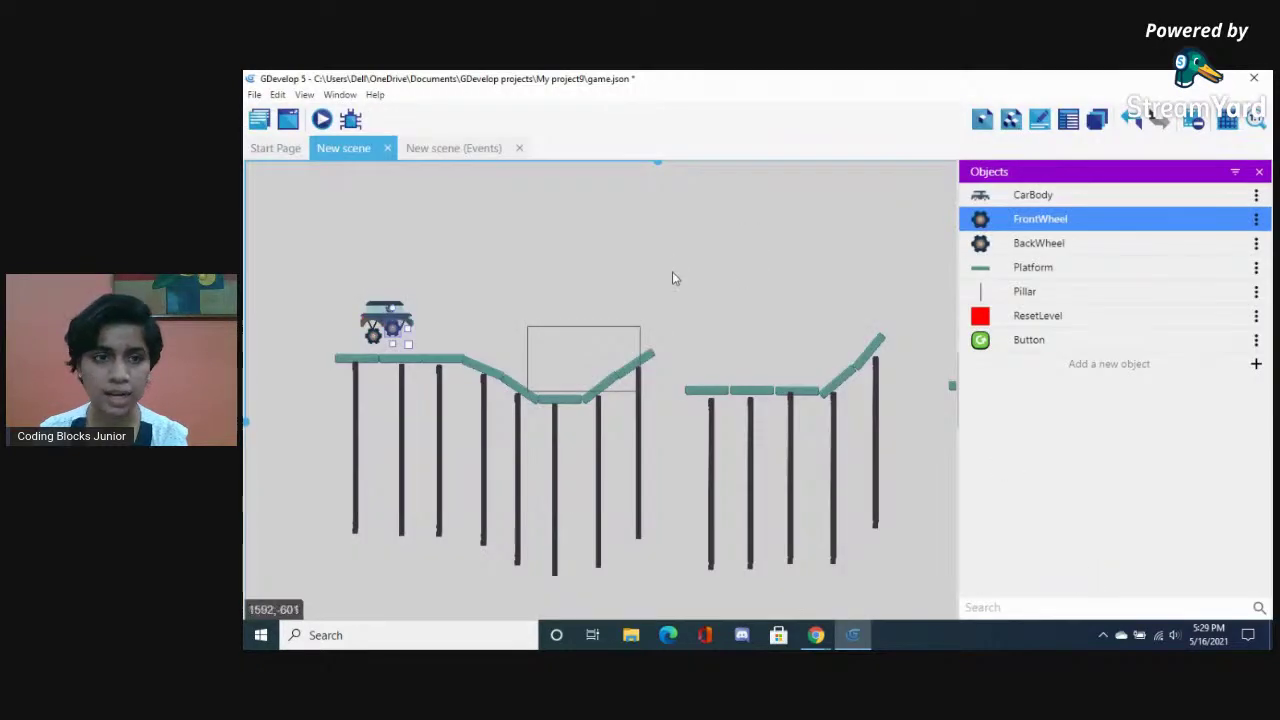
# Preview the game, and reposition the car body with both wheels aligned beneath it, well above the first platforms
pyautogui.click(321, 120)
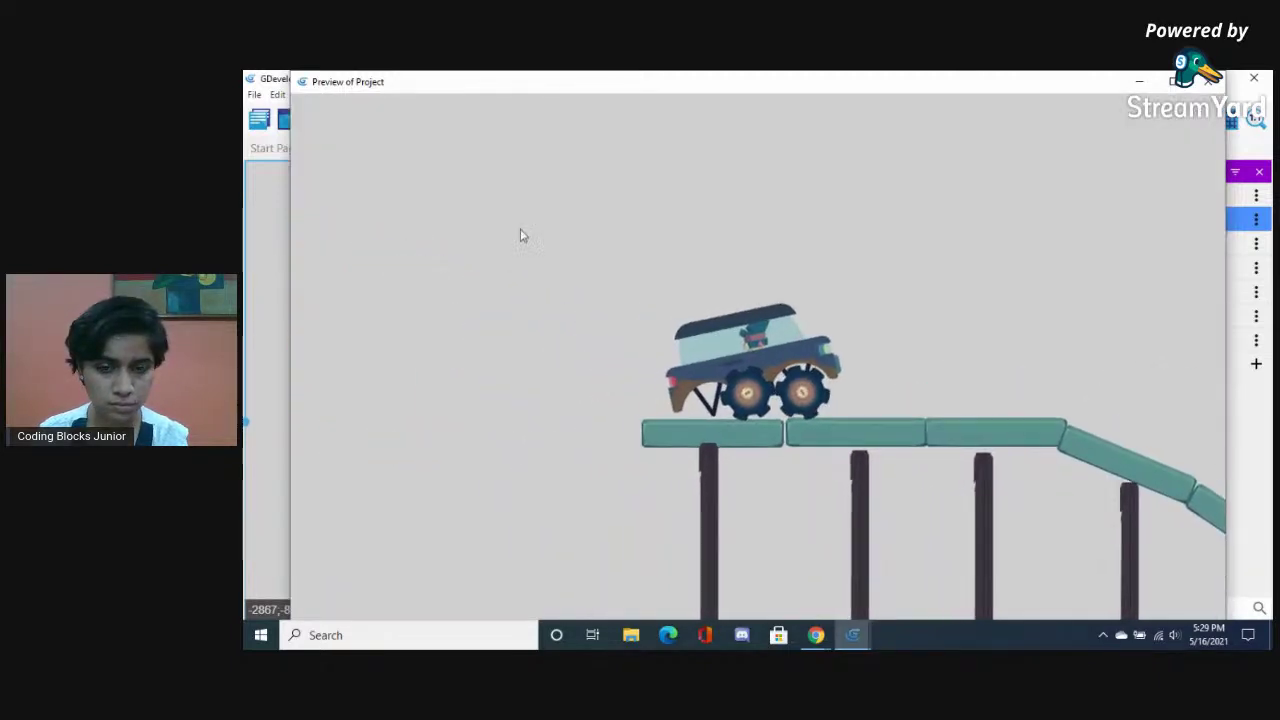
pyautogui.click(1210, 81)
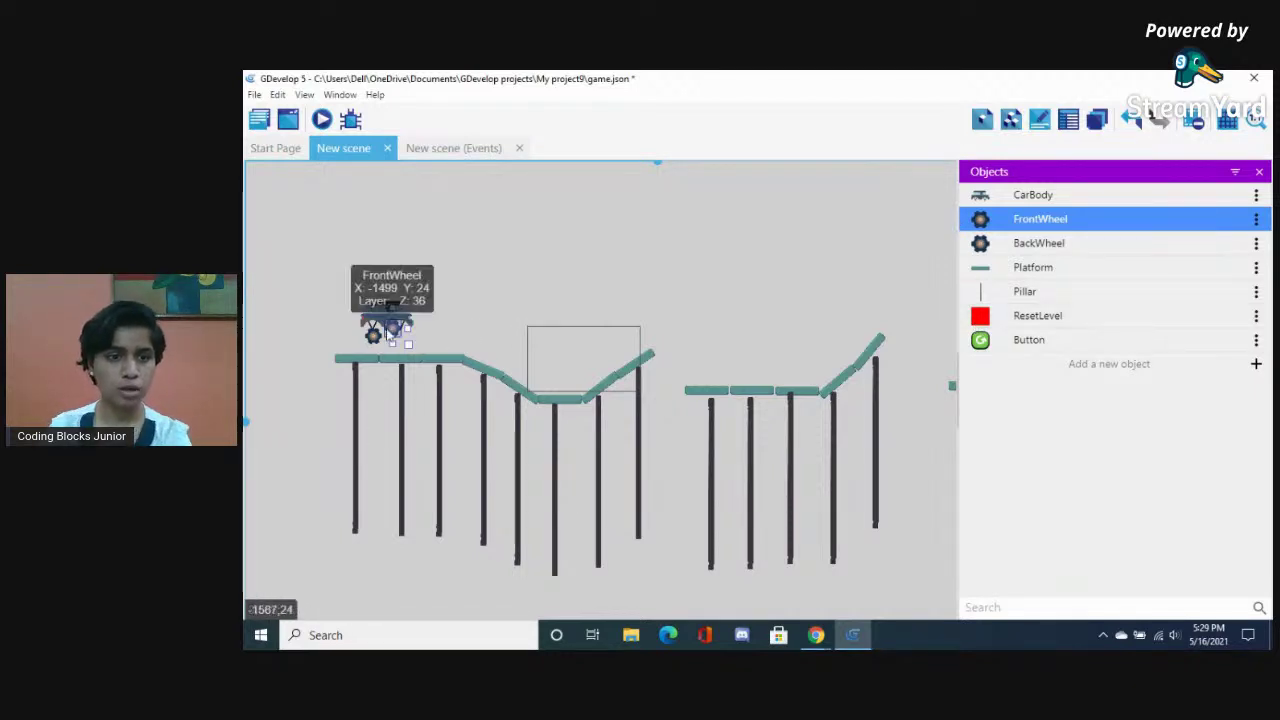
pyautogui.moveTo(385, 320); pyautogui.dragTo(408, 305)
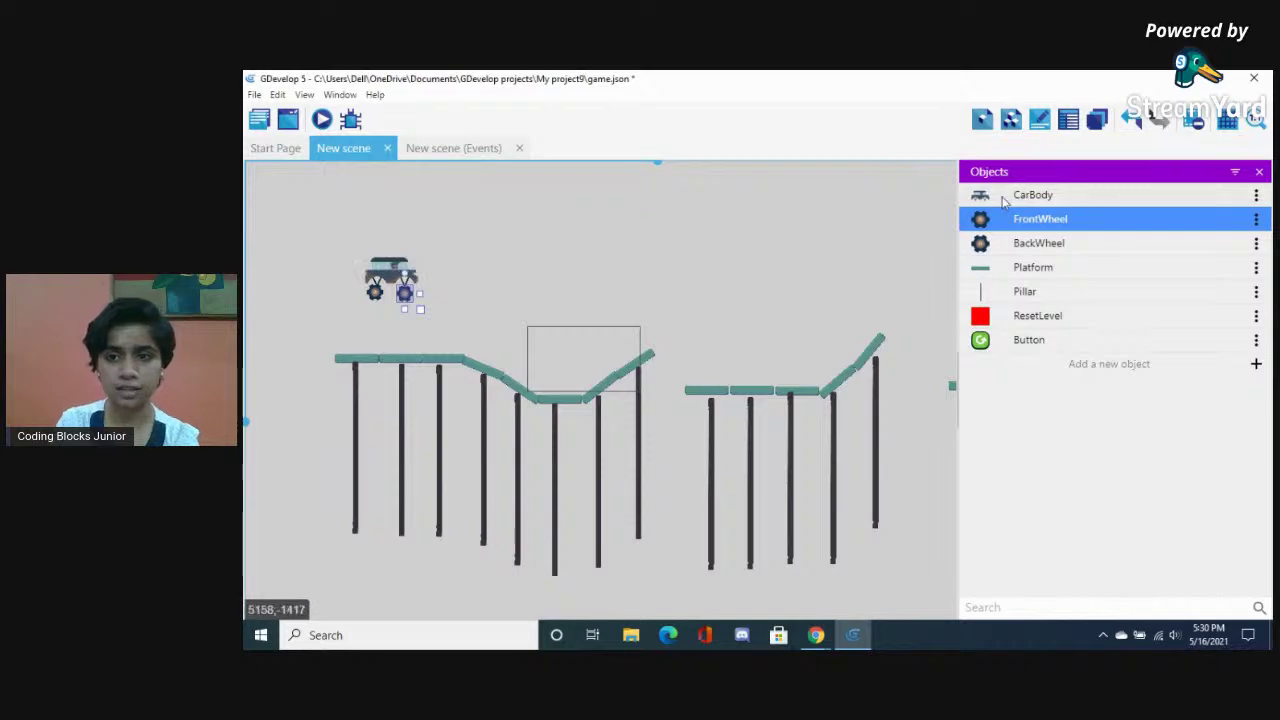
# Check the FrontWheel's Physics2 settings, including its Dynamic type, circle shape, density, friction and damping
pyautogui.doubleClick(1020, 229)
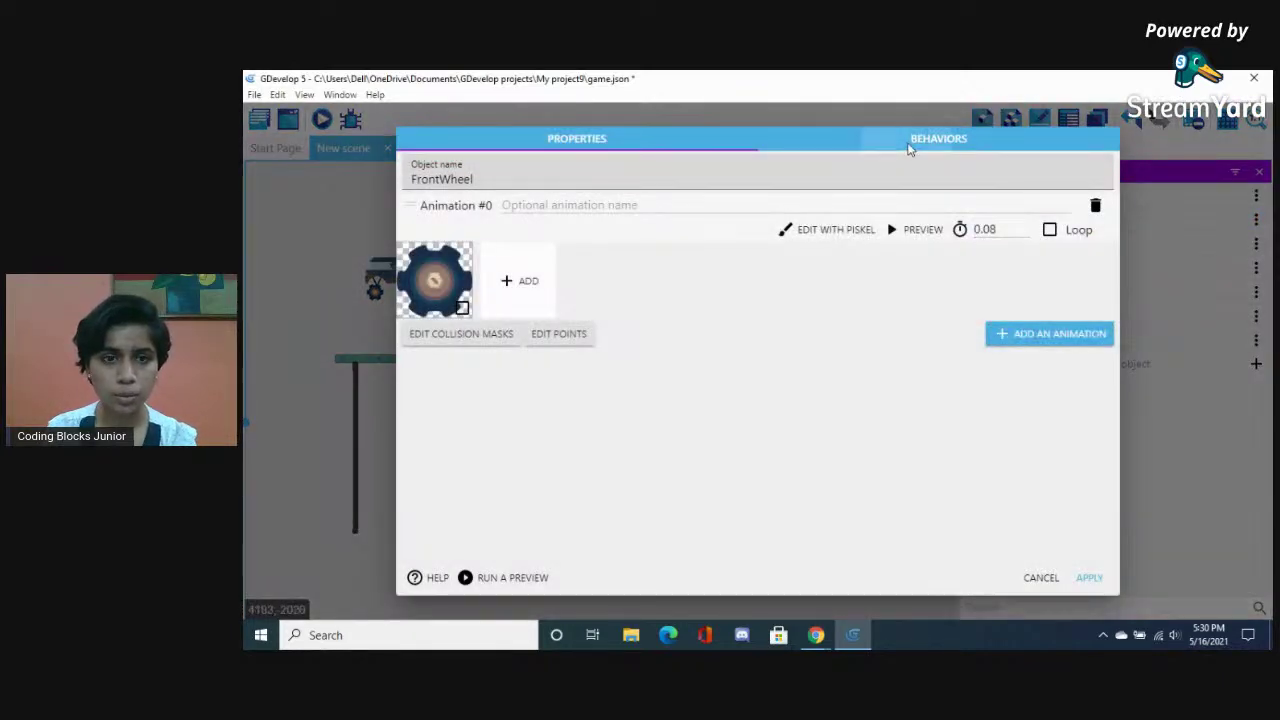
pyautogui.click(884, 148)
pyautogui.scroll(-3, 600, 334)
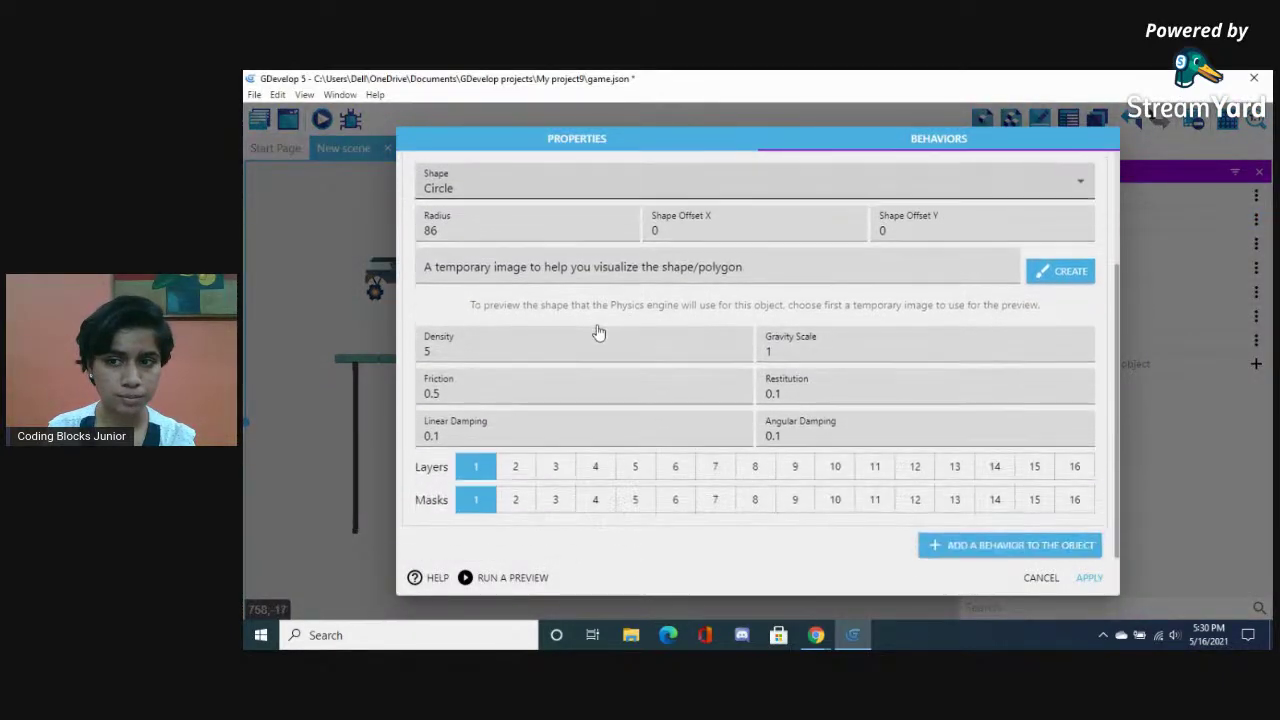
pyautogui.scroll(3, 597, 331)
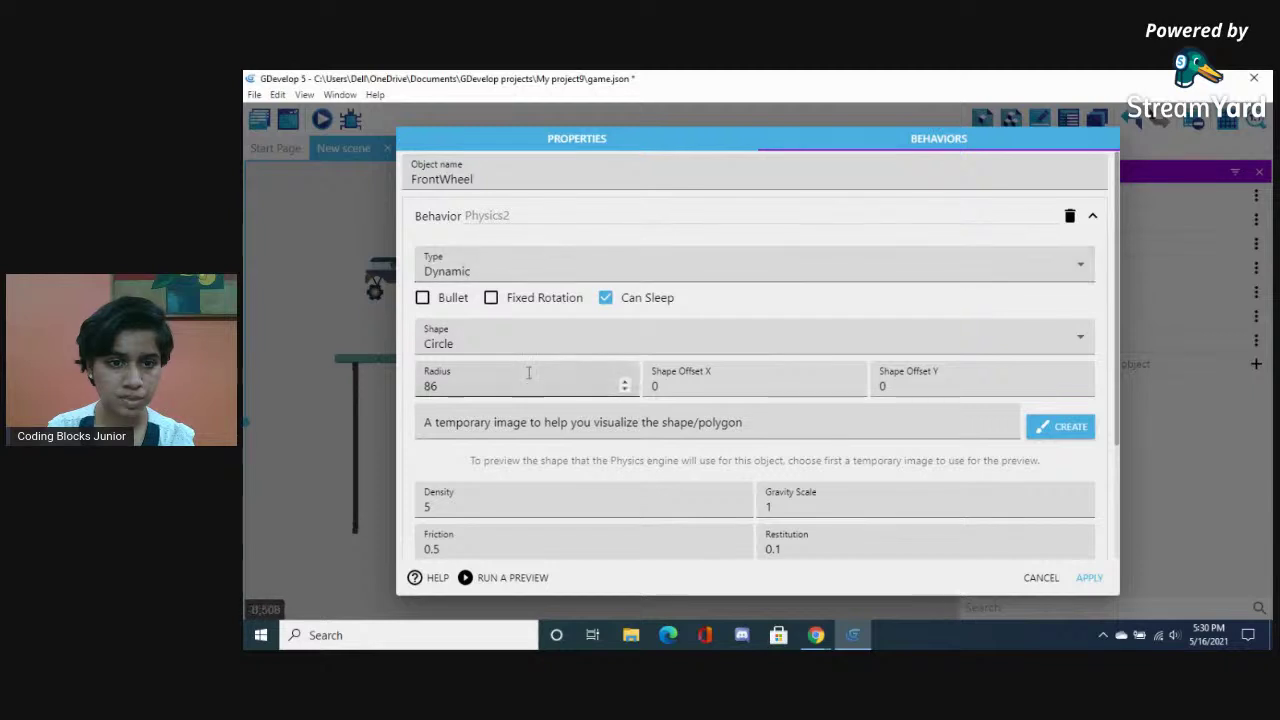
pyautogui.scroll(-1, 610, 372)
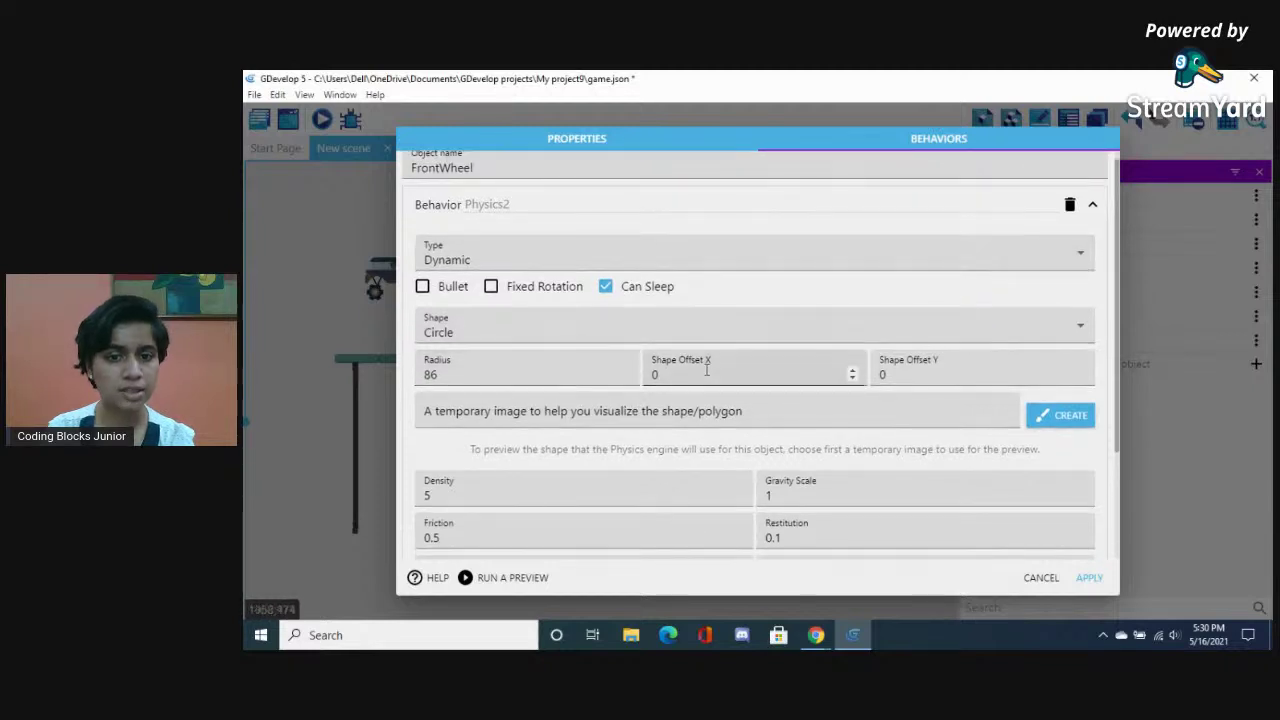
pyautogui.click(531, 265)
pyautogui.click(519, 286)
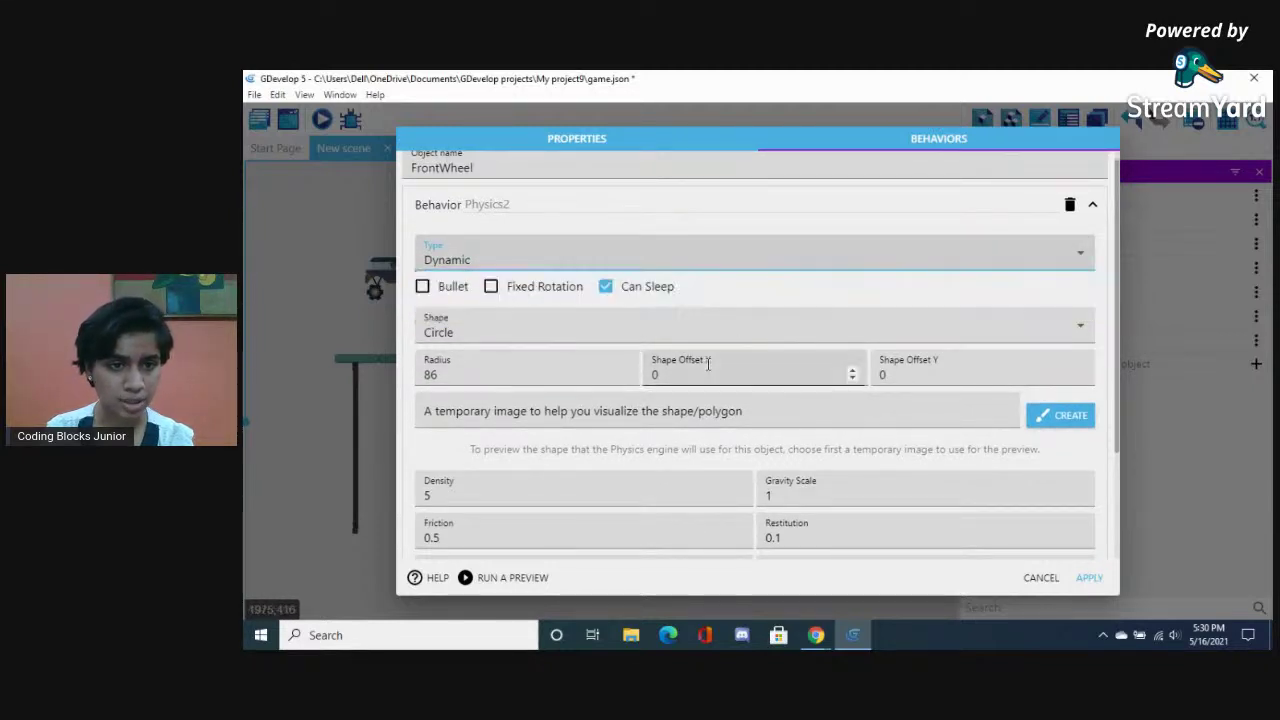
pyautogui.scroll(-1, 708, 365)
pyautogui.scroll(-3, 705, 437)
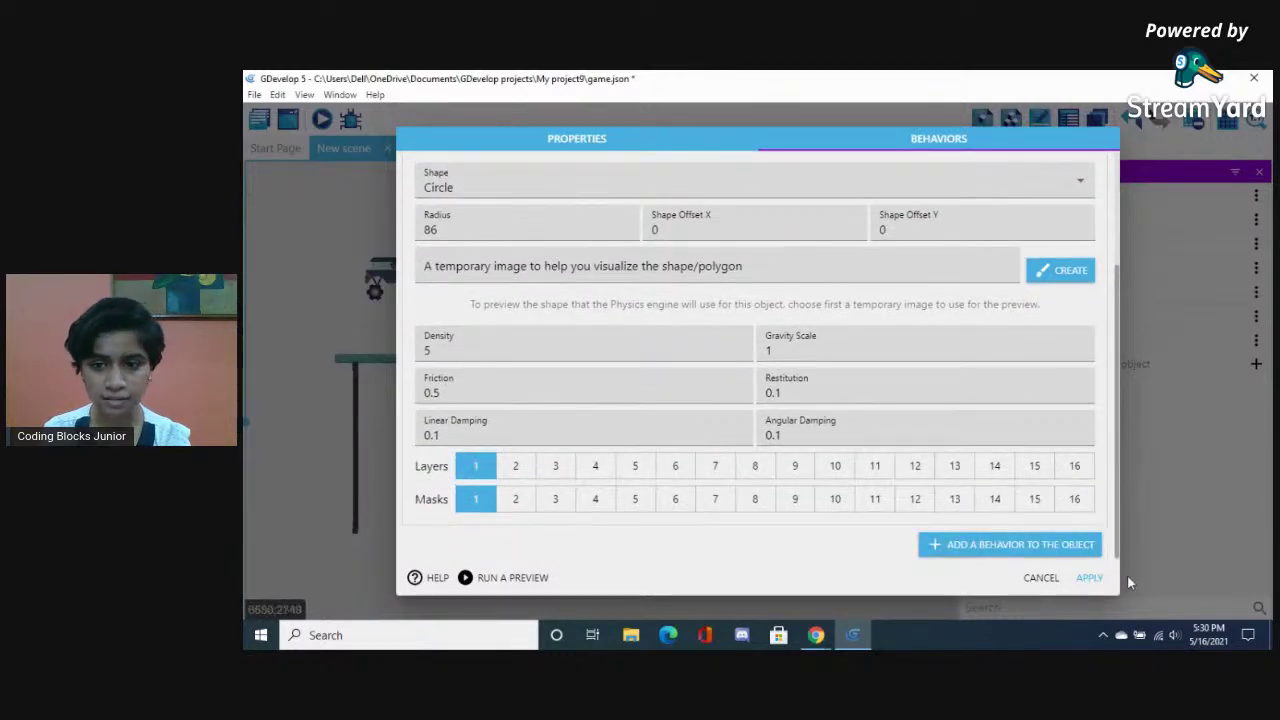
pyautogui.click(1090, 578)
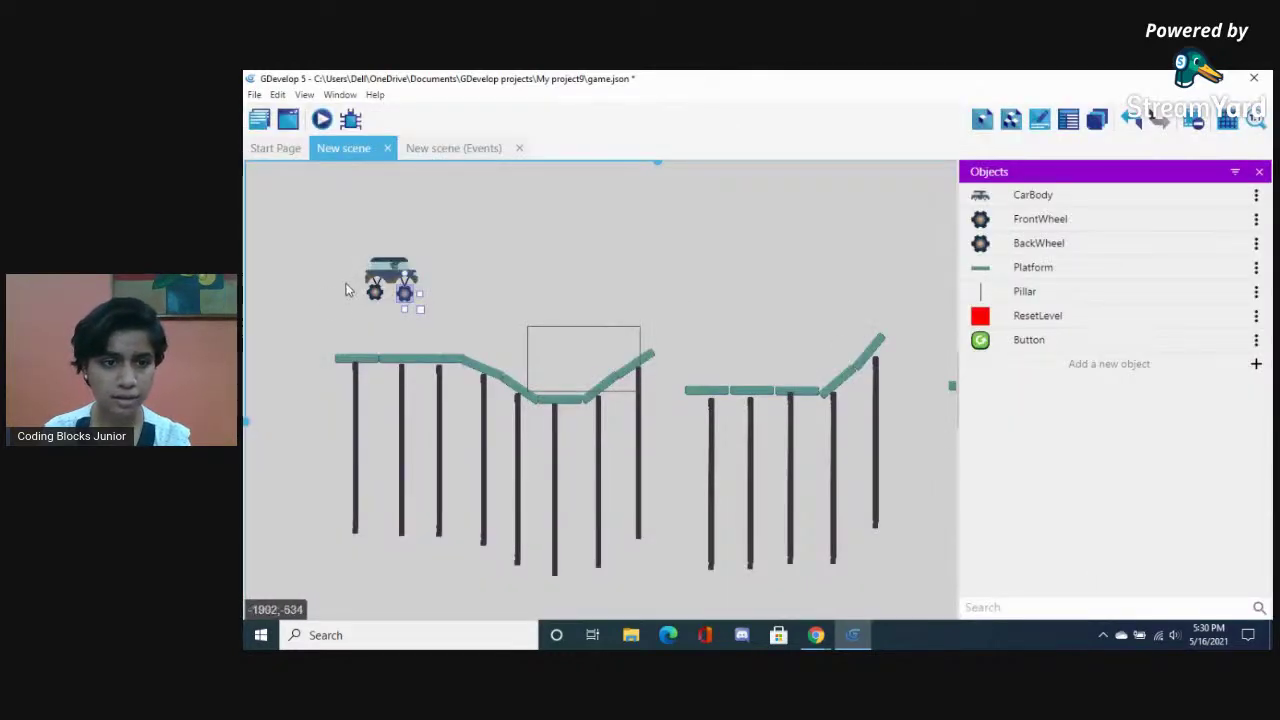
# Check the BackWheel's Physics2 settings, including its circle shape, radius, density and friction
pyautogui.doubleClick(403, 290)
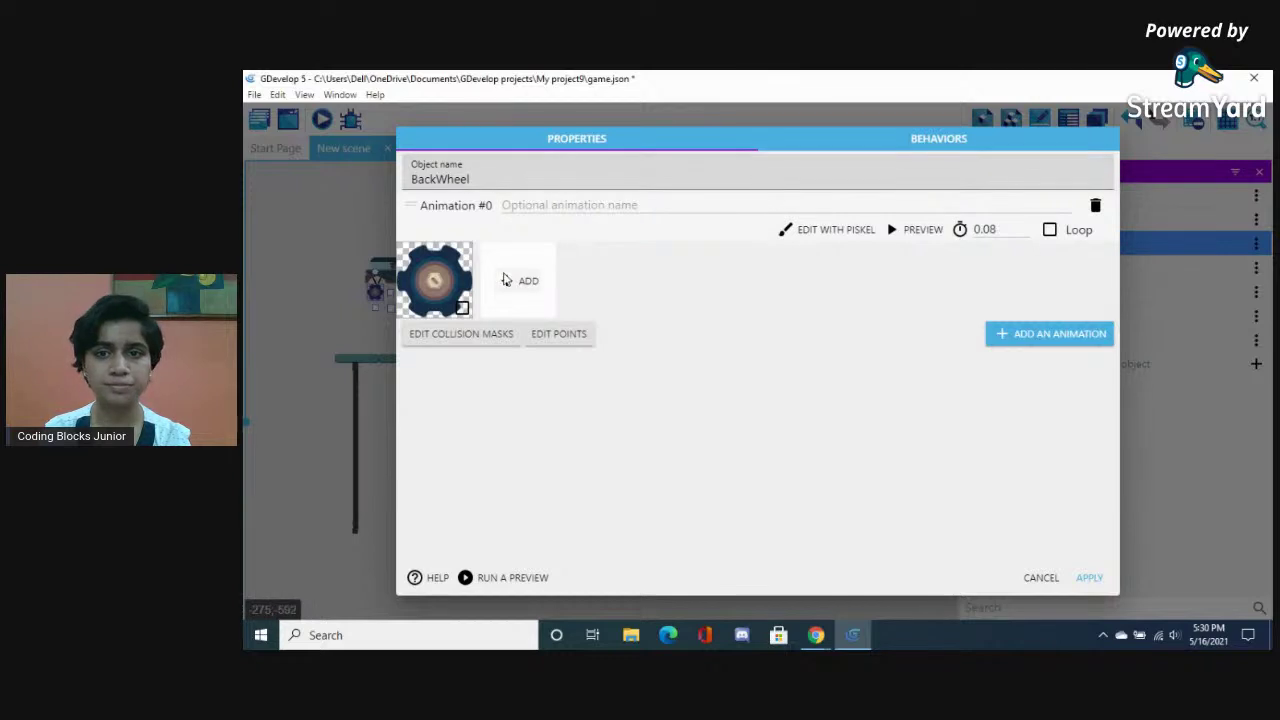
pyautogui.click(940, 139)
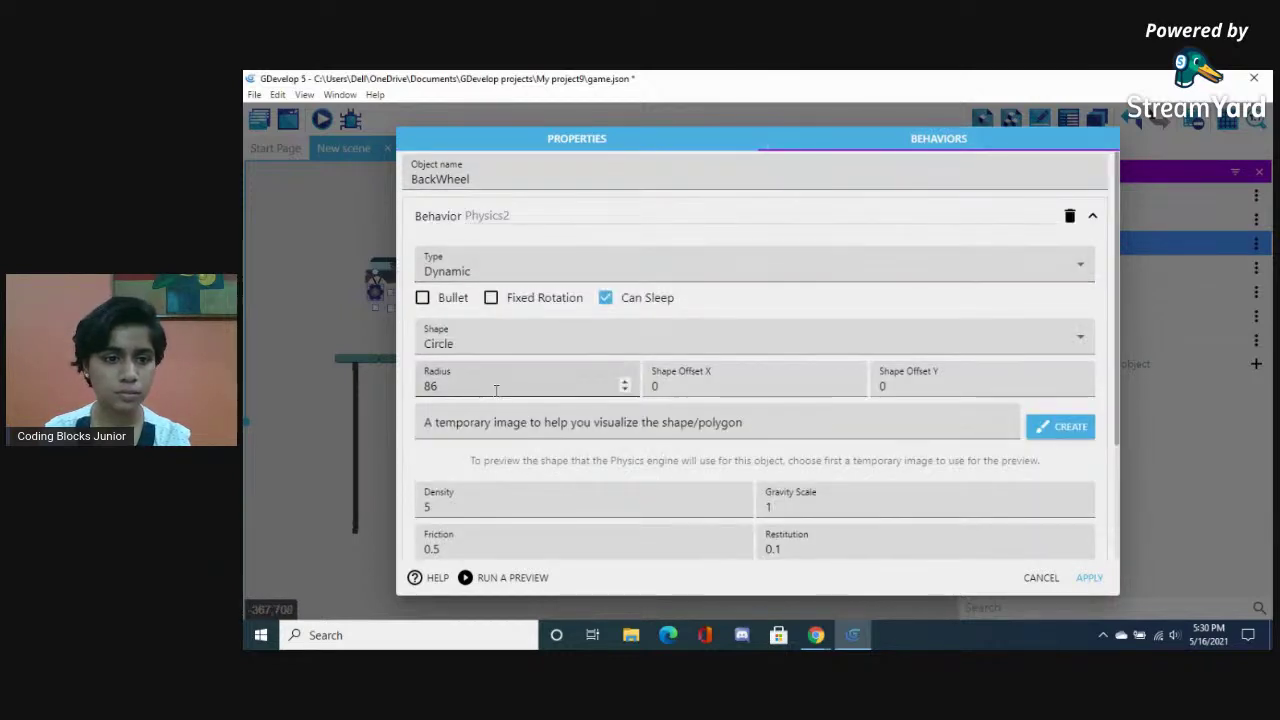
pyautogui.click(465, 345)
pyautogui.click(460, 377)
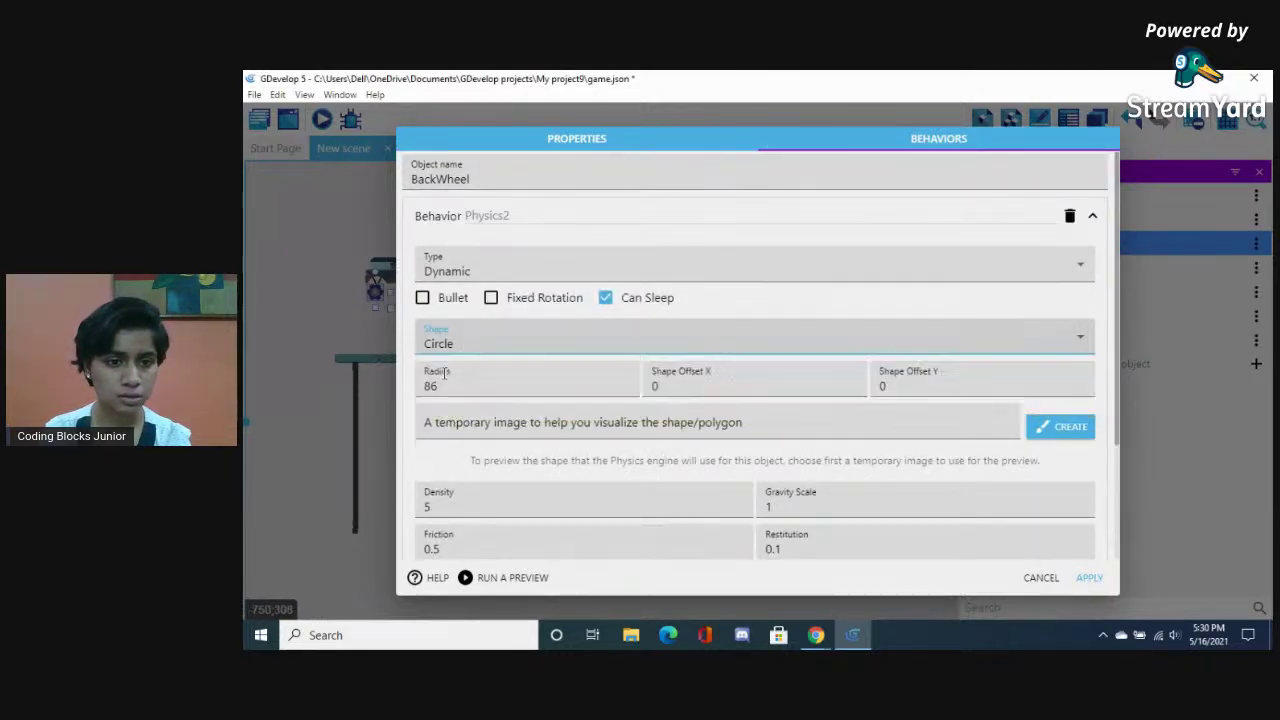
pyautogui.scroll(-3, 486, 388)
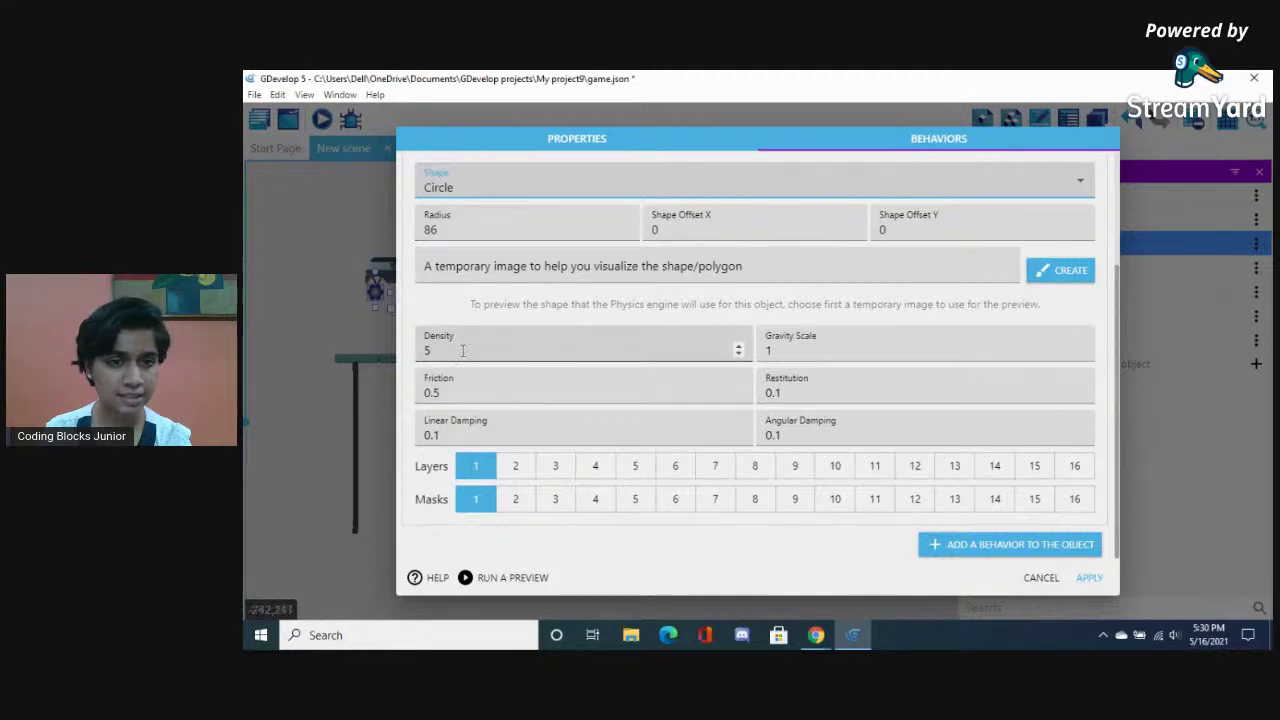
pyautogui.click(1089, 578)
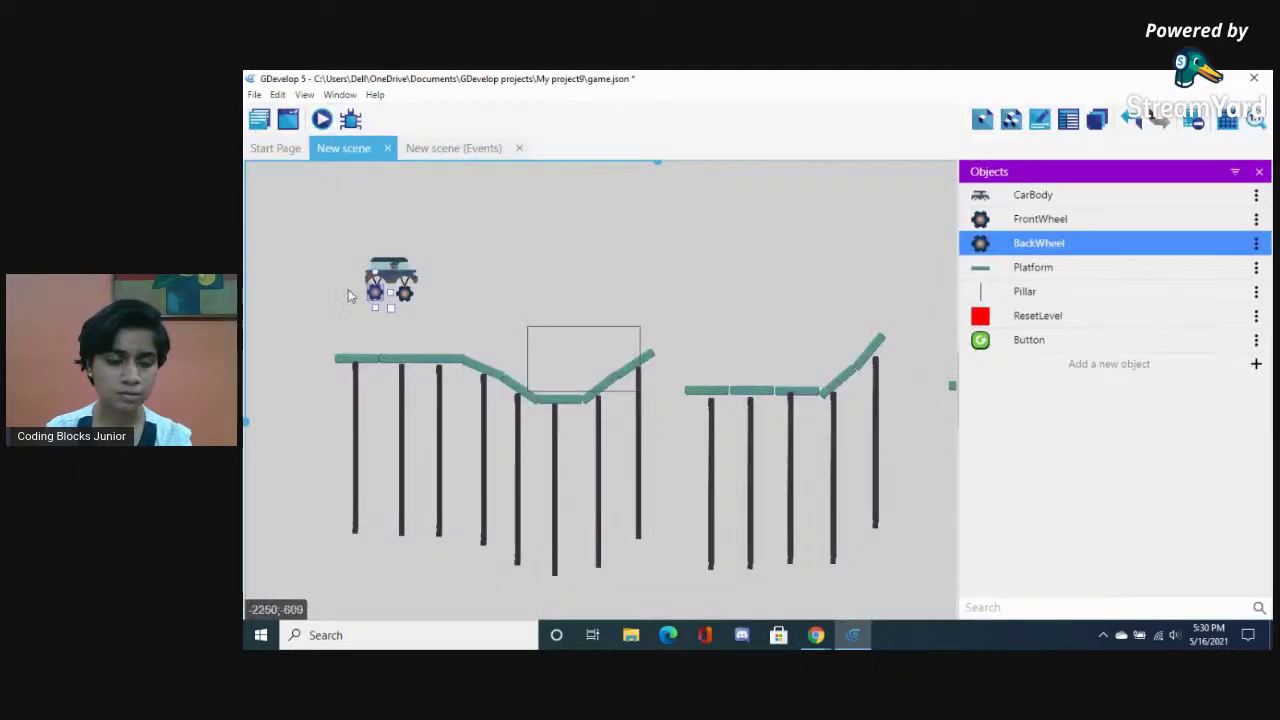
# Check the BackWheel's Origin and Center points
pyautogui.doubleClick(375, 302)
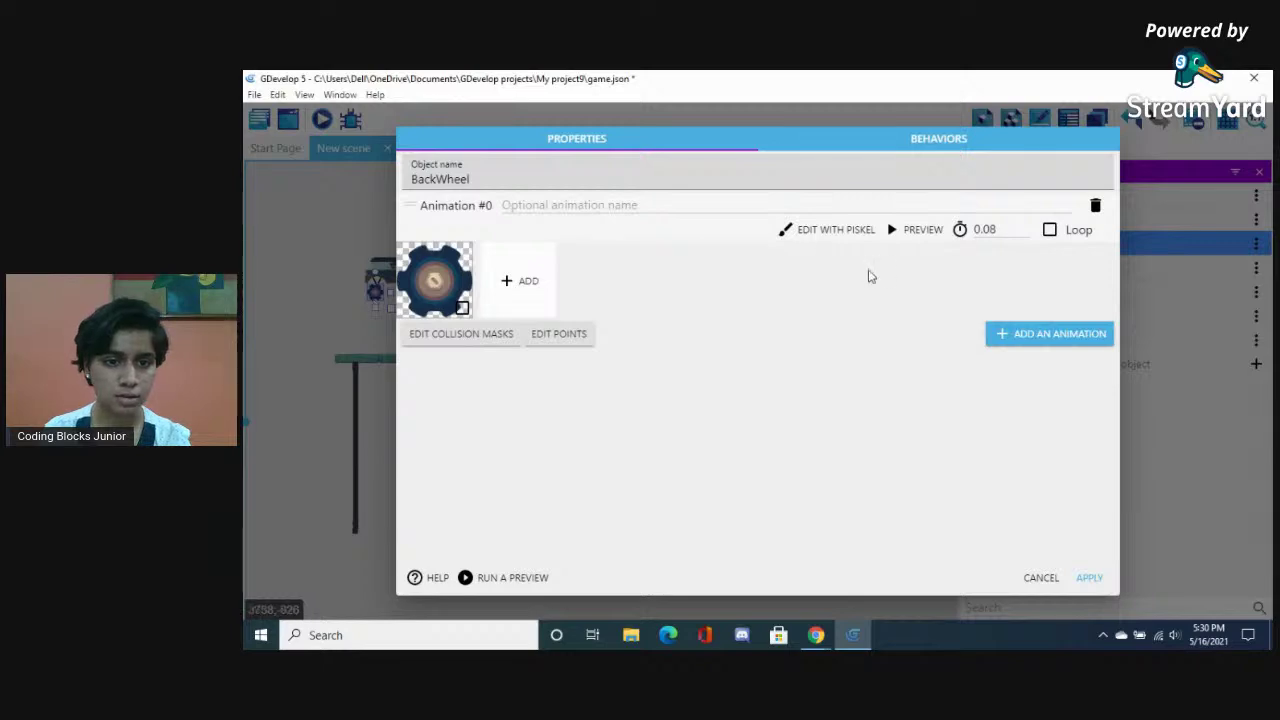
pyautogui.click(570, 334)
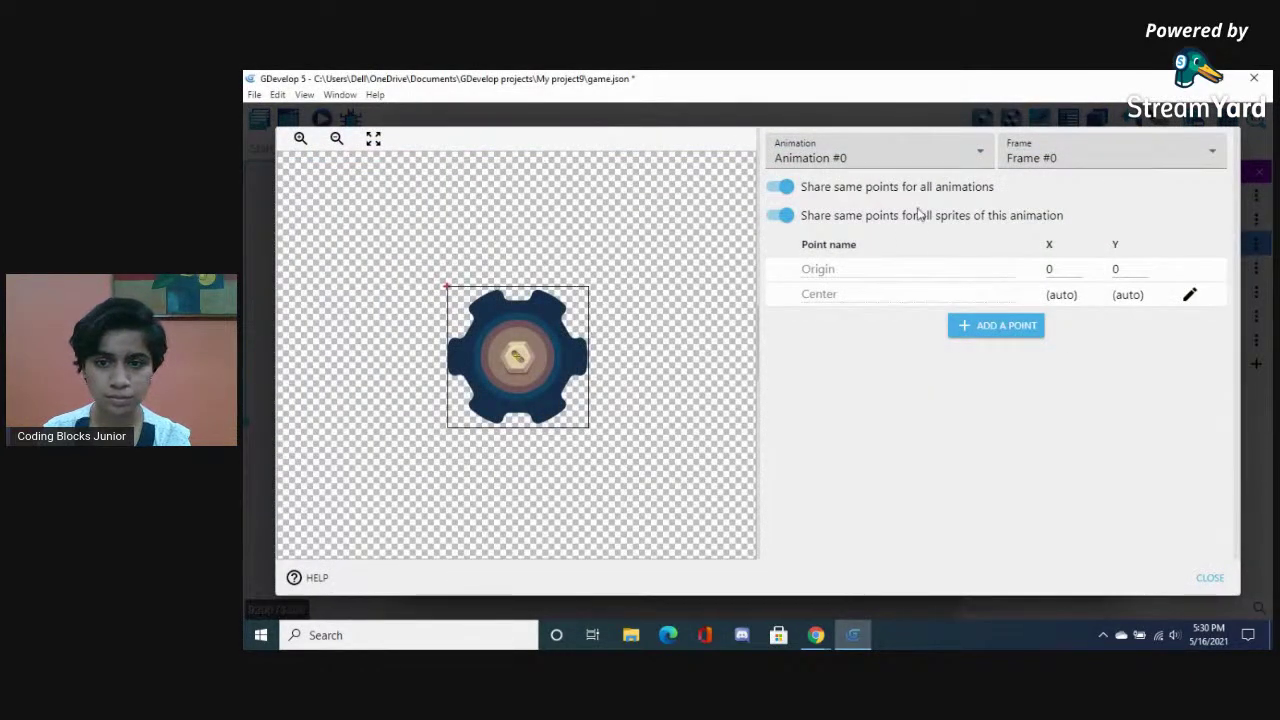
pyautogui.click(1210, 579)
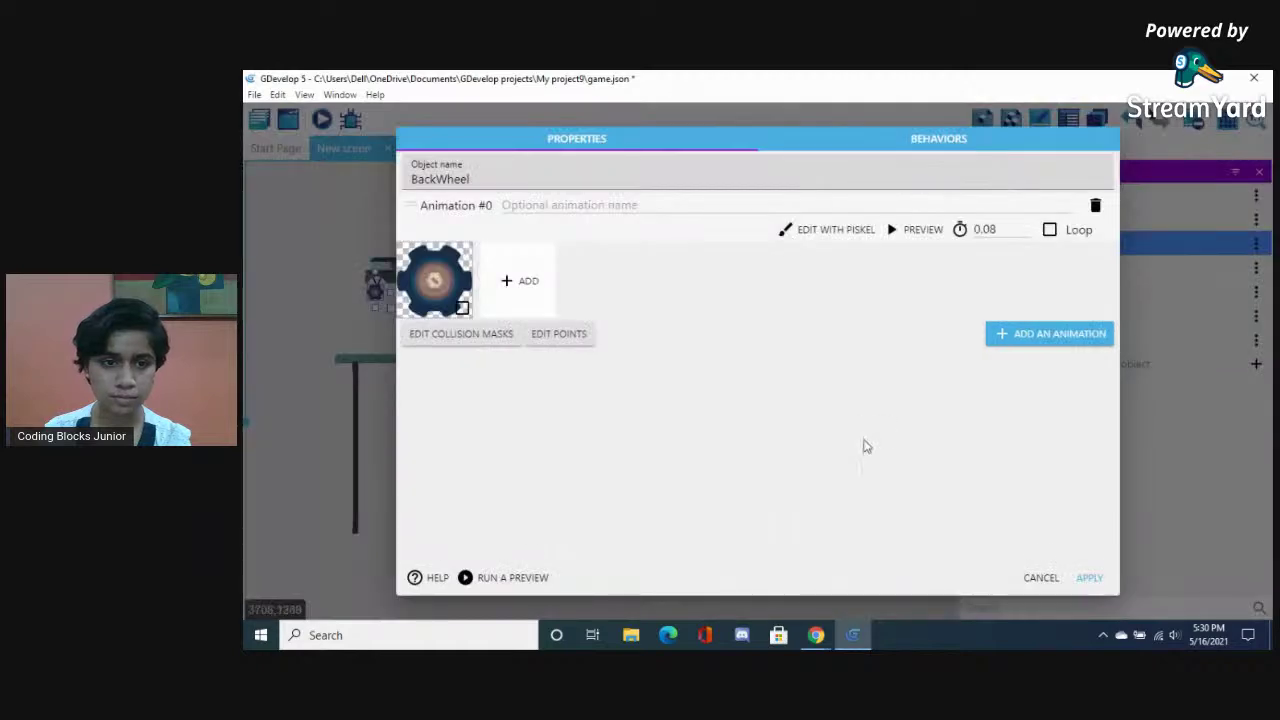
pyautogui.click(1088, 576)
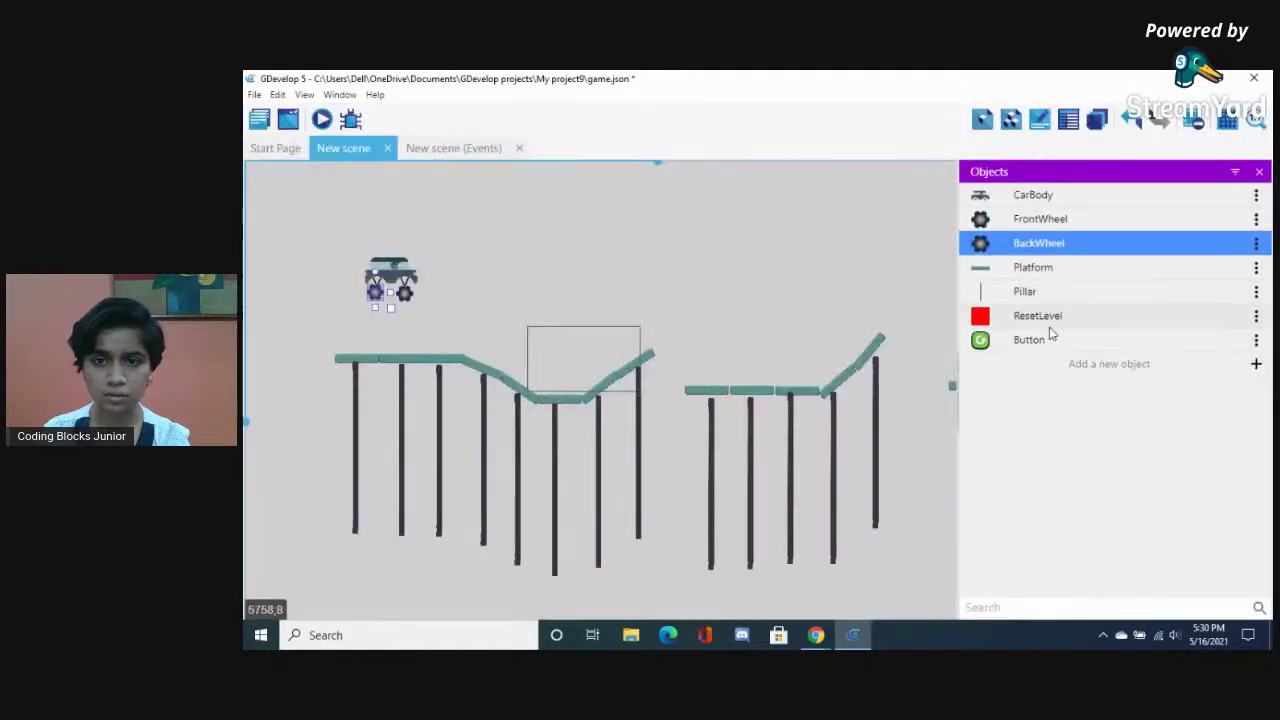
pyautogui.doubleClick(1003, 218)
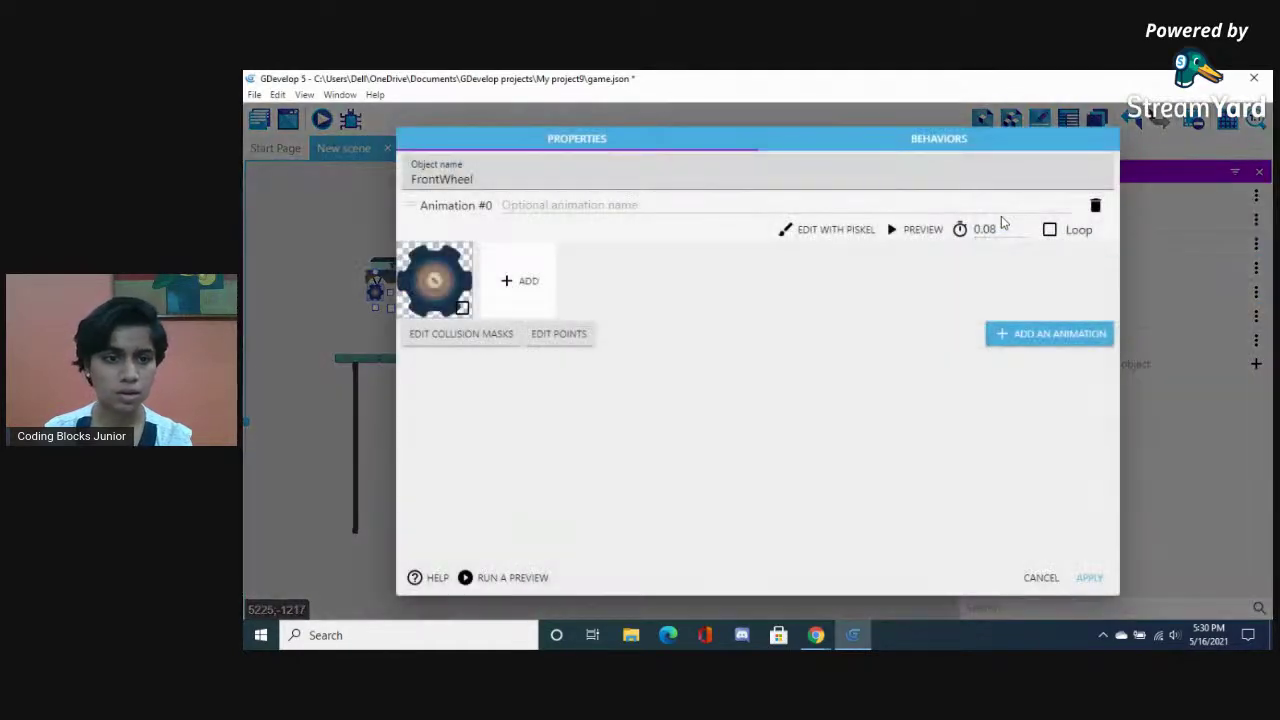
pyautogui.click(561, 336)
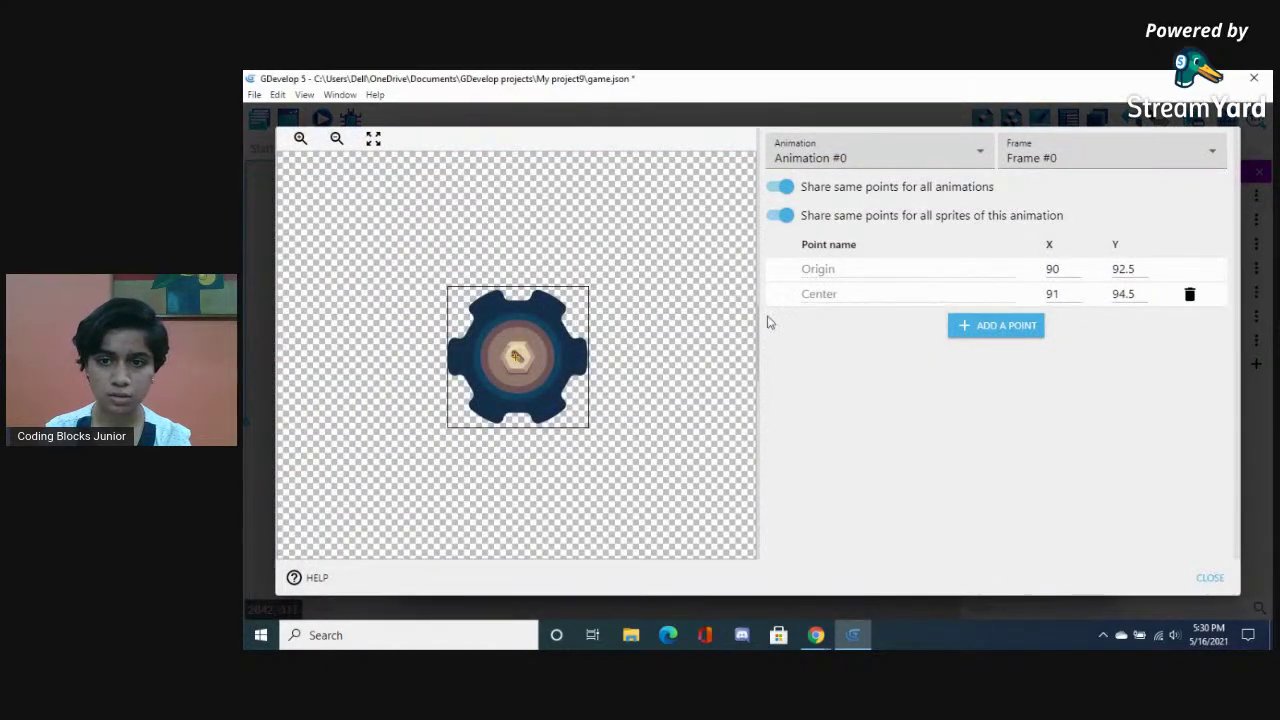
pyautogui.click(370, 147)
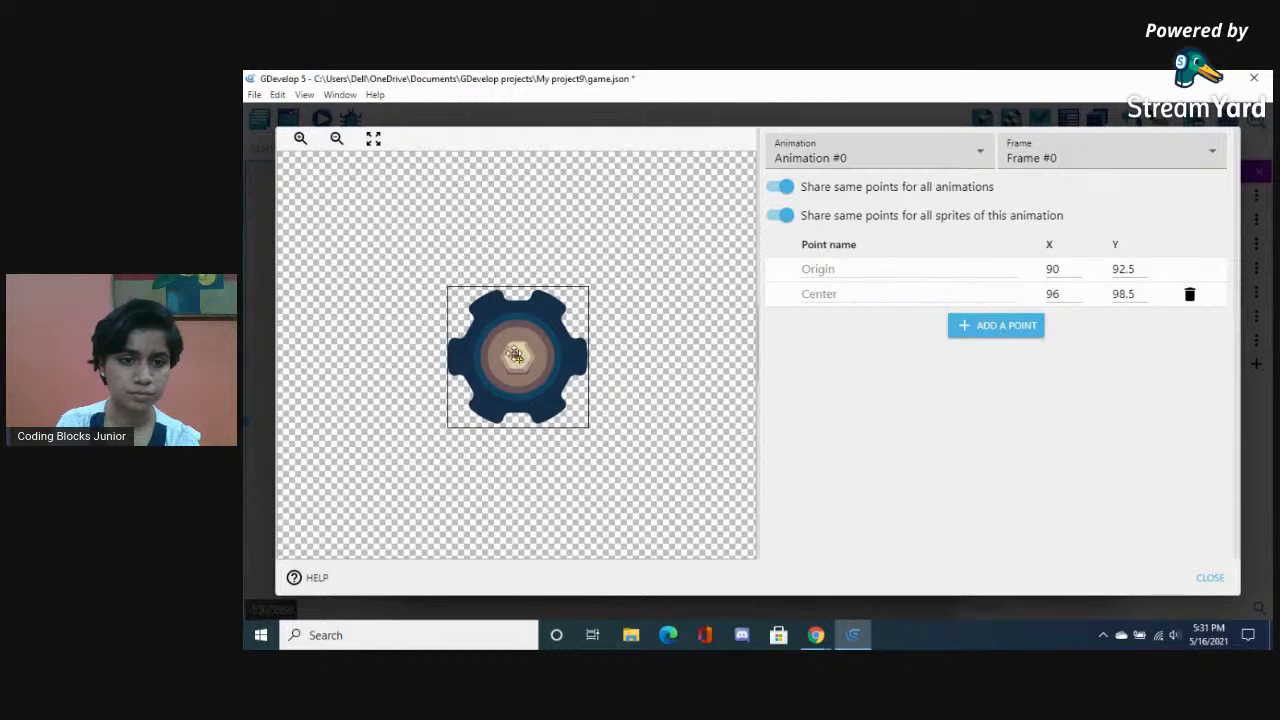
pyautogui.click(450, 289)
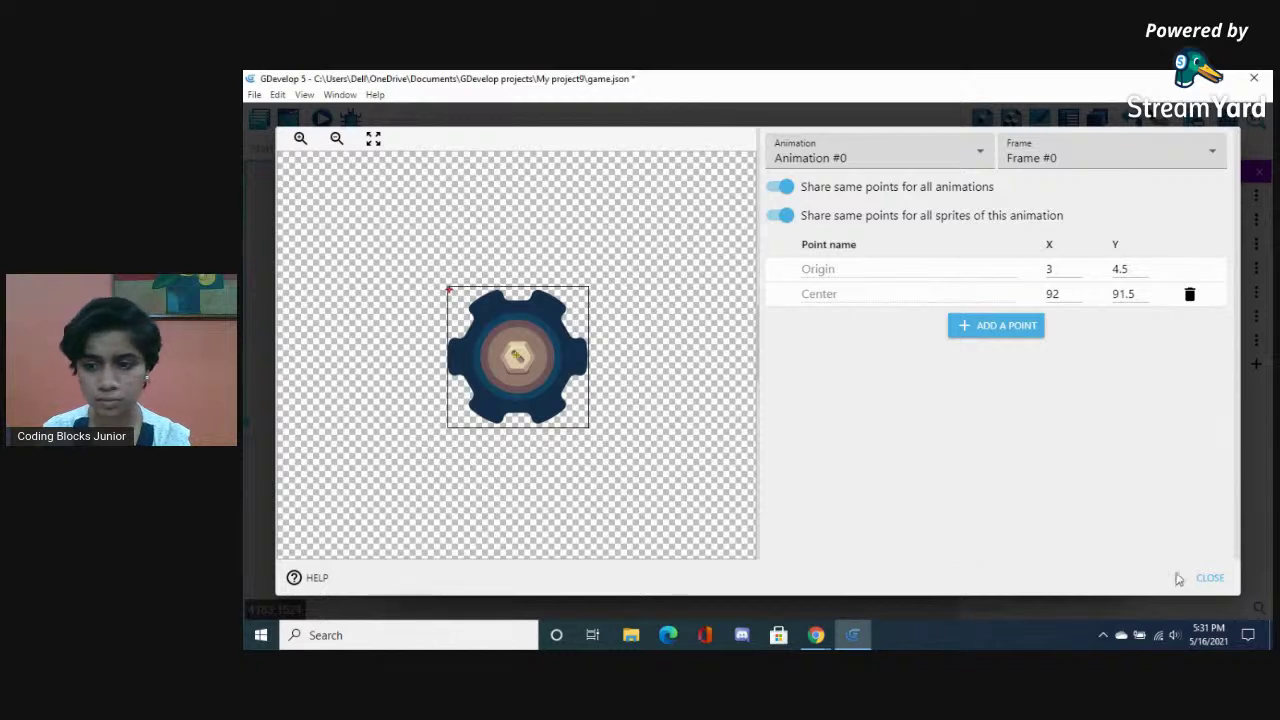
pyautogui.click(1208, 579)
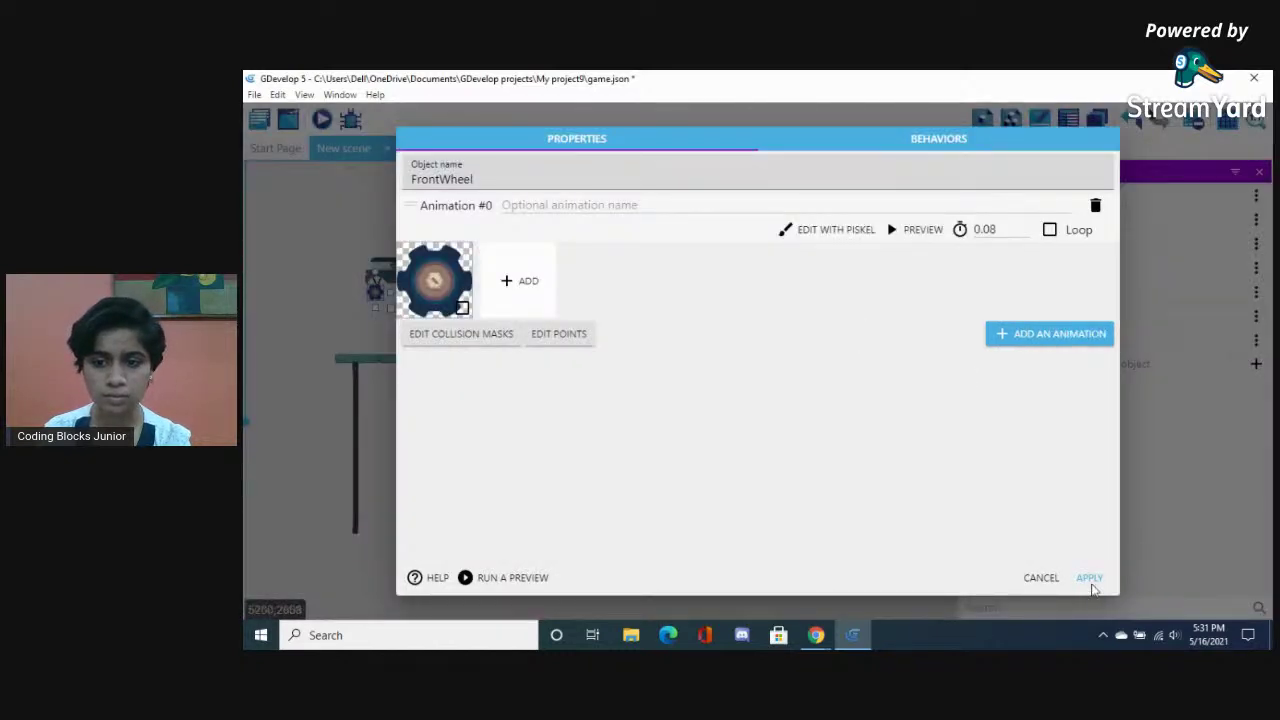
pyautogui.click(1040, 578)
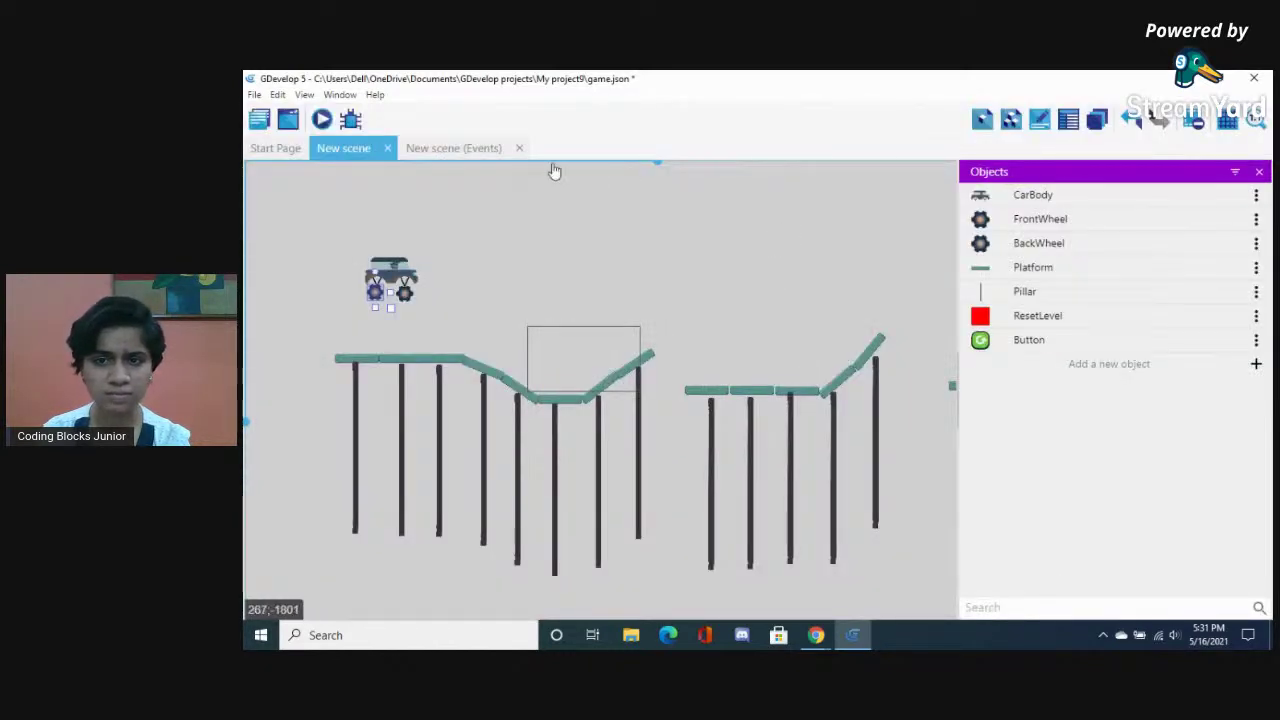
# Preview the game, and move the camera zoom action below the two wheel joint actions in the scene-start event
pyautogui.click(317, 125)
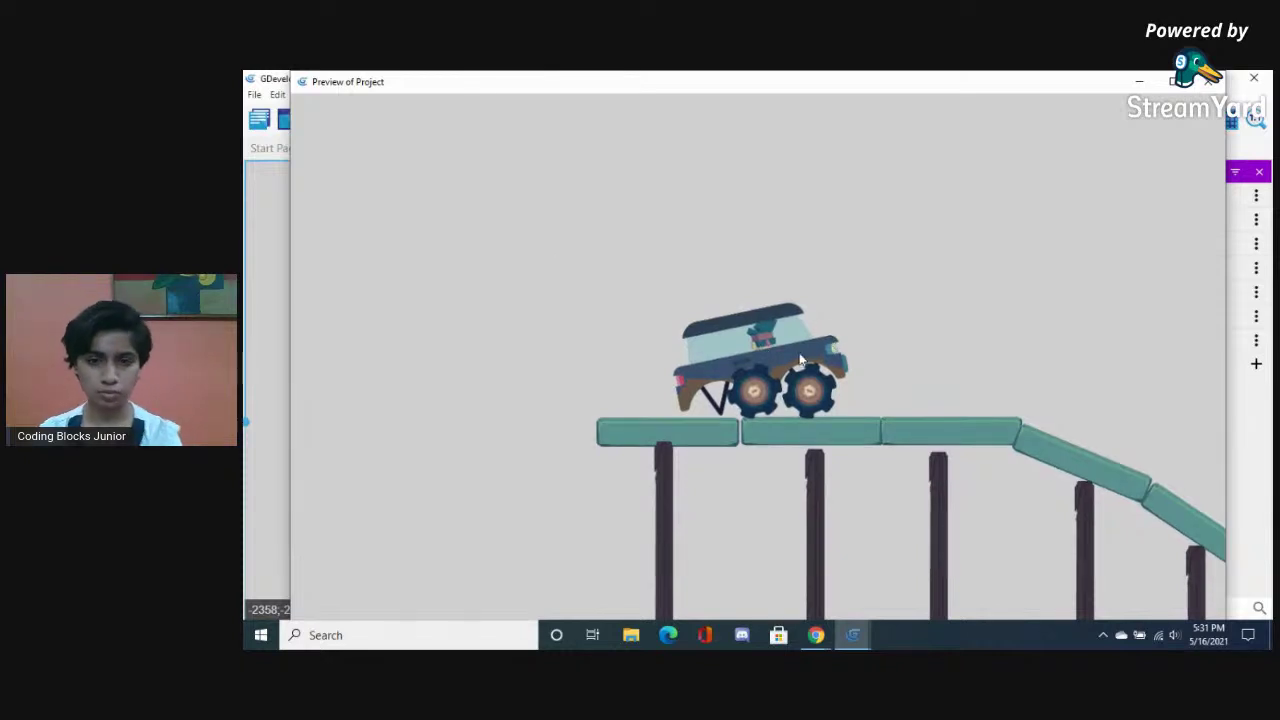
pyautogui.click(1210, 81)
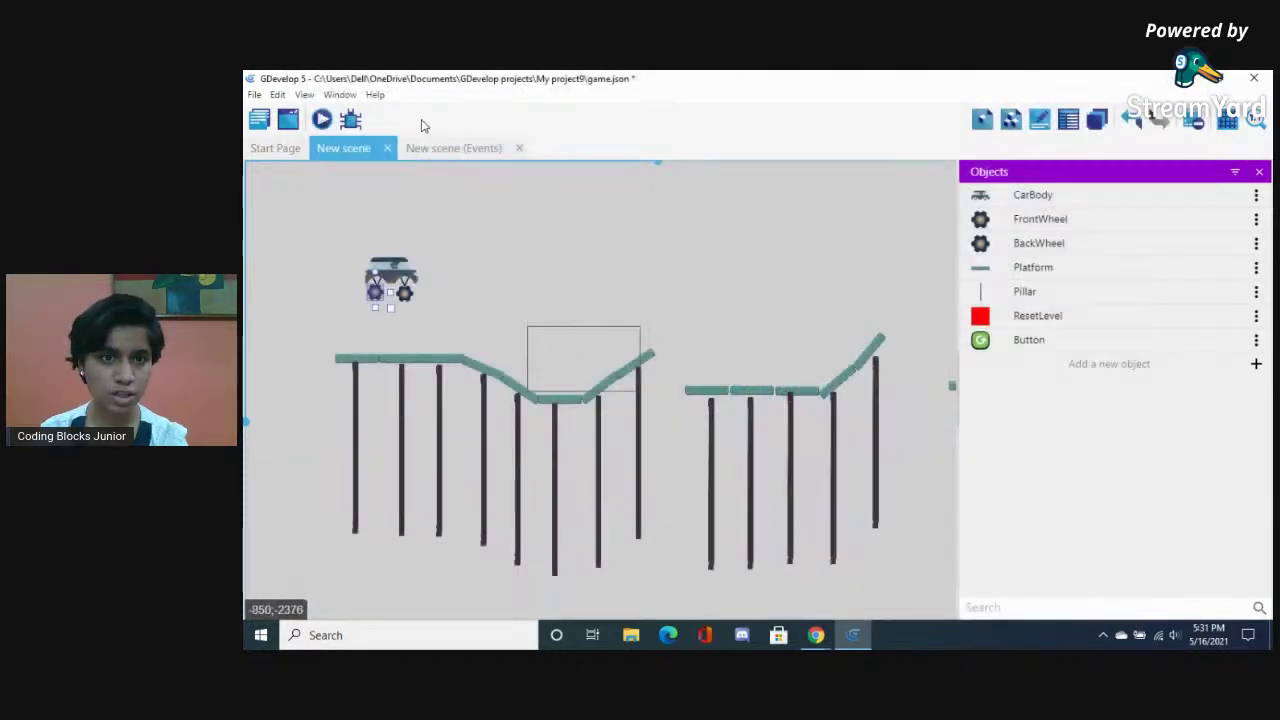
pyautogui.click(452, 148)
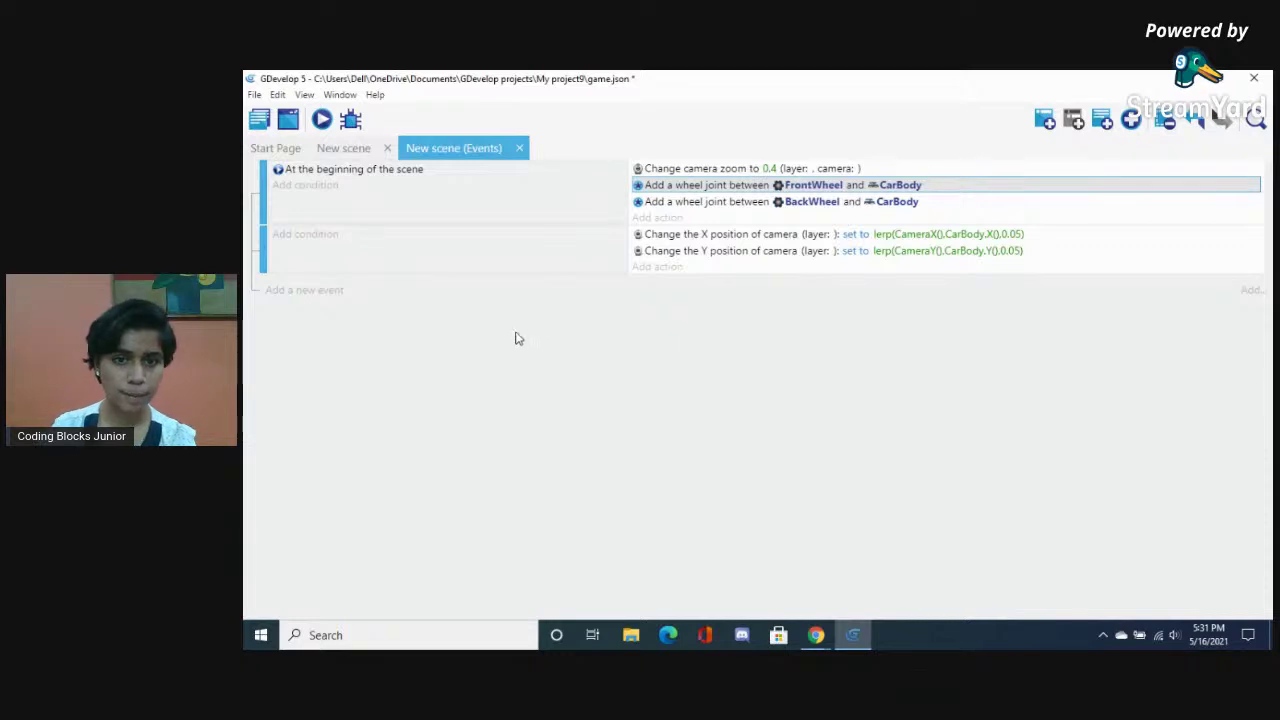
pyautogui.moveTo(670, 192)
pyautogui.mouseDown()
pyautogui.moveTo(668, 168)
pyautogui.moveTo(668, 187)
pyautogui.mouseUp()
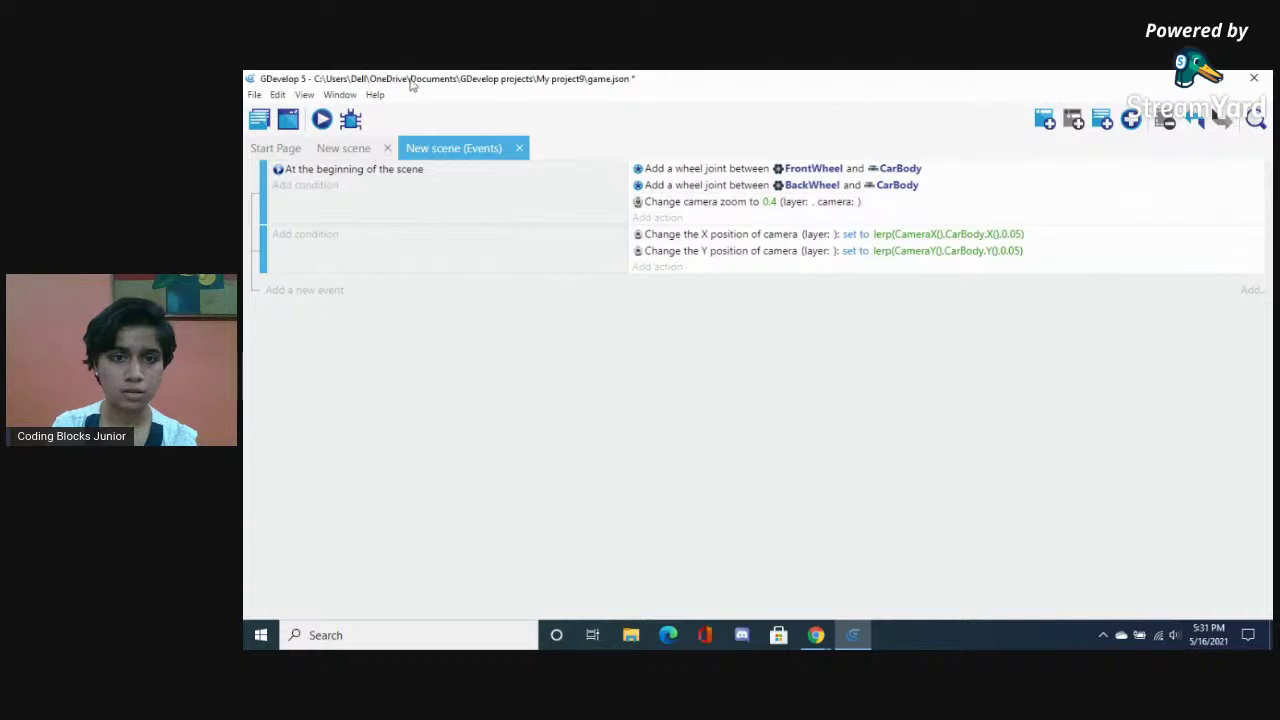
# Preview the scene with the reordered events to check how the car lands on the platforms
pyautogui.click(340, 150)
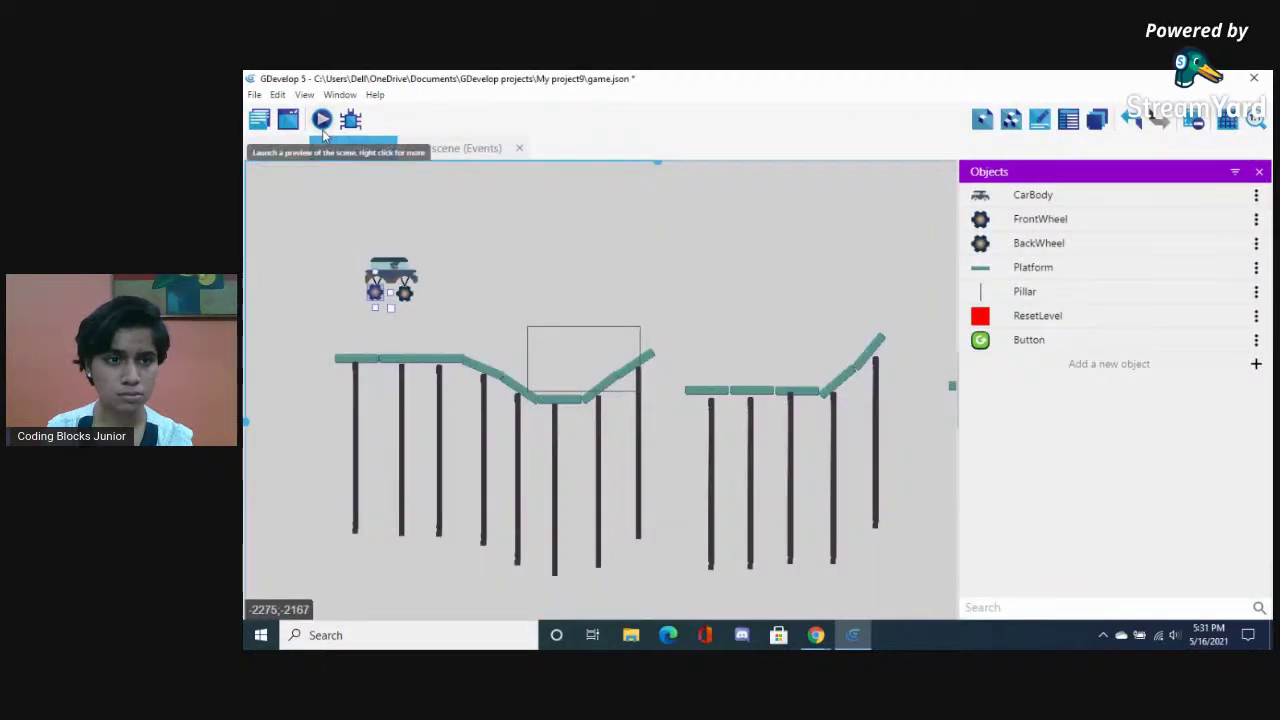
pyautogui.click(322, 121)
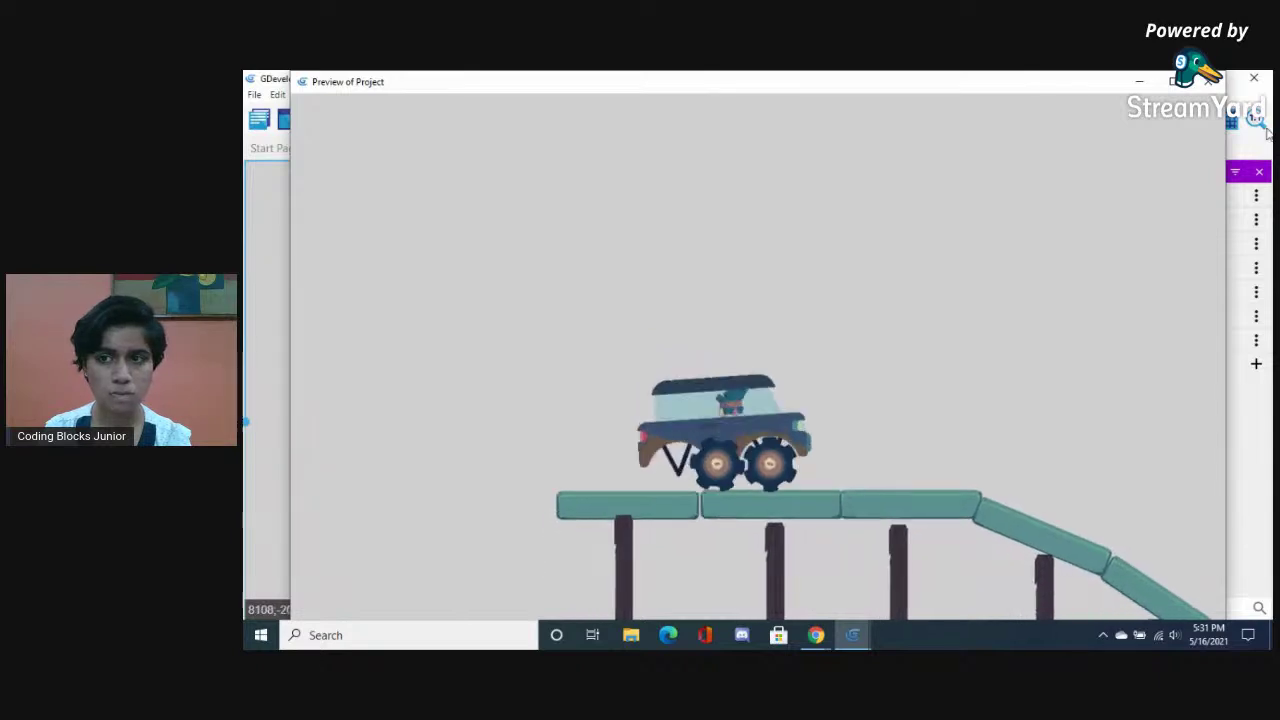
pyautogui.click(1254, 78)
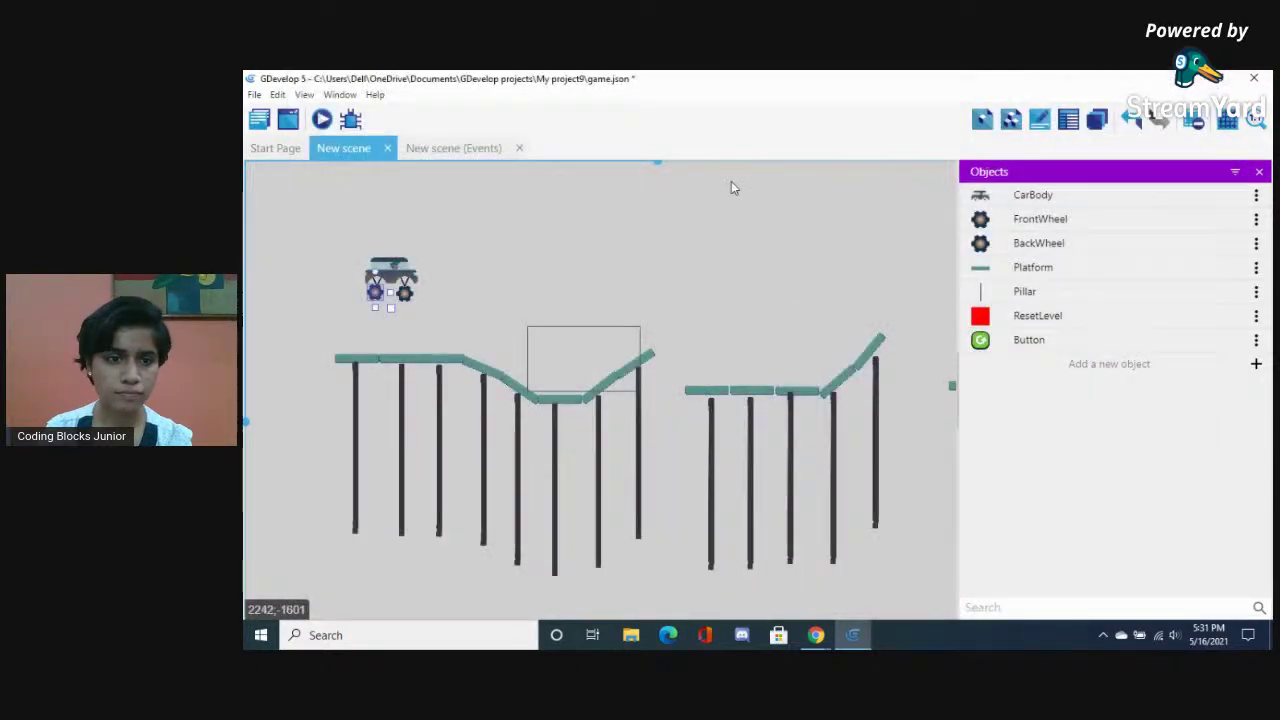
pyautogui.click(321, 120)
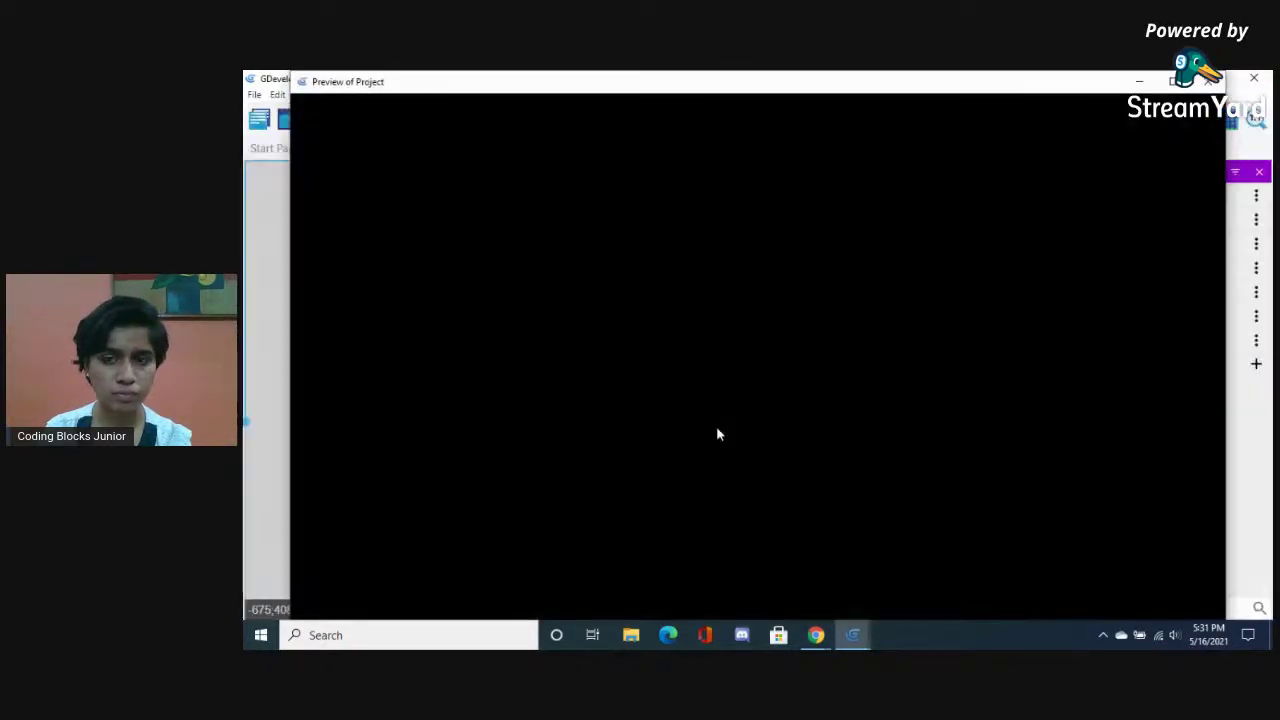
pyautogui.click(1210, 81)
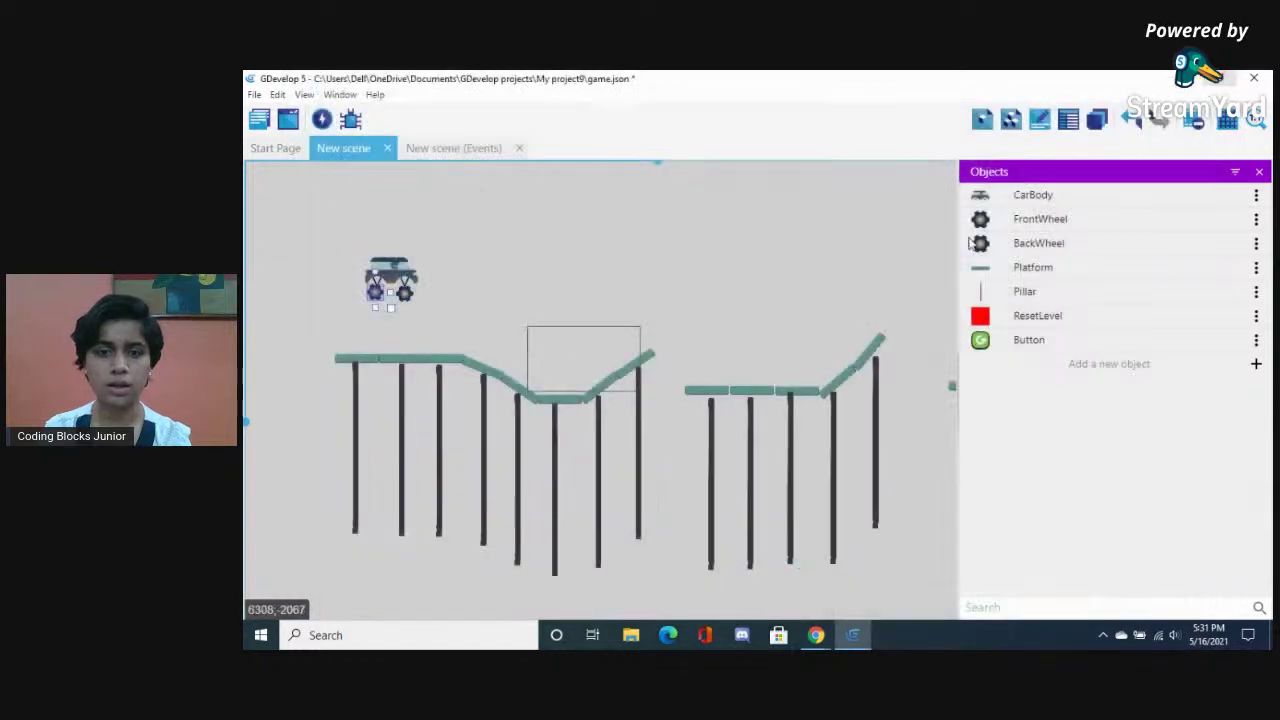
# Check the FrontWheel's Origin and Center points, and preview the car's fall onto the platforms
pyautogui.click(404, 294)
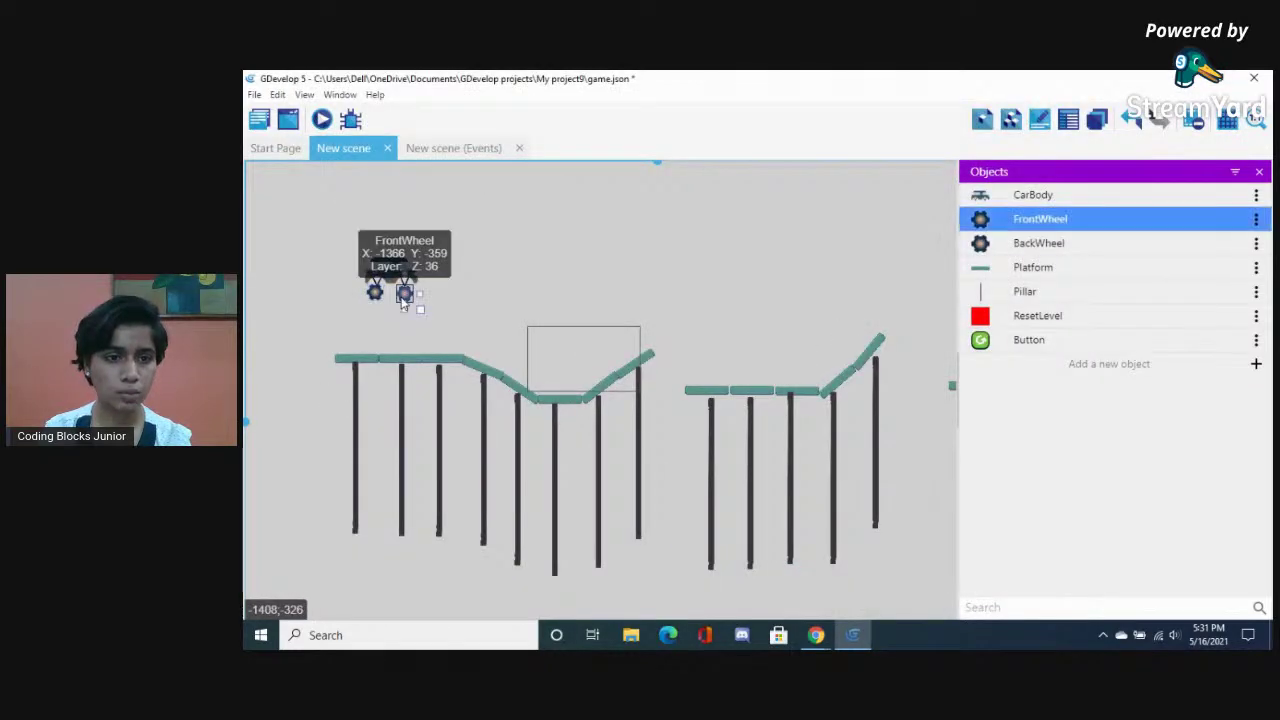
pyautogui.doubleClick(404, 294)
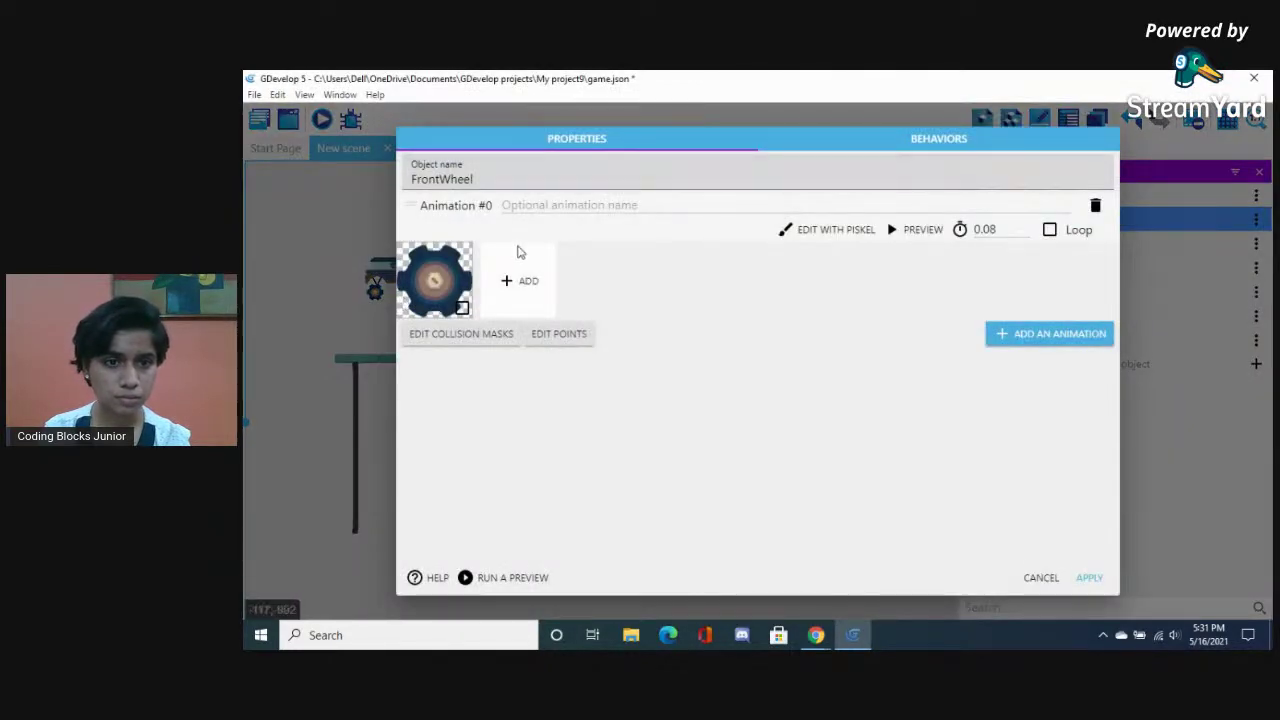
pyautogui.click(560, 334)
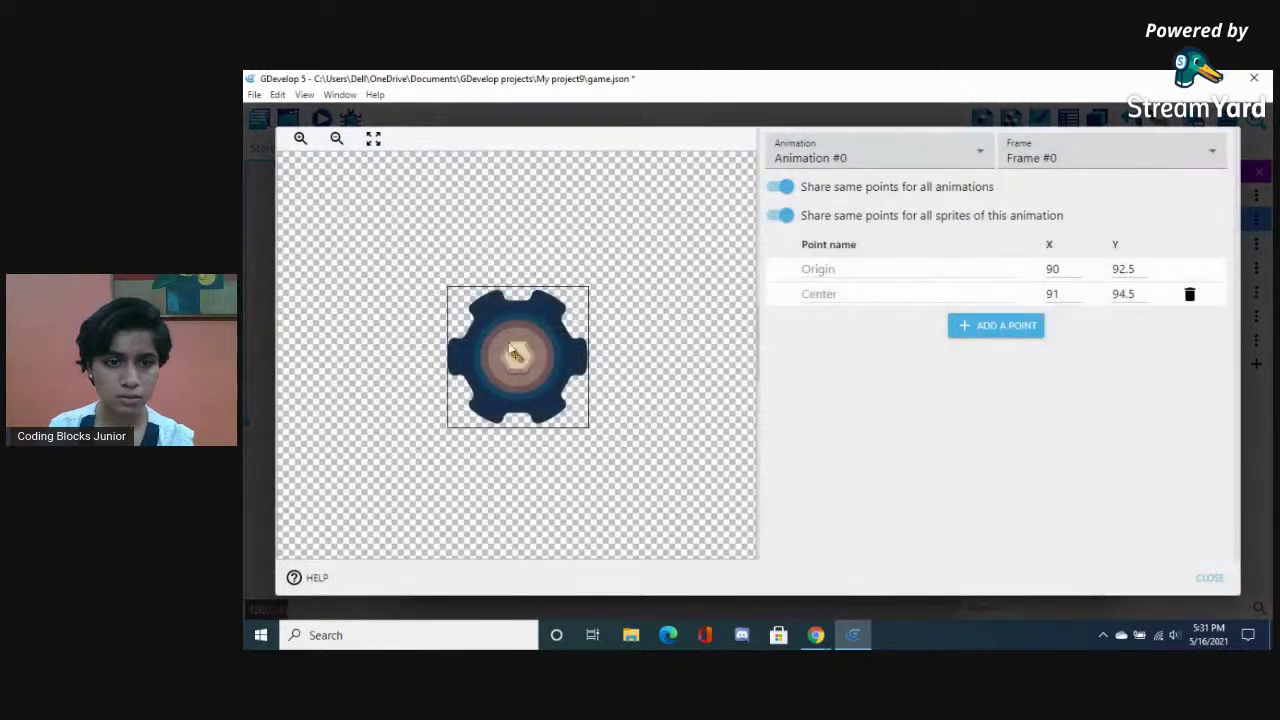
pyautogui.click(1210, 578)
pyautogui.click(1088, 578)
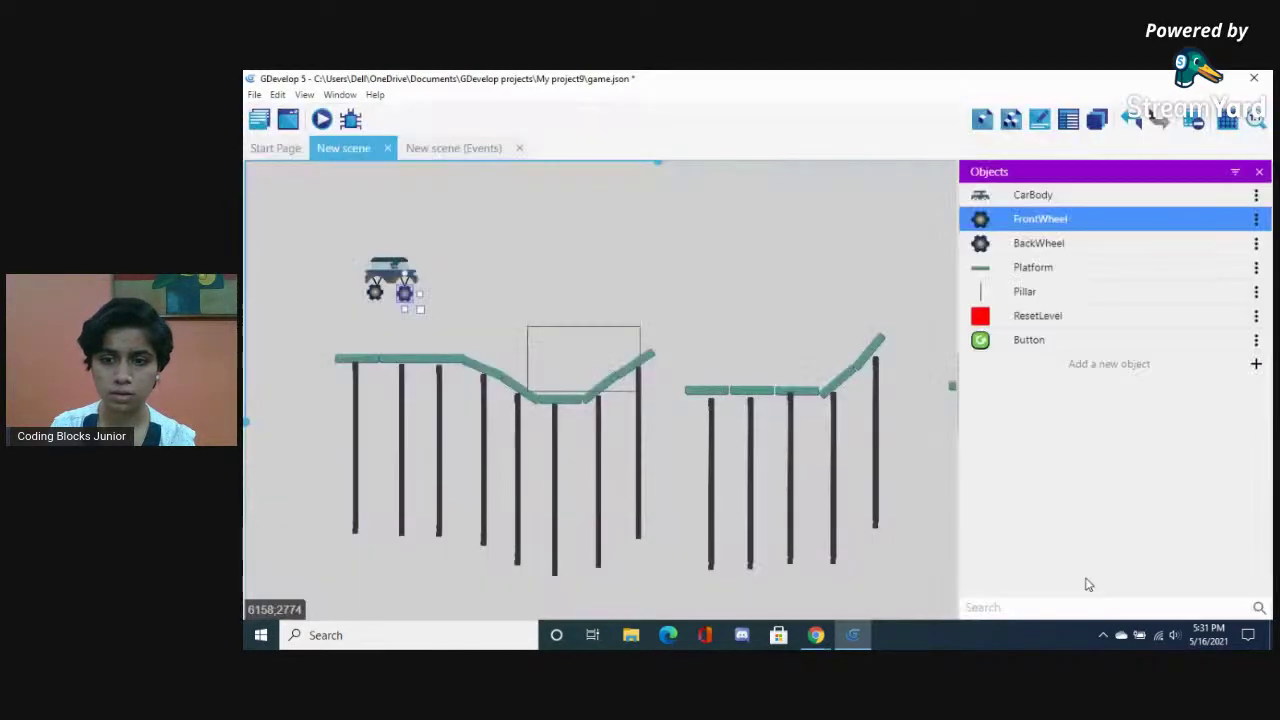
pyautogui.click(322, 120)
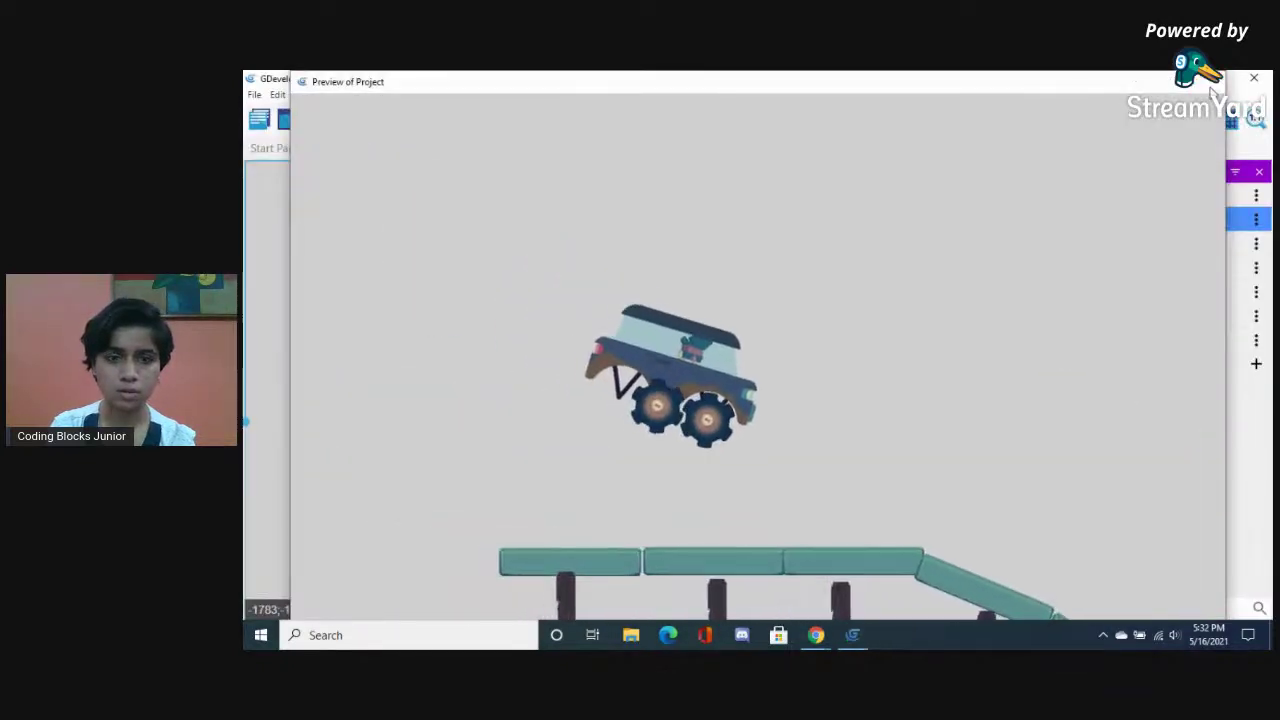
pyautogui.click(1208, 82)
# Move the FrontWheel's Center point to about 3, 4.5 near the sprite's upper-left corner, and apply the change
pyautogui.doubleClick(997, 221)
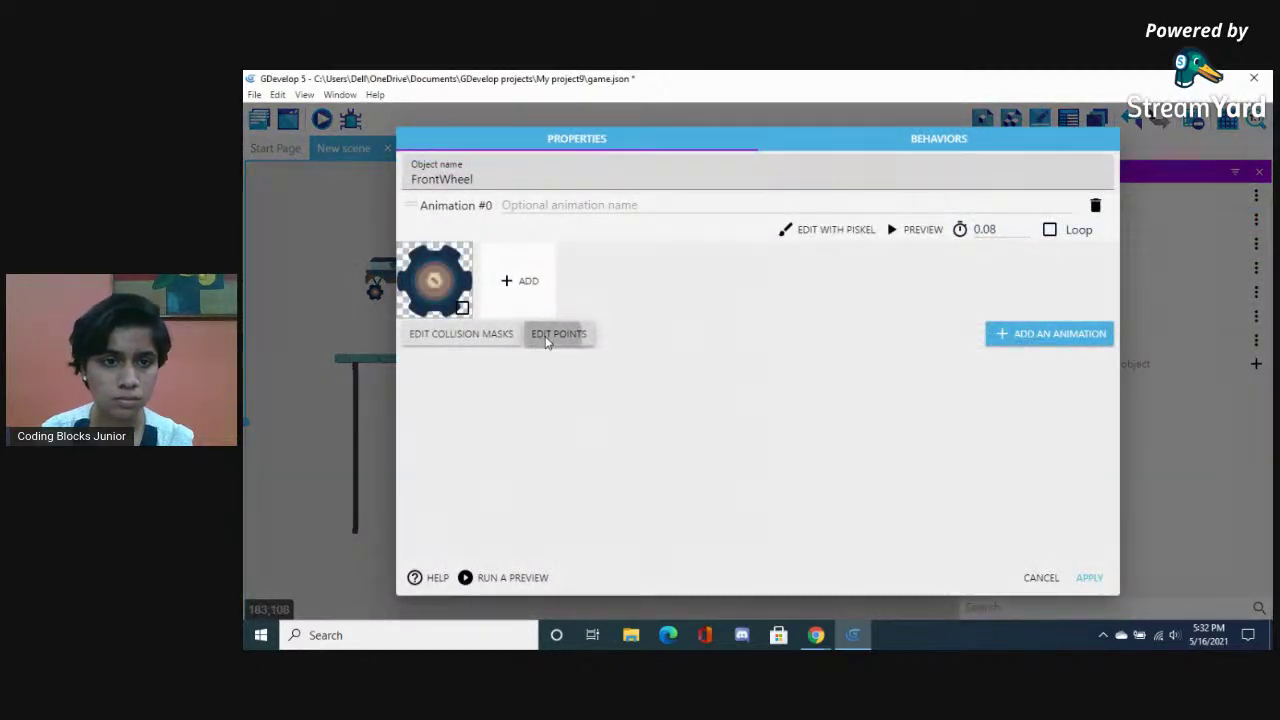
pyautogui.click(550, 334)
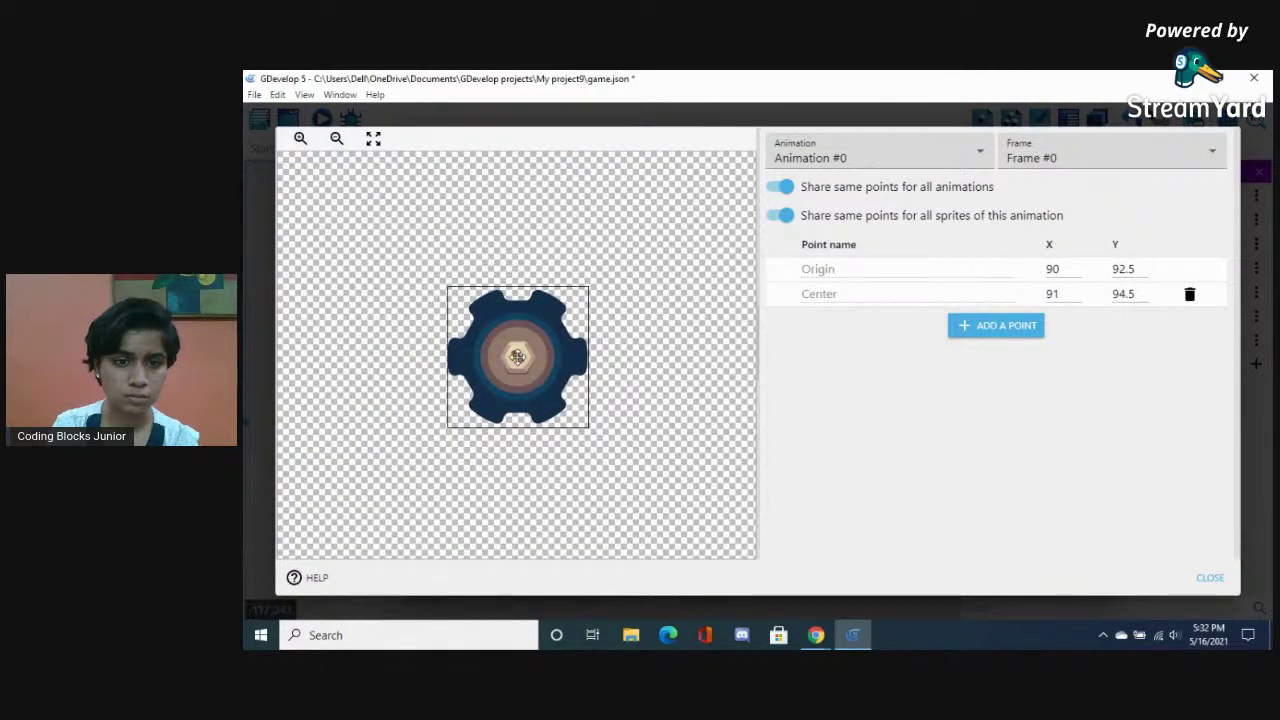
pyautogui.click(450, 290)
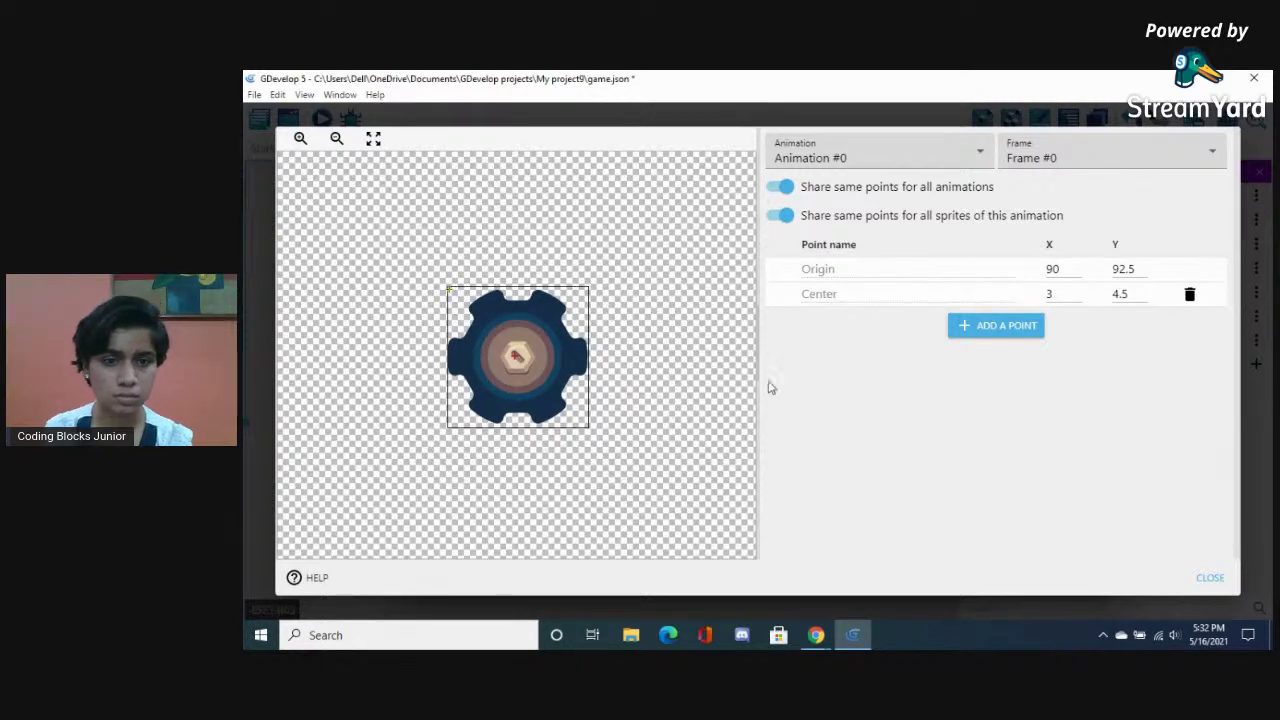
pyautogui.click(1208, 577)
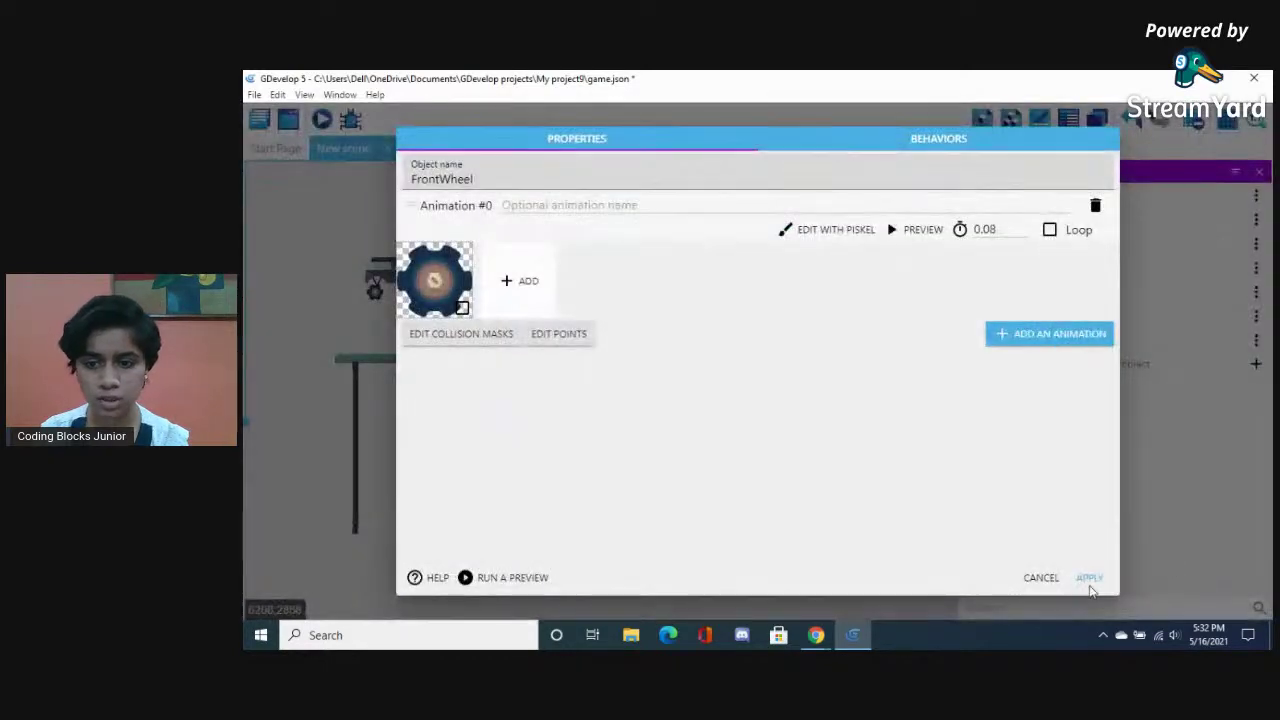
pyautogui.click(1091, 579)
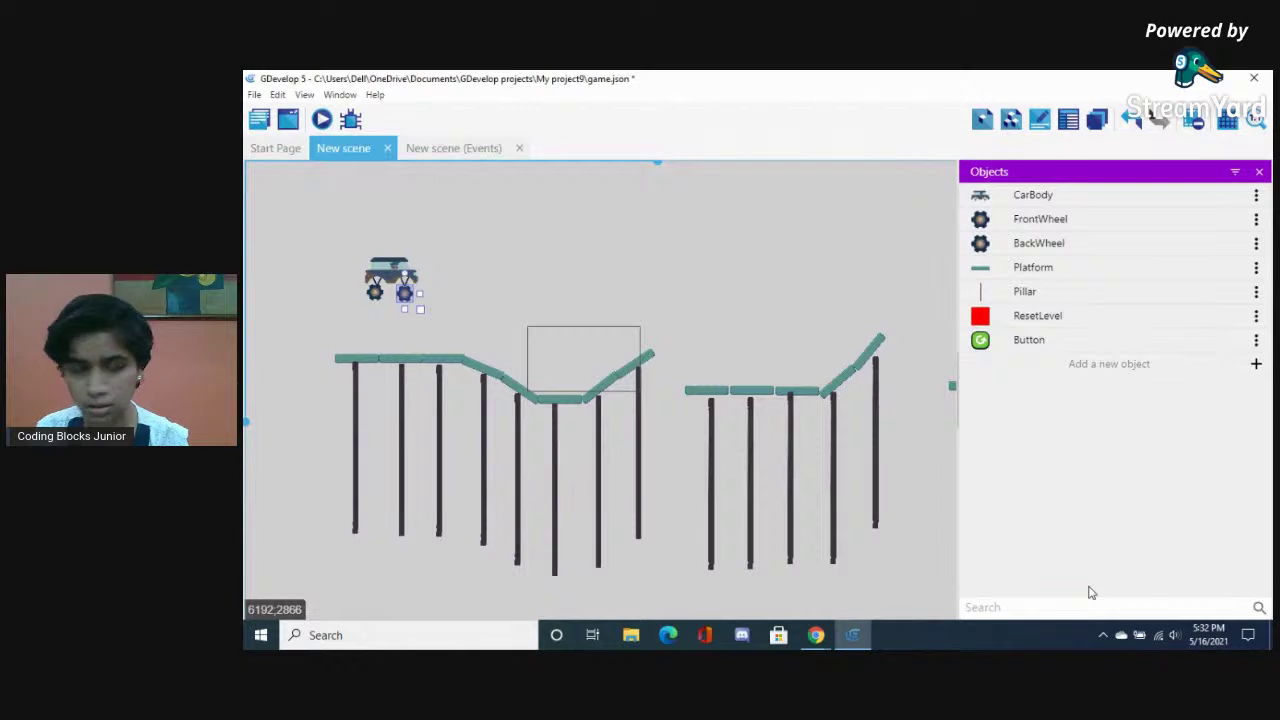
# Adjust the placement of the BackWheel and FrontWheel beneath the car body
pyautogui.click(325, 299)
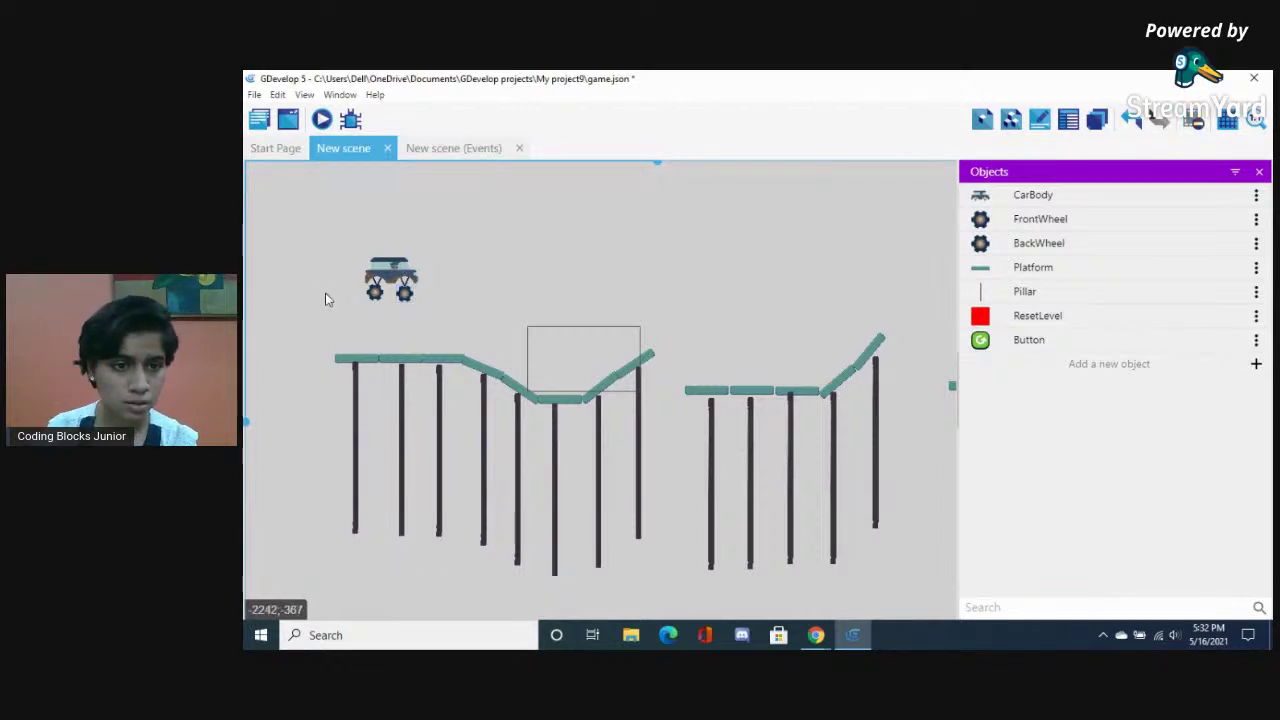
pyautogui.click(376, 294)
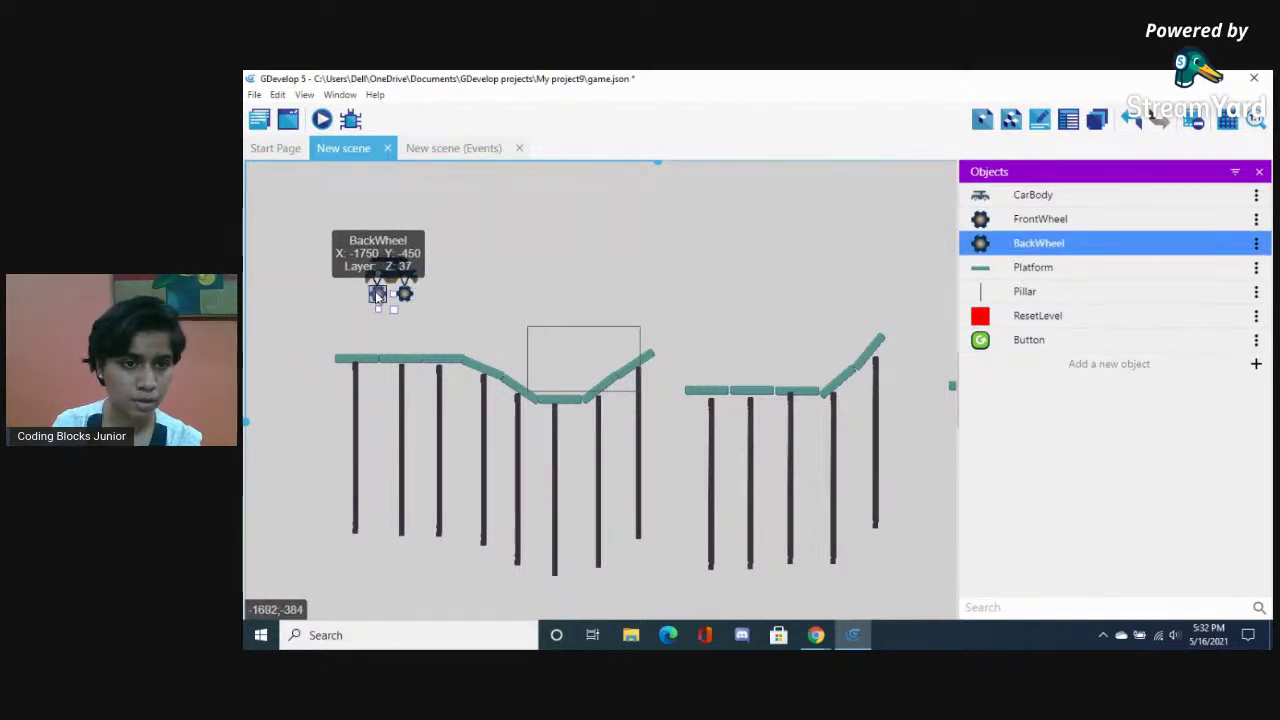
pyautogui.click(404, 293)
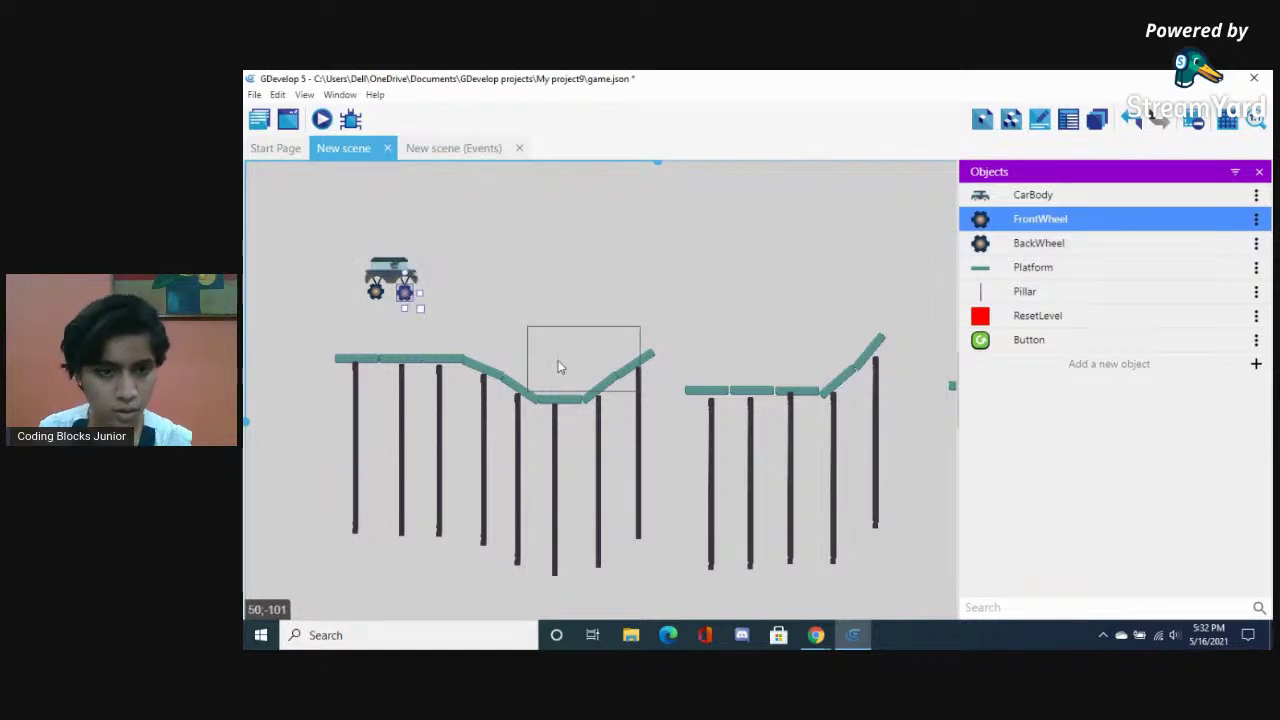
# Set the Z order of the pillar under the leftmost platform to 0 in its instance properties
pyautogui.click(352, 362)
pyautogui.rightClick(352, 365)
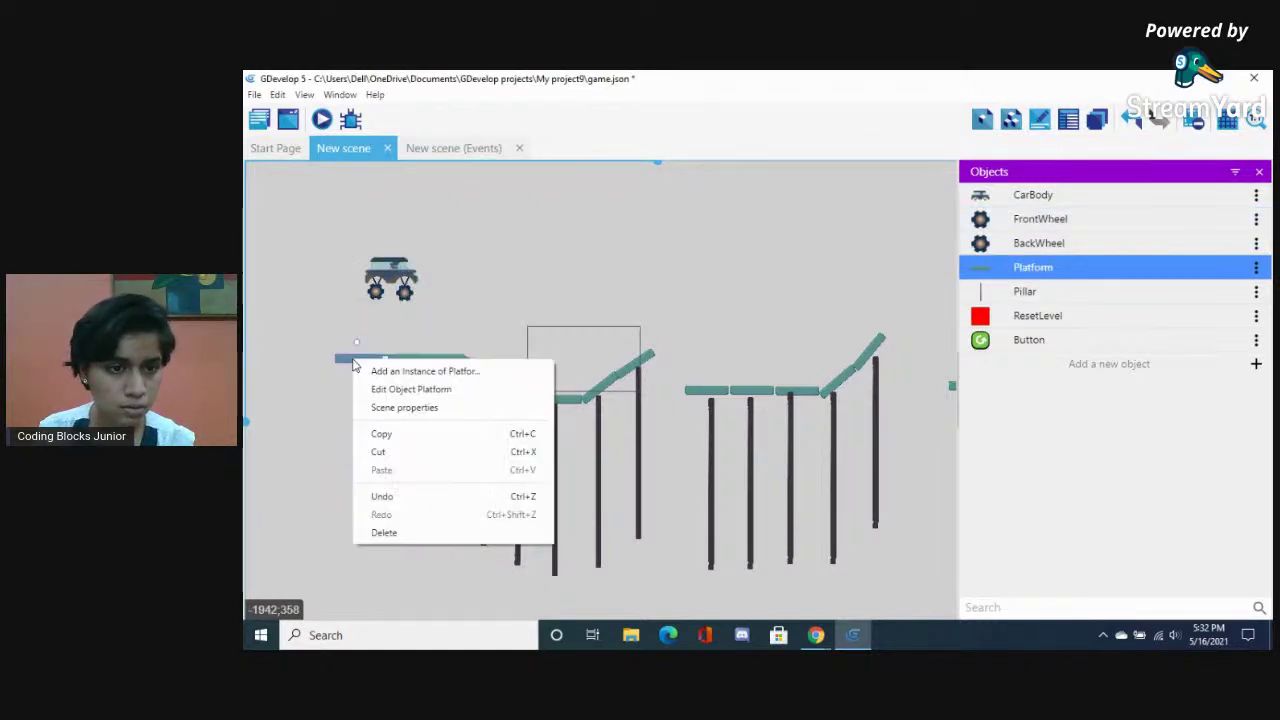
pyautogui.click(315, 298)
pyautogui.click(1039, 119)
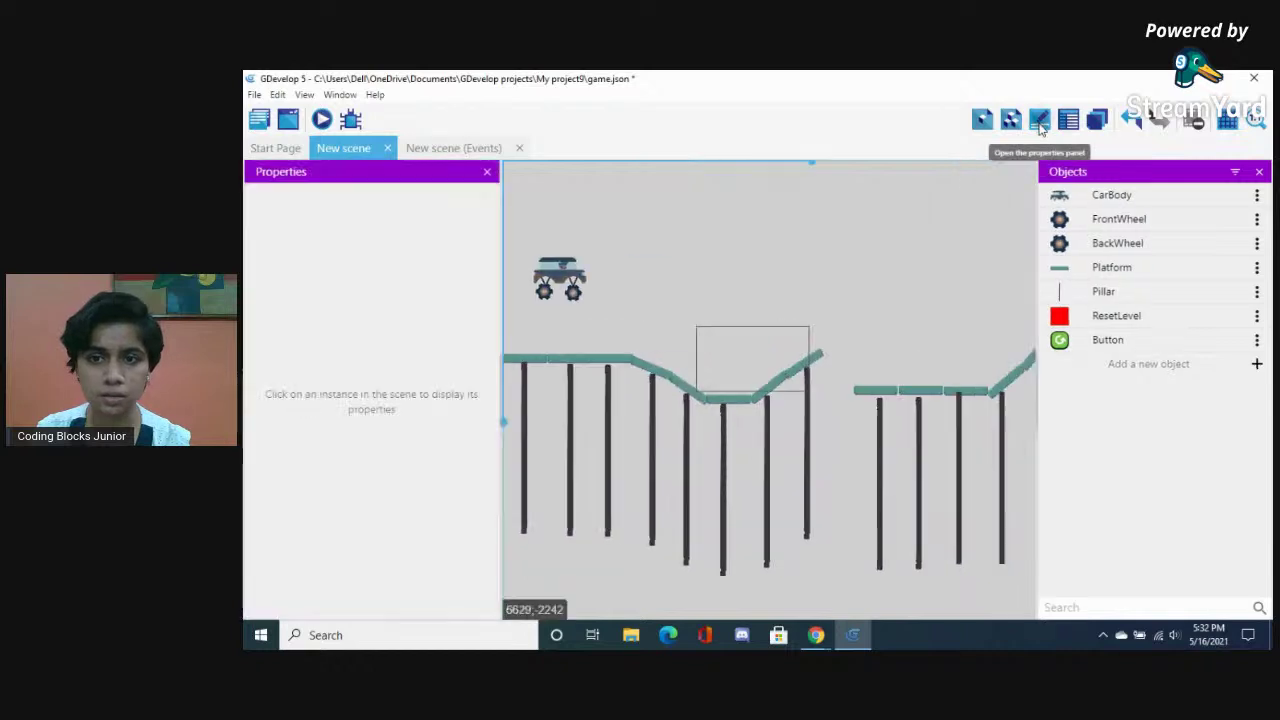
pyautogui.click(523, 372)
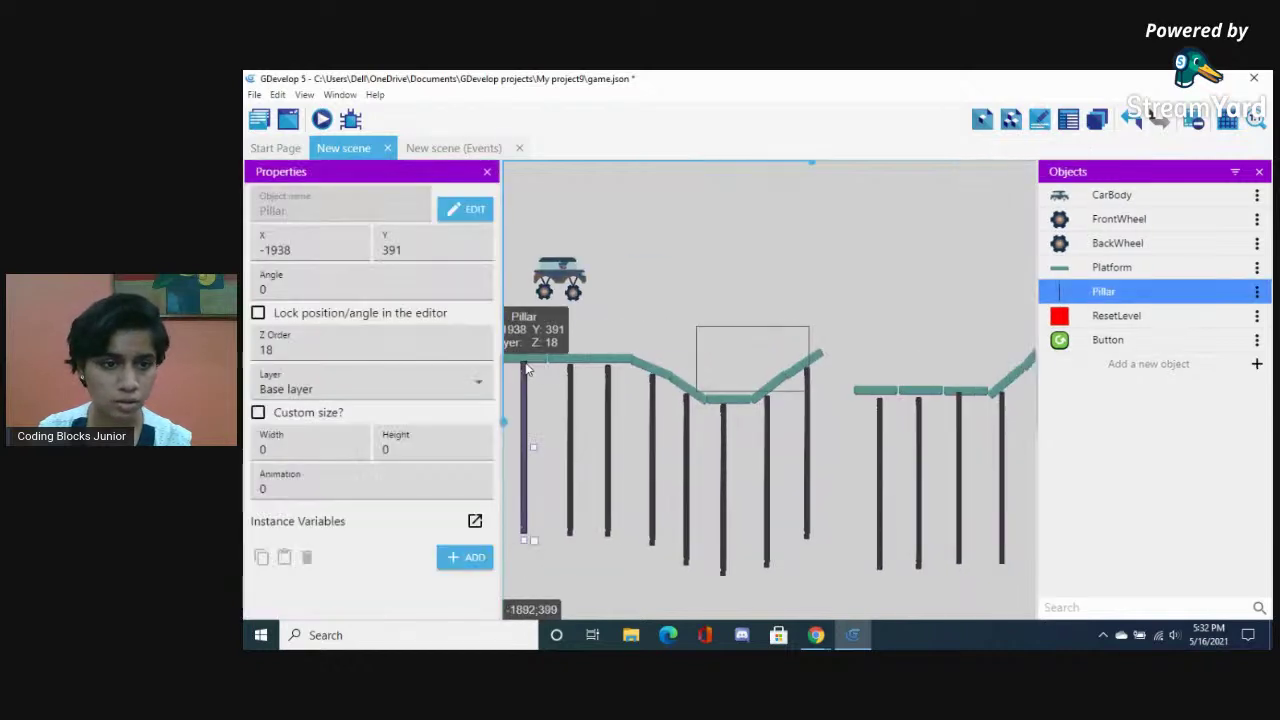
pyautogui.click(378, 353)
pyautogui.doubleClick(376, 351)
pyautogui.press('BackSpace')
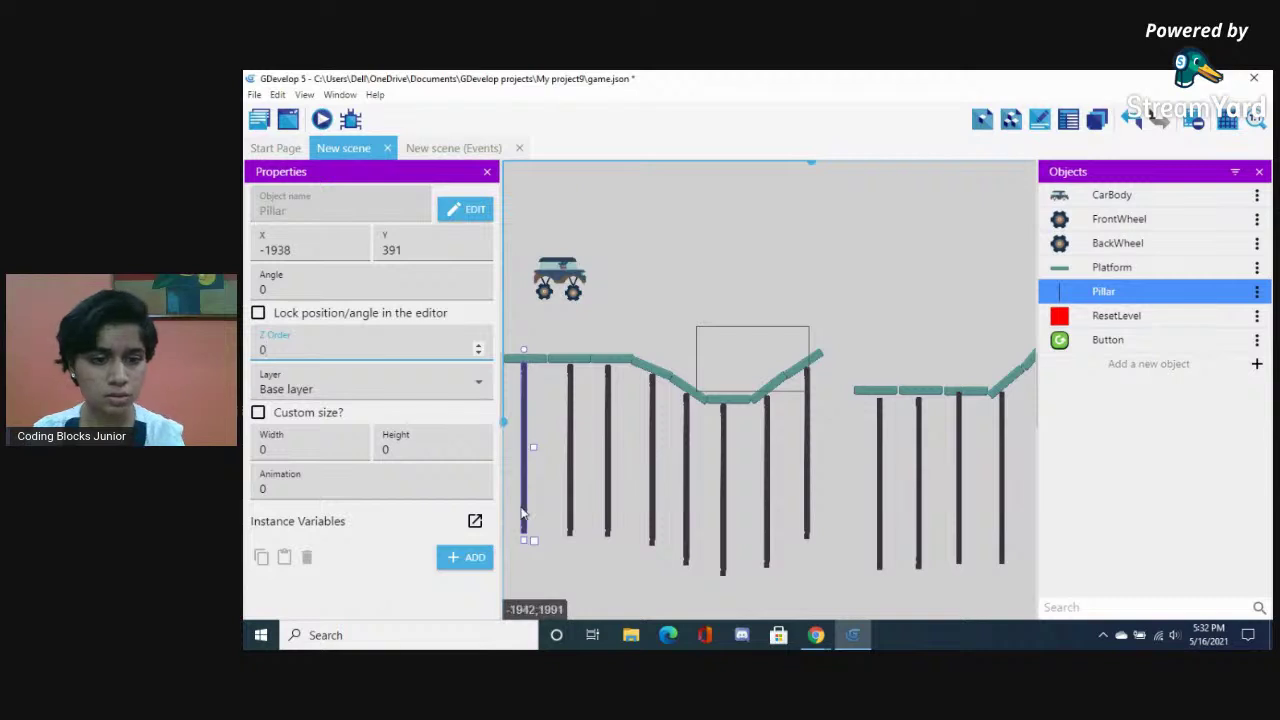
pyautogui.click(650, 202)
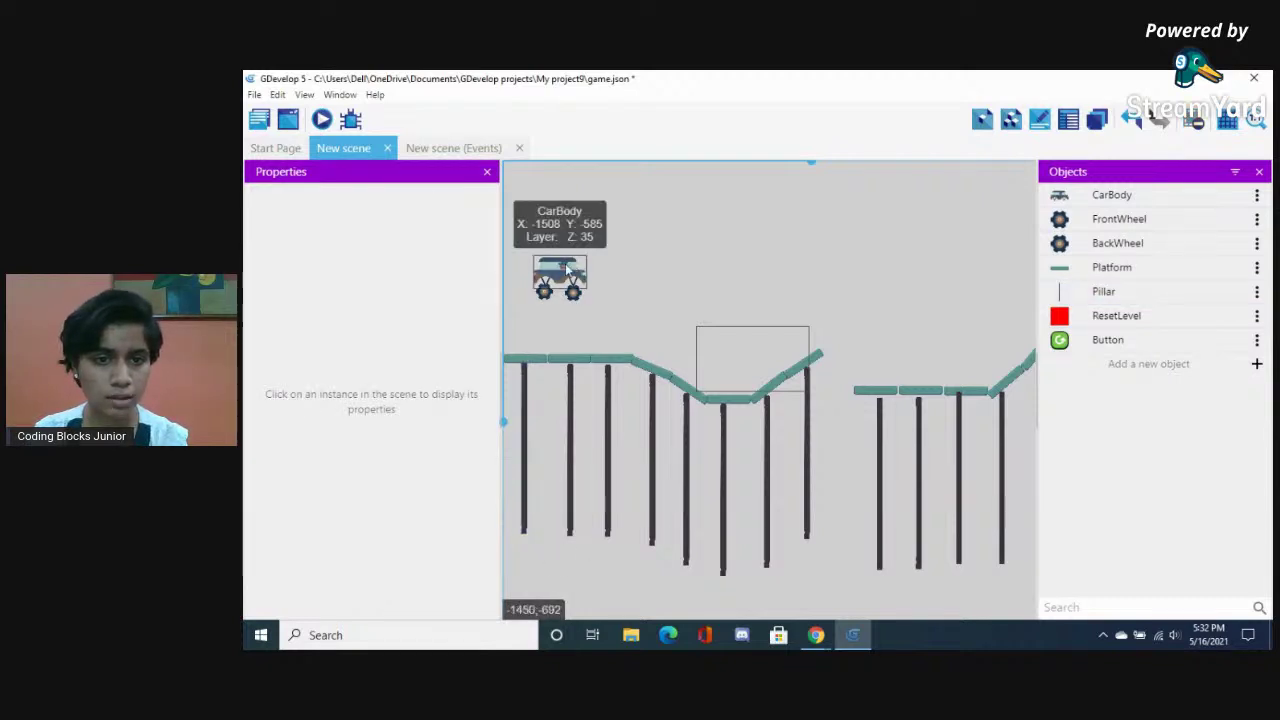
# Check the instance properties of the CarBody and BackWheel, including their Z order, and close the properties
pyautogui.click(568, 265)
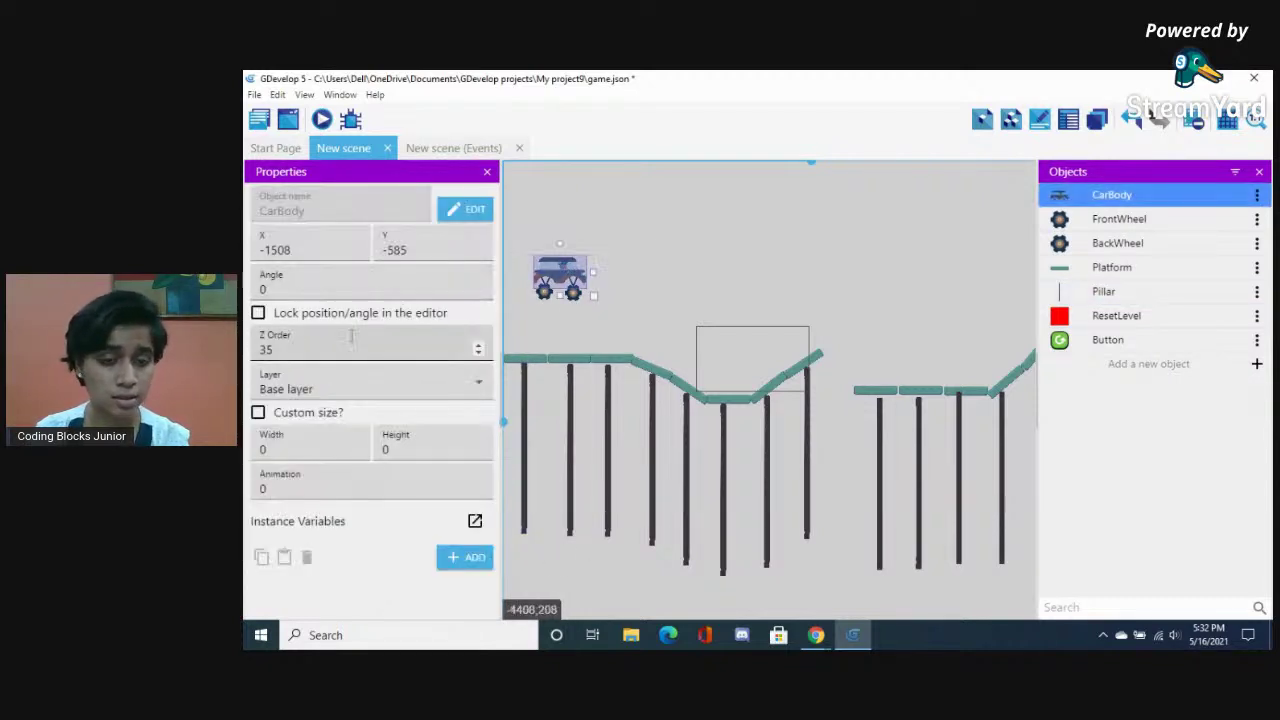
pyautogui.click(543, 302)
pyautogui.click(545, 291)
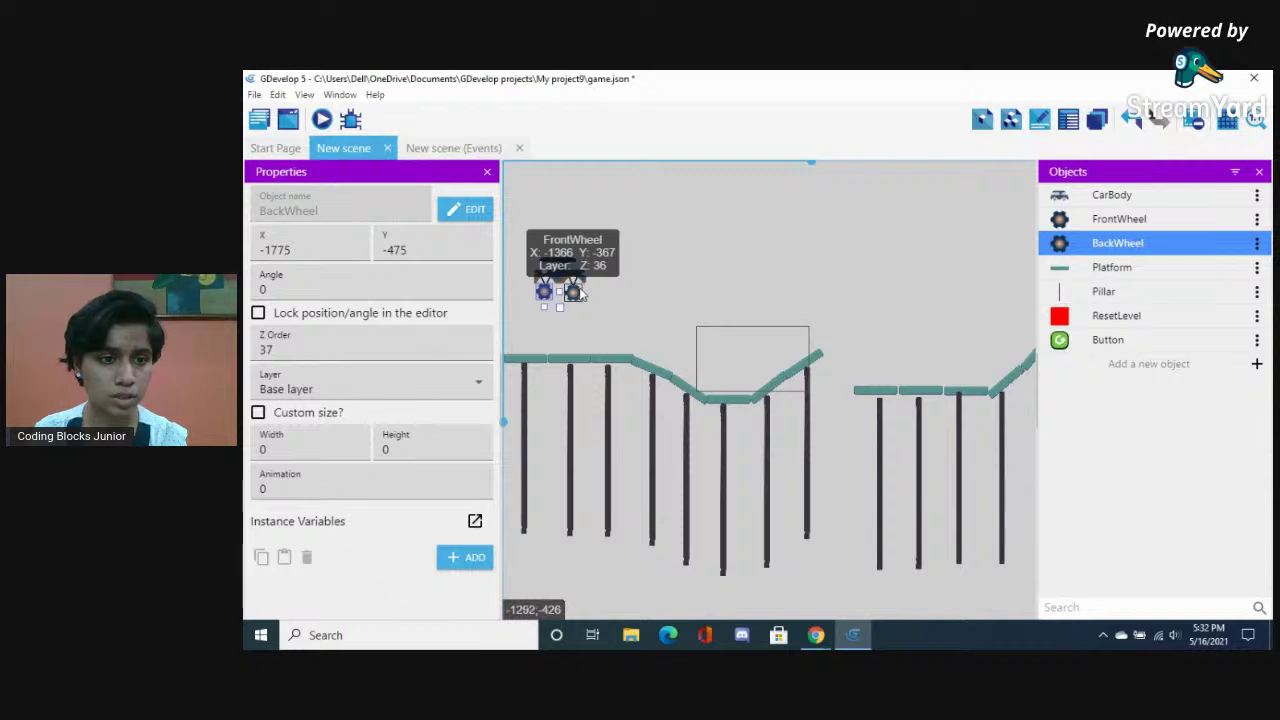
pyautogui.click(763, 291)
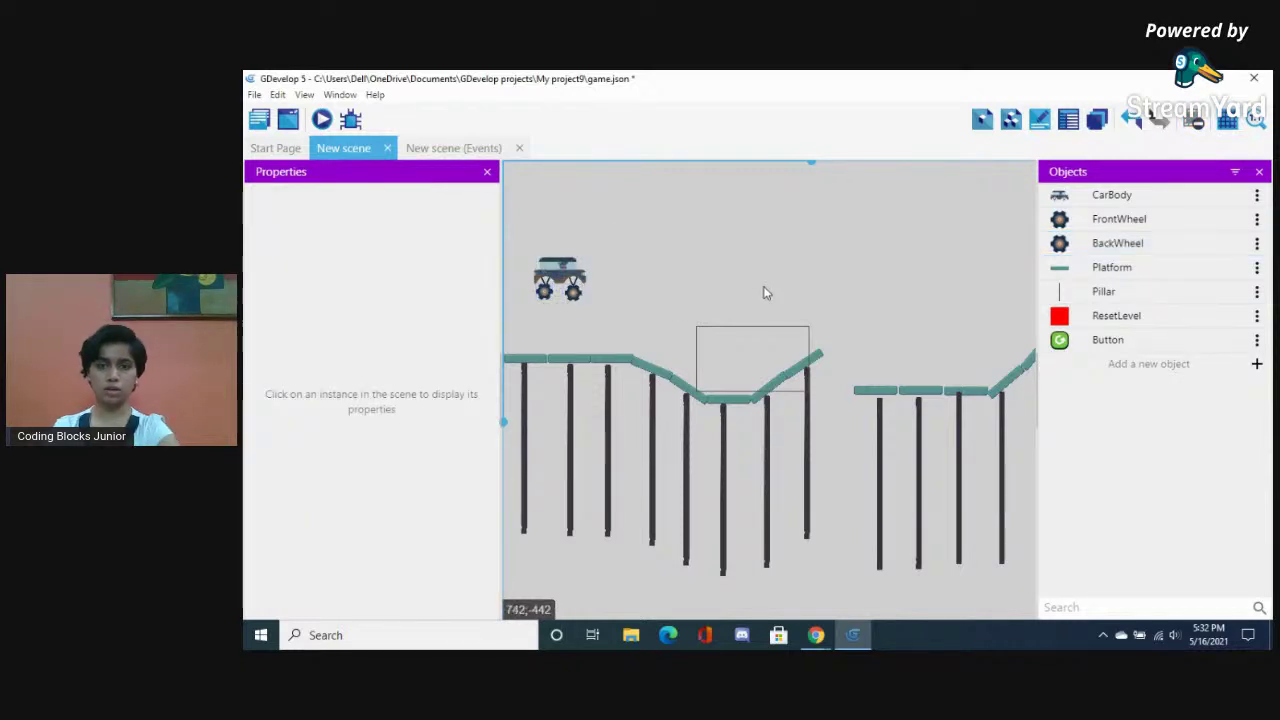
pyautogui.click(487, 173)
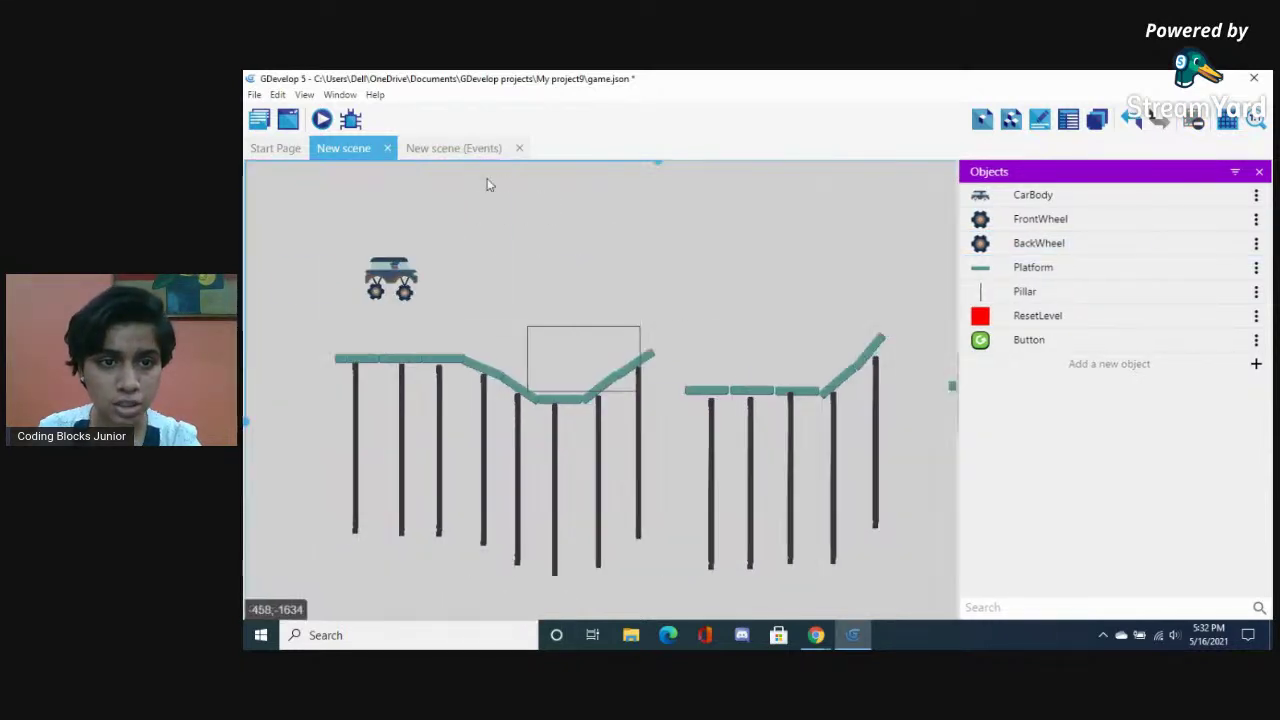
# Review the anchor and motor settings of the FrontWheel and BackWheel wheel joint actions in the scene events
pyautogui.click(452, 148)
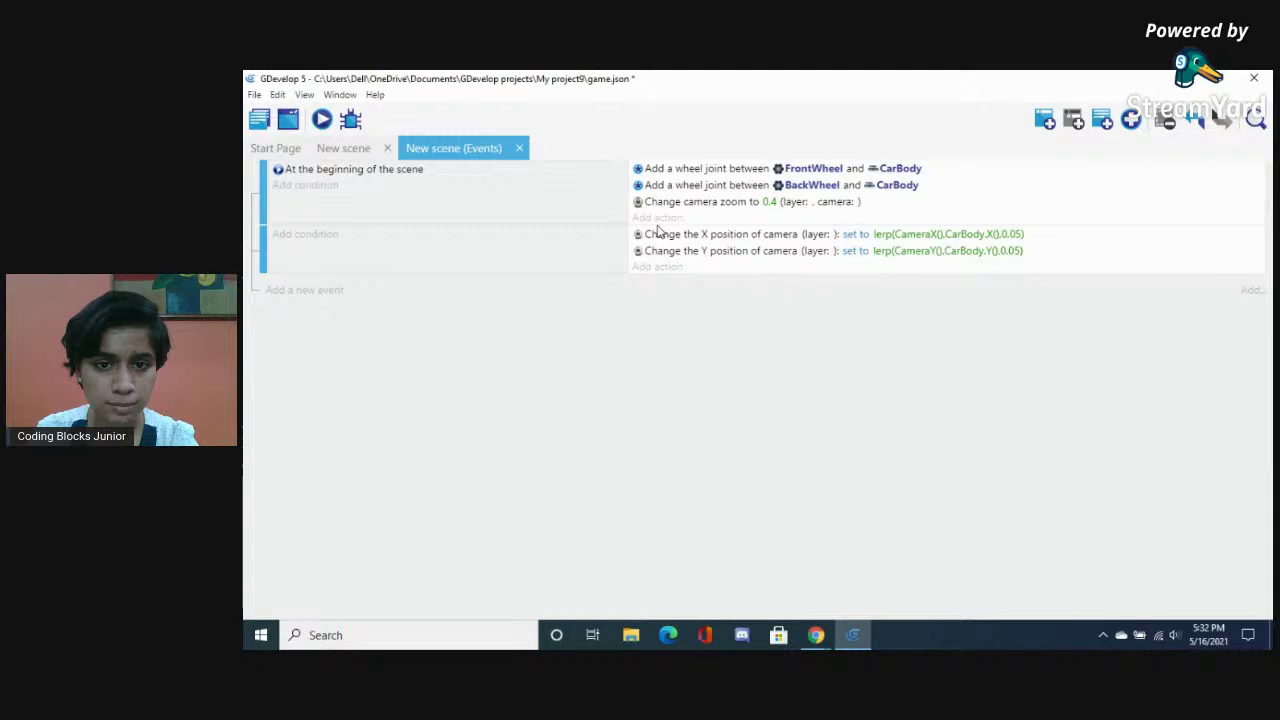
pyautogui.click(668, 171)
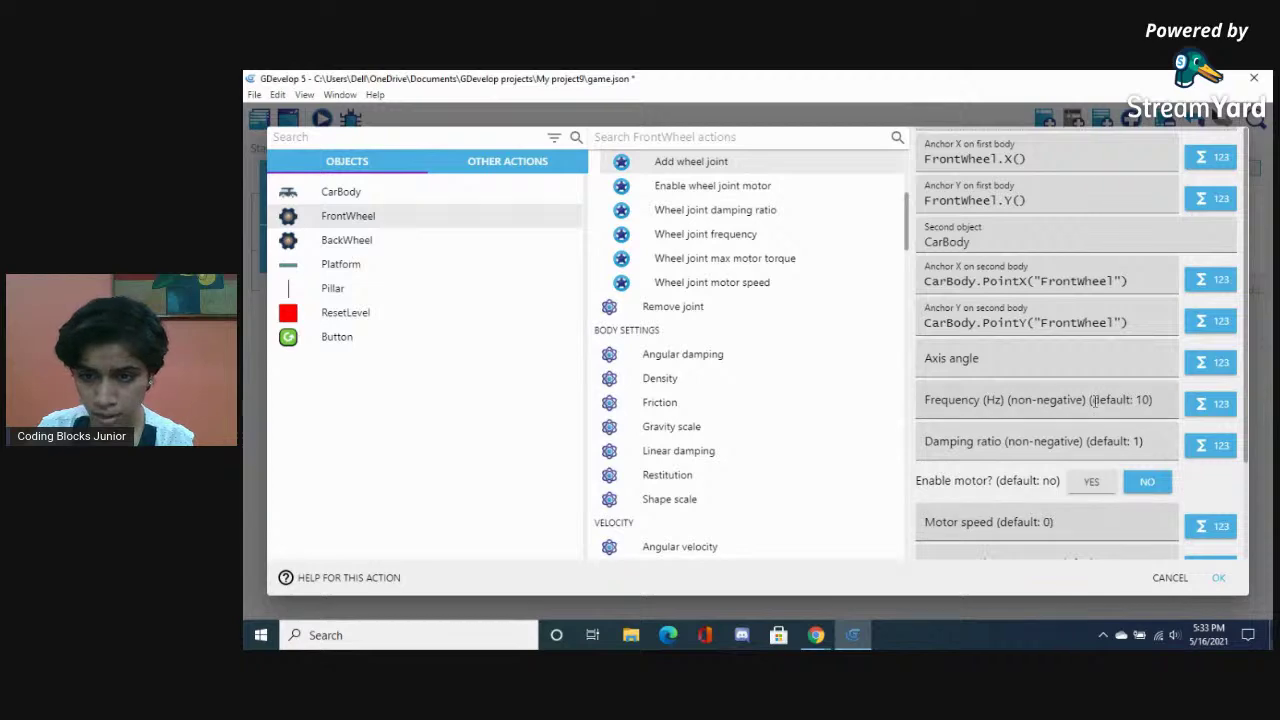
pyautogui.scroll(-2, 1240, 600)
pyautogui.click(1222, 579)
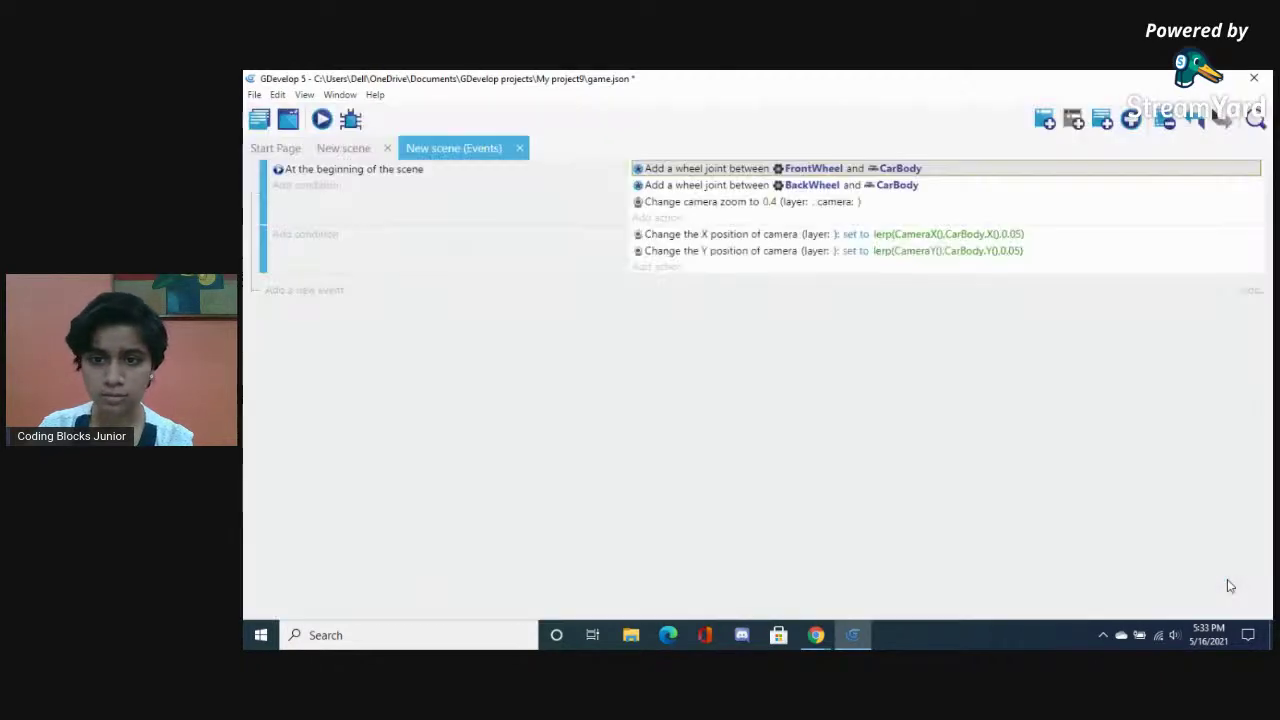
pyautogui.doubleClick(710, 186)
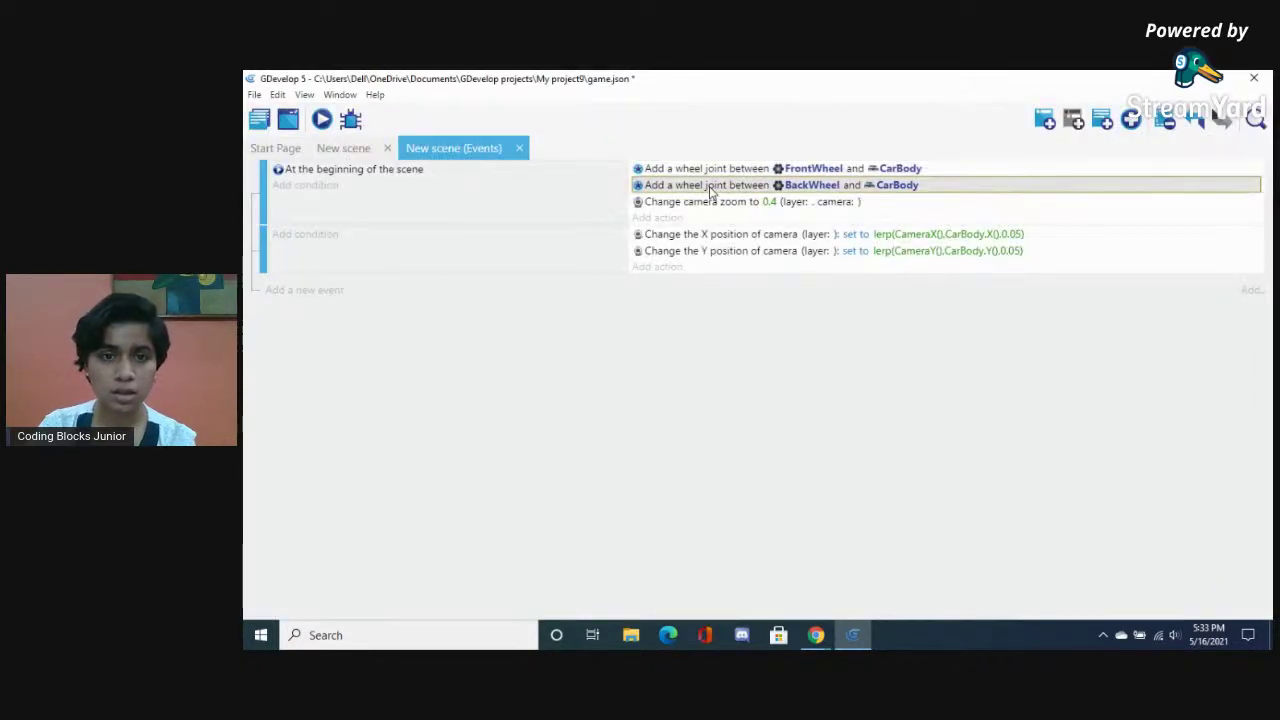
pyautogui.scroll(-2, 1089, 387)
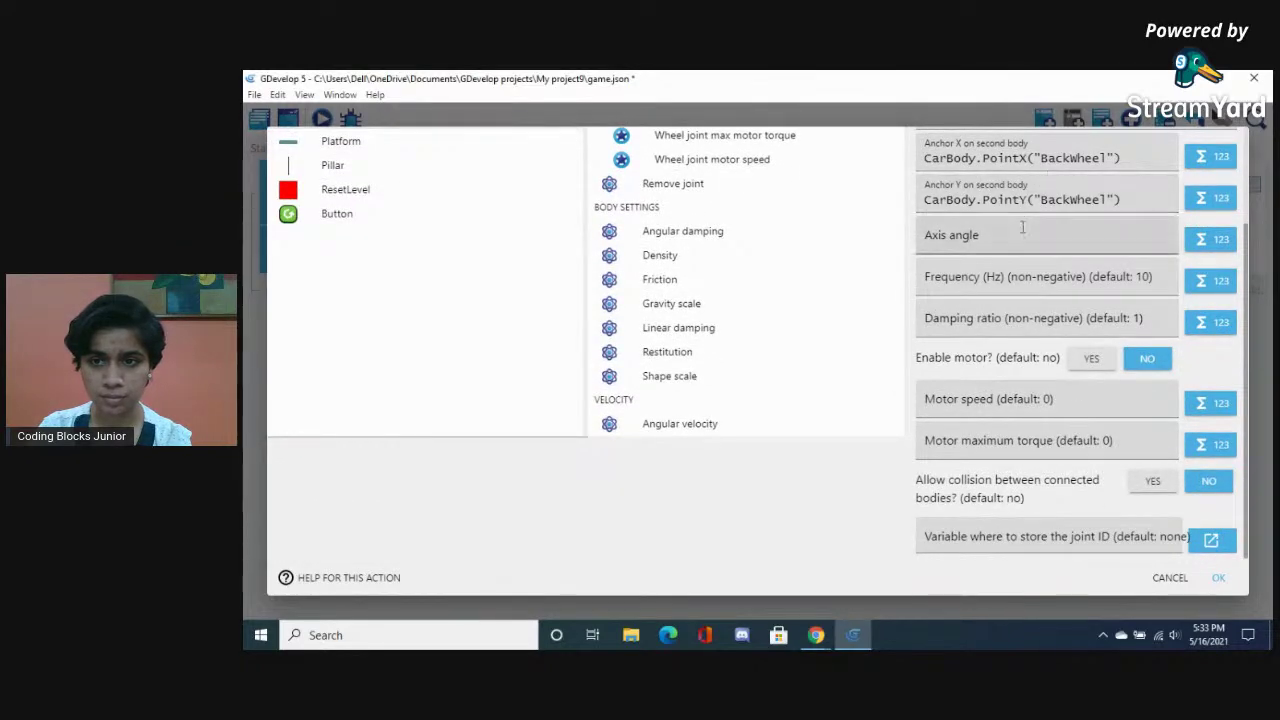
pyautogui.scroll(1, 1053, 285)
pyautogui.scroll(1, 1054, 353)
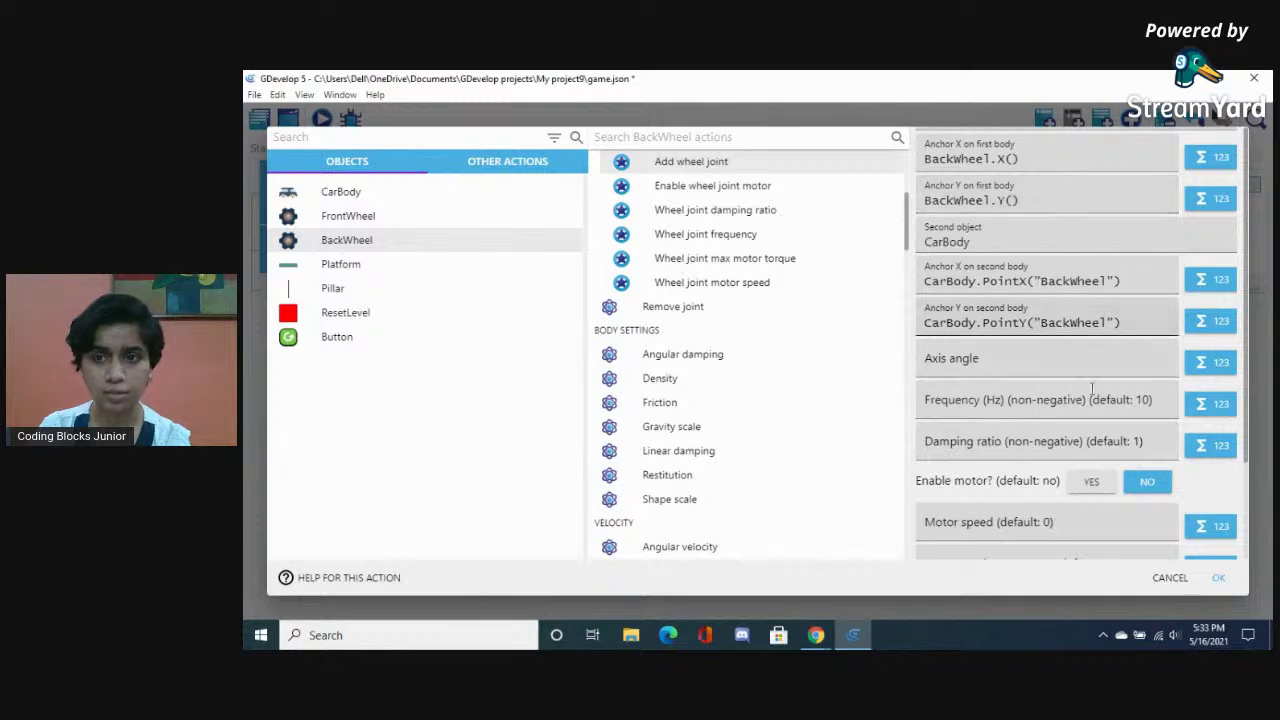
pyautogui.click(1218, 580)
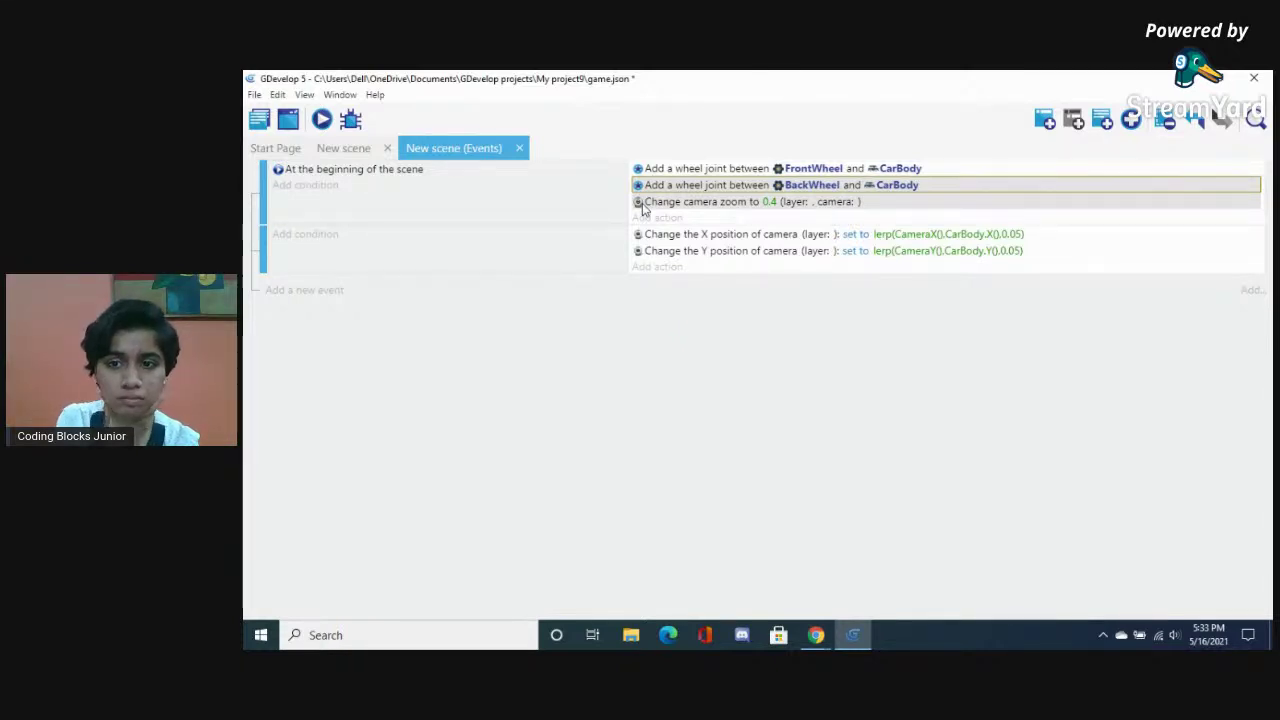
# Move the car body and both wheels into the dip of the first platform section and preview the scene
pyautogui.click(360, 150)
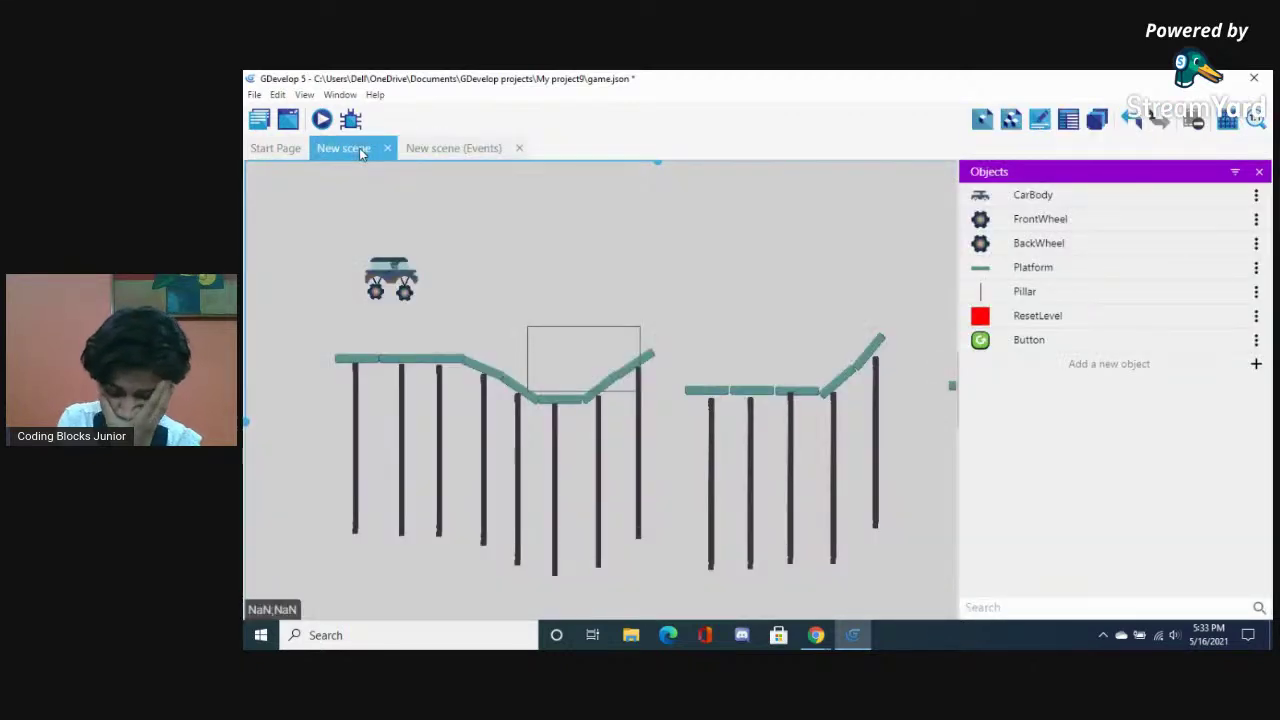
pyautogui.moveTo(388, 282); pyautogui.dragTo(558, 355)
pyautogui.moveTo(404, 292); pyautogui.dragTo(555, 370)
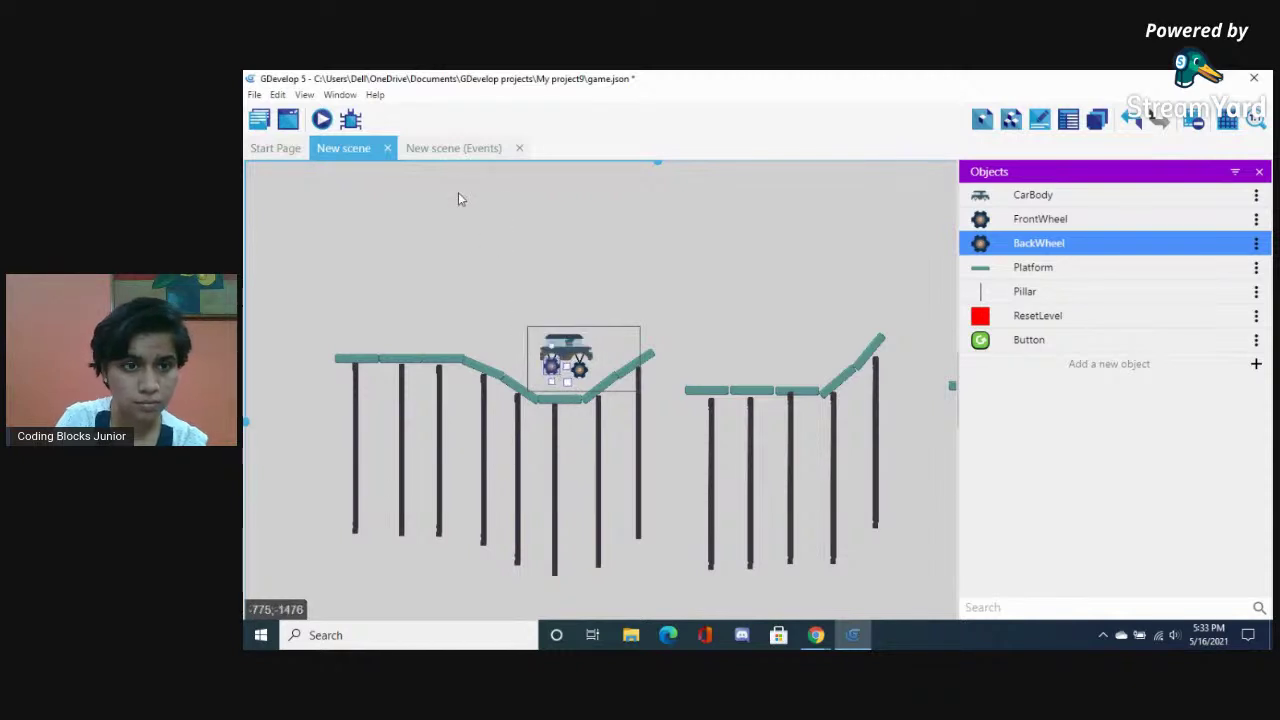
pyautogui.click(330, 120)
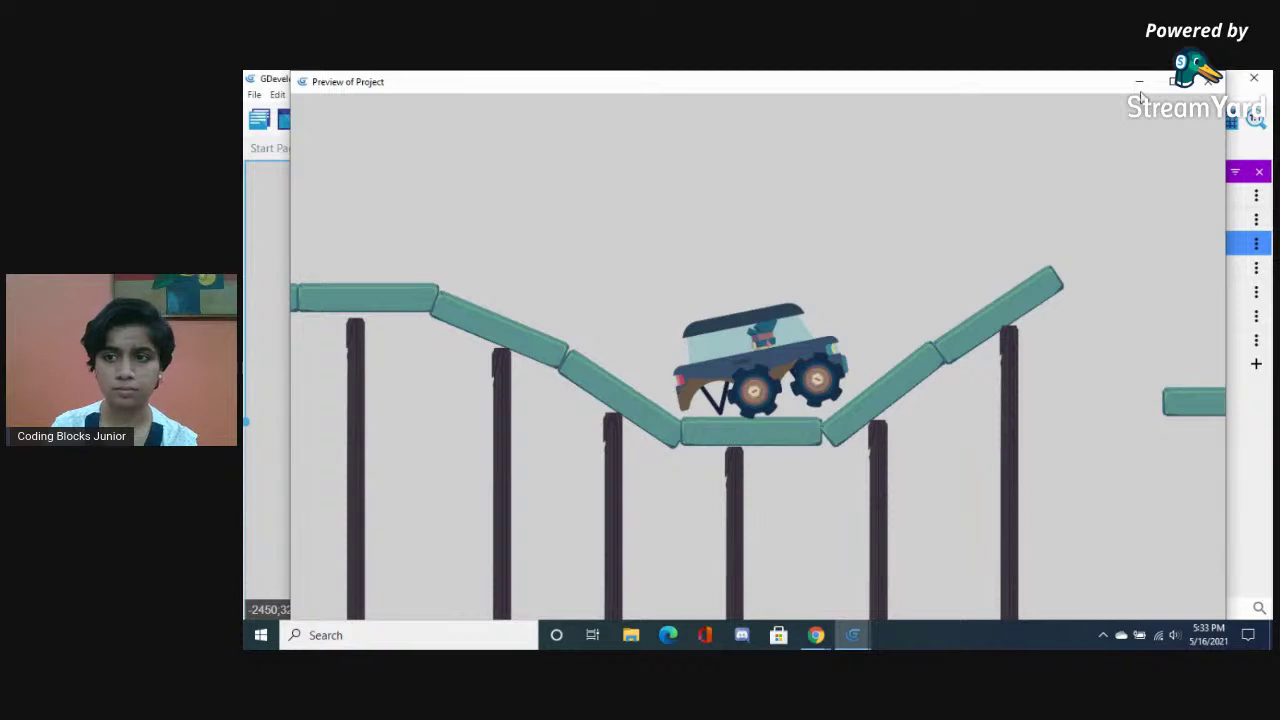
pyautogui.click(1212, 81)
# Move the CarBody, FrontWheel and BackWheel above the rising platform at the end of the first section and preview the scene
pyautogui.moveTo(577, 350); pyautogui.dragTo(638, 327)
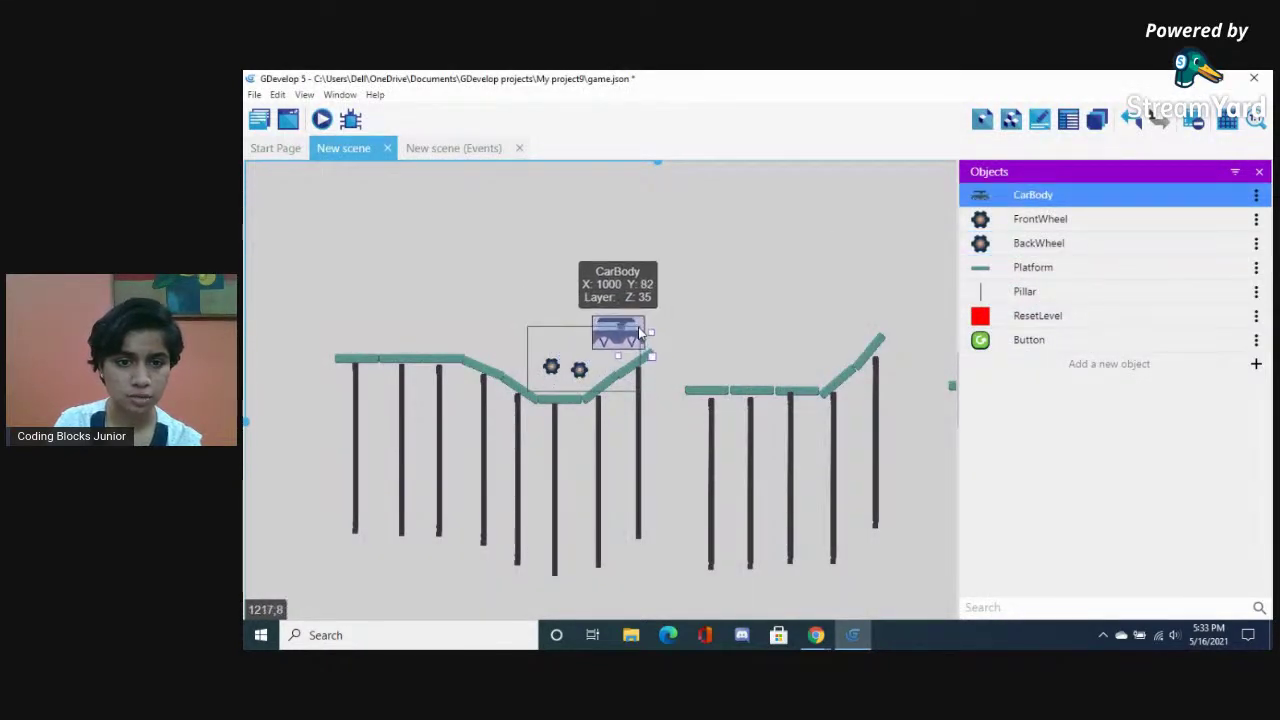
pyautogui.moveTo(579, 368); pyautogui.dragTo(633, 350)
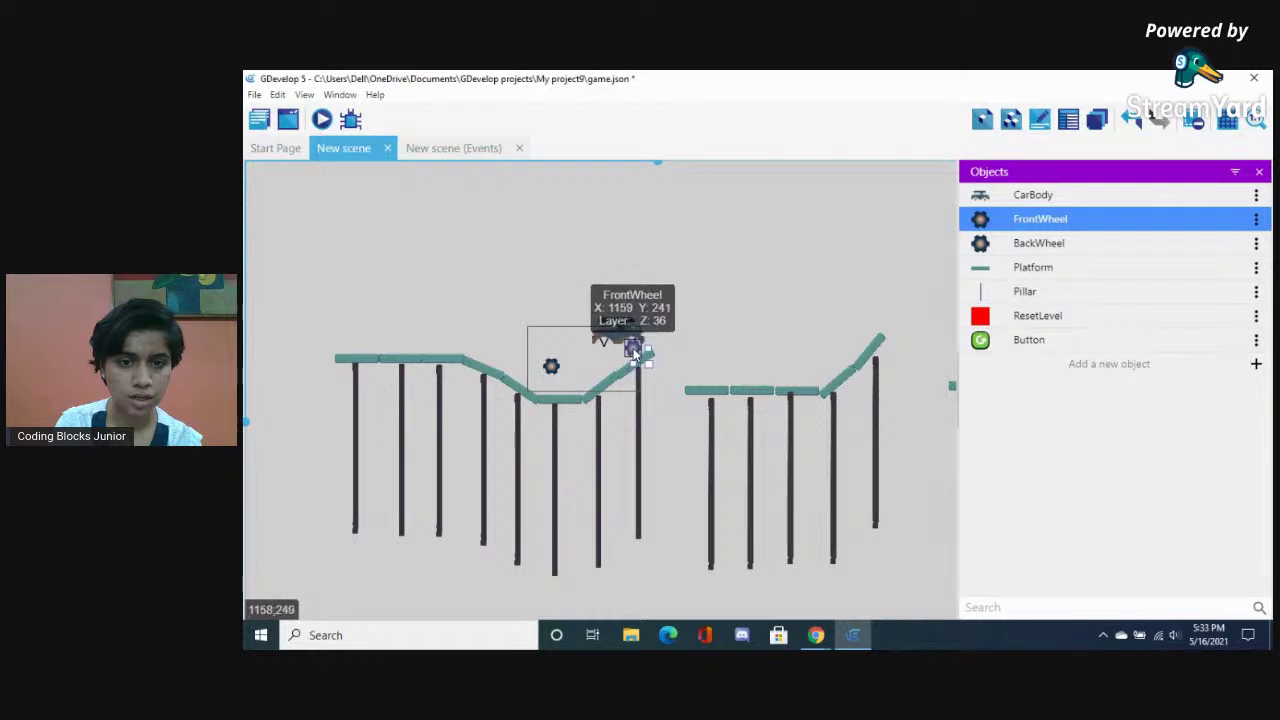
pyautogui.moveTo(551, 366); pyautogui.dragTo(611, 357)
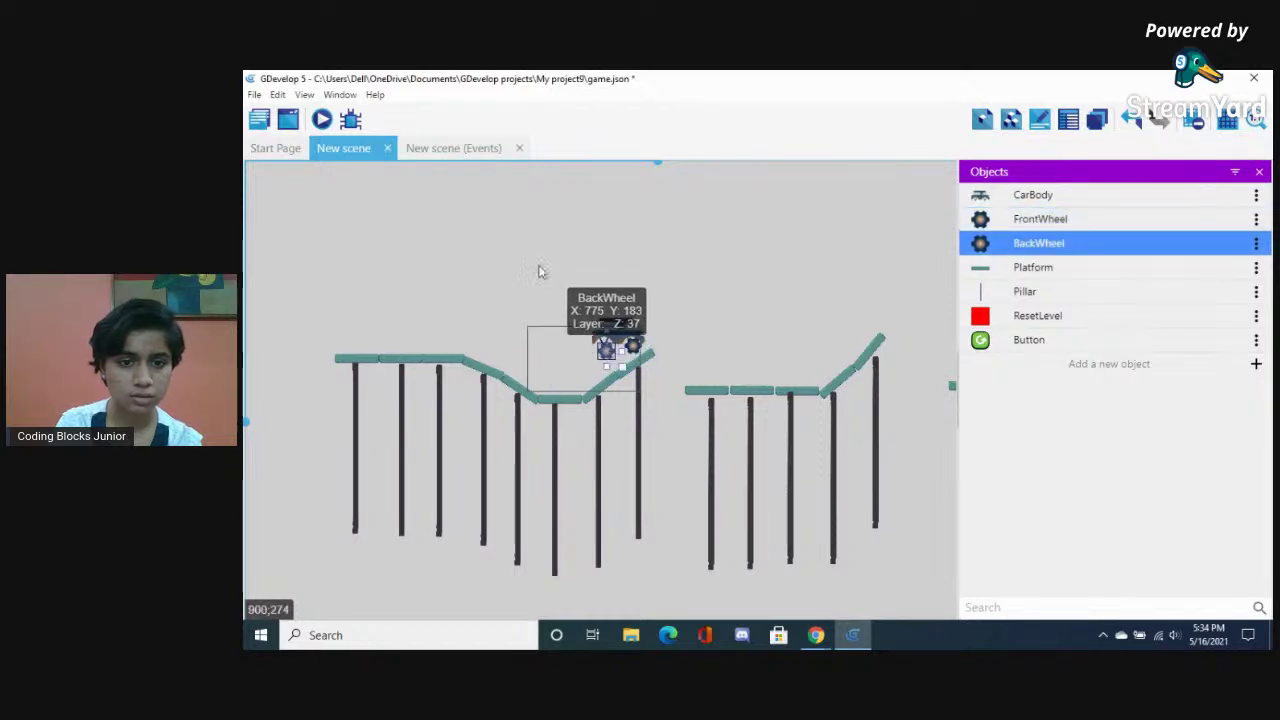
pyautogui.click(320, 120)
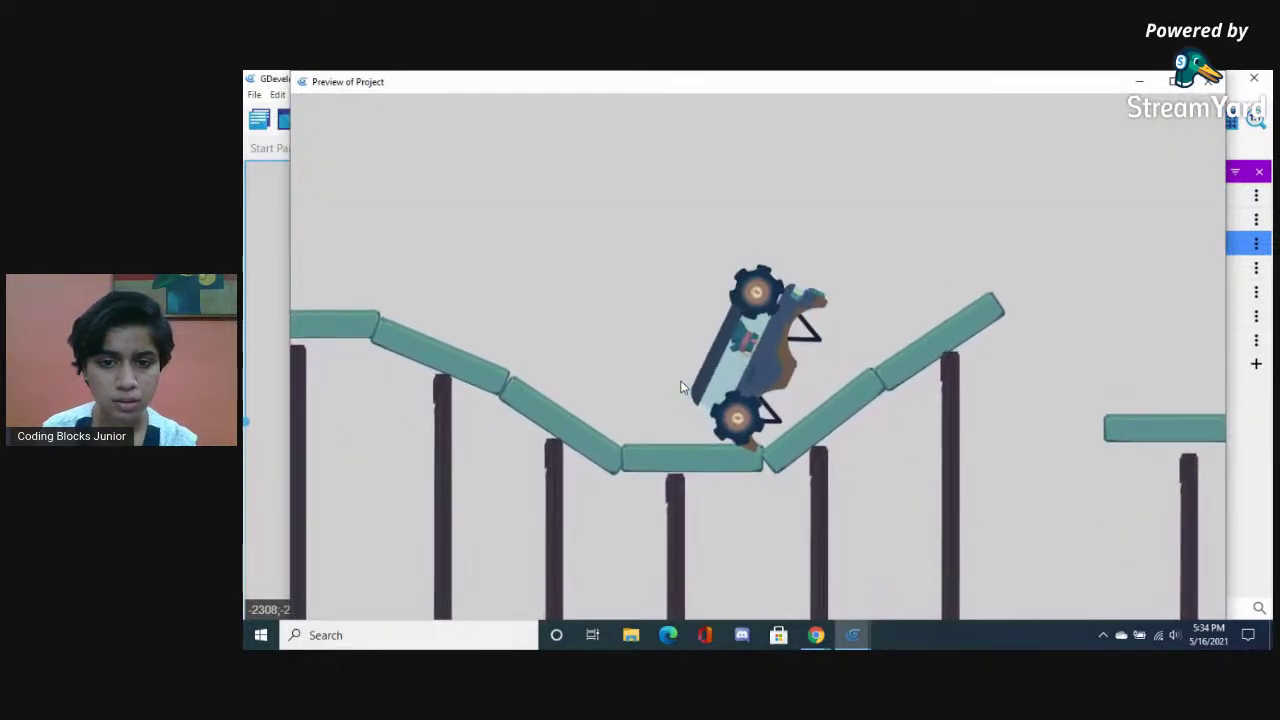
pyautogui.click(1208, 82)
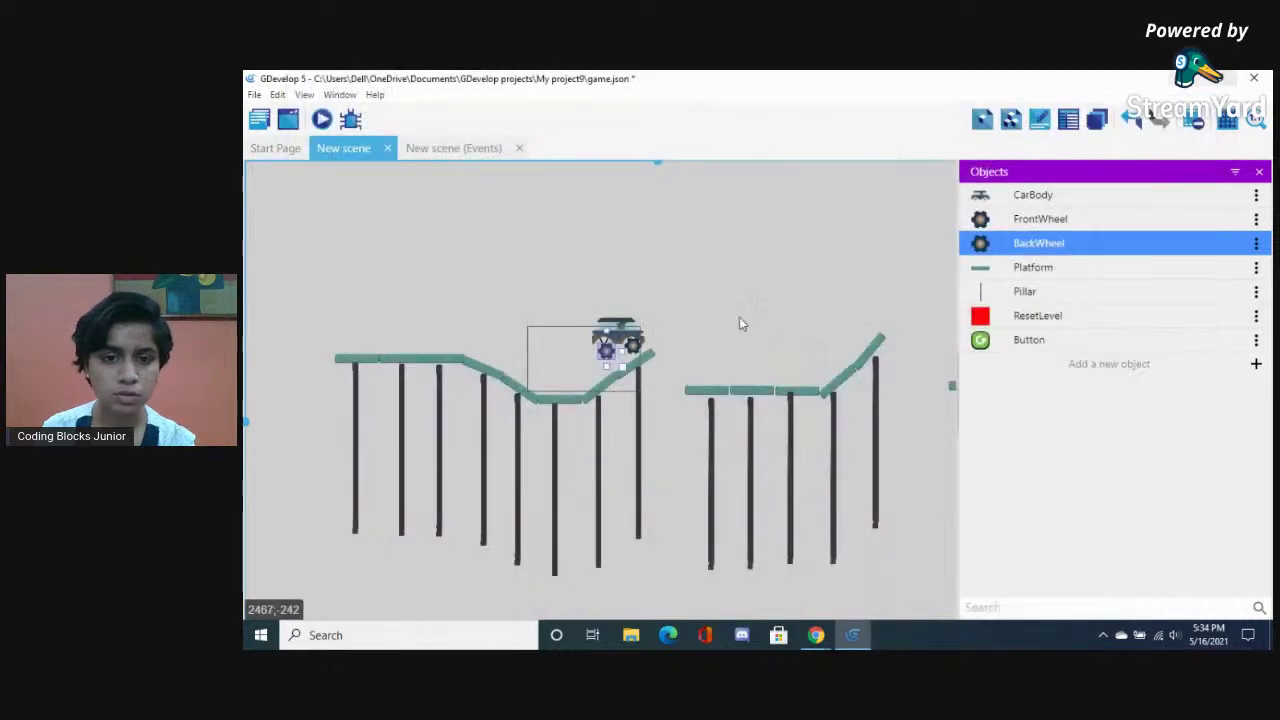
# Remove the Physics2 behavior from the FrontWheel object
pyautogui.doubleClick(1007, 226)
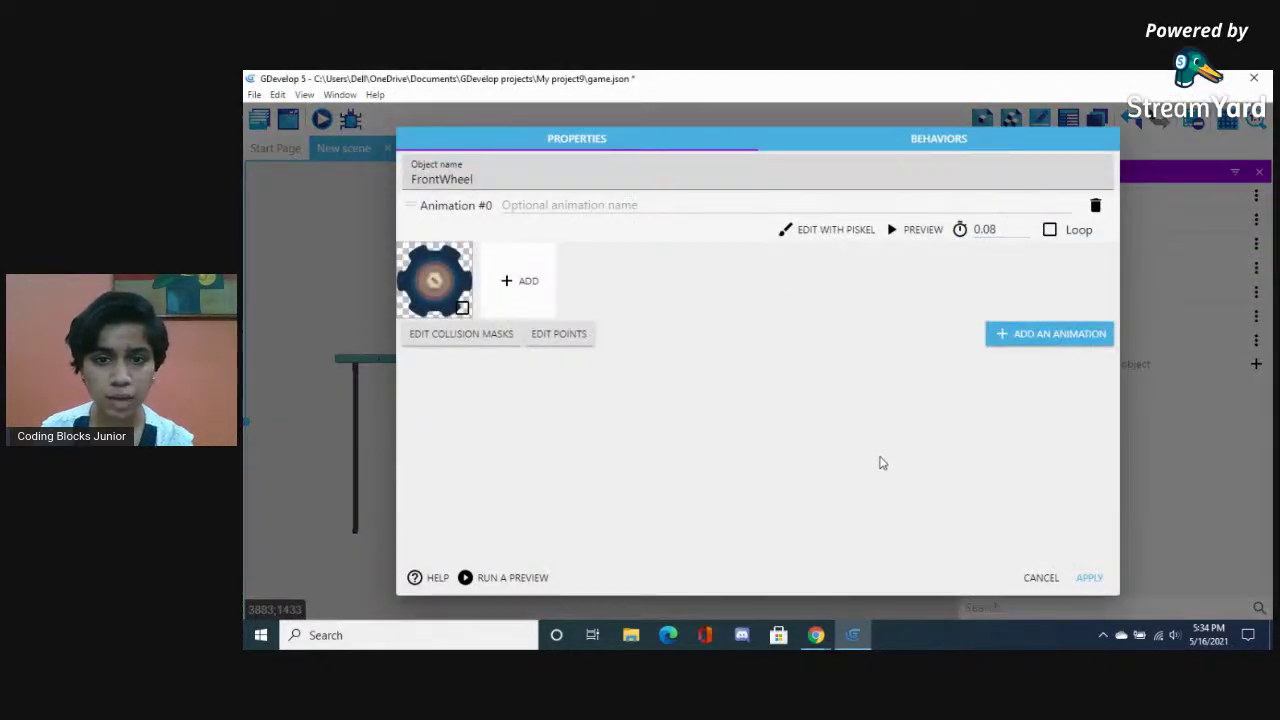
pyautogui.click(929, 137)
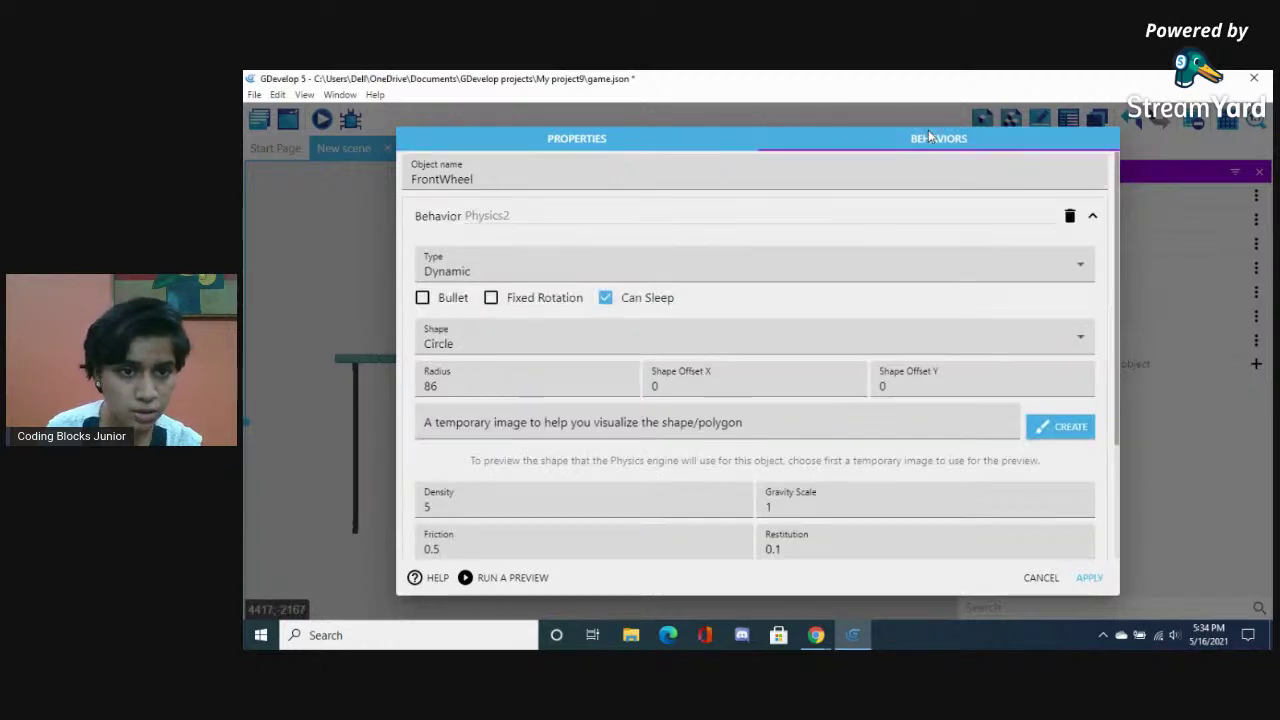
pyautogui.click(1069, 215)
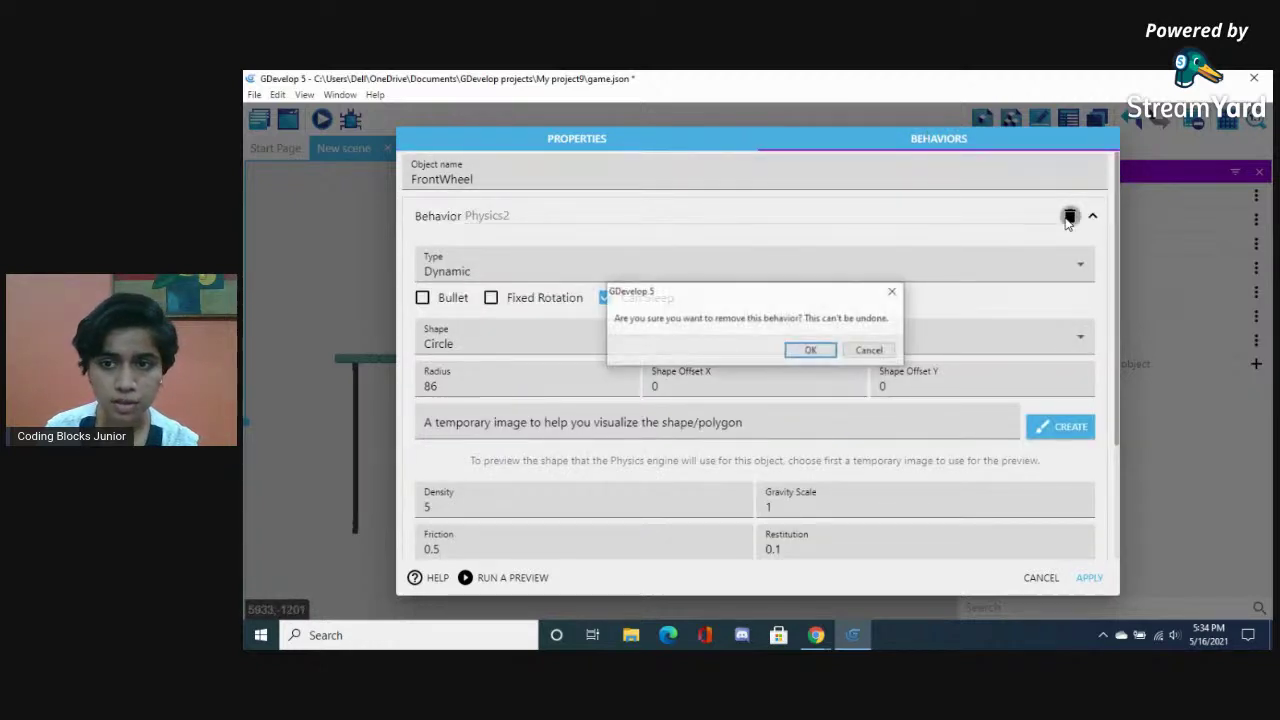
pyautogui.click(818, 352)
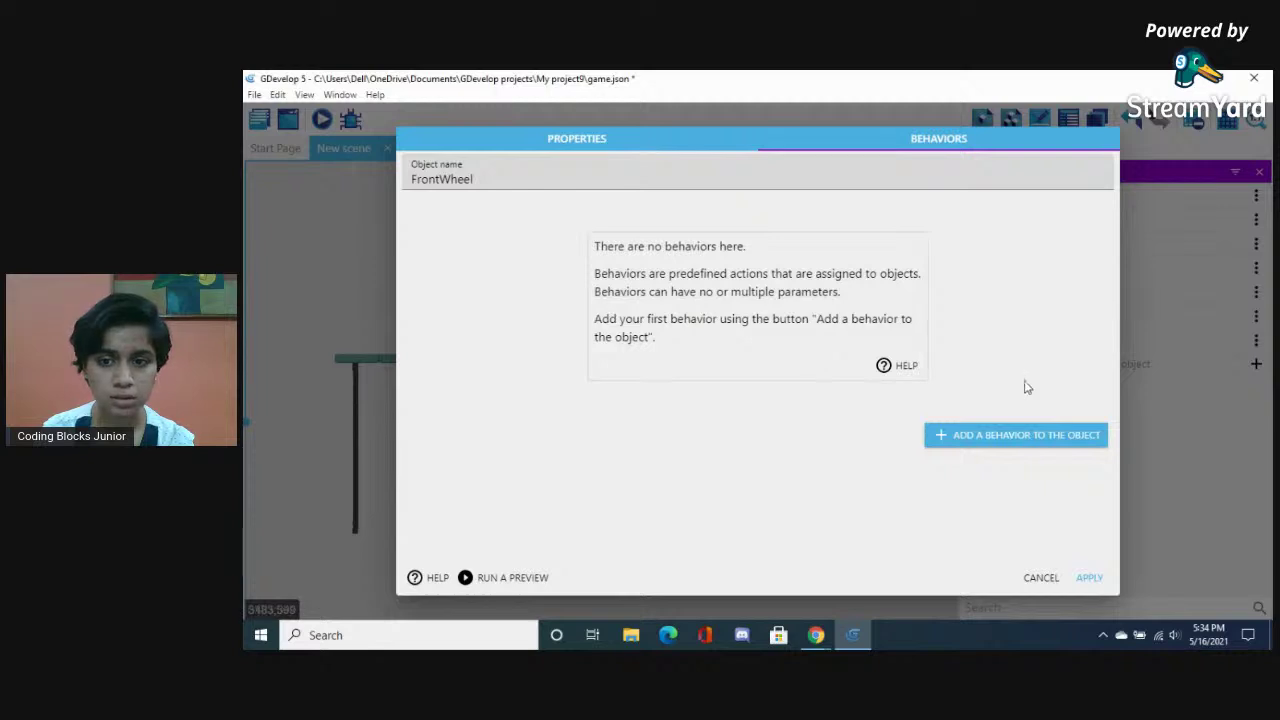
# Add a Physics Engine 2.0 behavior to the FrontWheel and set its shape to Circle
pyautogui.click(949, 444)
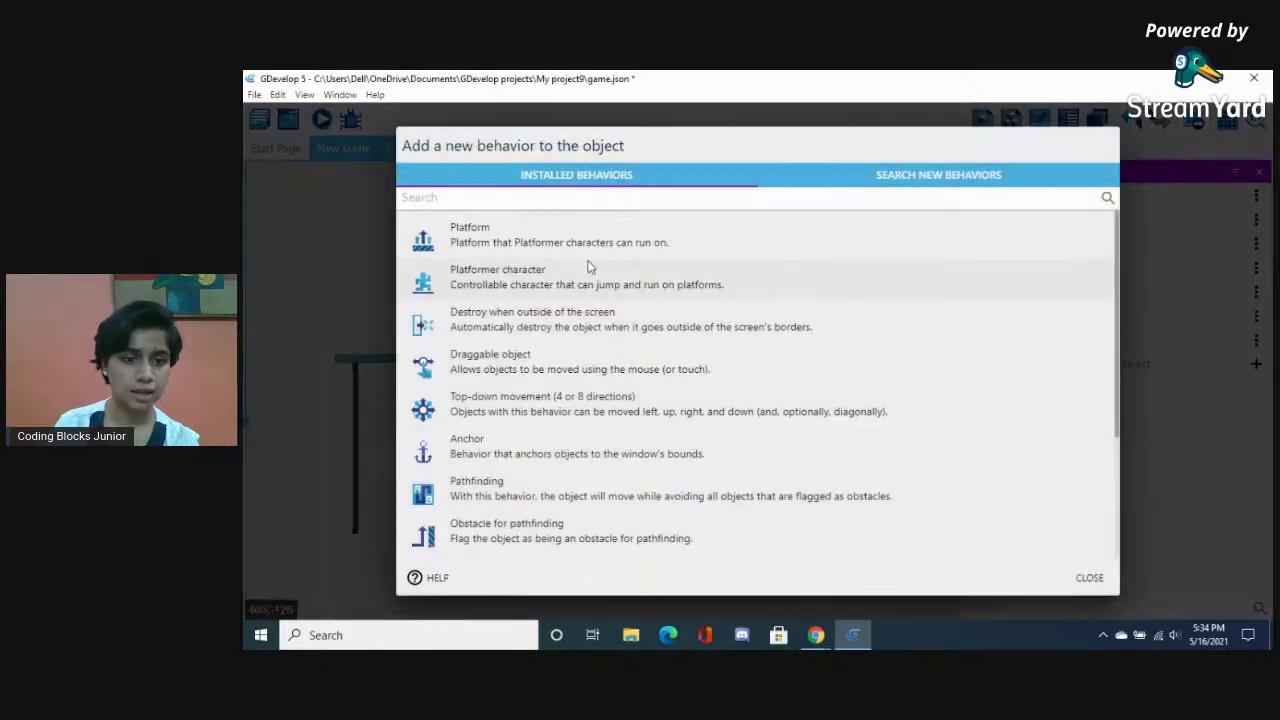
pyautogui.scroll(-2, 543, 349)
pyautogui.scroll(-2, 483, 418)
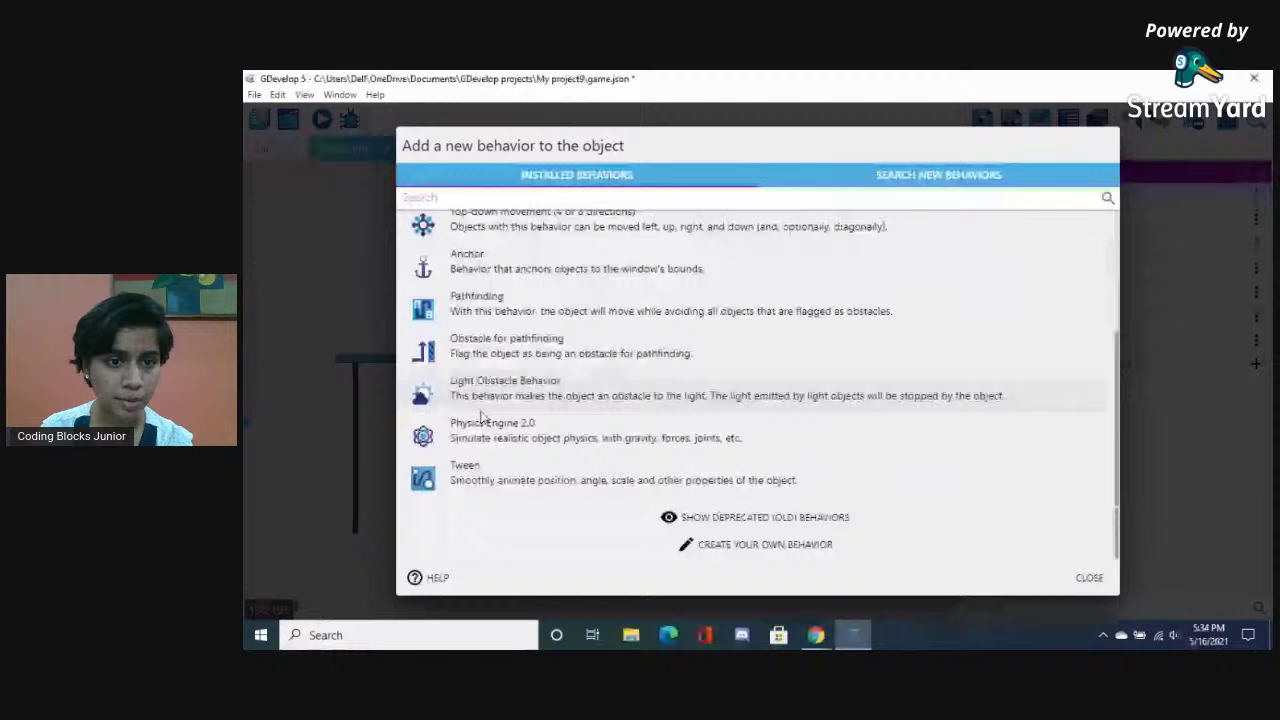
pyautogui.click(481, 425)
pyautogui.click(474, 338)
pyautogui.click(462, 380)
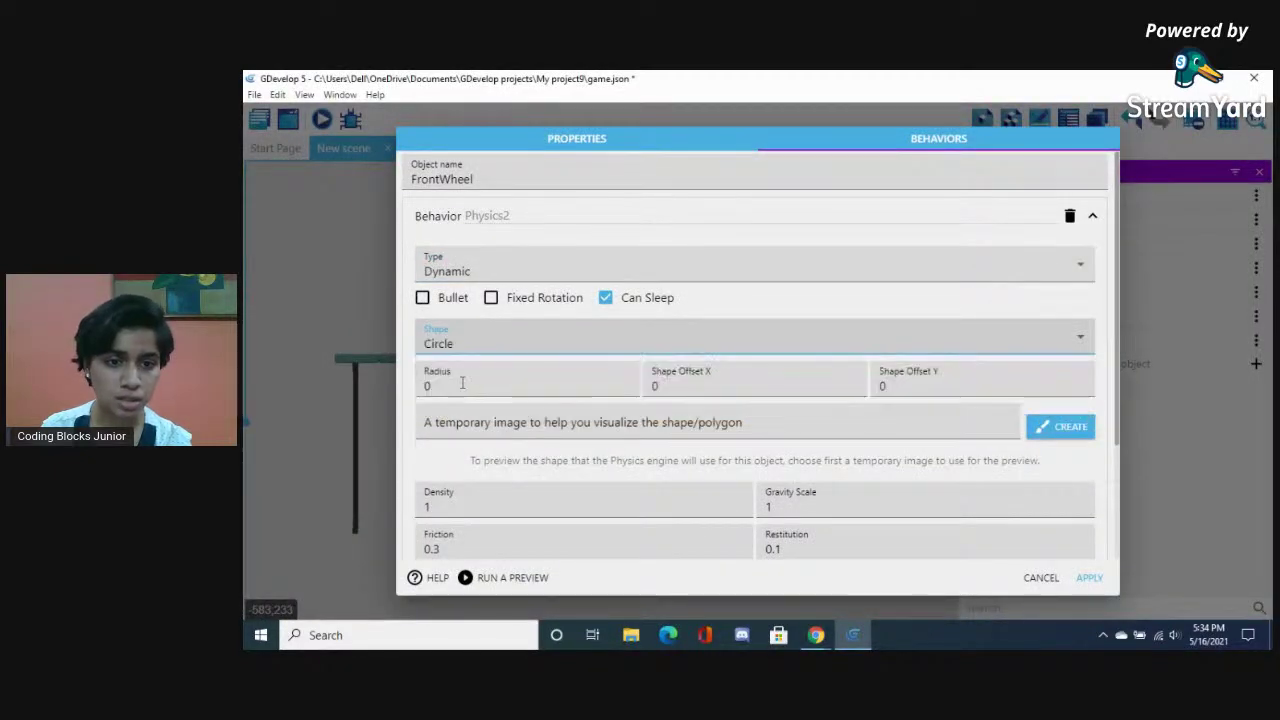
# Set the FrontWheel's physics radius to 86 and density to 5, and apply the changes
pyautogui.click(468, 382)
pyautogui.press('BackSpace')
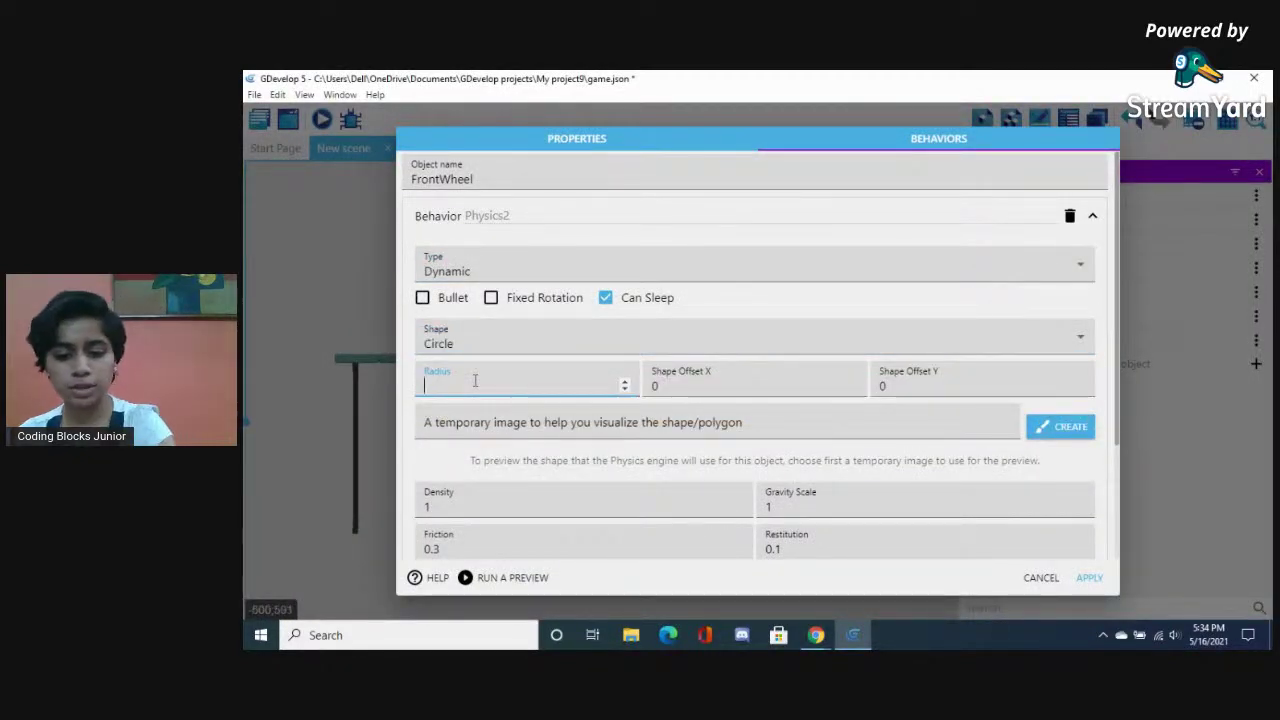
pyautogui.write('86')
pyautogui.scroll(-3, 834, 449)
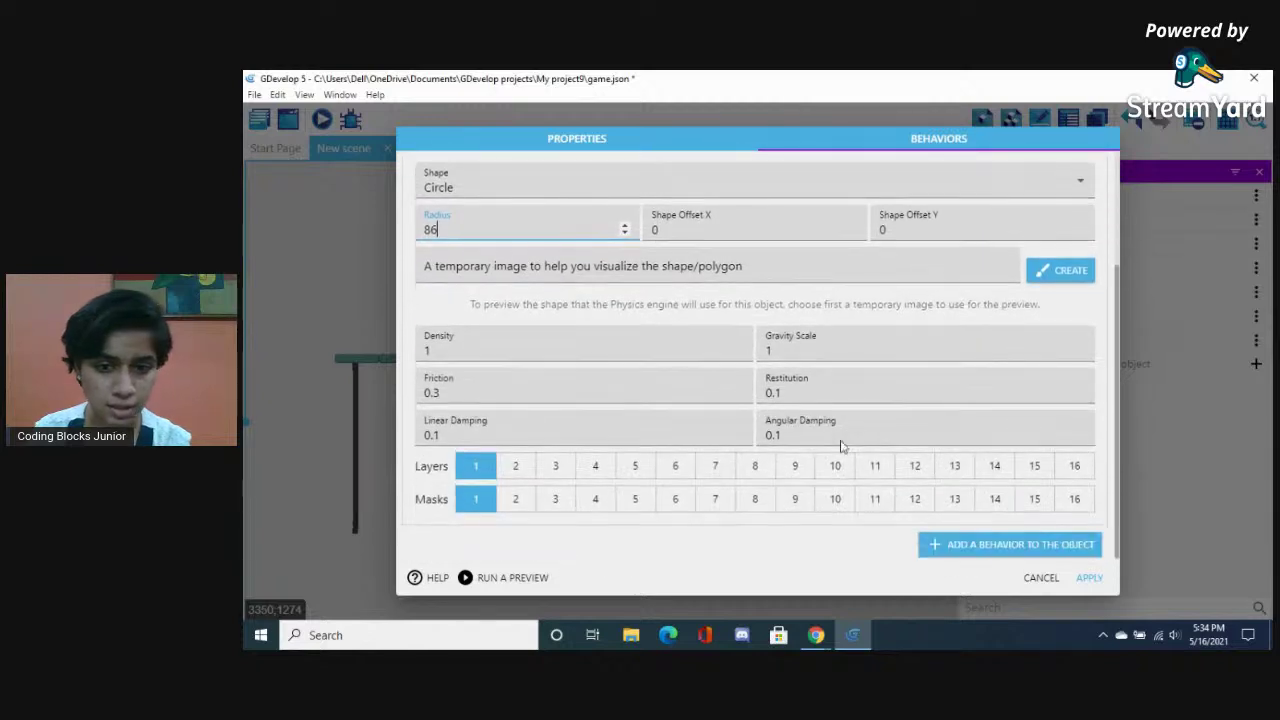
pyautogui.doubleClick(489, 357)
pyautogui.write('5')
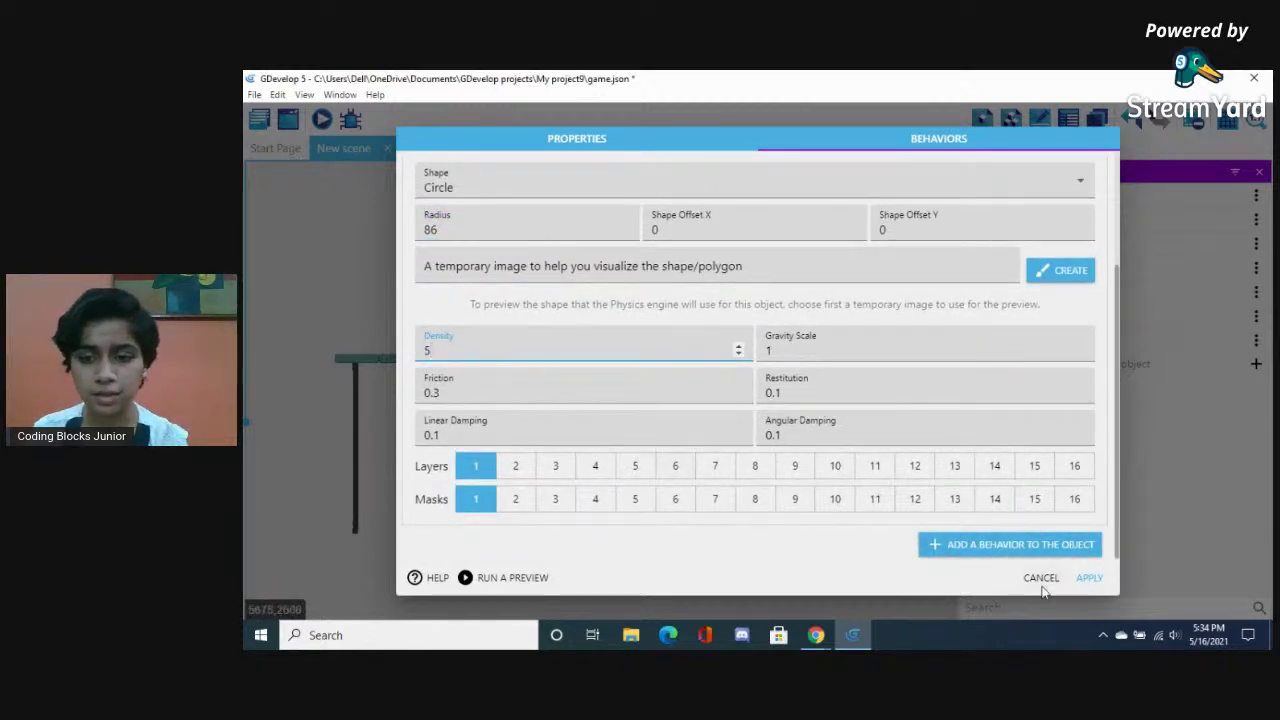
pyautogui.click(1089, 578)
# Give the BackWheel a Circle physics shape with radius 86 and density 5, and apply the changes
pyautogui.doubleClick(1048, 244)
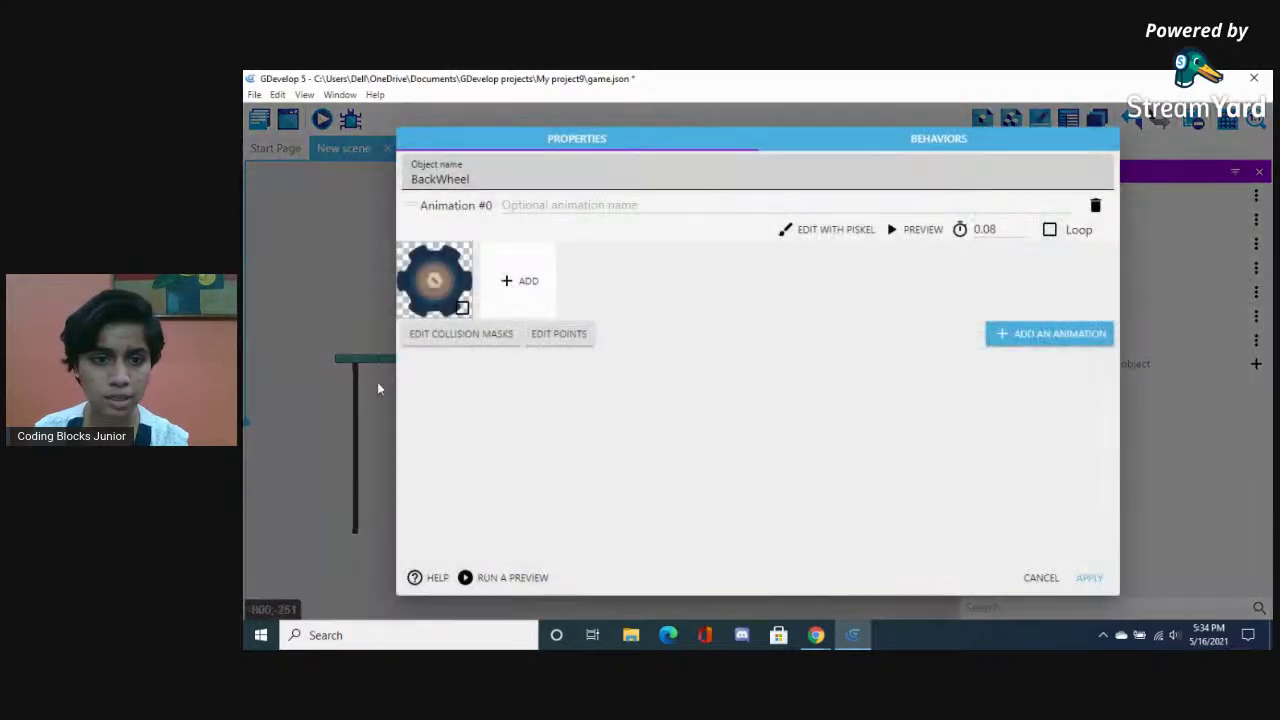
pyautogui.click(548, 334)
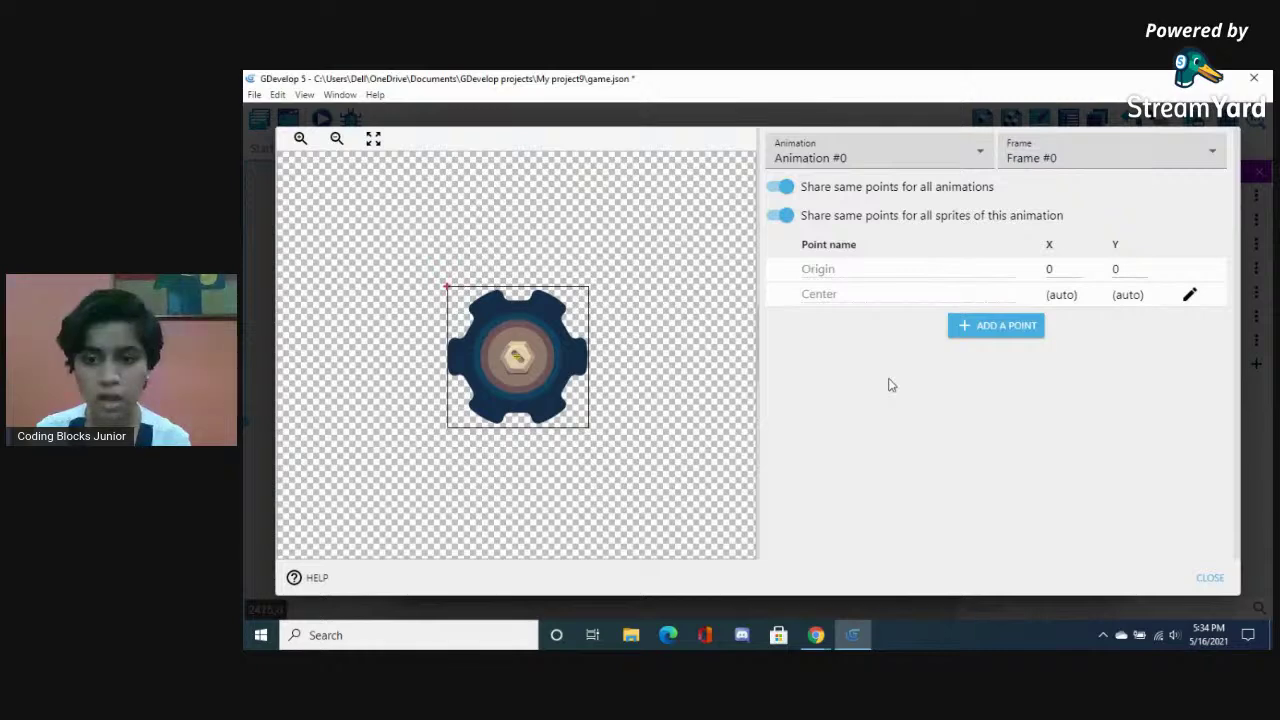
pyautogui.click(1210, 578)
pyautogui.click(940, 139)
pyautogui.click(1016, 436)
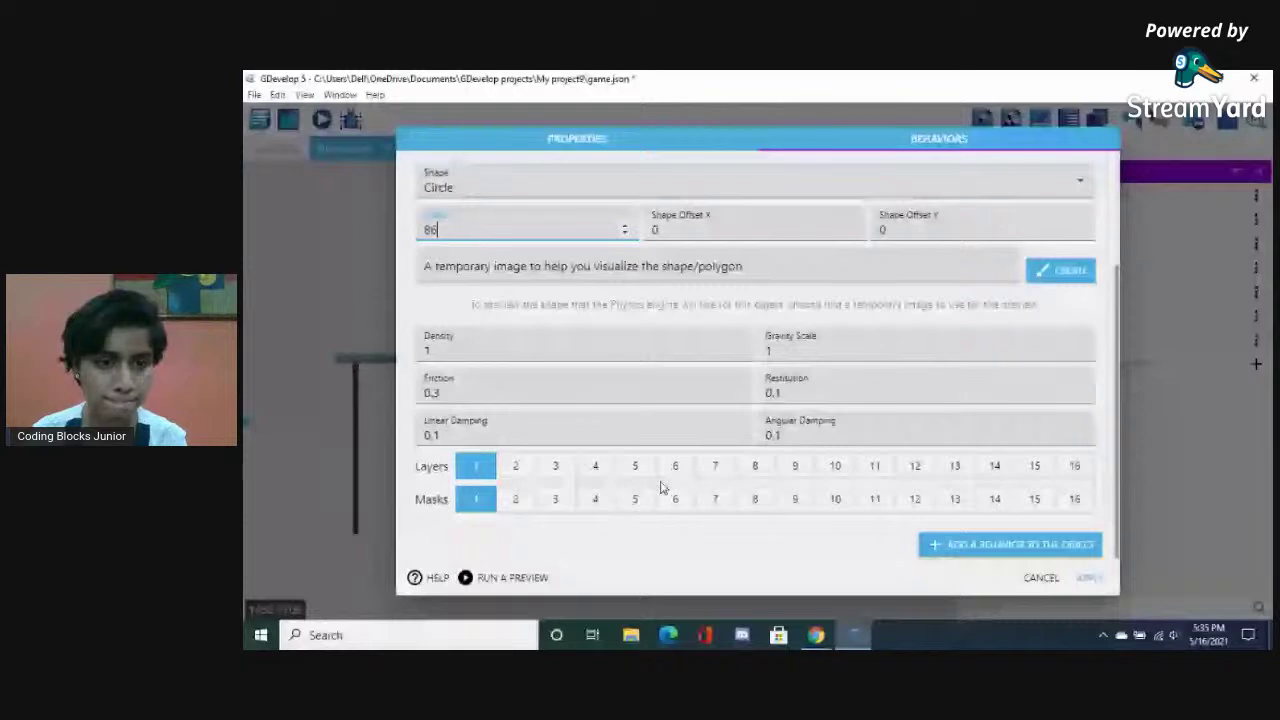
pyautogui.click(441, 345)
pyautogui.press('BackSpace')
pyautogui.write('5')
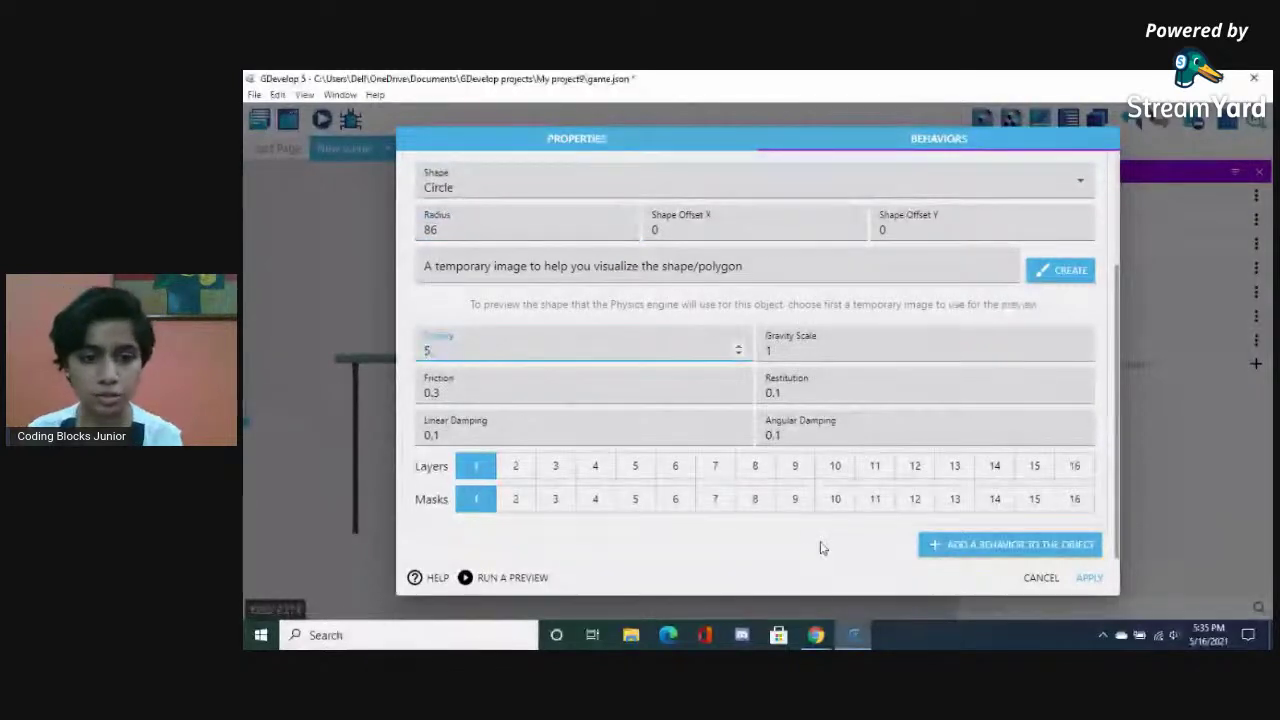
pyautogui.click(1084, 578)
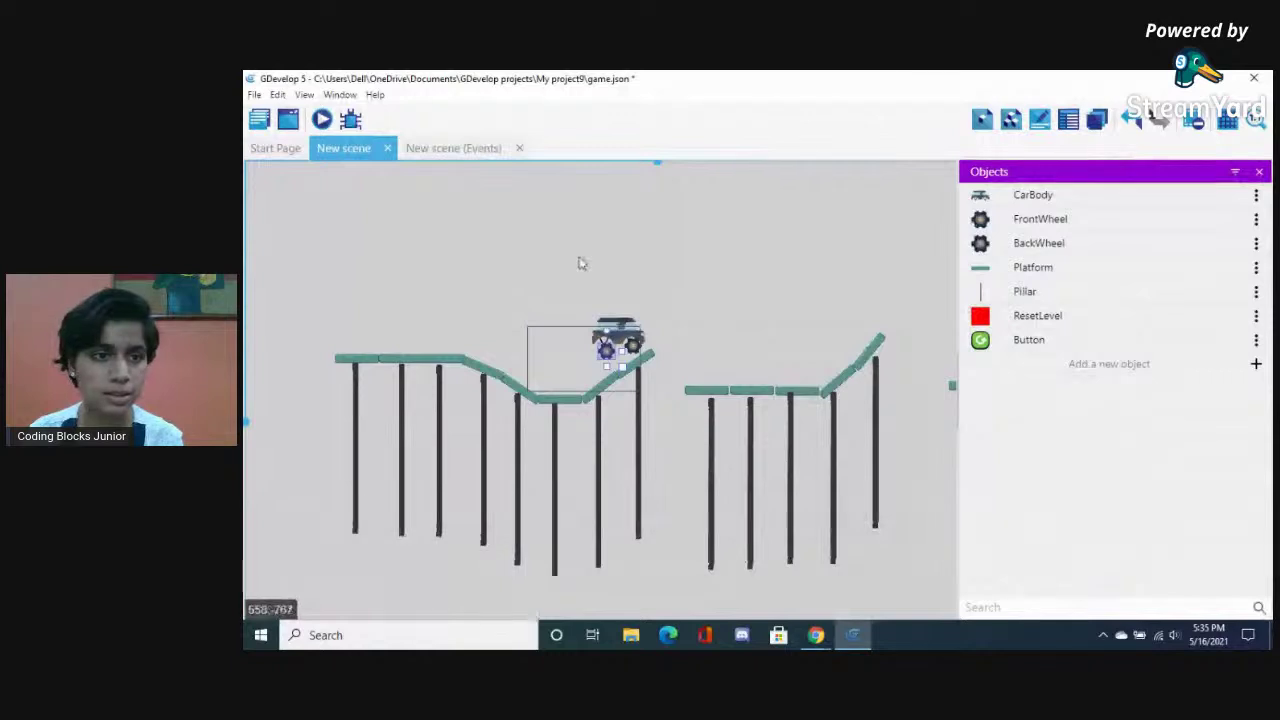
# Review the anchor expressions in the scene-start action that adds the wheel joint between FrontWheel and CarBody
pyautogui.click(441, 148)
pyautogui.moveTo(659, 205); pyautogui.dragTo(665, 170)
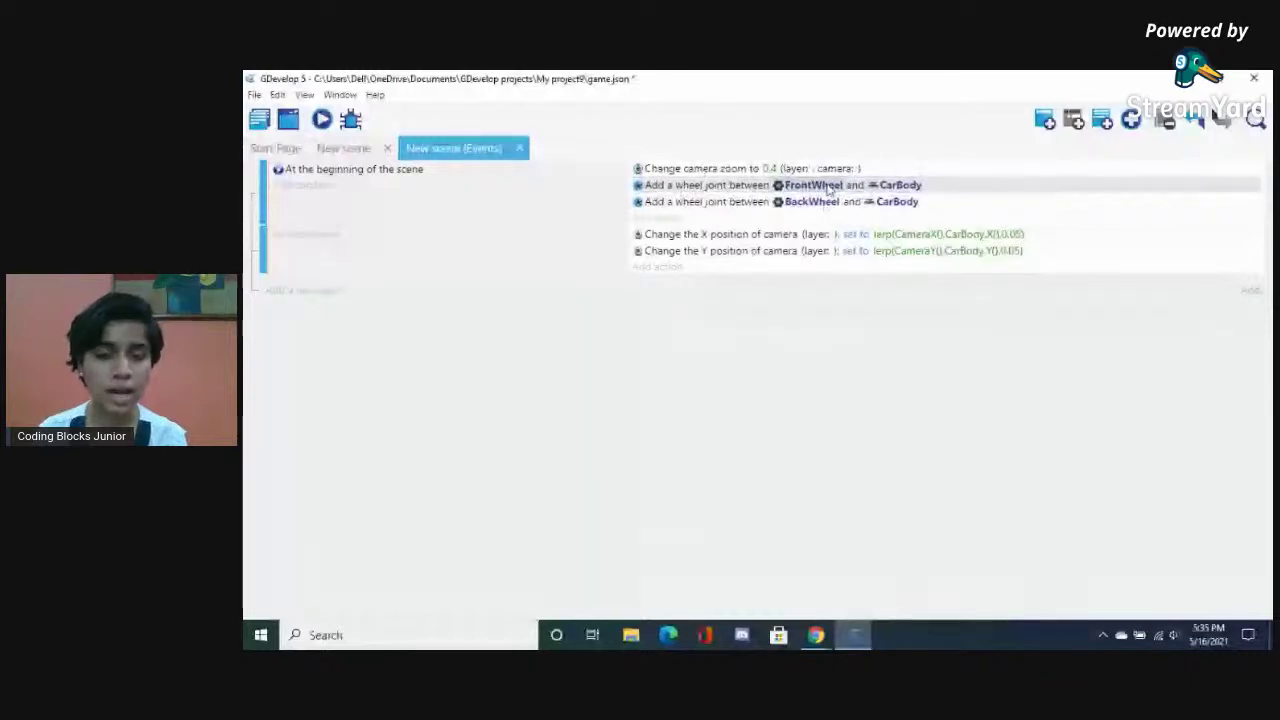
pyautogui.doubleClick(694, 187)
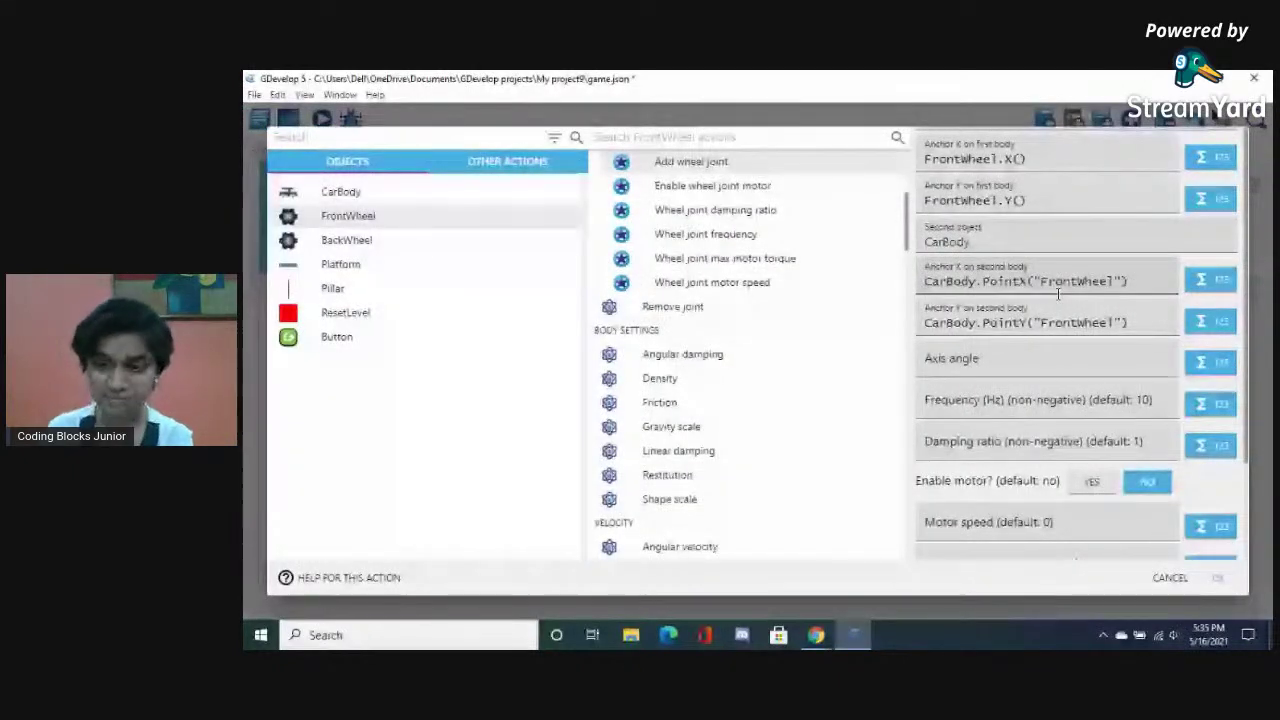
pyautogui.click(1138, 327)
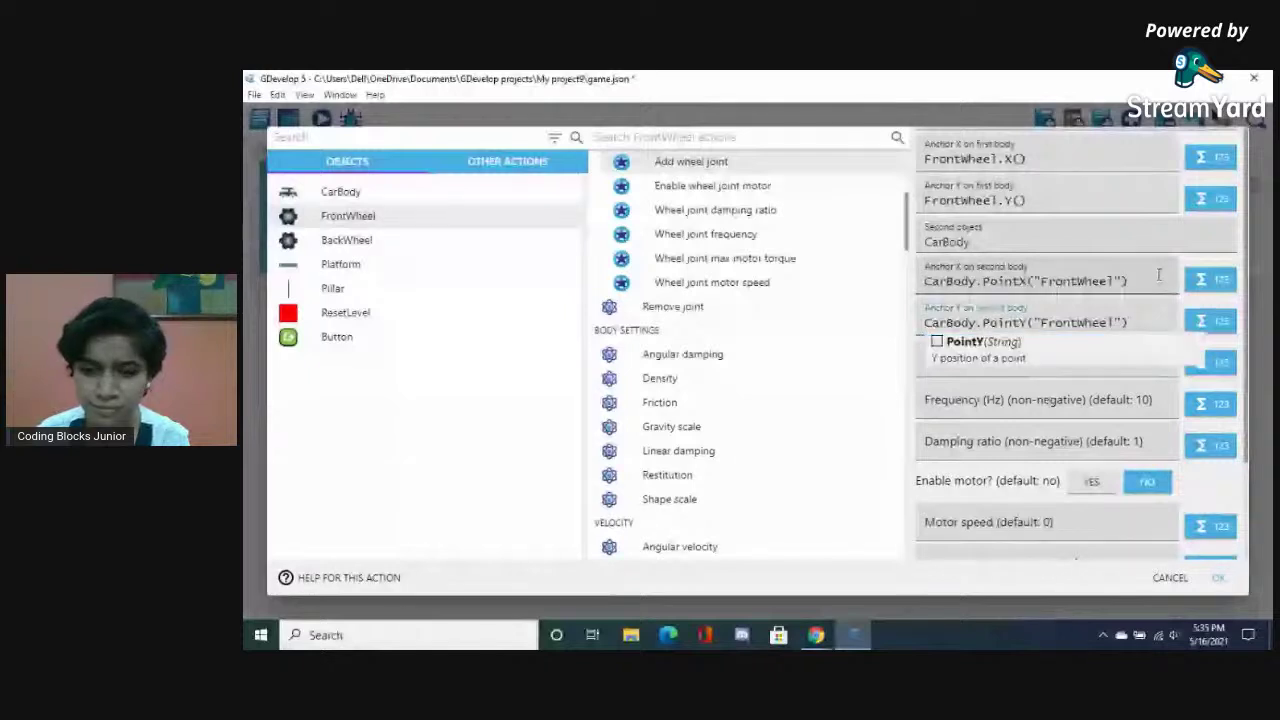
pyautogui.click(1131, 281)
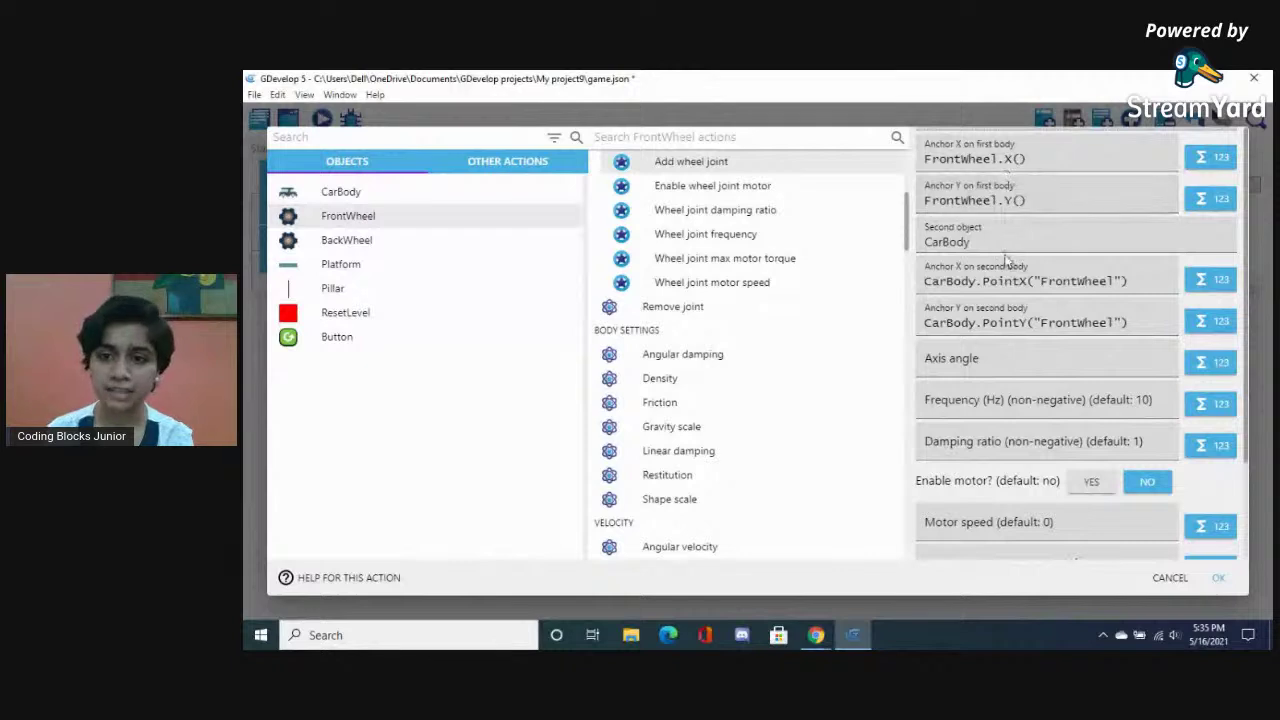
pyautogui.click(1218, 580)
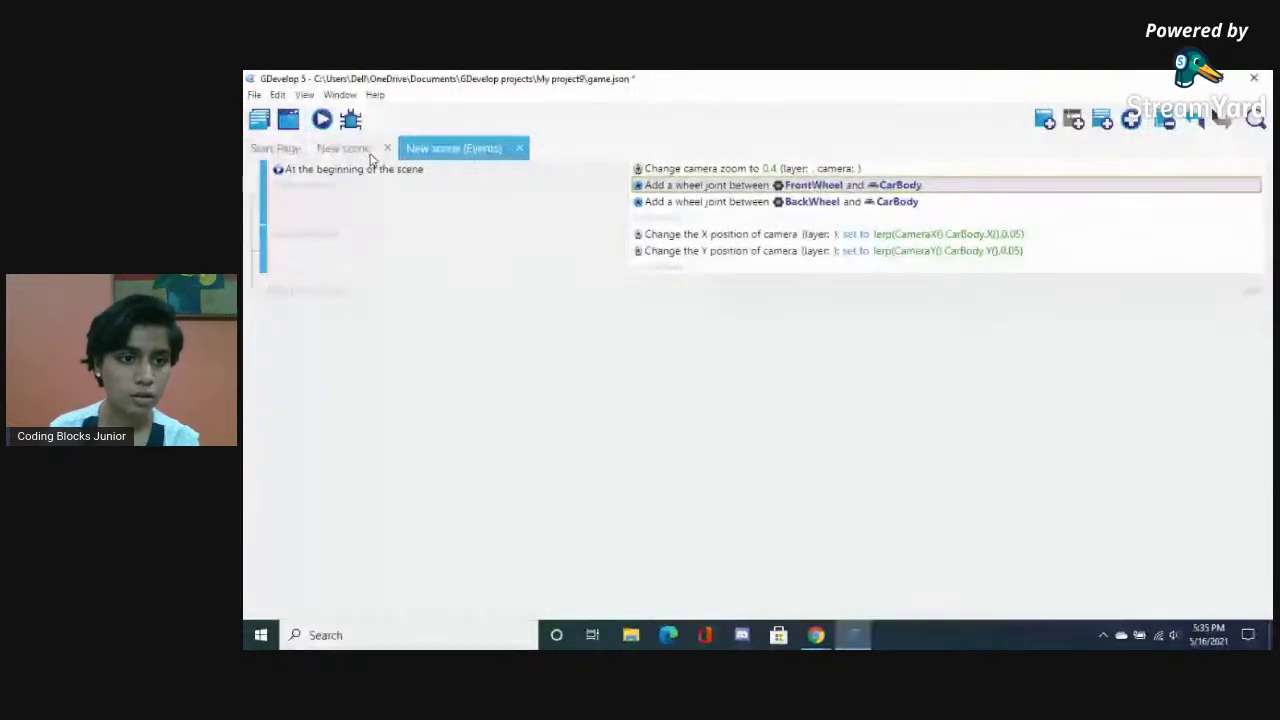
# Set the FrontWheel sprite's Center point to X 0 and Y 0
pyautogui.click(343, 148)
pyautogui.doubleClick(625, 346)
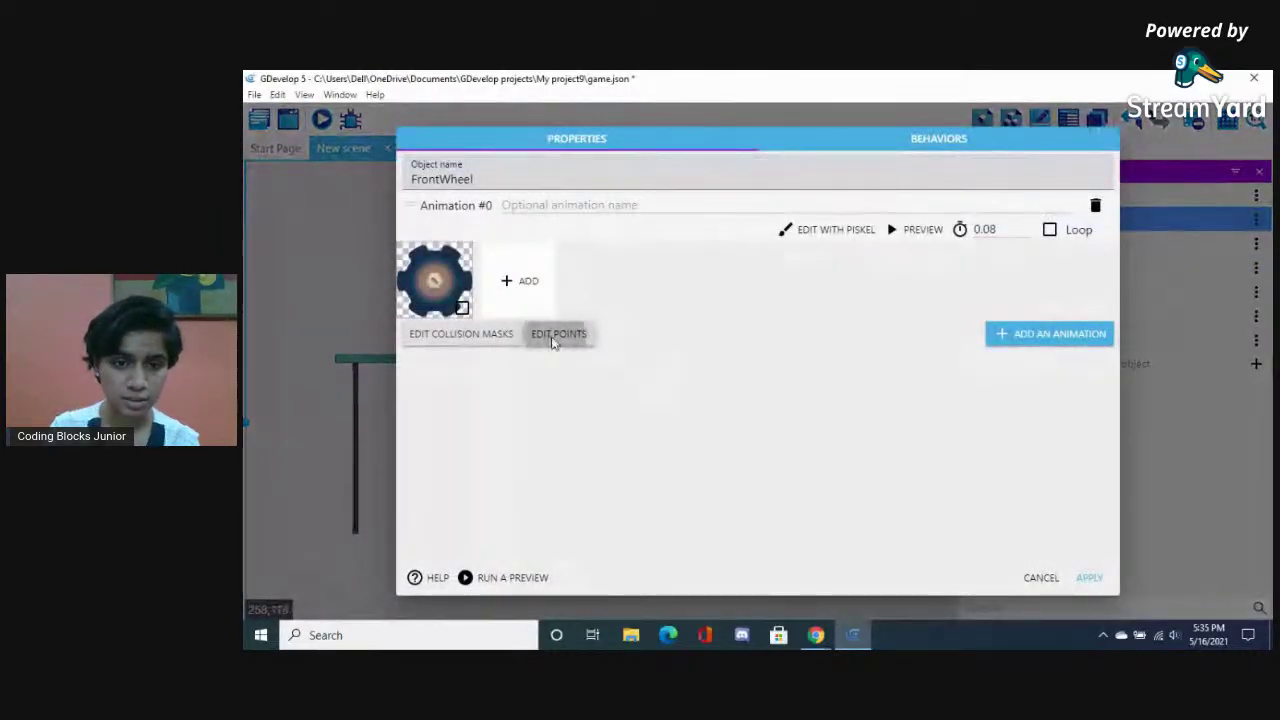
pyautogui.click(556, 336)
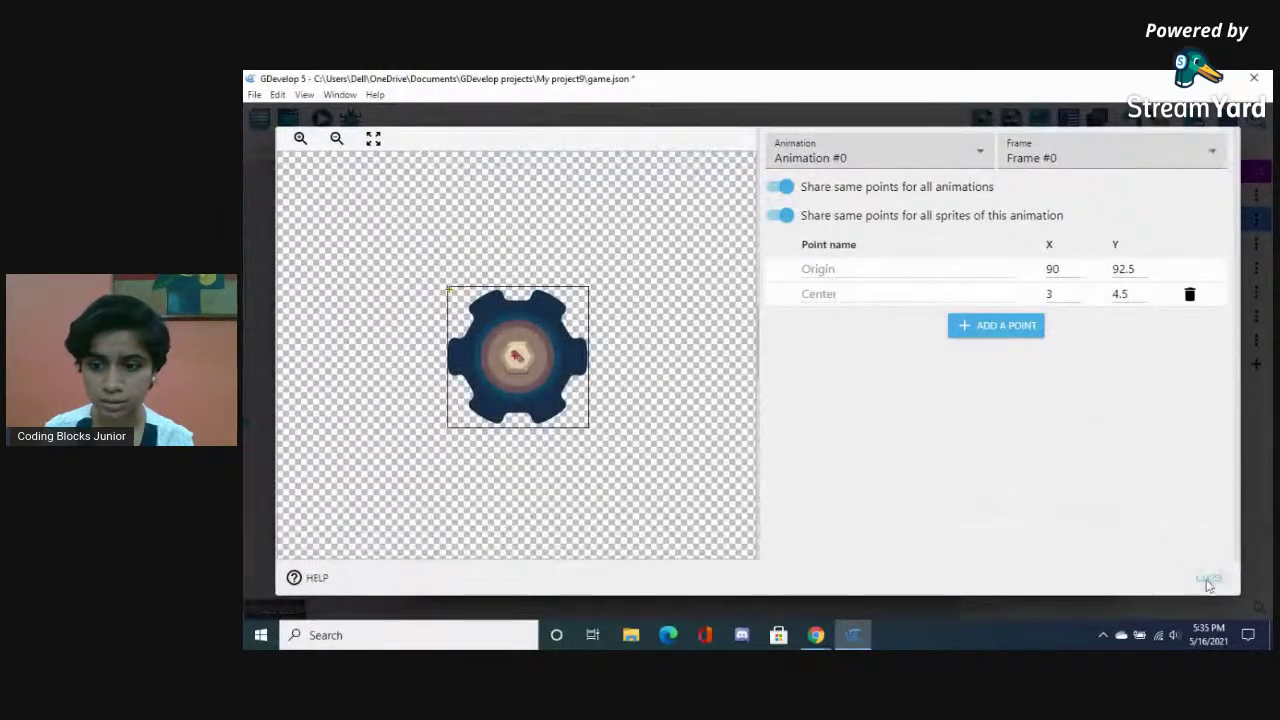
pyautogui.doubleClick(1130, 294)
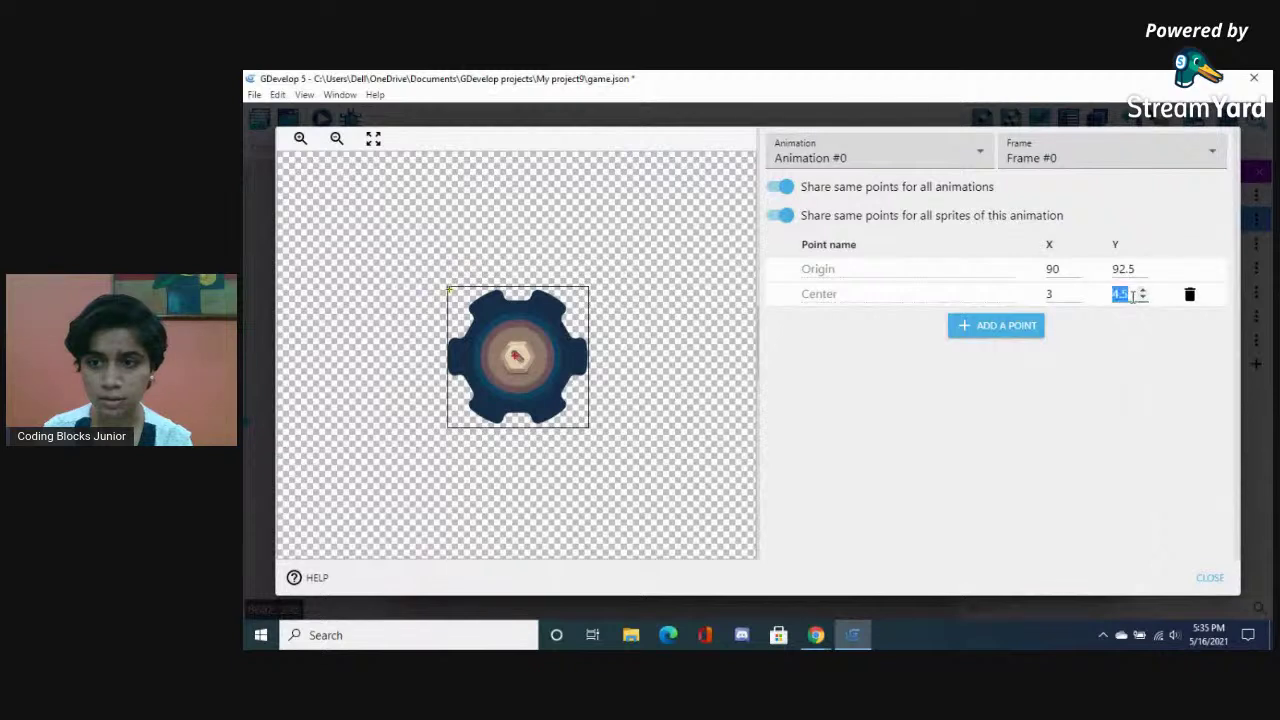
pyautogui.doubleClick(1068, 294)
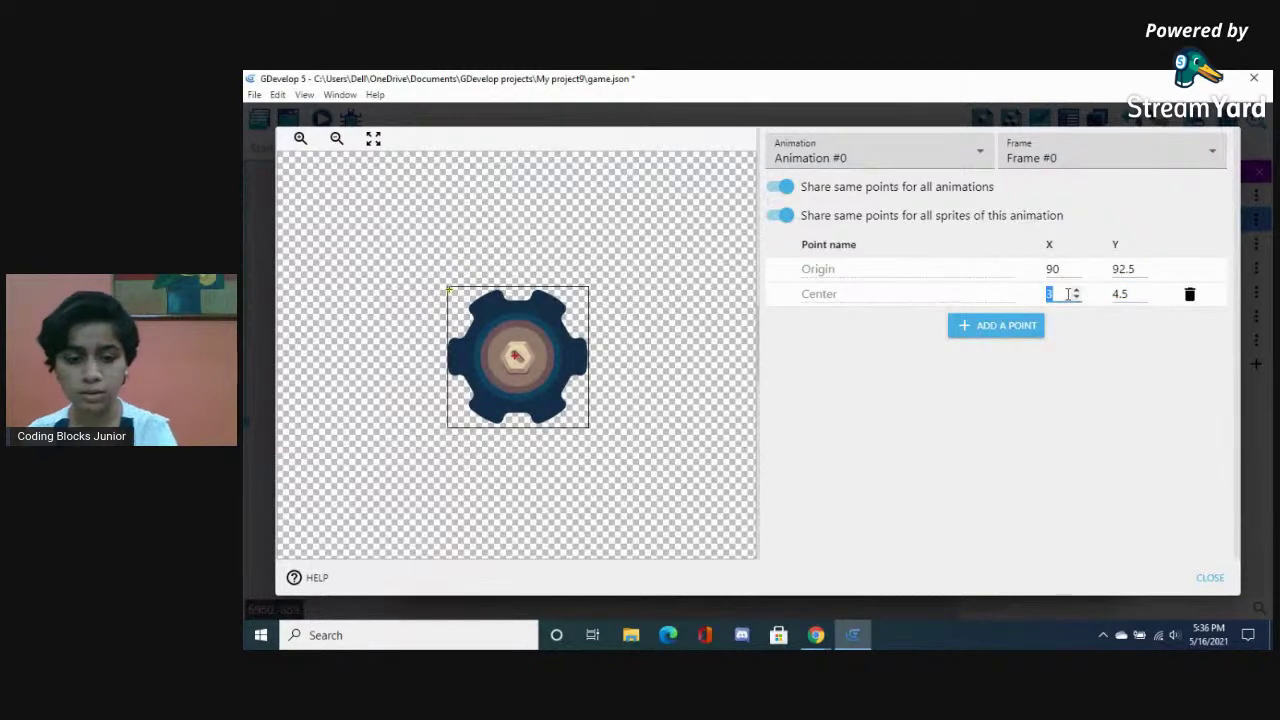
pyautogui.write('0')
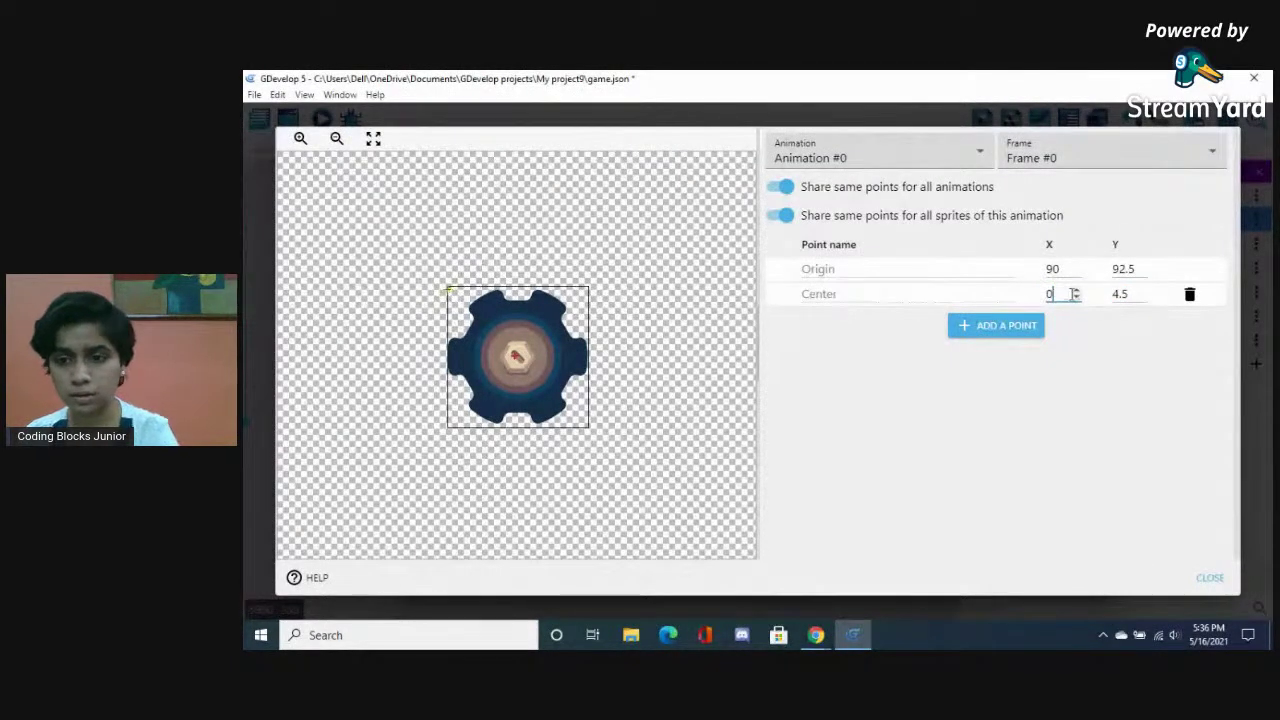
pyautogui.doubleClick(1122, 294)
pyautogui.write('0')
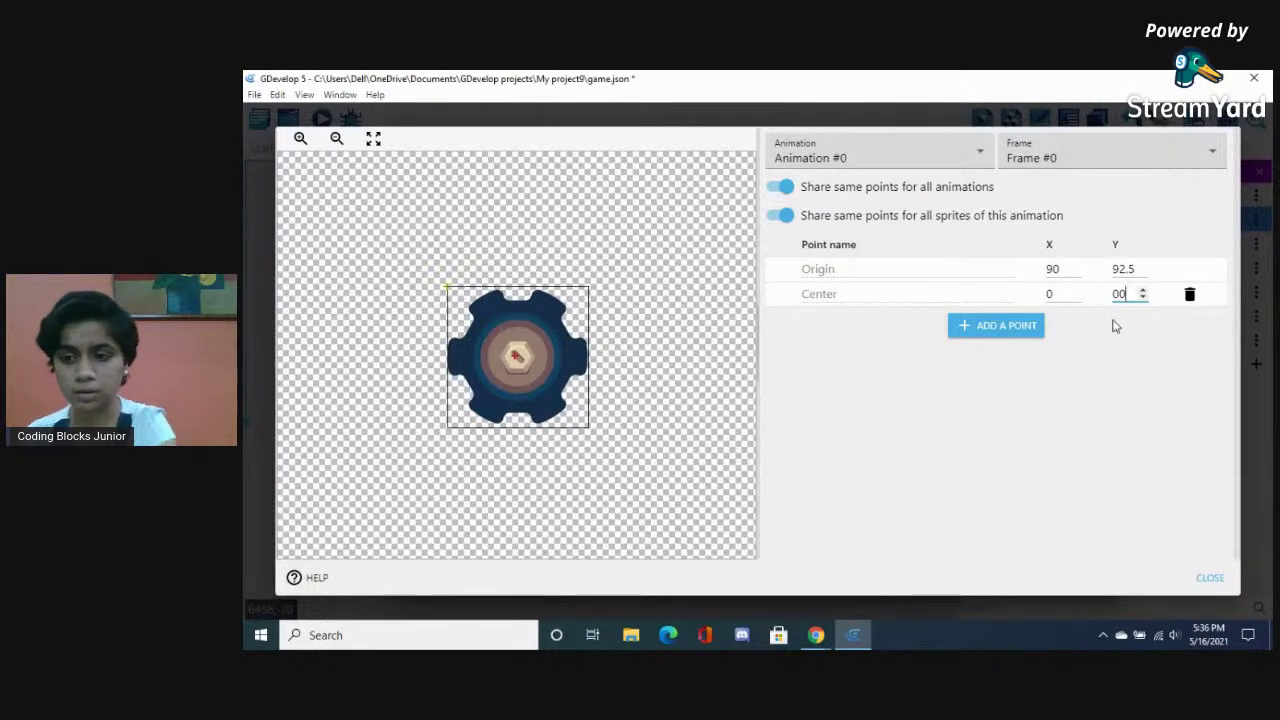
pyautogui.click(1158, 421)
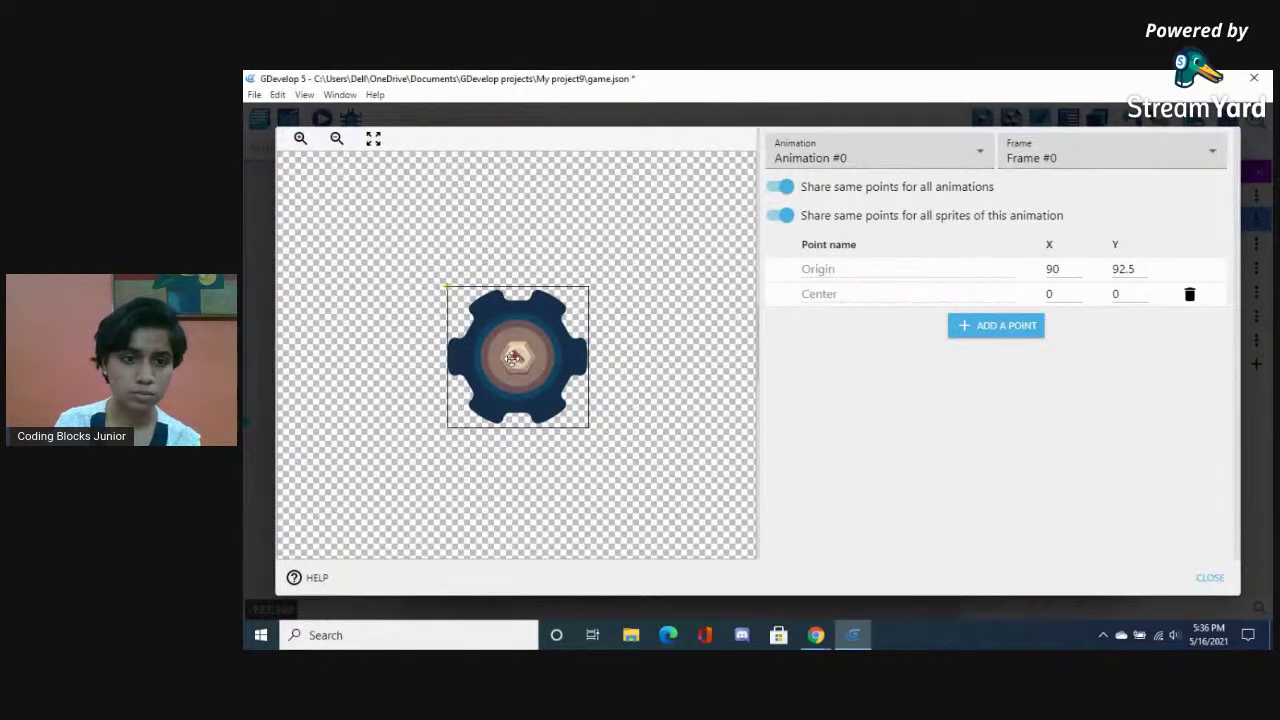
# Move the FrontWheel's Origin to about (91, 95.5) and Center to about (92, 95.5) on the hub, and apply the changes
pyautogui.moveTo(513, 357); pyautogui.dragTo(515, 360)
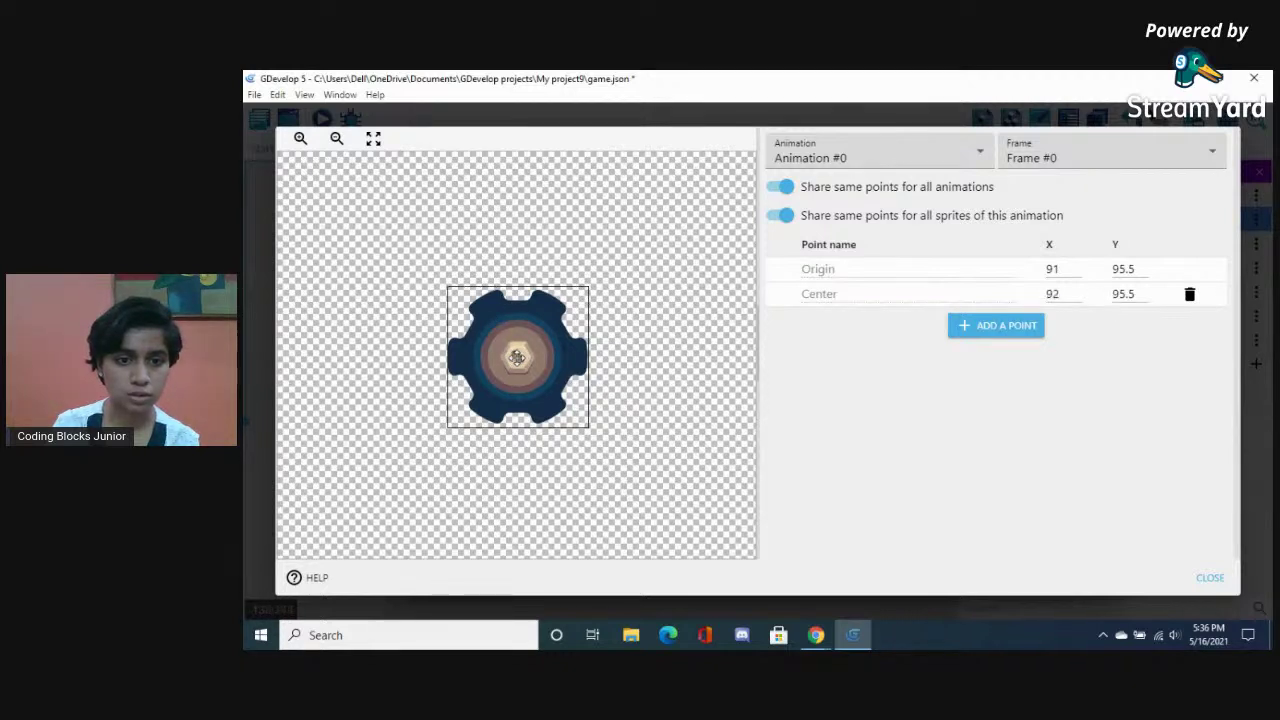
pyautogui.click(1216, 579)
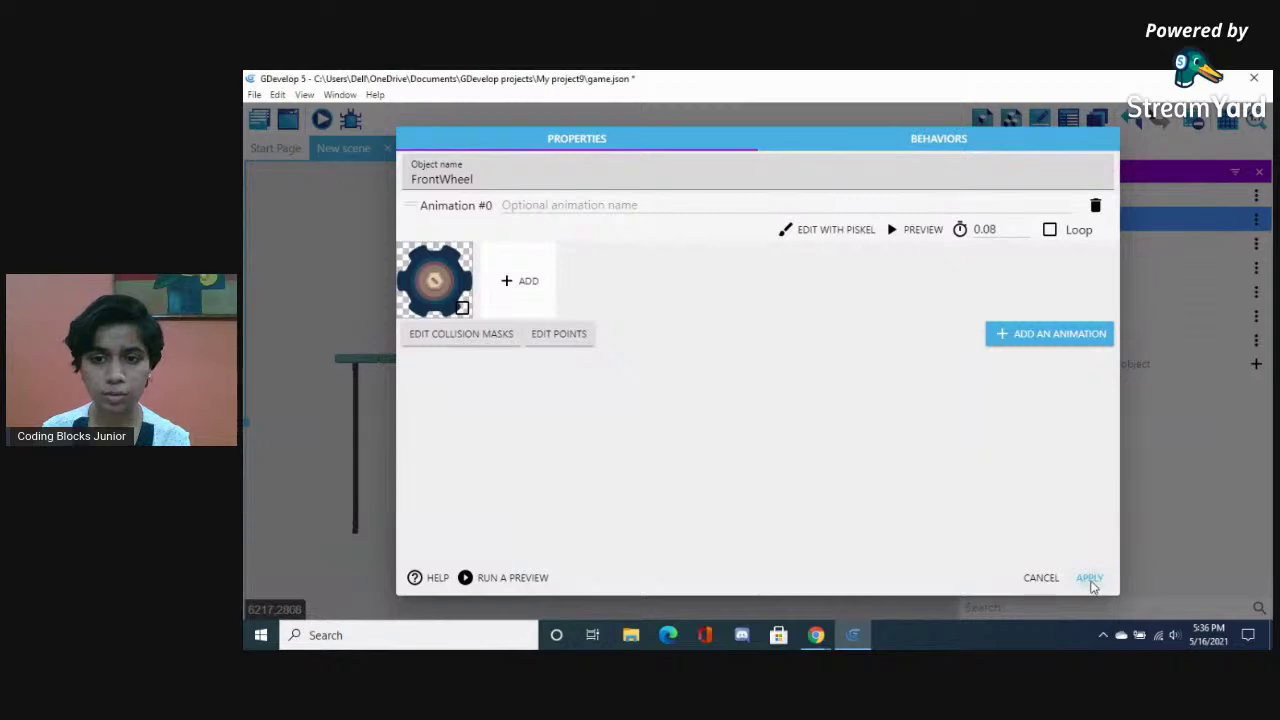
pyautogui.click(1090, 580)
# Move the BackWheel's Origin point to the middle of the hub, about (93, 93.5), and apply the changes
pyautogui.doubleClick(1037, 245)
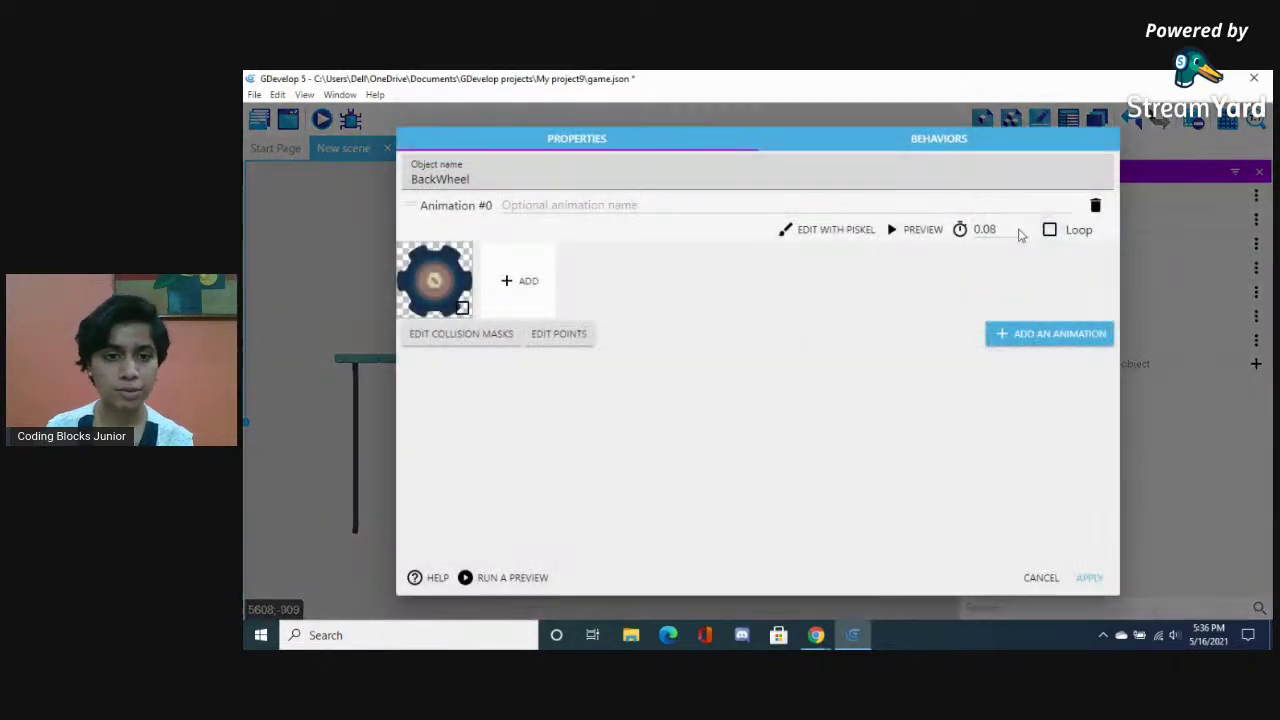
pyautogui.click(538, 334)
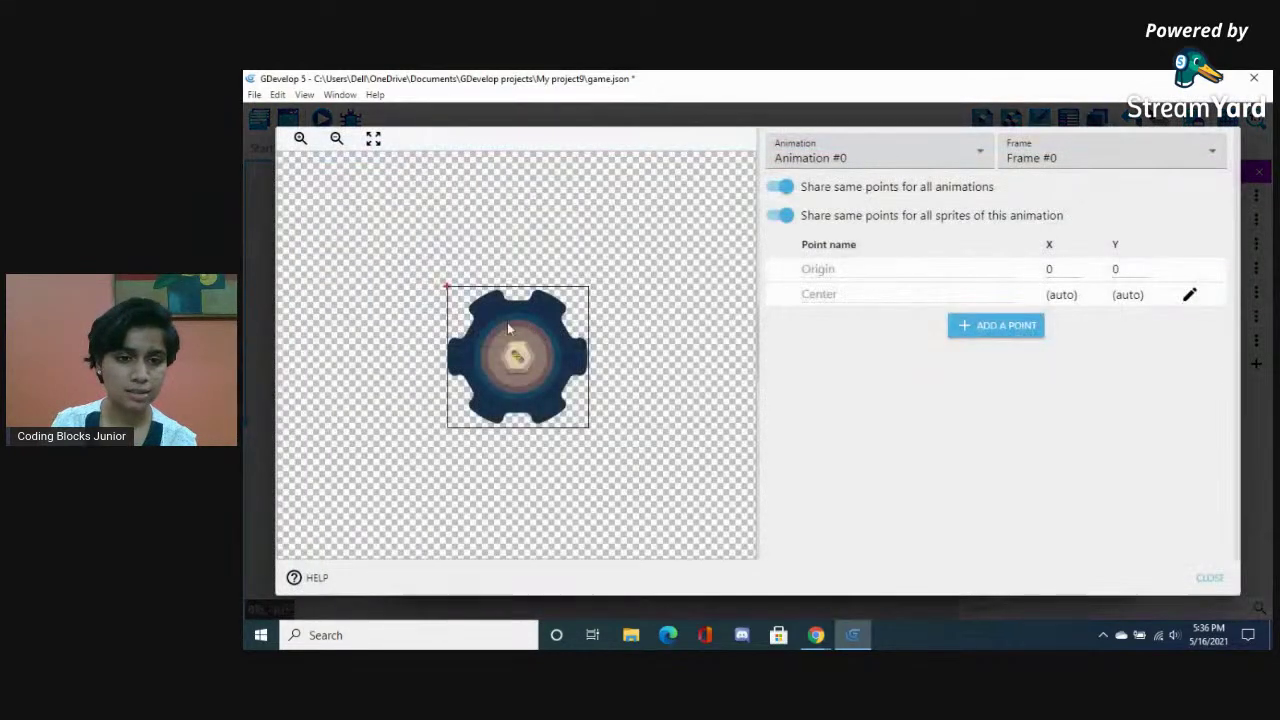
pyautogui.moveTo(444, 285); pyautogui.dragTo(517, 358)
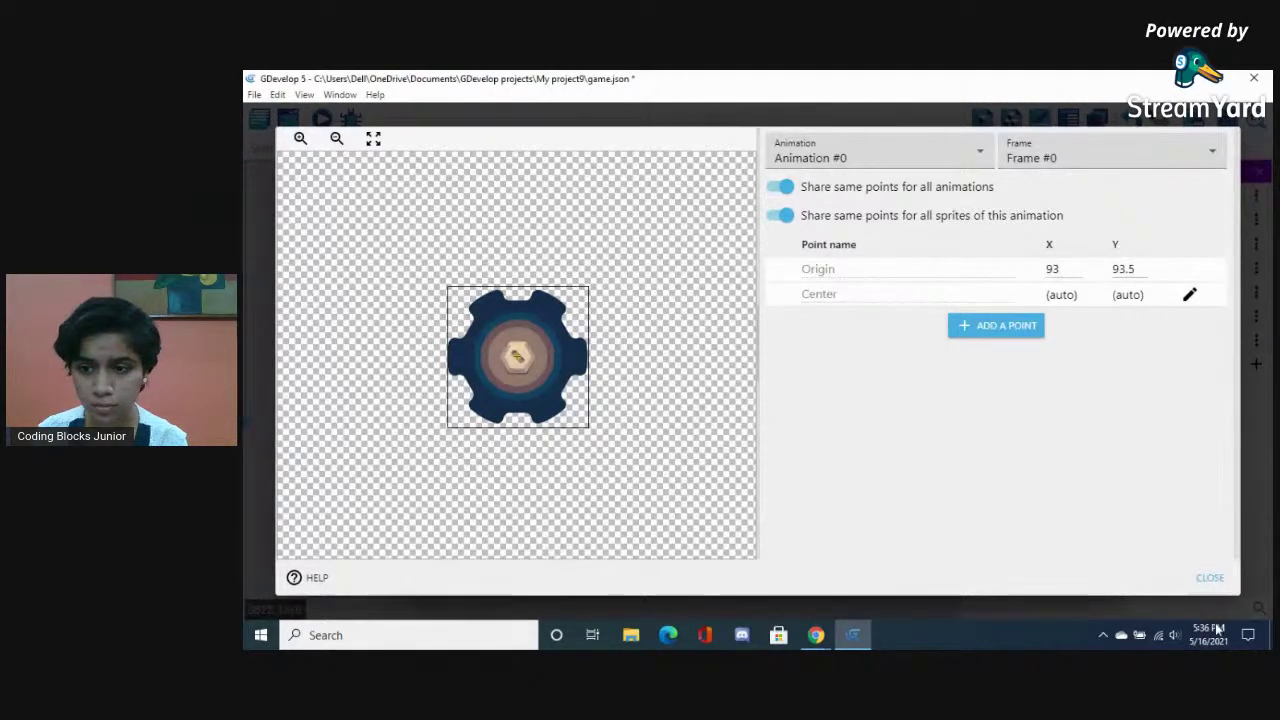
pyautogui.click(1208, 578)
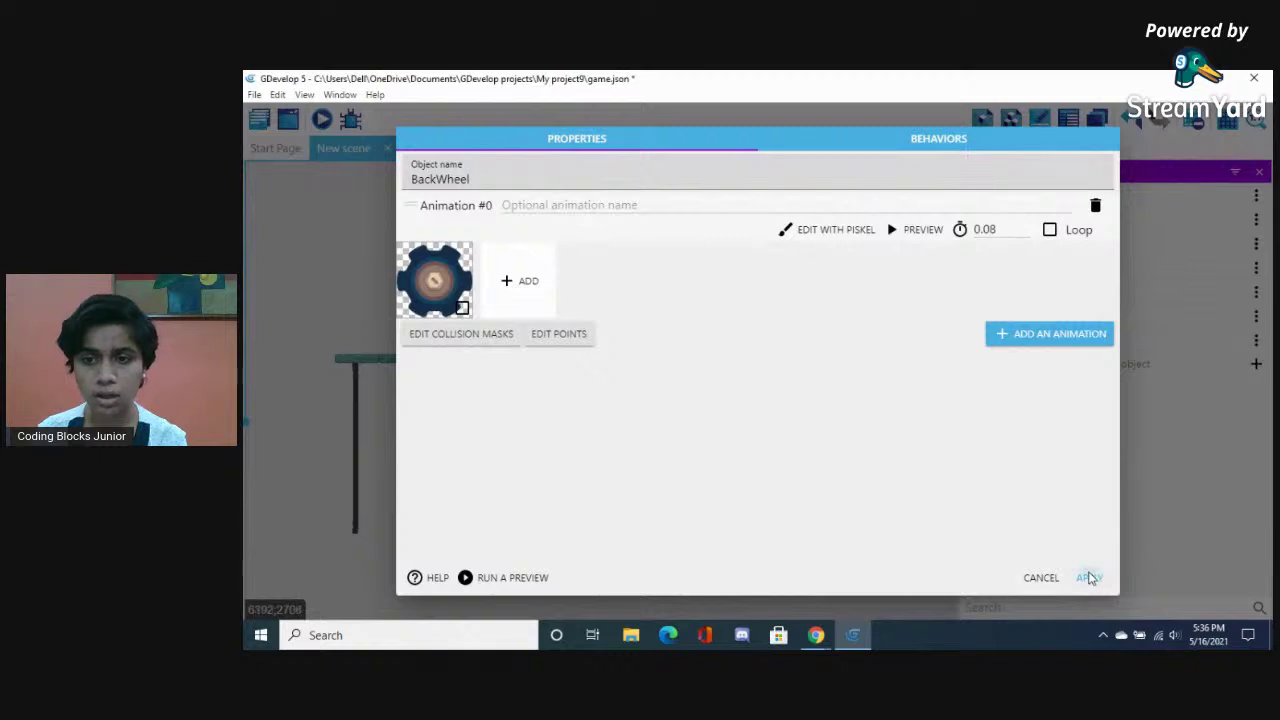
pyautogui.click(1089, 577)
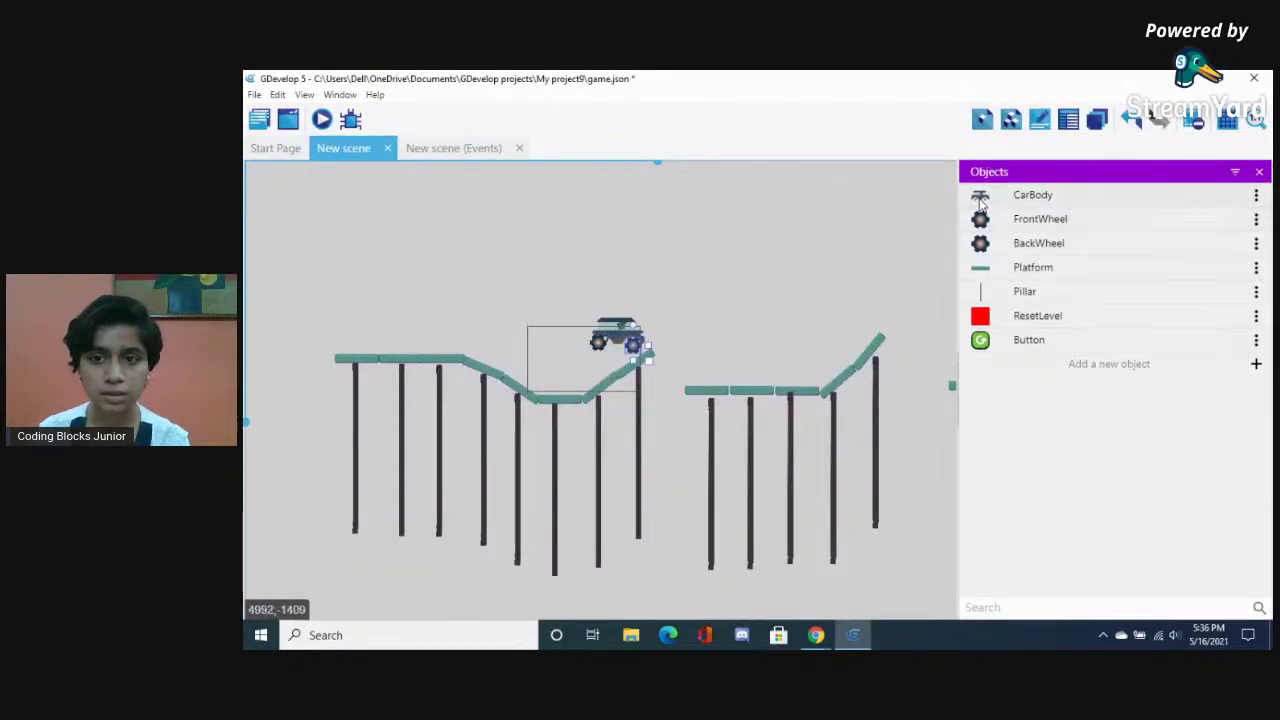
# Move the CarBody's FrontWheel and BackWheel points down to the strut tips, at about (435, 338) and (129, 340)
pyautogui.doubleClick(1033, 195)
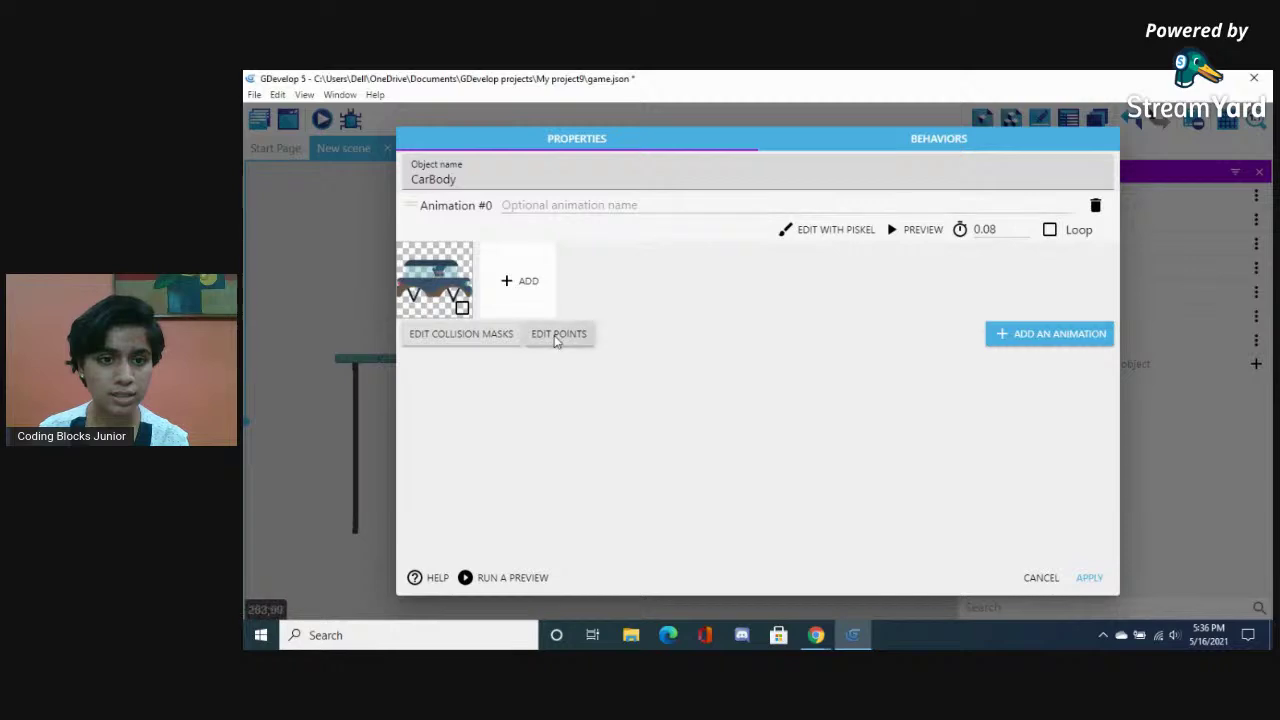
pyautogui.click(558, 334)
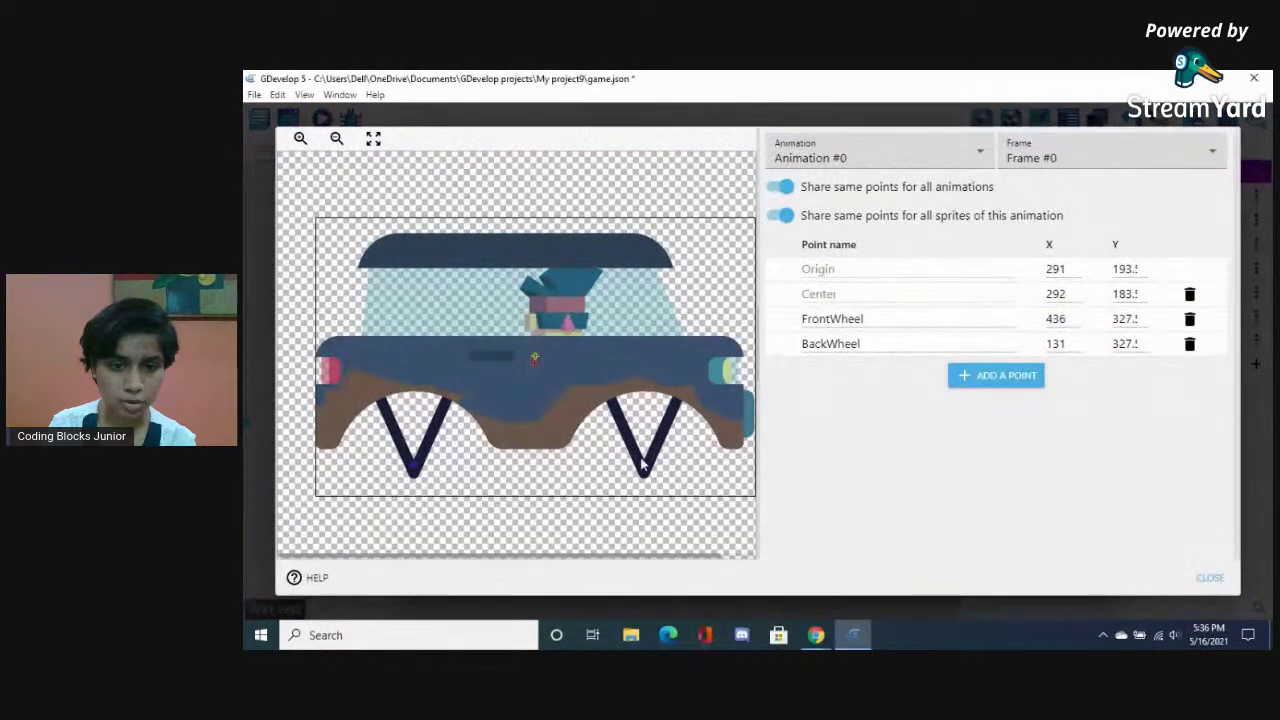
pyautogui.moveTo(644, 468); pyautogui.dragTo(643, 476)
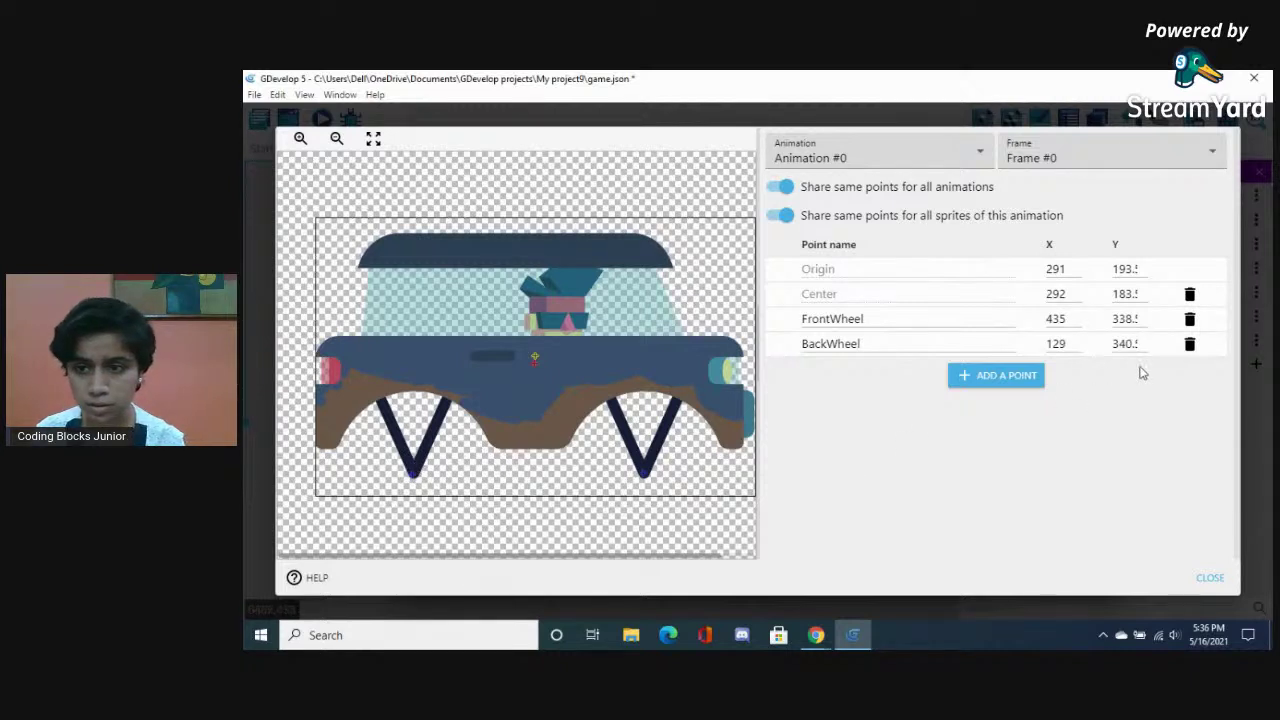
# Set the Y value of the CarBody's FrontWheel and BackWheel points to 336, apply the changes and preview the scene
pyautogui.doubleClick(1128, 319)
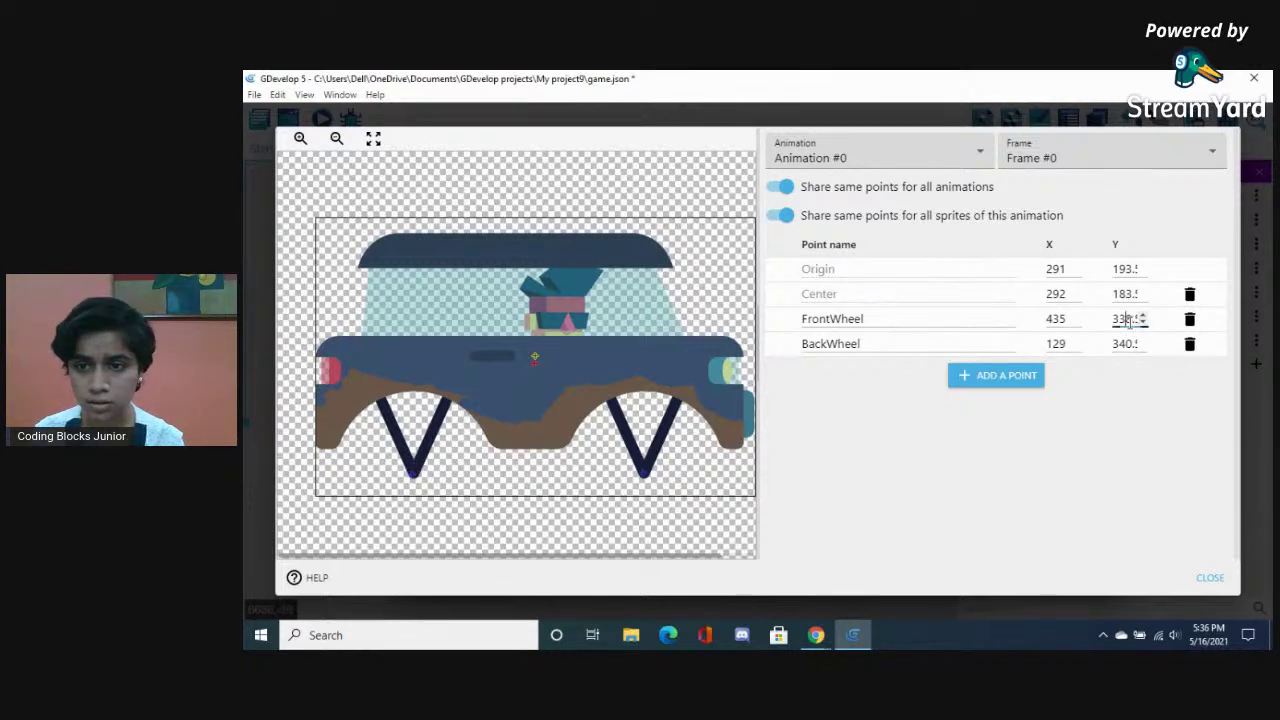
pyautogui.press('BackSpace')
pyautogui.write('336')
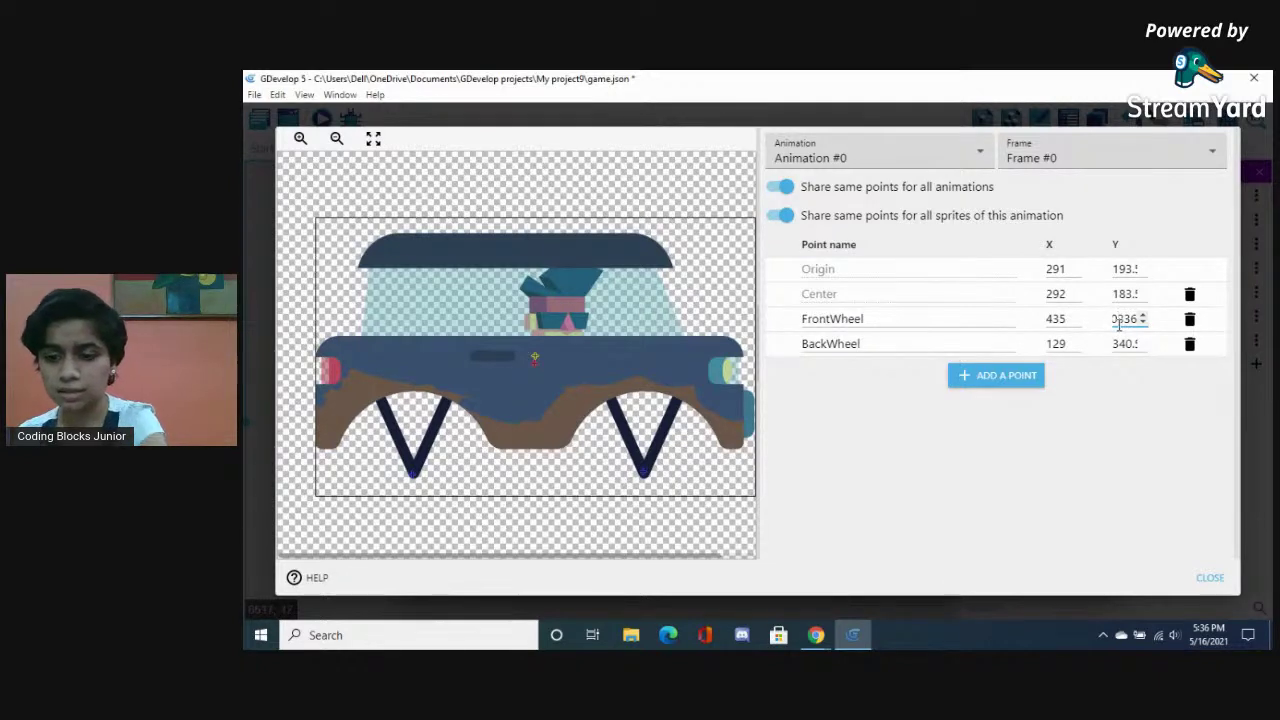
pyautogui.doubleClick(1122, 344)
pyautogui.press('BackSpace')
pyautogui.write('336')
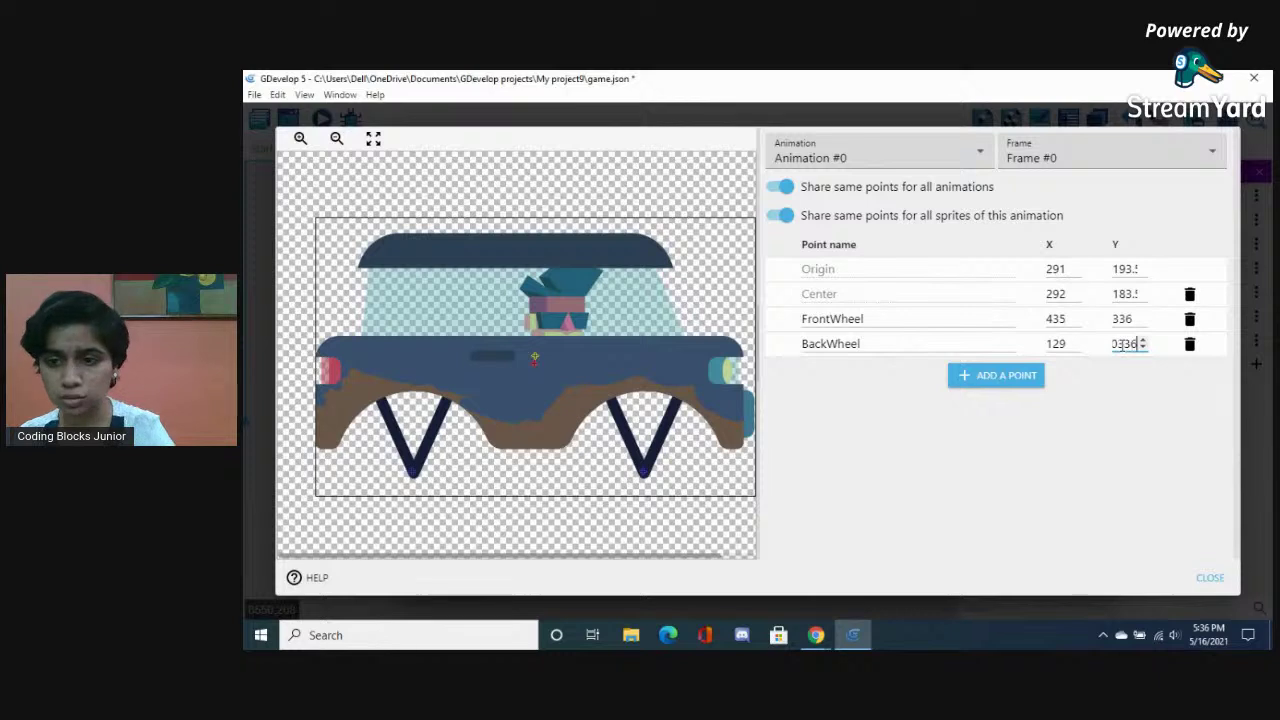
pyautogui.click(1118, 345)
pyautogui.press('BackSpace')
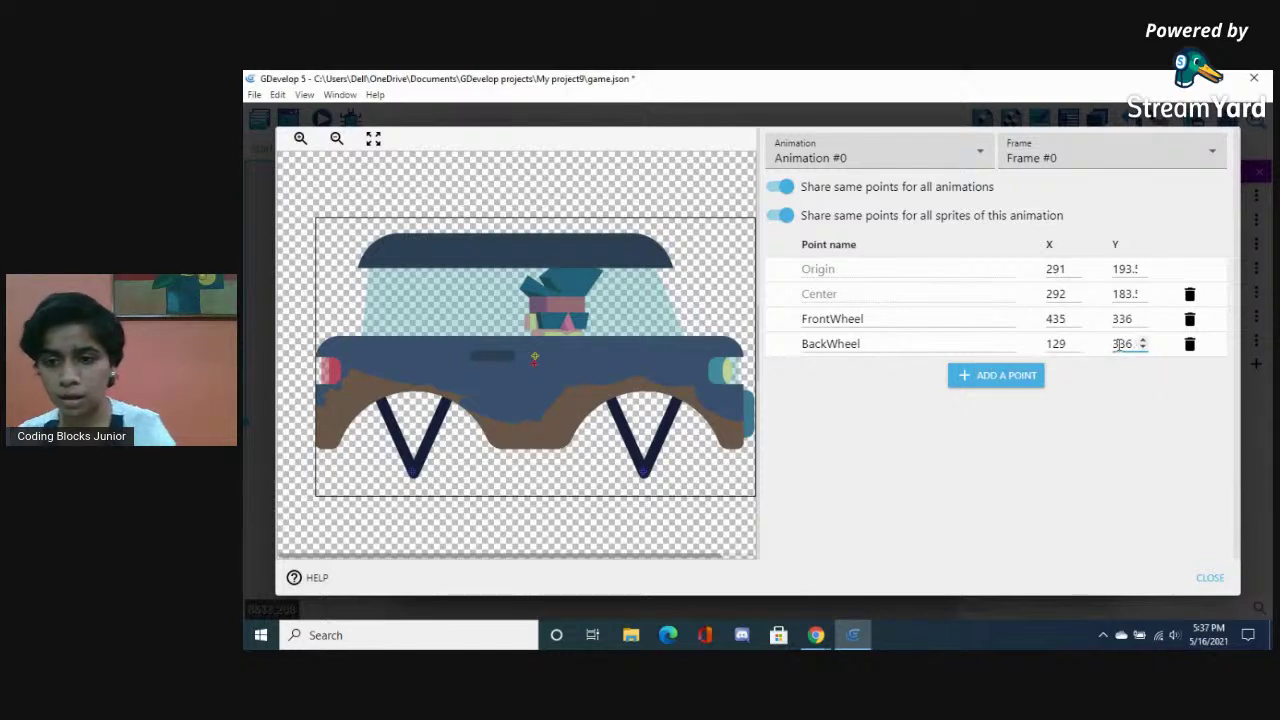
pyautogui.click(1214, 580)
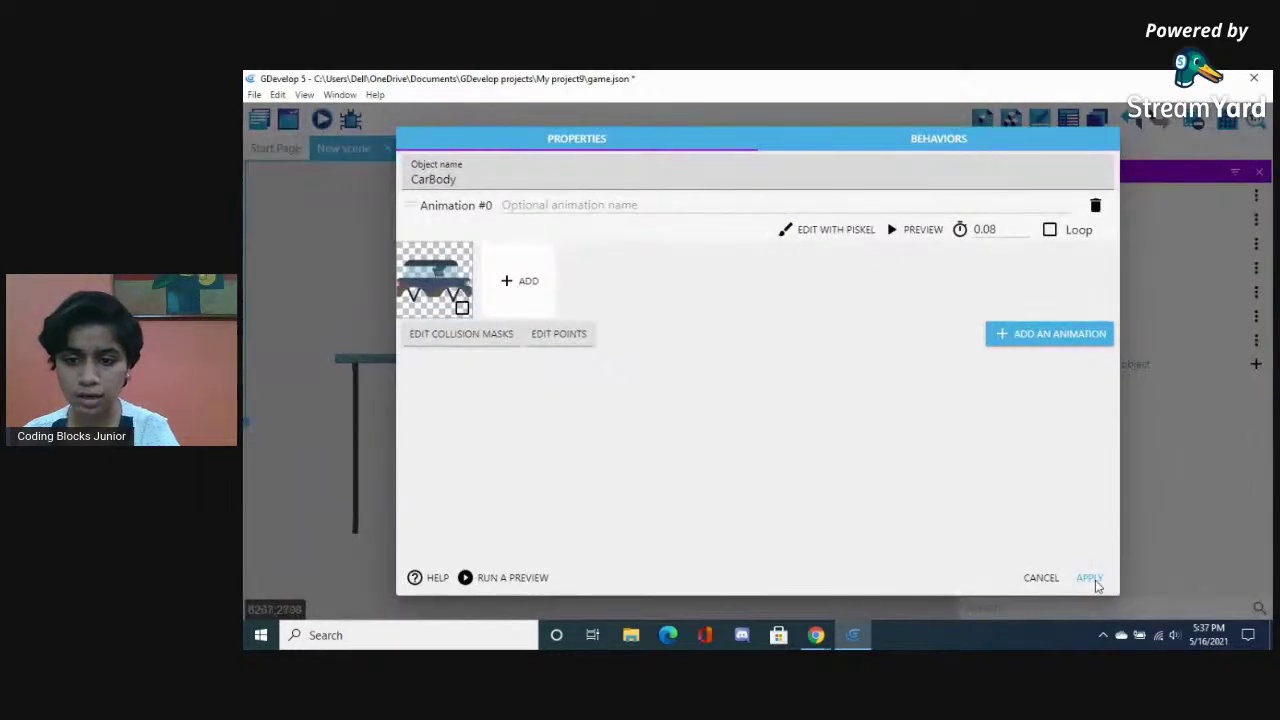
pyautogui.click(1094, 582)
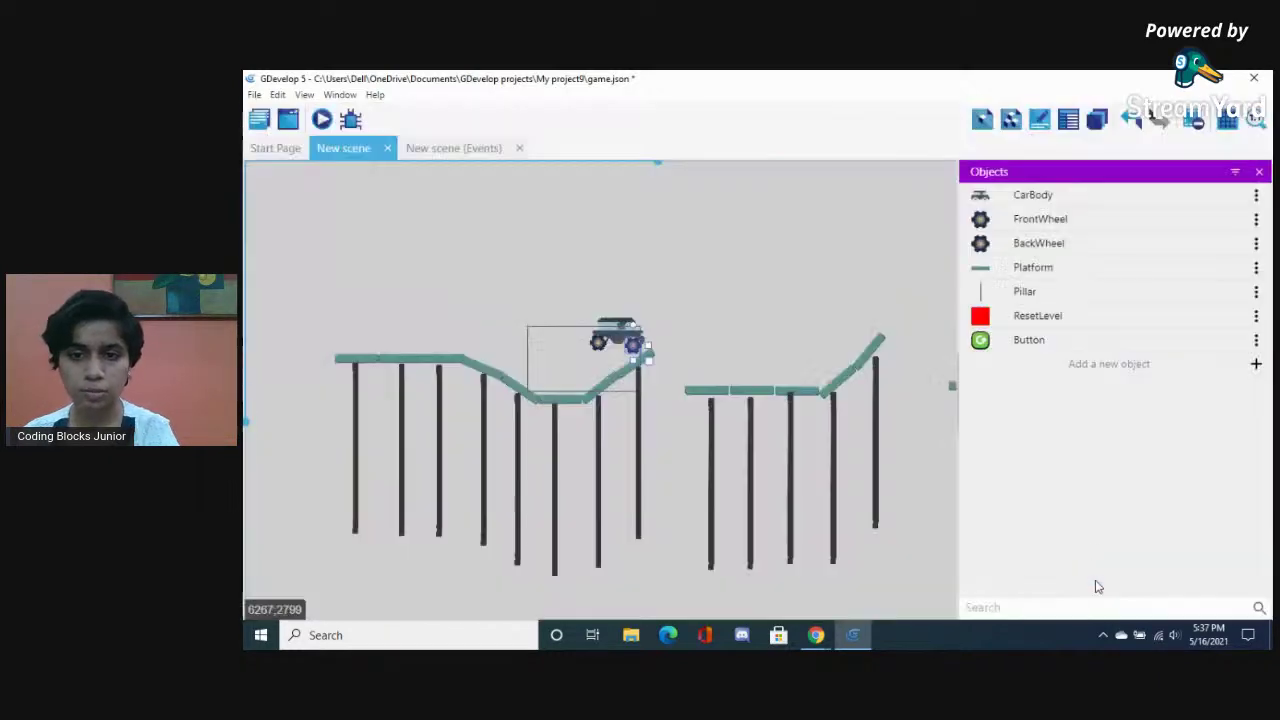
pyautogui.click(322, 121)
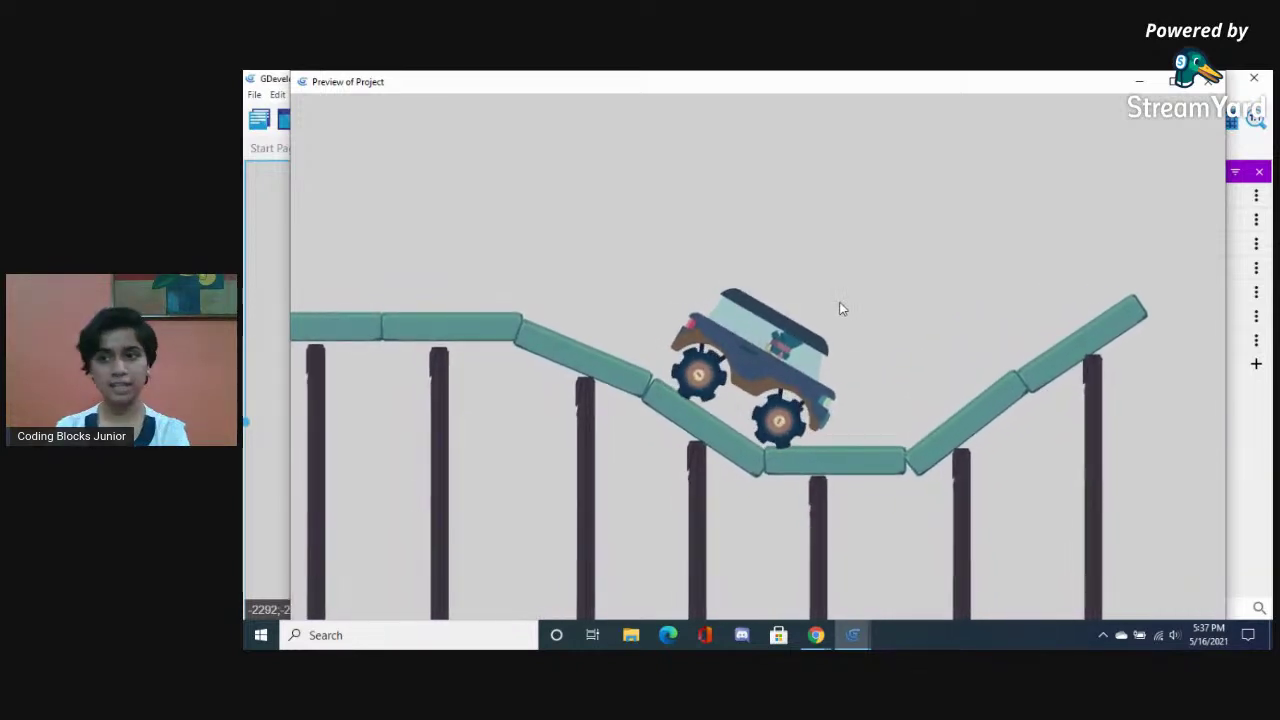
pyautogui.click(1200, 82)
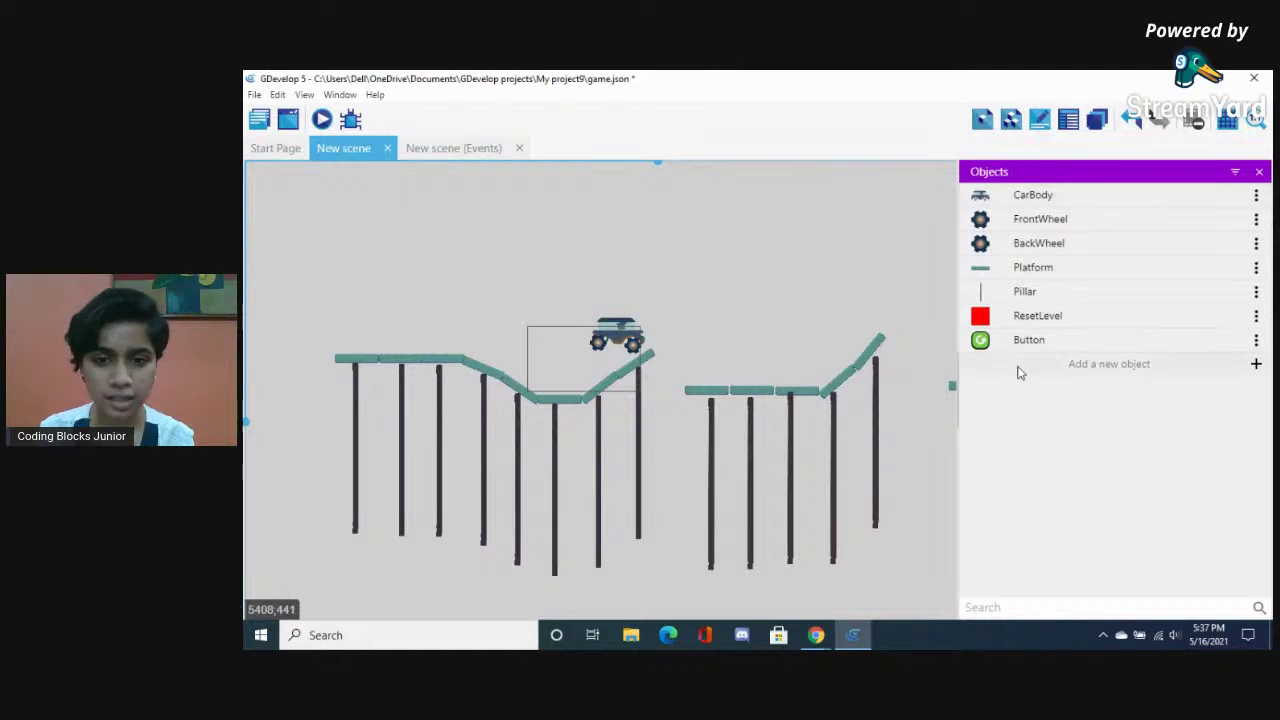
# Move the CarBody, BackWheel and FrontWheel instances above the flat platform at the start of the track
pyautogui.moveTo(635, 327); pyautogui.dragTo(377, 302)
pyautogui.moveTo(597, 345); pyautogui.dragTo(348, 324)
pyautogui.moveTo(632, 346); pyautogui.dragTo(368, 326)
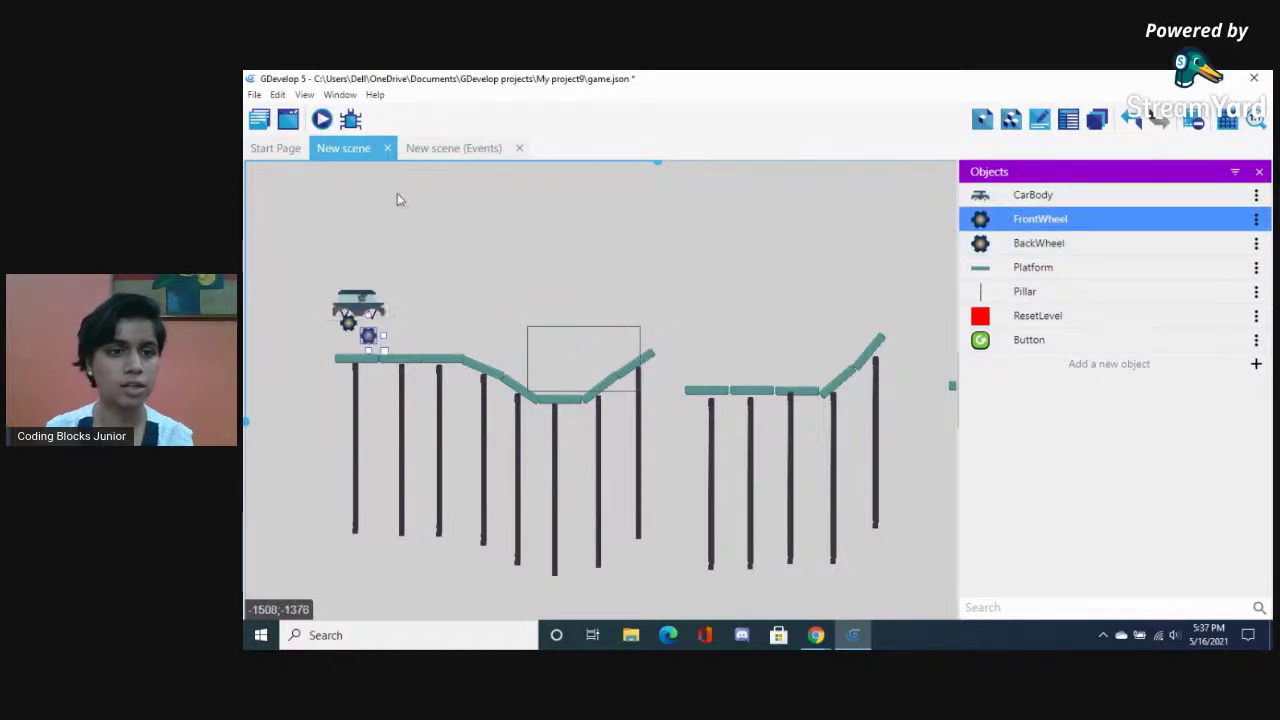
# Add a new scene event with the condition that FrontWheel is colliding with Platform, using its Physics2 behavior
pyautogui.click(446, 147)
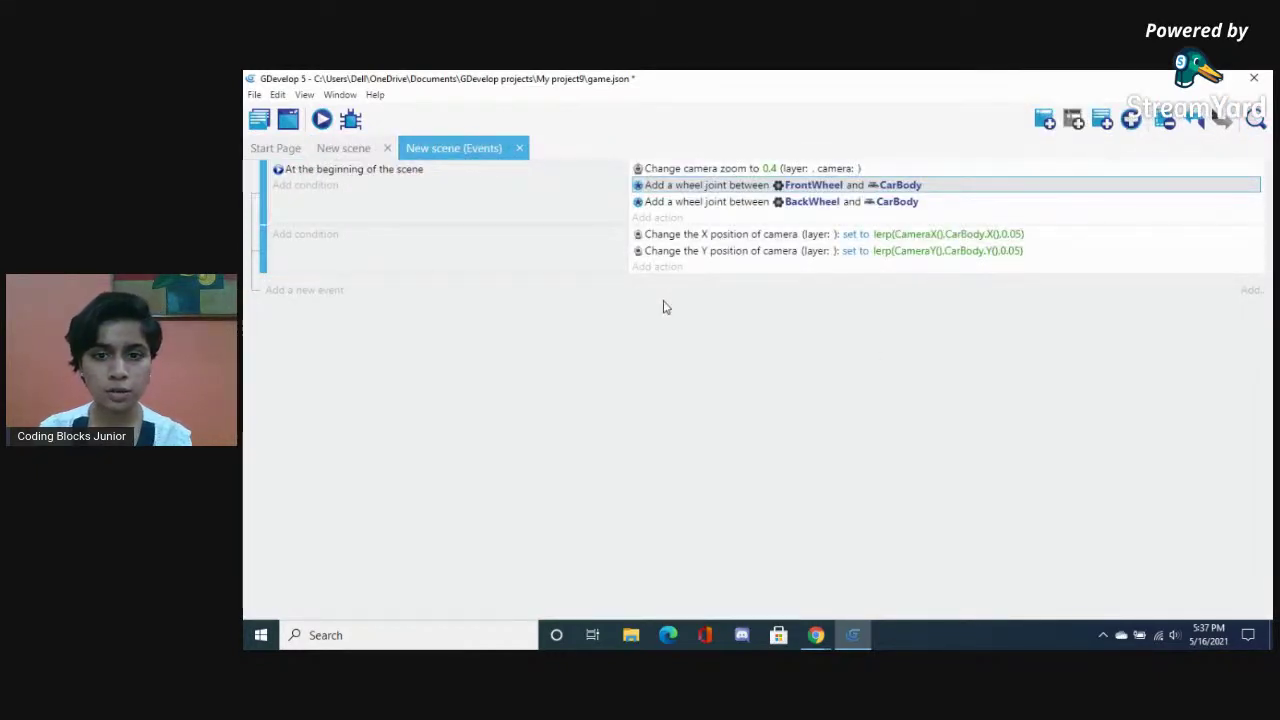
pyautogui.click(284, 290)
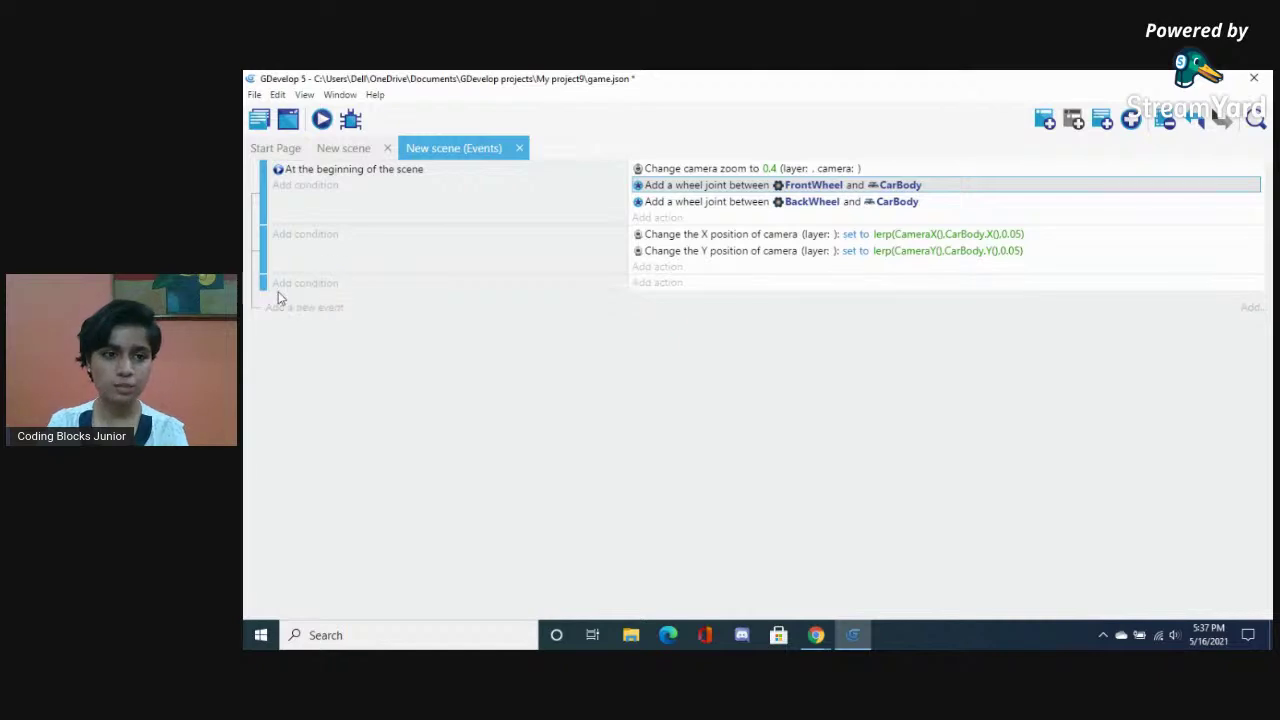
pyautogui.click(289, 286)
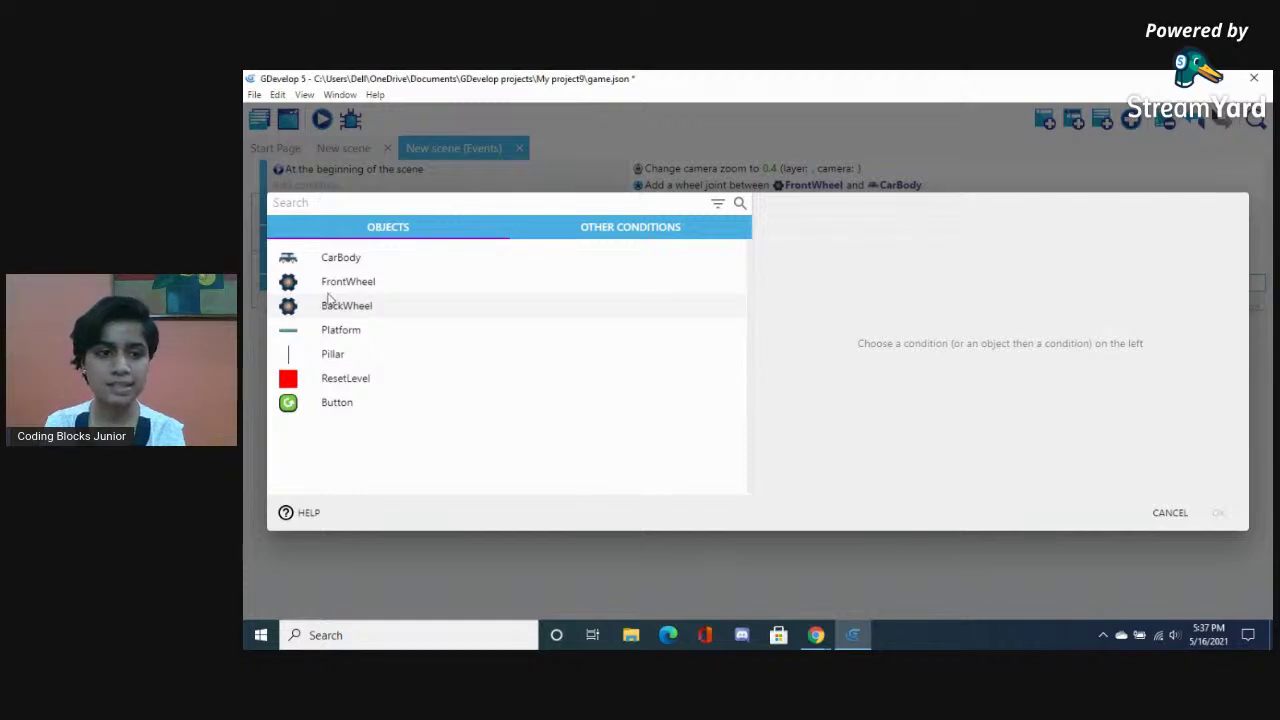
pyautogui.click(328, 289)
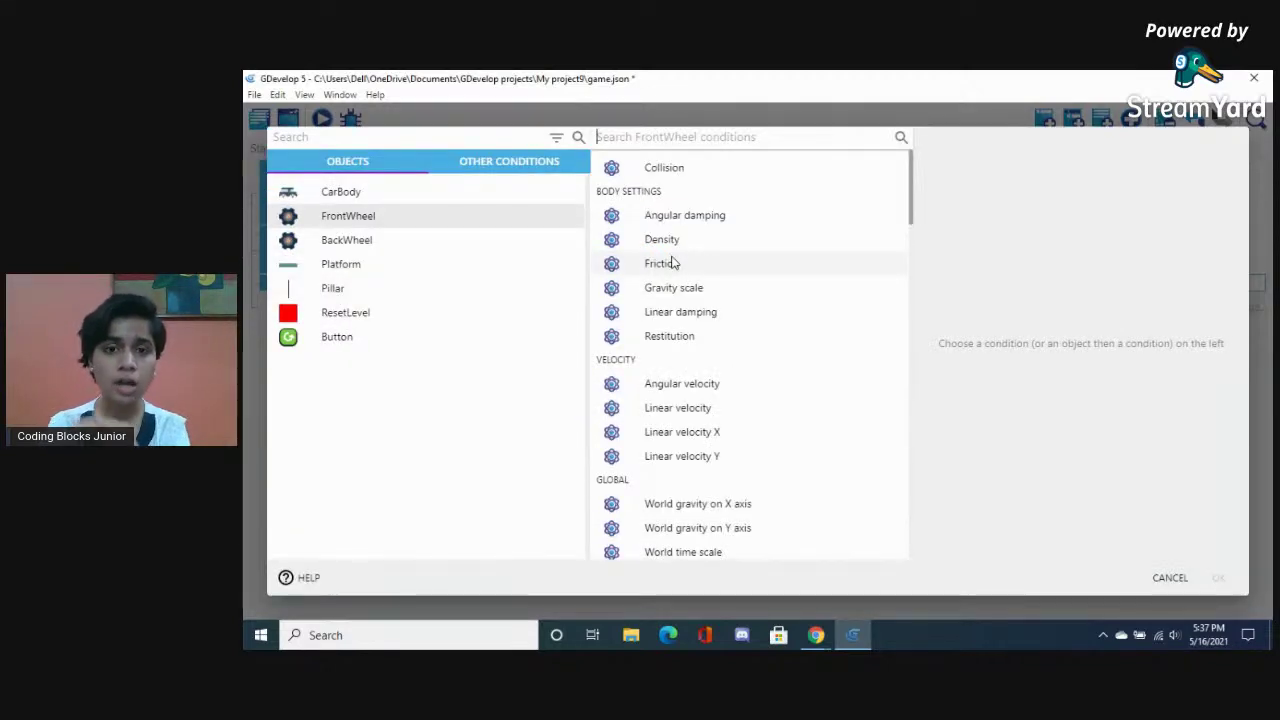
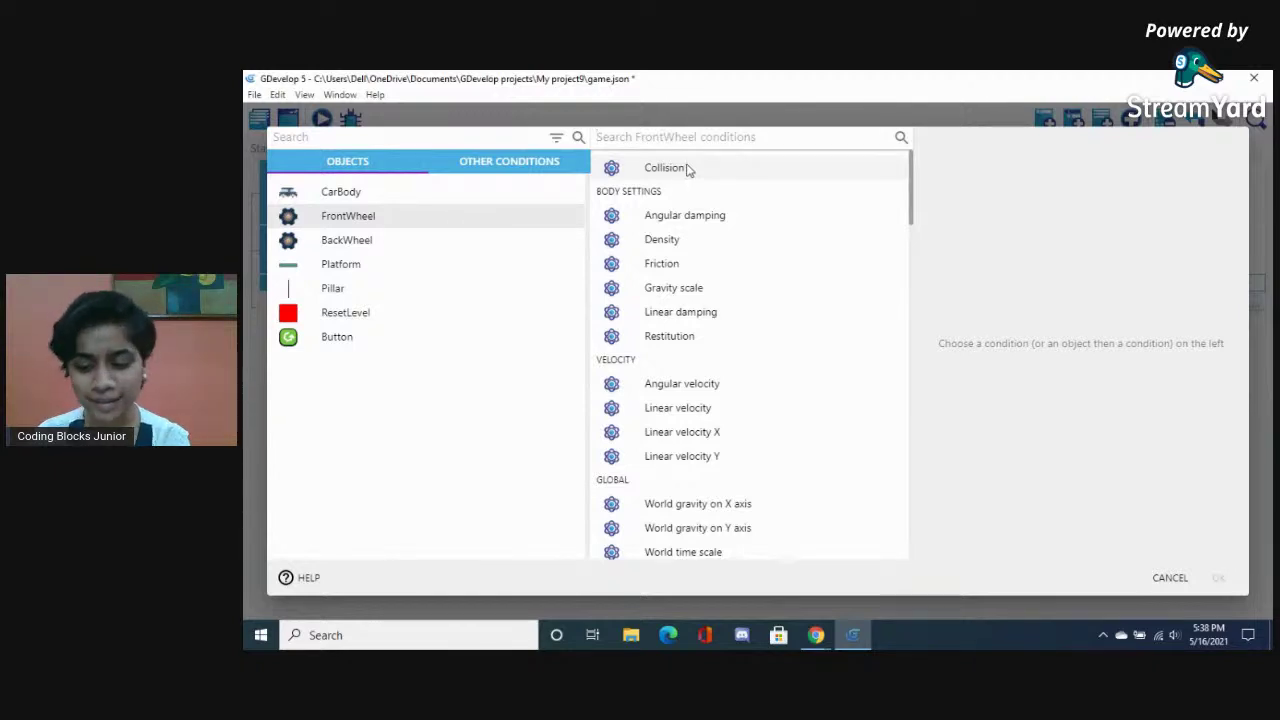
pyautogui.click(665, 168)
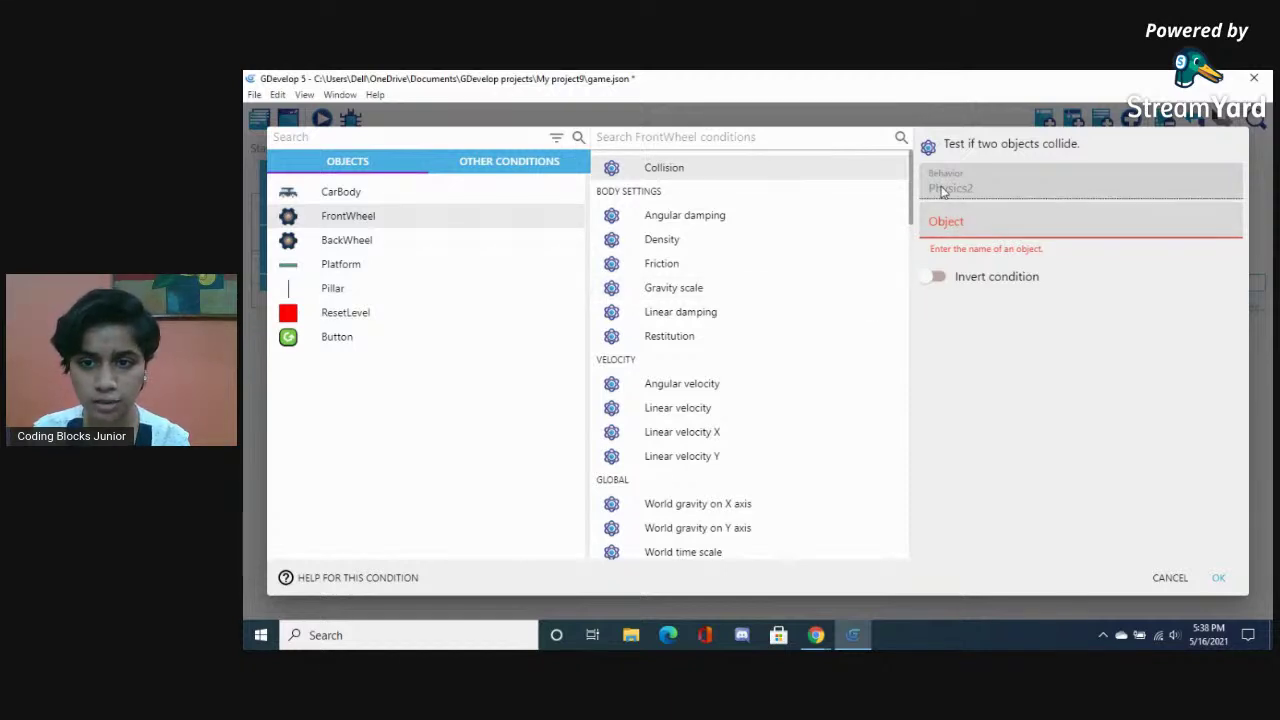
pyautogui.click(943, 222)
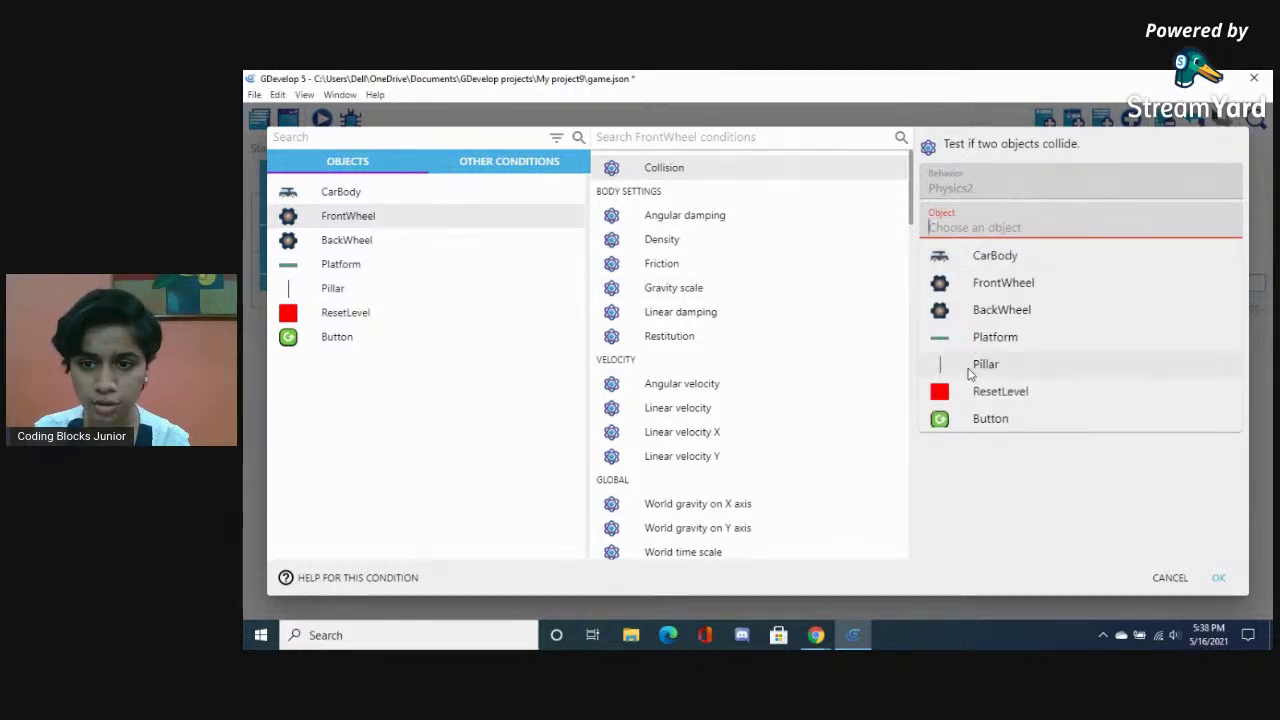
pyautogui.click(948, 338)
pyautogui.click(1219, 580)
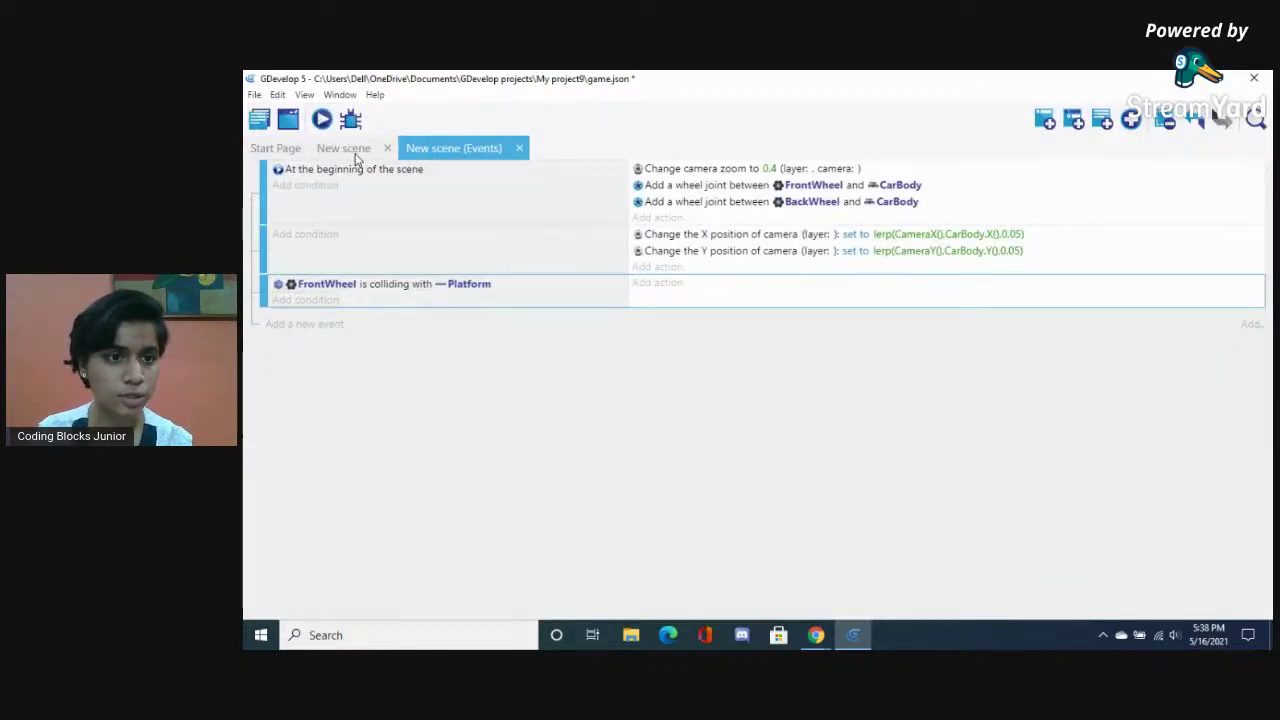
# Set the friction of the FrontWheel's Physics2 behavior to 0.5 and apply the change
pyautogui.click(345, 149)
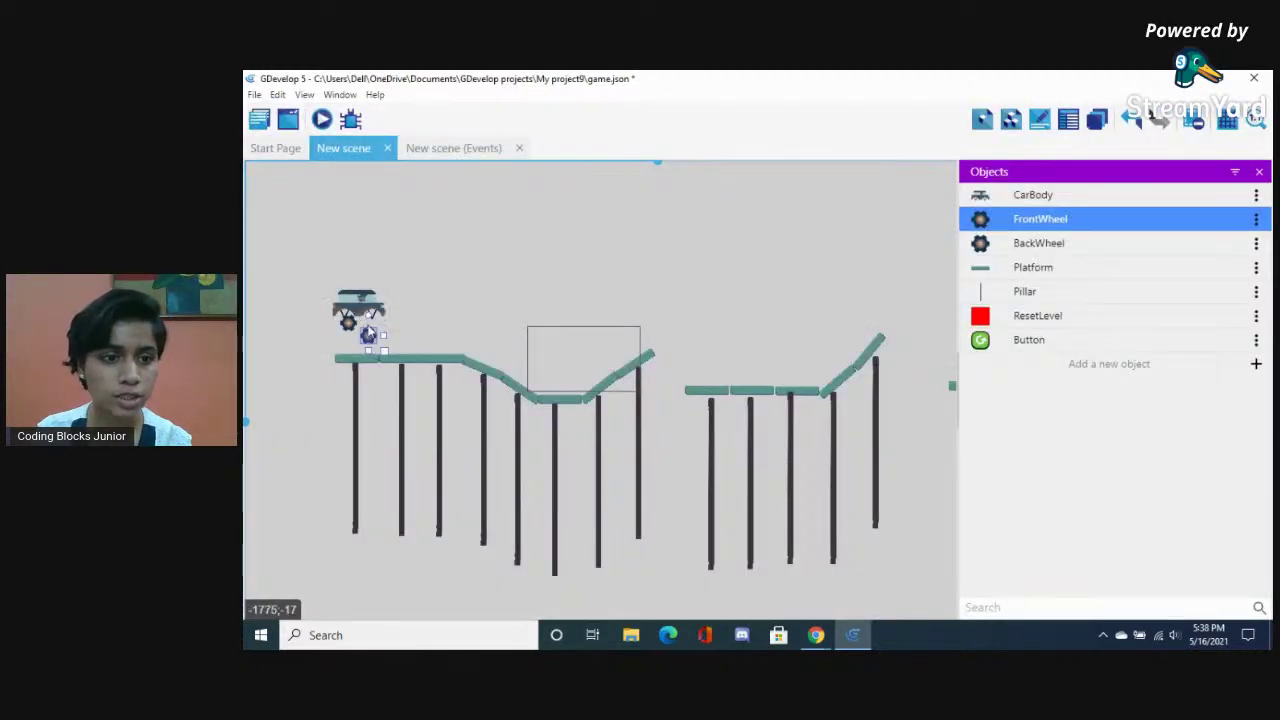
pyautogui.doubleClick(1012, 220)
pyautogui.click(940, 138)
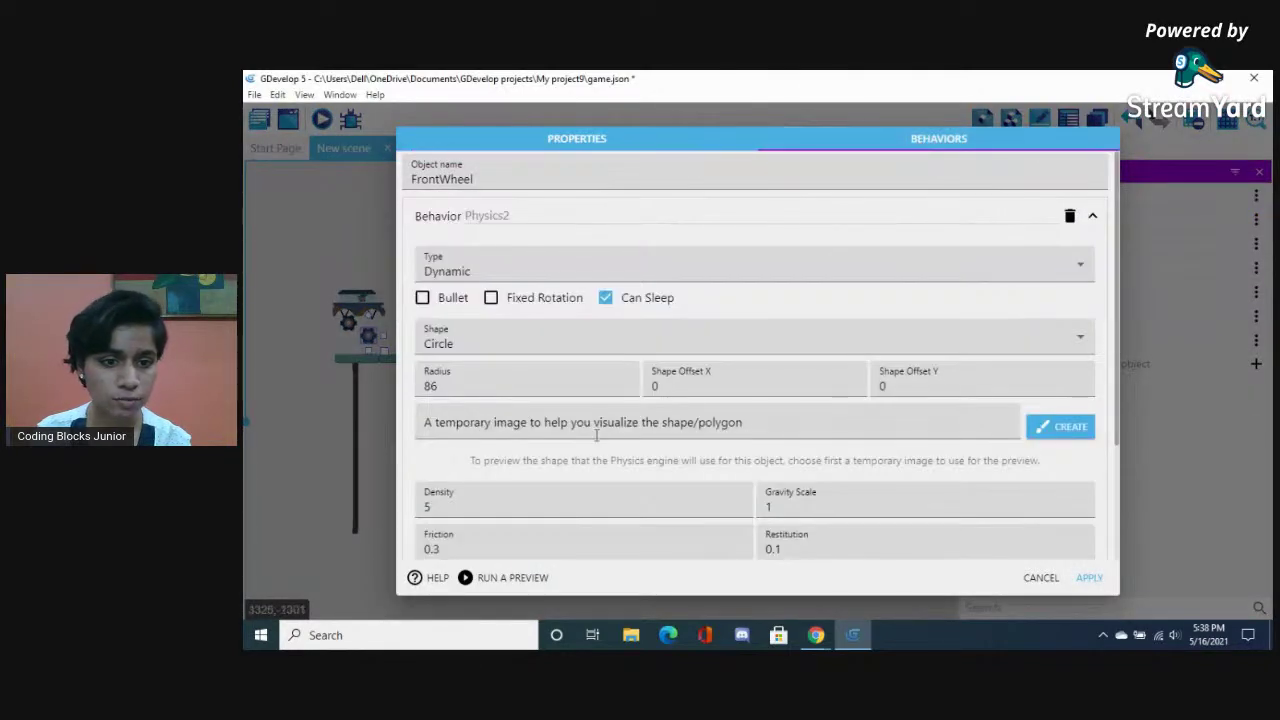
pyautogui.scroll(-3, 580, 440)
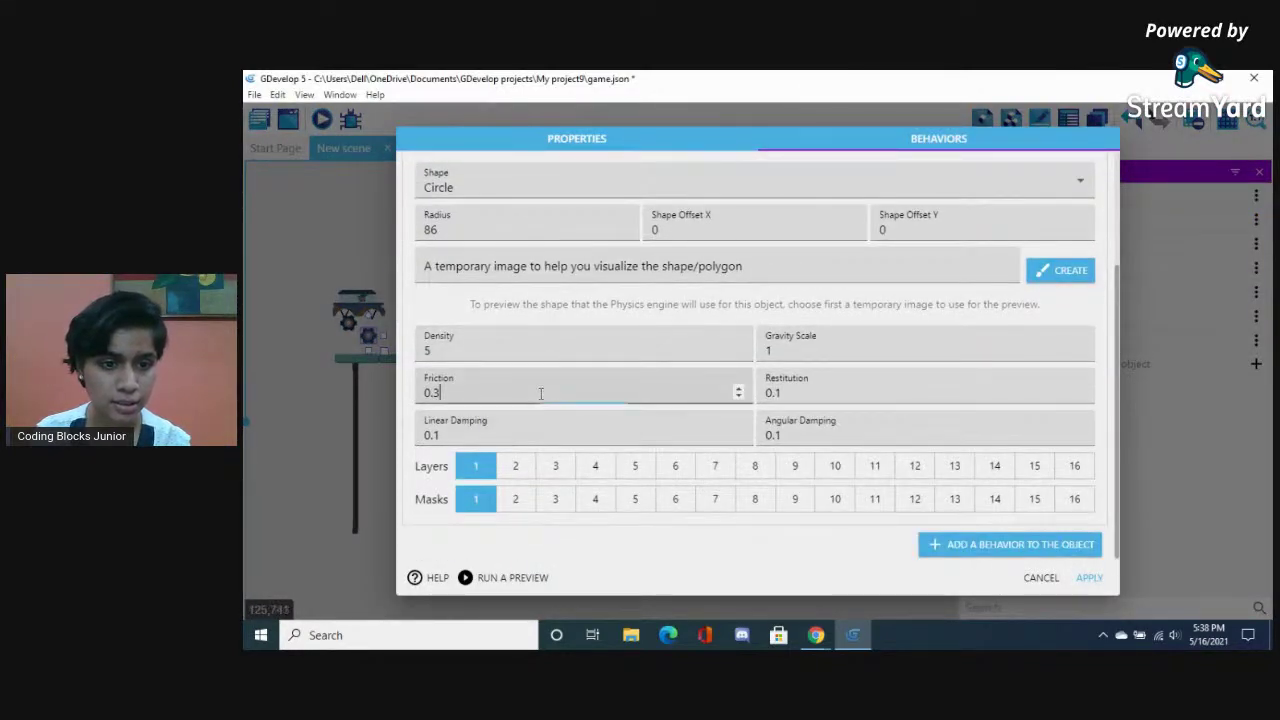
pyautogui.doubleClick(540, 393)
pyautogui.write('0.')
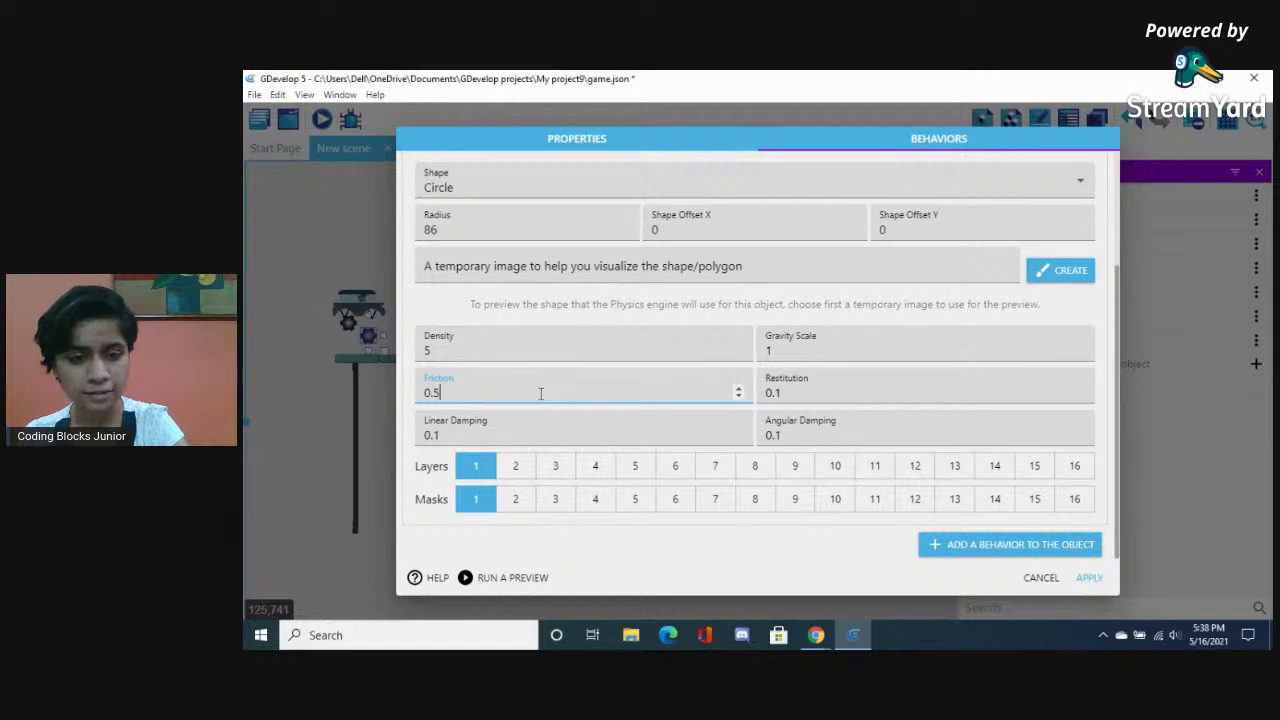
pyautogui.click(1089, 578)
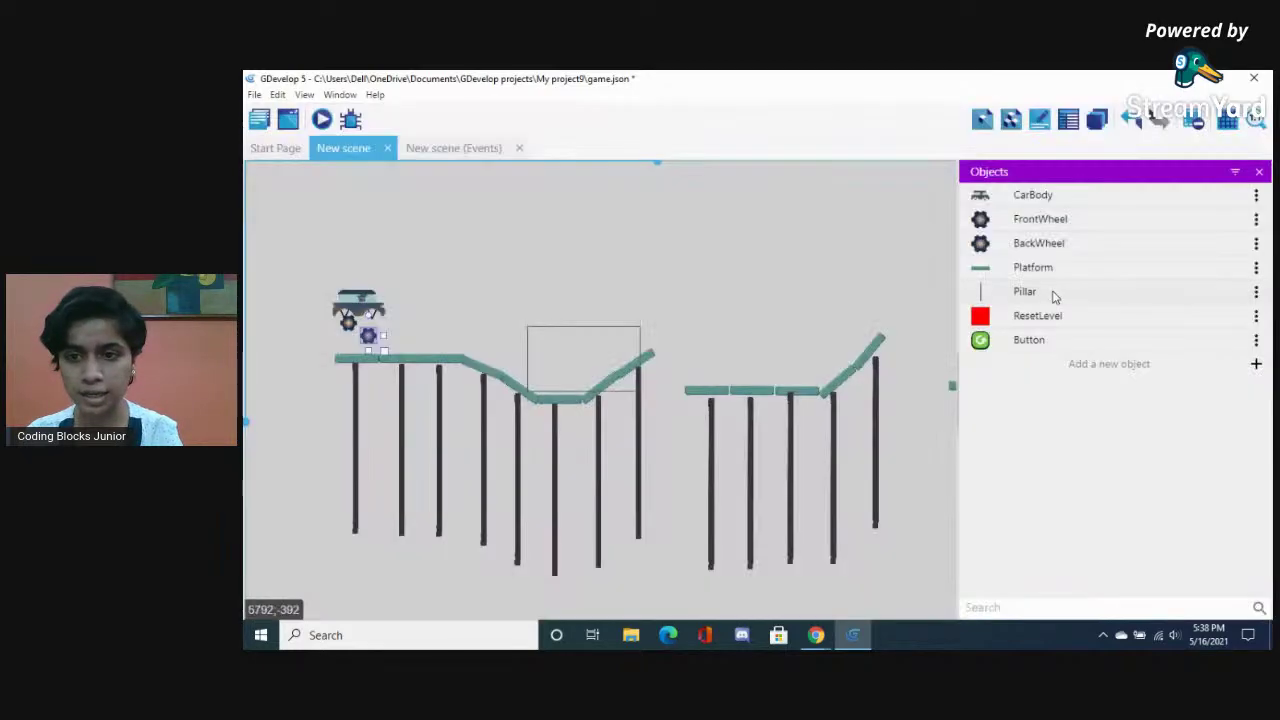
# Set the friction of the BackWheel's Physics2 behavior to 0.5 and apply the change
pyautogui.doubleClick(1008, 248)
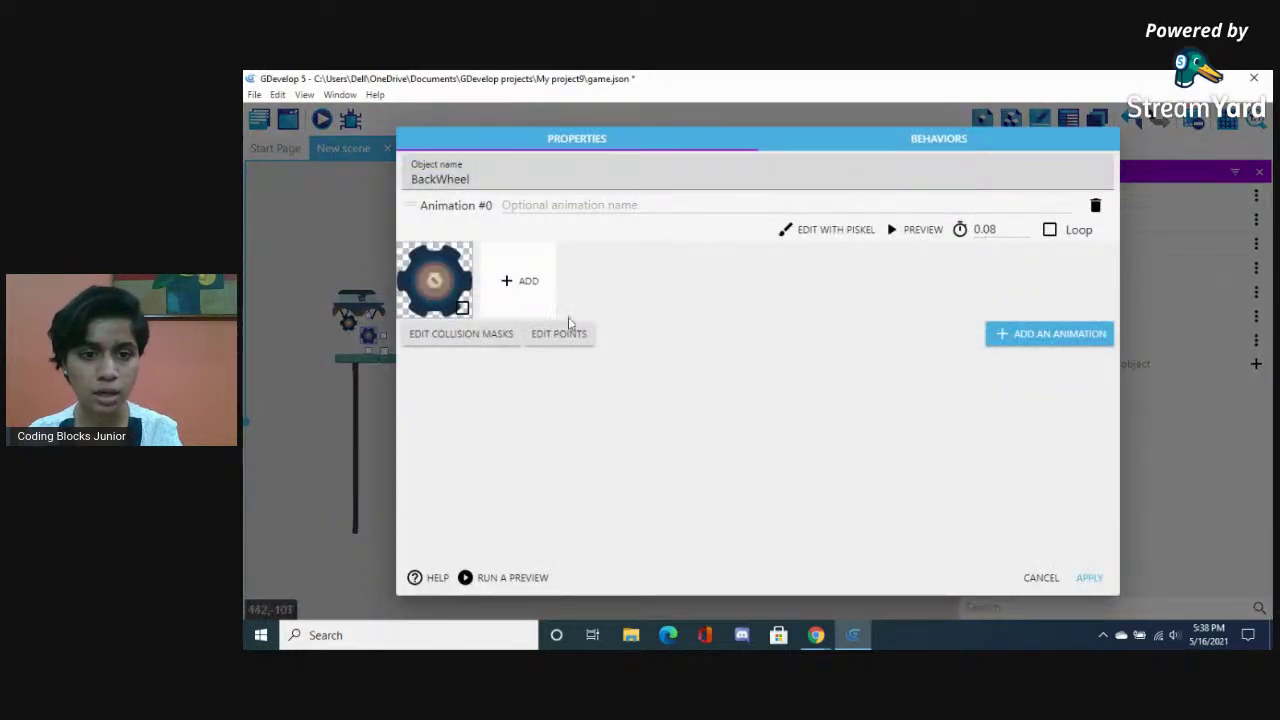
pyautogui.click(563, 333)
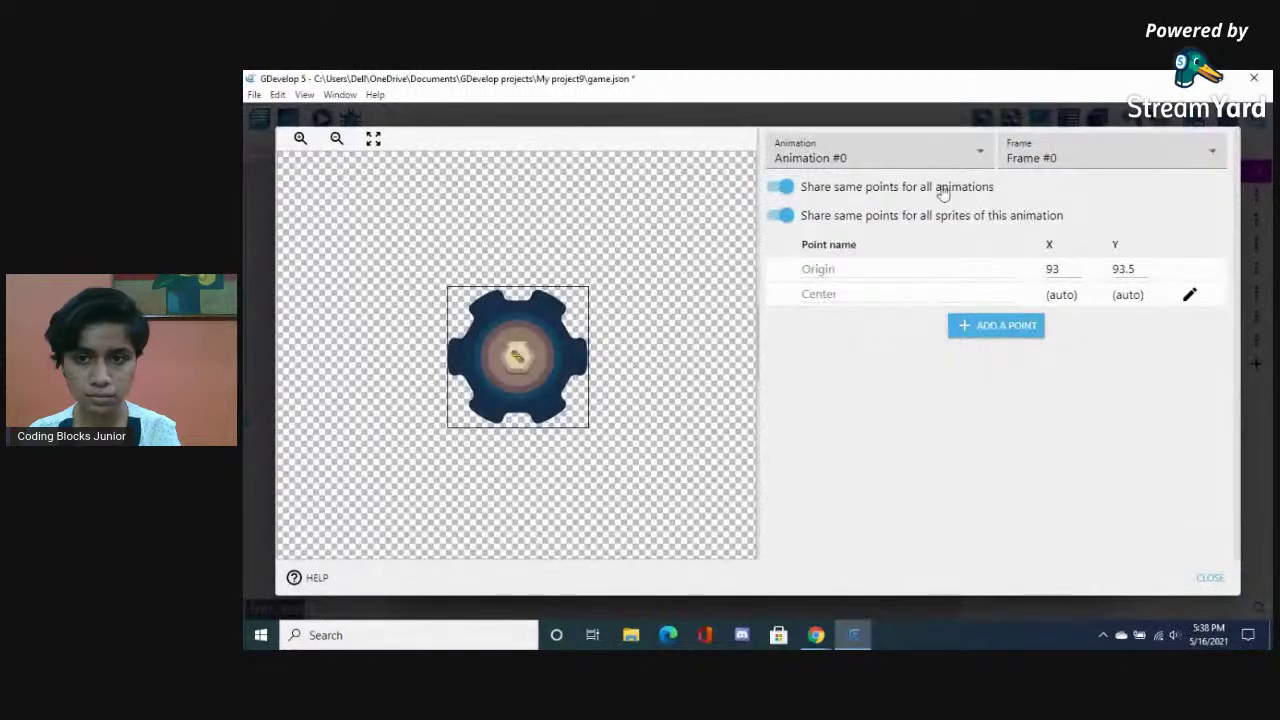
pyautogui.click(1210, 578)
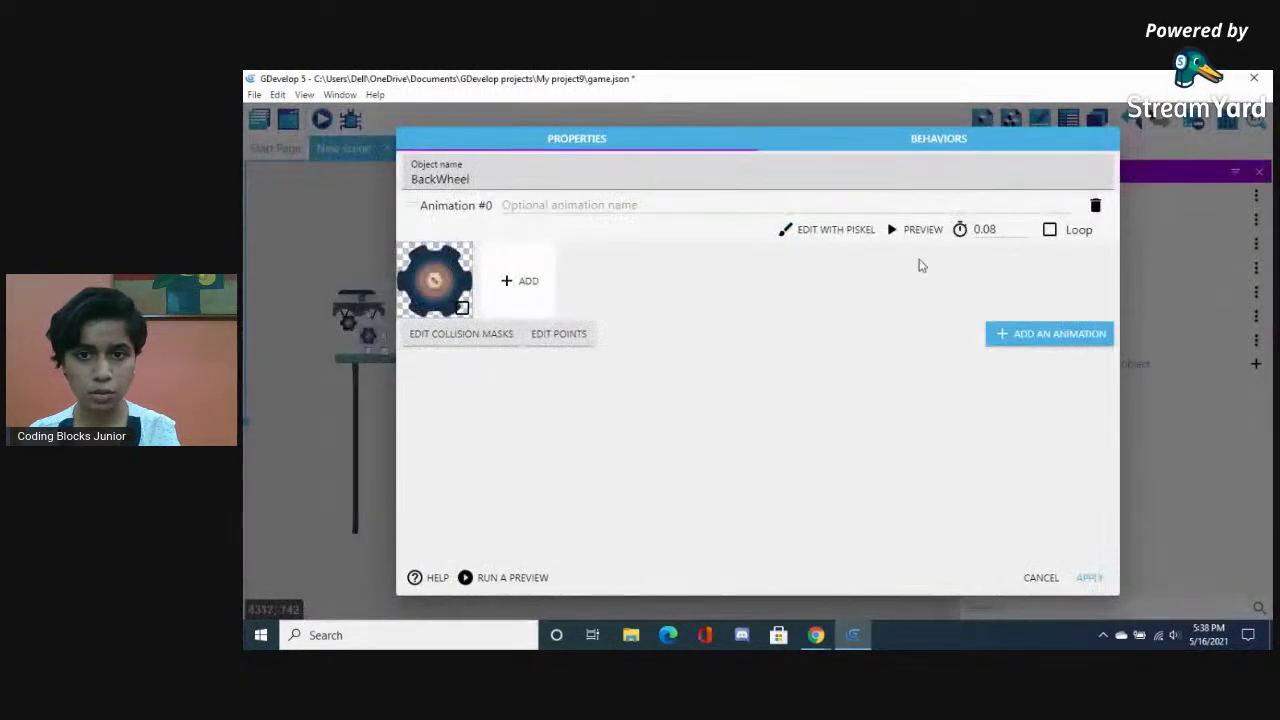
pyautogui.click(931, 145)
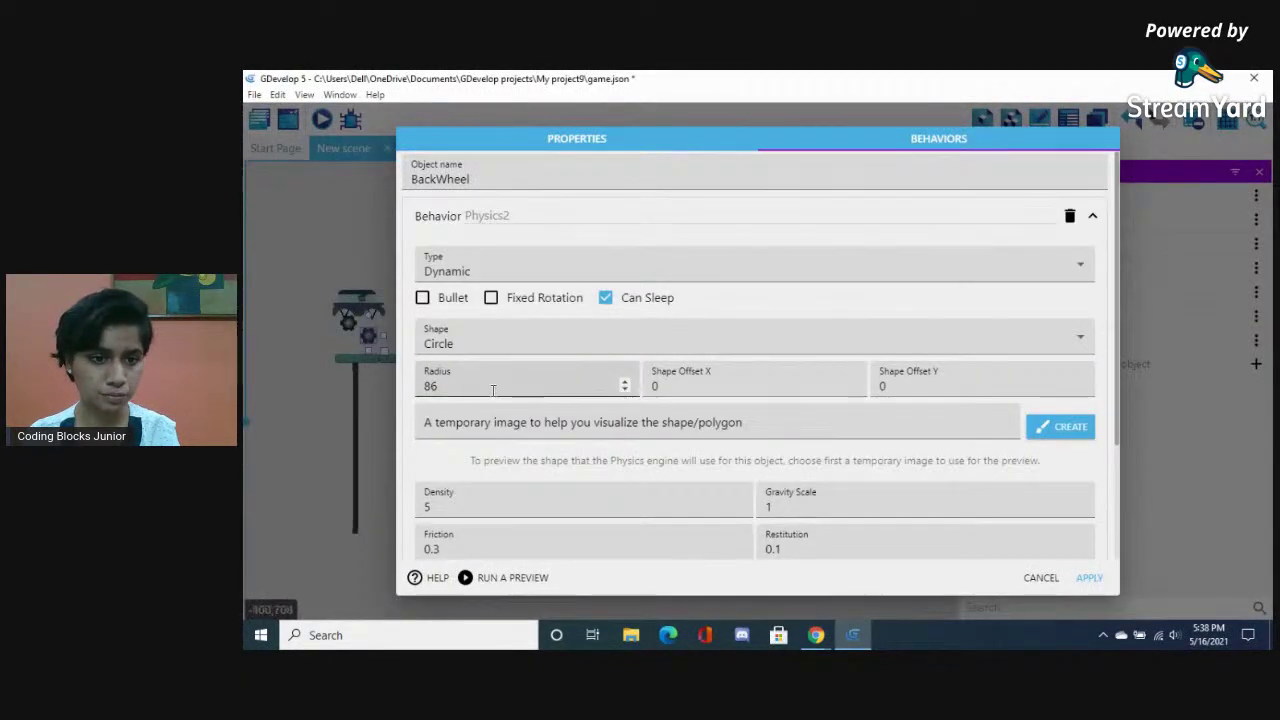
pyautogui.doubleClick(474, 548)
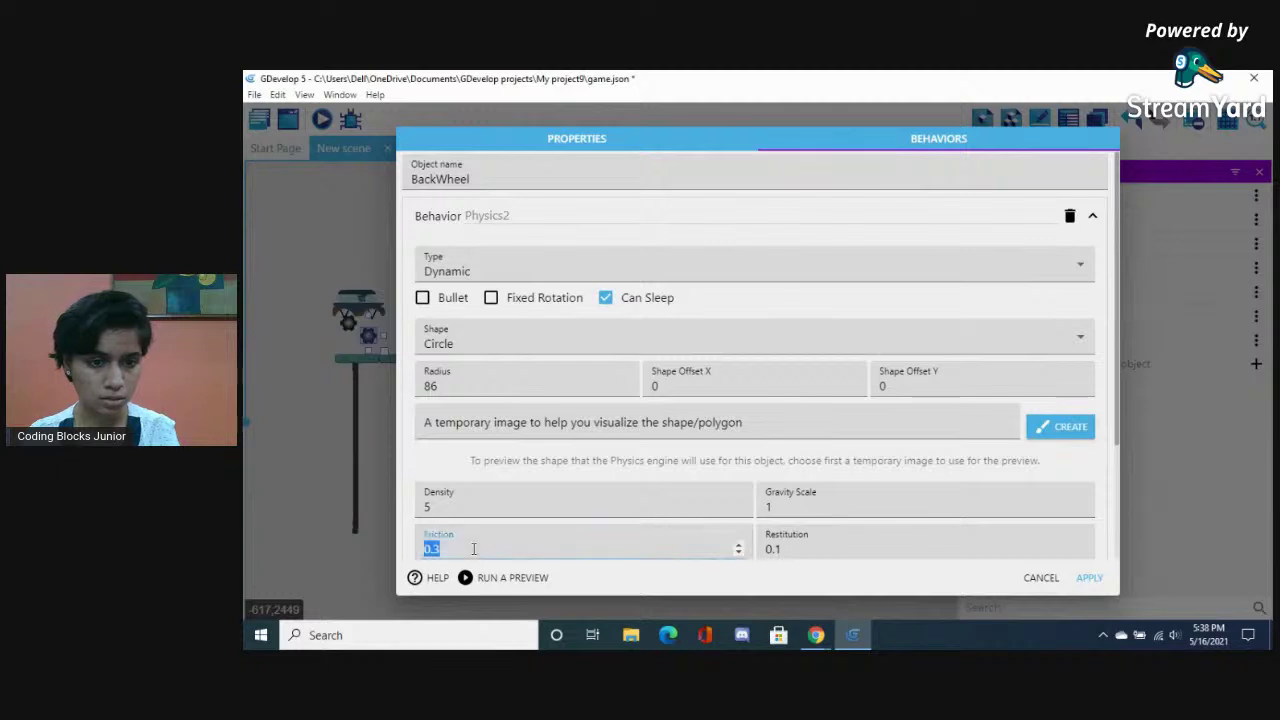
pyautogui.write('0.5')
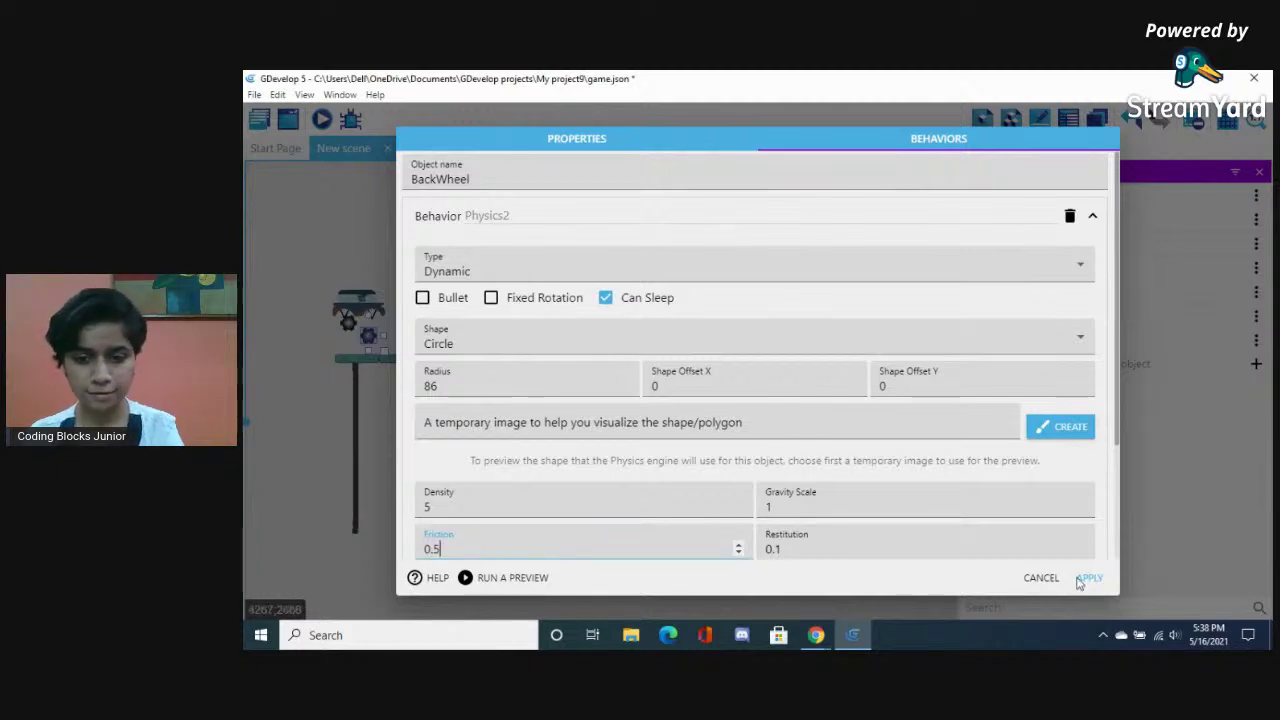
pyautogui.click(1105, 581)
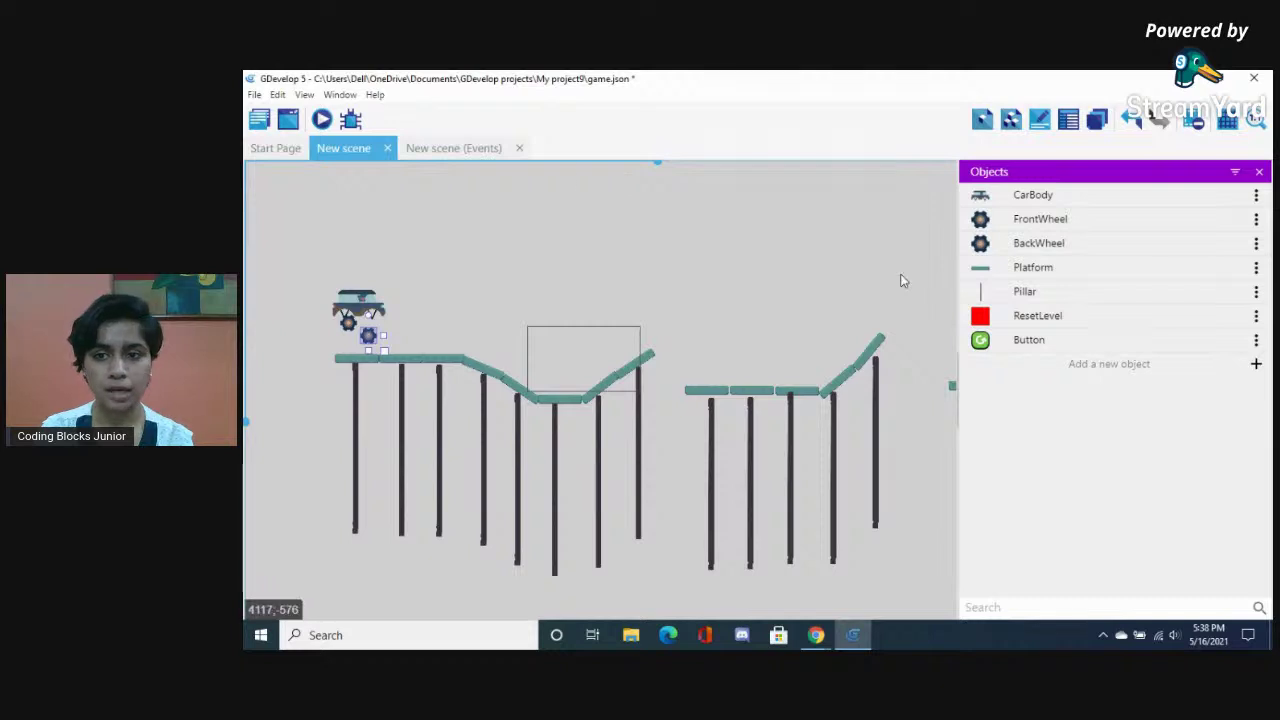
# Add a sub-event under the FrontWheel collision event with a Key pressed condition for the Left key
pyautogui.click(425, 149)
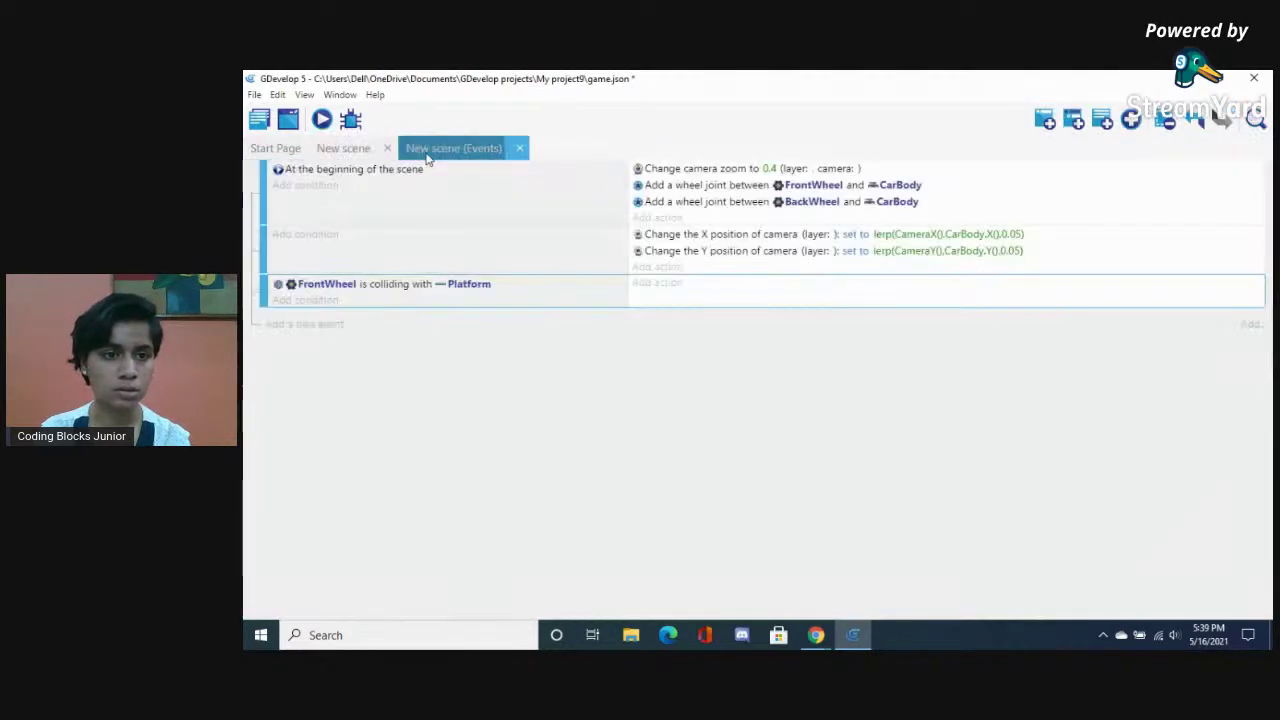
pyautogui.click(663, 286)
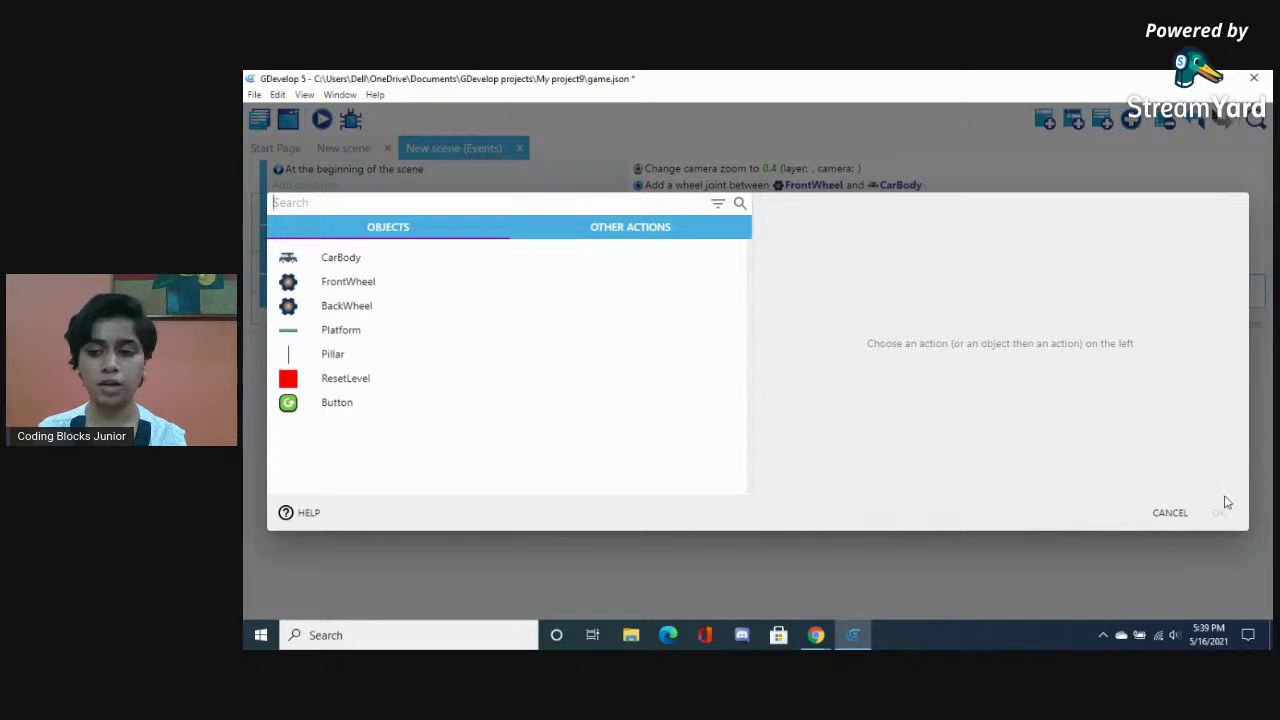
pyautogui.click(1169, 512)
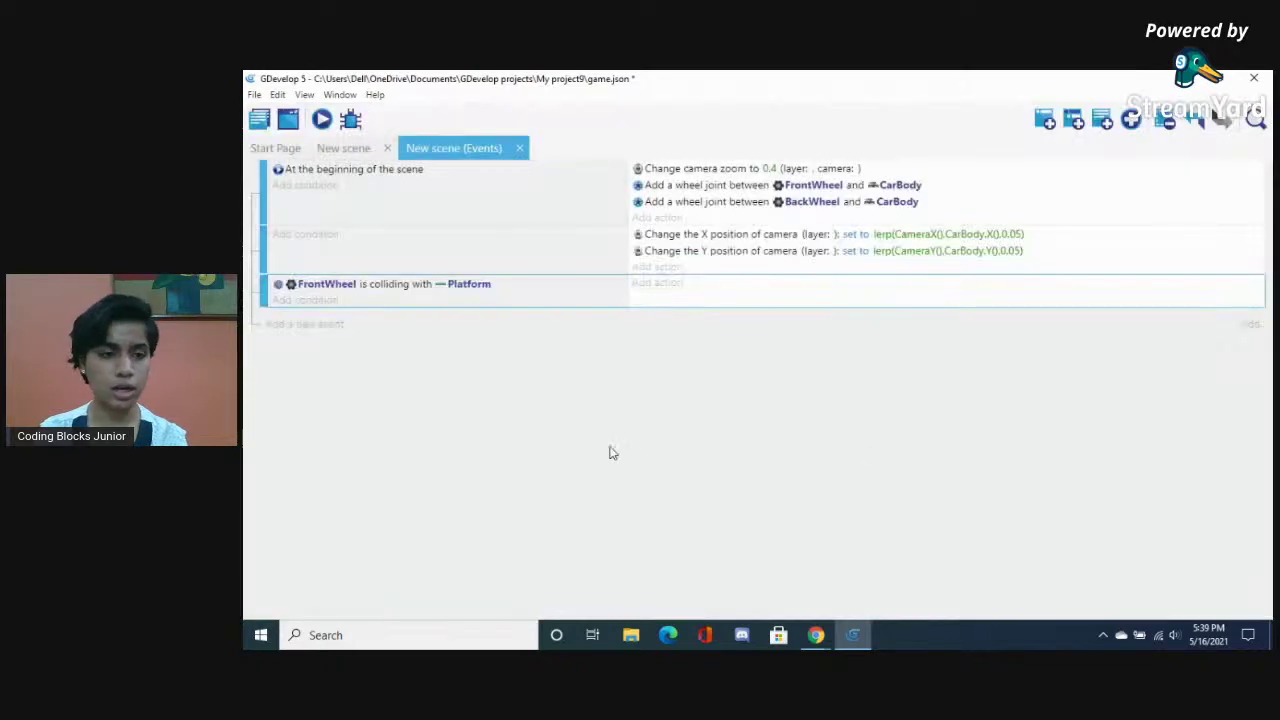
pyautogui.click(279, 324)
pyautogui.moveTo(262, 312); pyautogui.dragTo(288, 322)
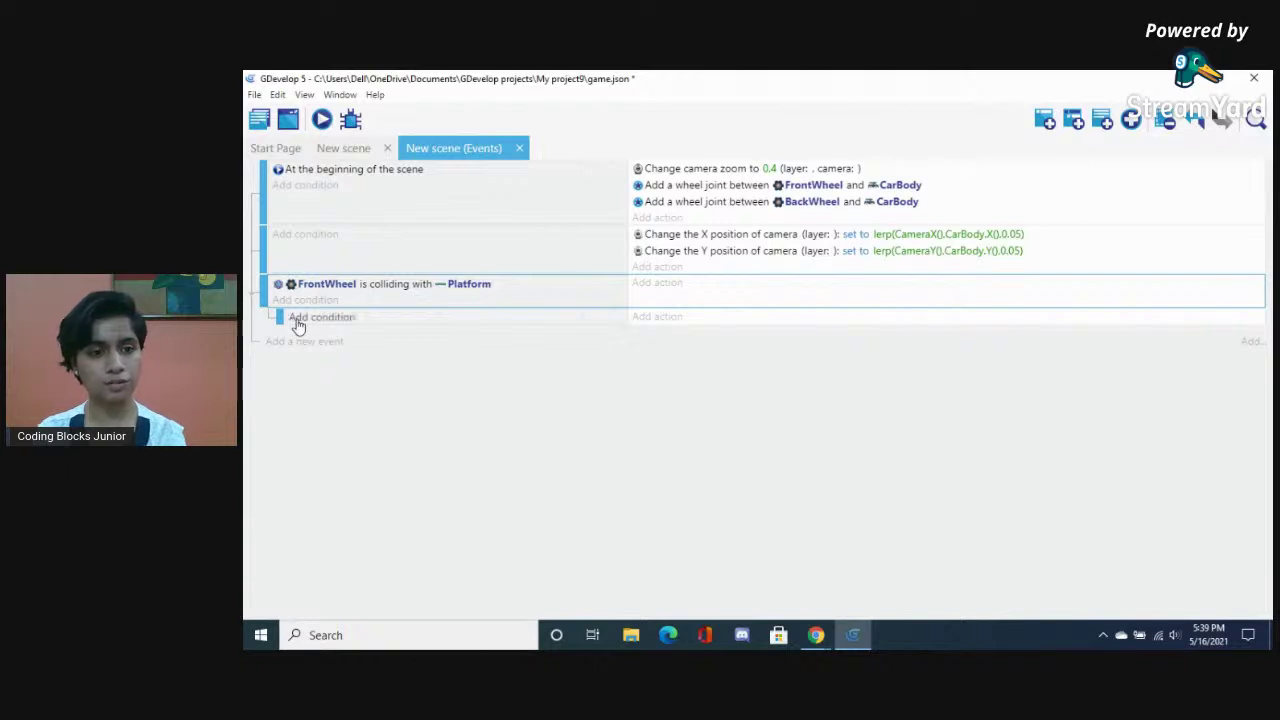
pyautogui.click(293, 320)
pyautogui.write('key press')
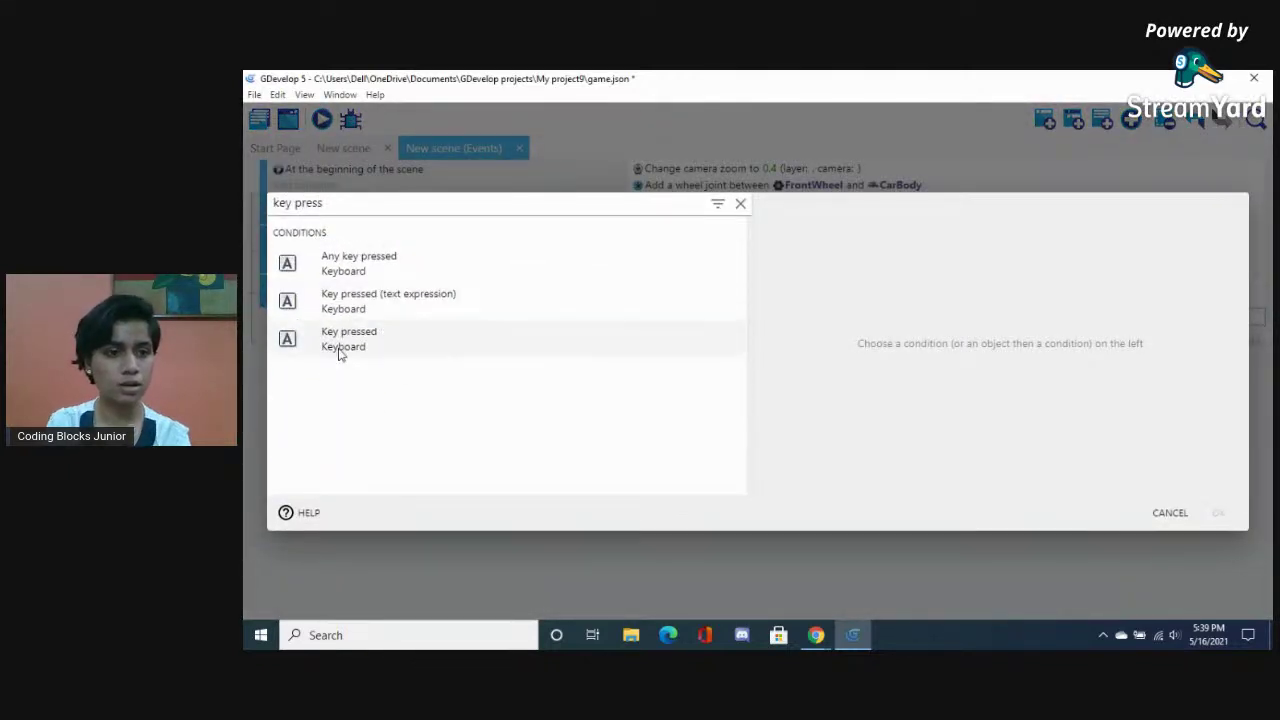
pyautogui.click(340, 352)
pyautogui.write('left')
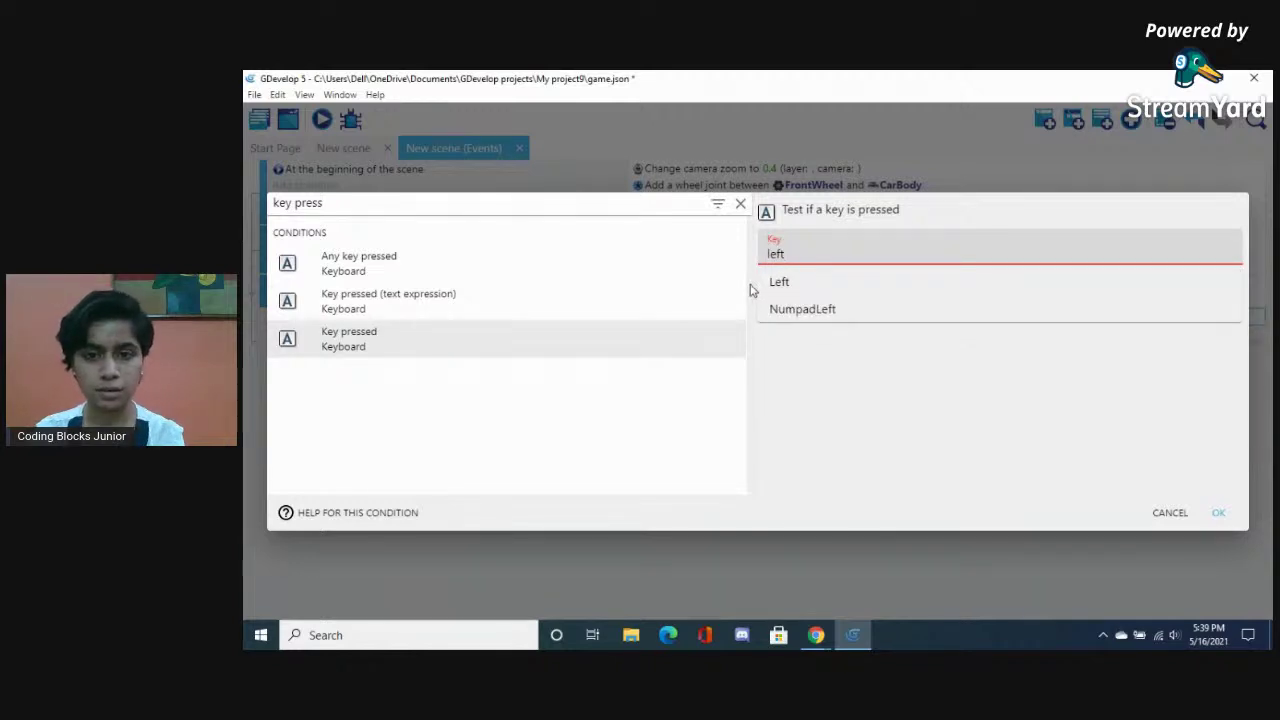
pyautogui.click(786, 290)
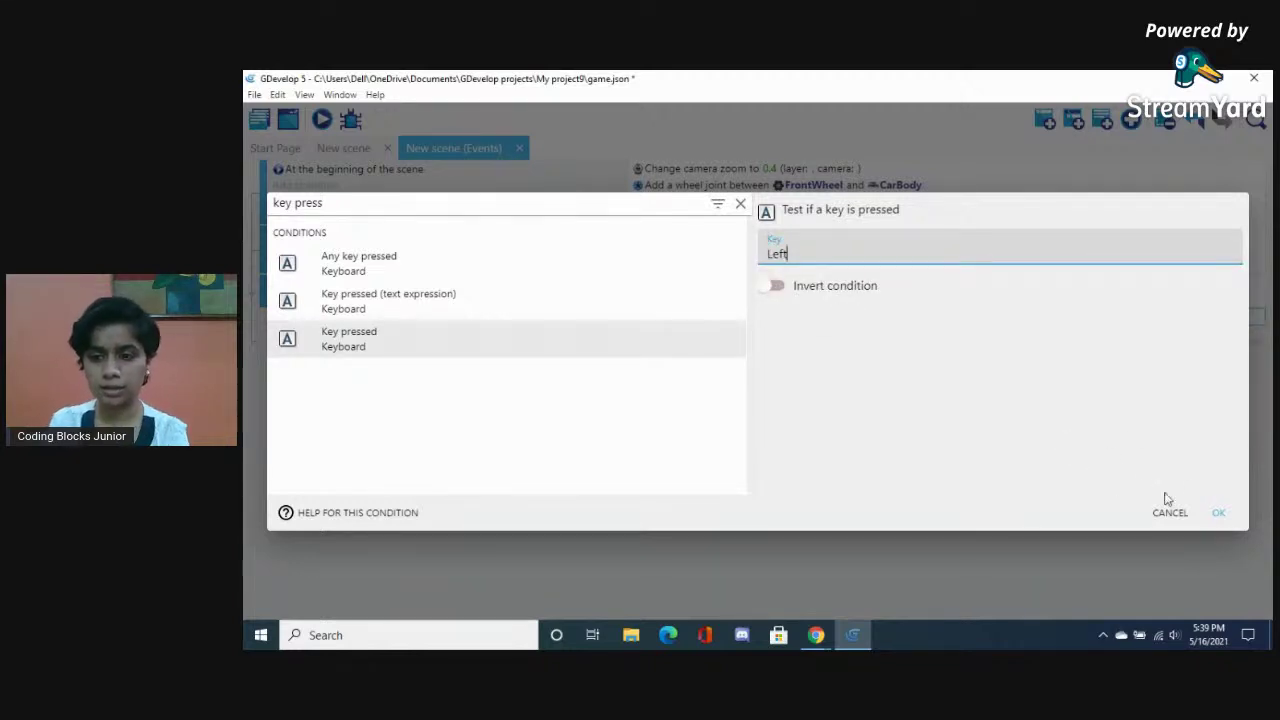
pyautogui.click(1215, 514)
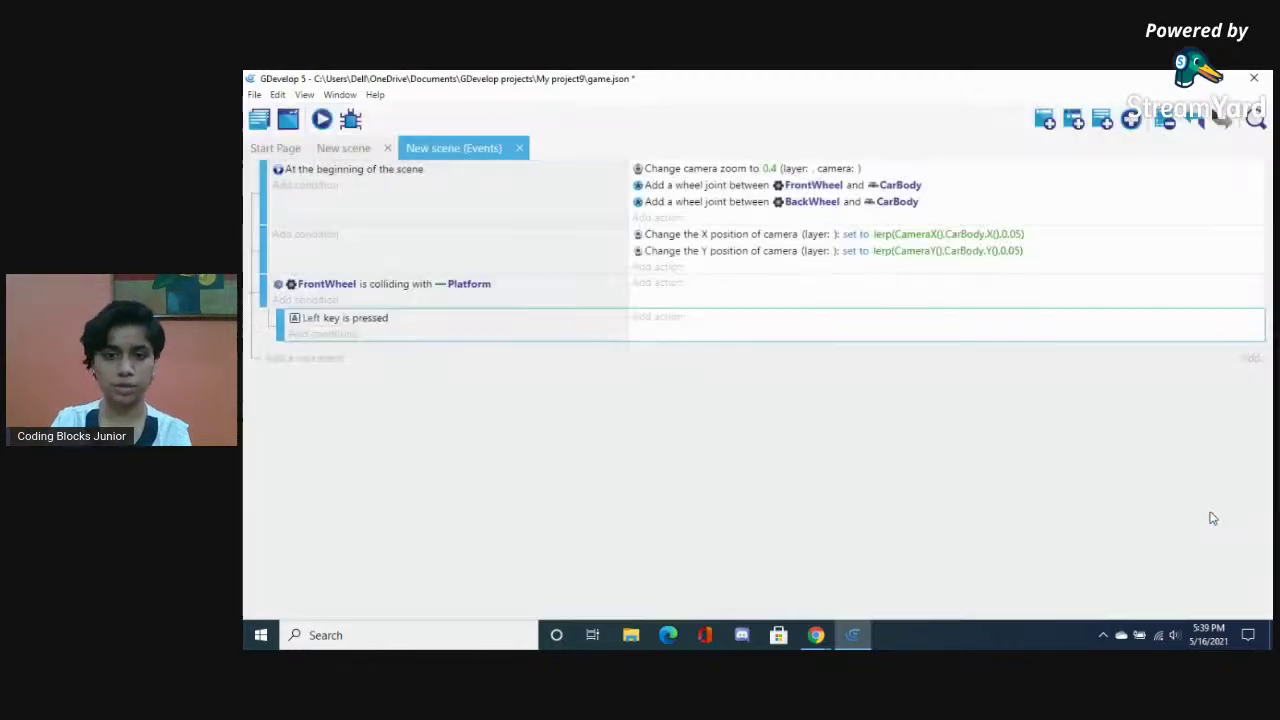
# Add an action to the Left key sub-event that adds -50 to CarBody's linear velocity on X
pyautogui.click(641, 319)
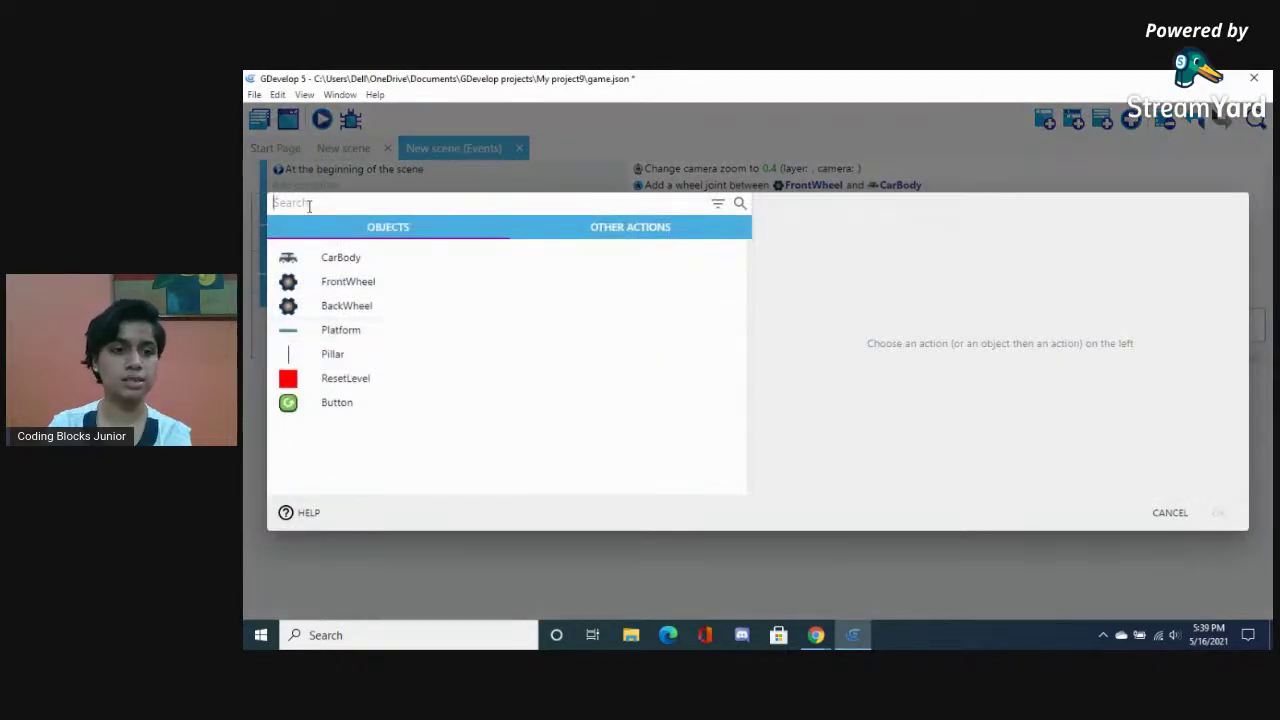
pyautogui.click(338, 260)
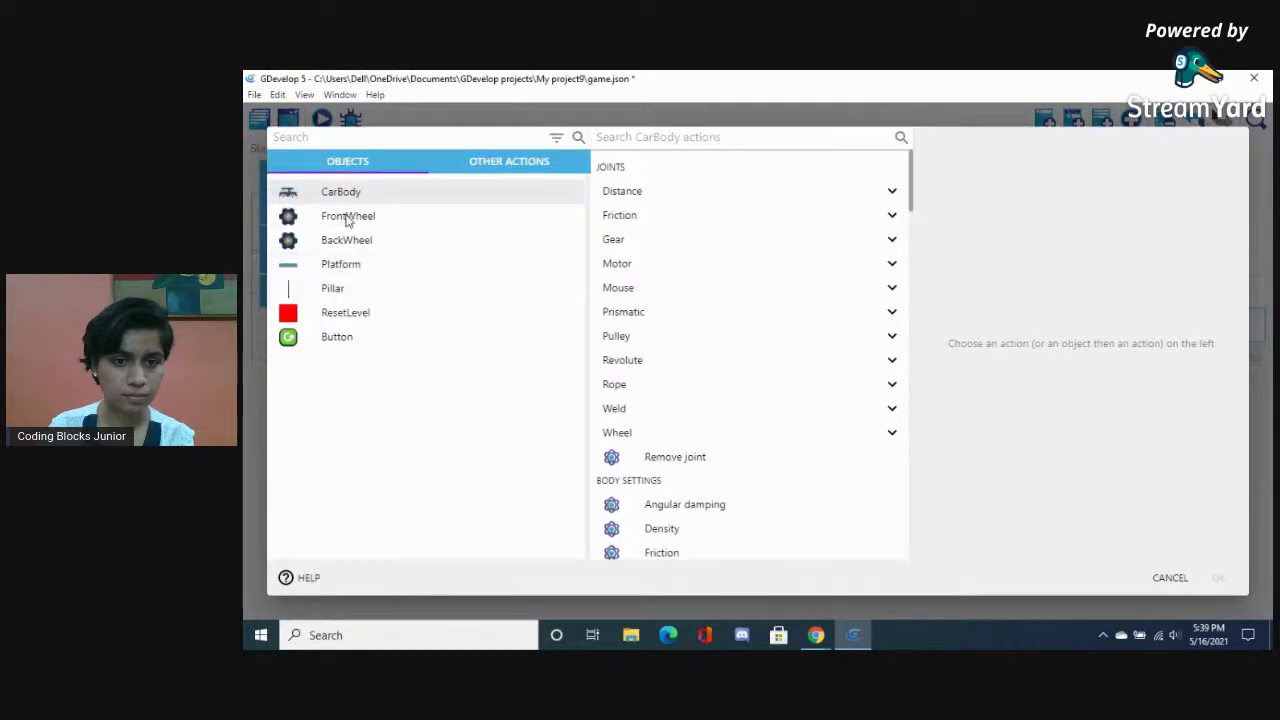
pyautogui.scroll(-2, 777, 417)
pyautogui.scroll(-5, 705, 435)
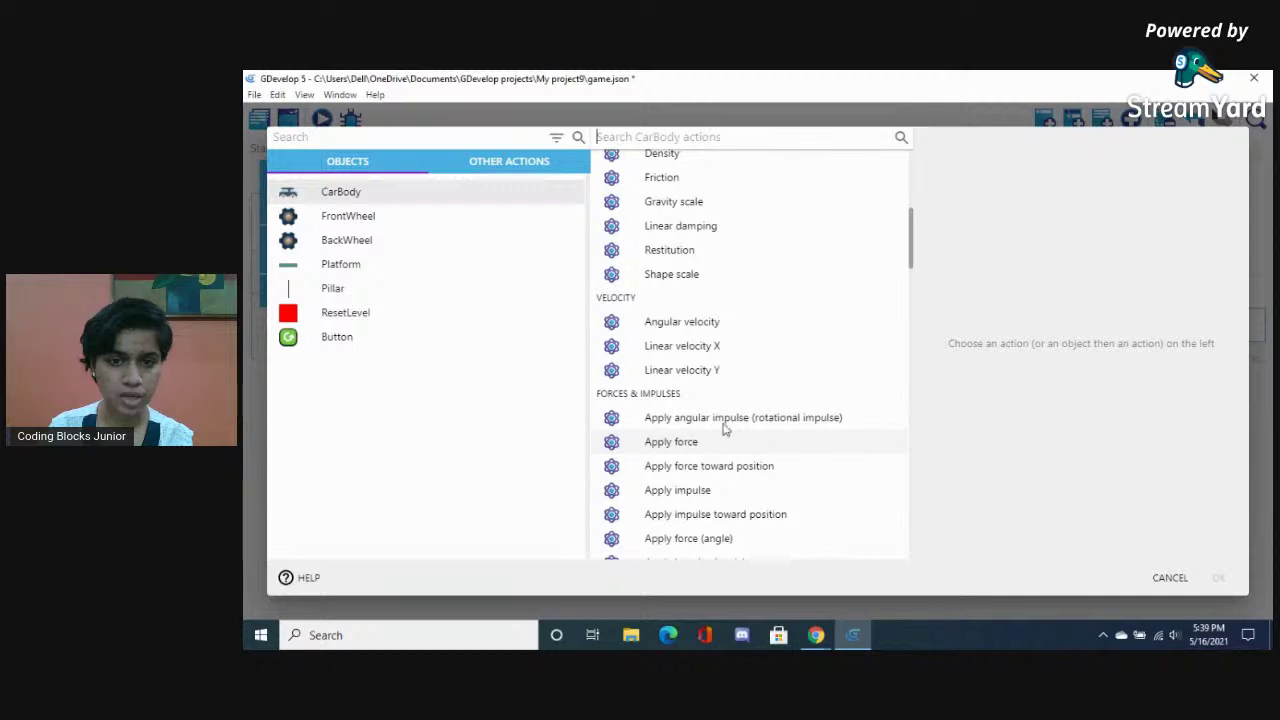
pyautogui.click(670, 345)
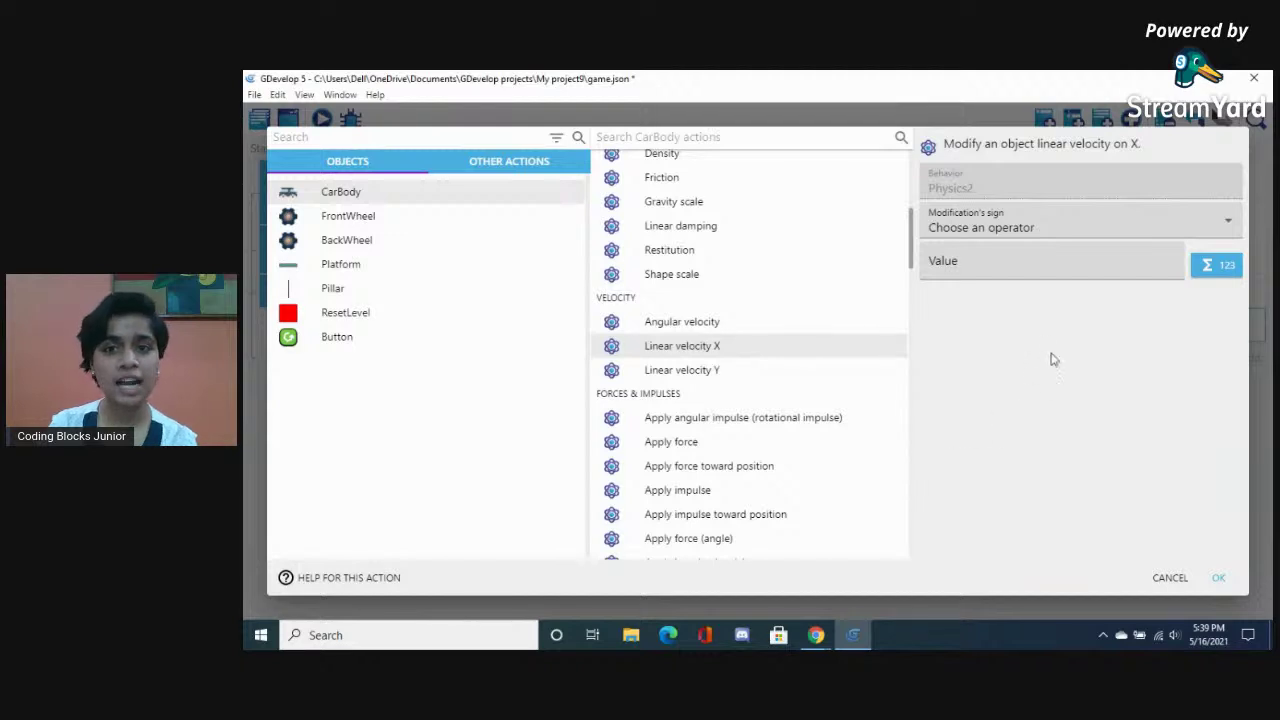
pyautogui.click(966, 228)
pyautogui.click(962, 280)
pyautogui.click(958, 258)
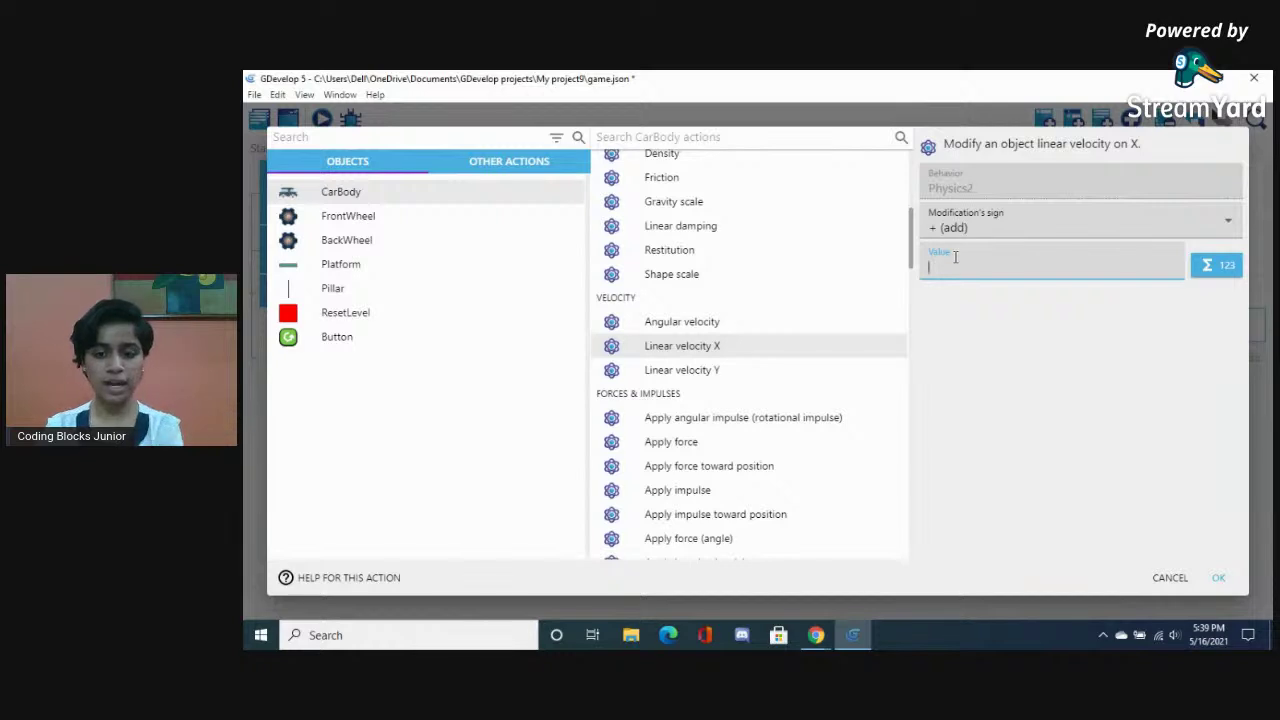
pyautogui.write('-50')
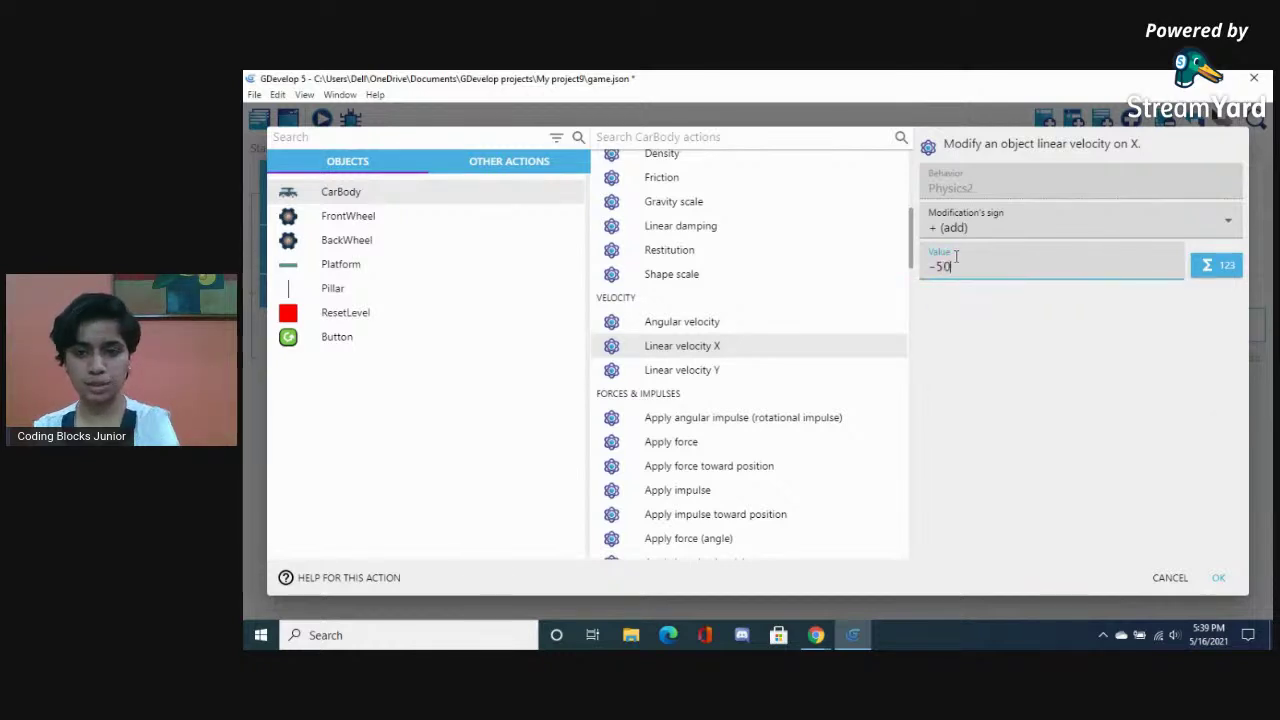
pyautogui.click(1219, 579)
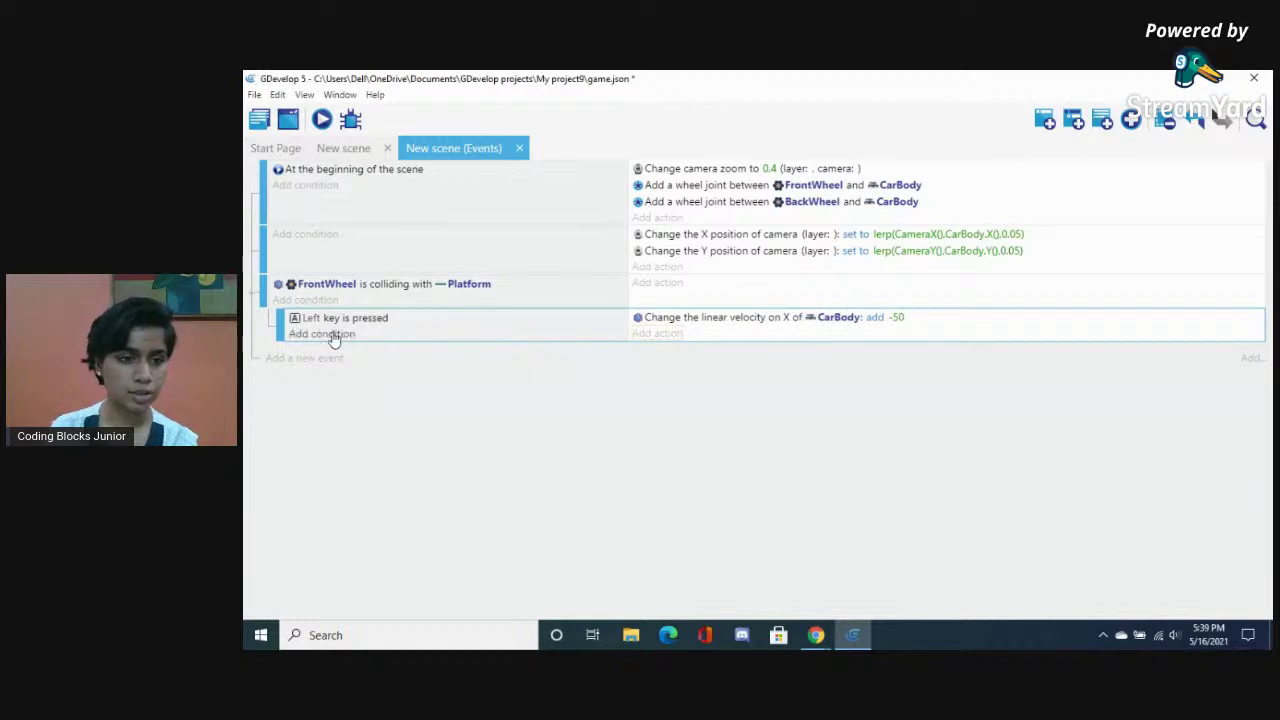
# Copy the Left key condition into a new event and nest it as a second sub-event under the FrontWheel collision event
pyautogui.click(292, 320)
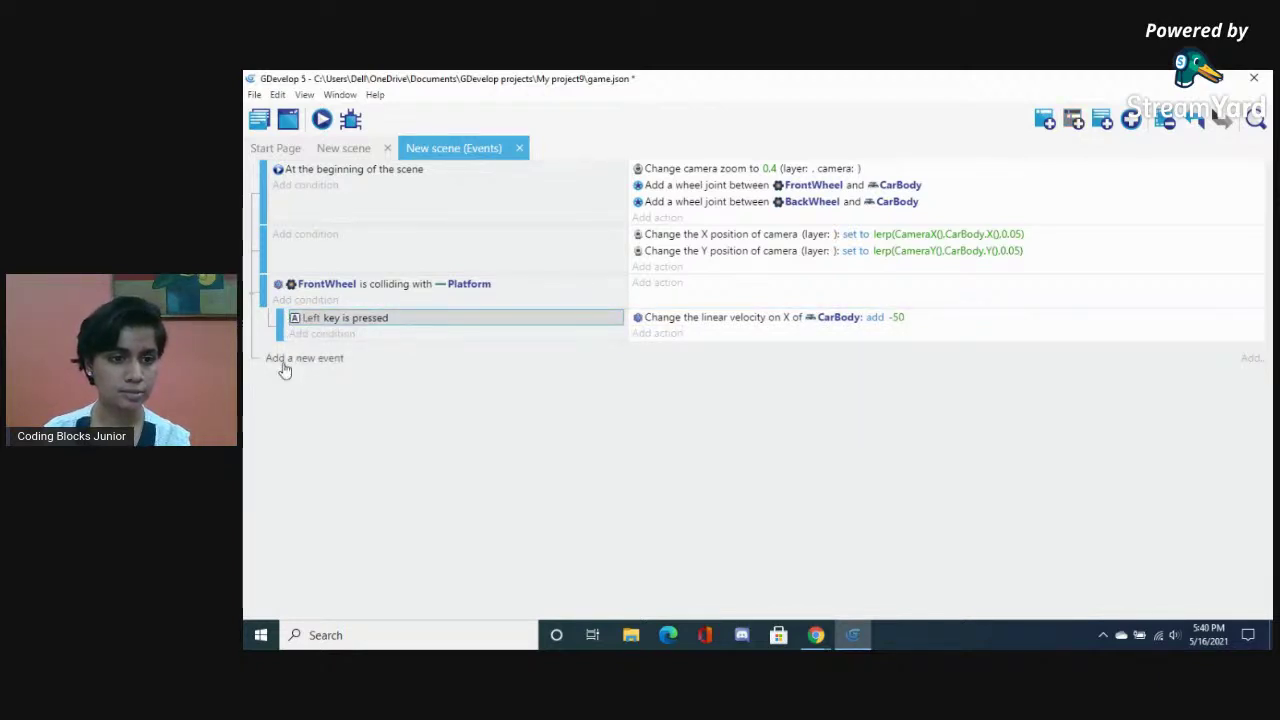
pyautogui.click(303, 358)
pyautogui.hotkey('ctrl', 'v')
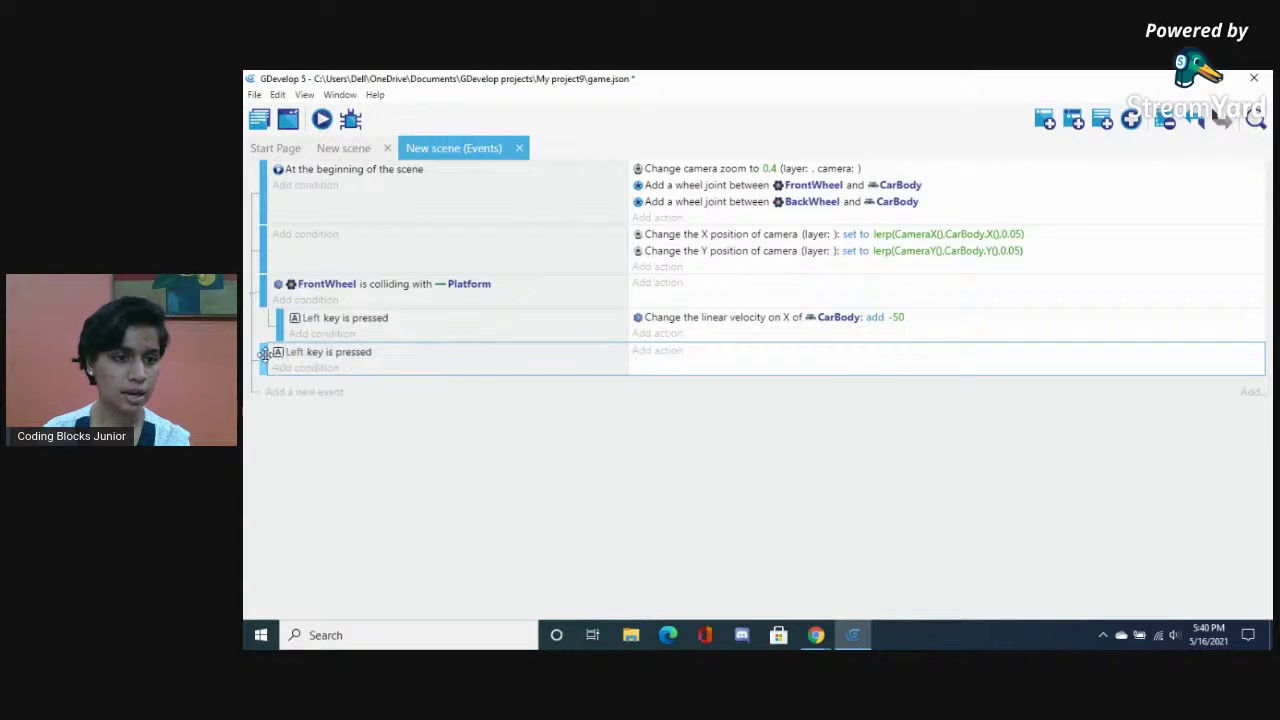
pyautogui.moveTo(265, 353); pyautogui.dragTo(290, 360)
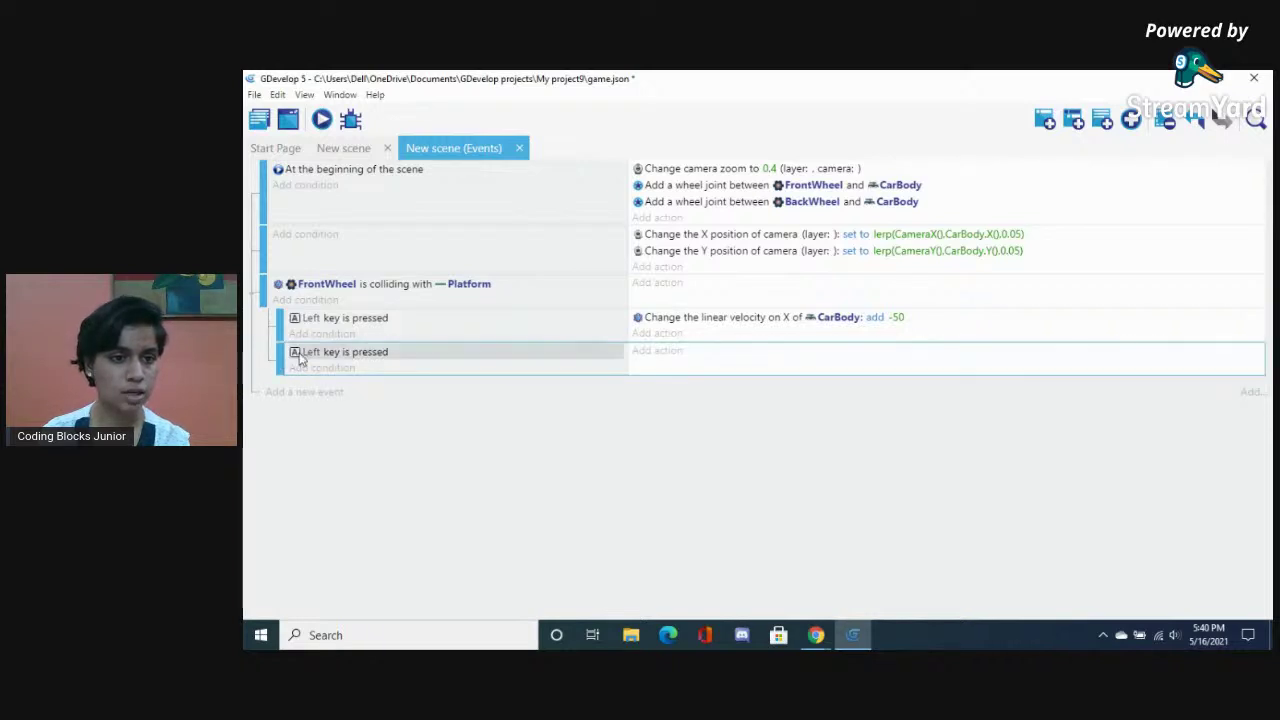
# Change the key in the second sub-event's condition to Right
pyautogui.click(307, 355)
pyautogui.press('BackSpace')
pyautogui.press('BackSpace')
pyautogui.press('BackSpace')
pyautogui.press('BackSpace')
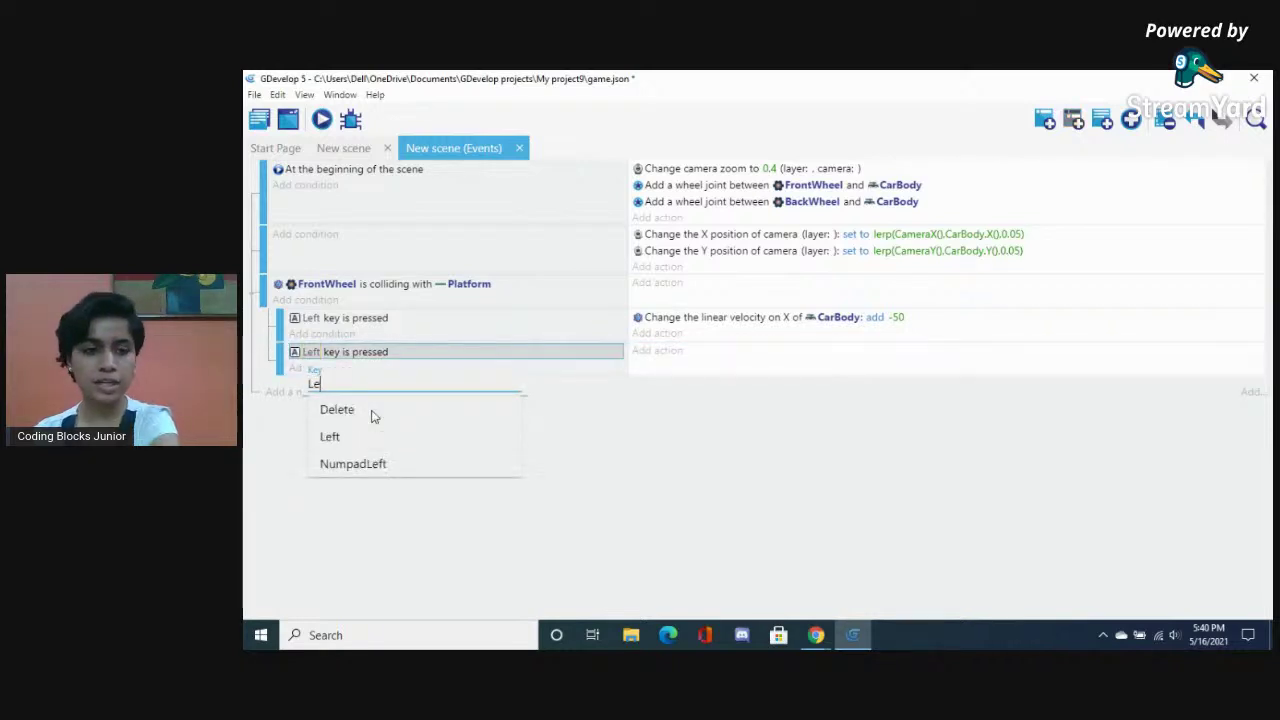
pyautogui.write('rifht')
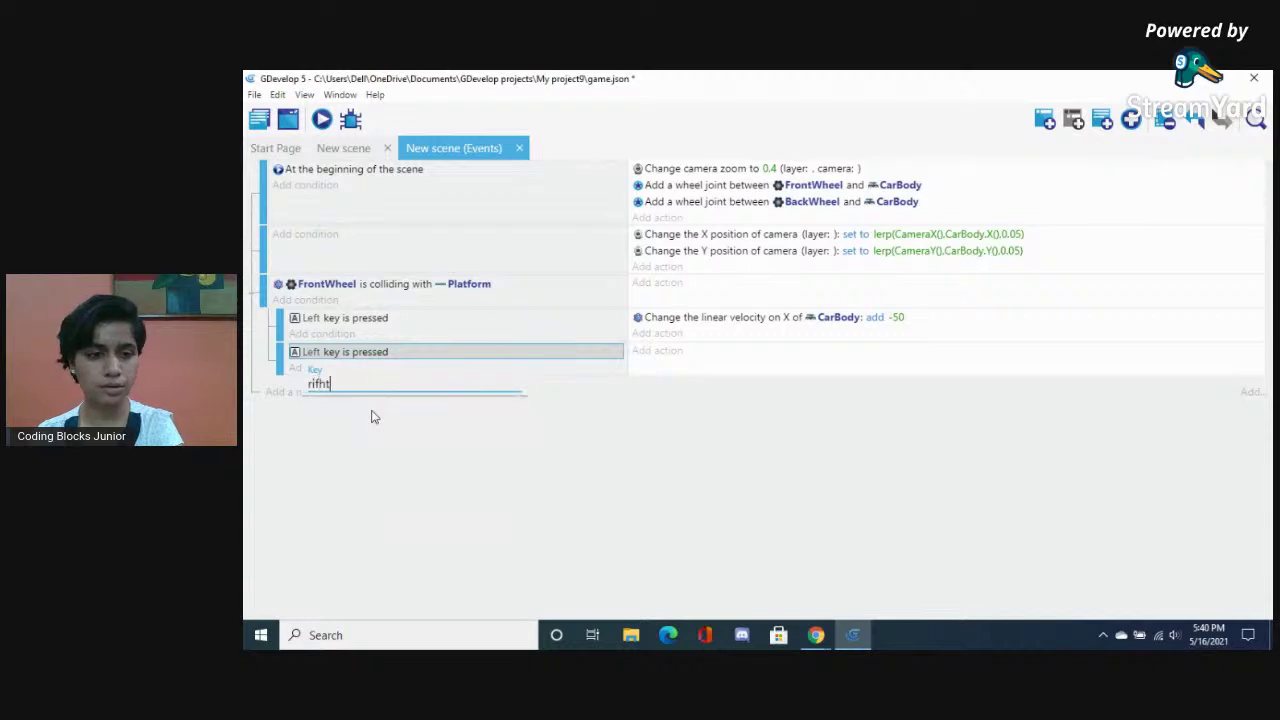
pyautogui.press('BackSpace')
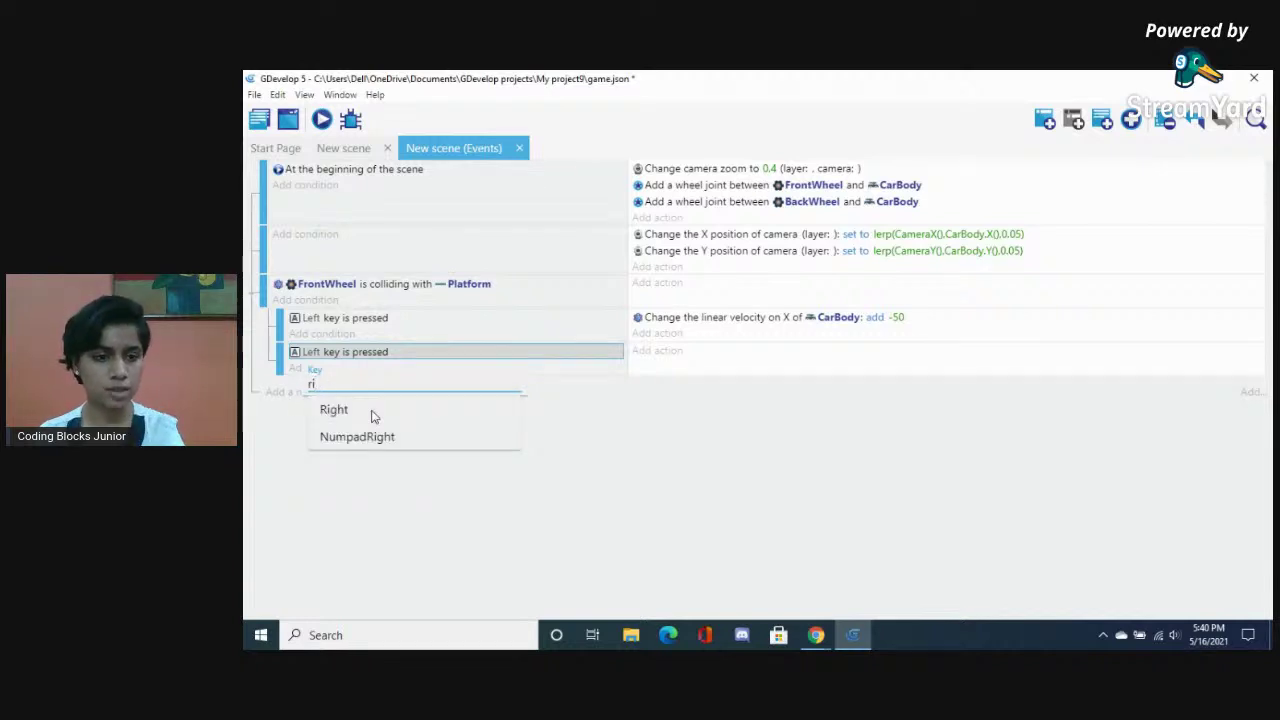
pyautogui.click(371, 412)
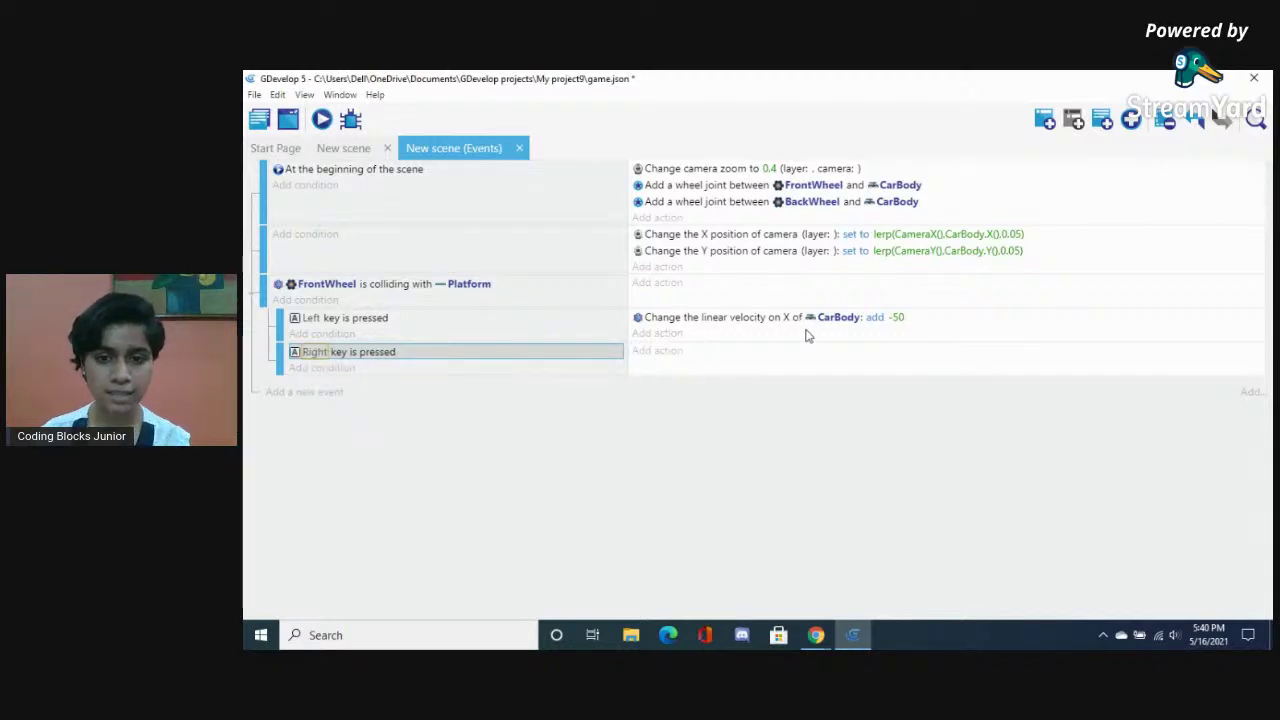
# Copy the CarBody linear velocity action to the Right key sub-event with a value of 100, and preview the game
pyautogui.click(706, 318)
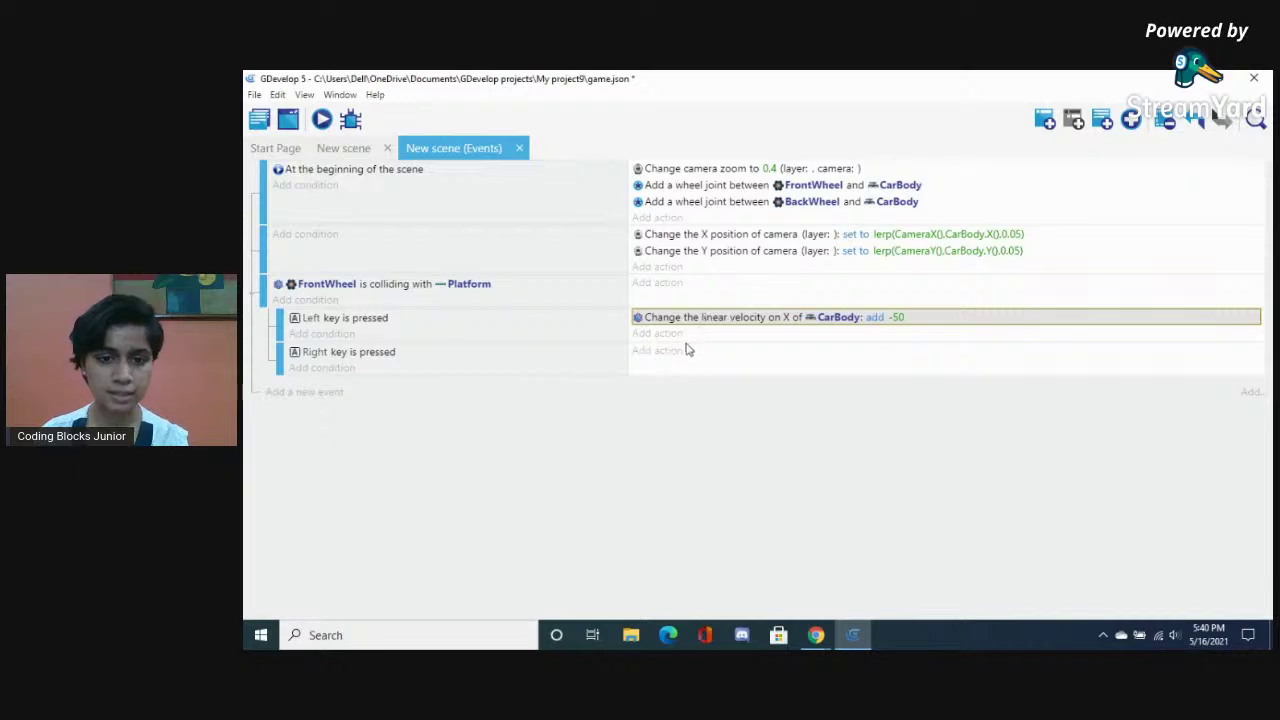
pyautogui.click(740, 351)
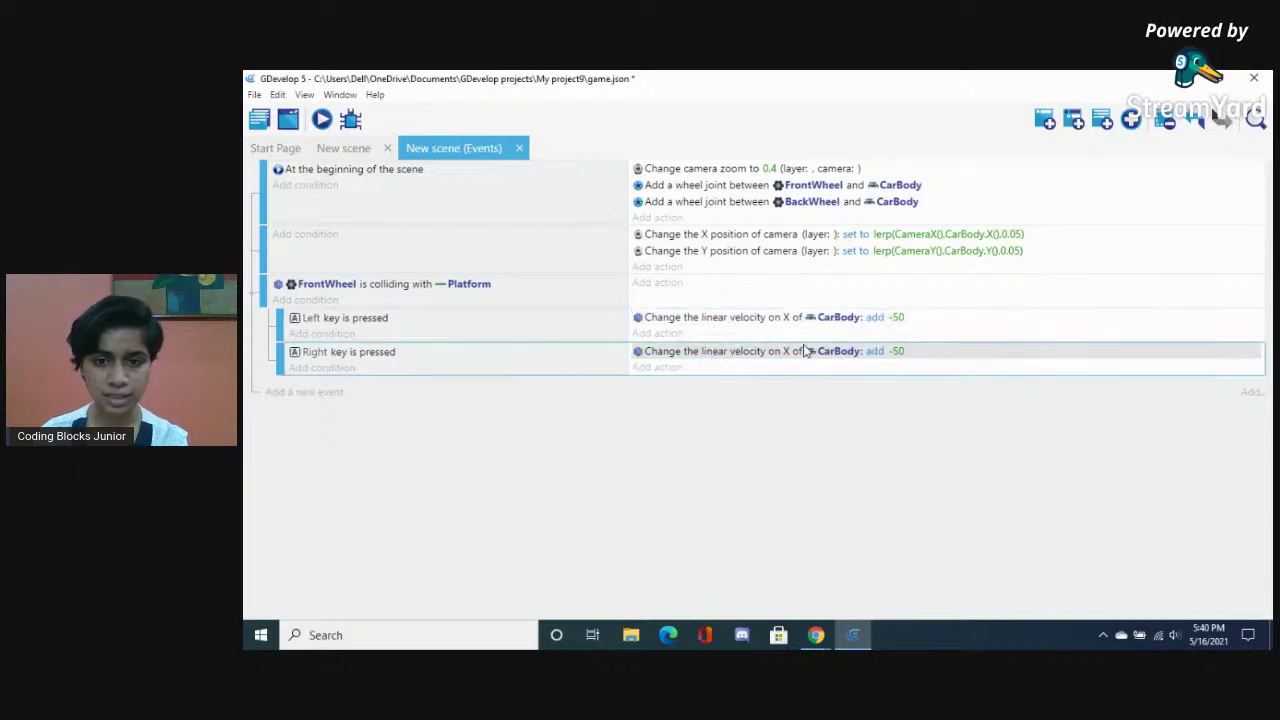
pyautogui.click(896, 351)
pyautogui.click(903, 388)
pyautogui.press('BackSpace')
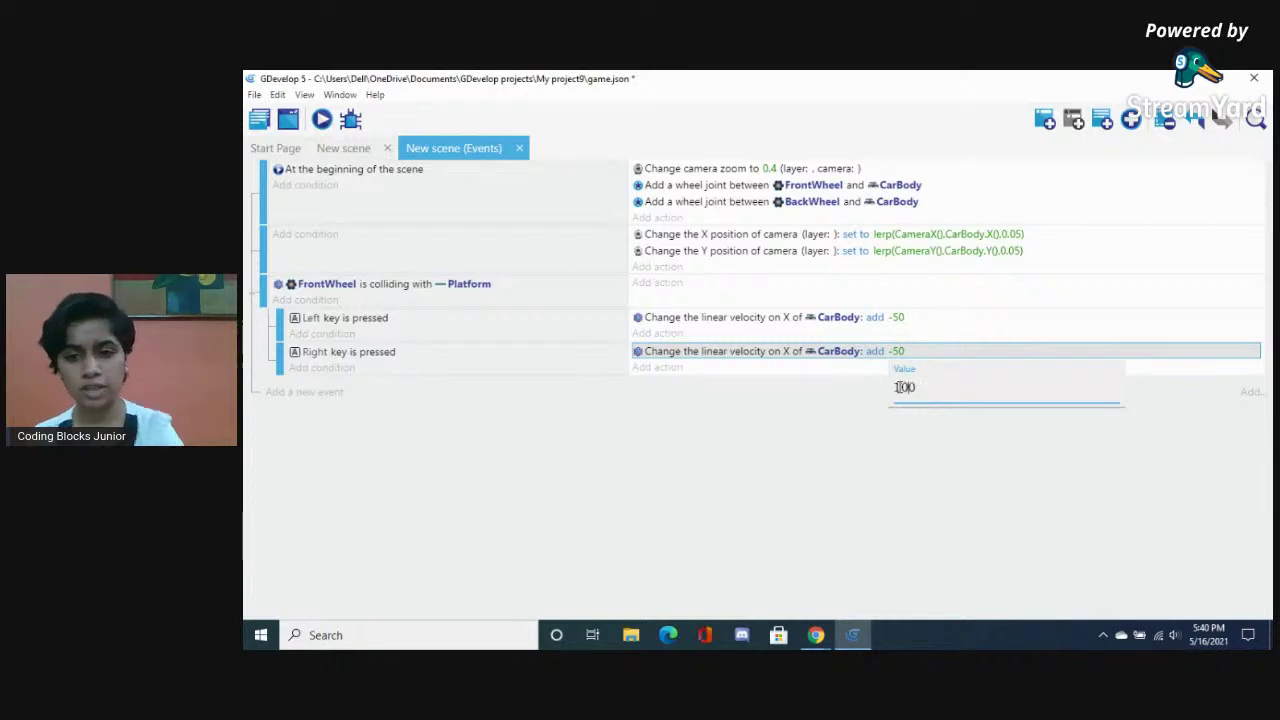
pyautogui.click(818, 426)
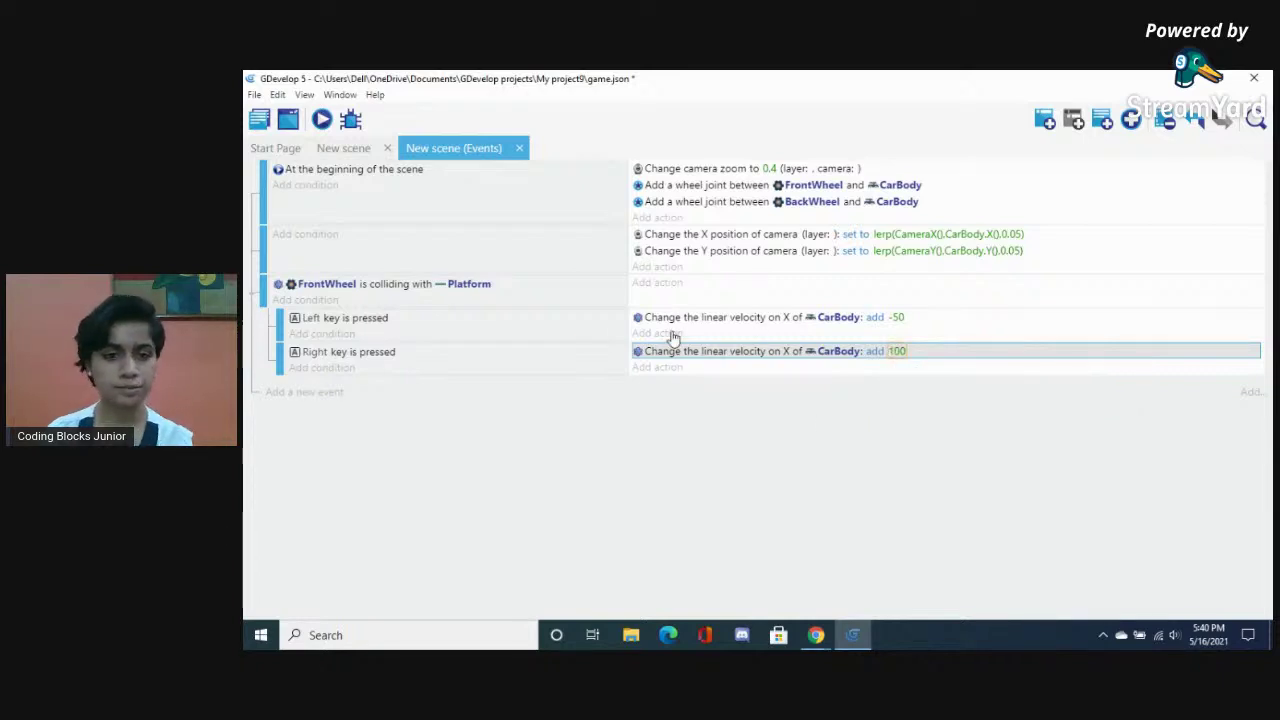
pyautogui.click(322, 120)
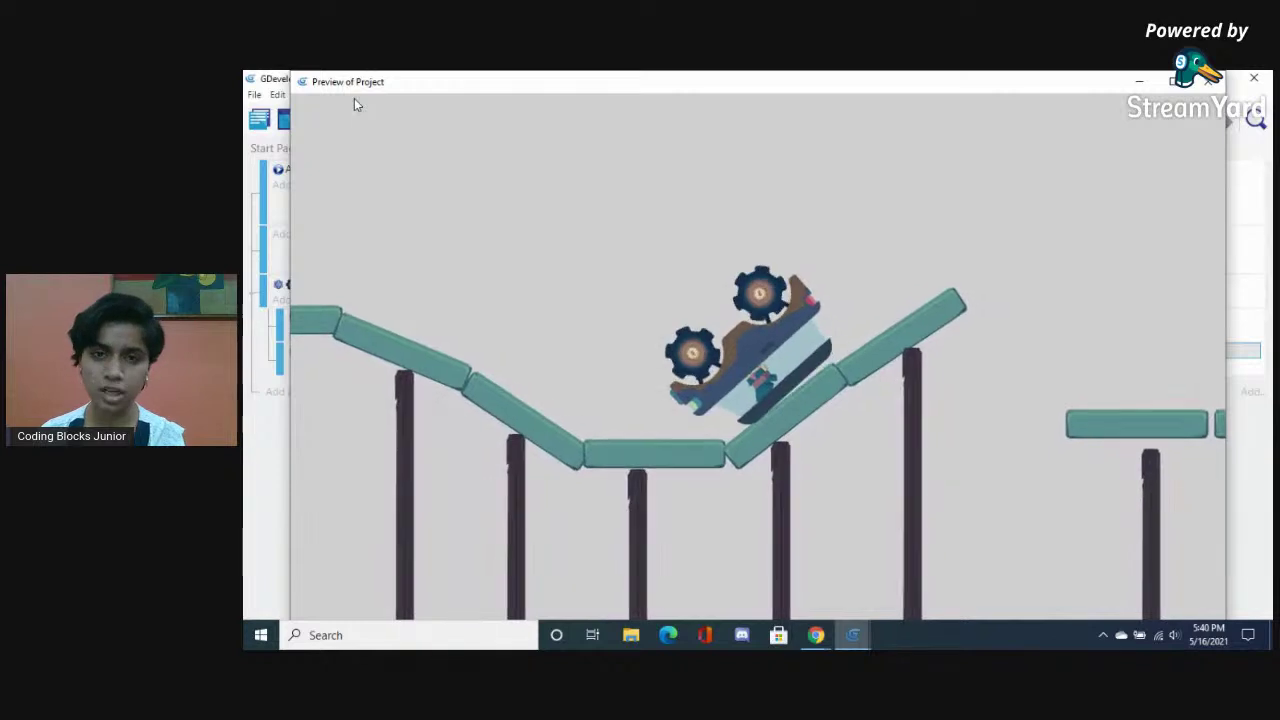
pyautogui.click(1205, 80)
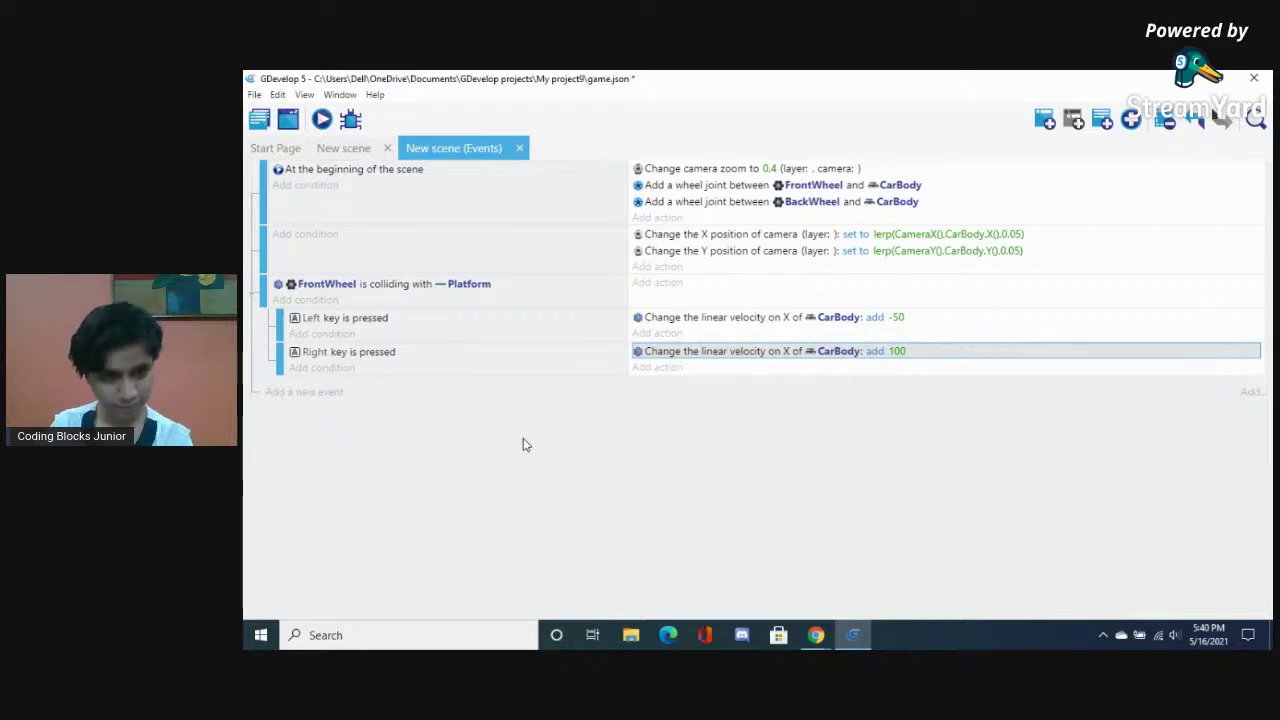
# Place a ResetLevel instance in the scene and stretch it into a thick block beneath all the platforms, overlapping the pillar bases
pyautogui.click(335, 150)
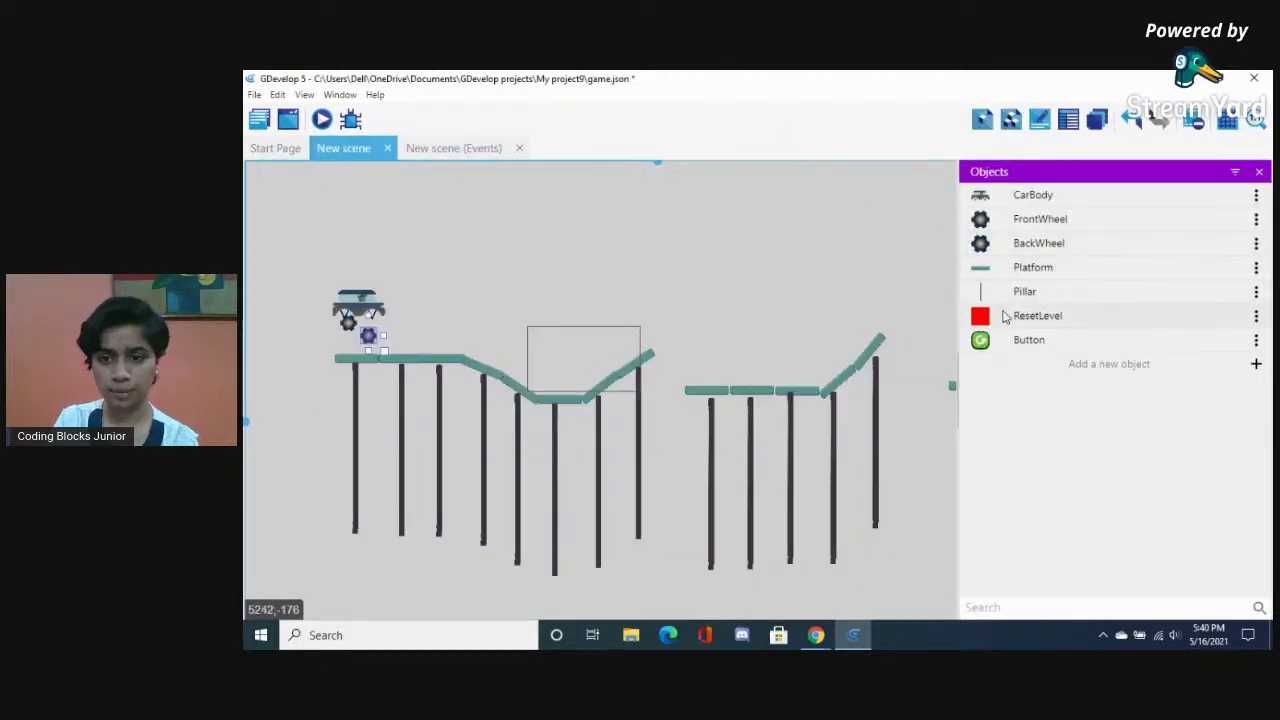
pyautogui.moveTo(918, 320); pyautogui.dragTo(291, 508)
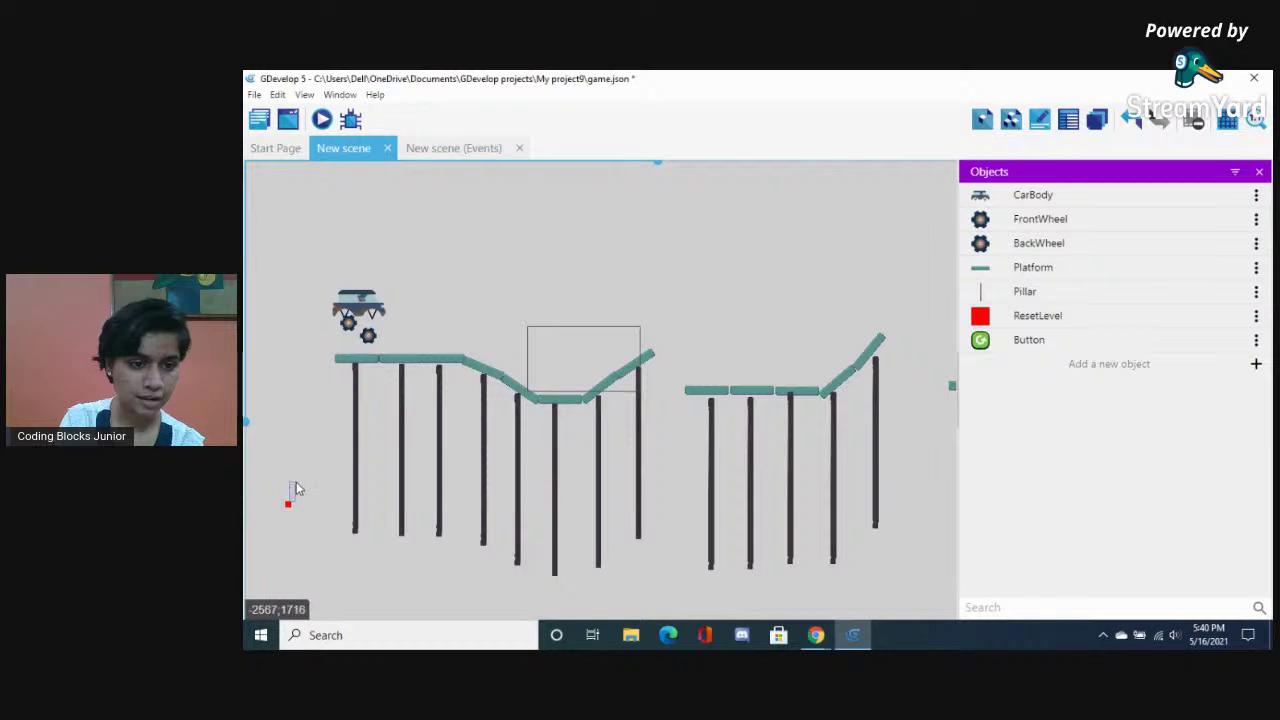
pyautogui.click(288, 502)
pyautogui.moveTo(296, 513); pyautogui.dragTo(958, 514)
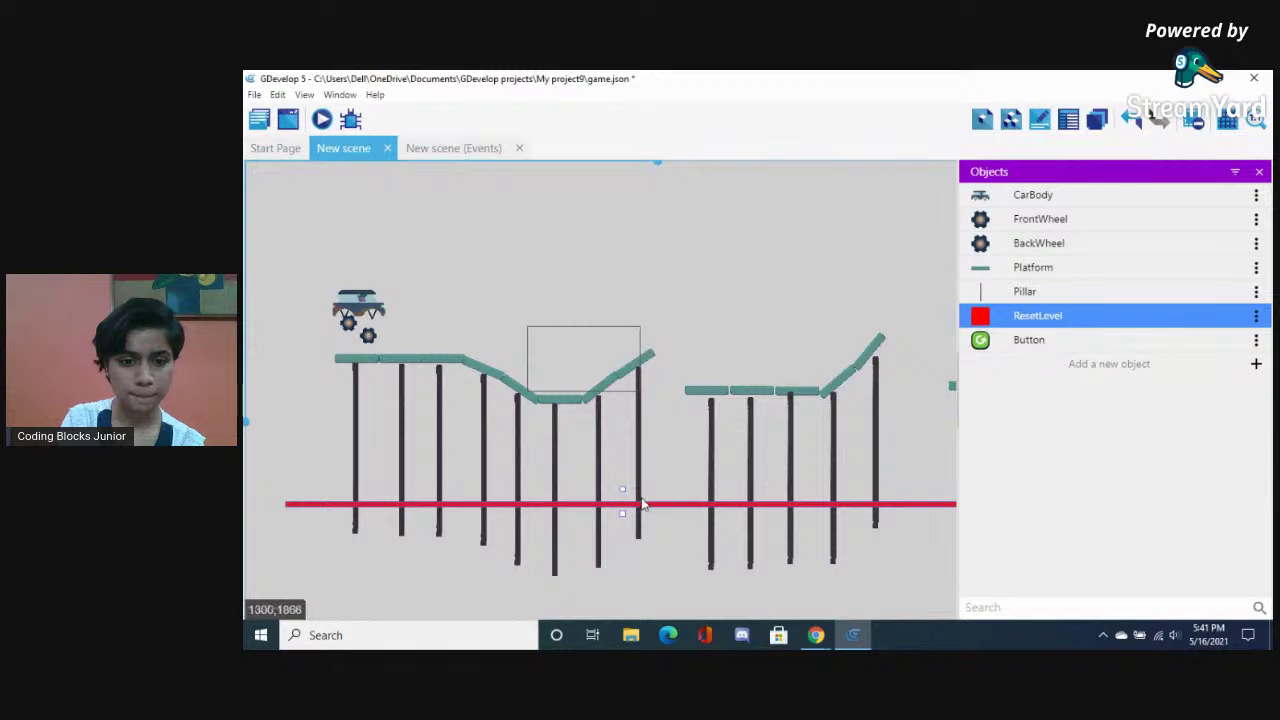
pyautogui.moveTo(622, 514); pyautogui.dragTo(618, 598)
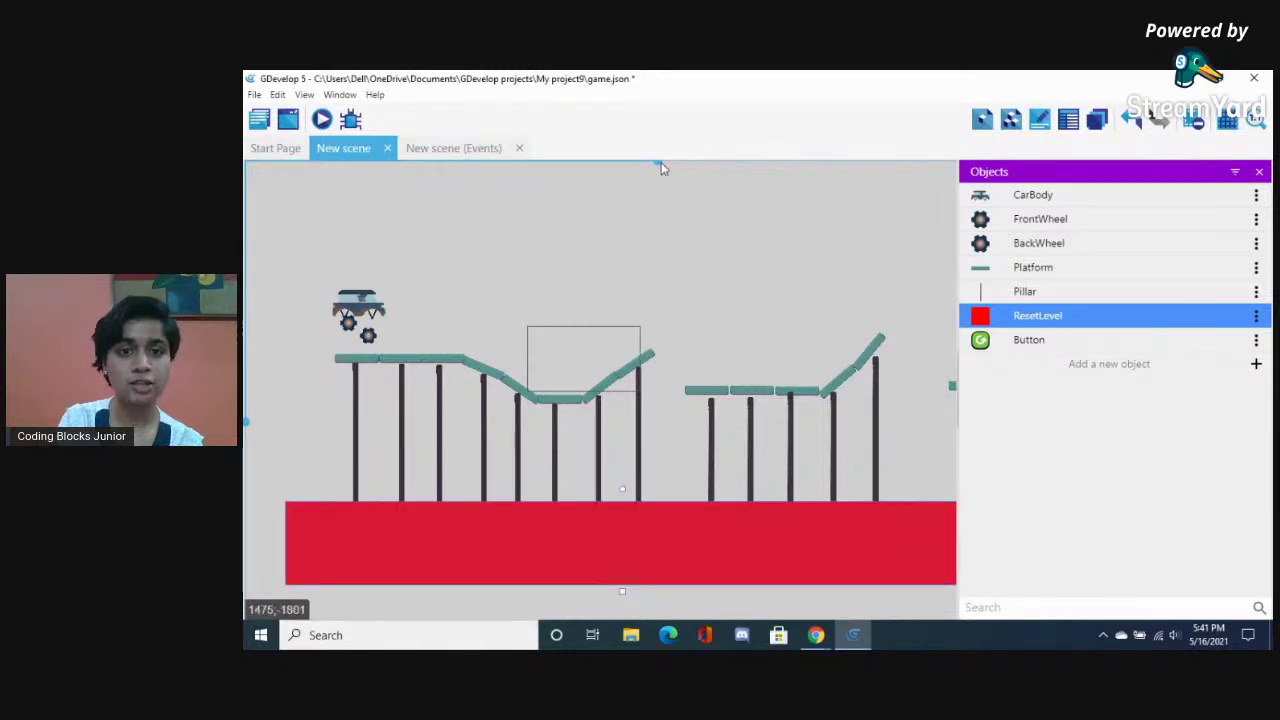
pyautogui.moveTo(658, 166); pyautogui.dragTo(817, 229)
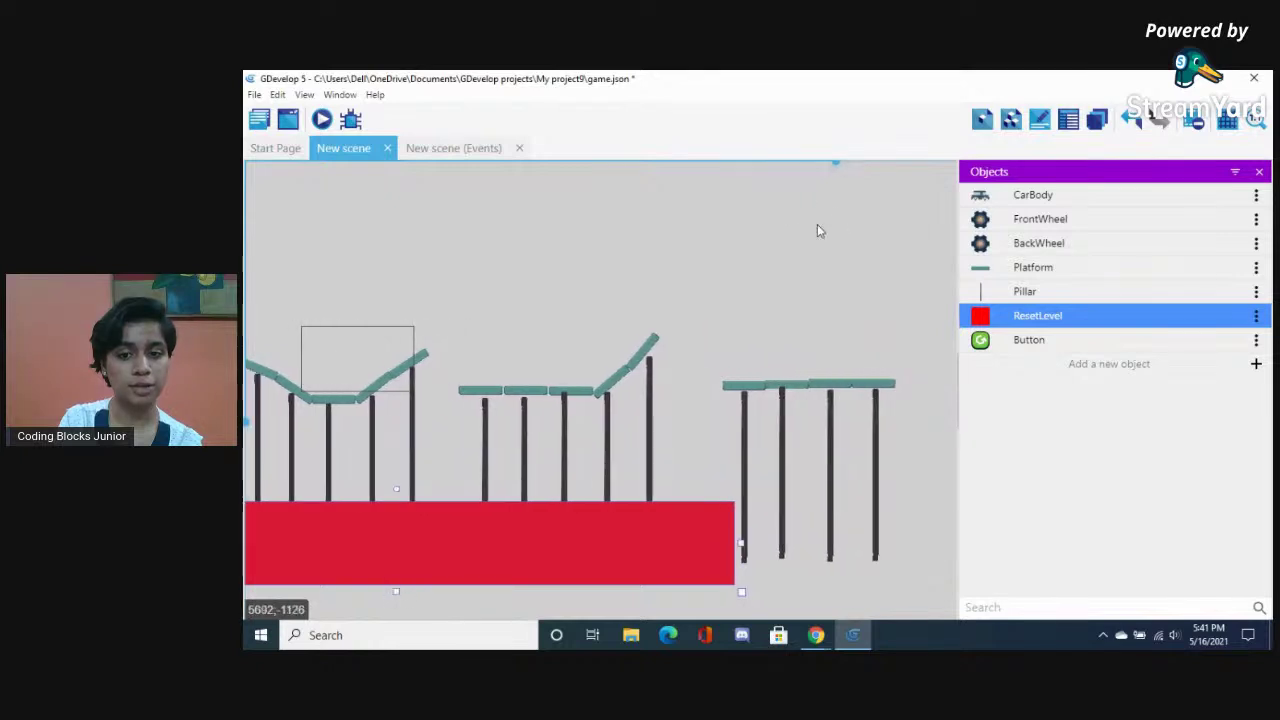
pyautogui.moveTo(741, 543); pyautogui.dragTo(928, 545)
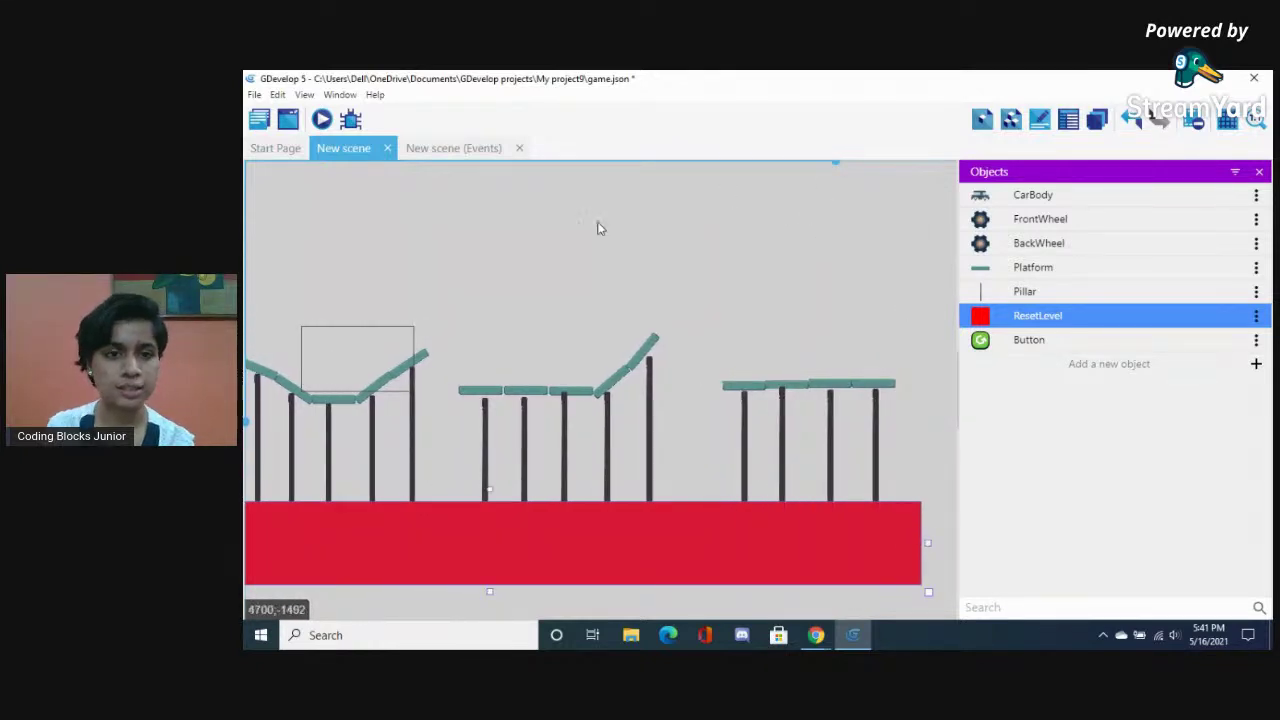
# Add an action that hides ResetLevel to the beginning-of-scene event
pyautogui.click(479, 150)
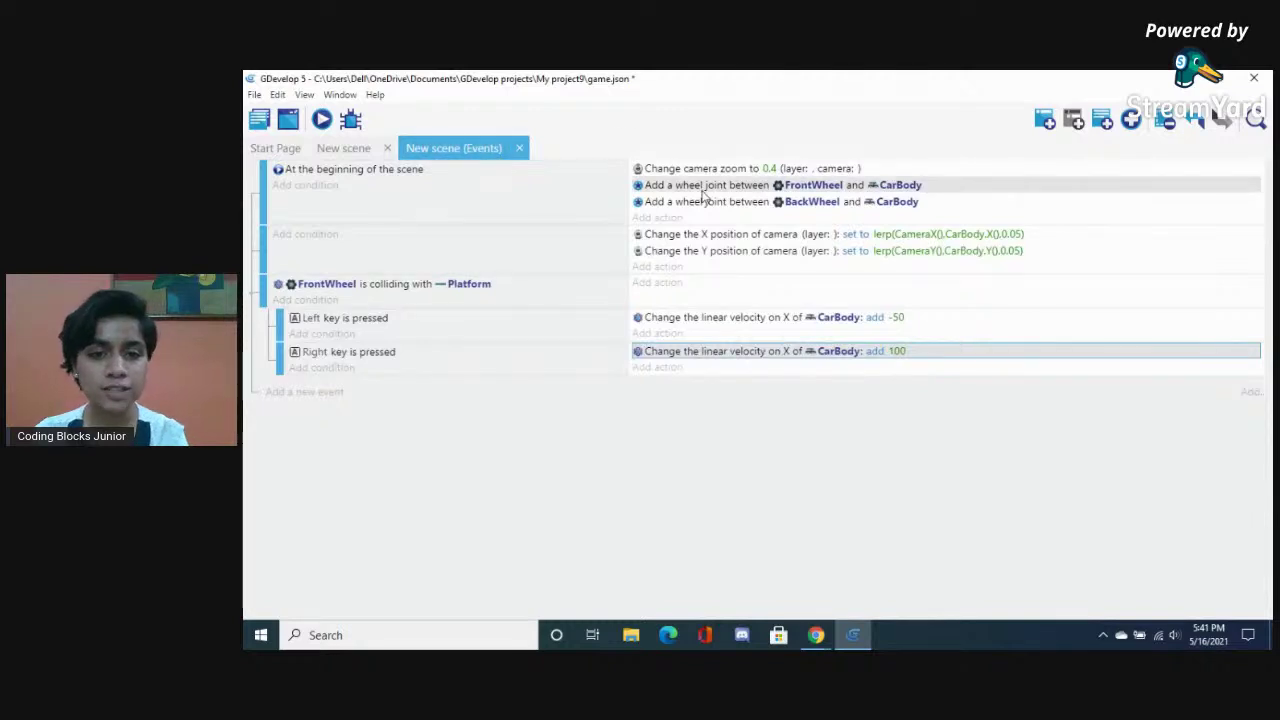
pyautogui.click(652, 218)
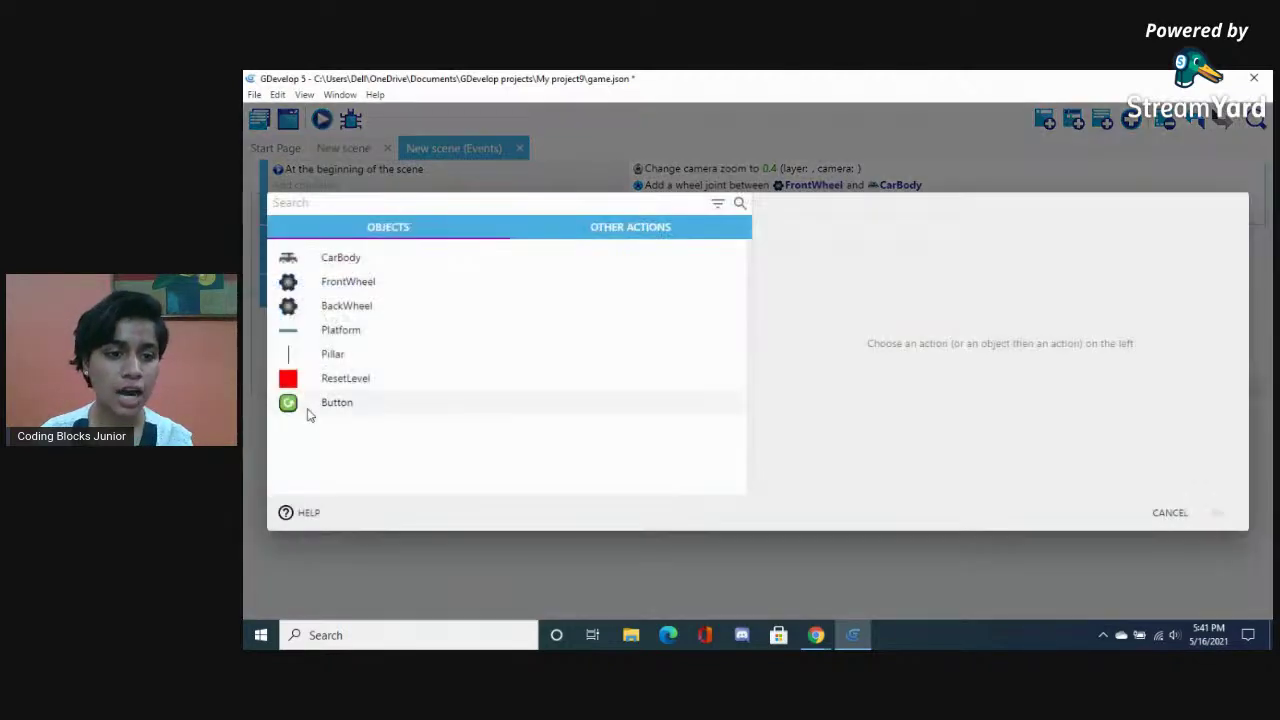
pyautogui.click(333, 384)
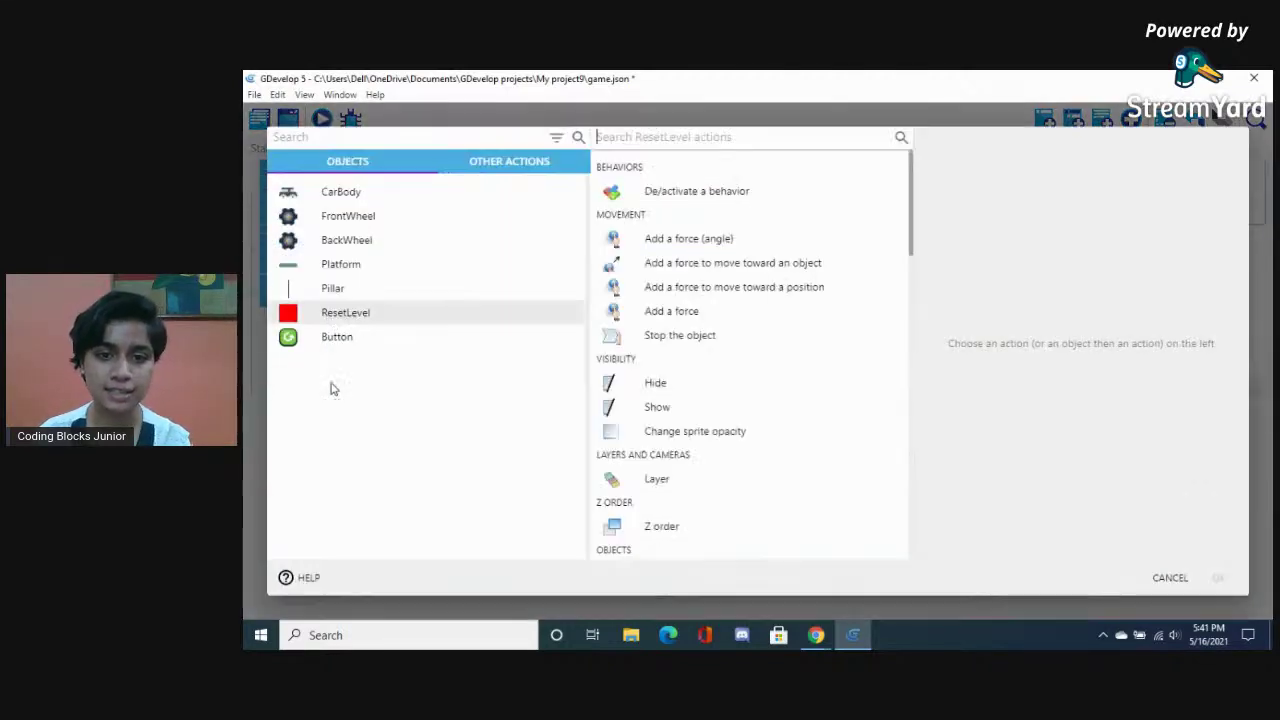
pyautogui.click(710, 390)
pyautogui.click(1219, 580)
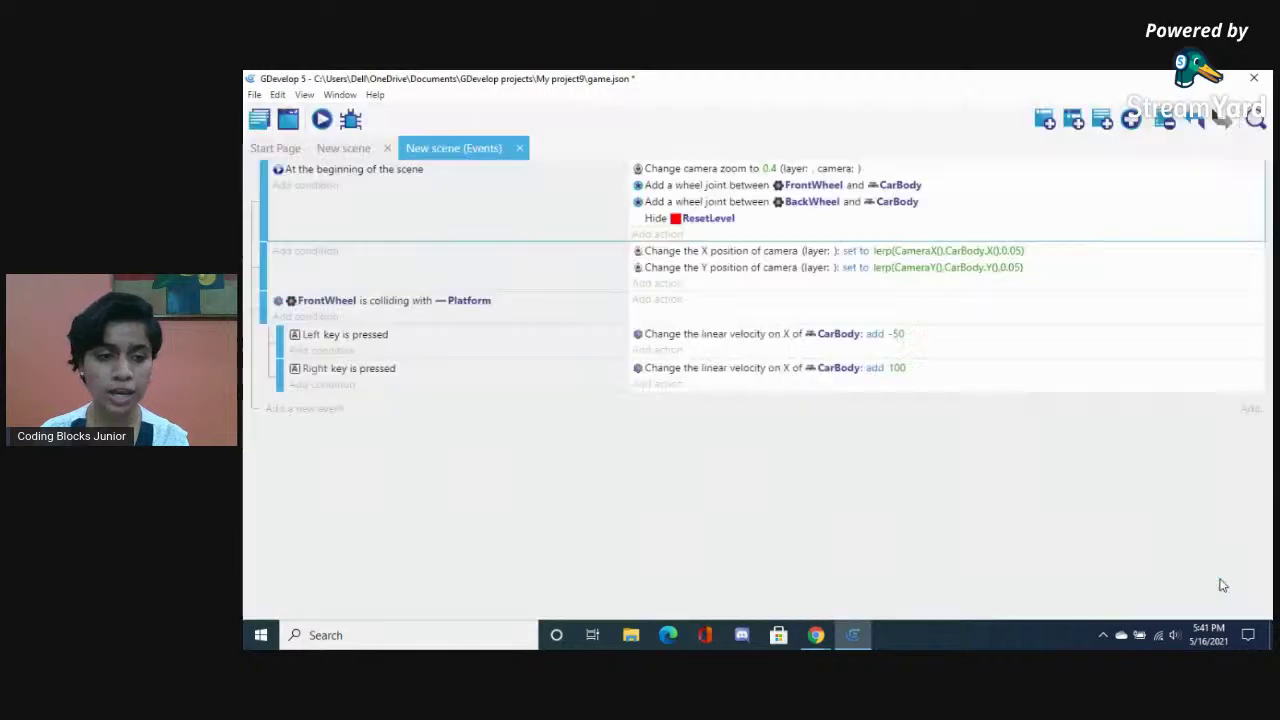
# Add a new empty event at the end of the scene's events
pyautogui.click(279, 408)
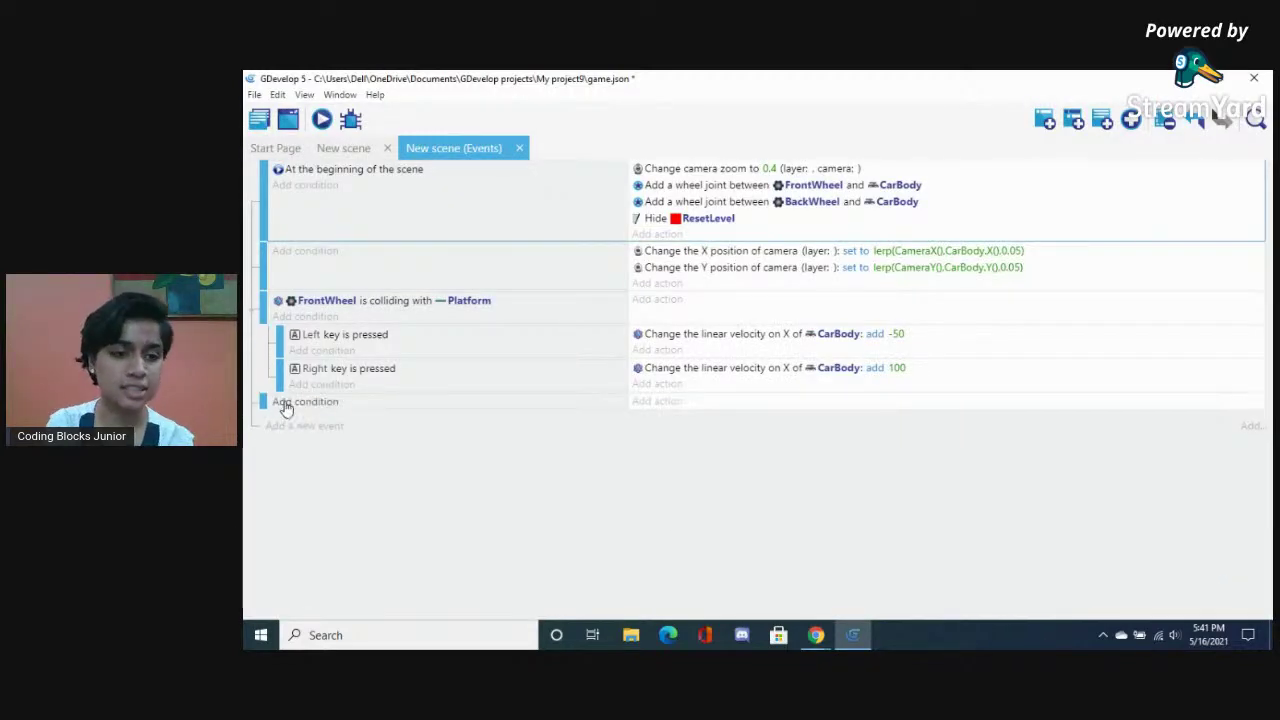
pyautogui.click(286, 404)
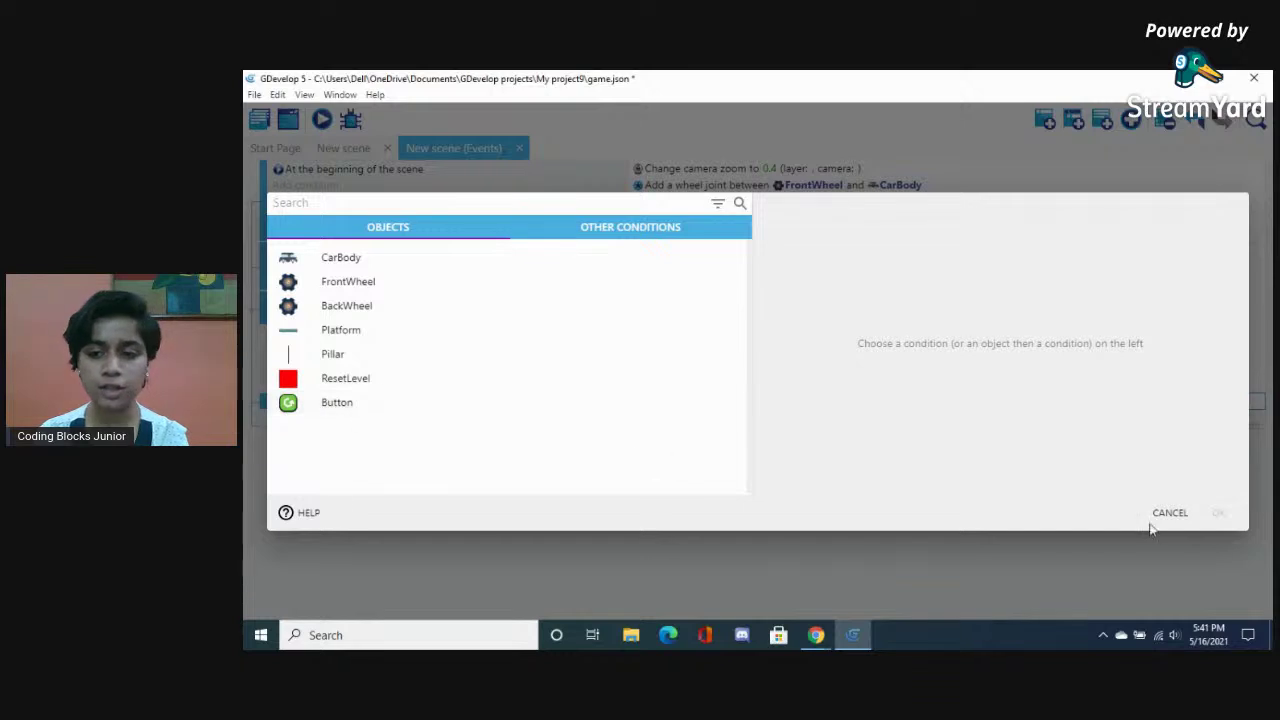
pyautogui.click(1169, 513)
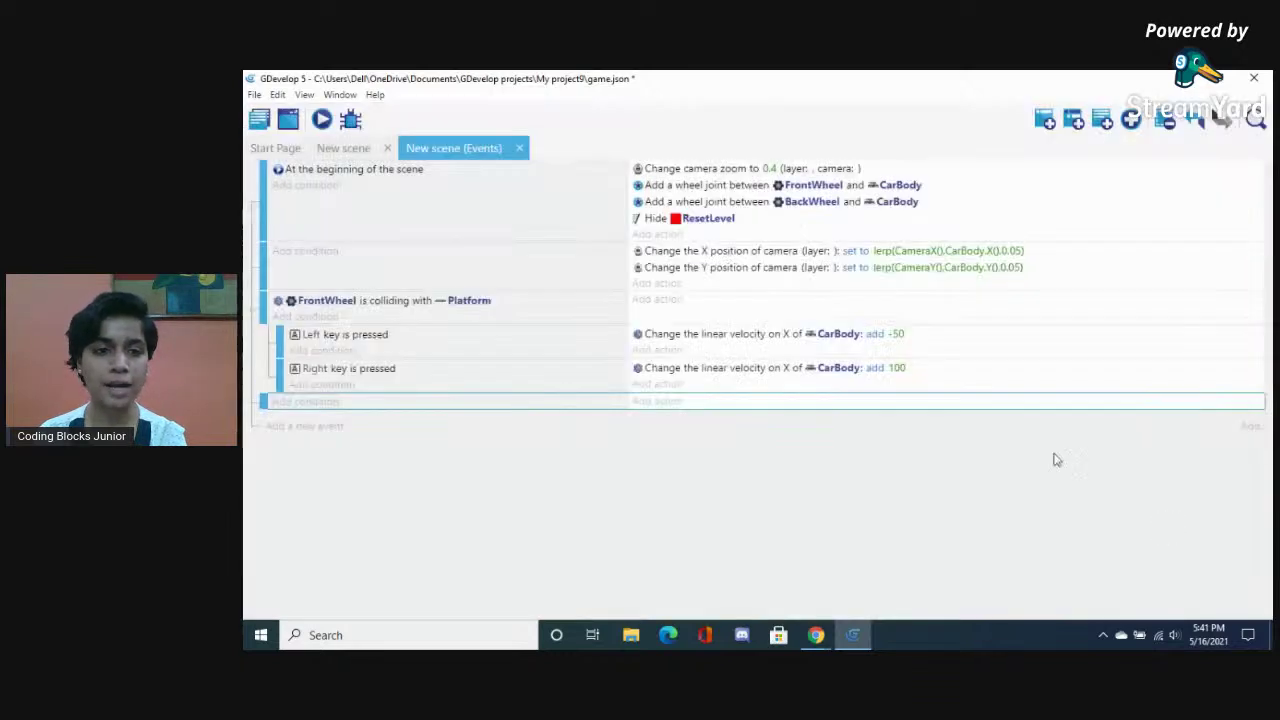
# Give the ResetLevel object the Physics Engine 2.0 behavior with its type set to Static
pyautogui.click(338, 148)
pyautogui.rightClick(563, 514)
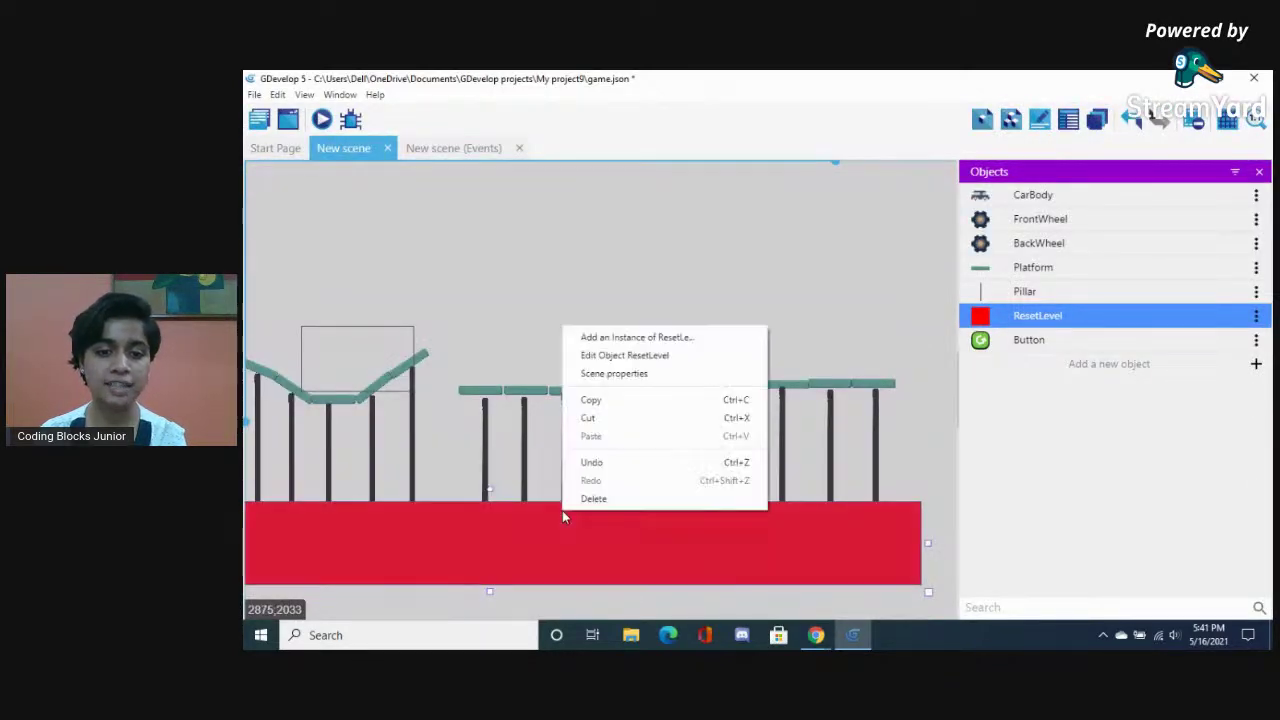
pyautogui.click(590, 362)
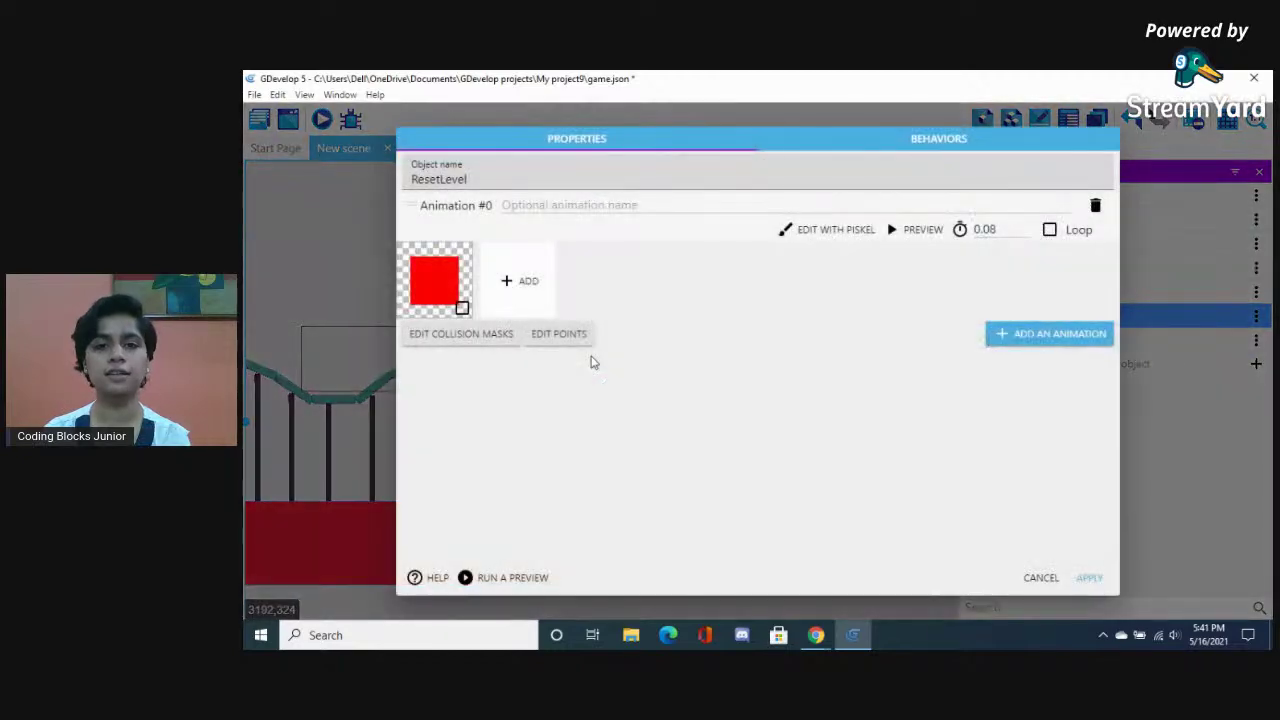
pyautogui.click(958, 138)
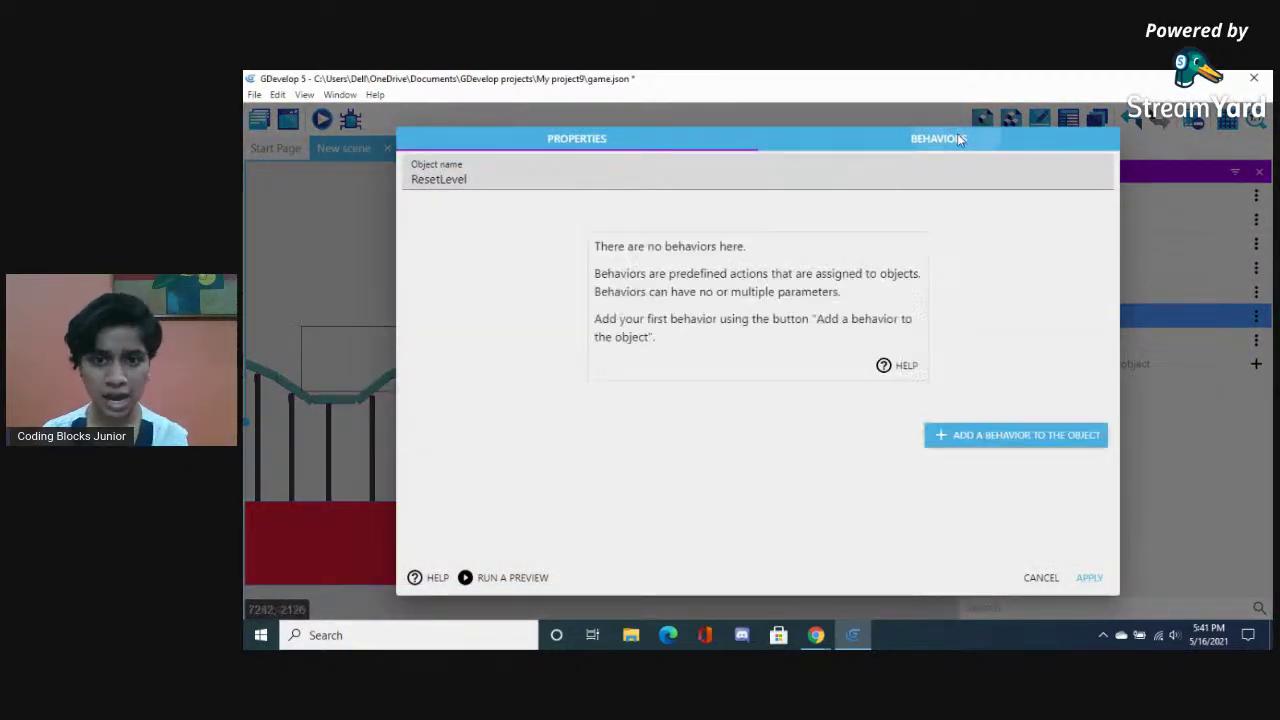
pyautogui.click(1003, 433)
pyautogui.scroll(-3, 560, 425)
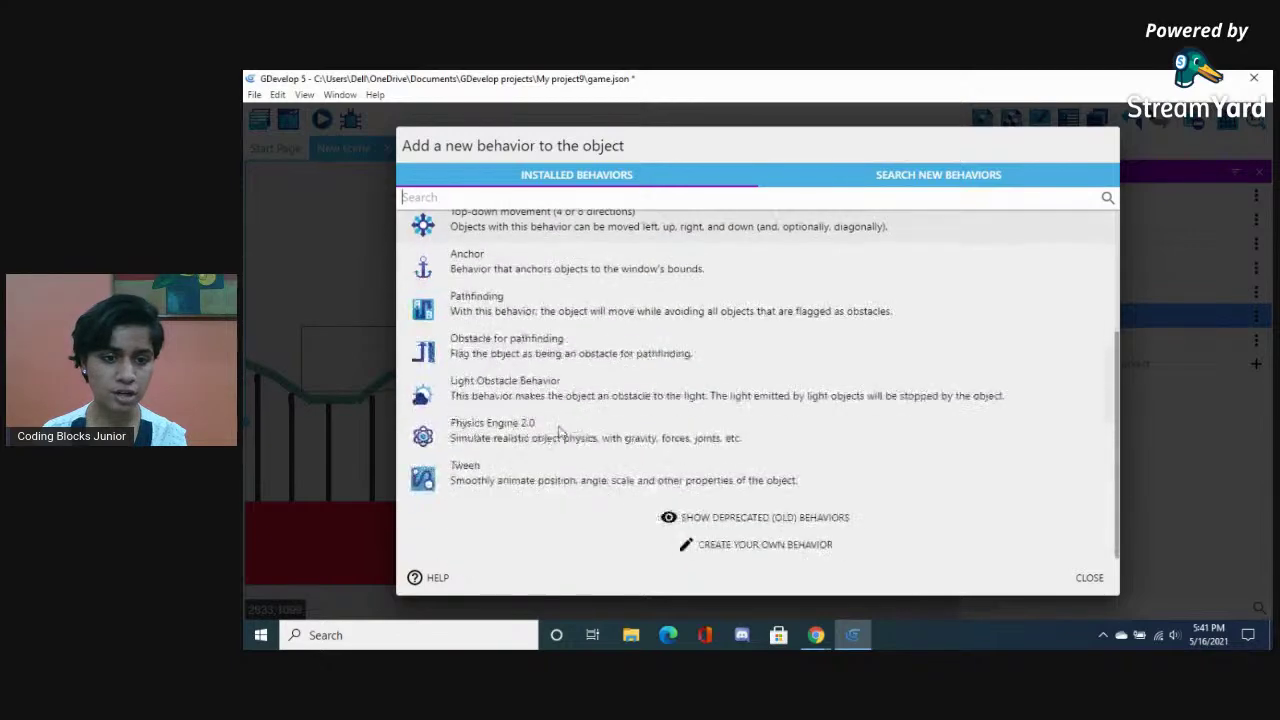
pyautogui.click(500, 437)
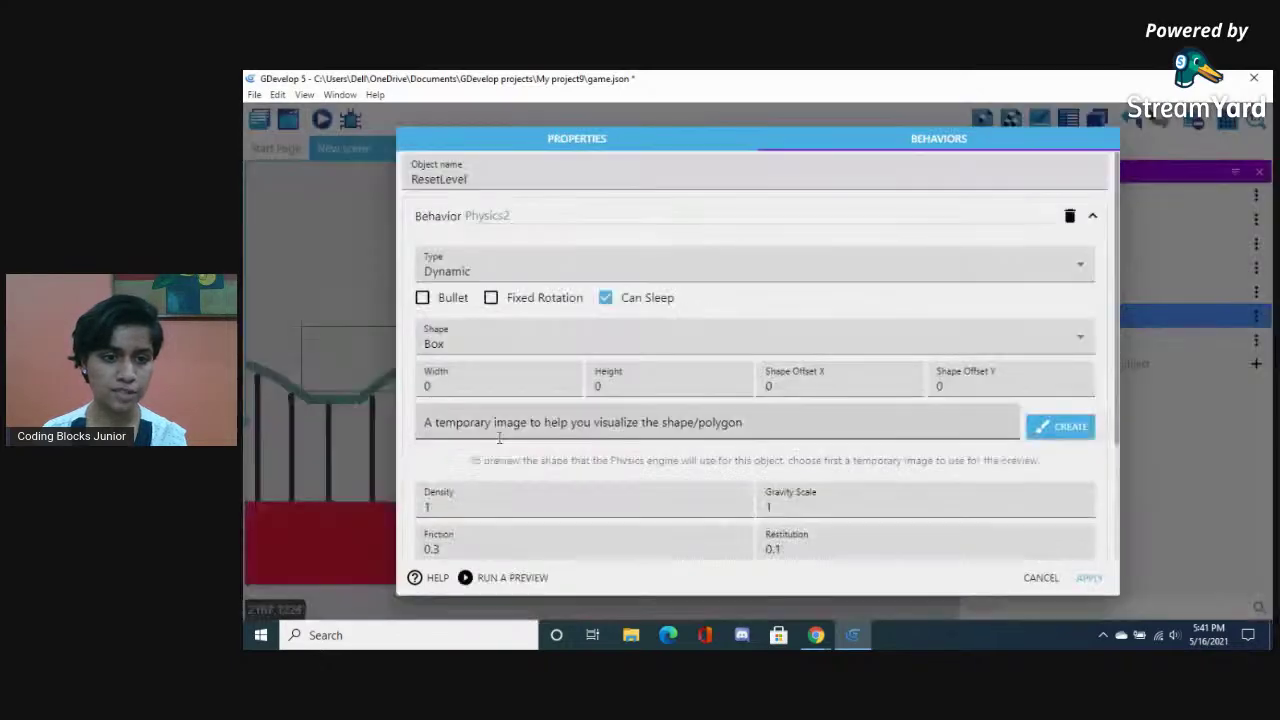
pyautogui.click(457, 265)
pyautogui.click(459, 307)
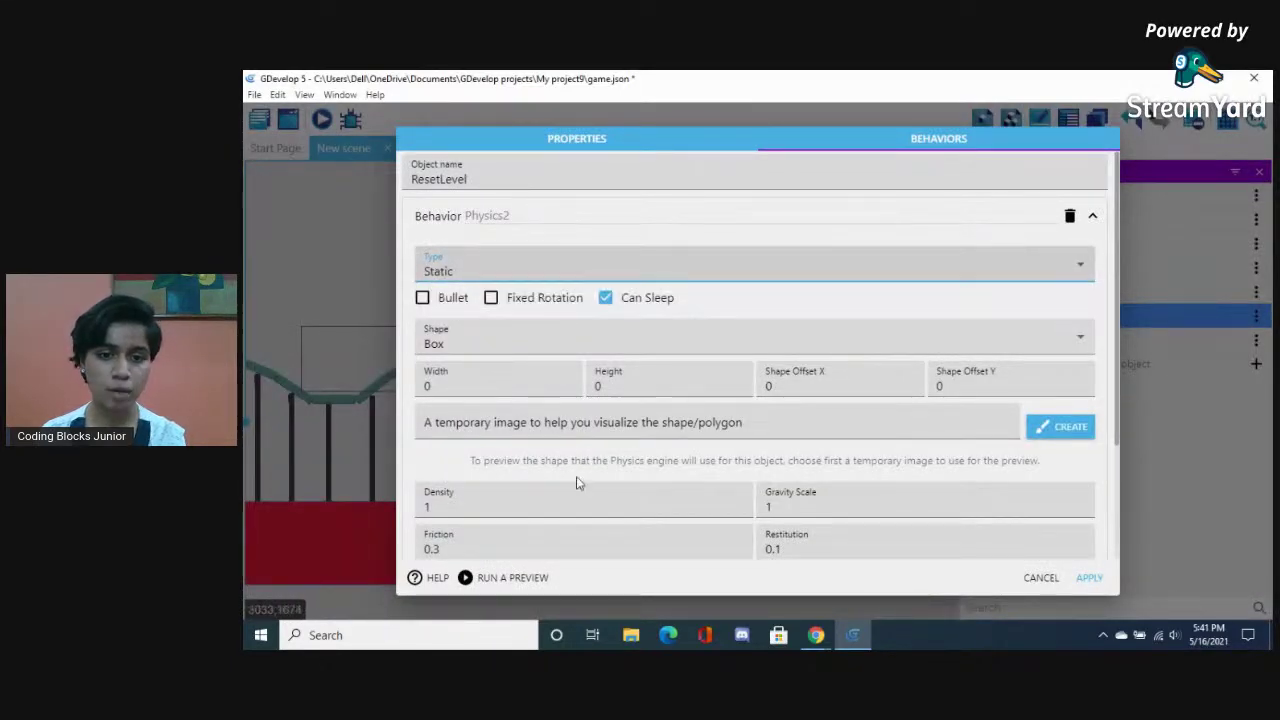
pyautogui.click(1089, 578)
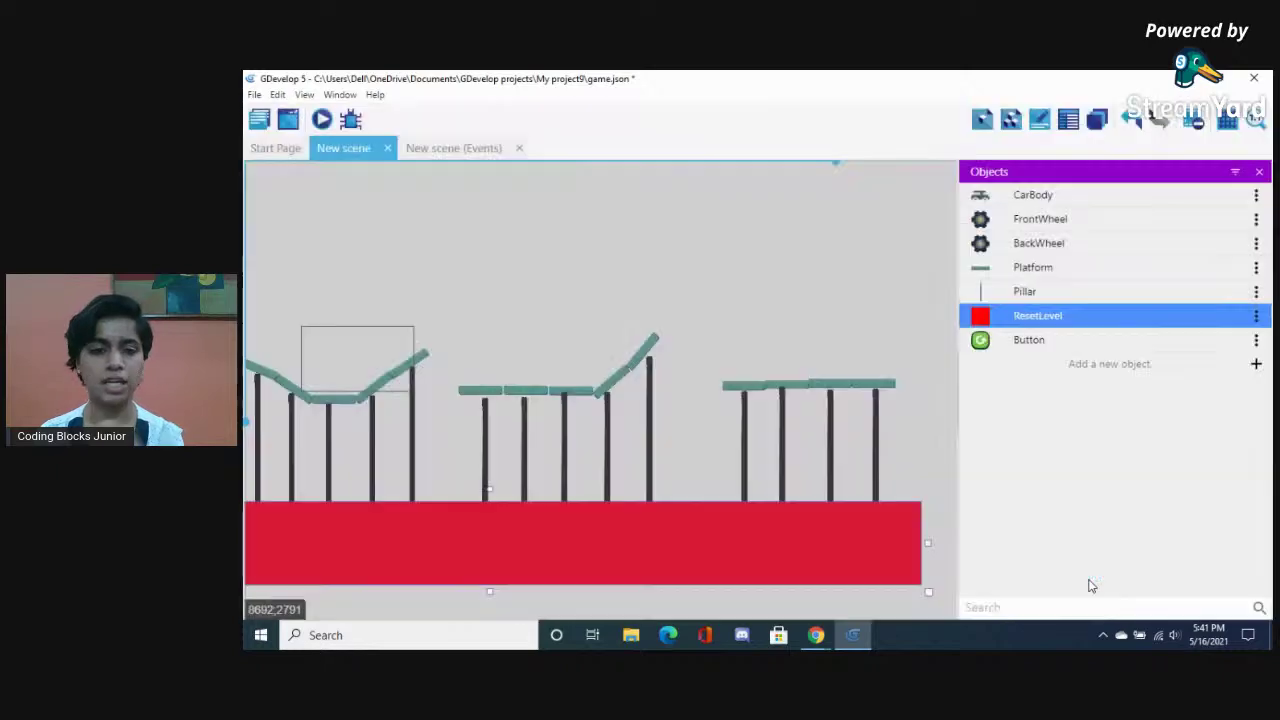
# Add a condition to the empty last event that checks whether CarBody is colliding with ResetLevel through Physics2
pyautogui.click(453, 148)
pyautogui.click(306, 402)
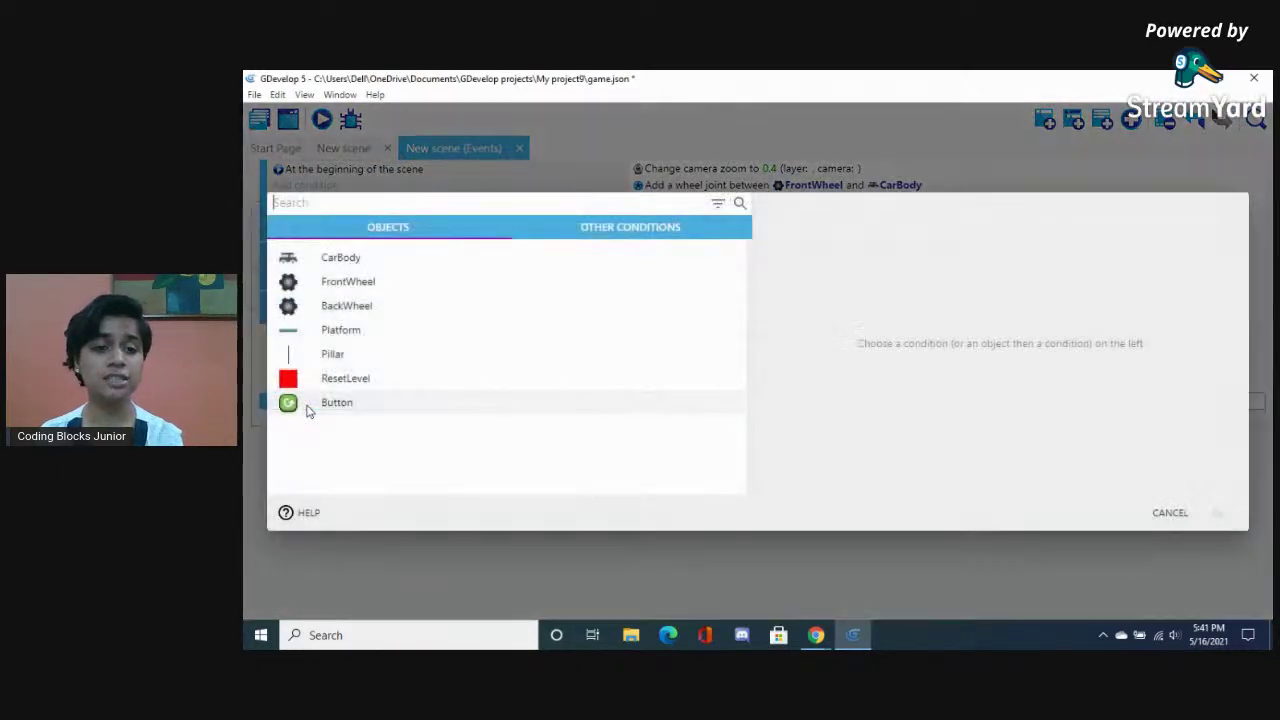
pyautogui.click(350, 258)
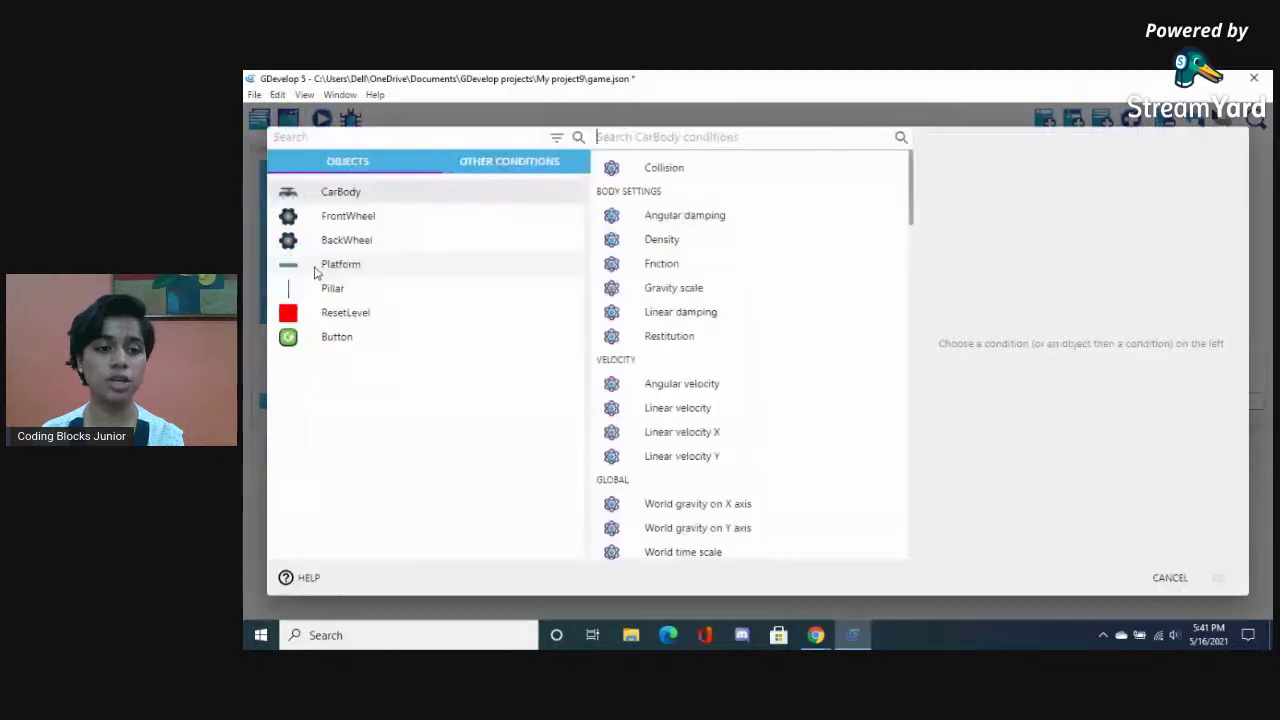
pyautogui.click(680, 172)
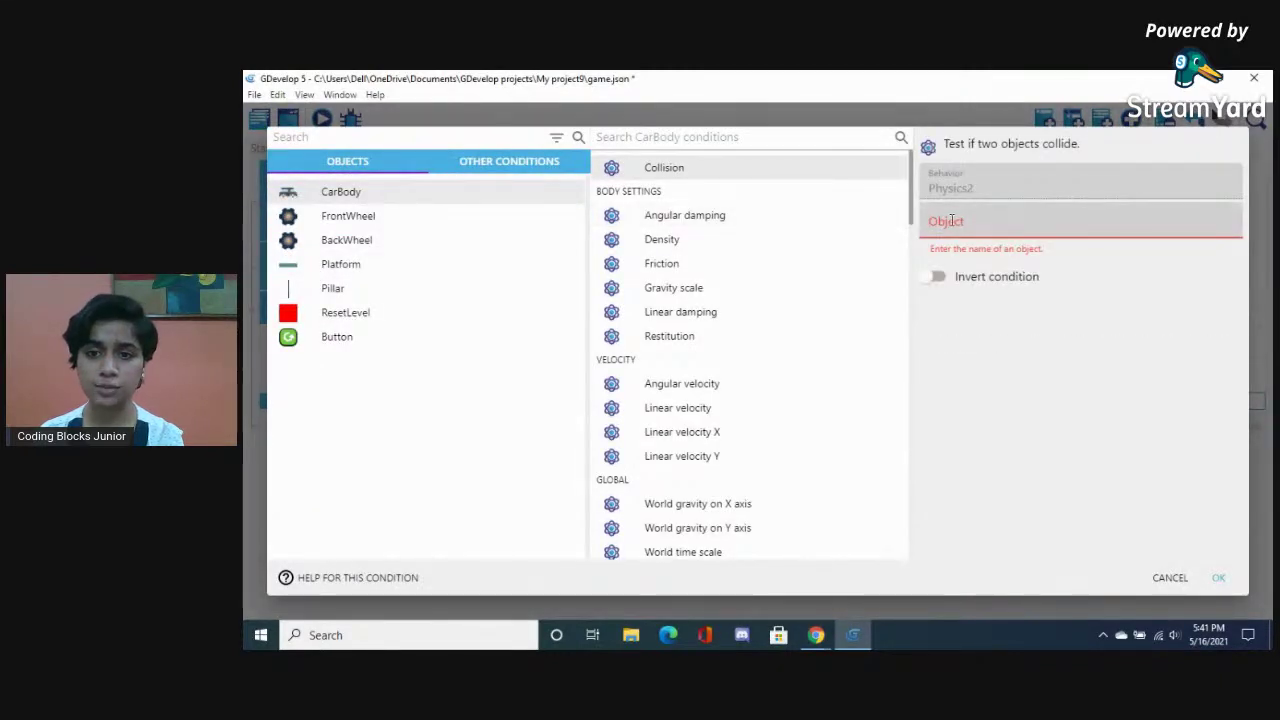
pyautogui.click(952, 221)
pyautogui.click(975, 391)
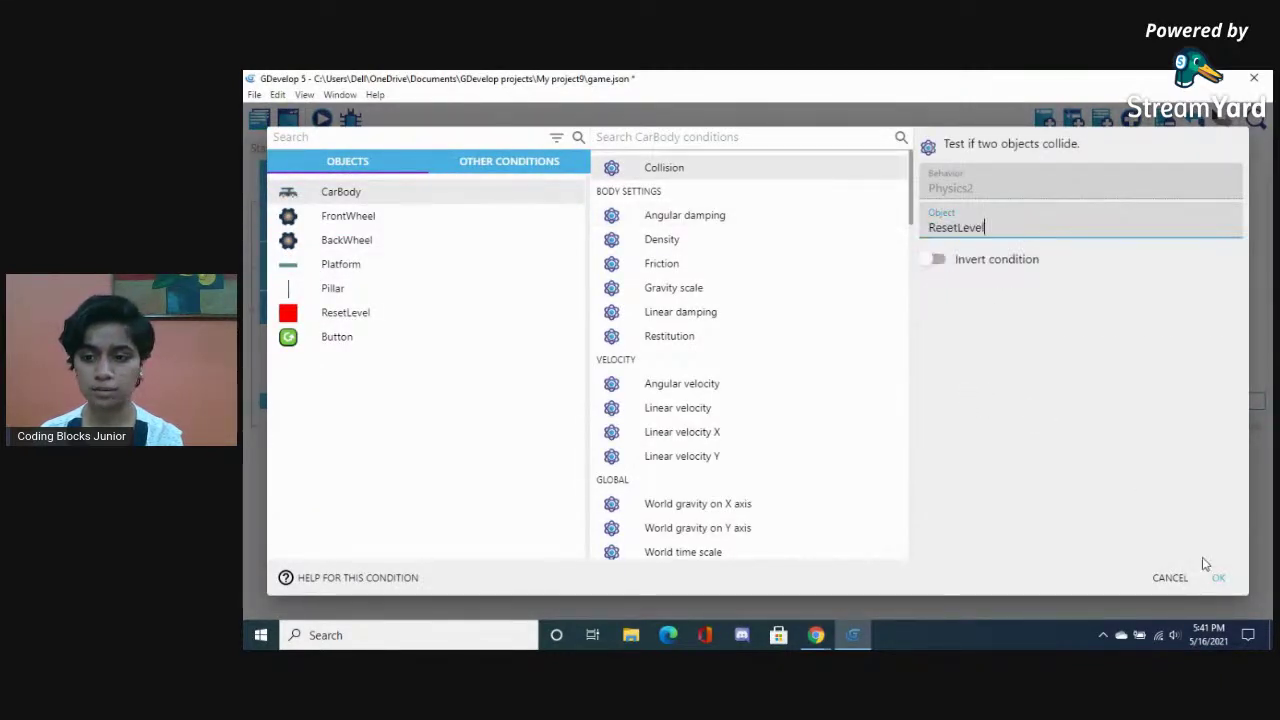
pyautogui.click(1218, 578)
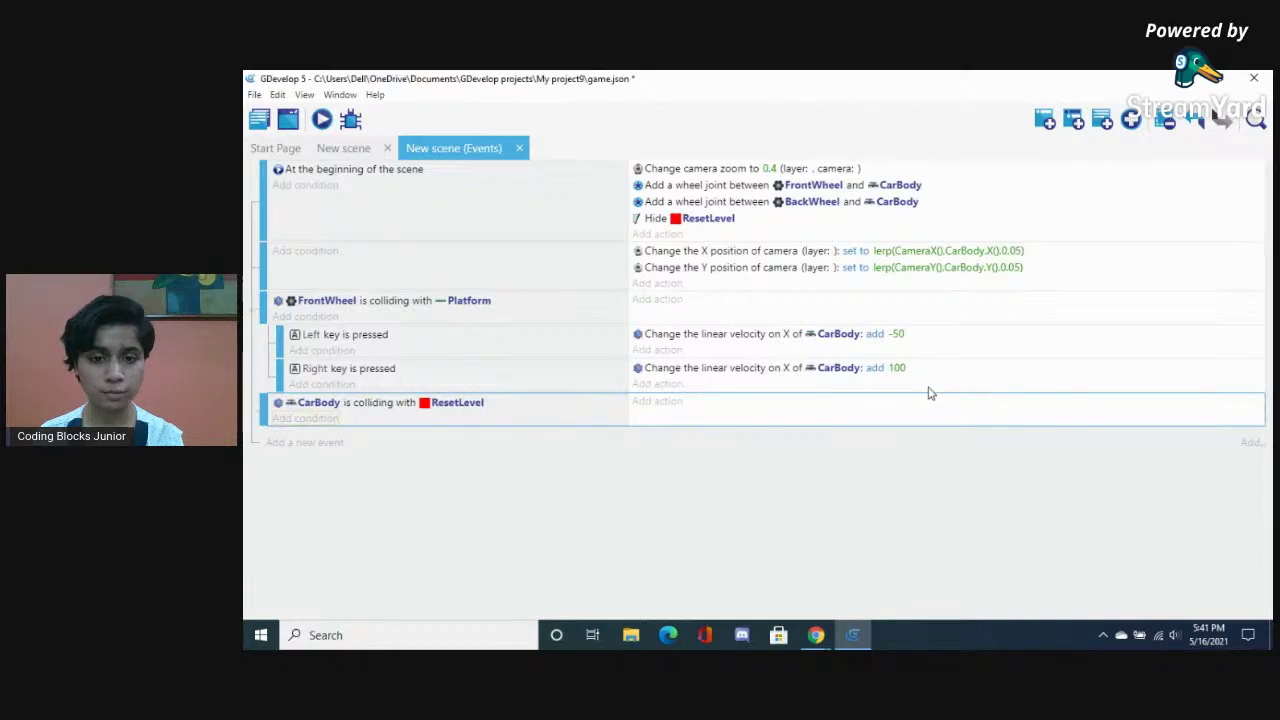
# Add an action to the ResetLevel collision event that pauses the scene and starts "New scene"
pyautogui.click(656, 401)
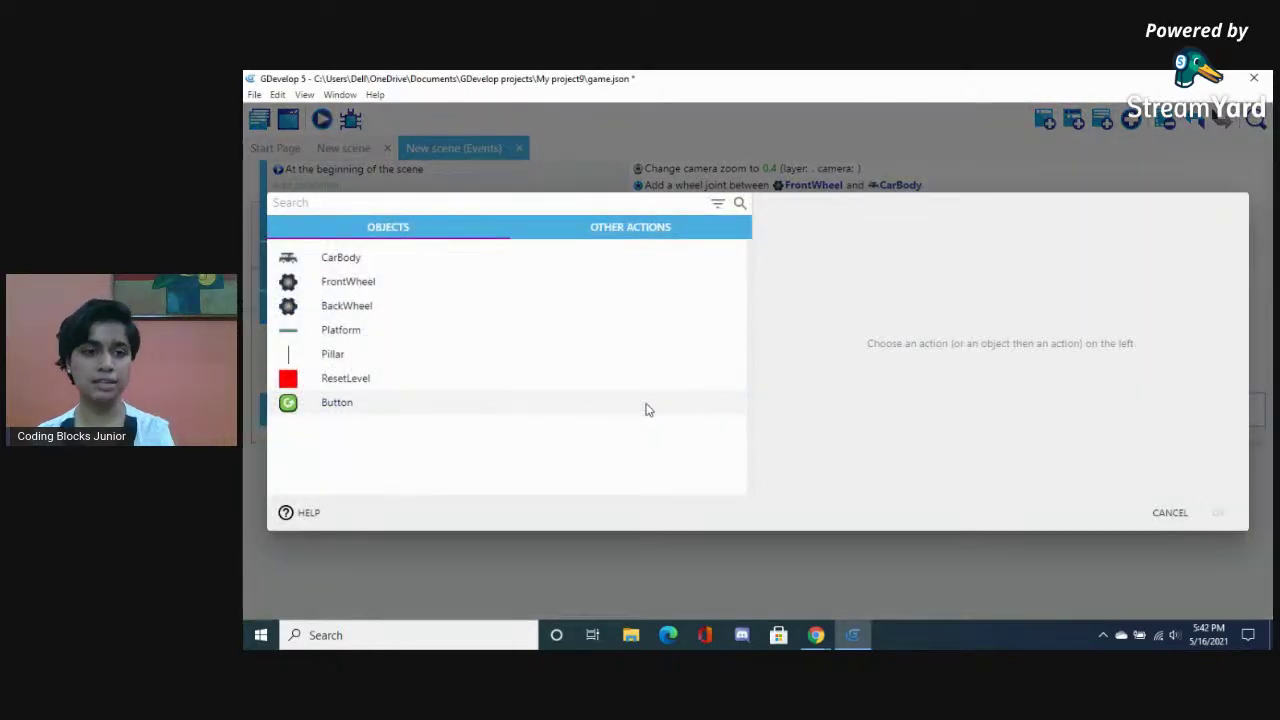
pyautogui.write('pau')
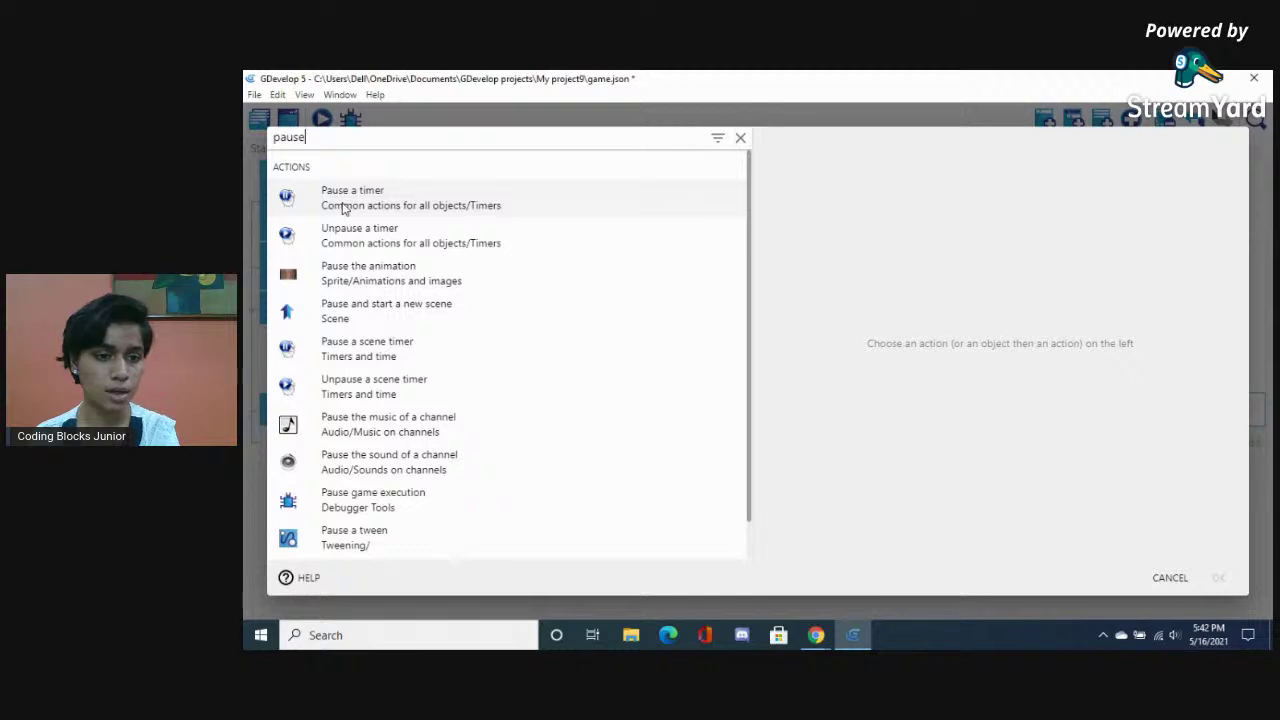
pyautogui.write('se')
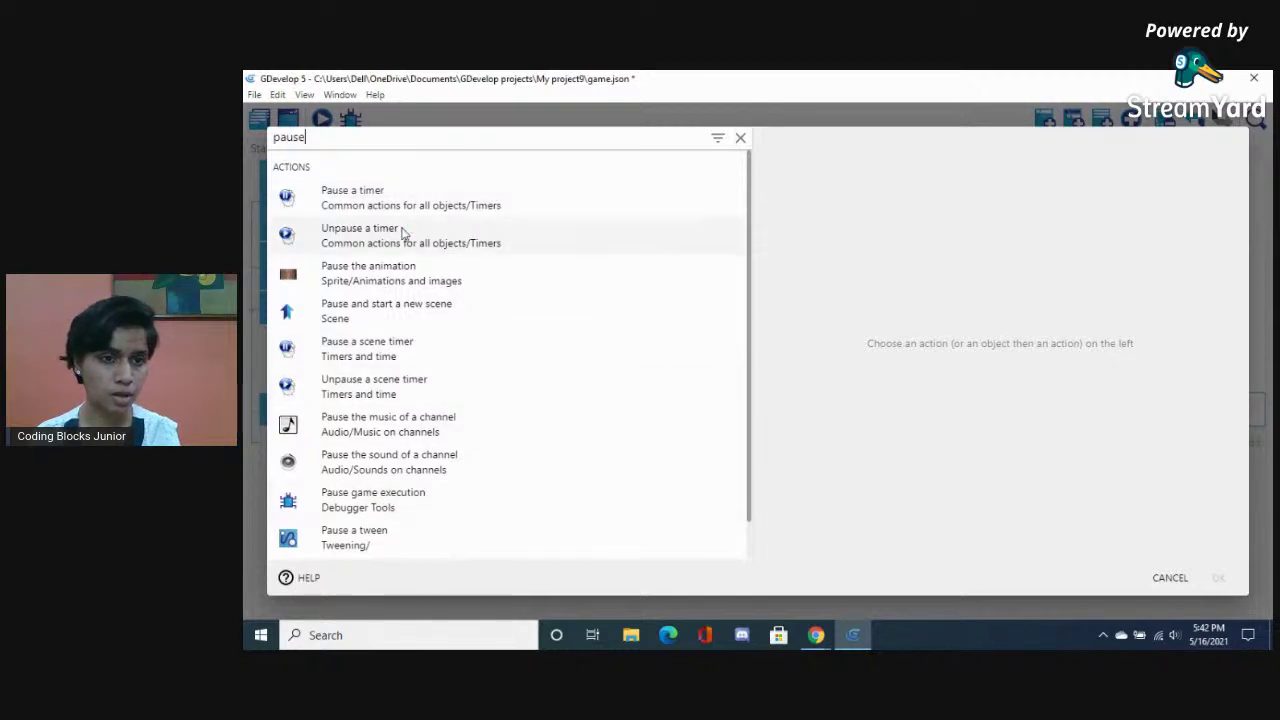
pyautogui.write(' and')
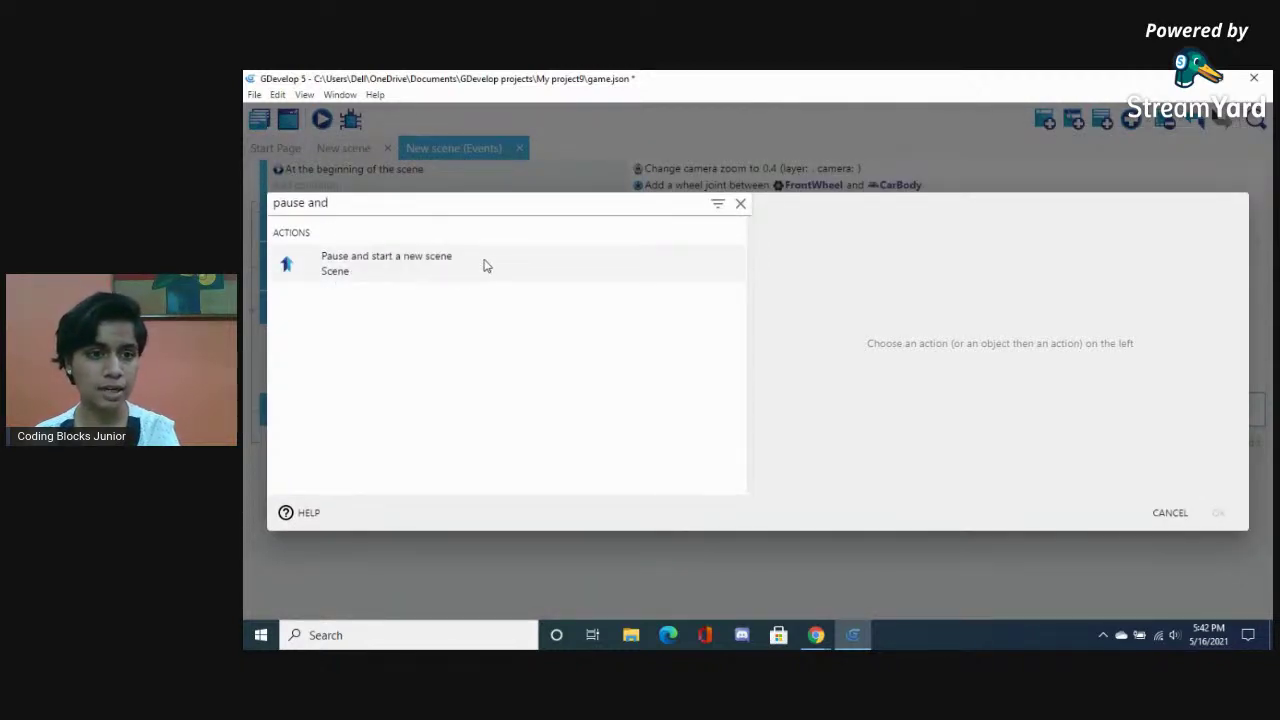
pyautogui.click(463, 279)
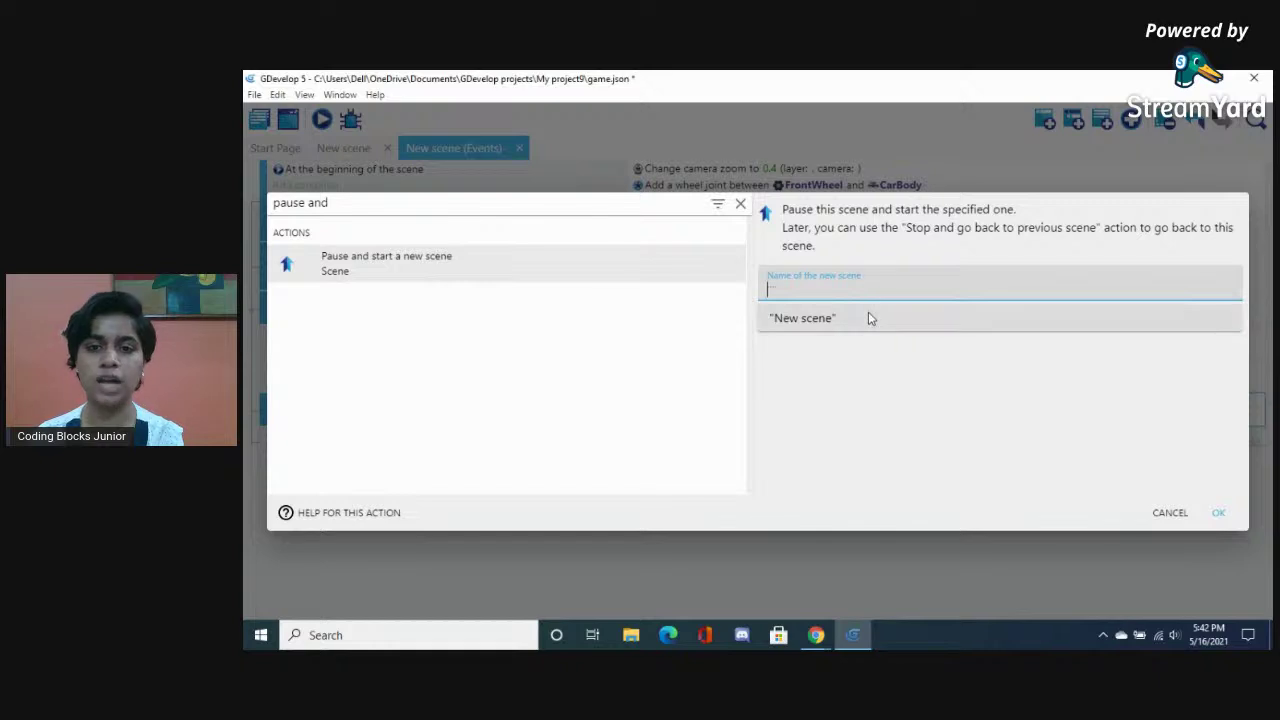
pyautogui.click(868, 317)
pyautogui.click(1218, 514)
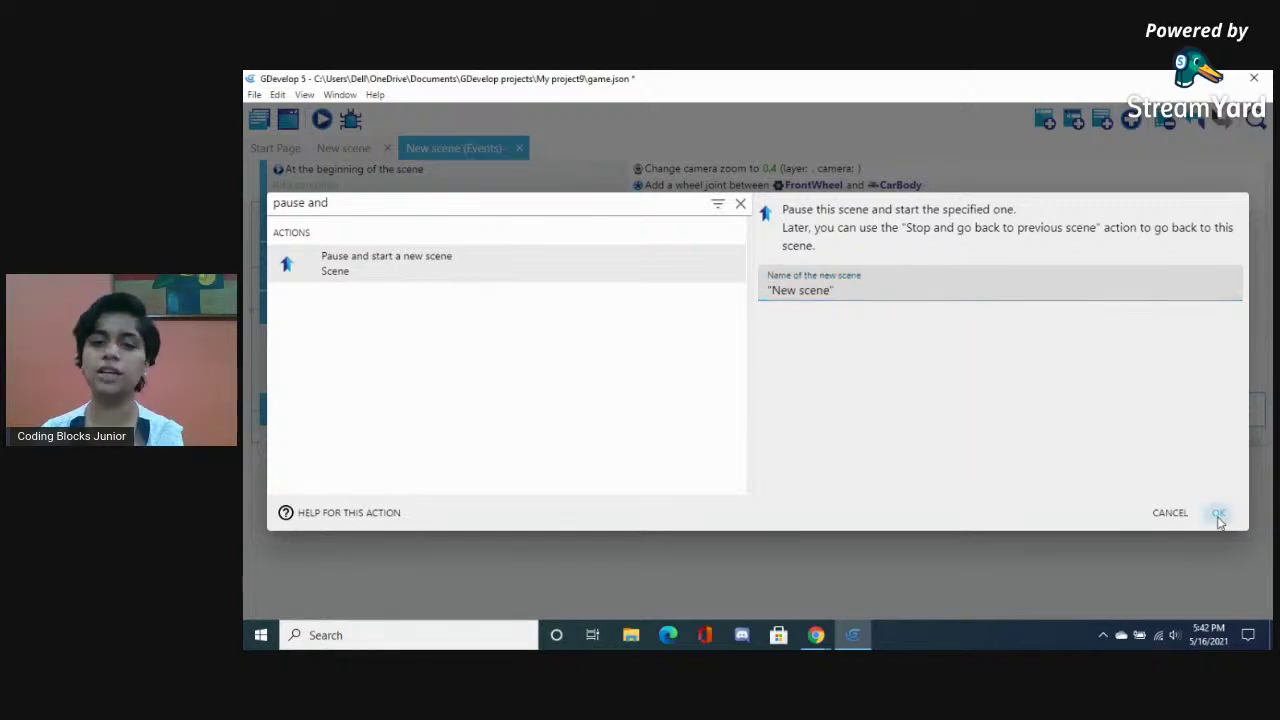
# Preview the game twice to test the level reset when the car falls off the platforms
pyautogui.click(321, 120)
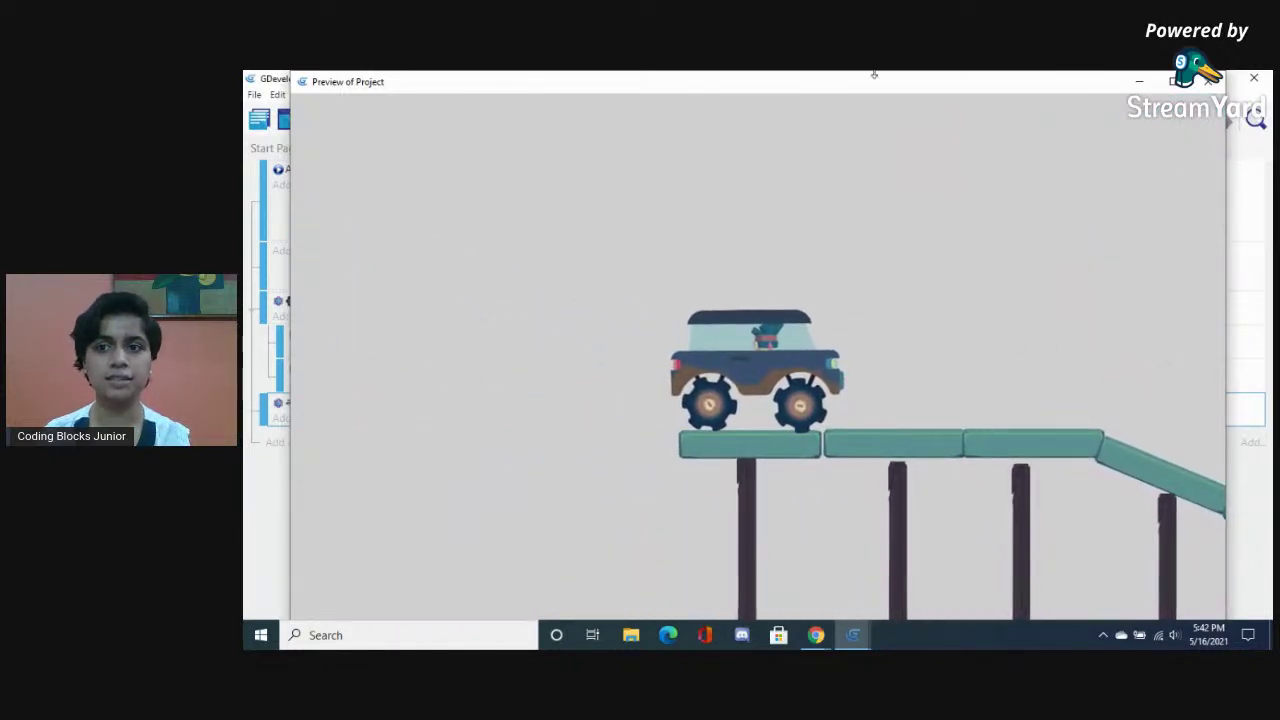
pyautogui.click(1210, 82)
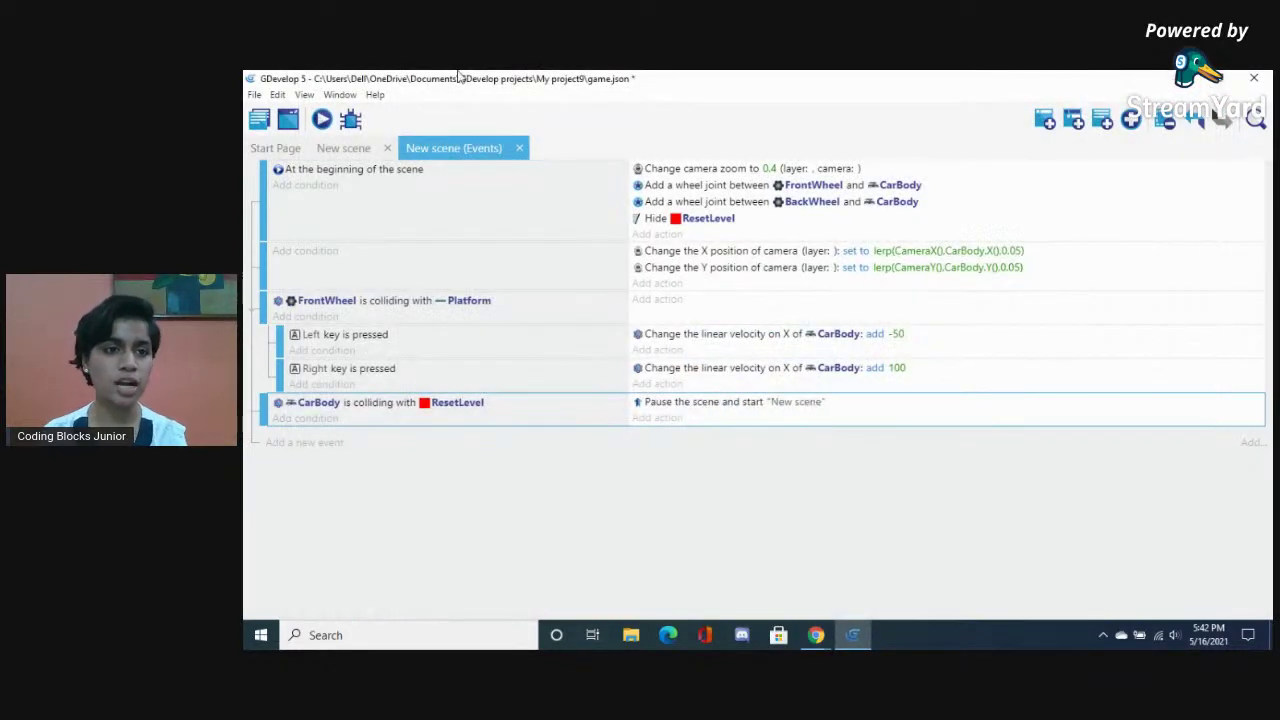
pyautogui.click(326, 122)
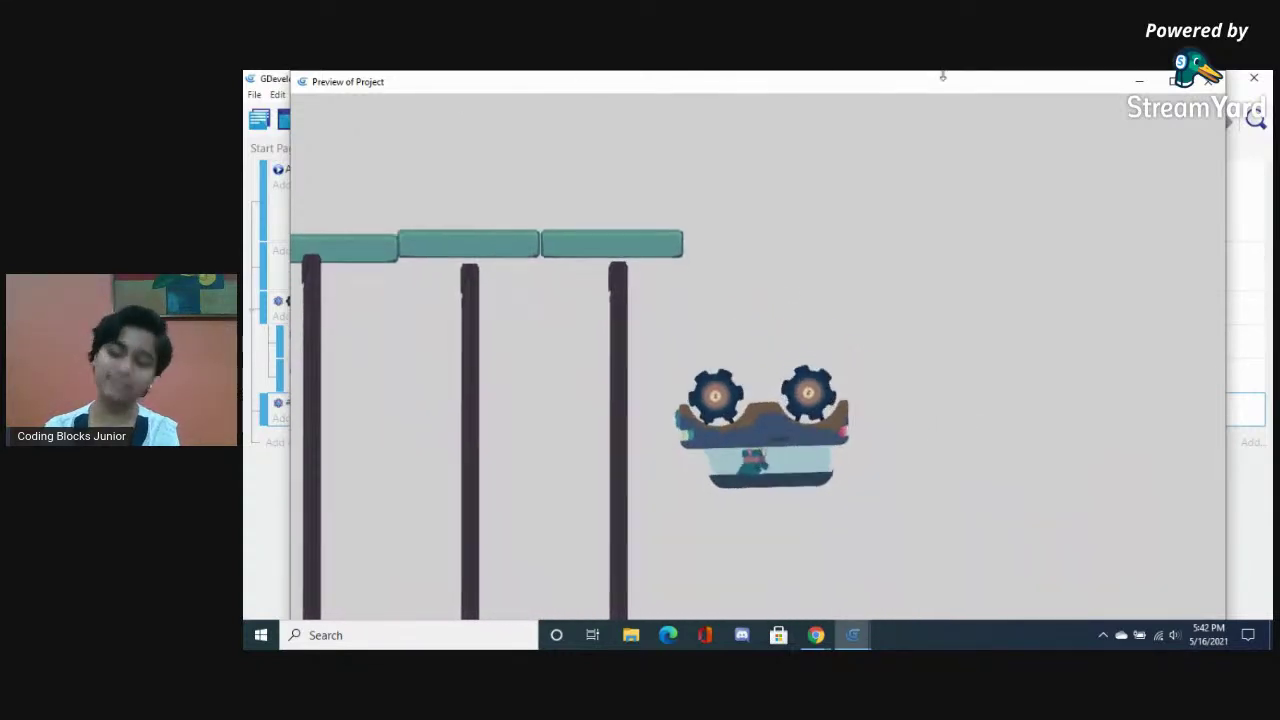
pyautogui.click(1208, 82)
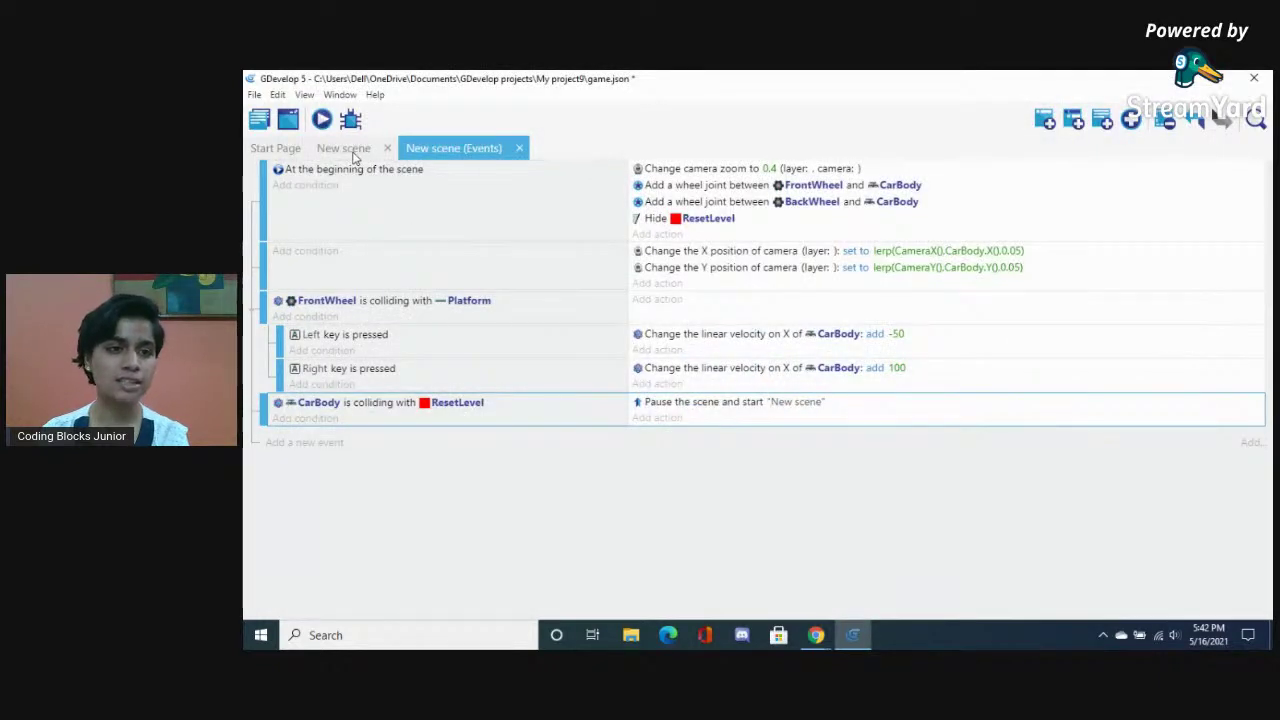
# Place a Button instance just inside the upper-left corner of the game window frame, at about X 17, Y 24
pyautogui.click(350, 151)
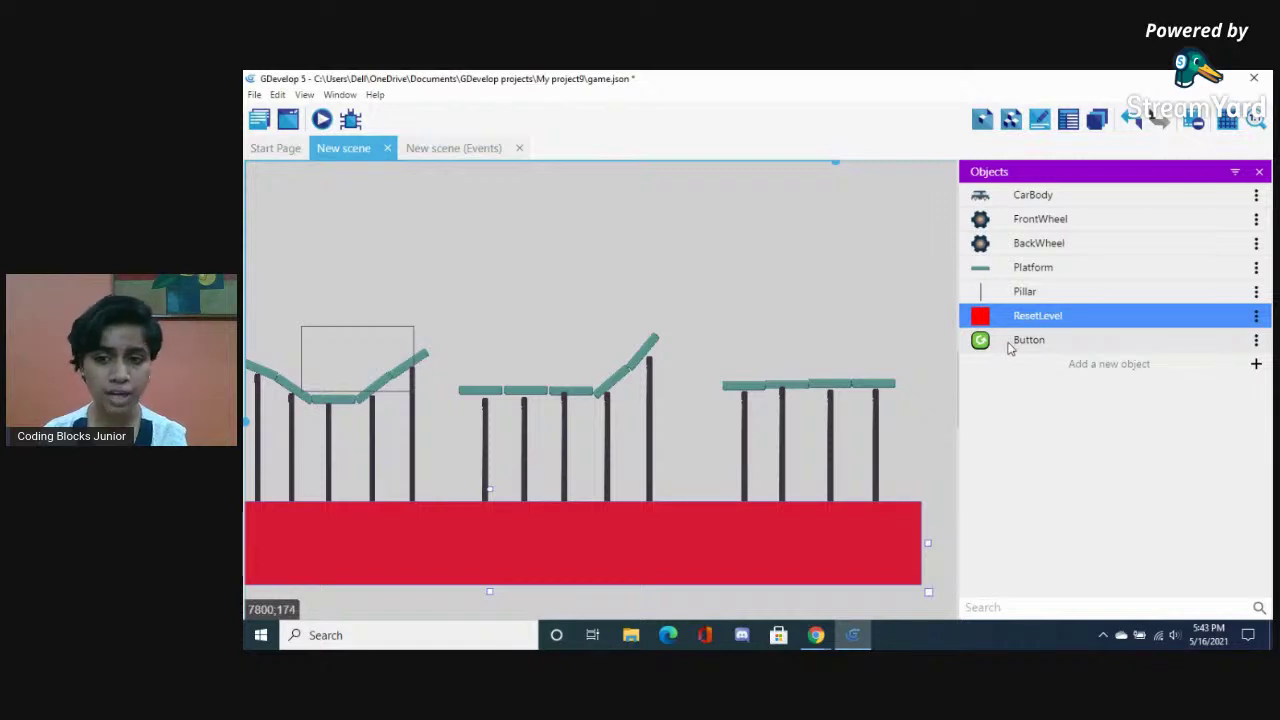
pyautogui.moveTo(1010, 347); pyautogui.dragTo(304, 331)
pyautogui.click(298, 293)
pyautogui.scroll(-4, 298, 293)
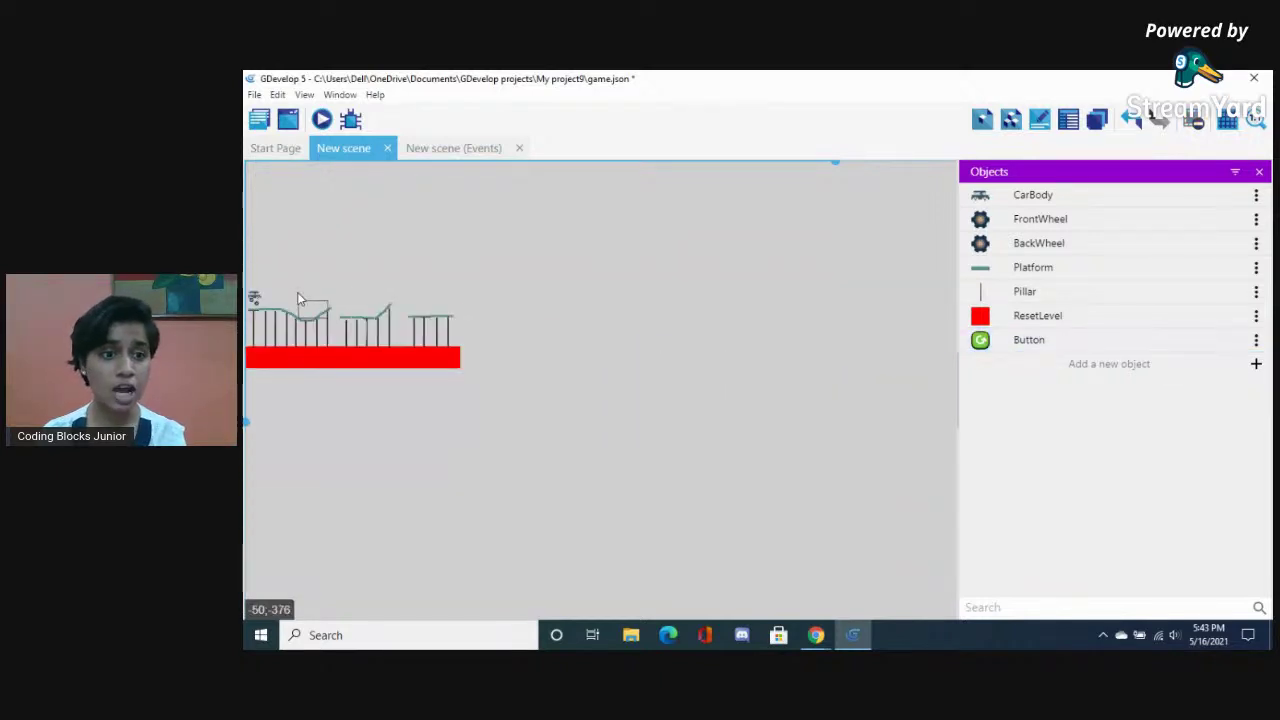
pyautogui.scroll(5, 298, 293)
pyautogui.scroll(3, 523, 349)
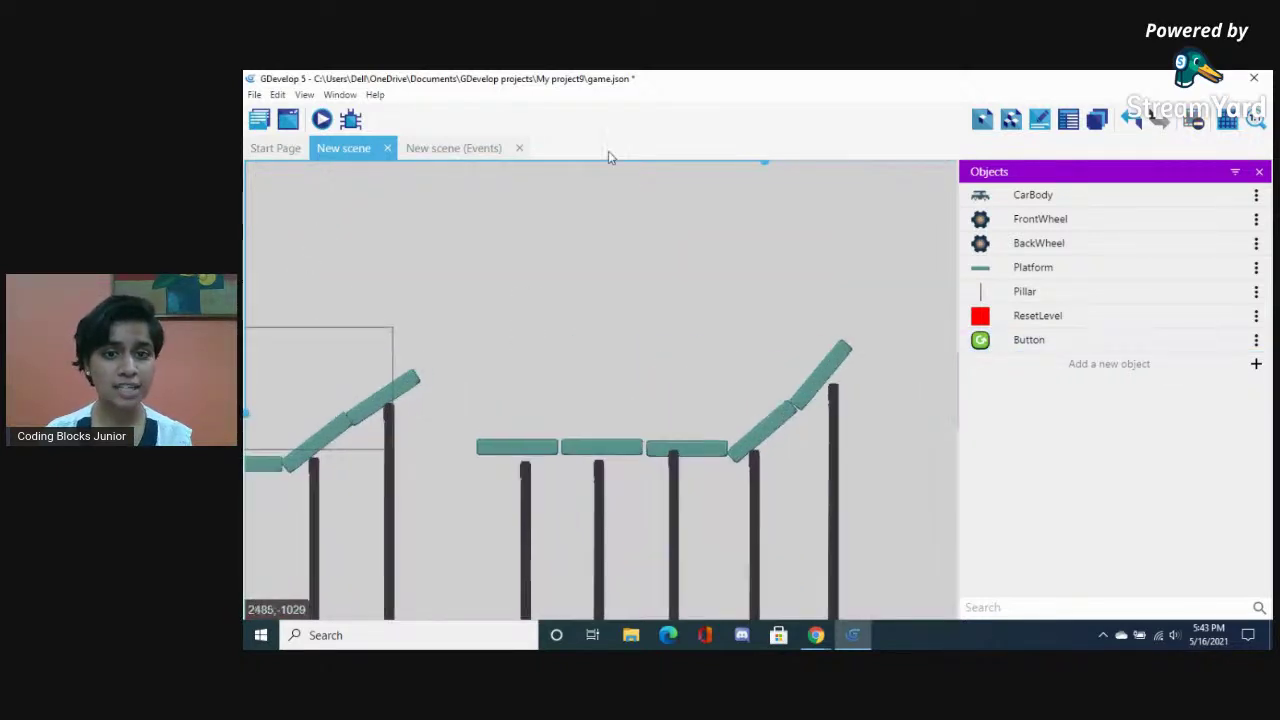
pyautogui.moveTo(761, 165); pyautogui.dragTo(577, 184)
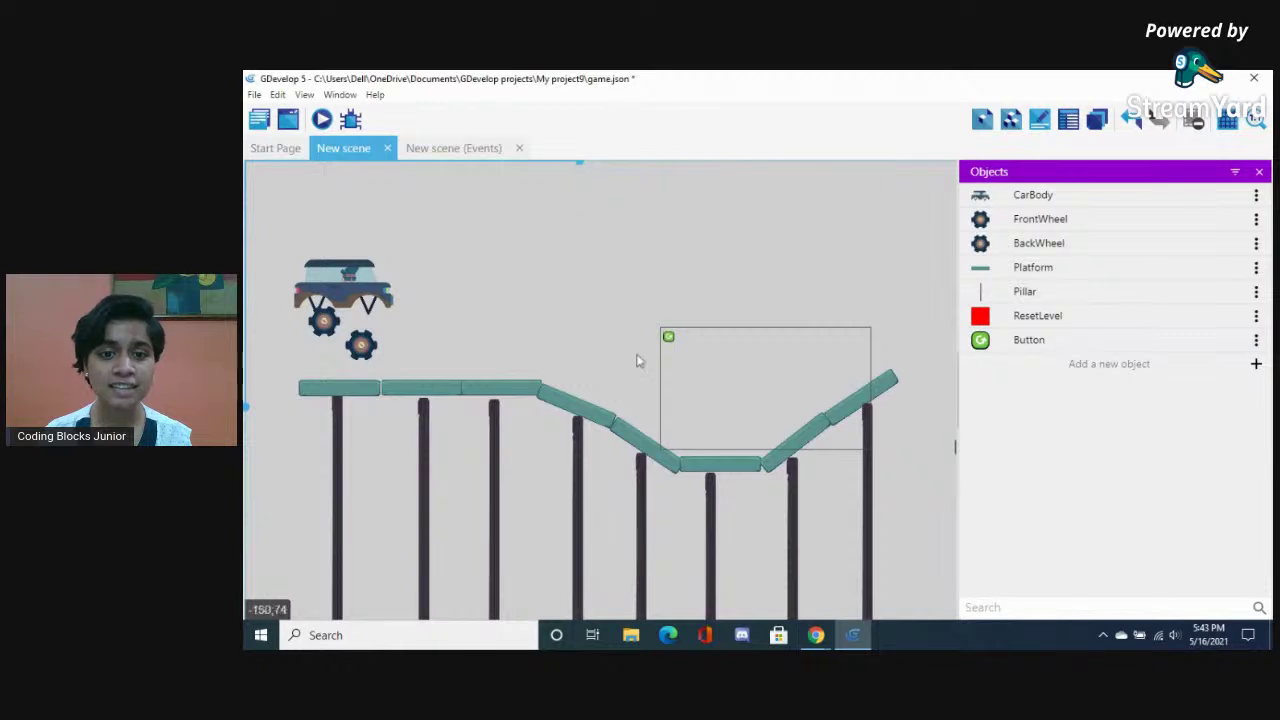
pyautogui.scroll(3, 667, 343)
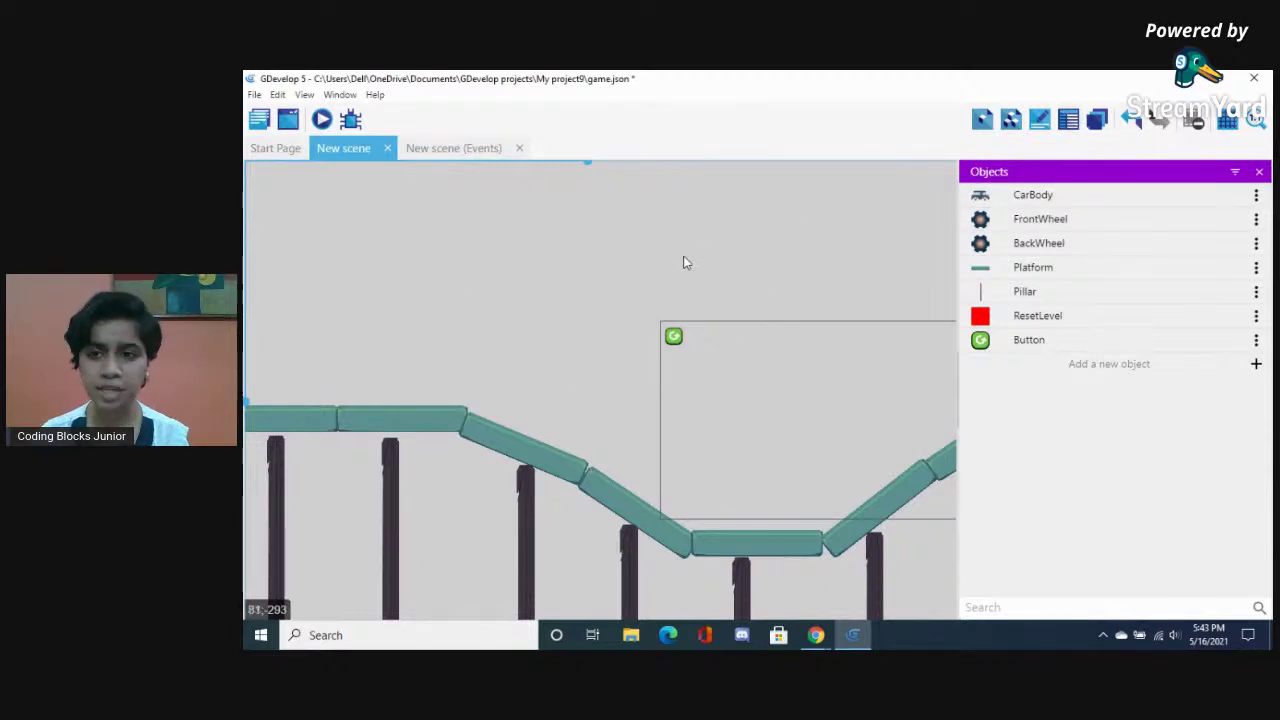
# Add a layer named ui to the scene and move it beneath the Base layer in the layer order
pyautogui.click(1096, 117)
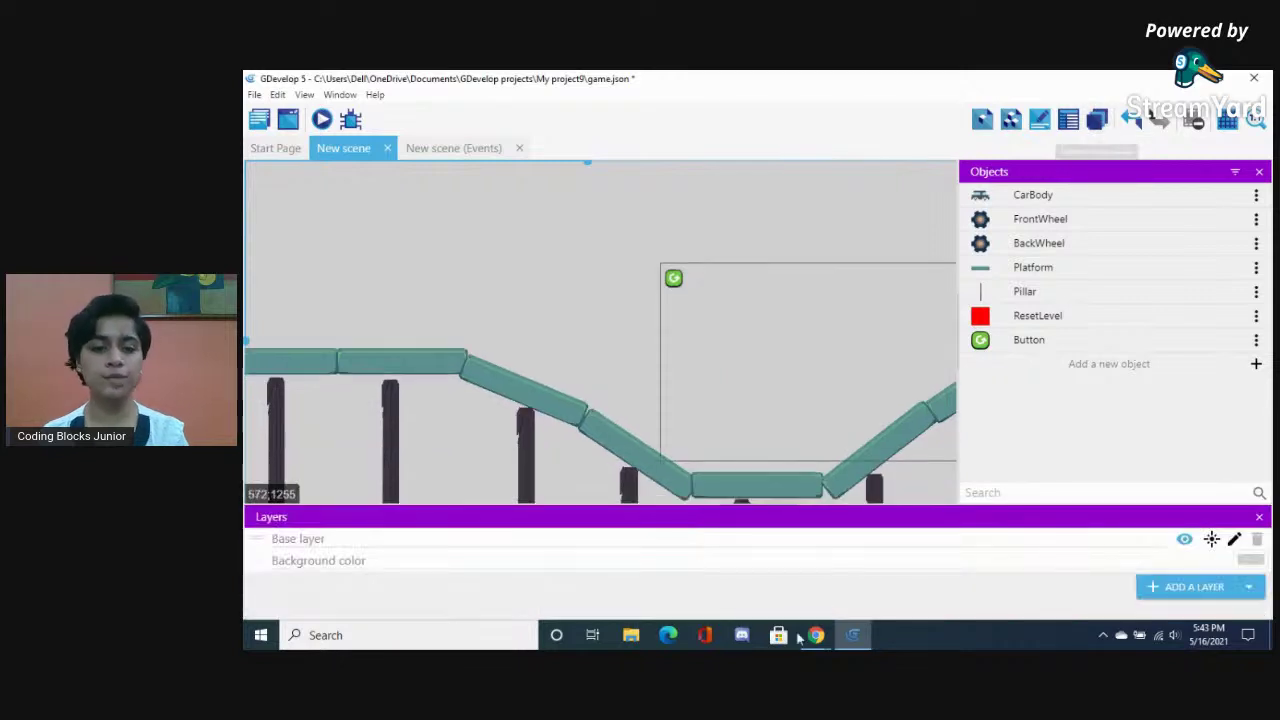
pyautogui.click(1152, 587)
pyautogui.click(285, 538)
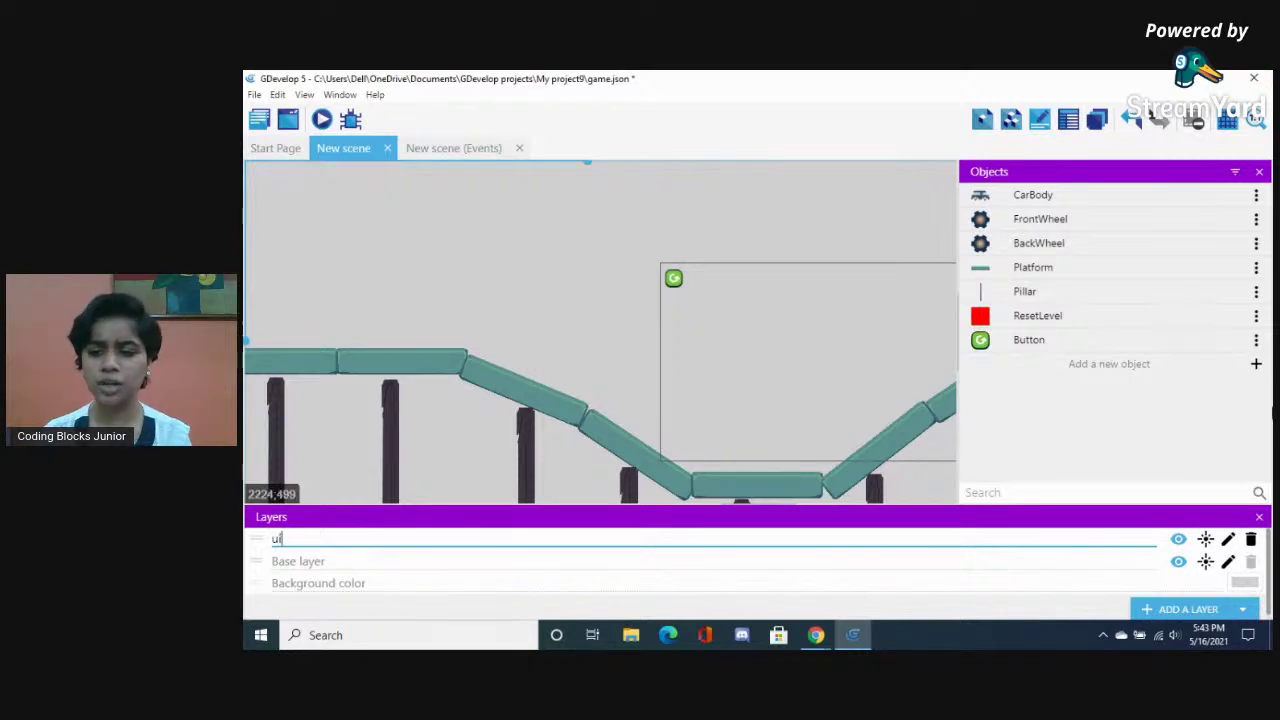
pyautogui.moveTo(261, 541); pyautogui.dragTo(263, 563)
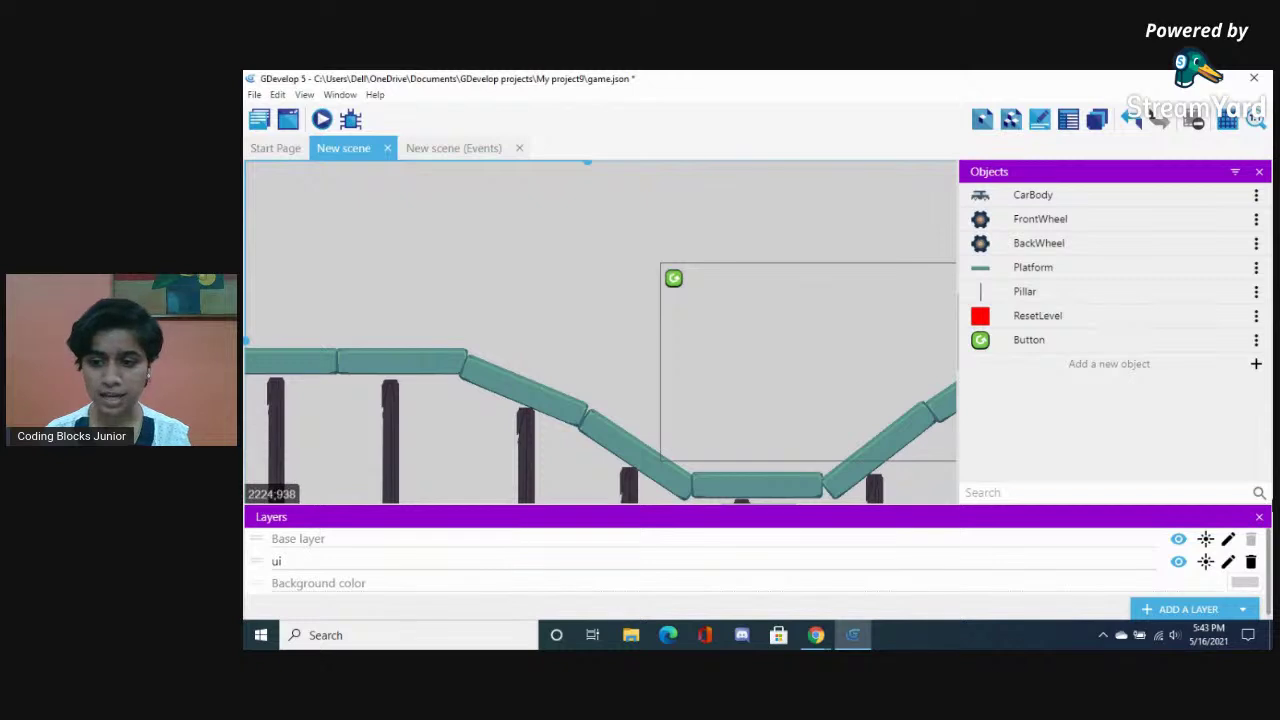
pyautogui.click(1259, 516)
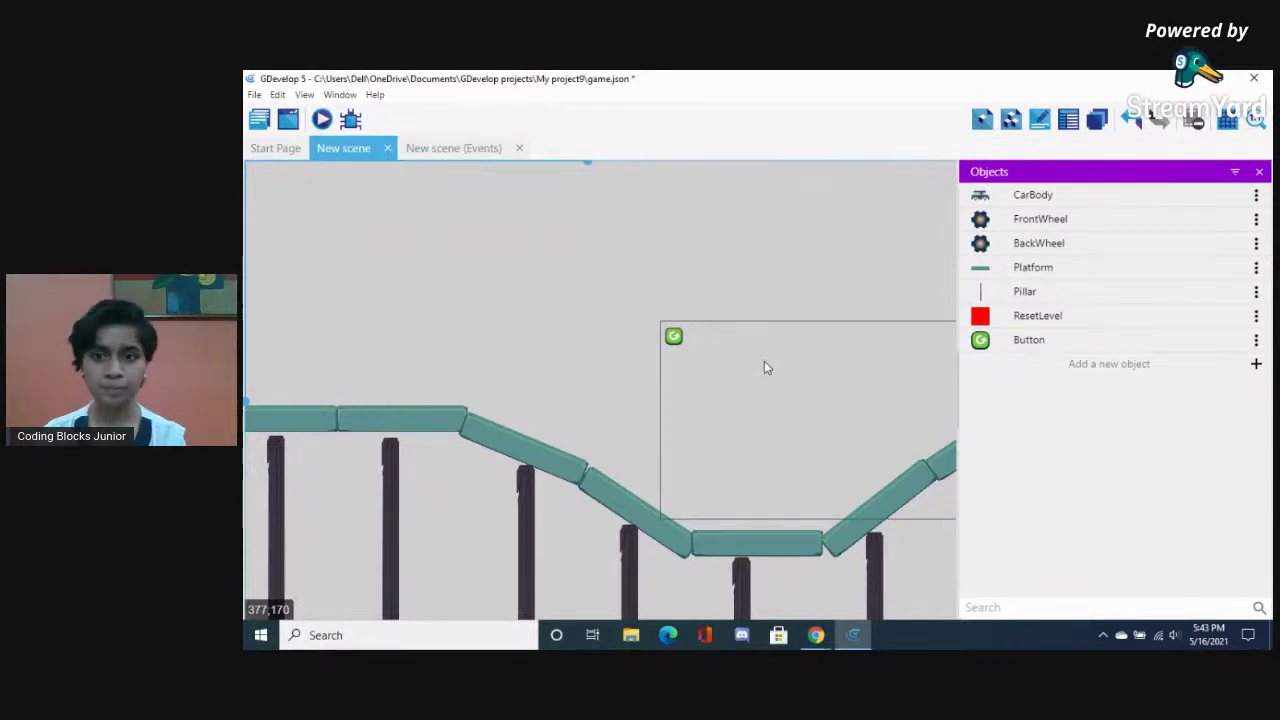
# Assign the placed Button instance to the ui layer in its instance properties
pyautogui.click(675, 337)
pyautogui.doubleClick(675, 337)
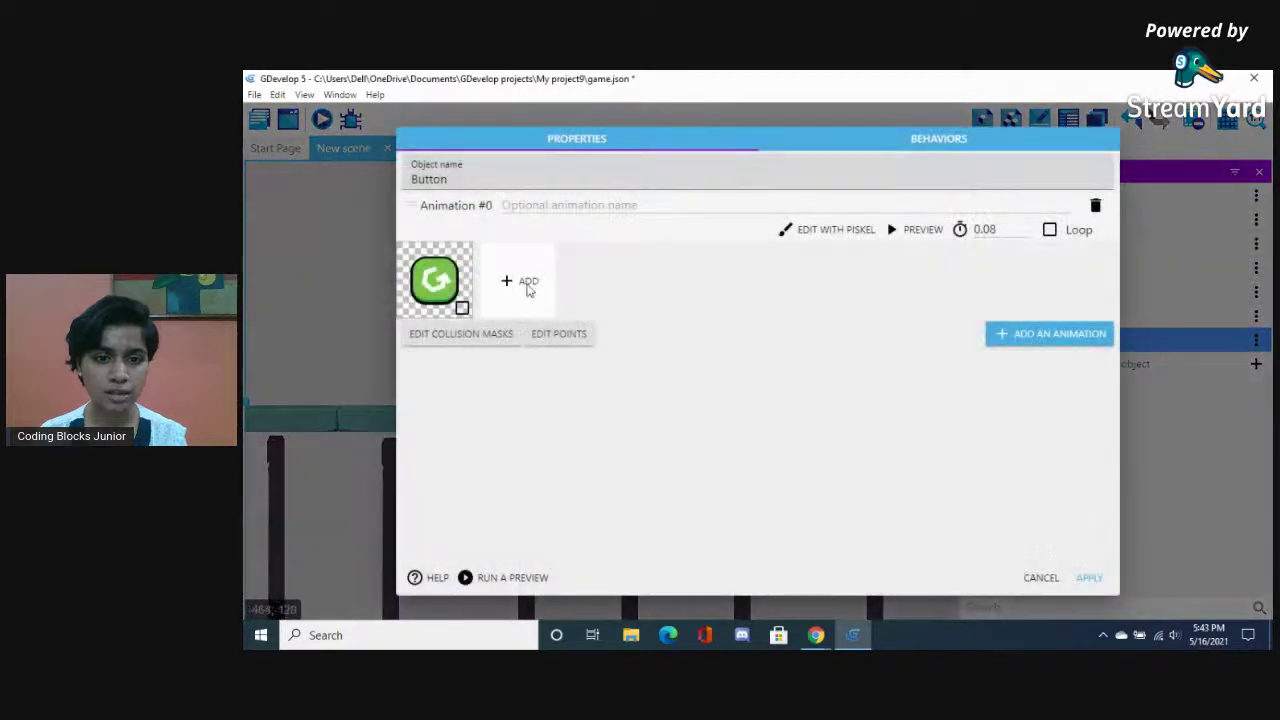
pyautogui.click(1040, 578)
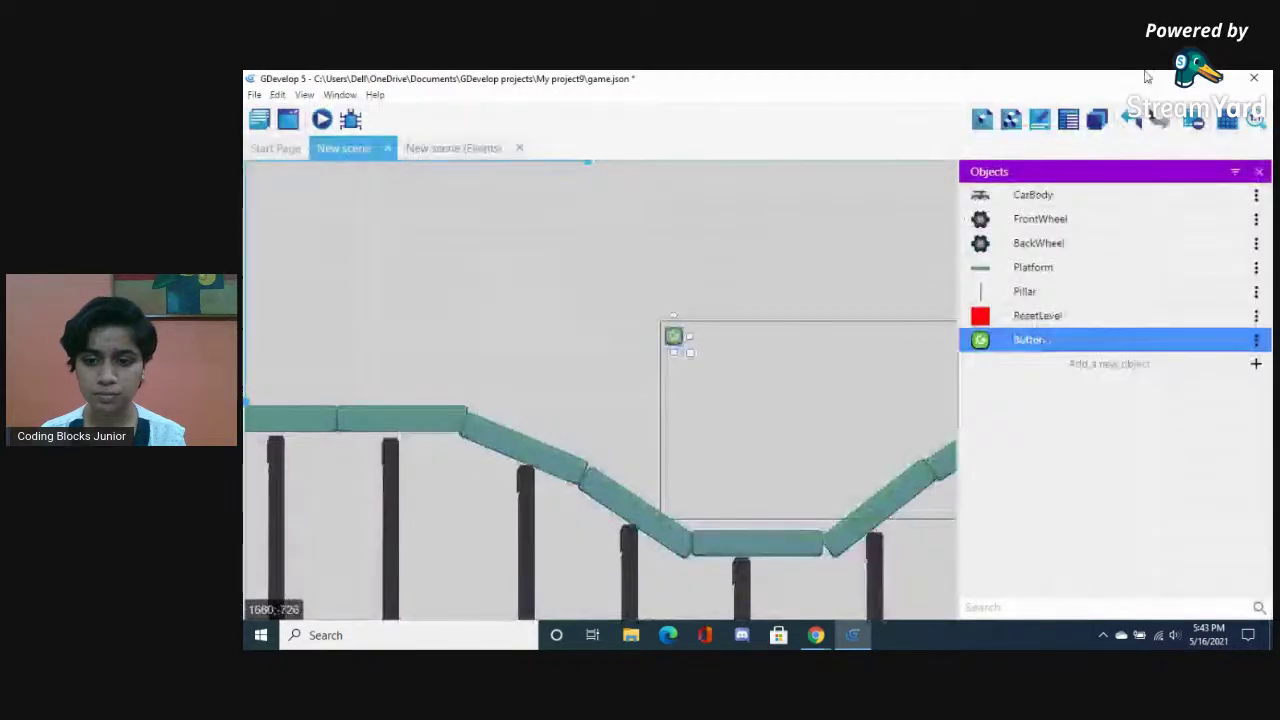
pyautogui.click(1040, 119)
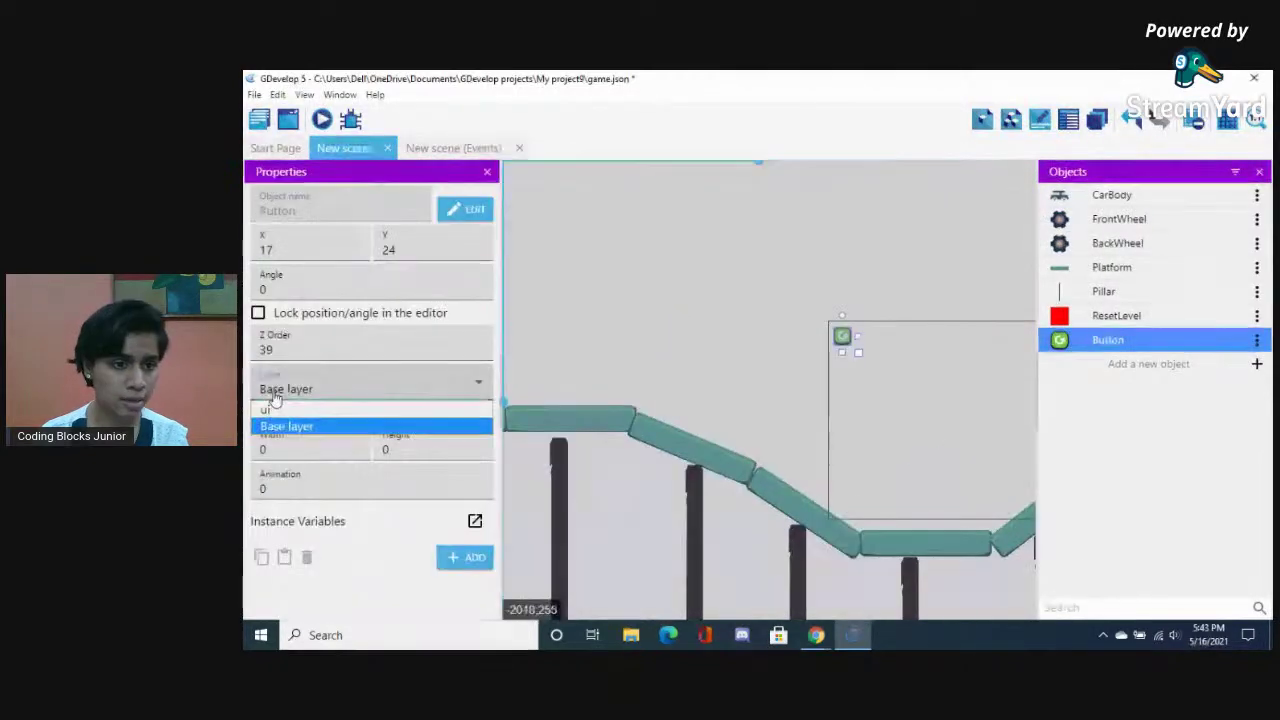
pyautogui.click(595, 220)
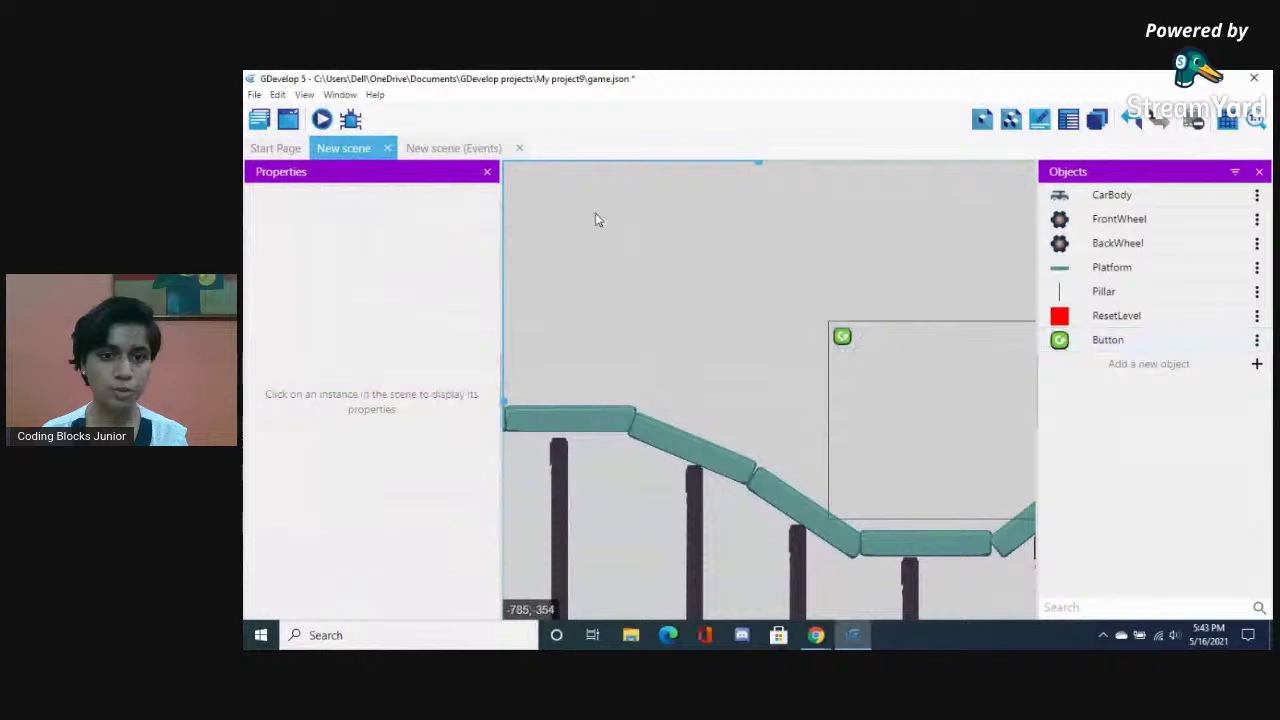
# Close the instance properties and preview the game, driving the car forward to check that the Button stays fixed on screen
pyautogui.click(487, 172)
pyautogui.click(322, 121)
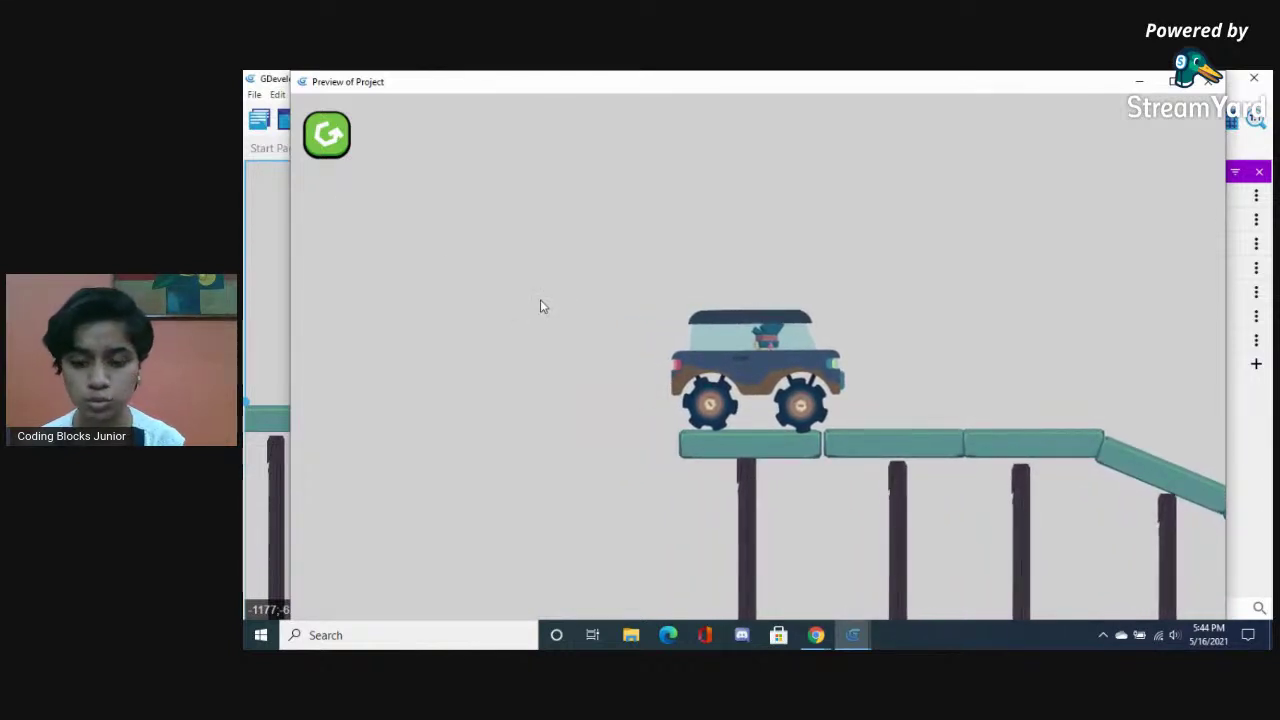
pyautogui.press('Right')
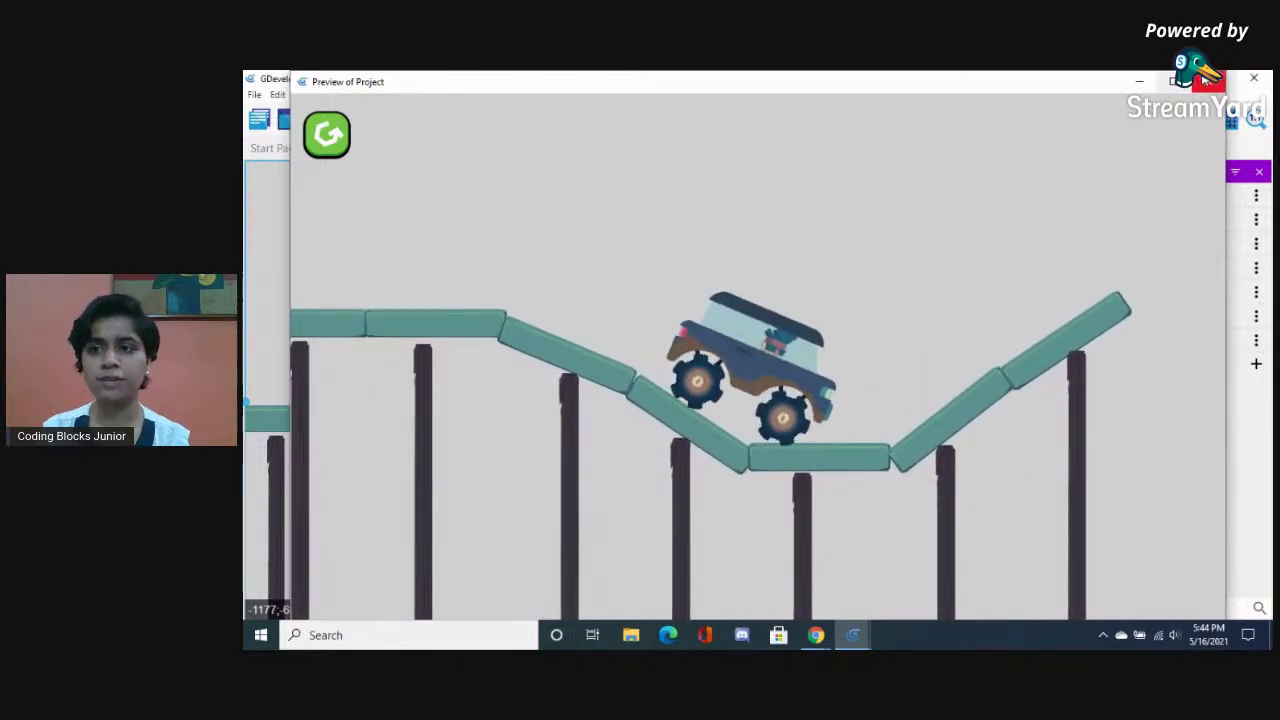
pyautogui.click(1255, 80)
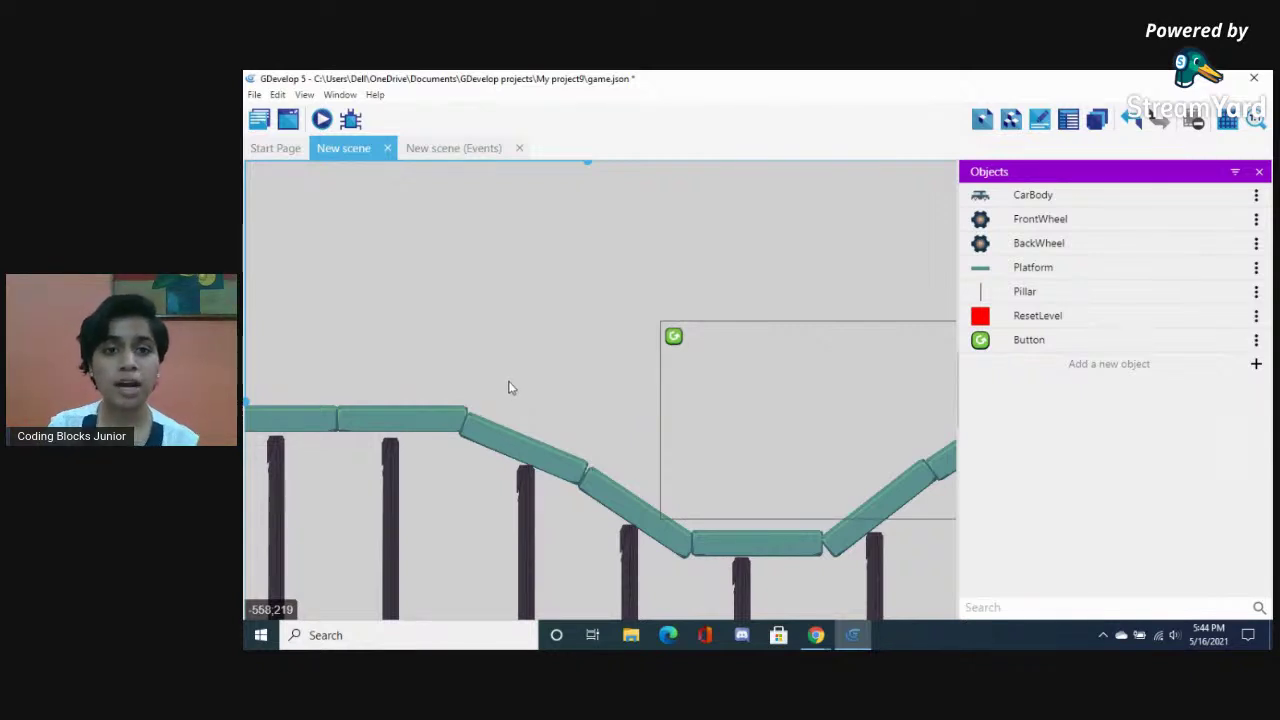
# Add a new event at the end of the scene's events with a copy of the FrontWheel is colliding with Platform condition
pyautogui.click(435, 148)
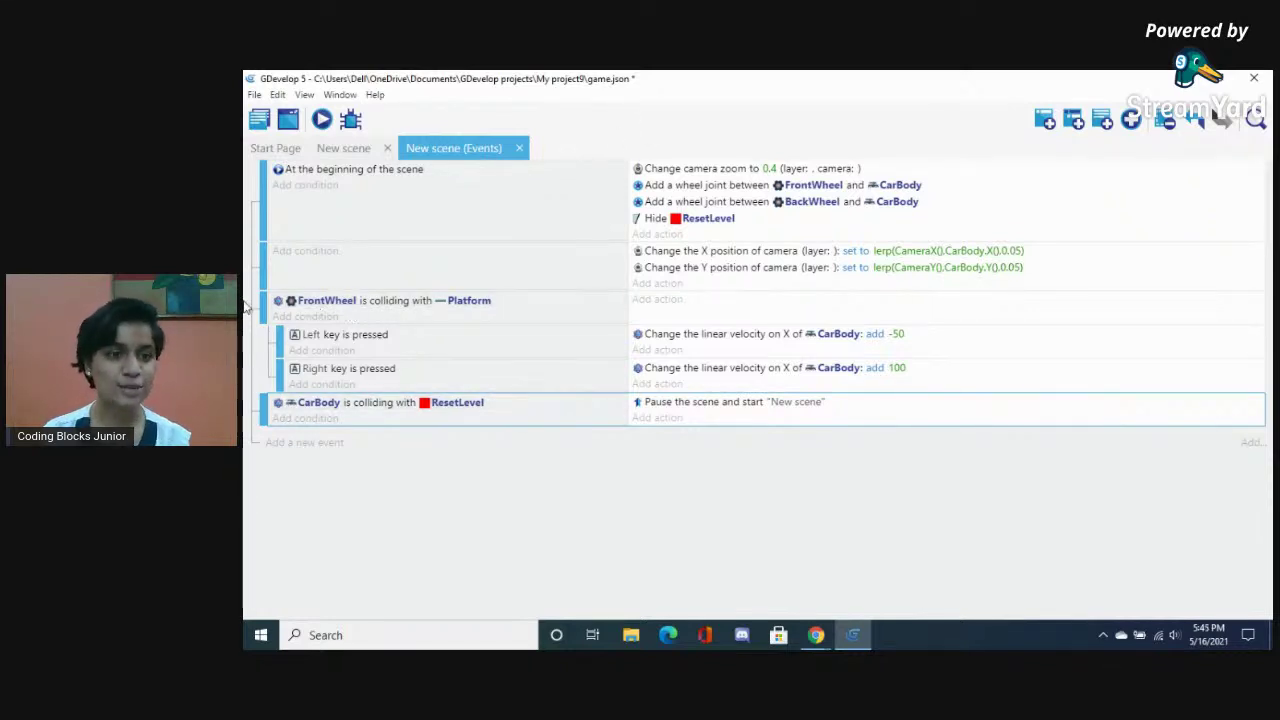
pyautogui.click(279, 306)
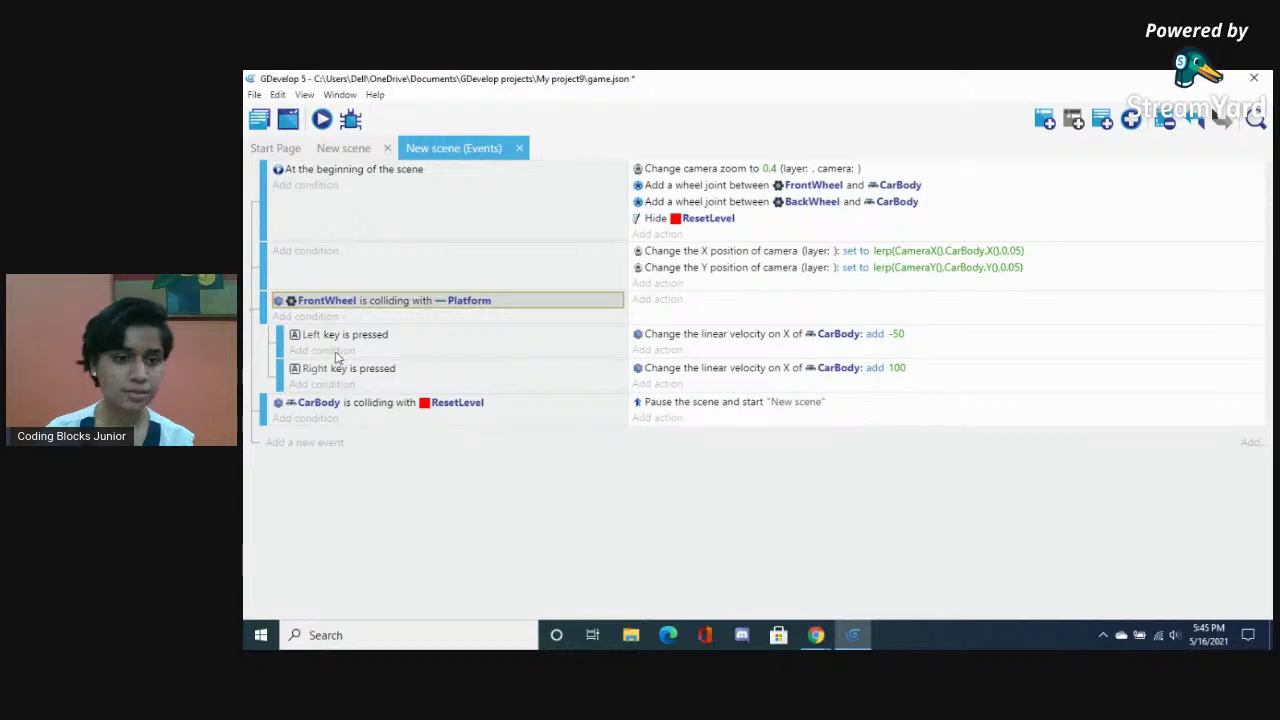
pyautogui.click(282, 443)
pyautogui.click(284, 440)
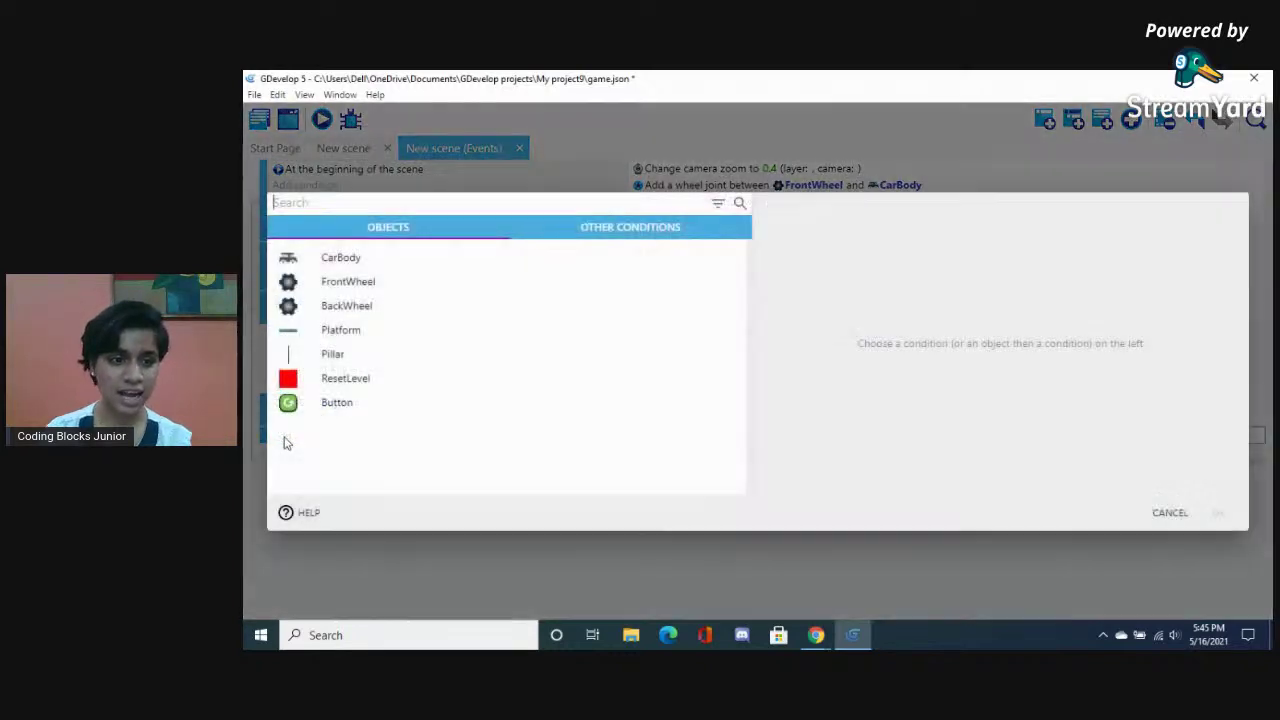
pyautogui.click(1170, 513)
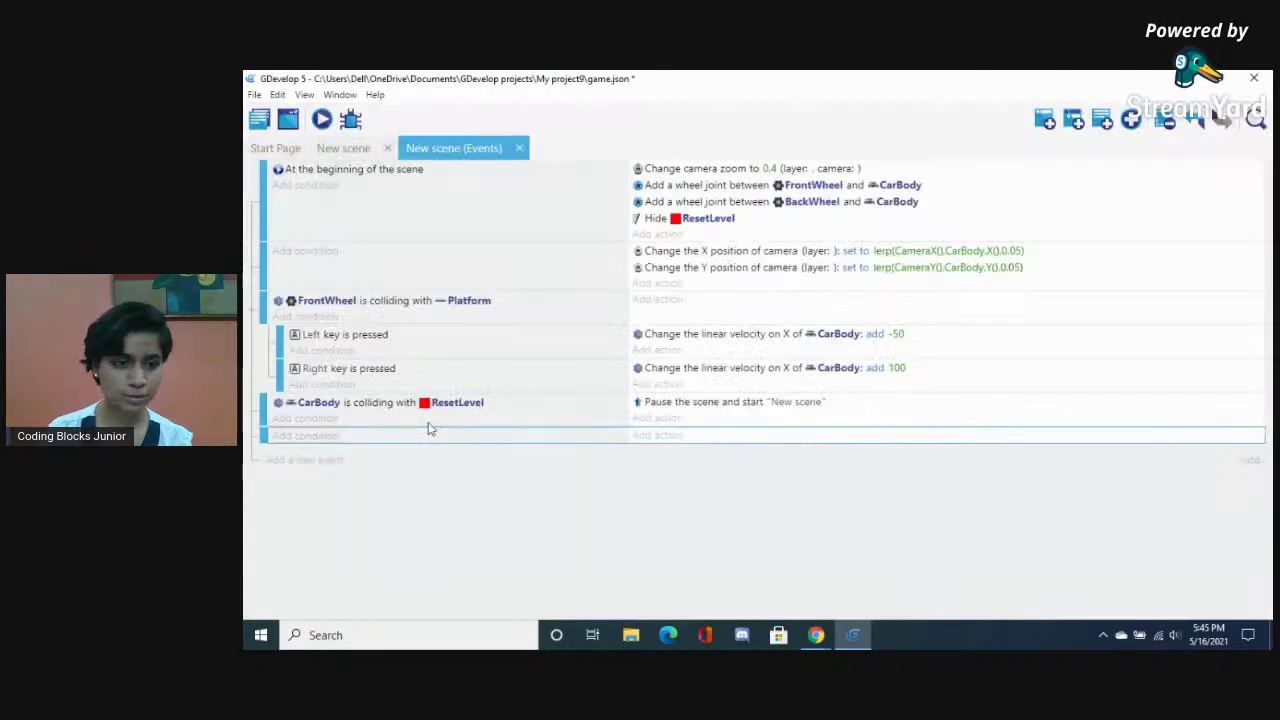
pyautogui.keyDown('ctrl'); pyautogui.click(345, 442); pyautogui.keyUp('ctrl')
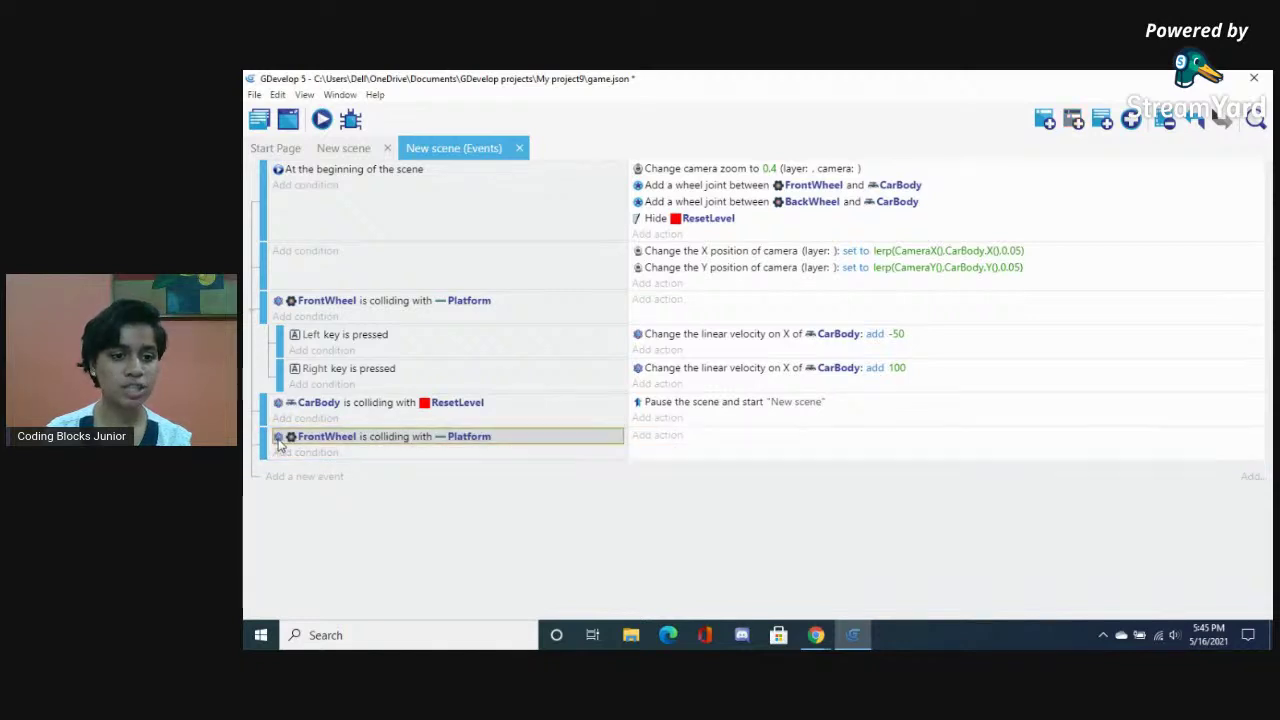
# Invert the FrontWheel is colliding with Platform condition in the last event
pyautogui.doubleClick(300, 437)
pyautogui.click(938, 261)
pyautogui.click(1219, 579)
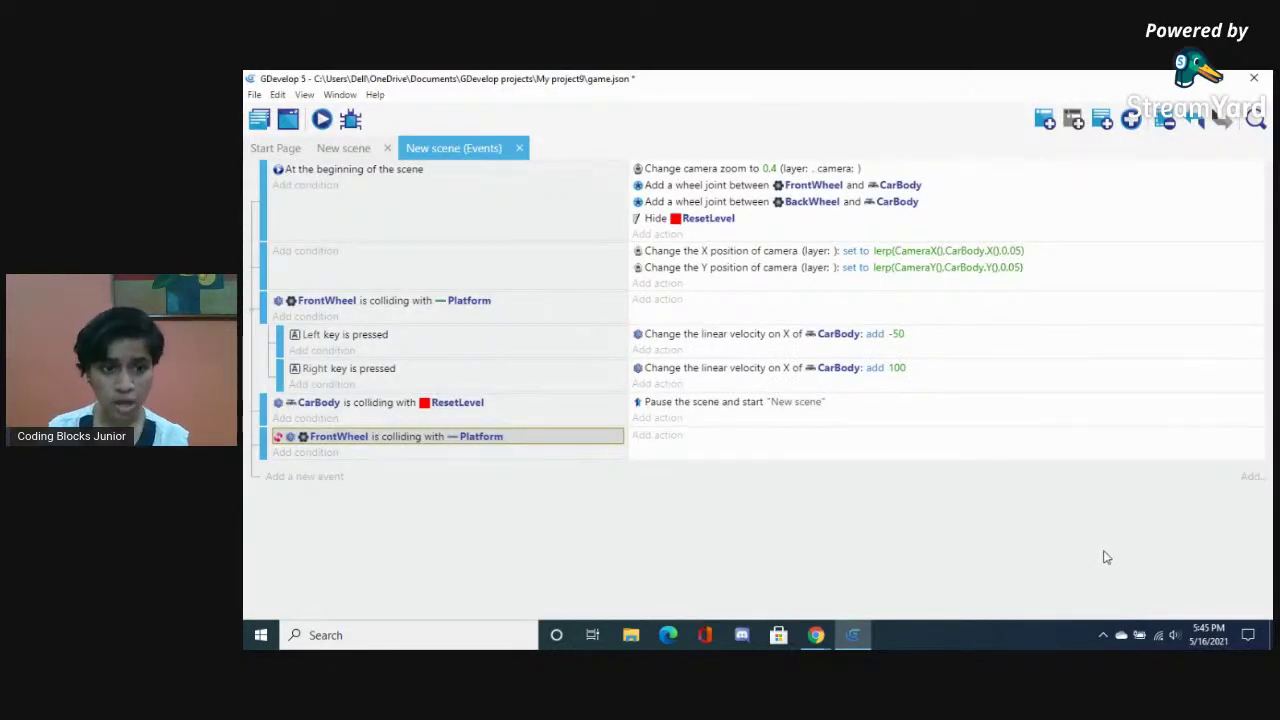
# Add a sub-event under the inverted collision event and give it a copy of the Left key is pressed condition
pyautogui.click(287, 342)
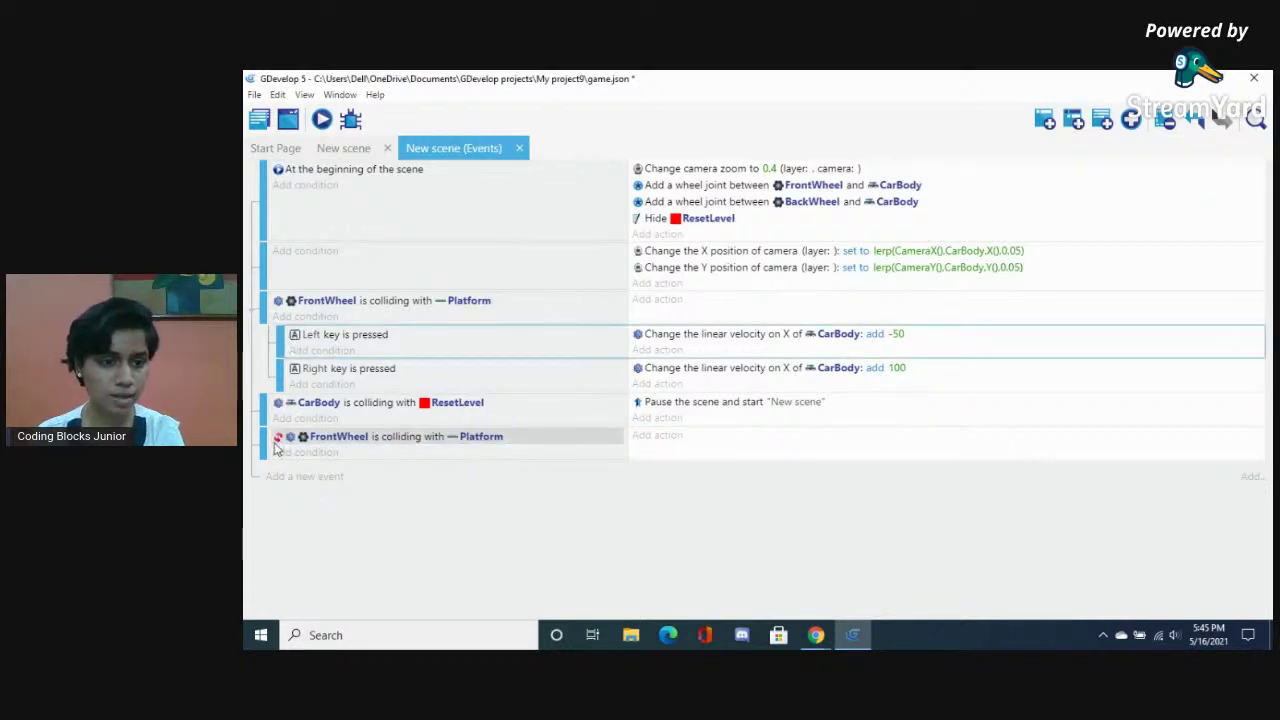
pyautogui.click(288, 478)
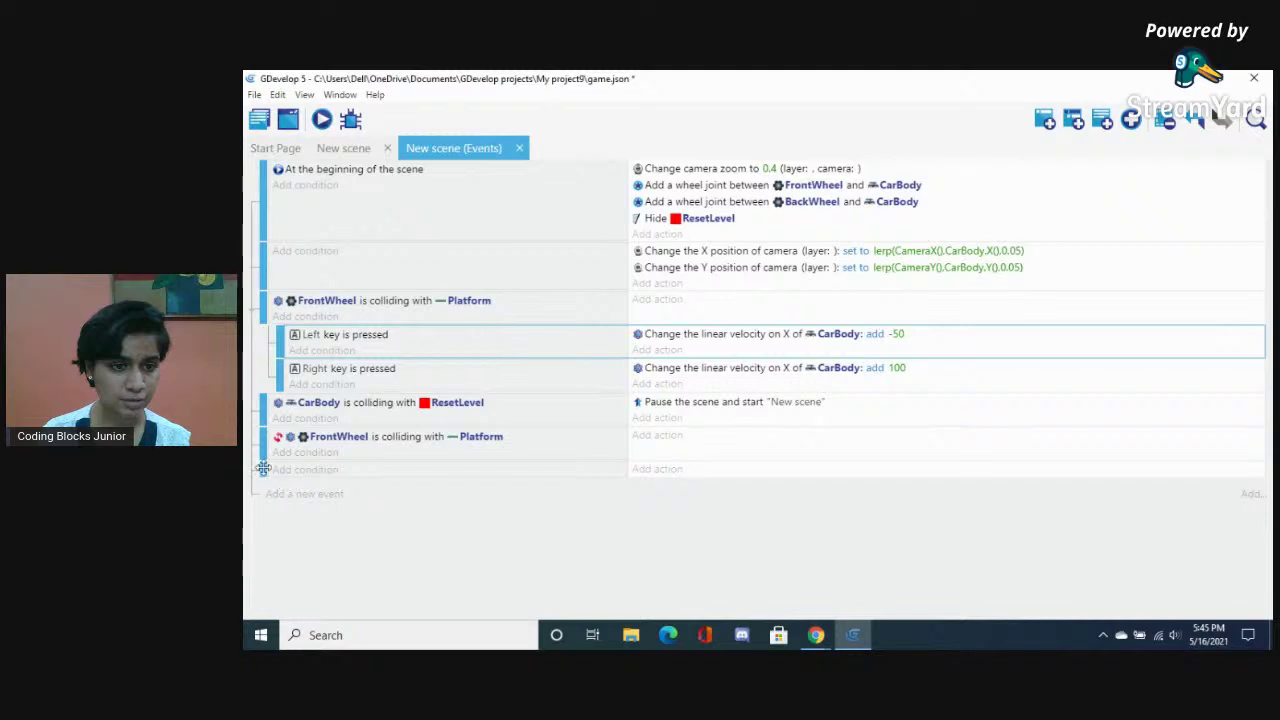
pyautogui.click(338, 469)
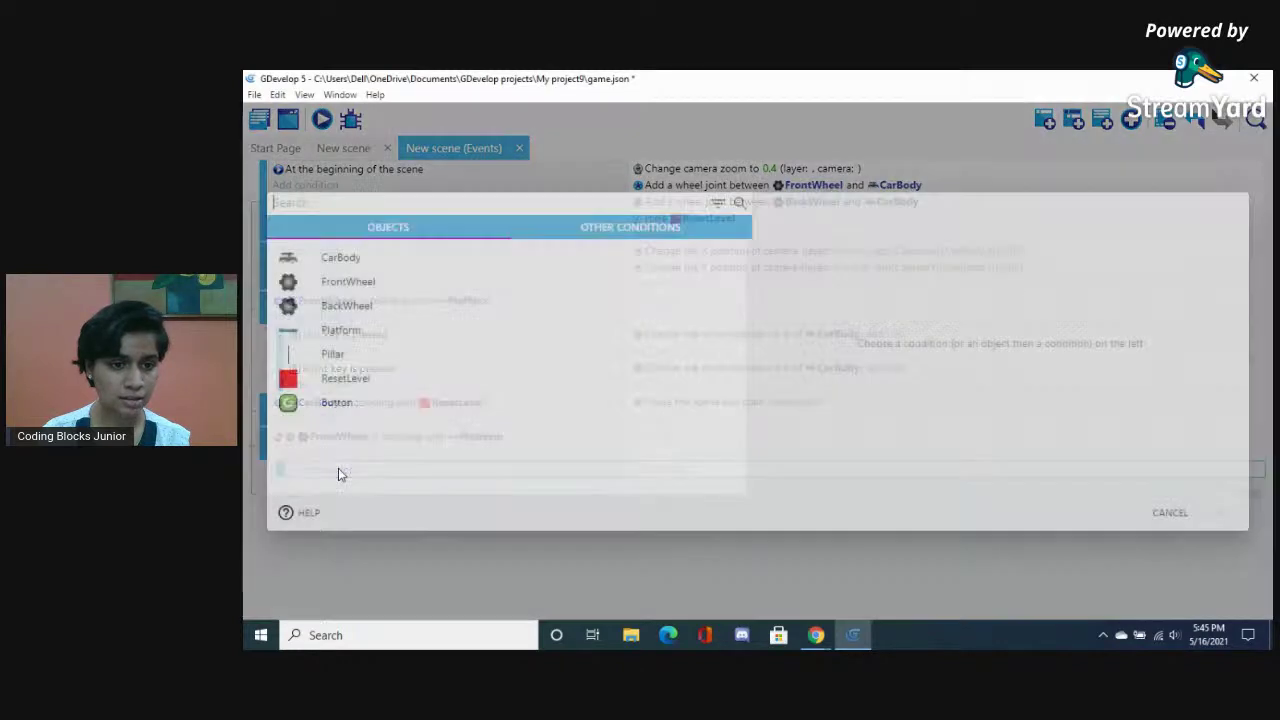
pyautogui.click(1172, 516)
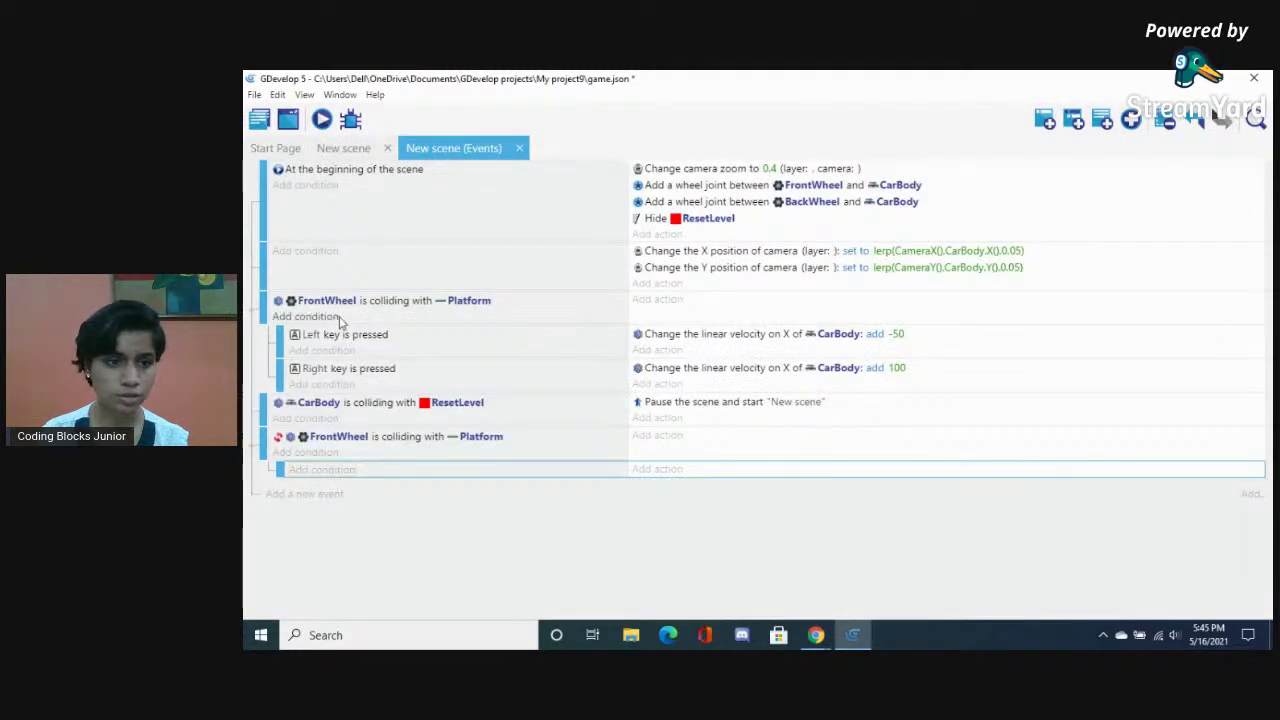
pyautogui.click(323, 340)
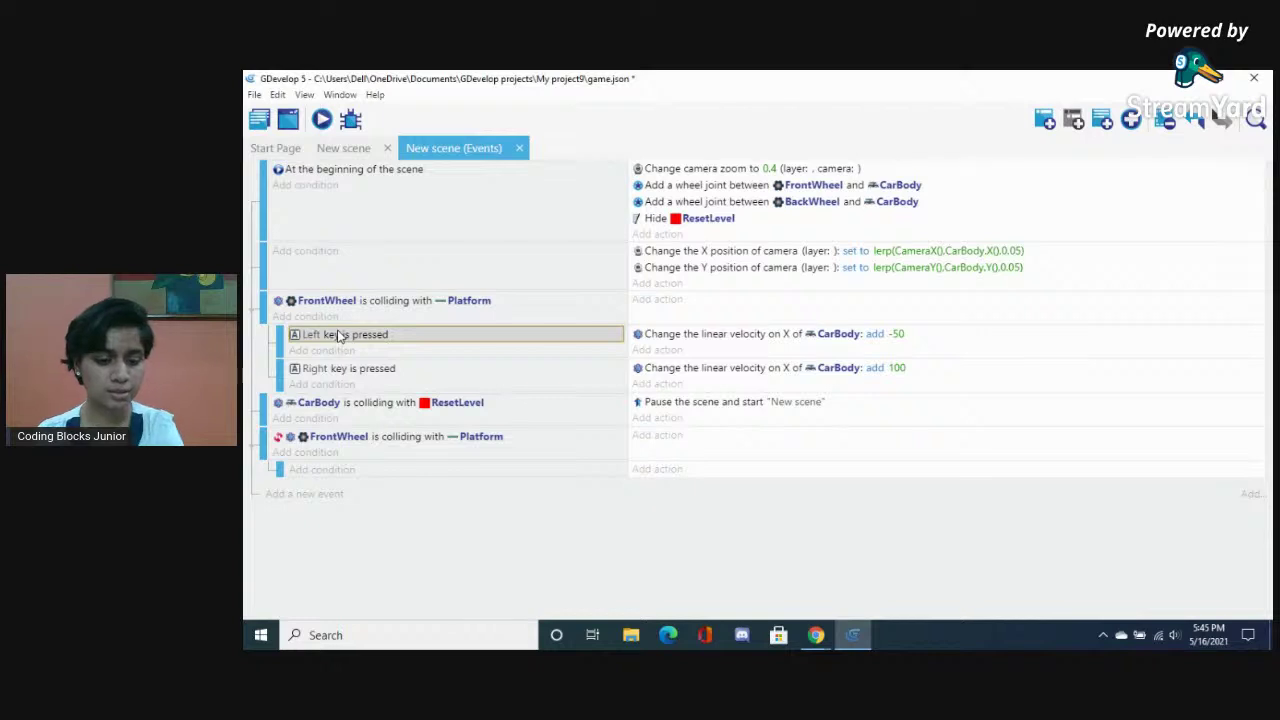
pyautogui.click(367, 470)
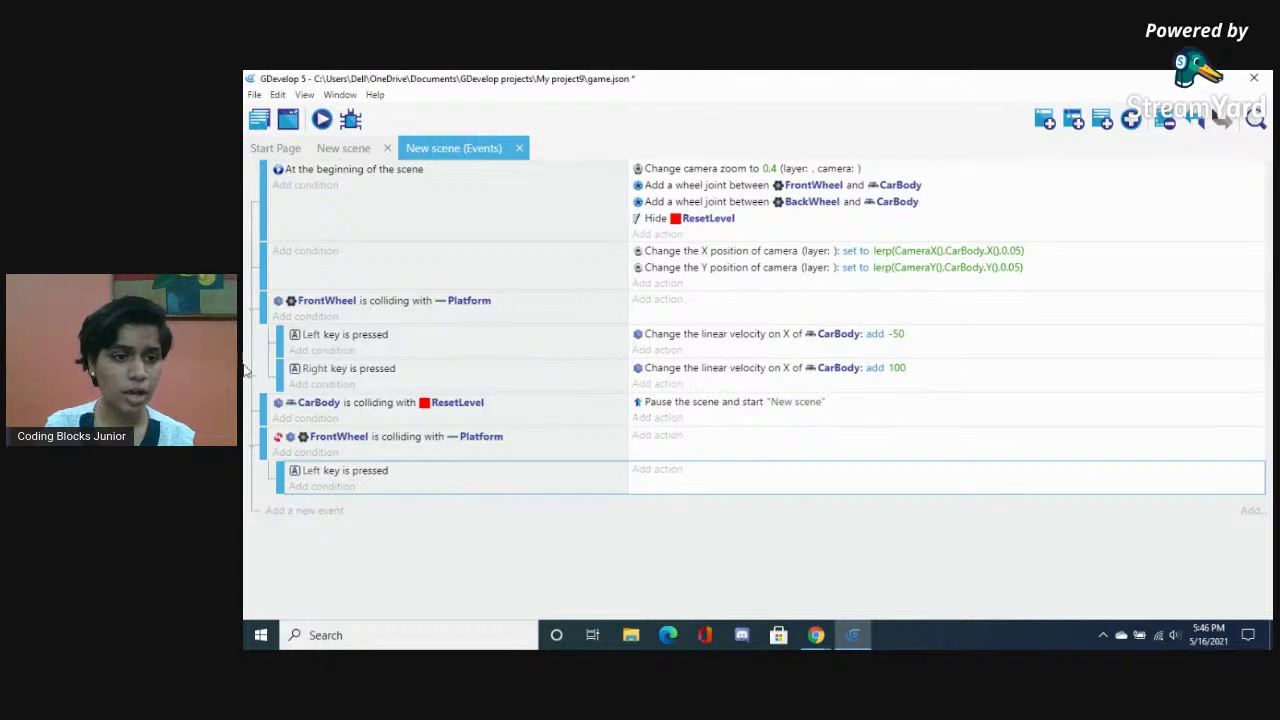
# Add an action to the new Left key sub-event that subtracts 3 from CarBody's angular velocity
pyautogui.click(340, 148)
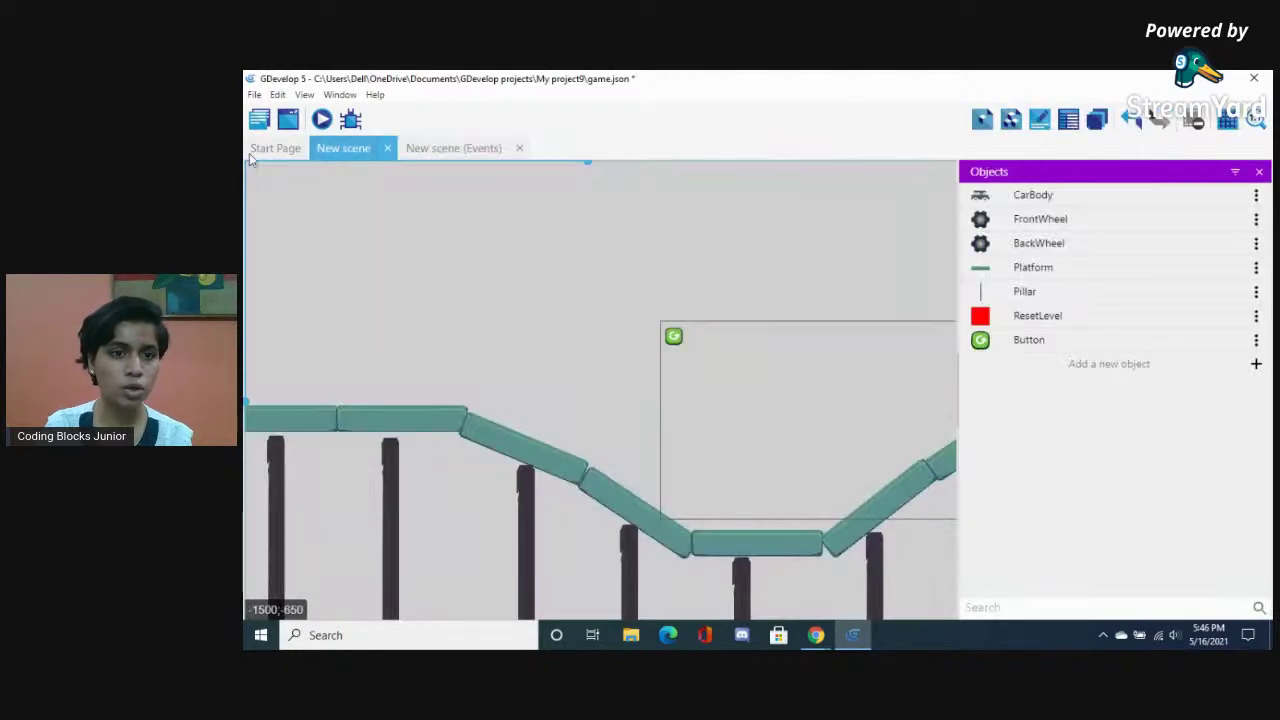
pyautogui.click(427, 150)
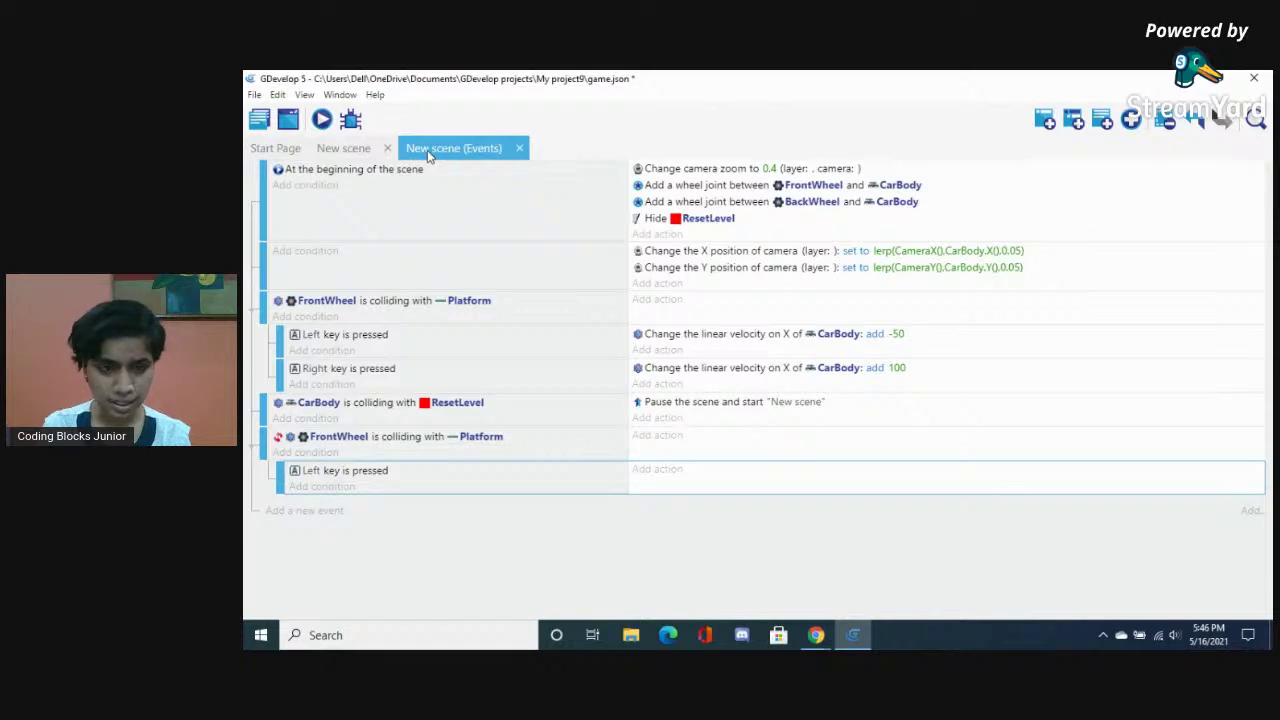
pyautogui.click(670, 481)
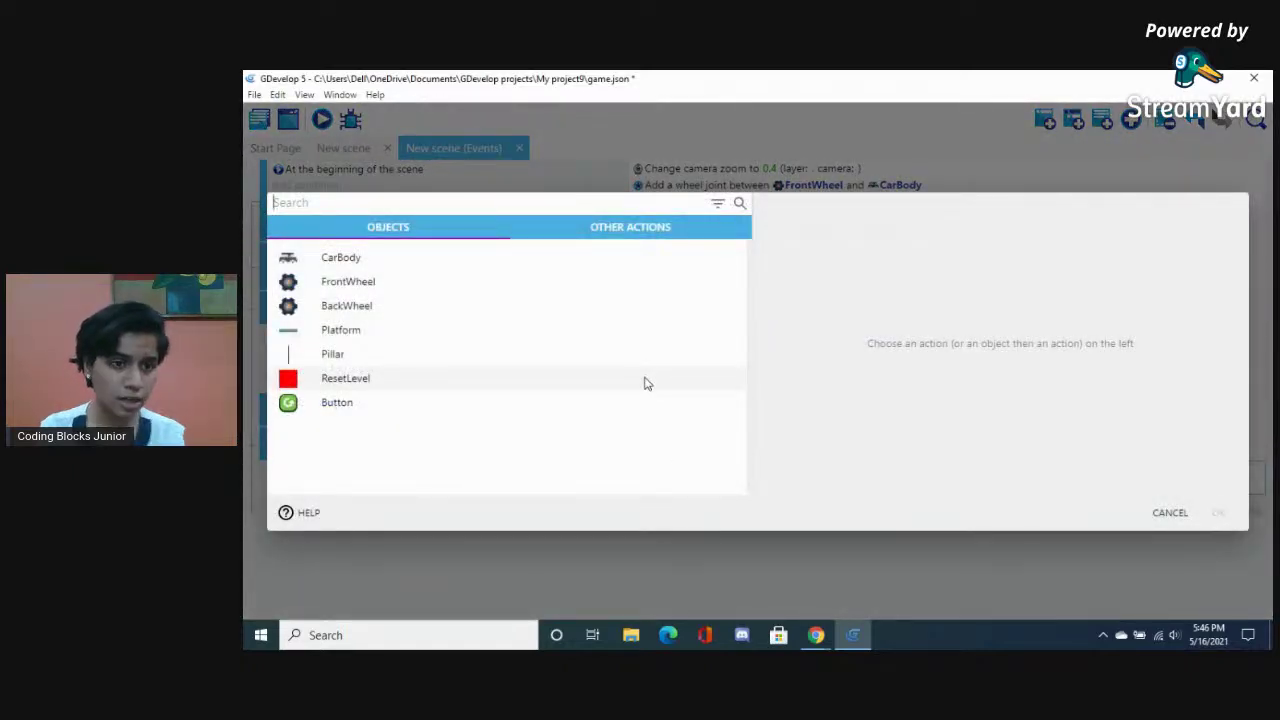
pyautogui.click(368, 262)
pyautogui.scroll(-1, 690, 492)
pyautogui.scroll(-1, 690, 492)
pyautogui.click(679, 472)
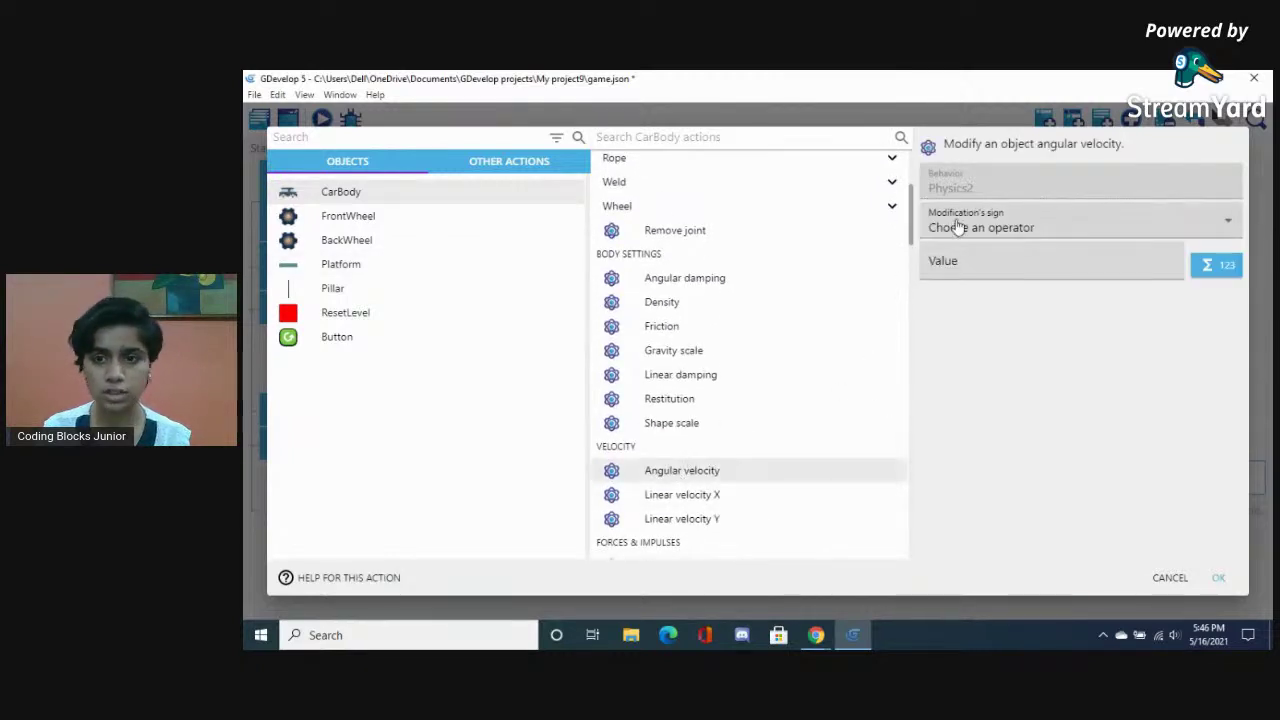
pyautogui.click(958, 228)
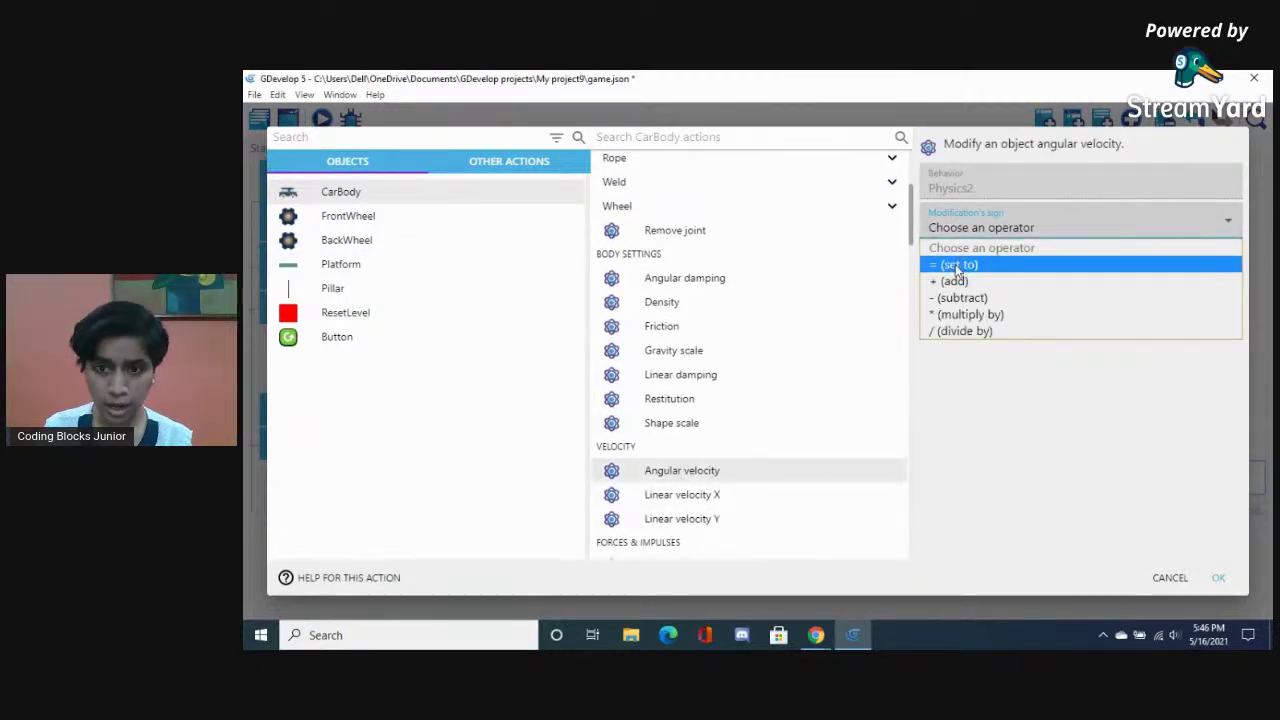
pyautogui.click(952, 297)
pyautogui.click(972, 266)
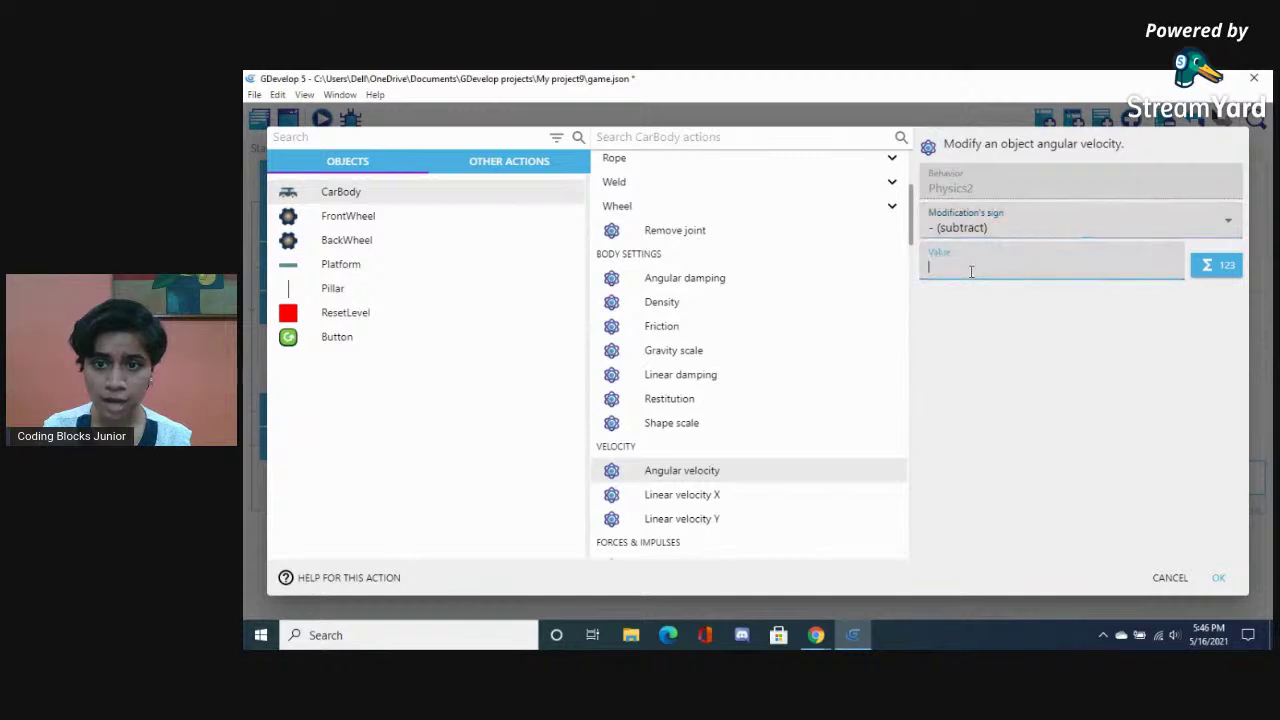
pyautogui.write('3')
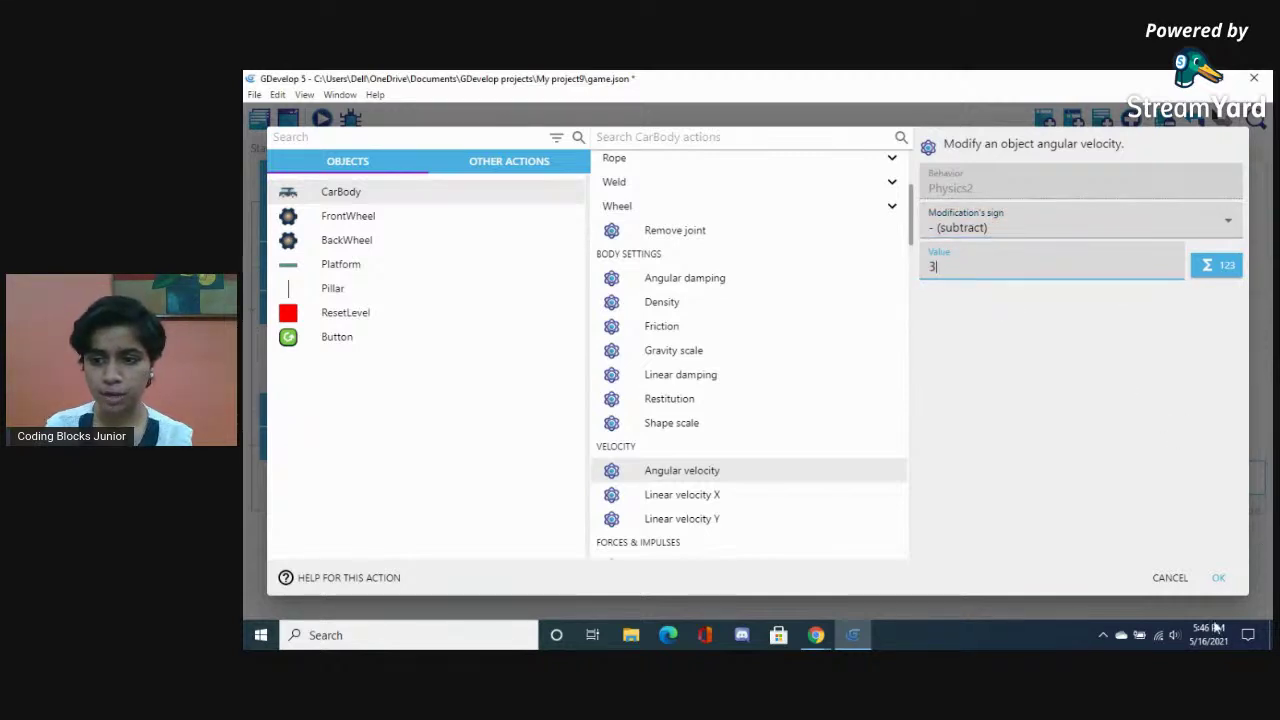
pyautogui.click(1220, 580)
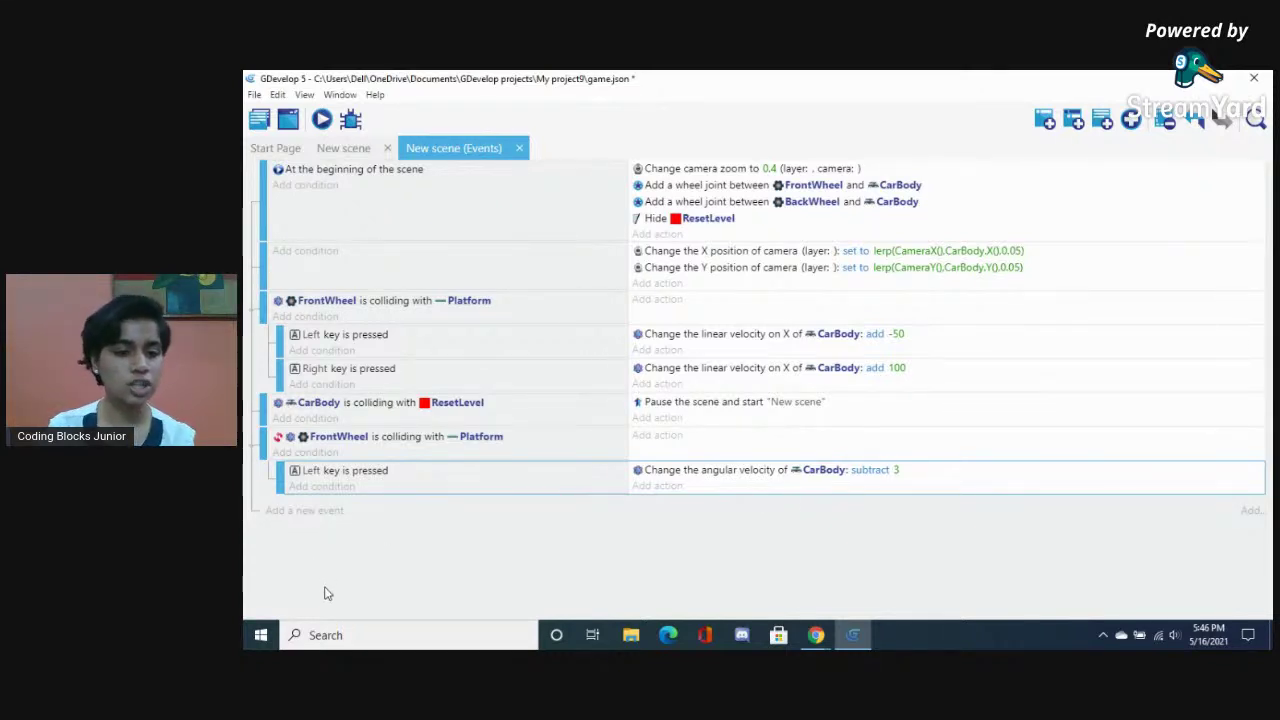
# Change the key in the angular velocity sub-event's condition to Up
pyautogui.click(311, 470)
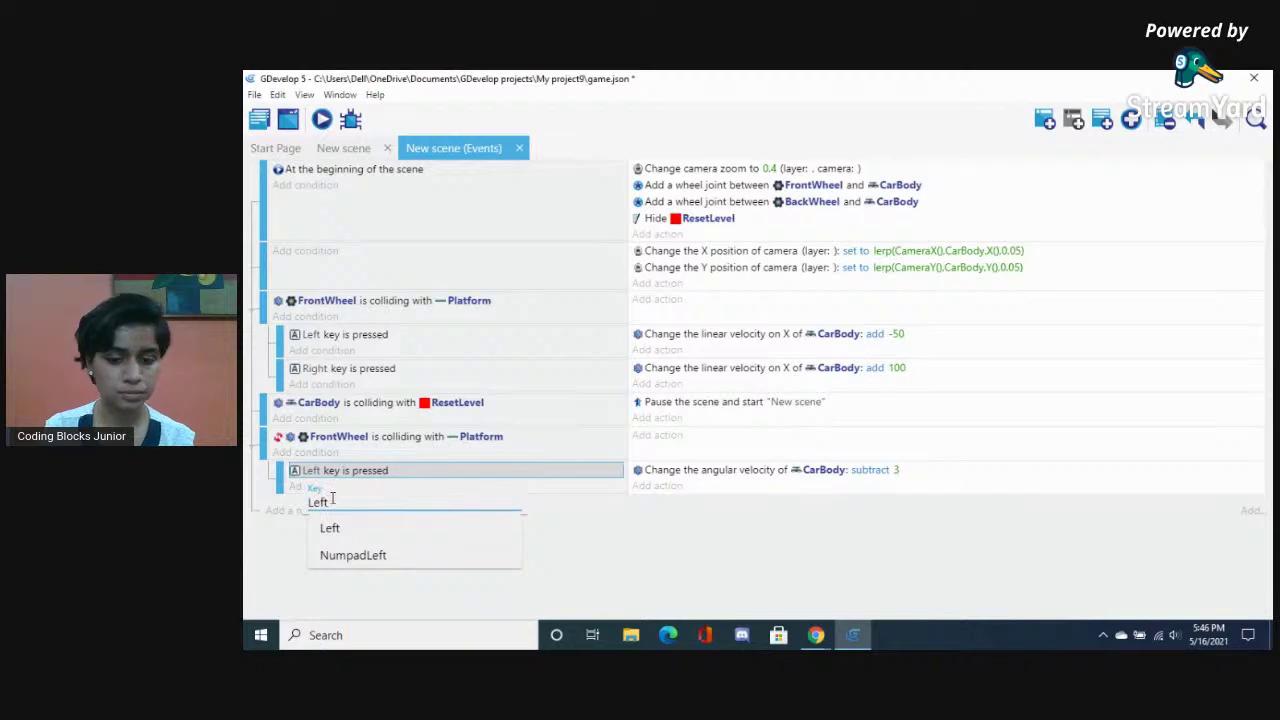
pyautogui.press('BackSpace')
pyautogui.press('BackSpace')
pyautogui.press('BackSpace')
pyautogui.press('BackSpace')
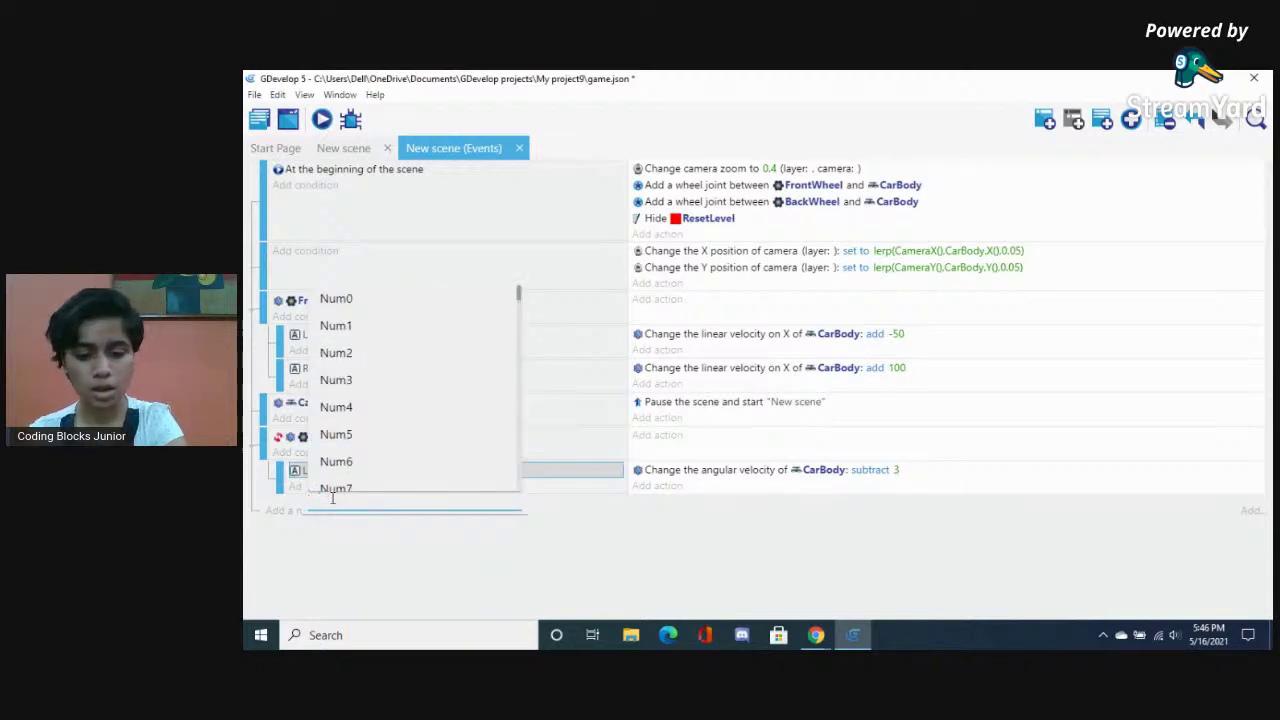
pyautogui.write('up')
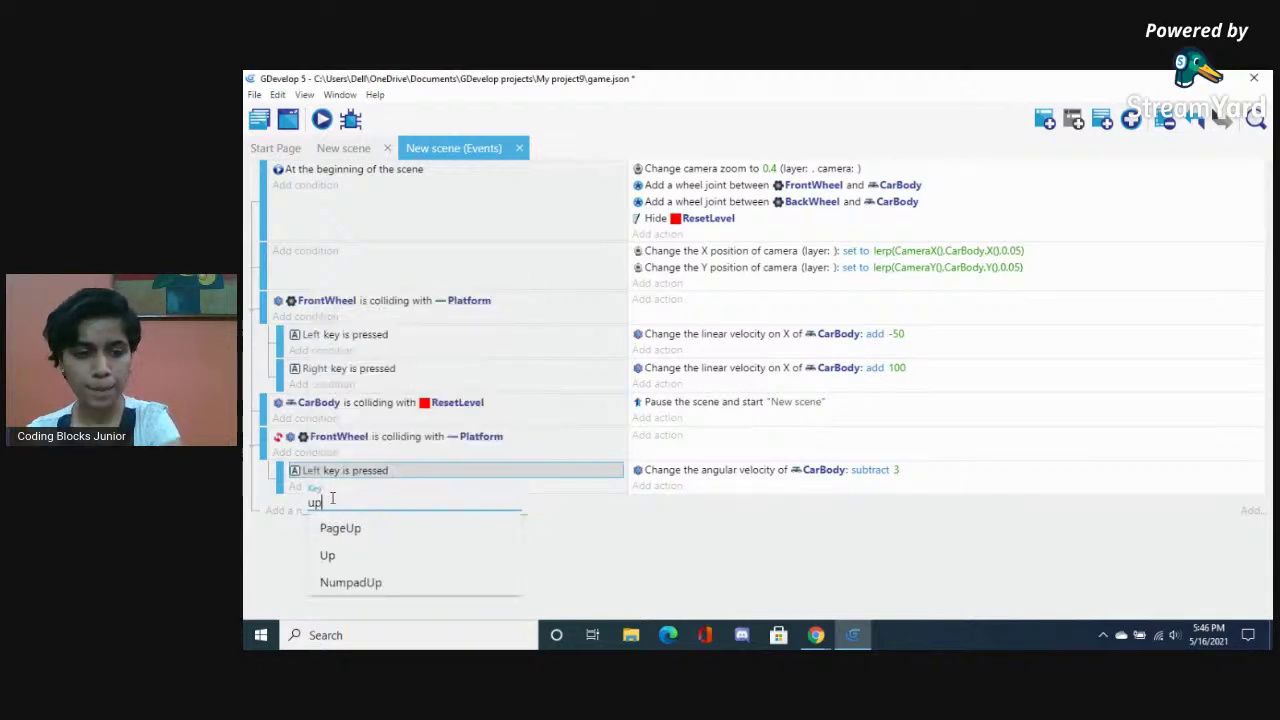
pyautogui.click(638, 556)
pyautogui.click(308, 472)
pyautogui.click(314, 554)
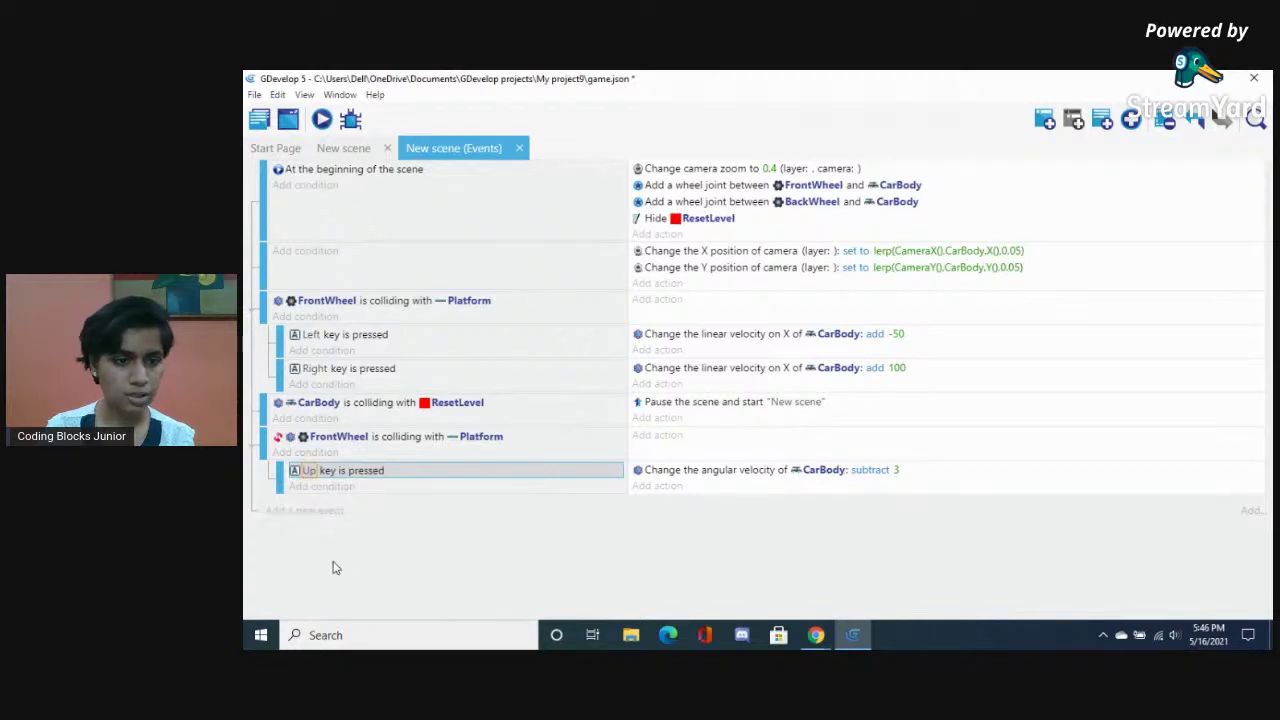
# Add a second sub-event under the inverted collision event with a copy of the Right key is pressed condition
pyautogui.click(295, 370)
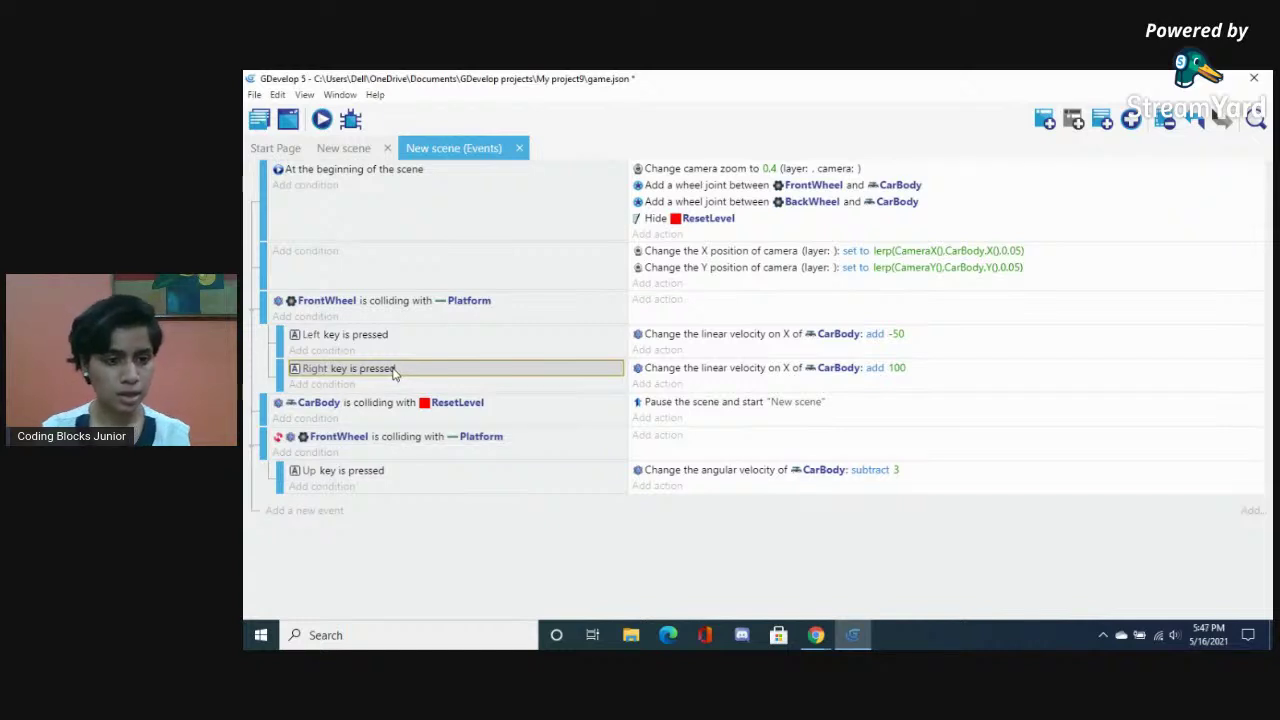
pyautogui.click(330, 511)
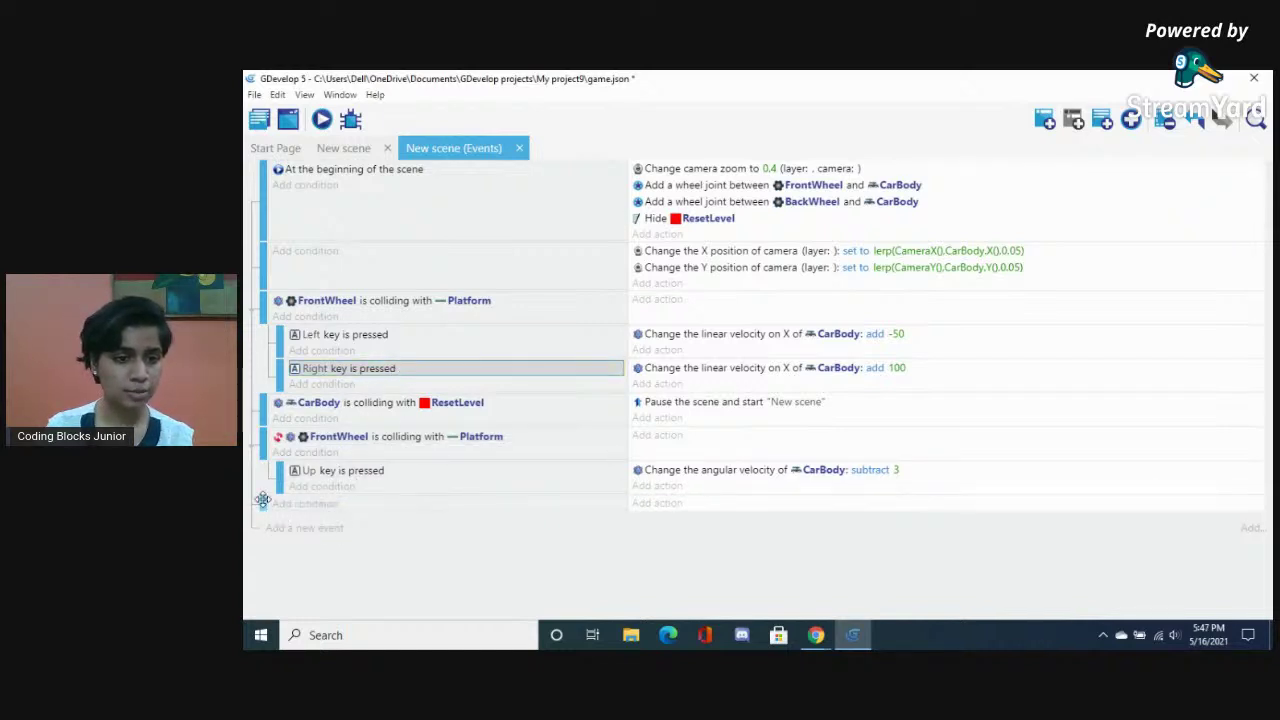
pyautogui.click(385, 507)
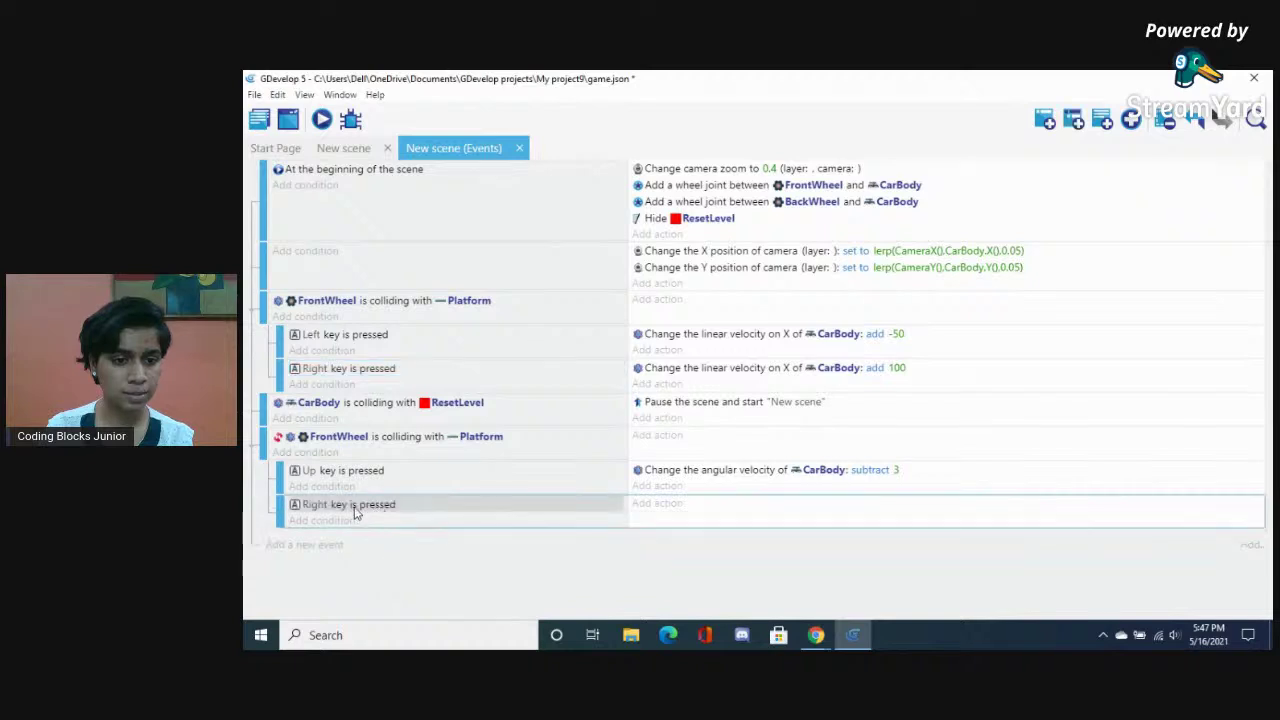
# Change the key in the second sub-event's copied condition to Down
pyautogui.click(315, 504)
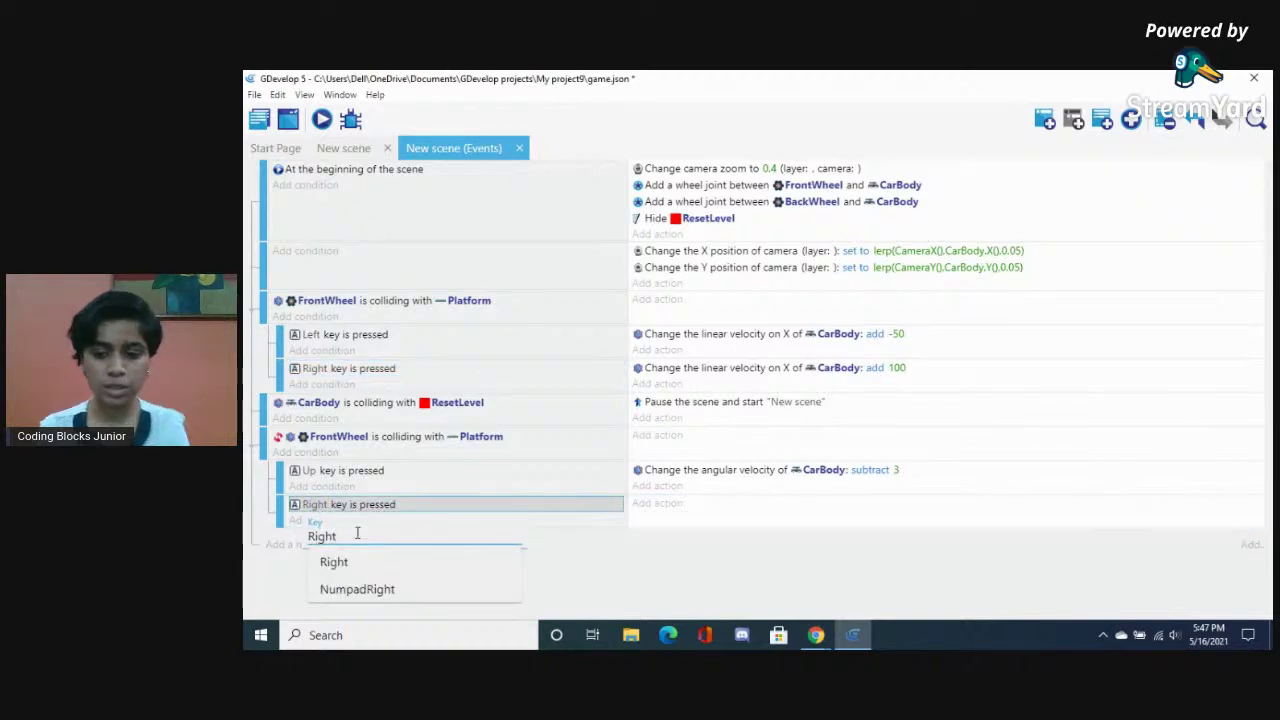
pyautogui.press('BackSpace')
pyautogui.press('BackSpace')
pyautogui.press('BackSpace')
pyautogui.write('d')
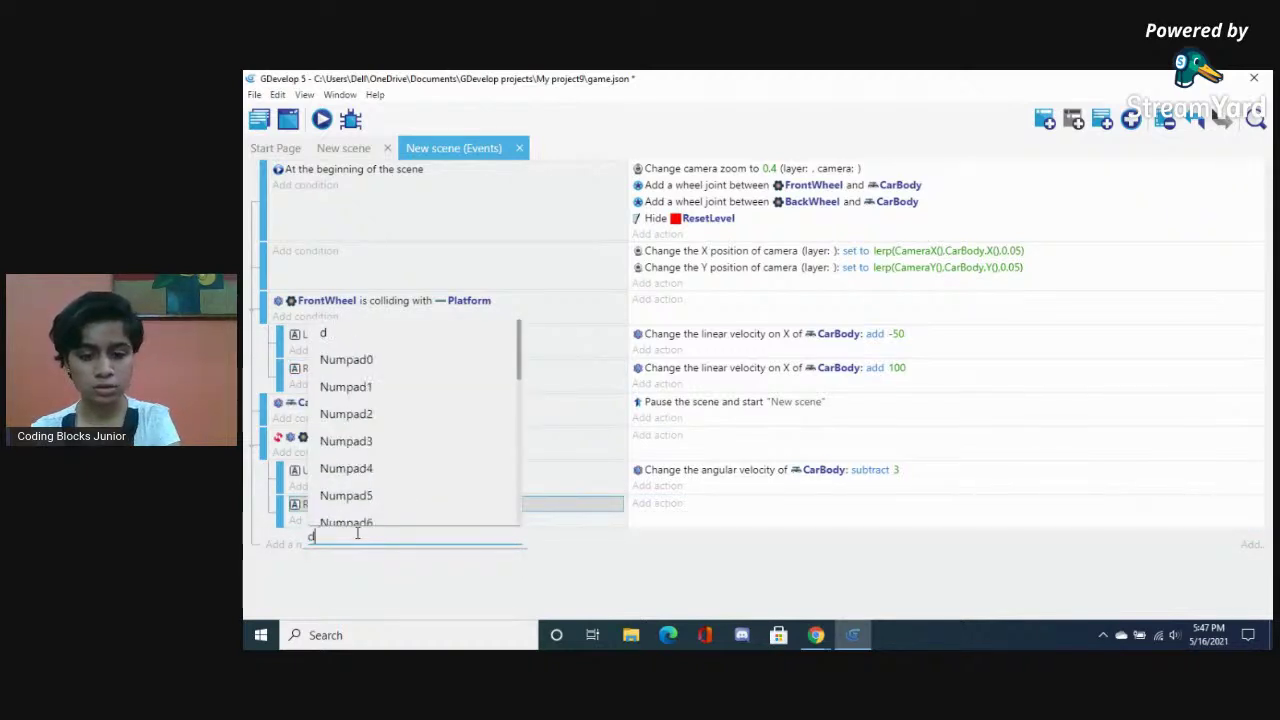
pyautogui.write('own')
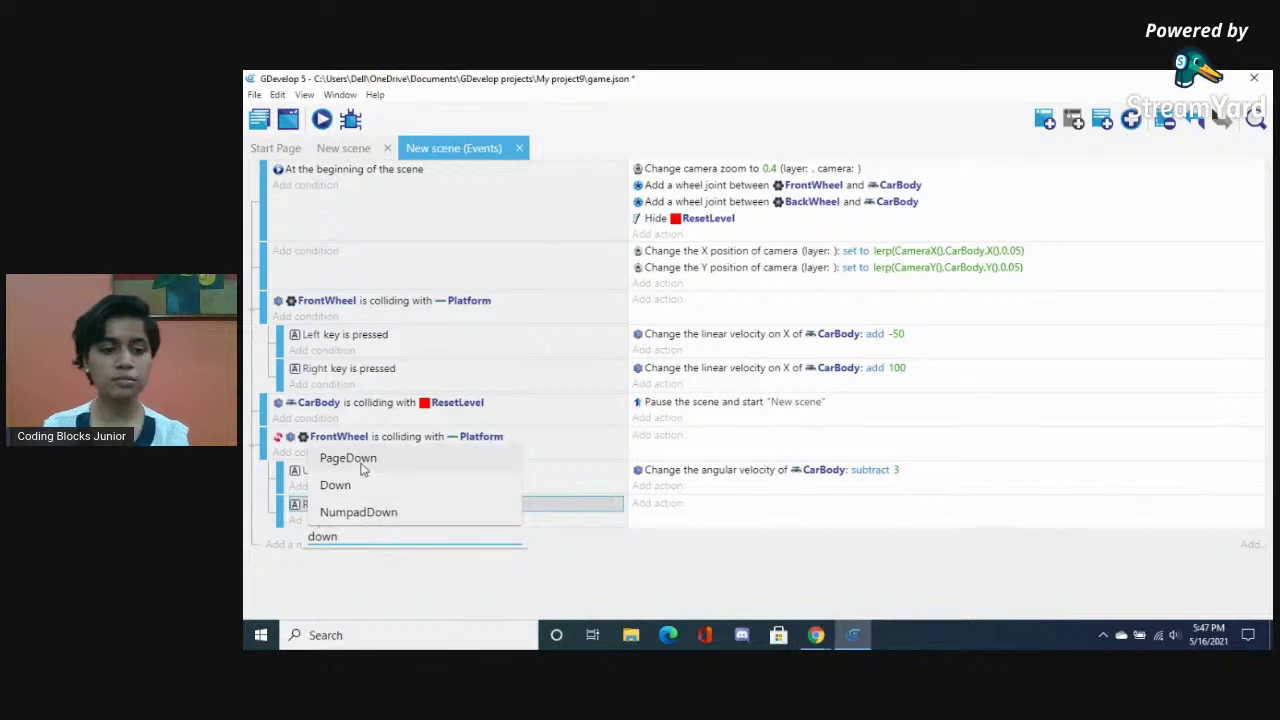
pyautogui.click(337, 485)
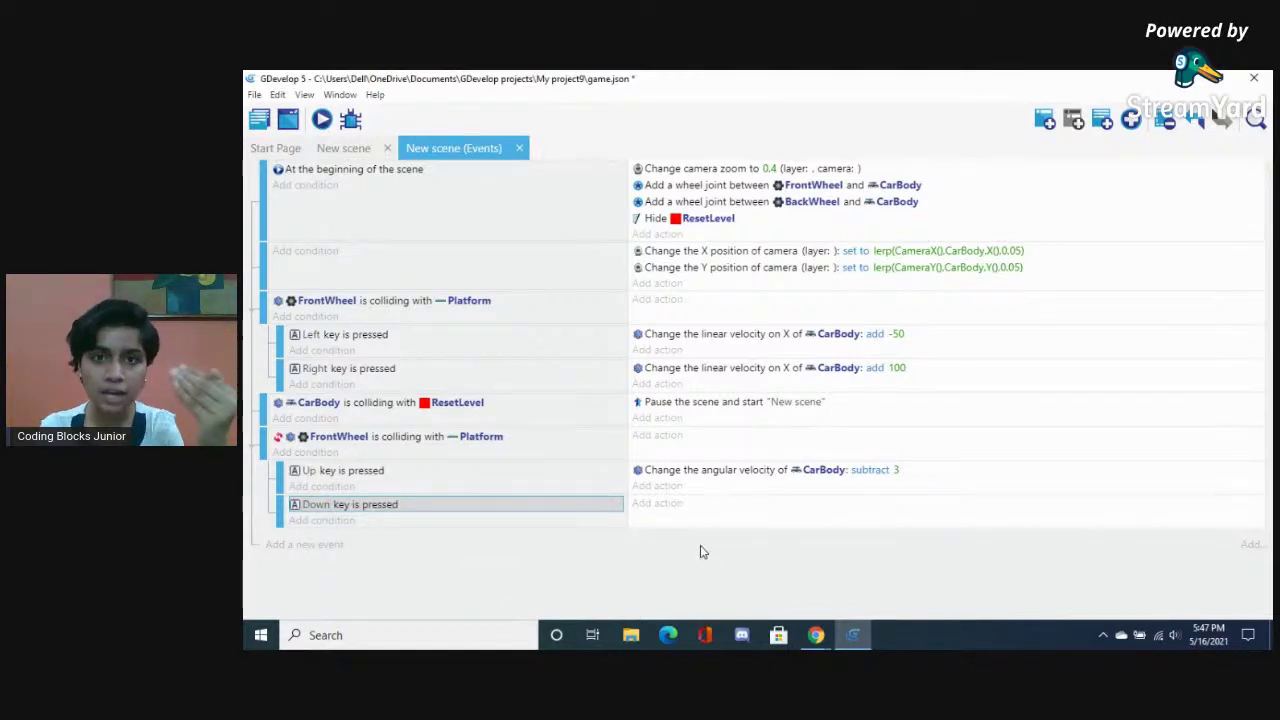
# Copy CarBody's angular velocity action into the Down key sub-event and change the copy's modification sign to add
pyautogui.click(670, 476)
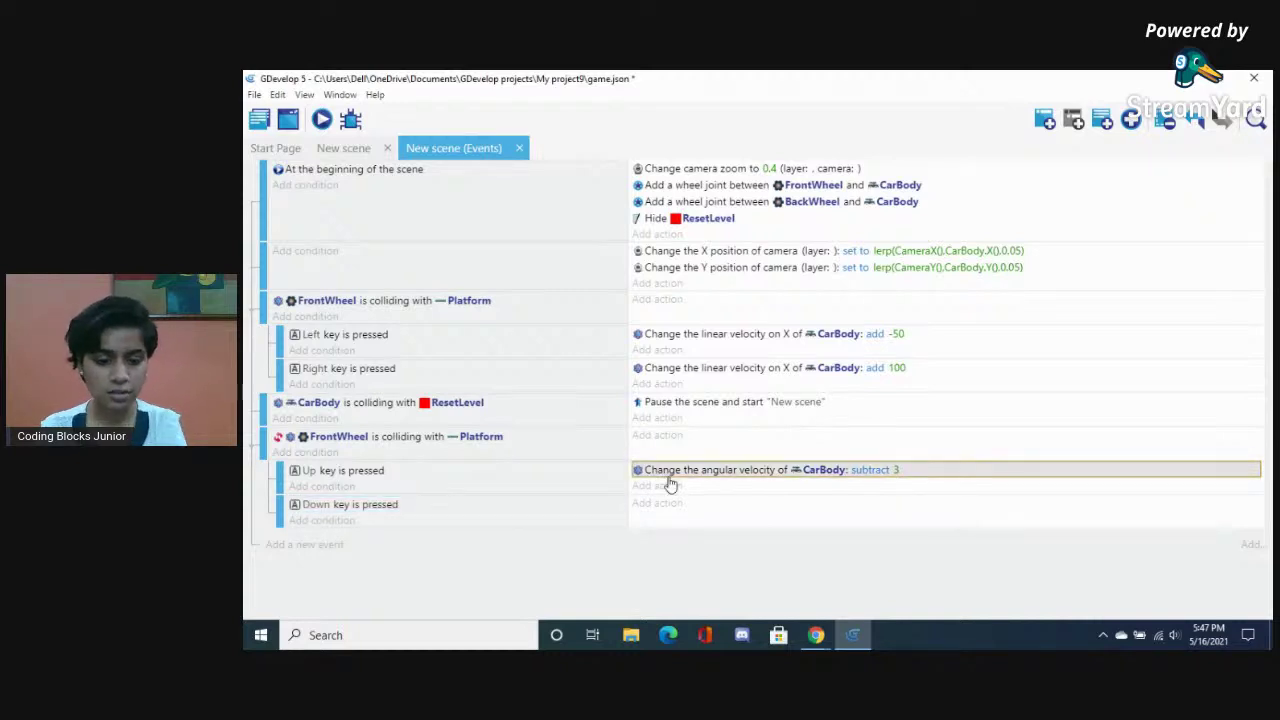
pyautogui.moveTo(672, 484); pyautogui.dragTo(701, 511)
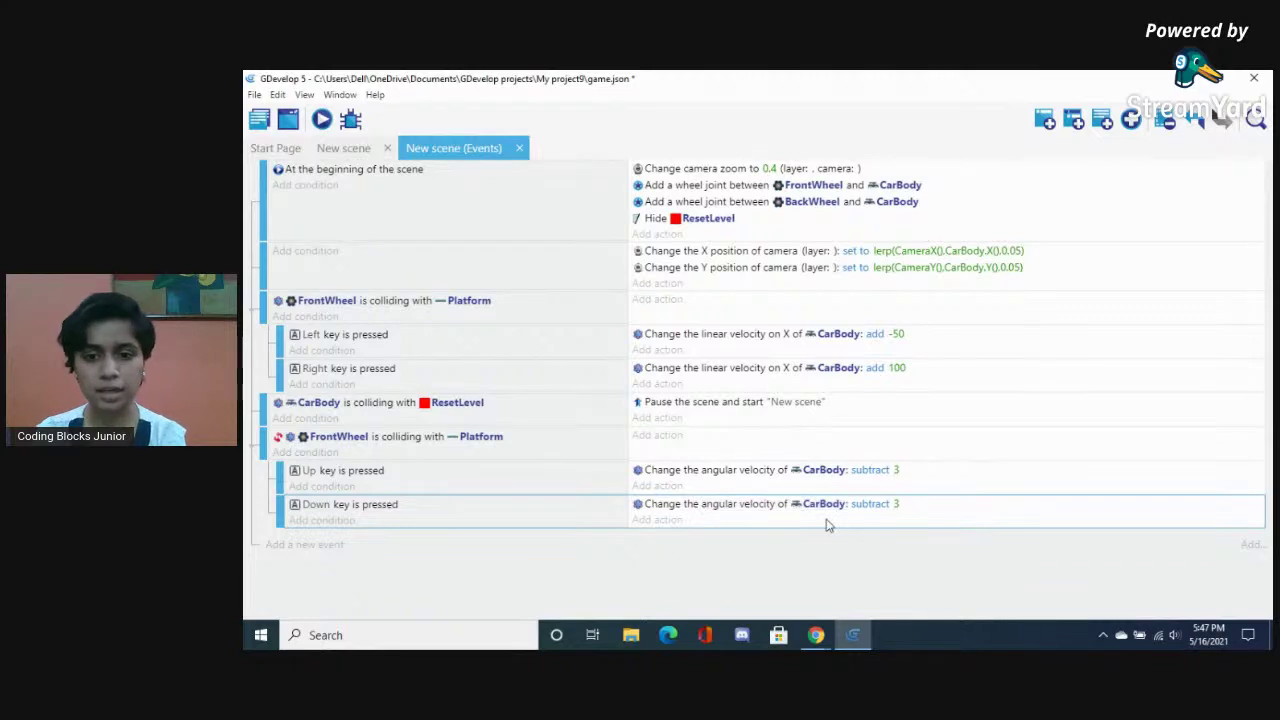
pyautogui.click(868, 505)
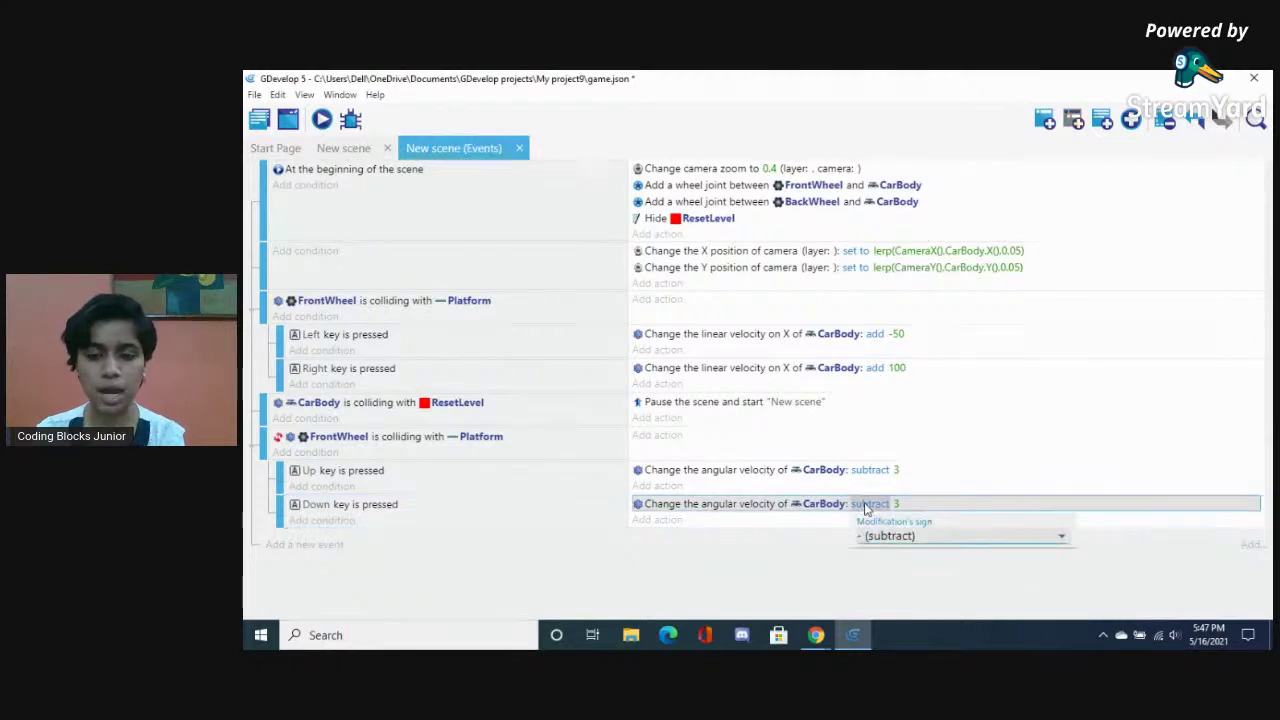
pyautogui.click(920, 535)
pyautogui.click(893, 470)
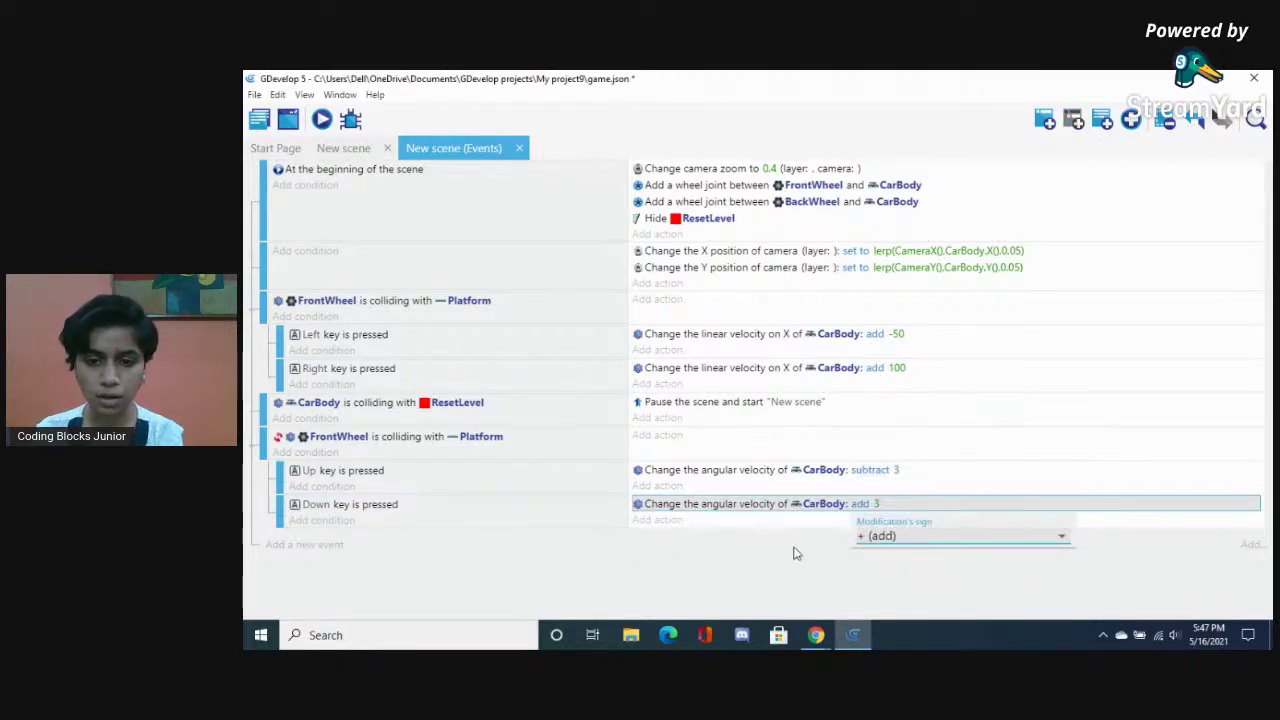
pyautogui.click(796, 553)
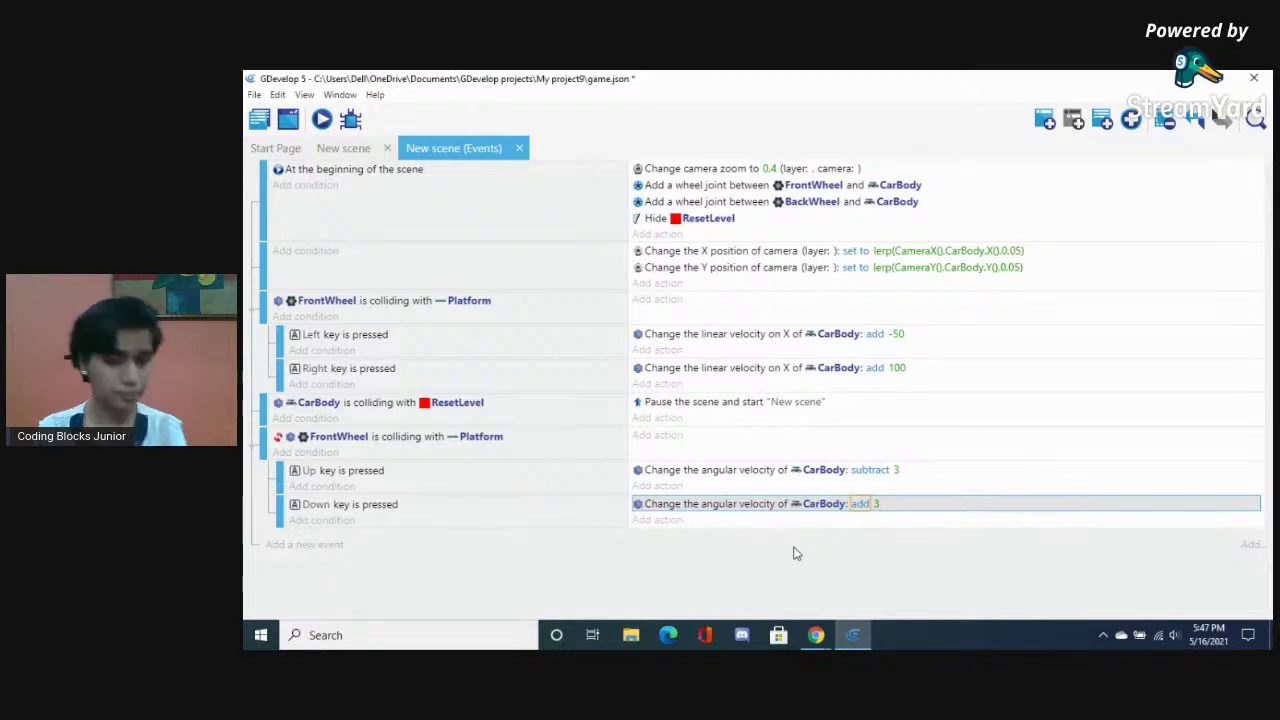
# Preview the game, drive the car over the ramps and the gap to test its controls, and close the preview
pyautogui.click(324, 120)
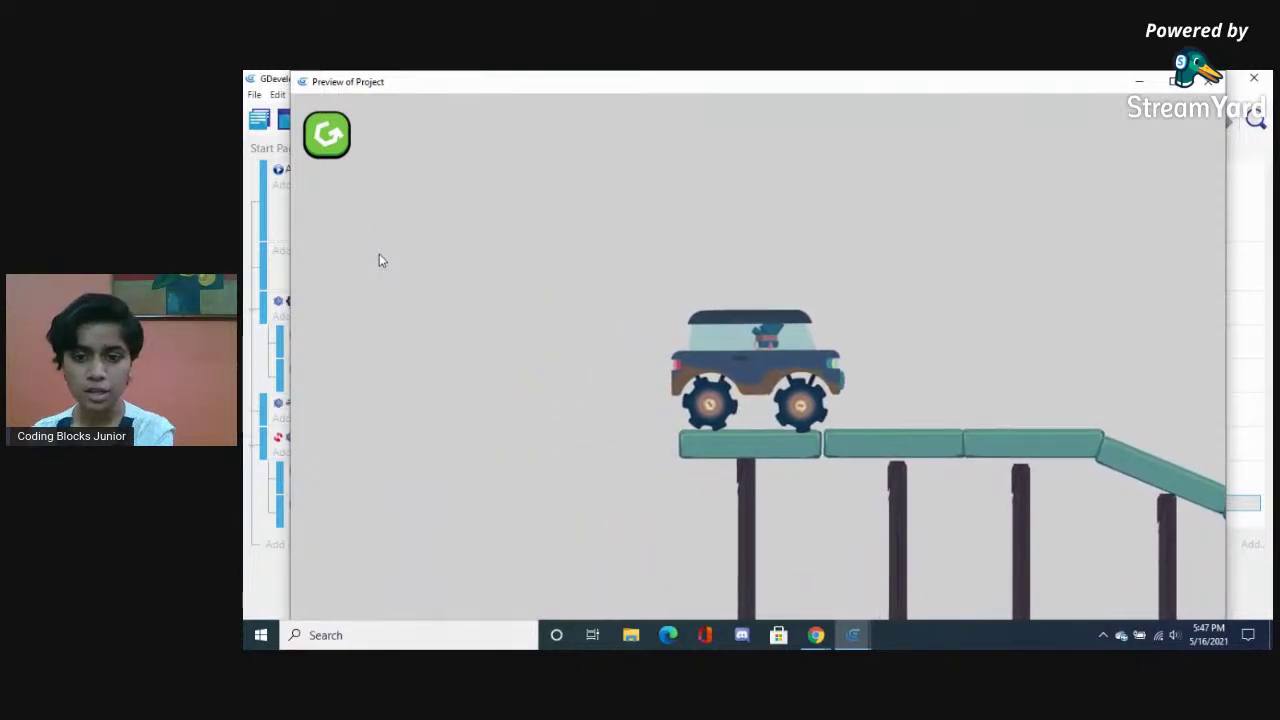
pyautogui.press('Right')
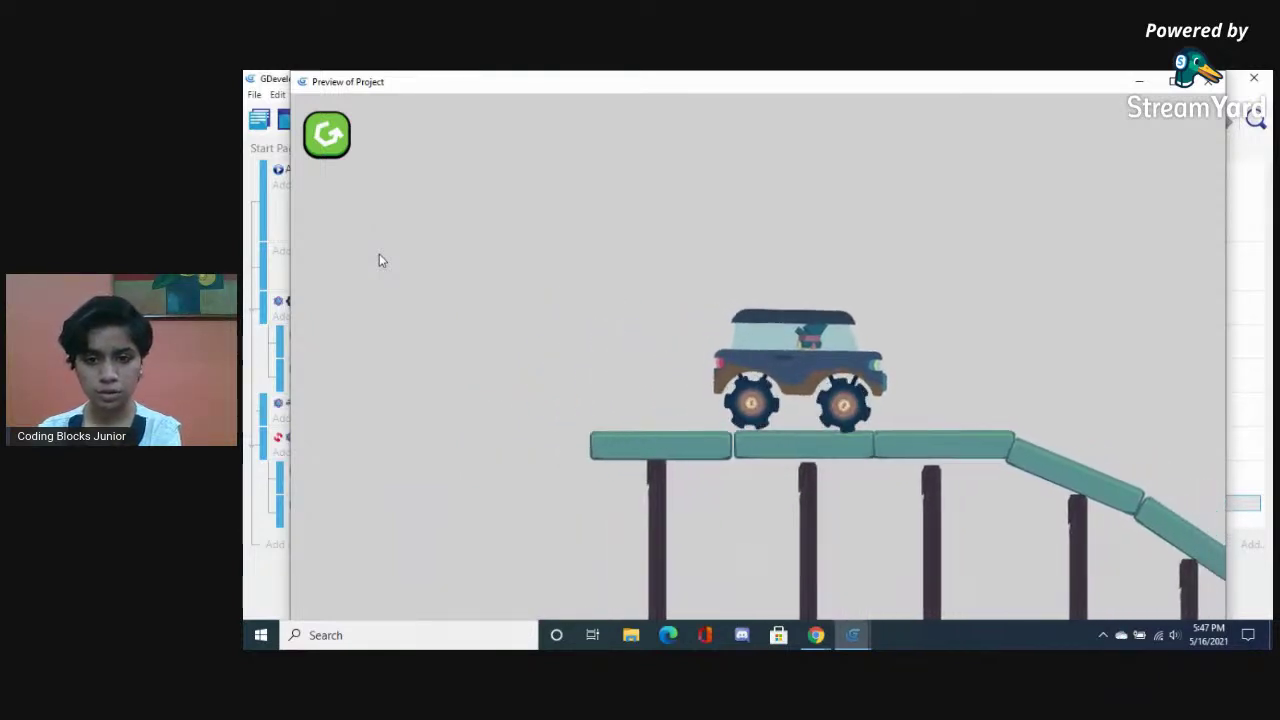
pyautogui.press('Right')
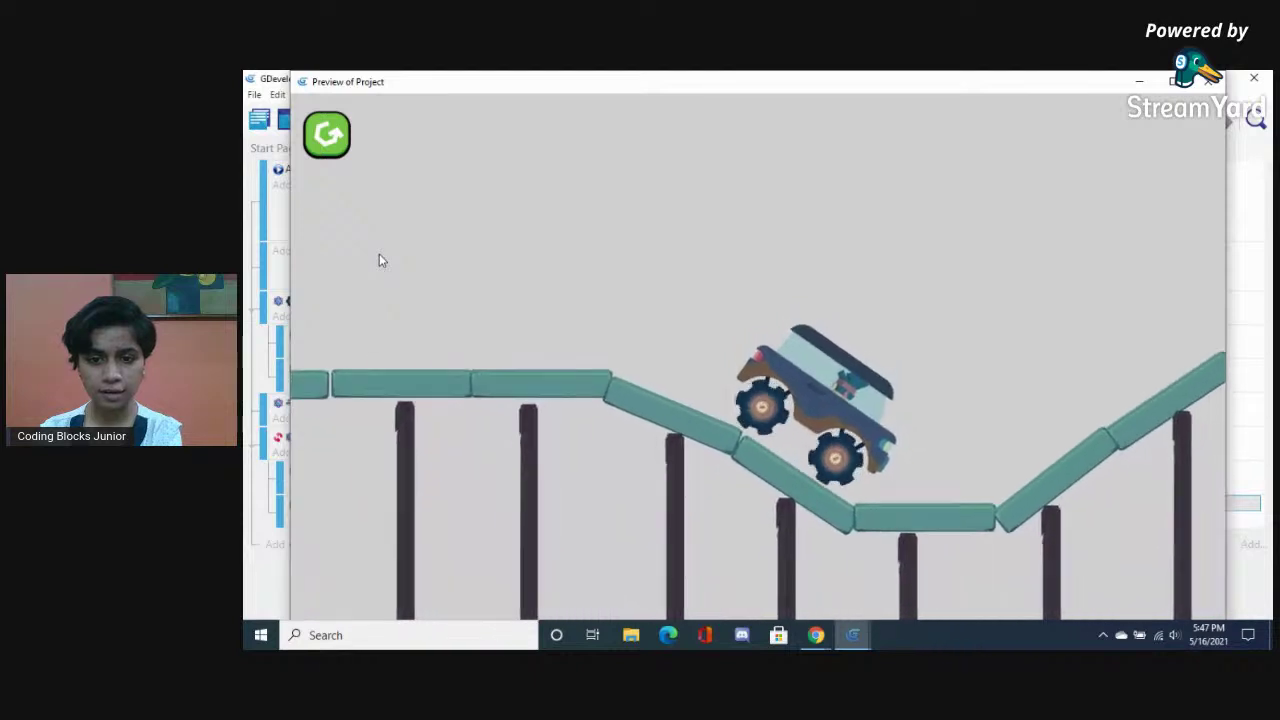
pyautogui.press('Right')
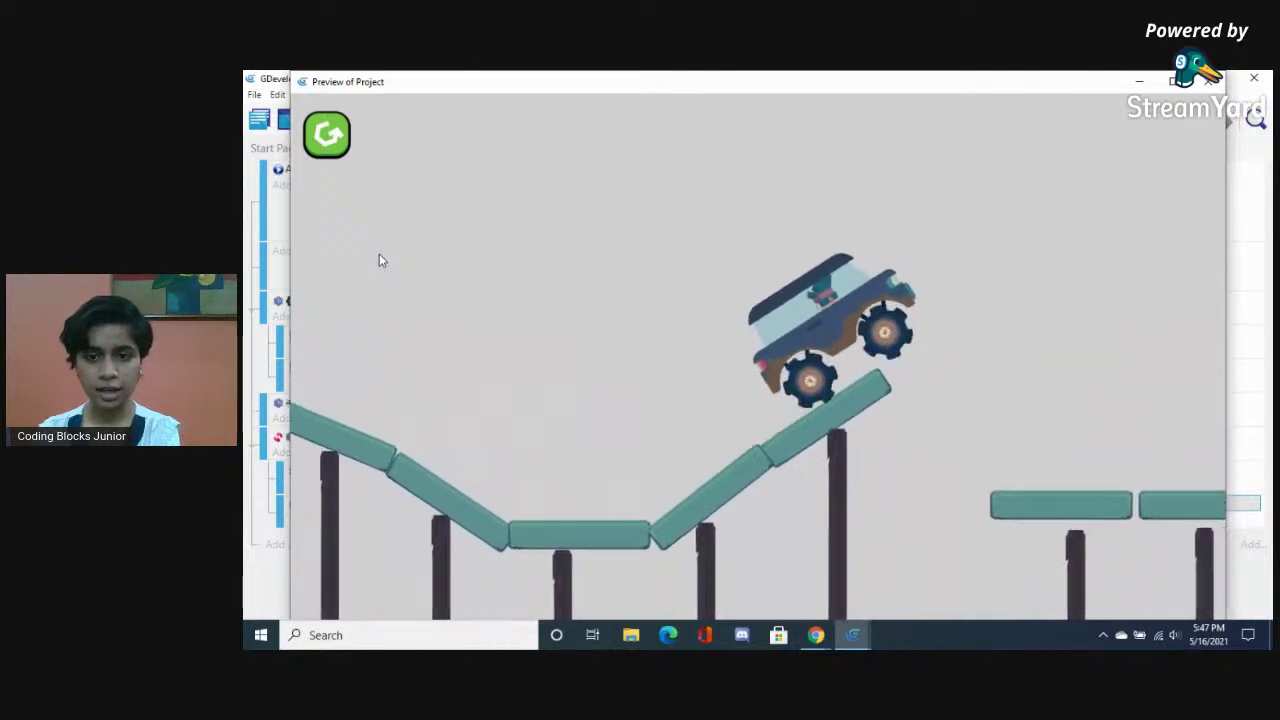
pyautogui.press('Right')
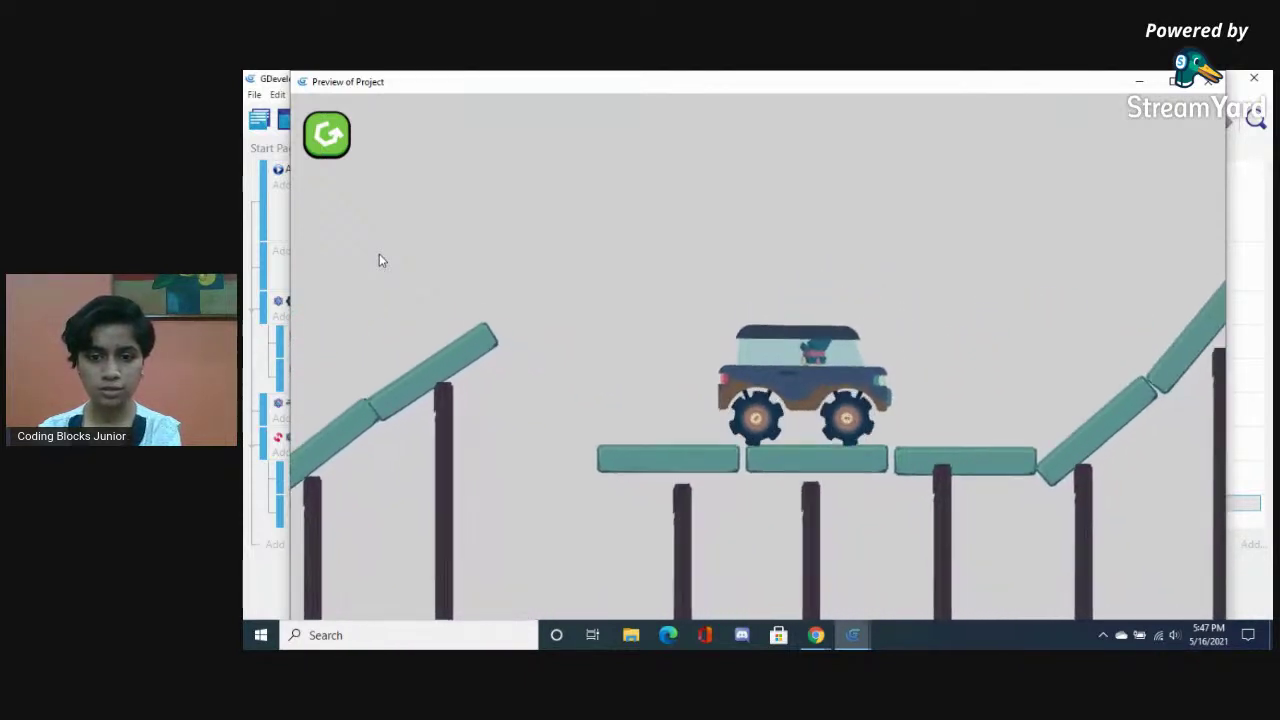
pyautogui.press('Right')
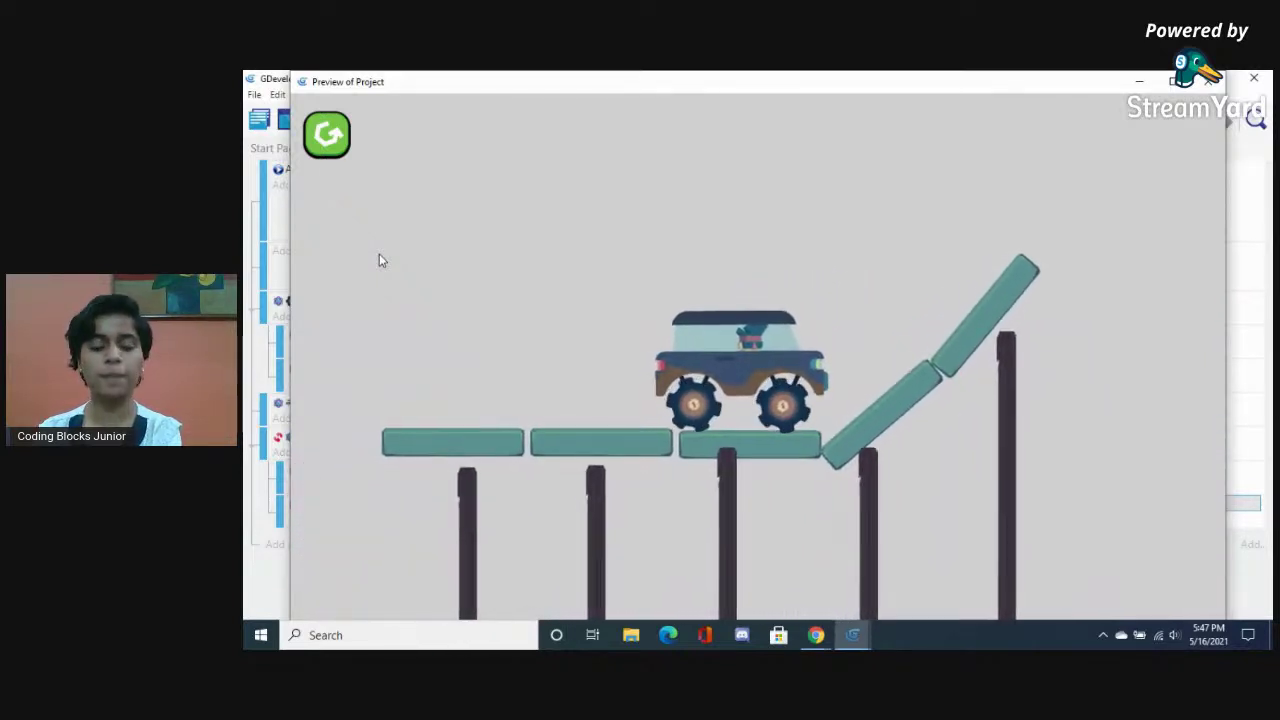
pyautogui.press('Left')
pyautogui.press('Right')
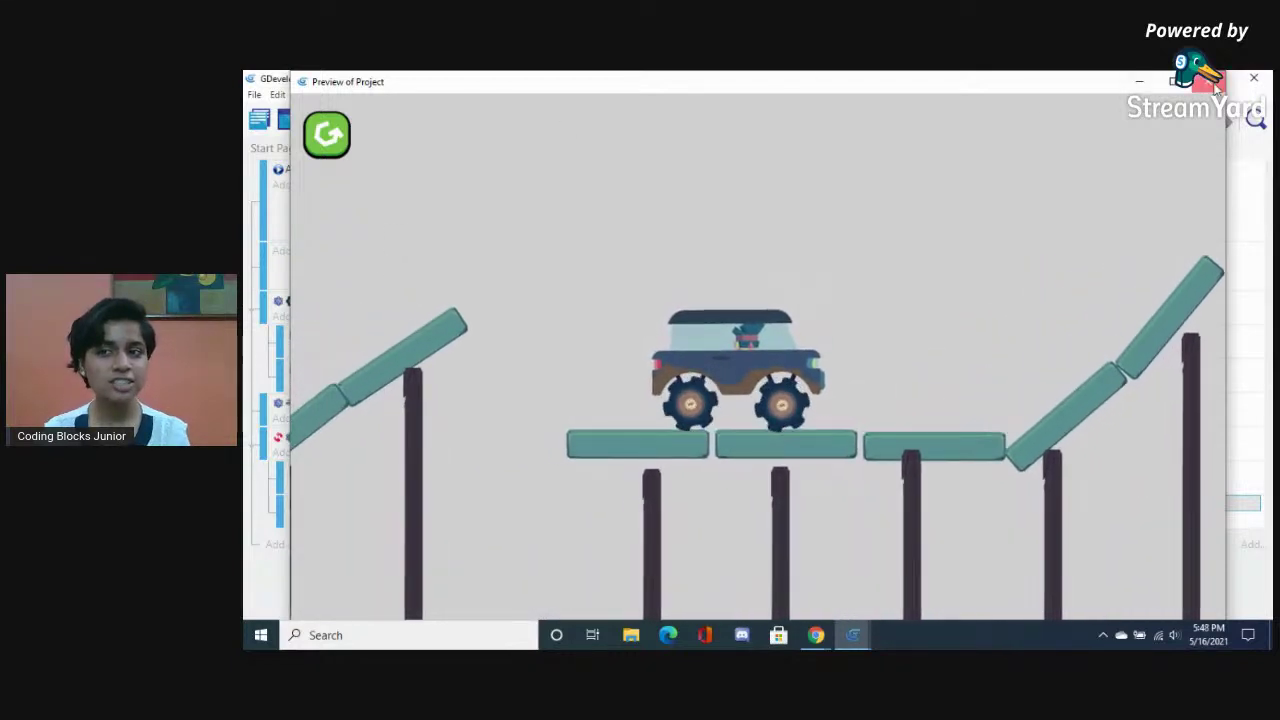
pyautogui.hotkey('alt', 'F4')
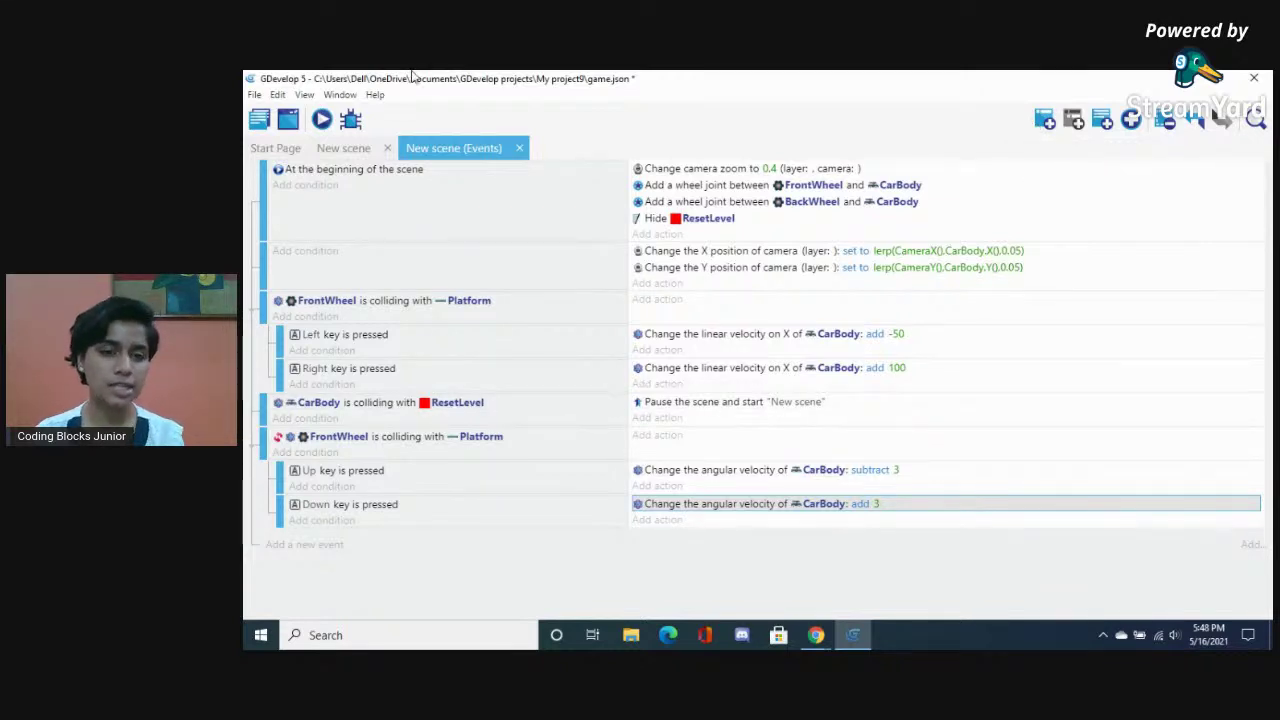
pyautogui.click(343, 148)
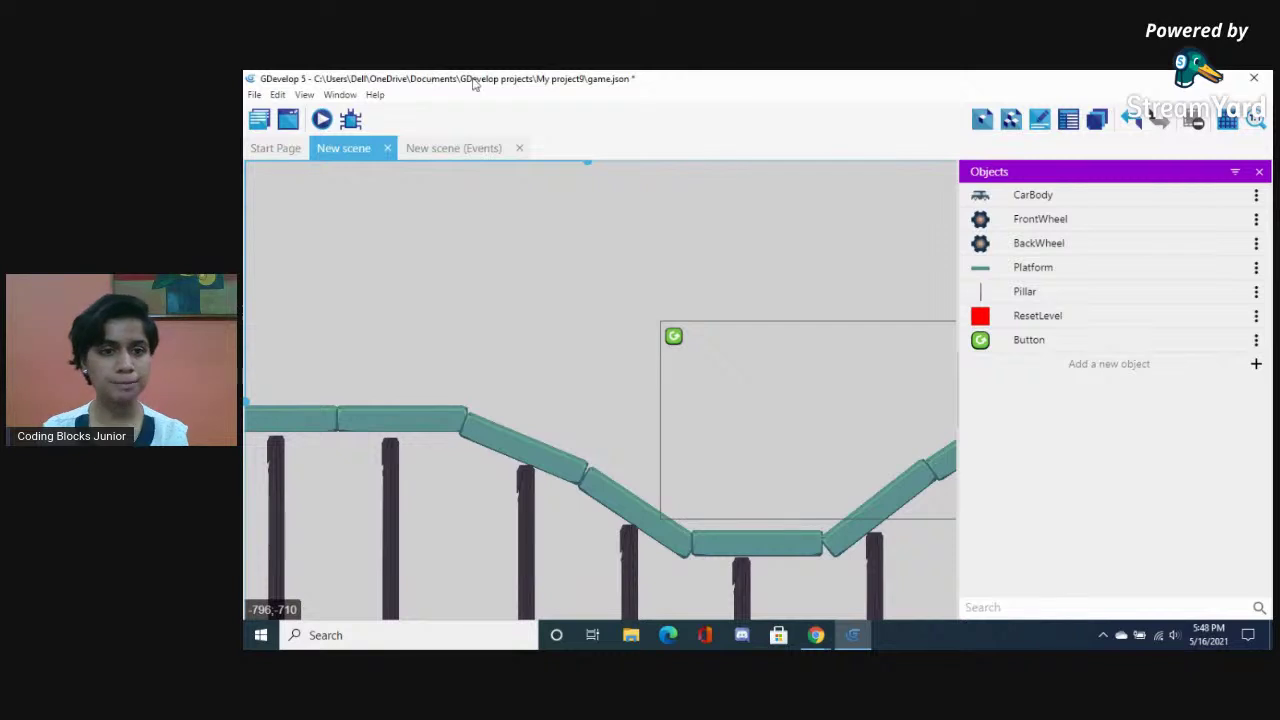
pyautogui.click(450, 150)
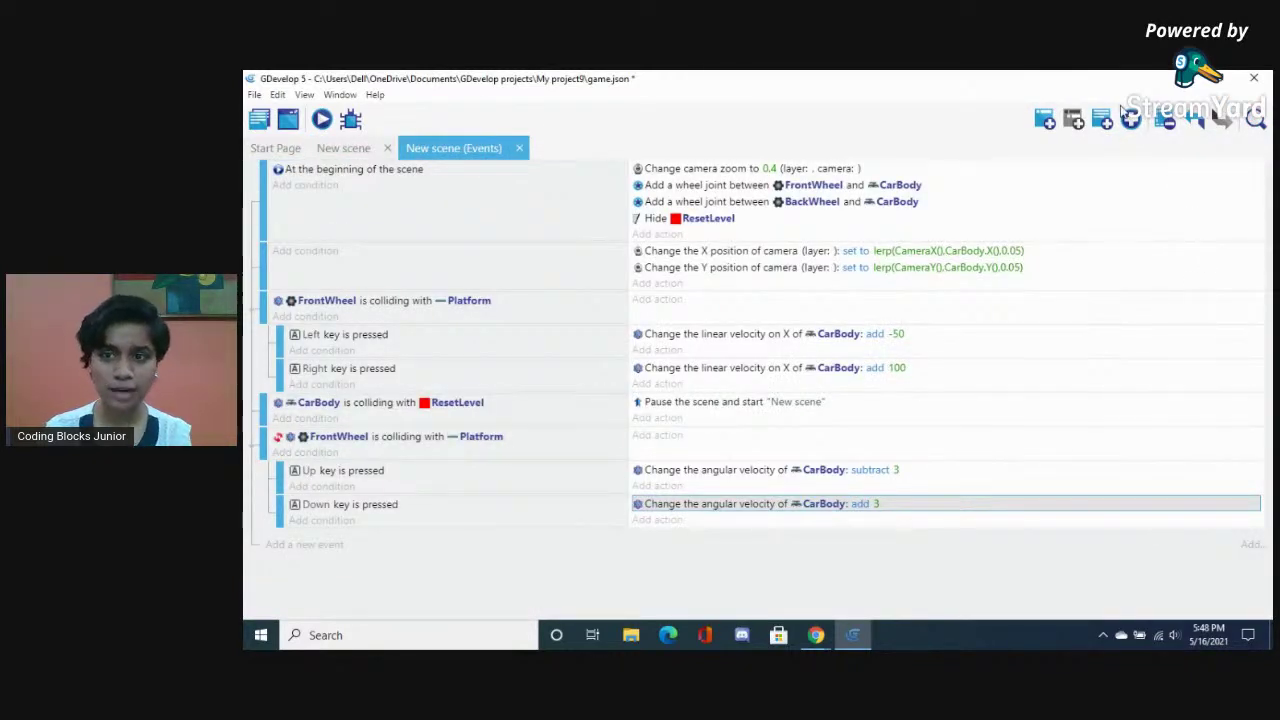
pyautogui.click(1104, 120)
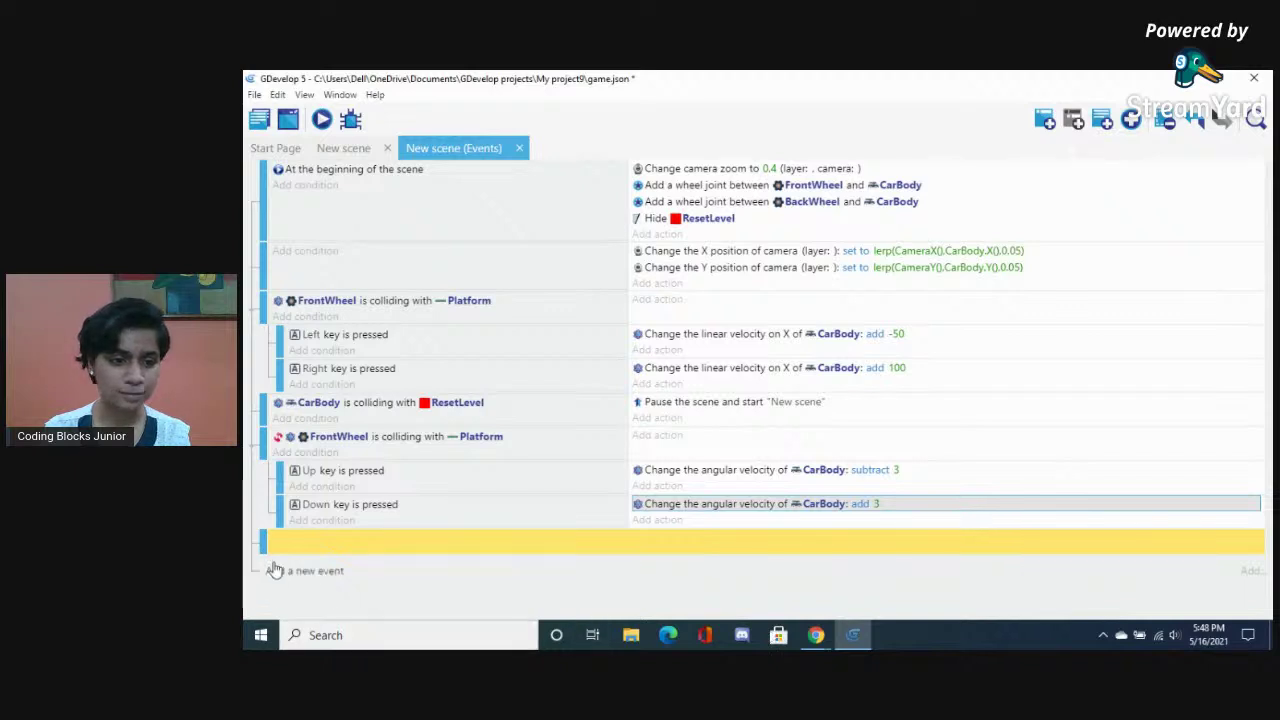
pyautogui.press('Delete')
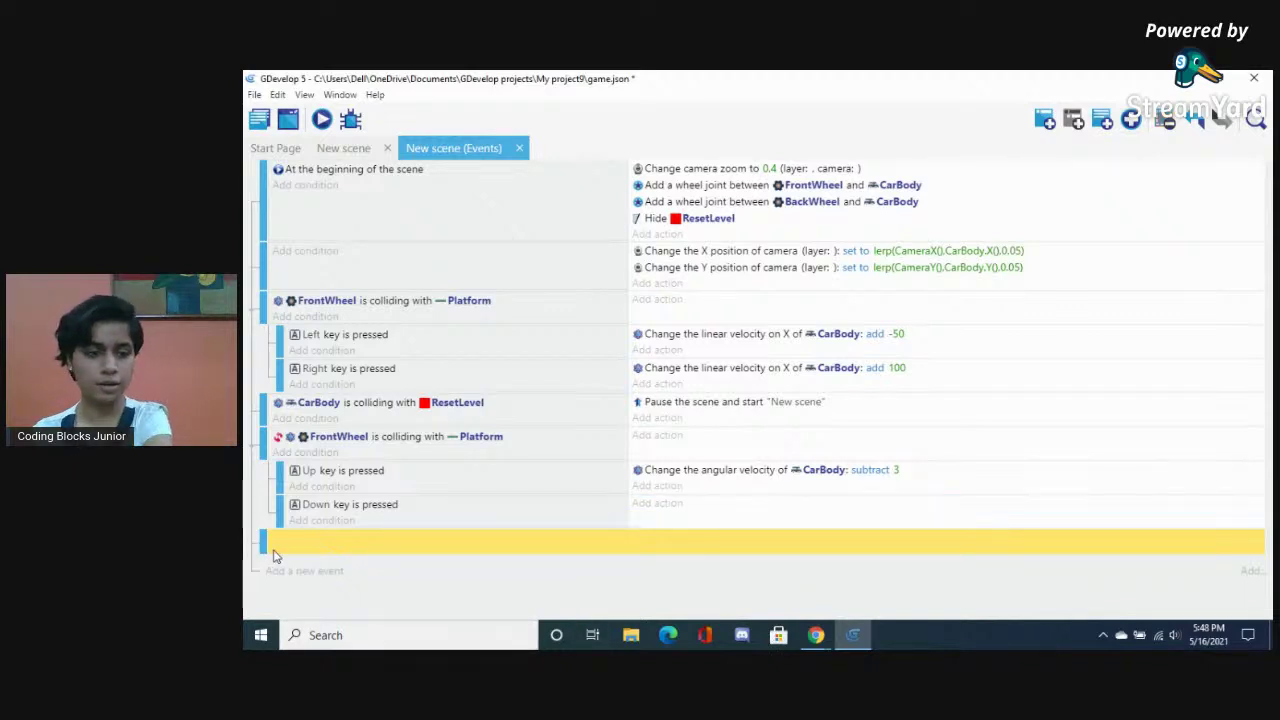
pyautogui.hotkey('ctrl', 'z')
pyautogui.click(279, 540)
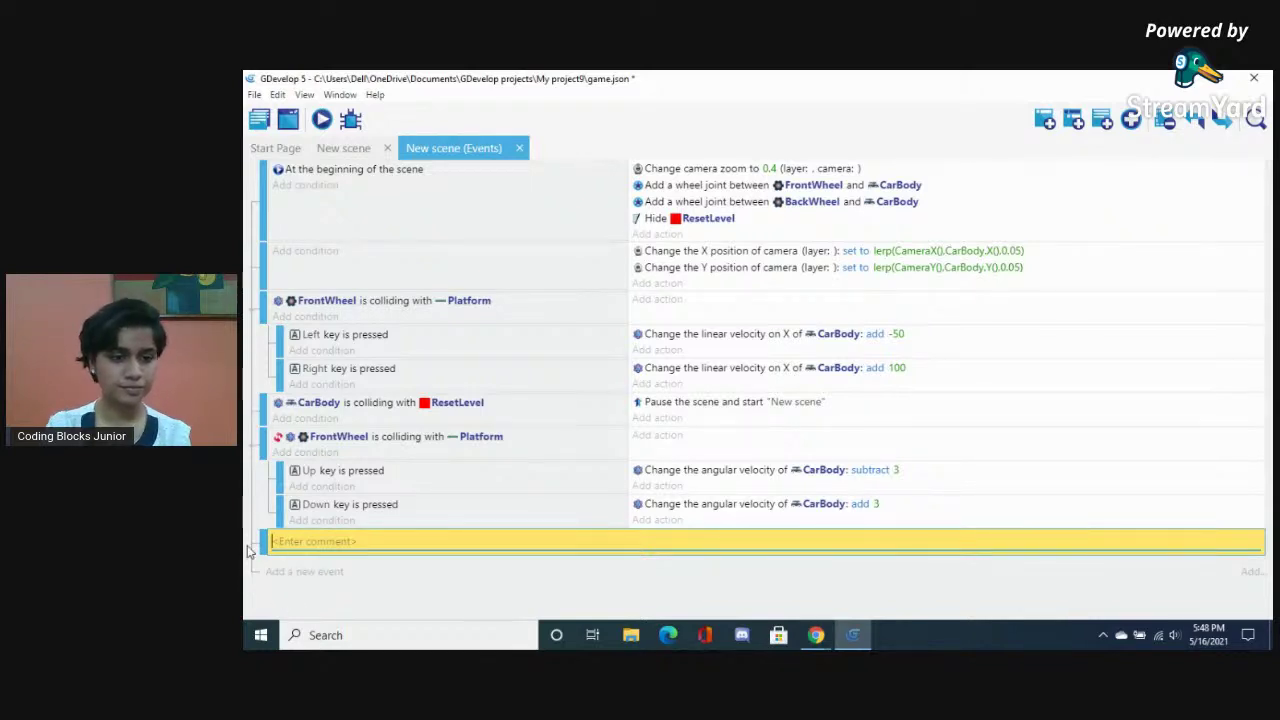
pyautogui.click(265, 541)
pyautogui.press('Delete')
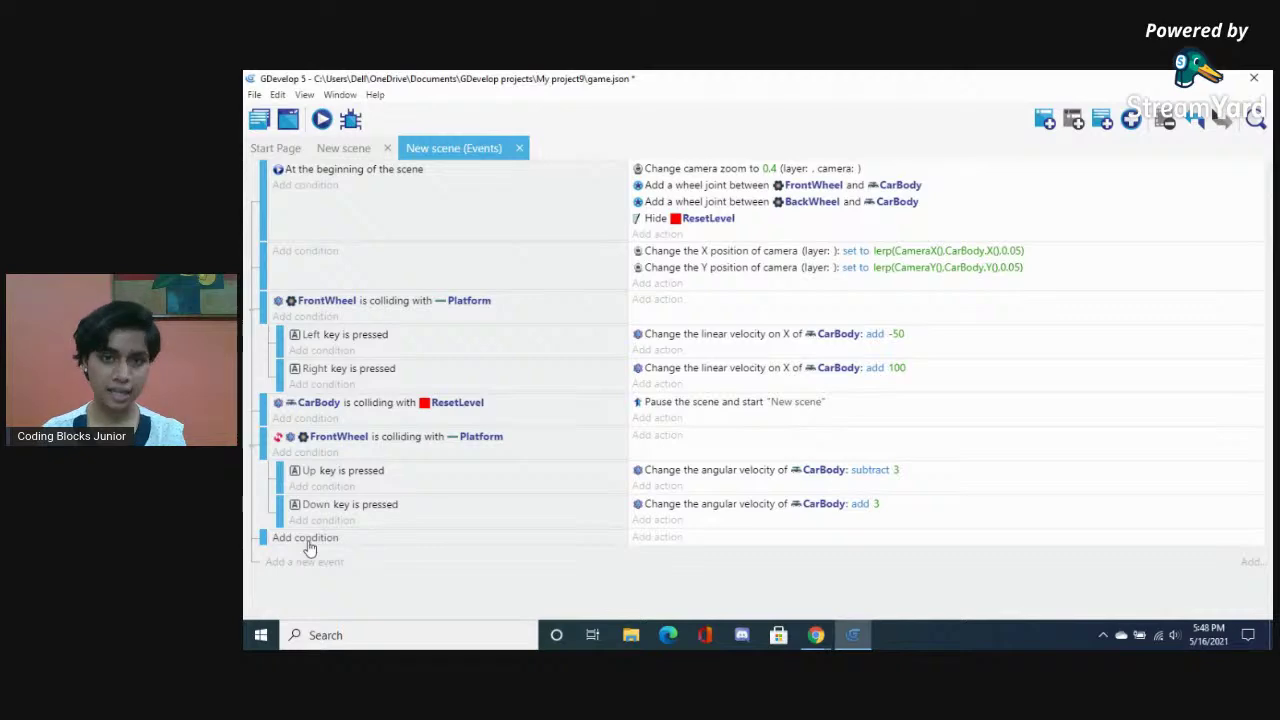
# Add a Mouse button released condition for the Left (primary) button to the empty event at the end of the list
pyautogui.click(309, 541)
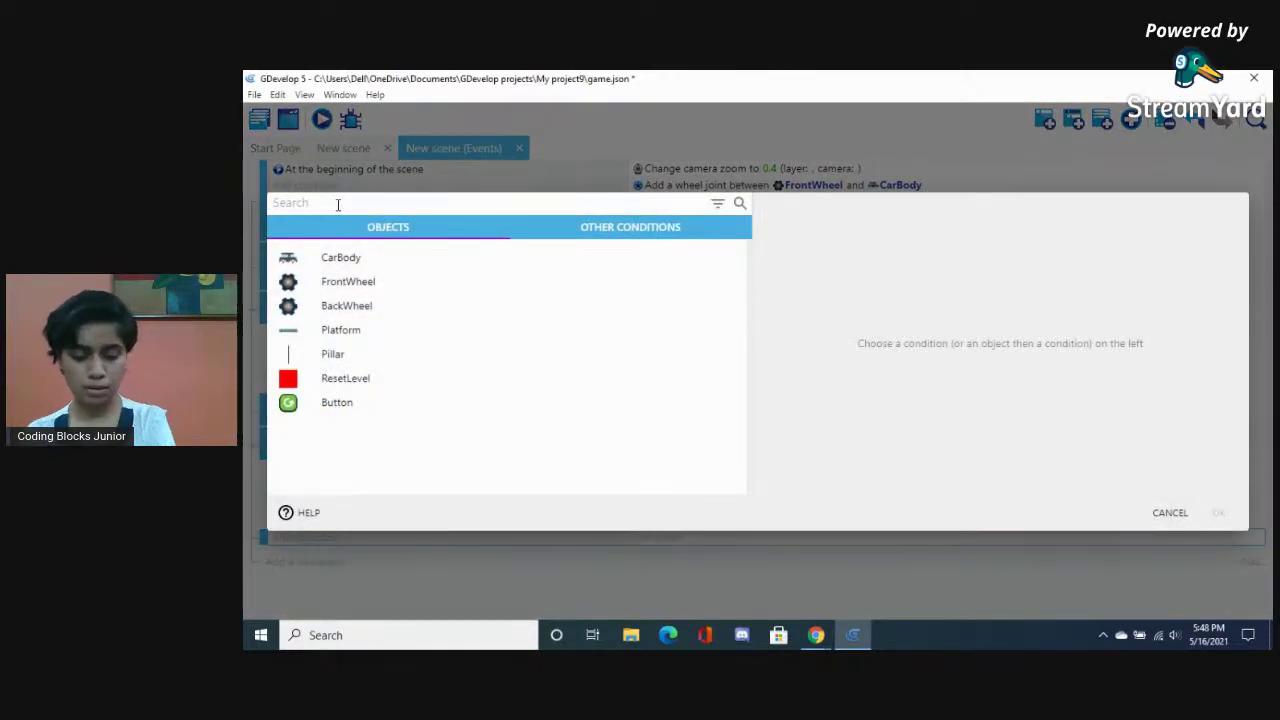
pyautogui.write('m')
pyautogui.press('BackSpace')
pyautogui.write('mou')
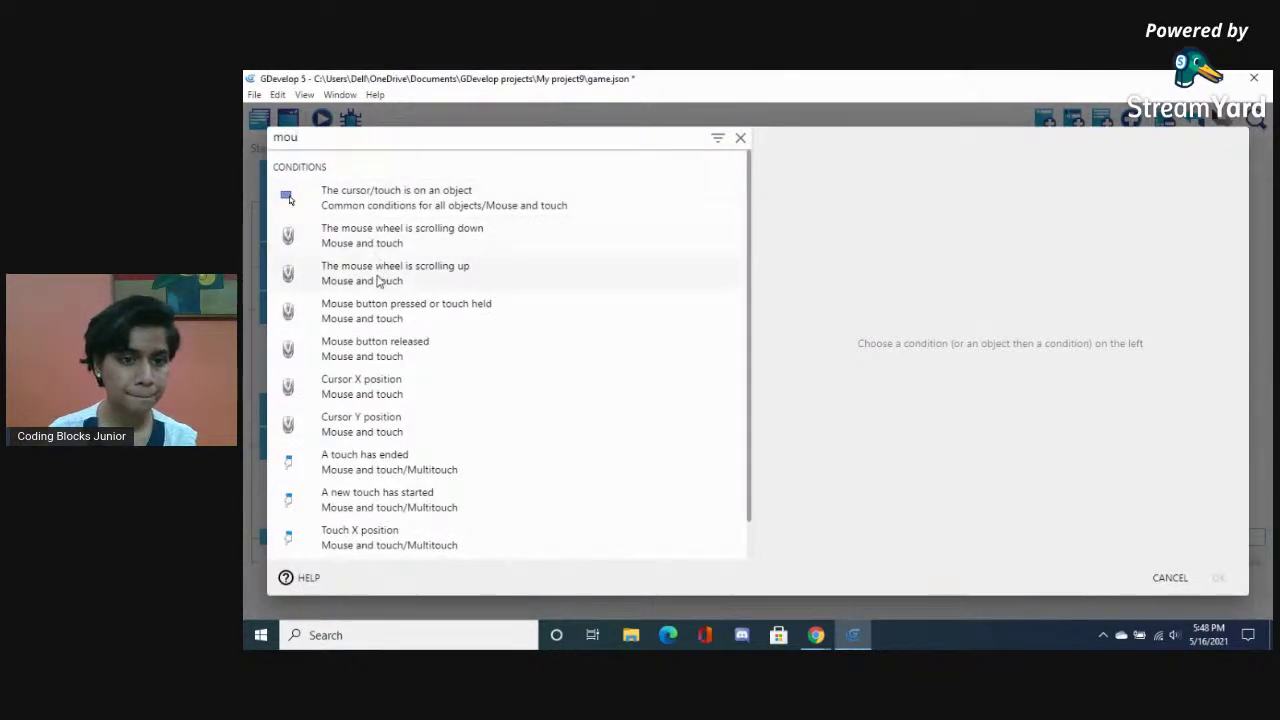
pyautogui.click(422, 349)
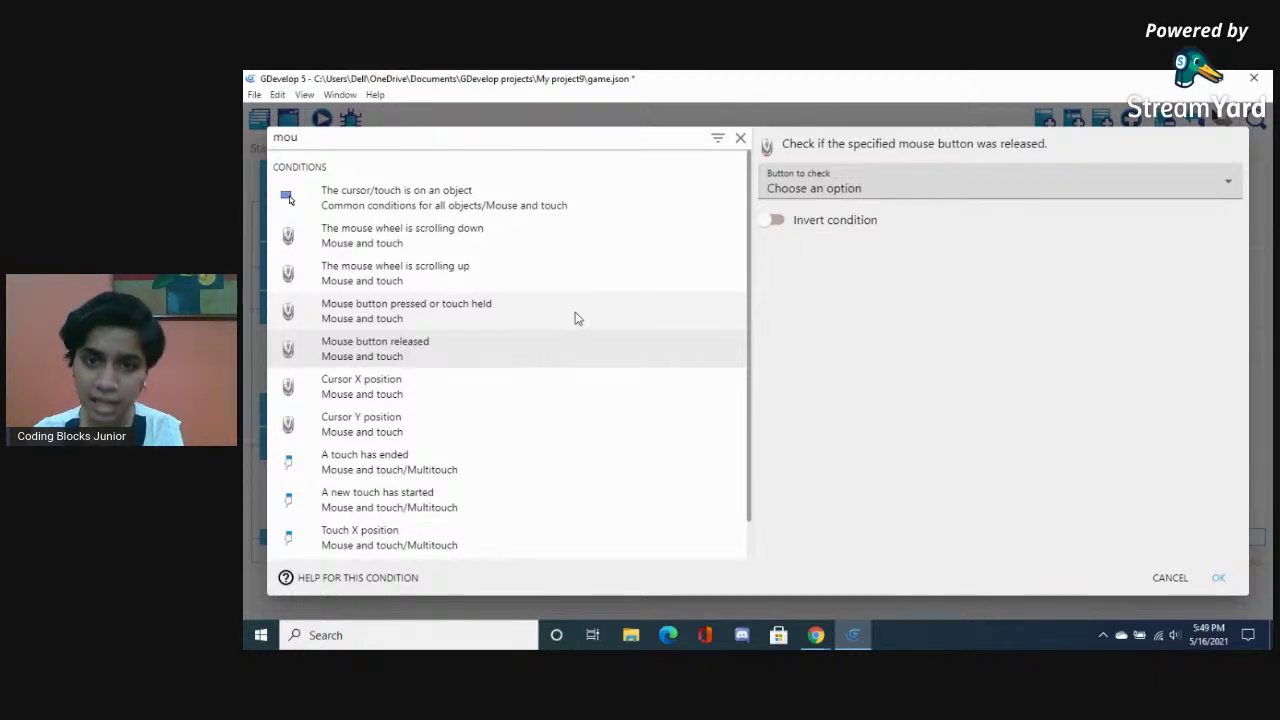
pyautogui.click(575, 318)
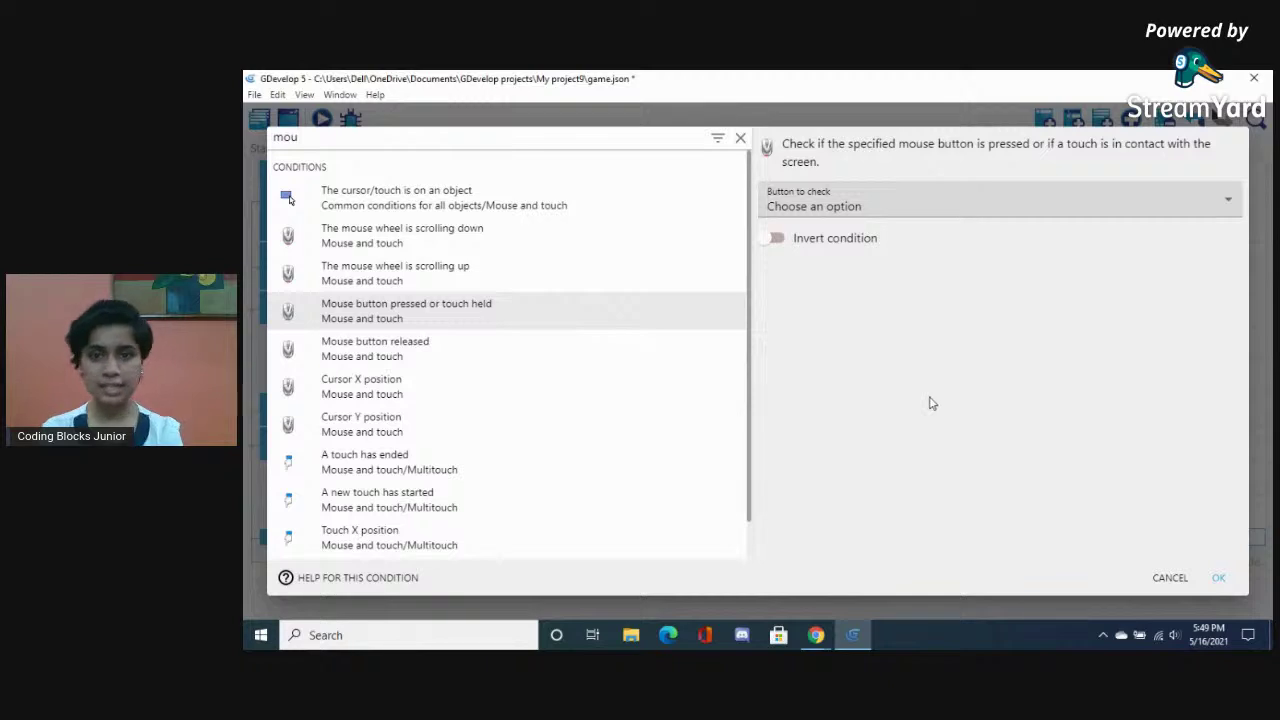
pyautogui.click(479, 341)
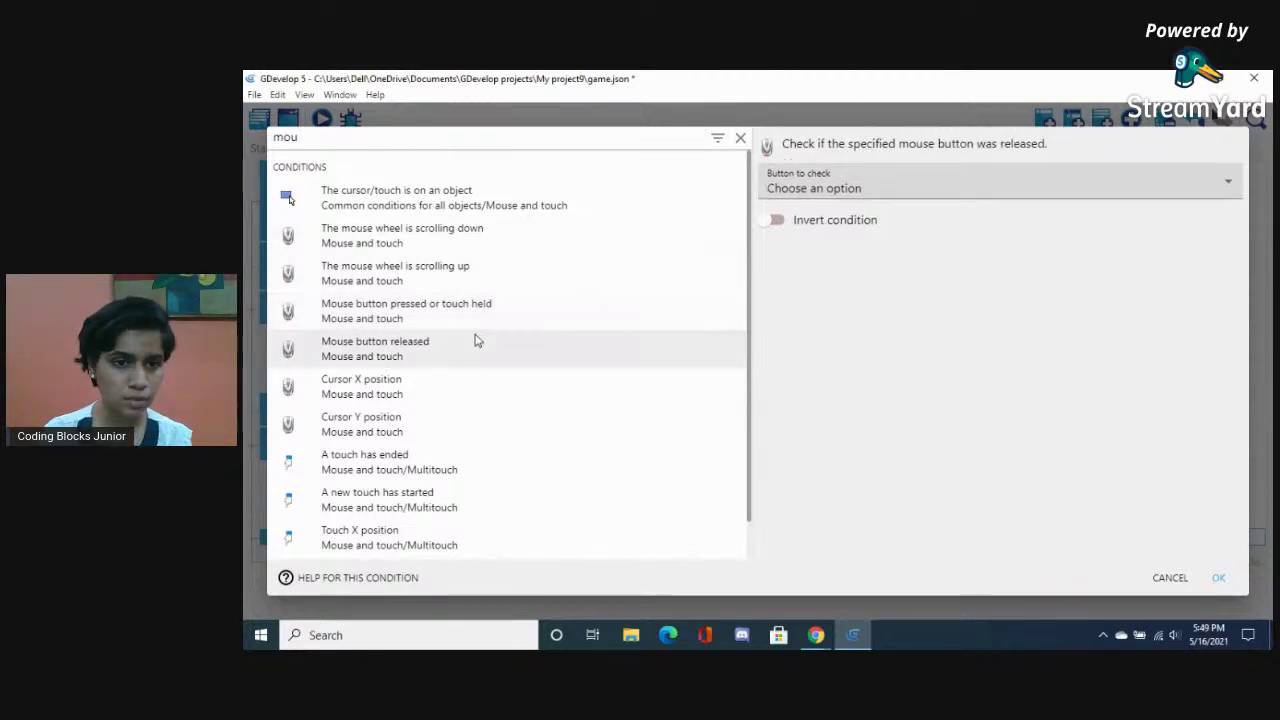
pyautogui.click(998, 190)
pyautogui.click(965, 226)
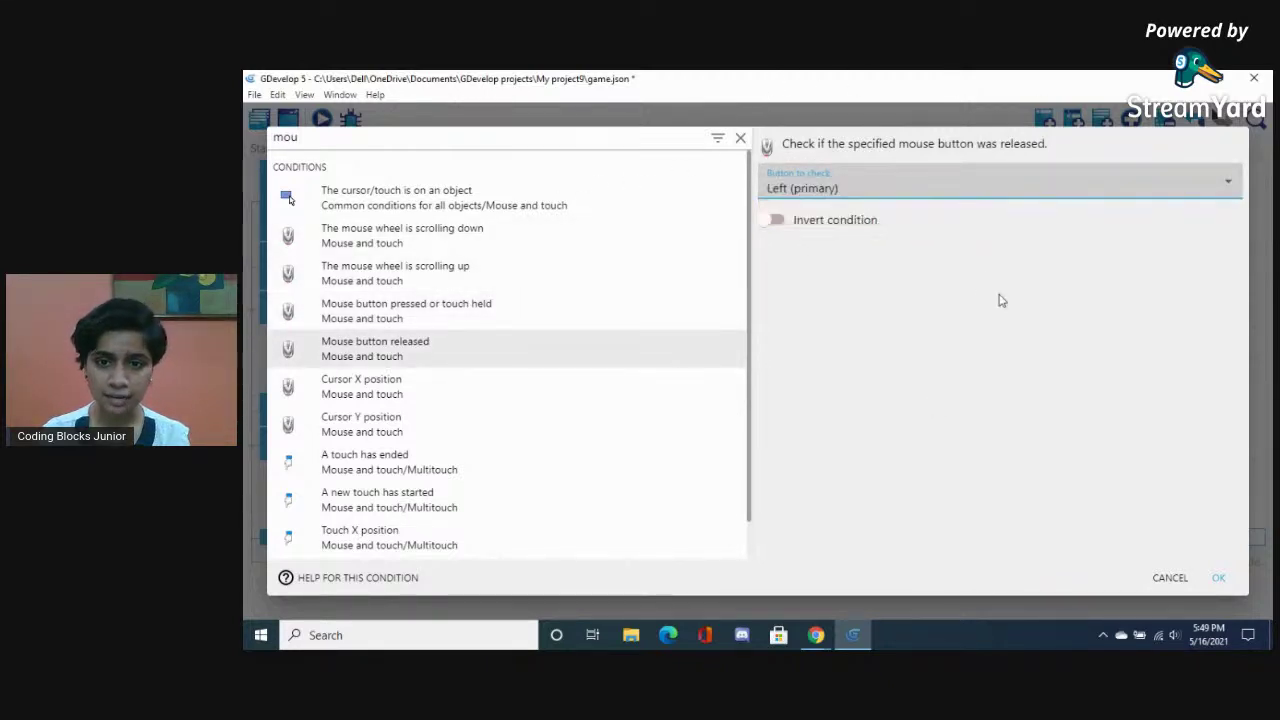
pyautogui.click(1218, 579)
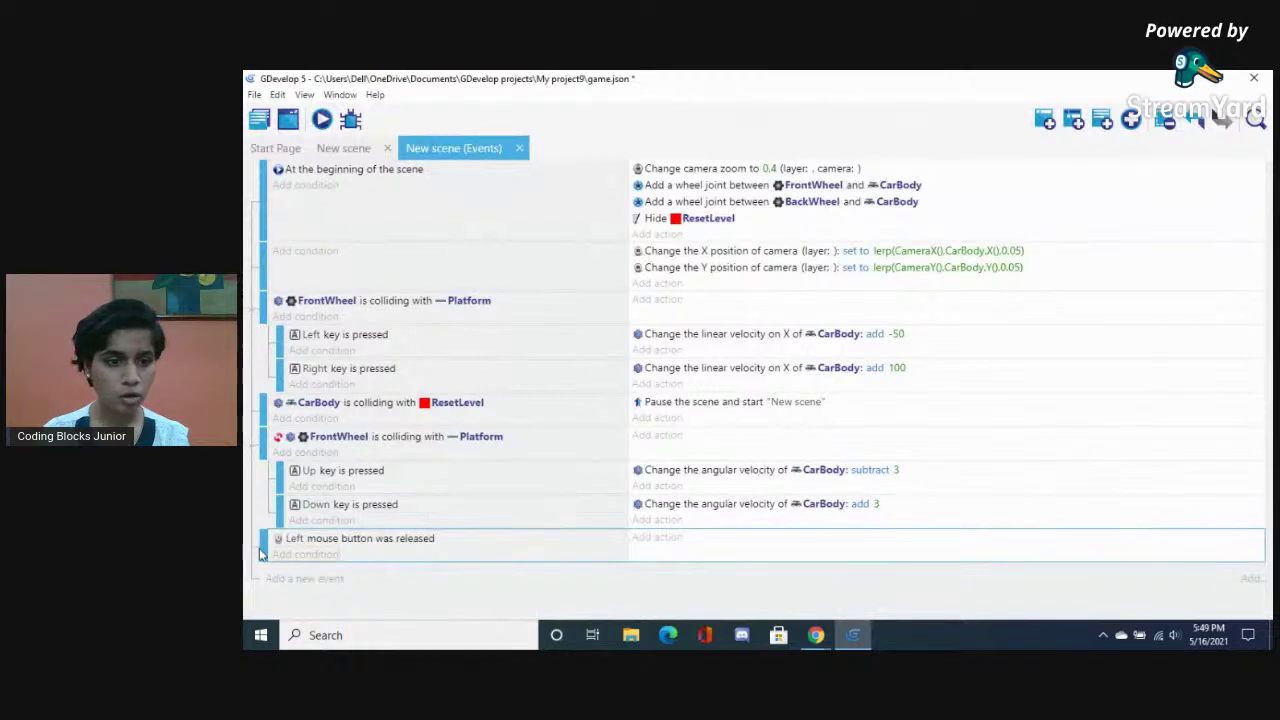
# Add a Trigger once while true condition to the mouse release event
pyautogui.click(305, 554)
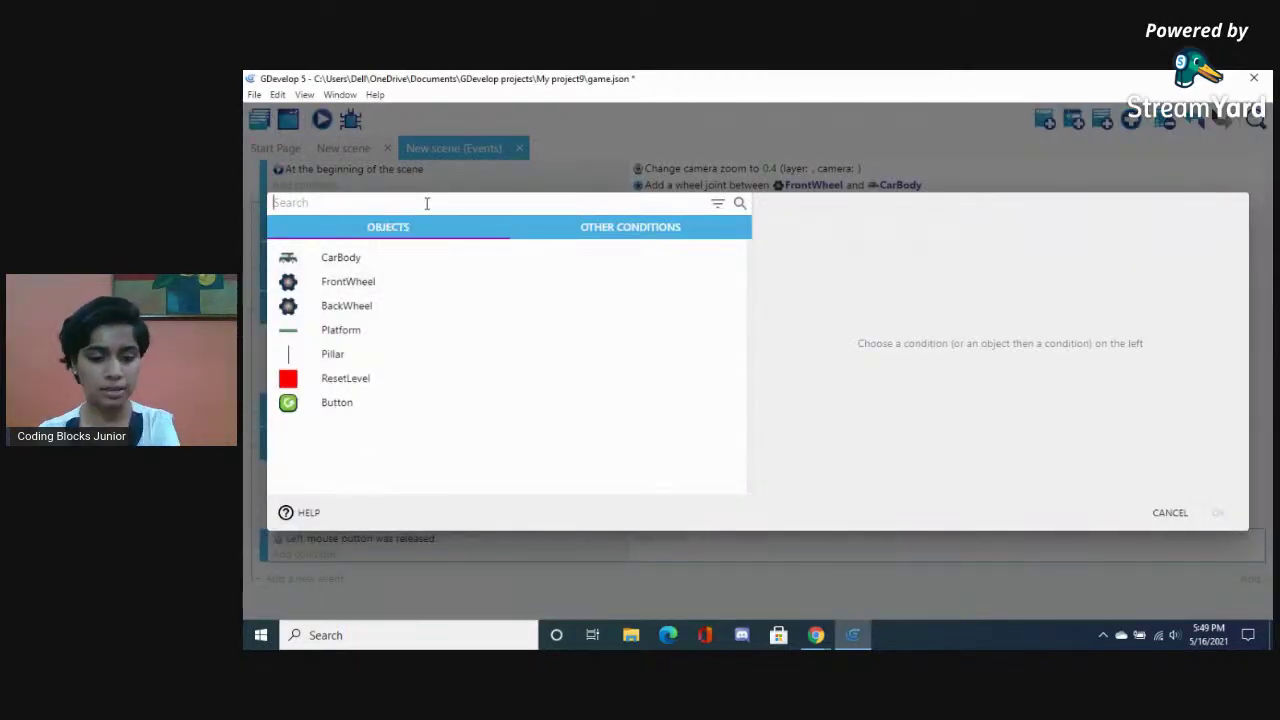
pyautogui.write('trig')
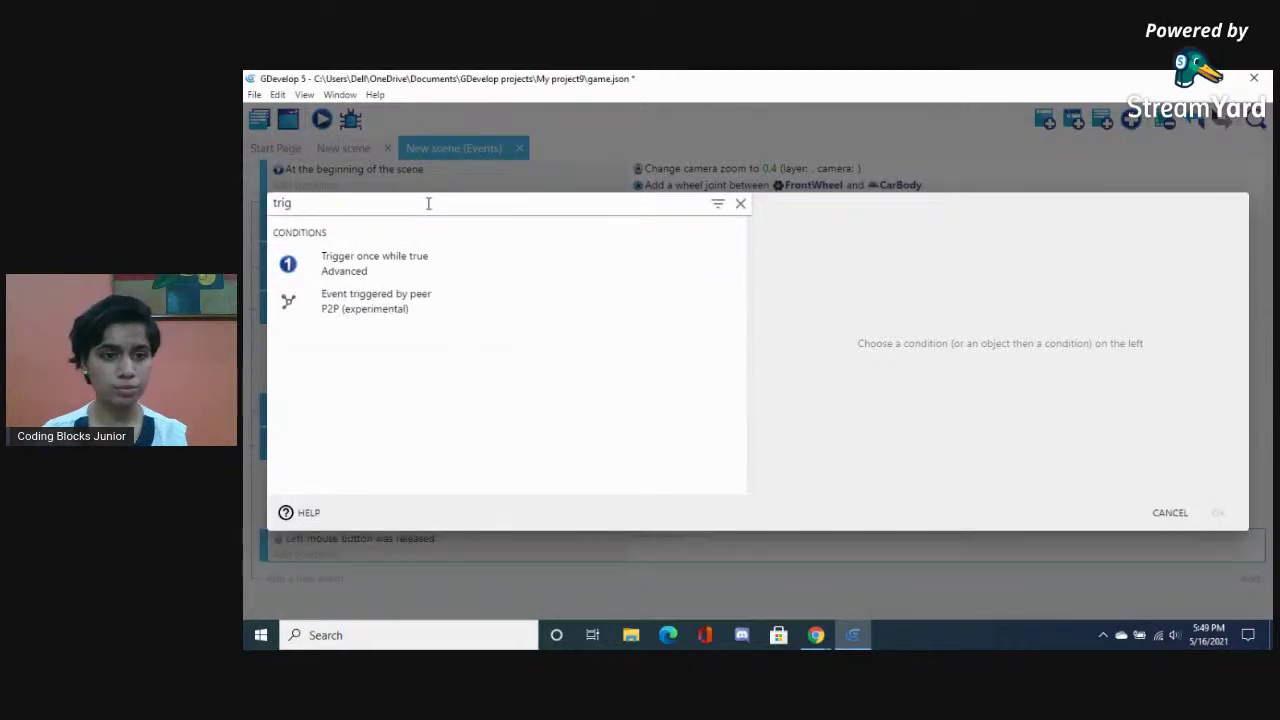
pyautogui.click(424, 256)
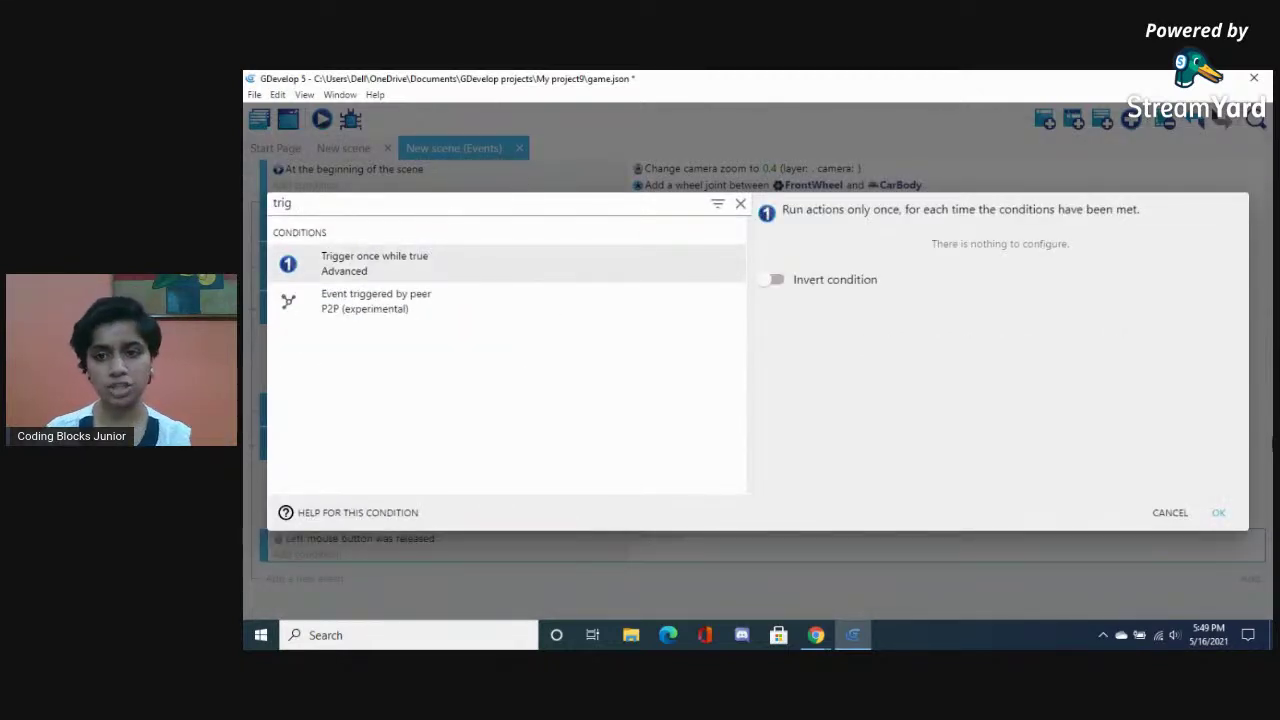
pyautogui.click(1220, 513)
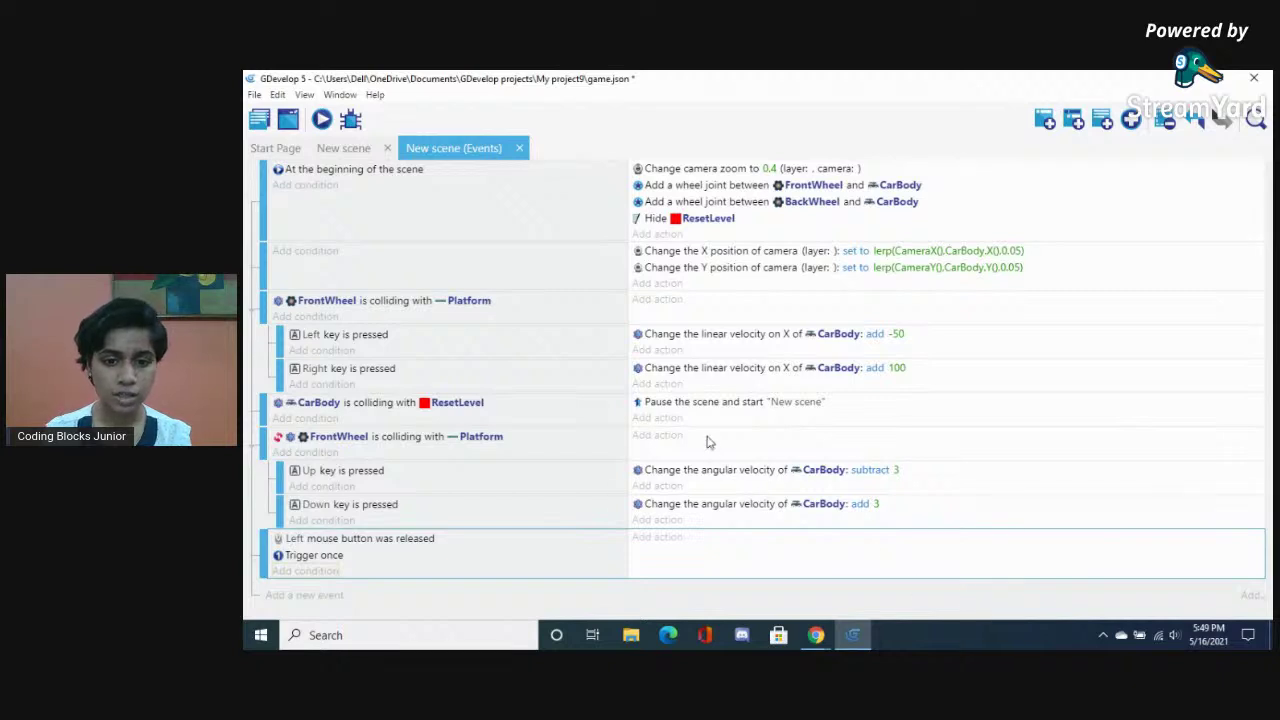
# Copy the action that pauses the scene and starts "New scene" from the ResetLevel collision event into the mouse release event
pyautogui.click(680, 404)
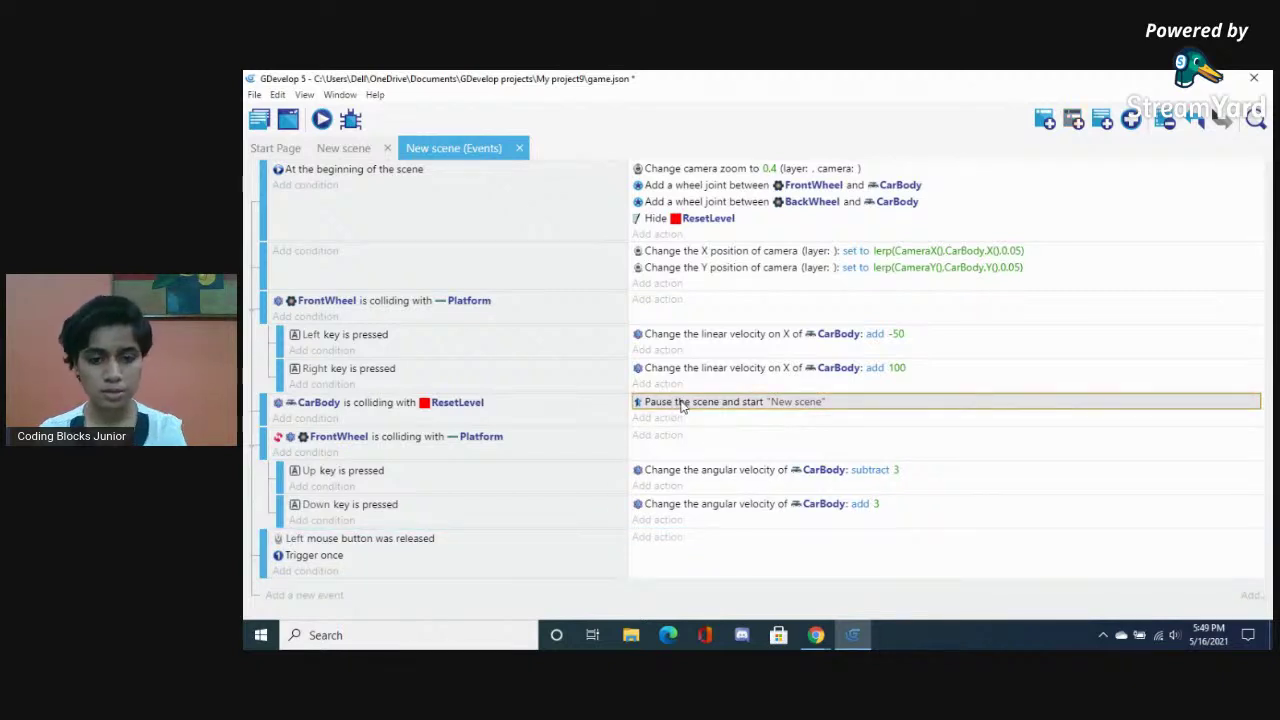
pyautogui.hotkey('ctrl', 'c')
pyautogui.click(700, 540)
pyautogui.hotkey('ctrl', 'v')
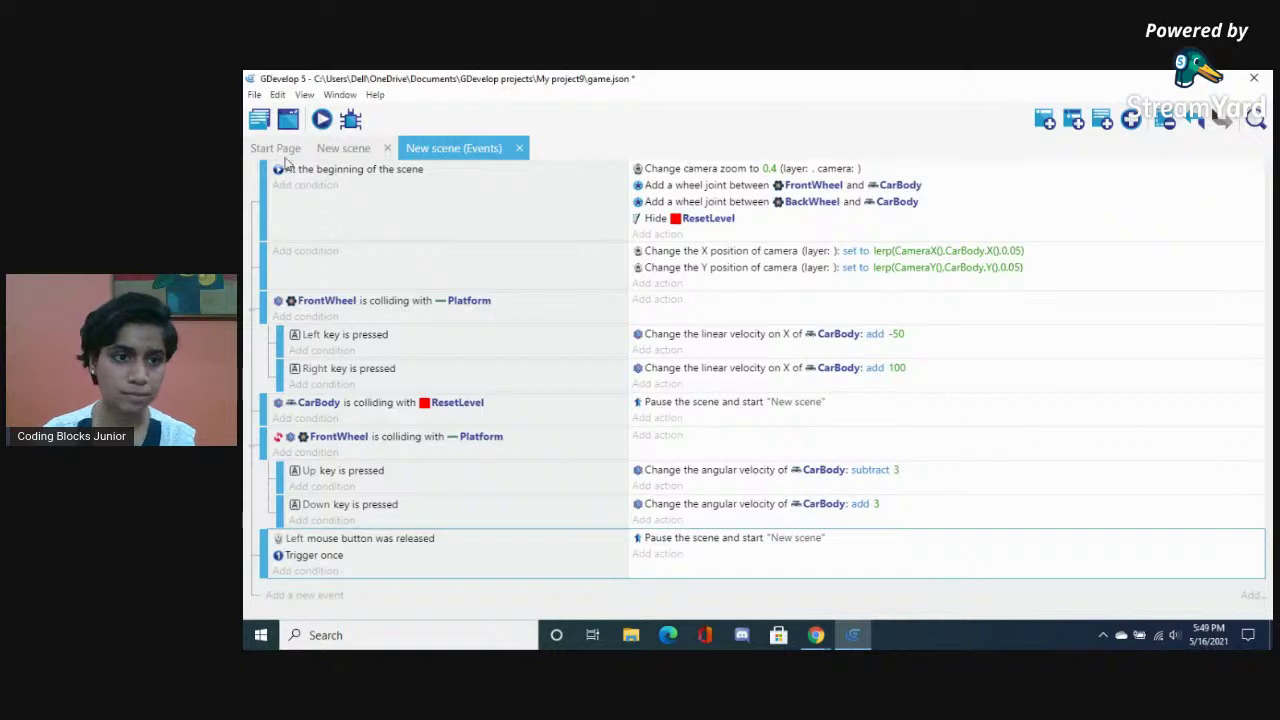
# Preview the game and test restarting the level with the green reset button after driving the car forward
pyautogui.click(322, 120)
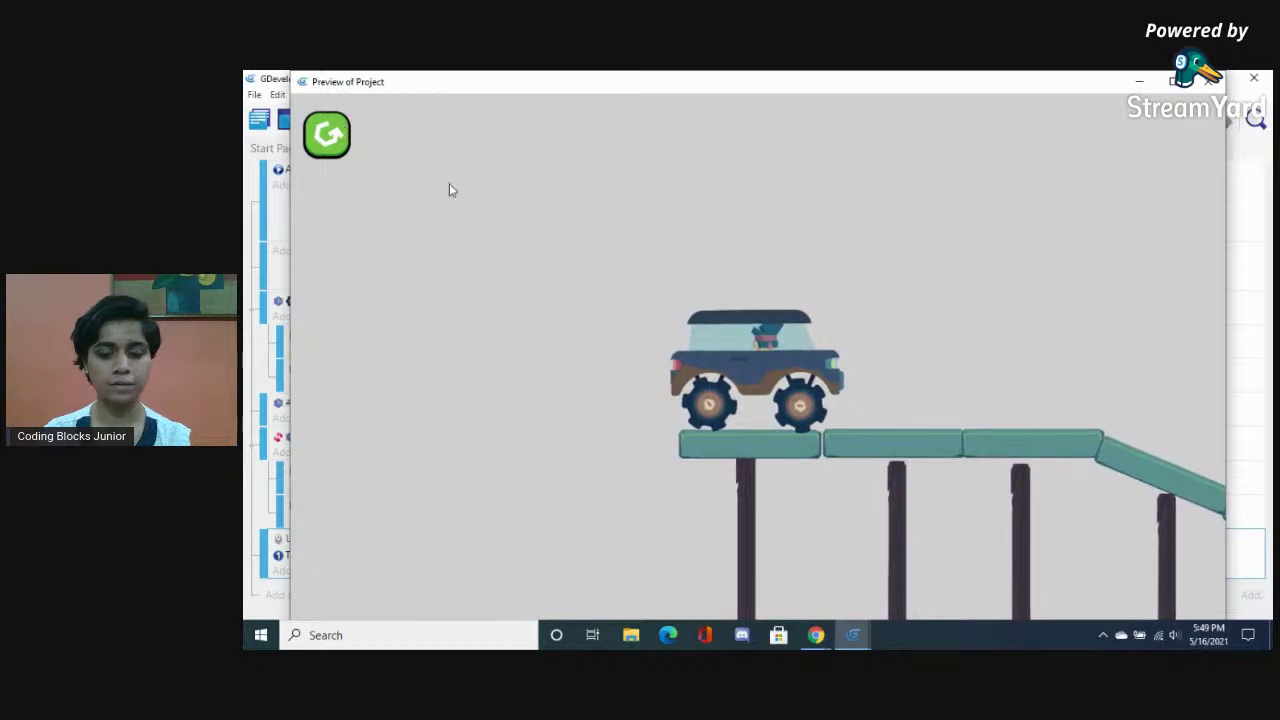
pyautogui.press('Right')
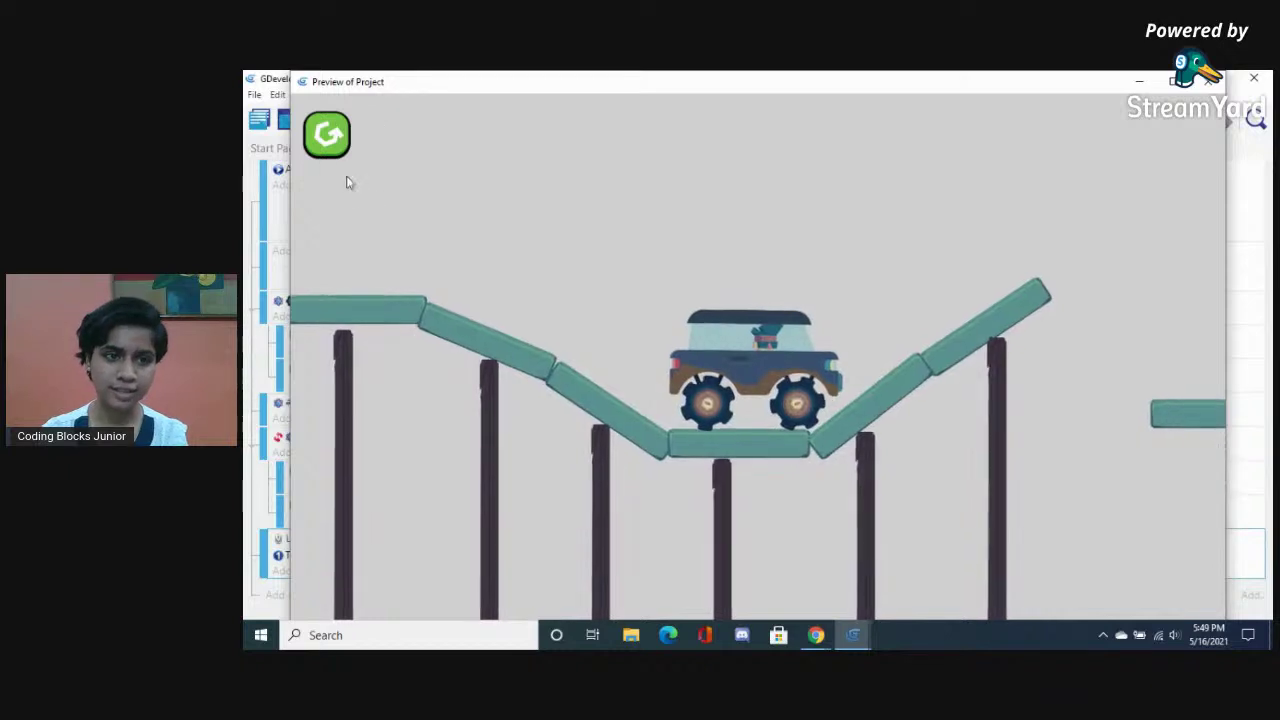
pyautogui.click(341, 149)
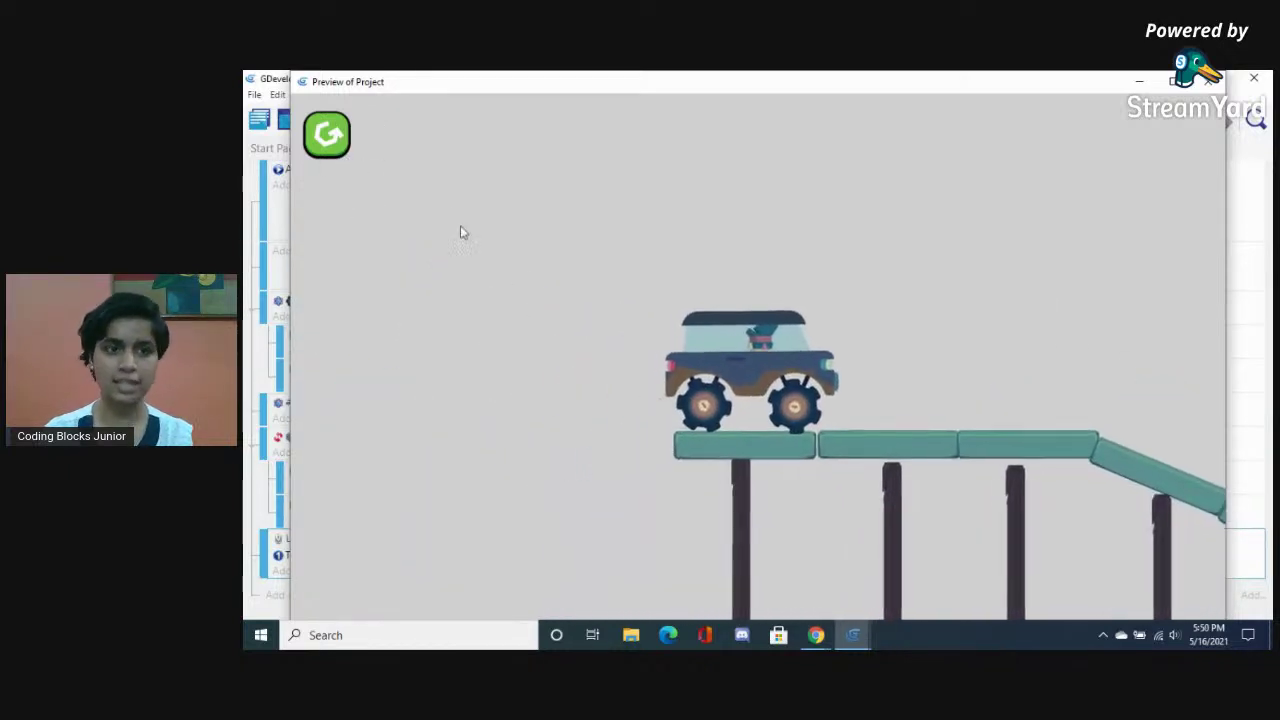
# Preview the game again and check the live broadcast comments in StreamYard
pyautogui.click(1208, 86)
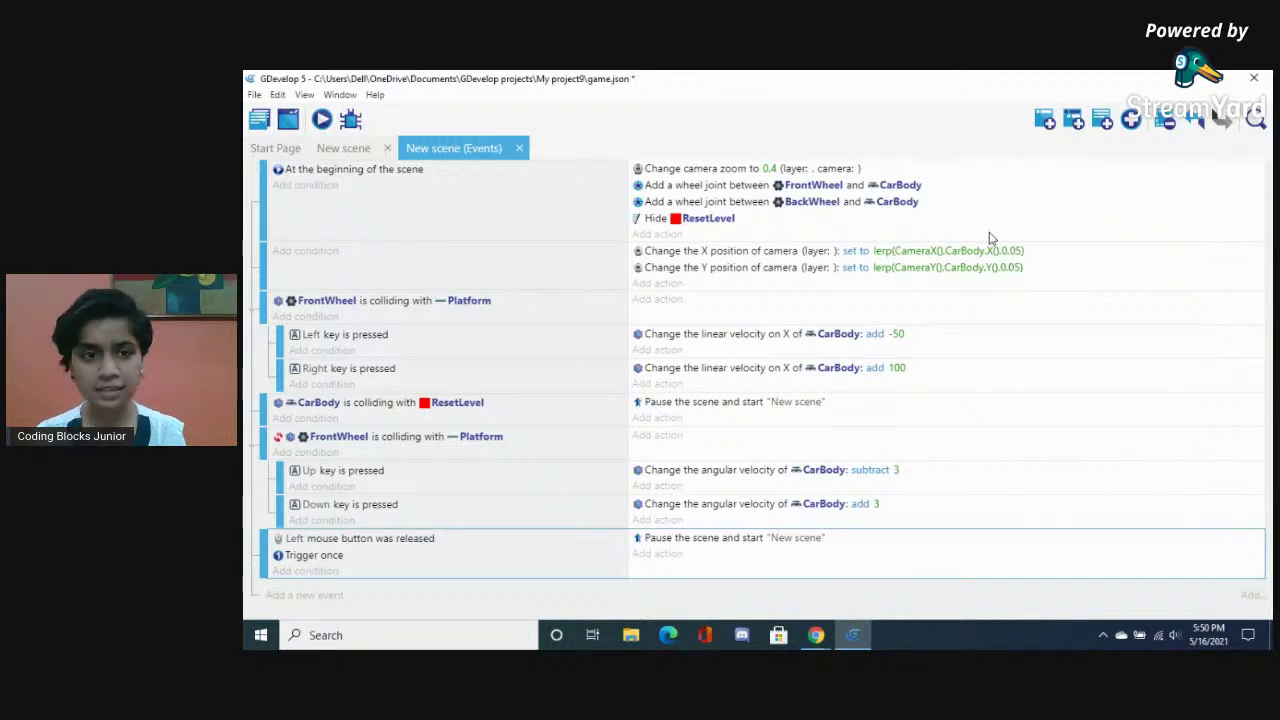
pyautogui.click(323, 120)
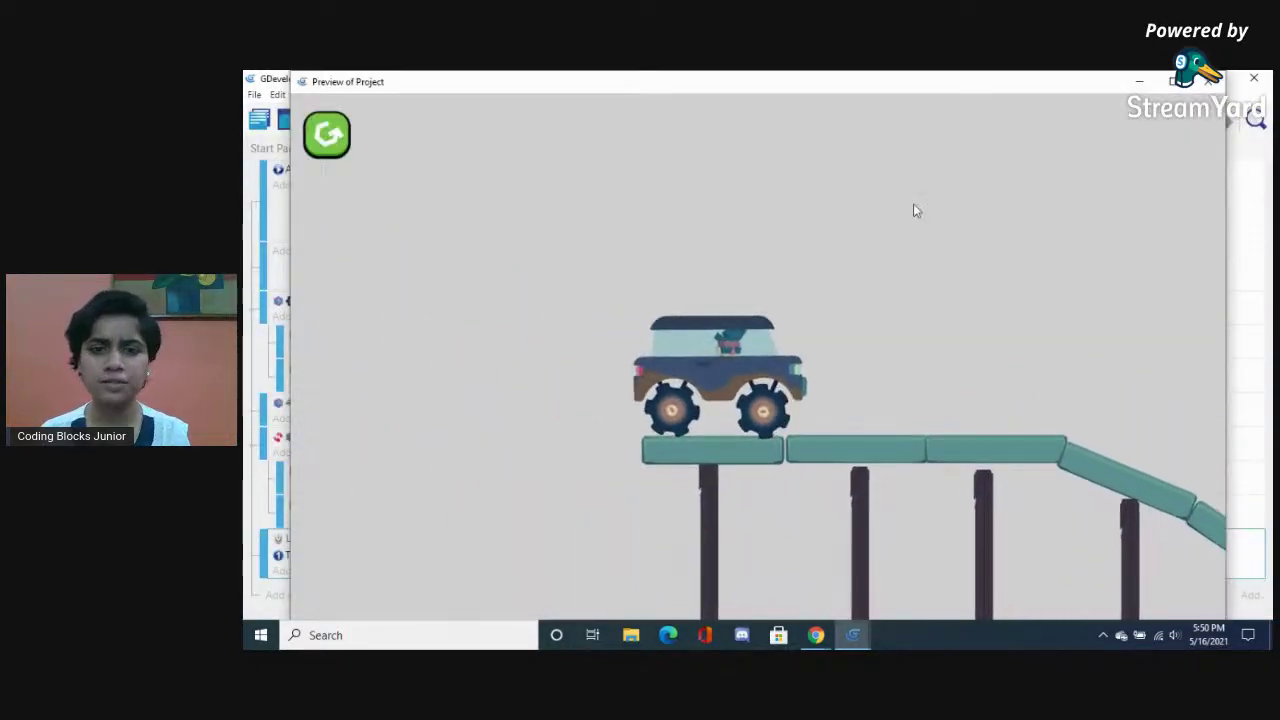
pyautogui.hotkey('alt', 'Tab')
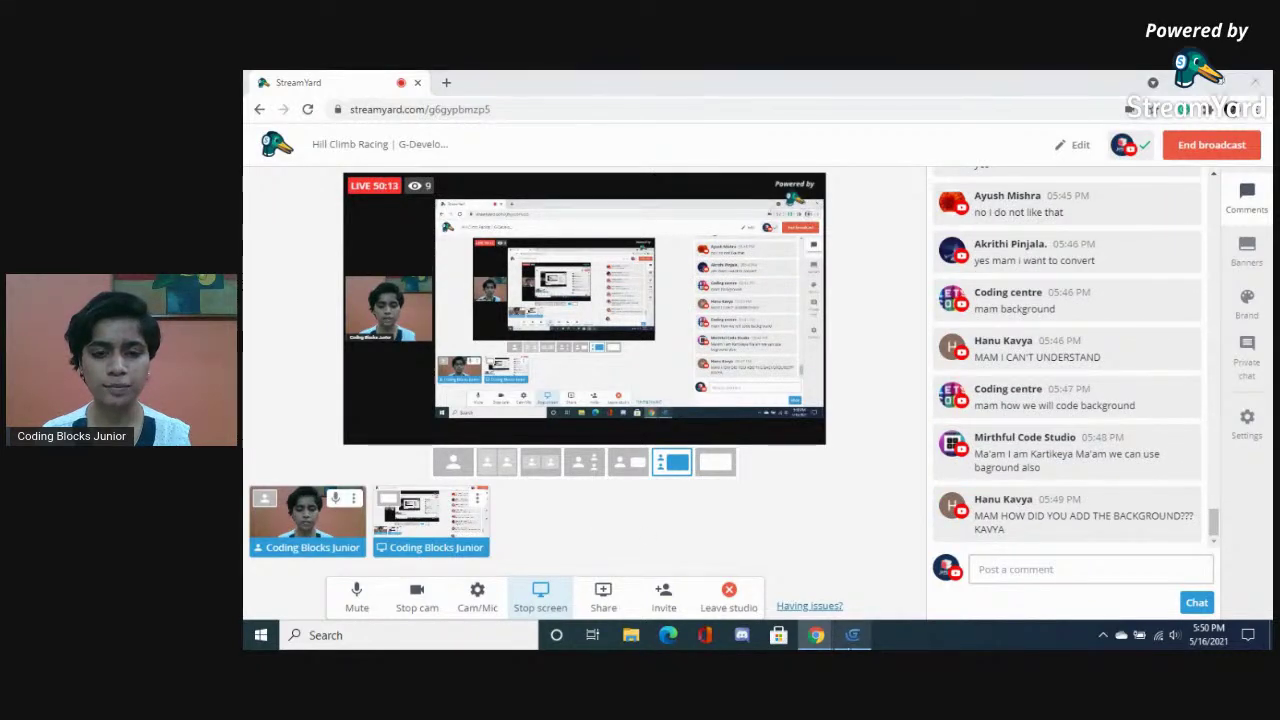
pyautogui.hotkey('alt', 'Tab')
# Set the scene background color of "New scene" to bright green in the scene properties
pyautogui.click(356, 148)
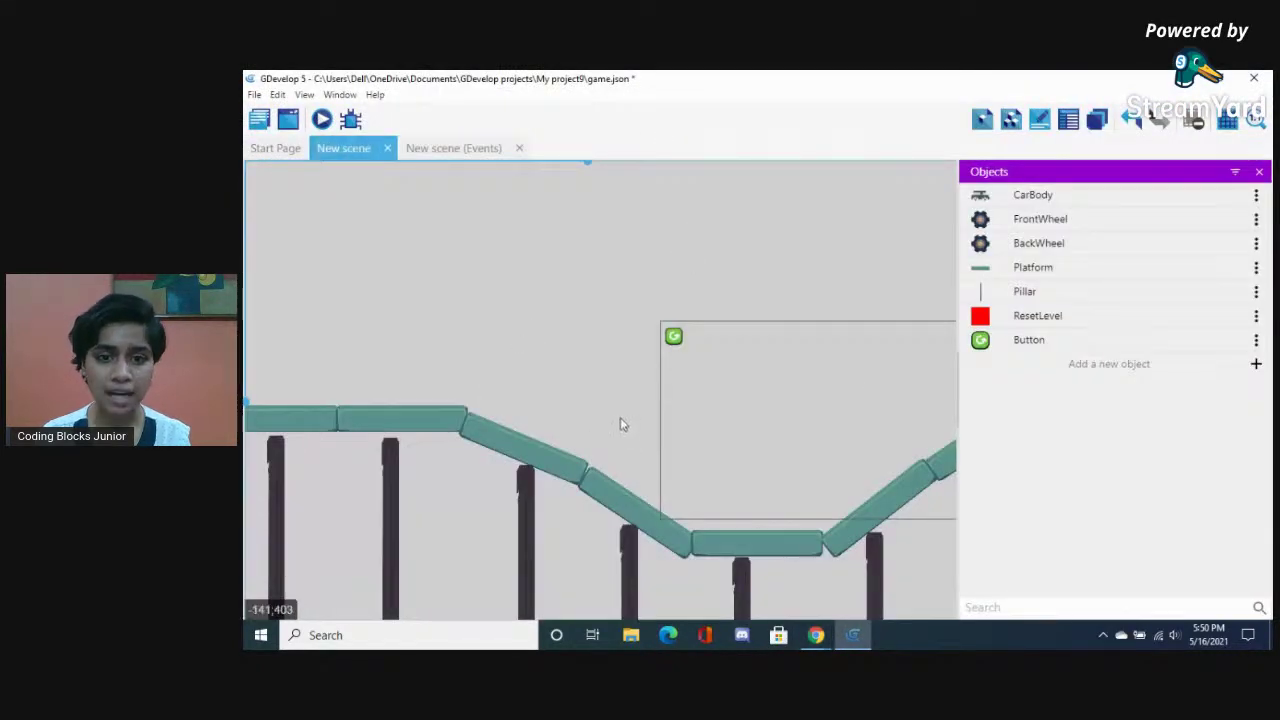
pyautogui.rightClick(759, 274)
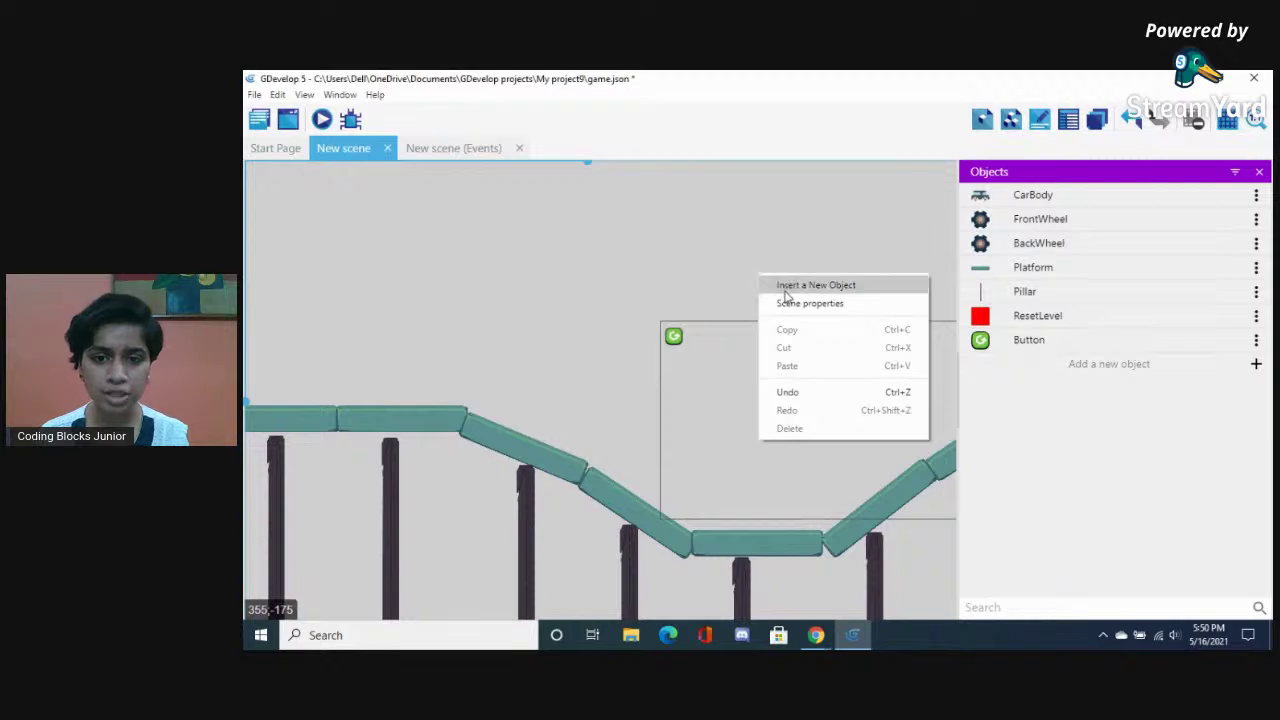
pyautogui.click(790, 303)
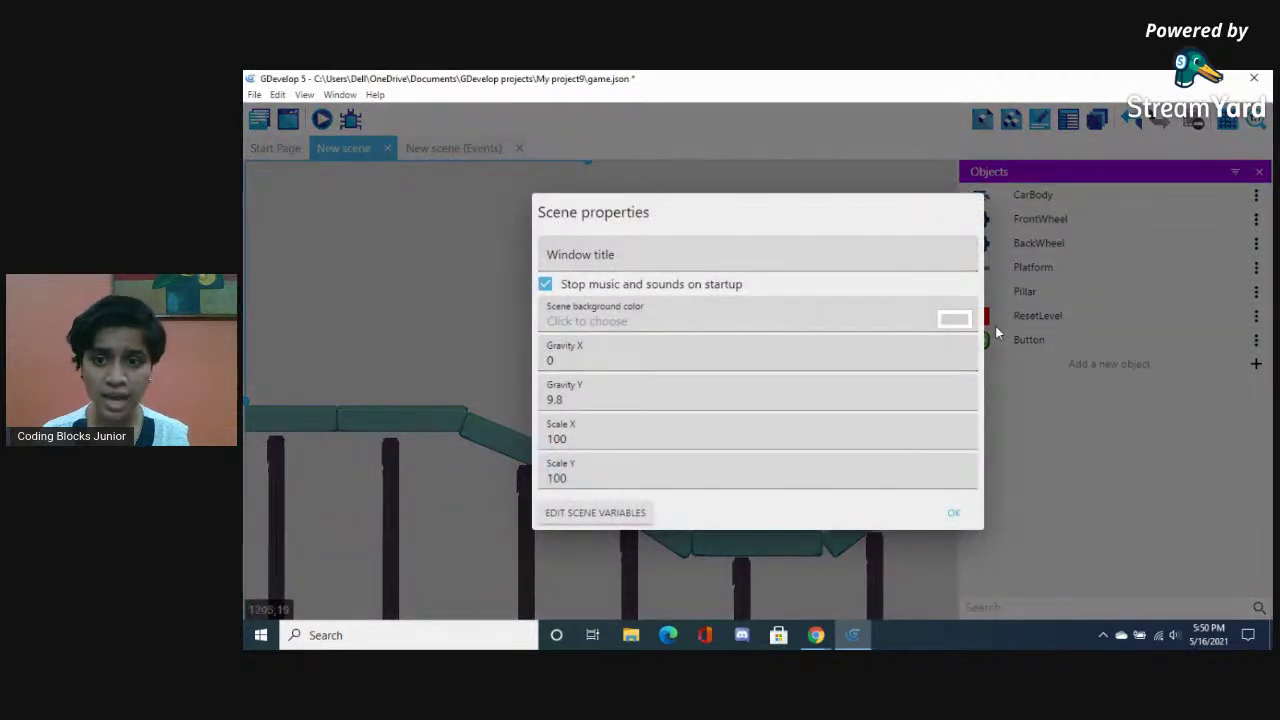
pyautogui.click(953, 321)
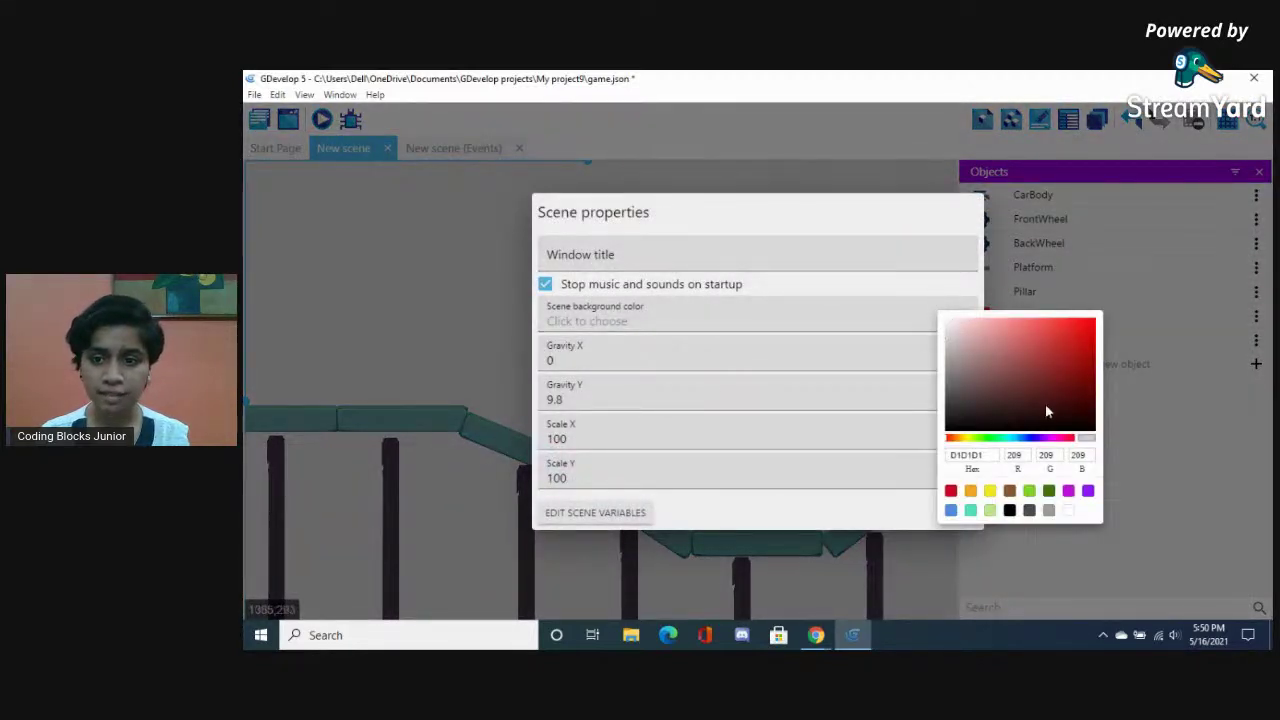
pyautogui.moveTo(987, 412)
pyautogui.mouseDown()
pyautogui.moveTo(968, 387)
pyautogui.moveTo(1008, 420)
pyautogui.mouseUp()
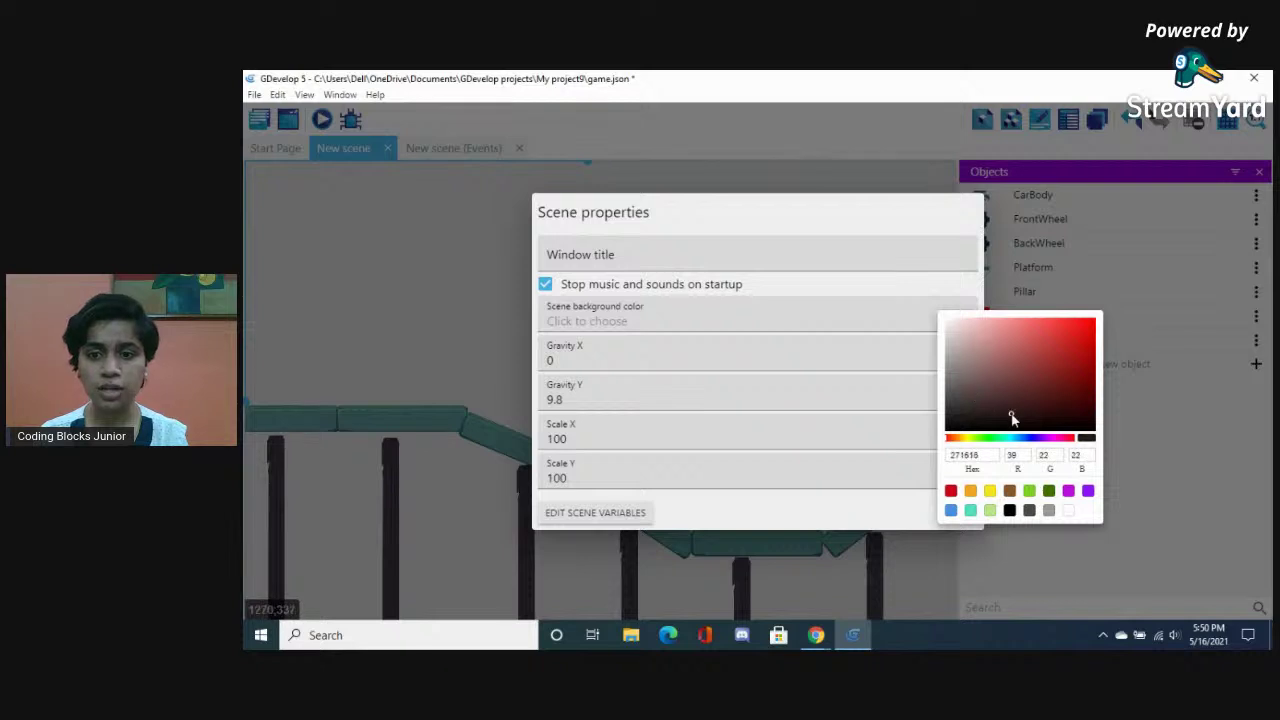
pyautogui.click(940, 416)
pyautogui.click(953, 320)
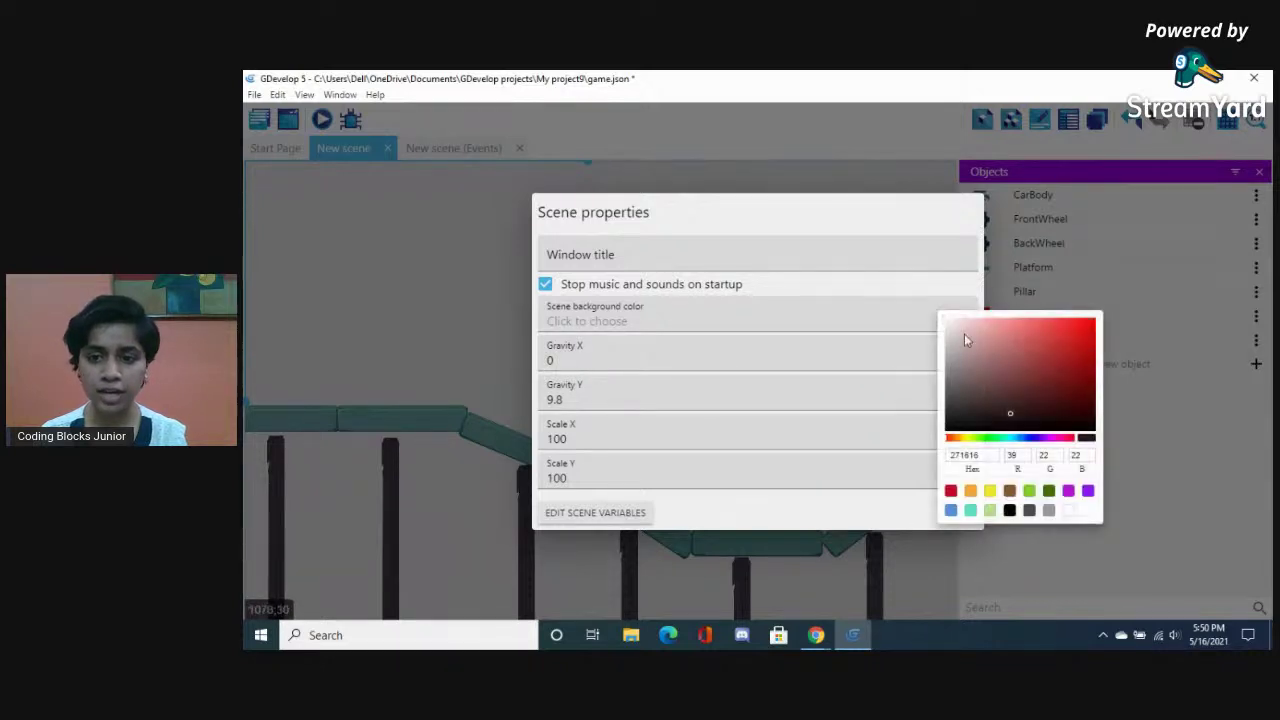
pyautogui.click(1029, 490)
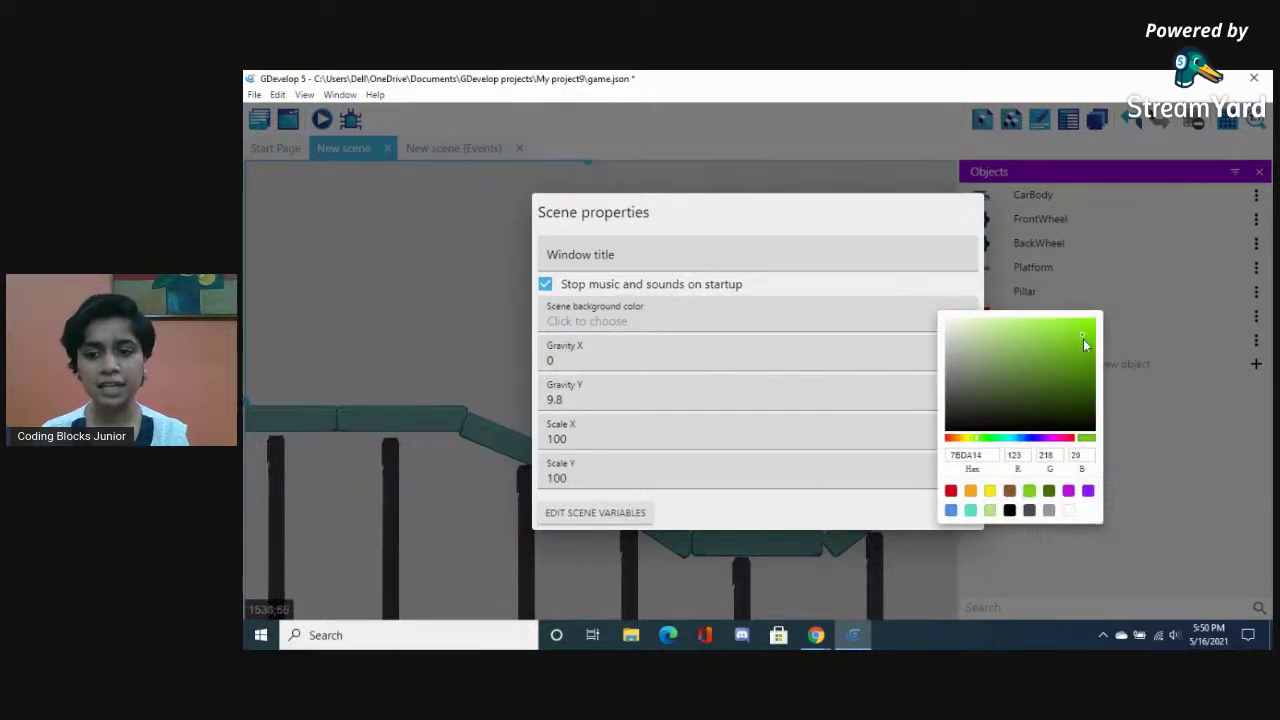
pyautogui.click(1135, 528)
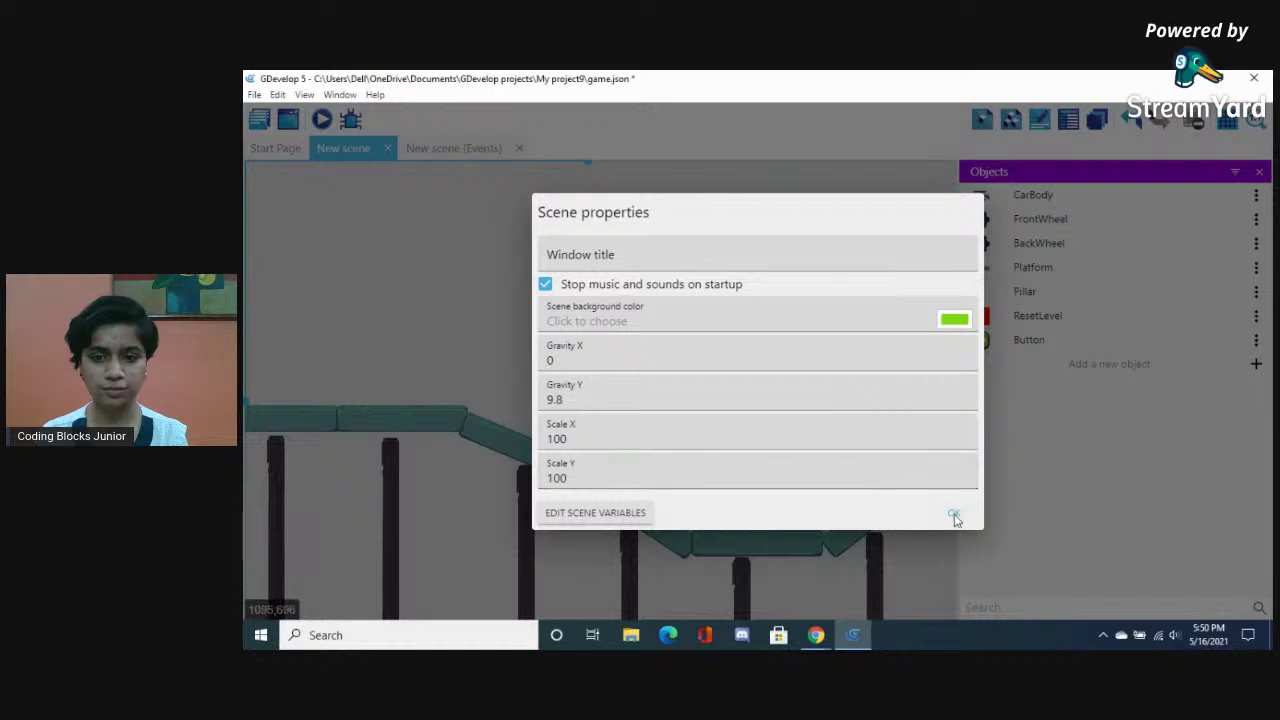
pyautogui.click(953, 513)
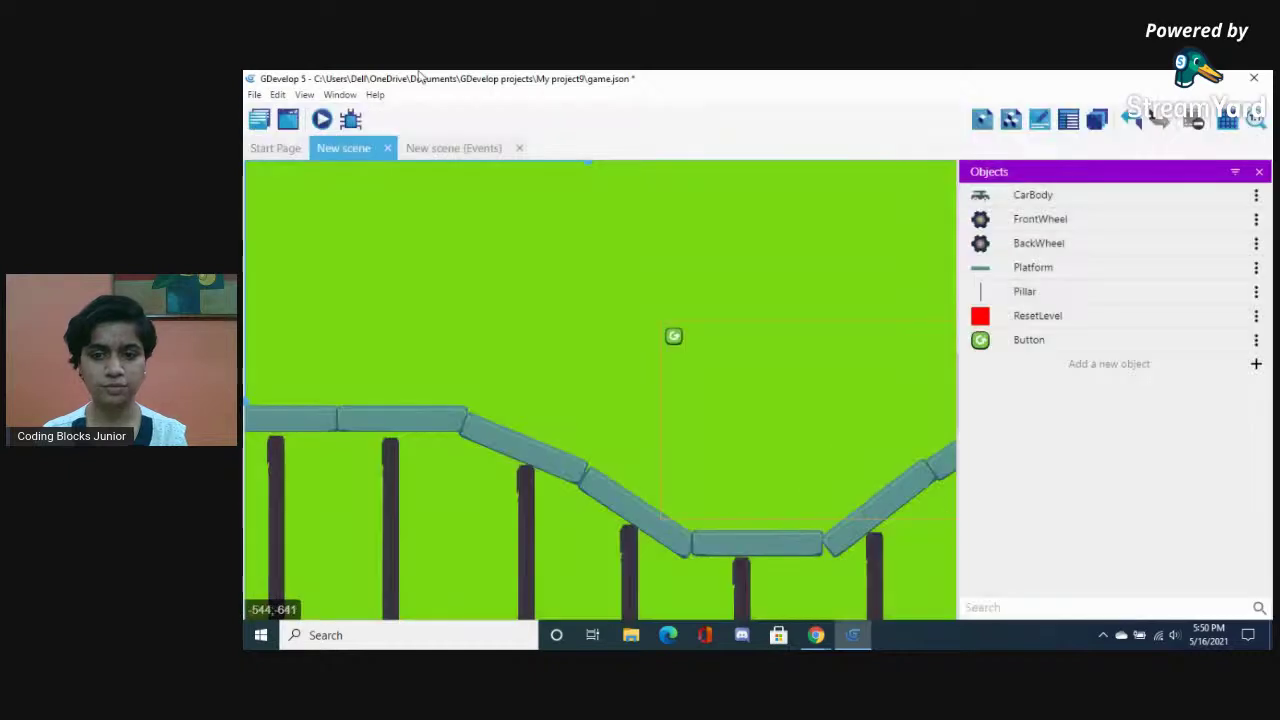
# Preview the game to check the car and track against the new green background
pyautogui.click(322, 119)
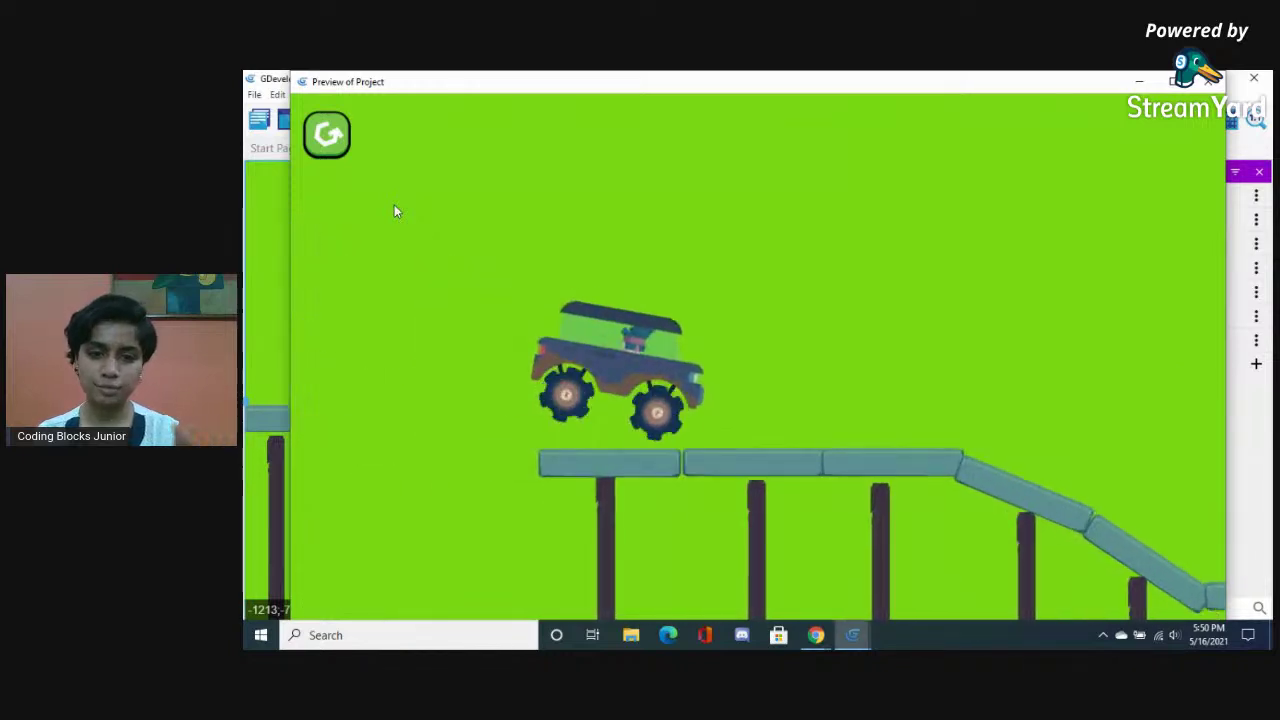
pyautogui.click(1207, 82)
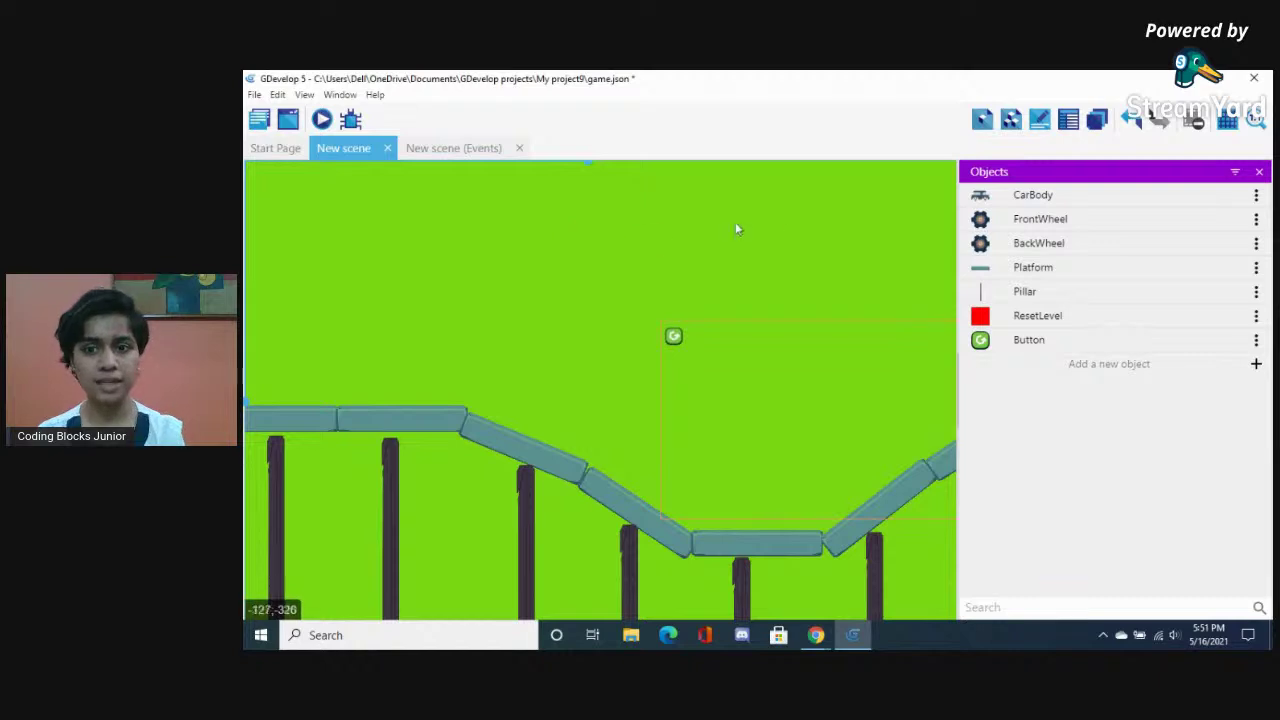
# Examine the scene events and the inverted collision condition between FrontWheel and Platform
pyautogui.click(446, 149)
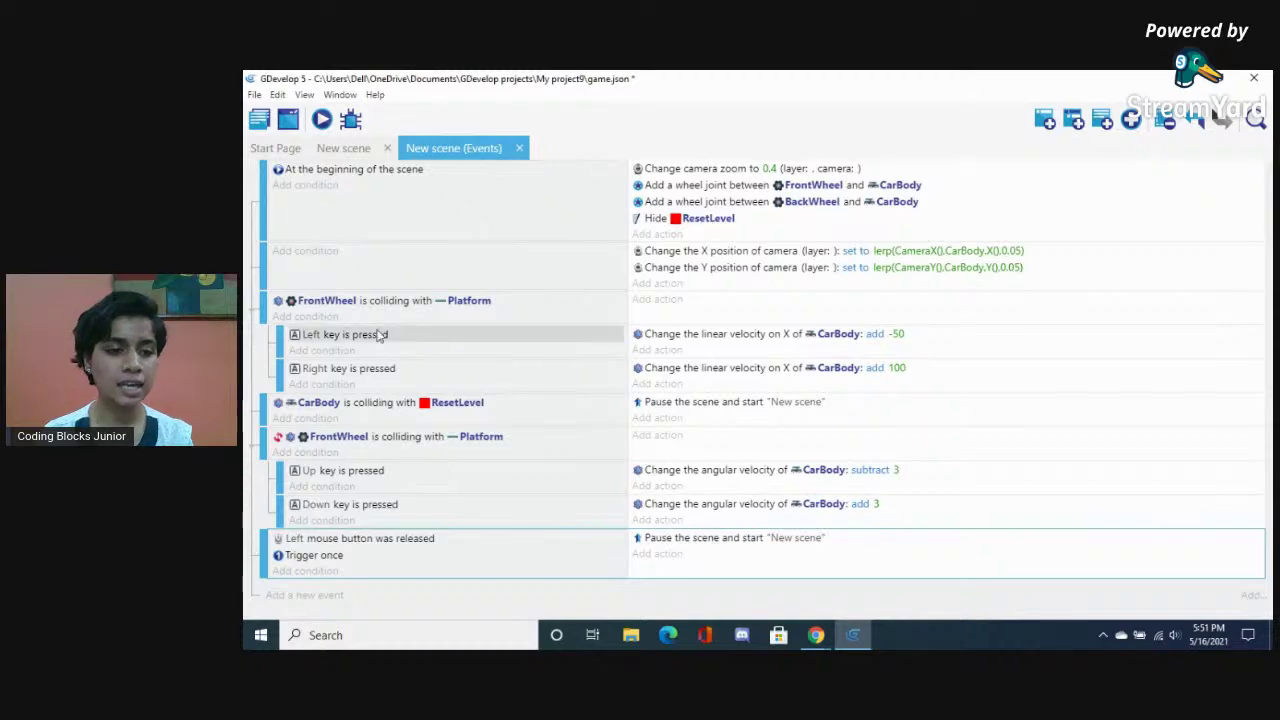
pyautogui.doubleClick(395, 437)
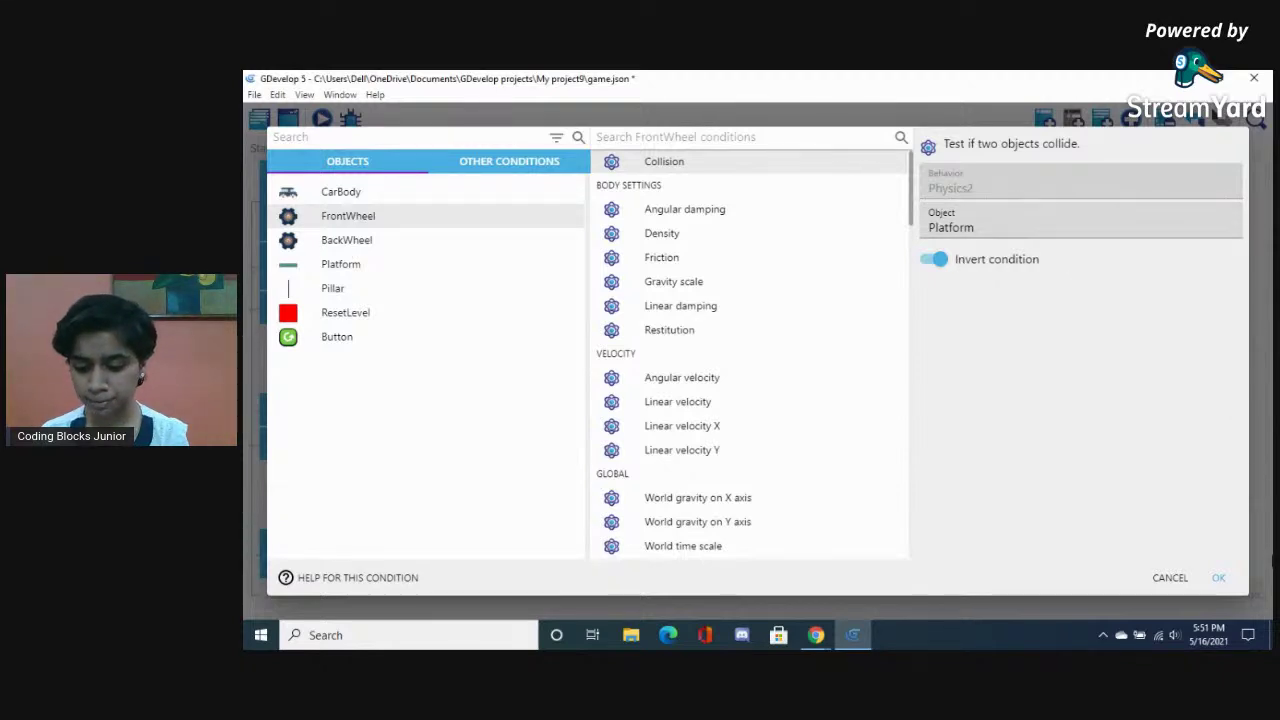
pyautogui.click(1219, 579)
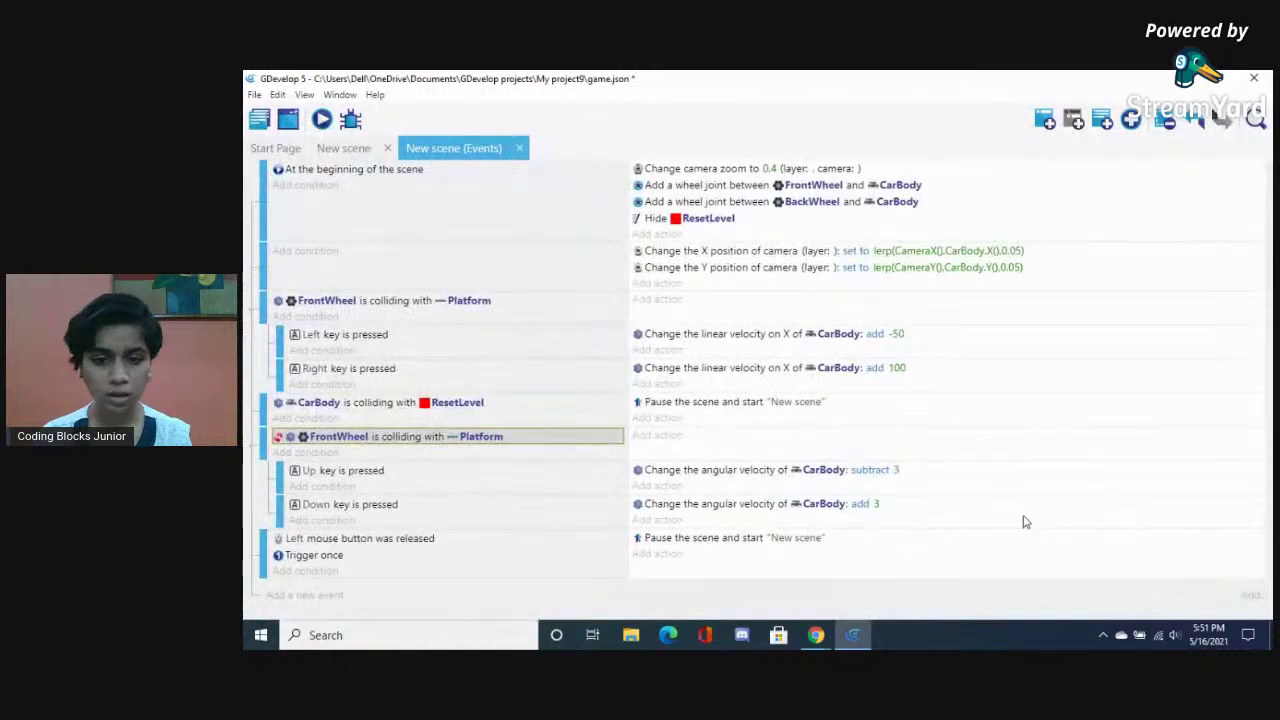
# Run another preview of the car scene from the scene editor and close it
pyautogui.click(327, 148)
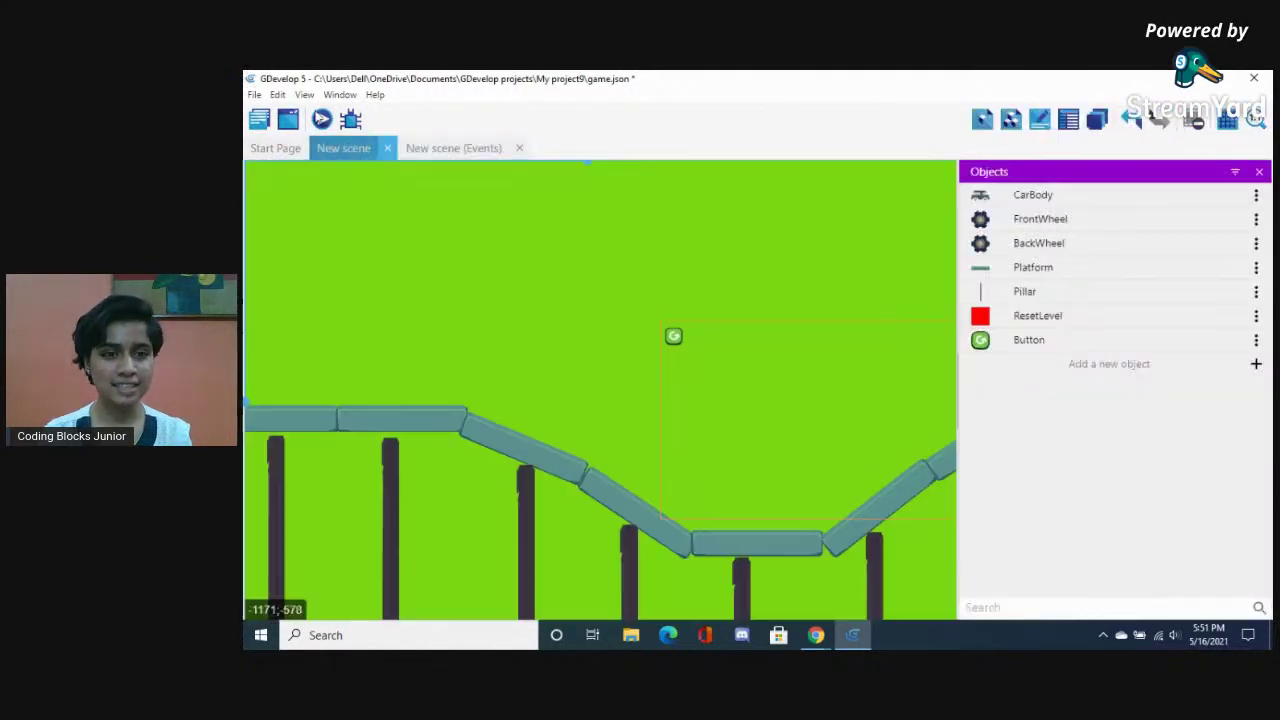
pyautogui.click(321, 119)
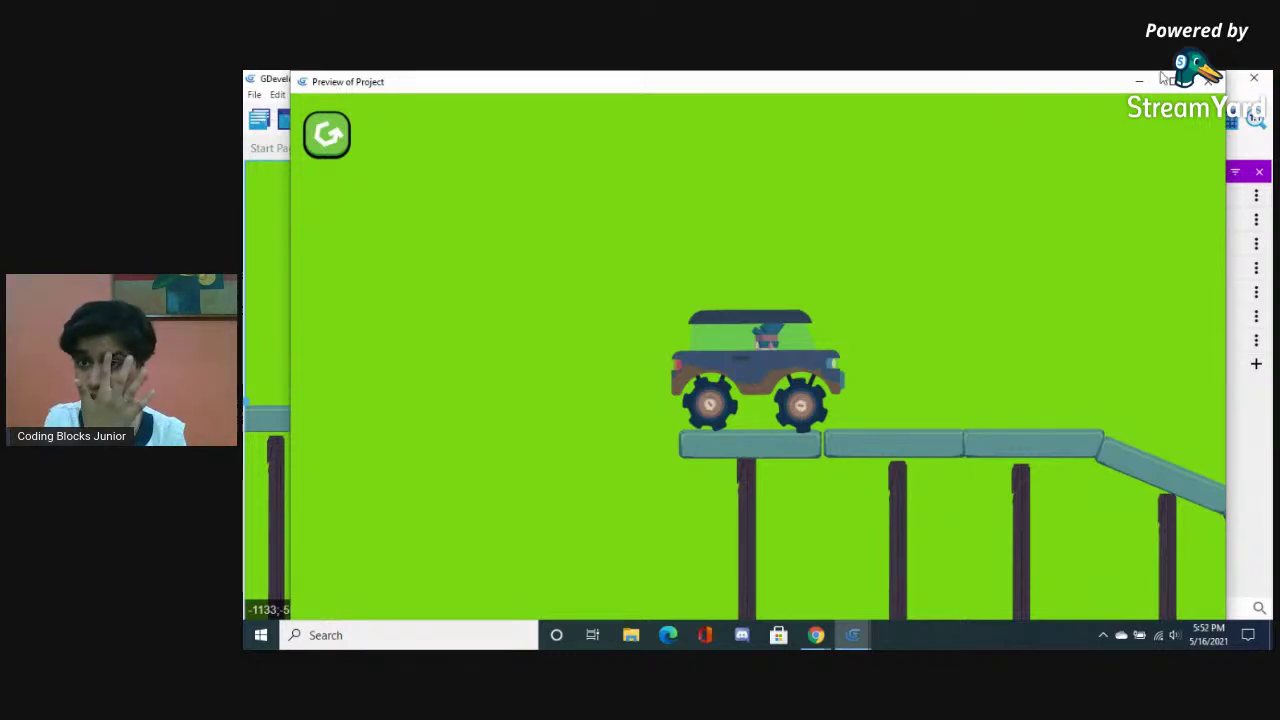
pyautogui.click(1254, 78)
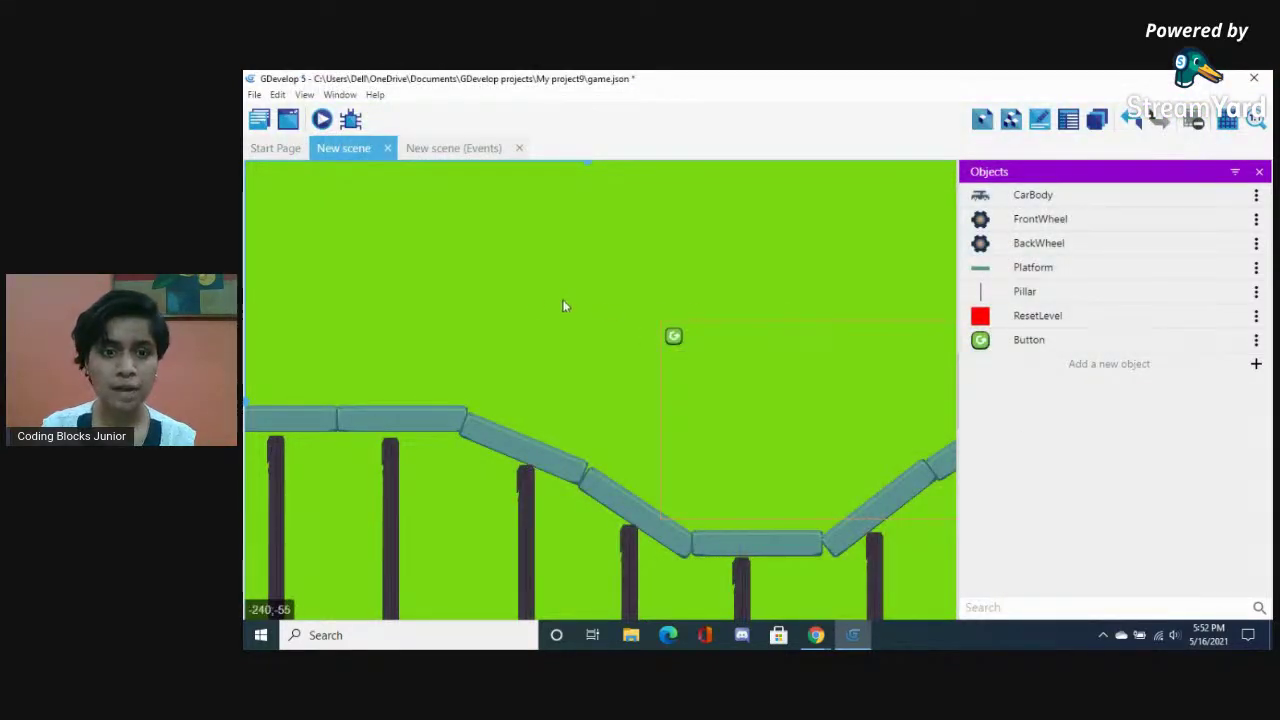
pyautogui.moveTo(588, 163); pyautogui.dragTo(933, 219)
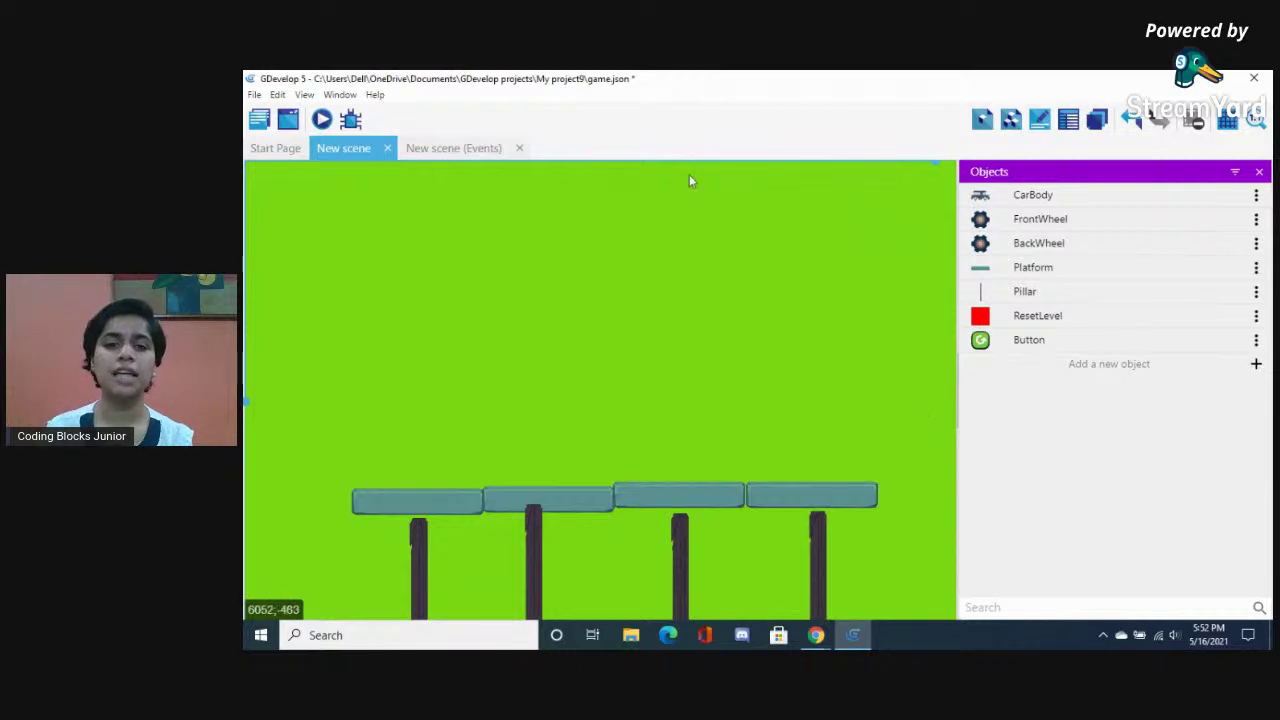
pyautogui.moveTo(1000, 318); pyautogui.dragTo(1008, 368)
pyautogui.moveTo(939, 384); pyautogui.dragTo(914, 384)
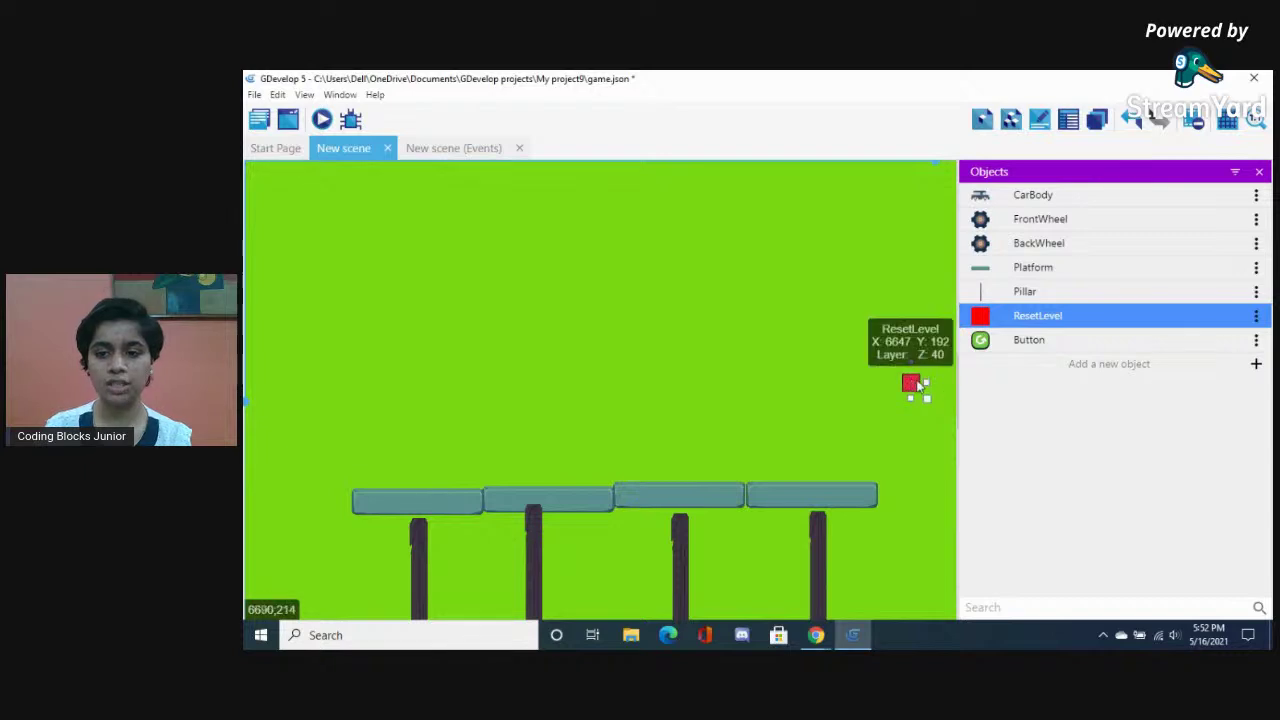
pyautogui.press('Delete')
# Duplicate the ResetLevel object in the scene's object list
pyautogui.rightClick(1028, 318)
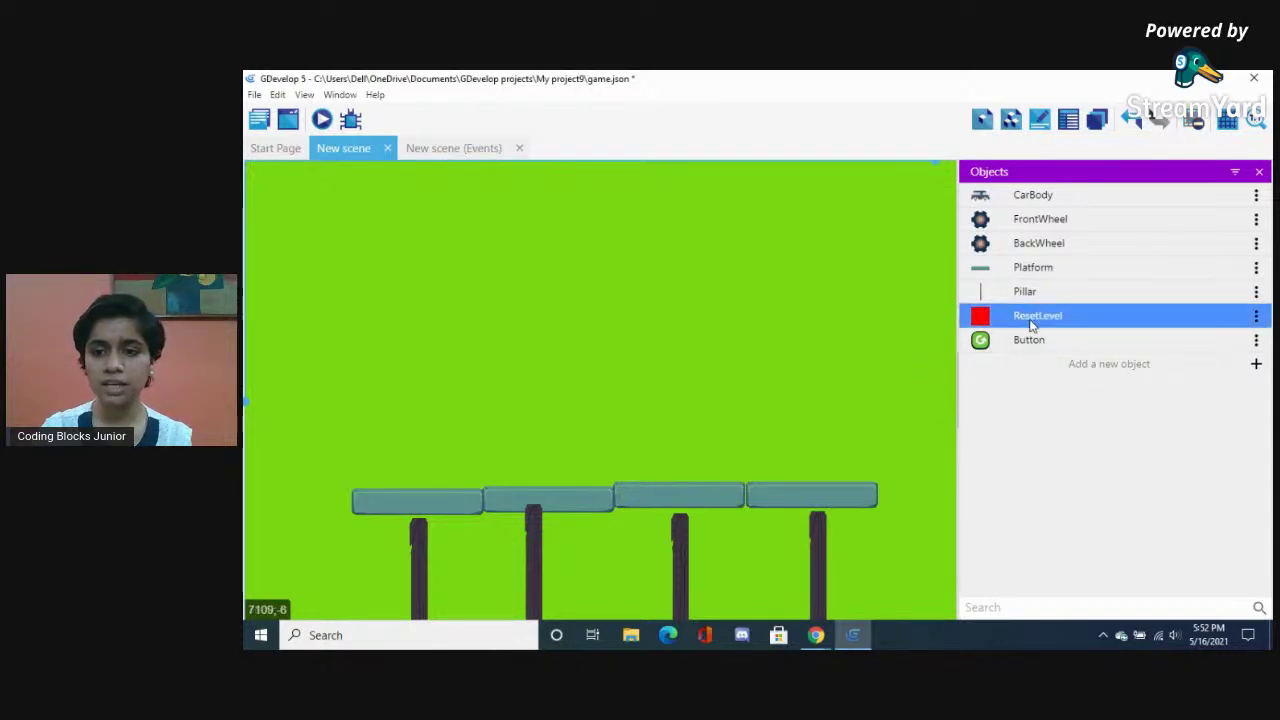
pyautogui.click(1225, 546)
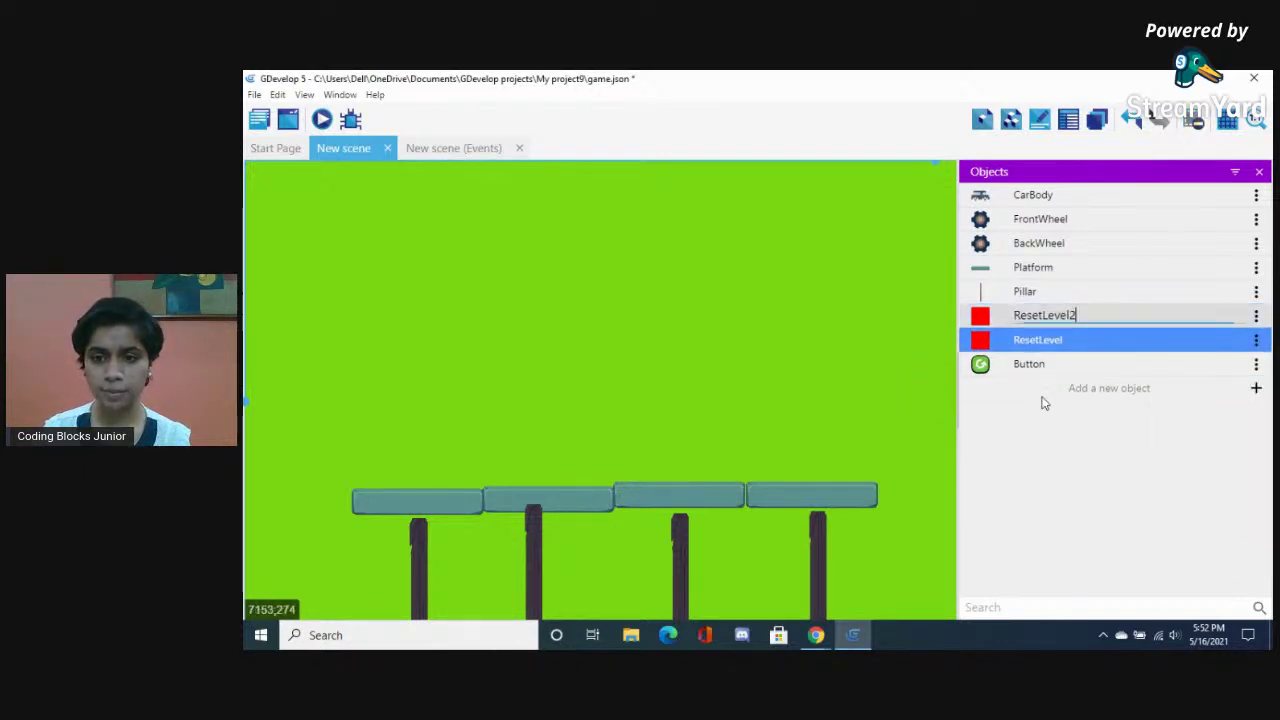
# Try to give the duplicated ResetLevel object a new name and look at its properties
pyautogui.press('BackSpace')
pyautogui.press('BackSpace')
pyautogui.press('BackSpace')
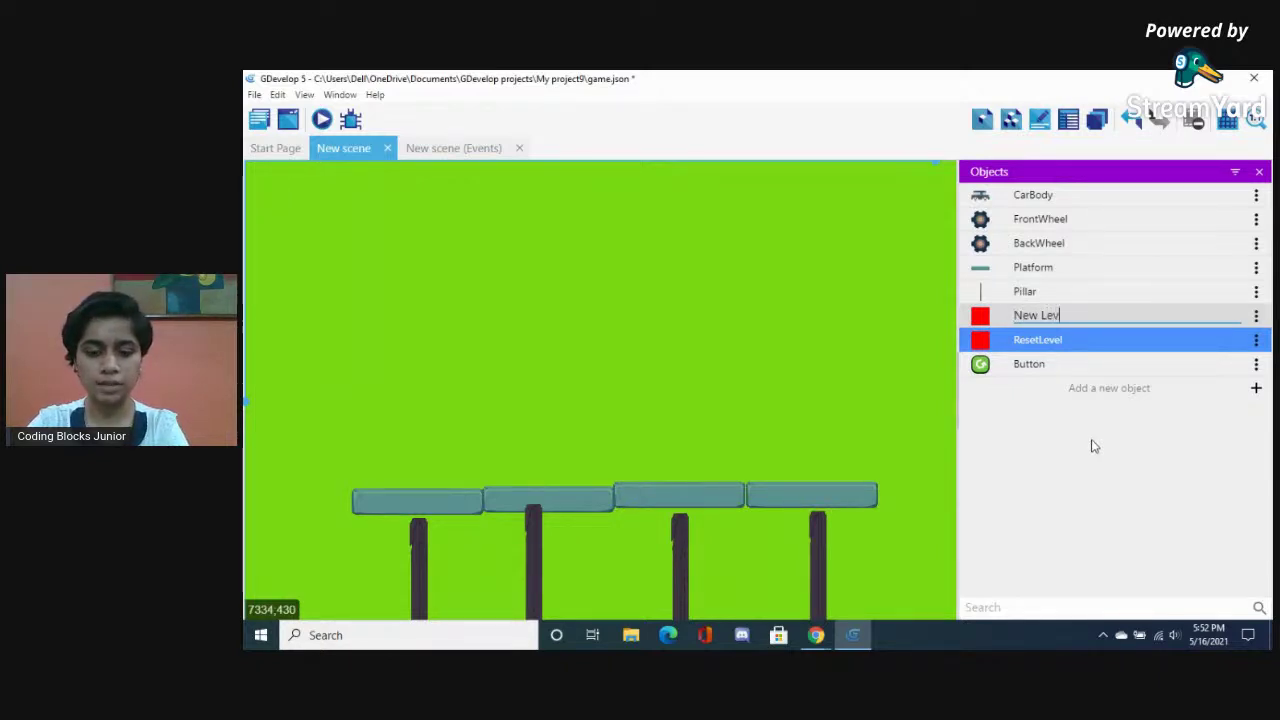
pyautogui.press('Return')
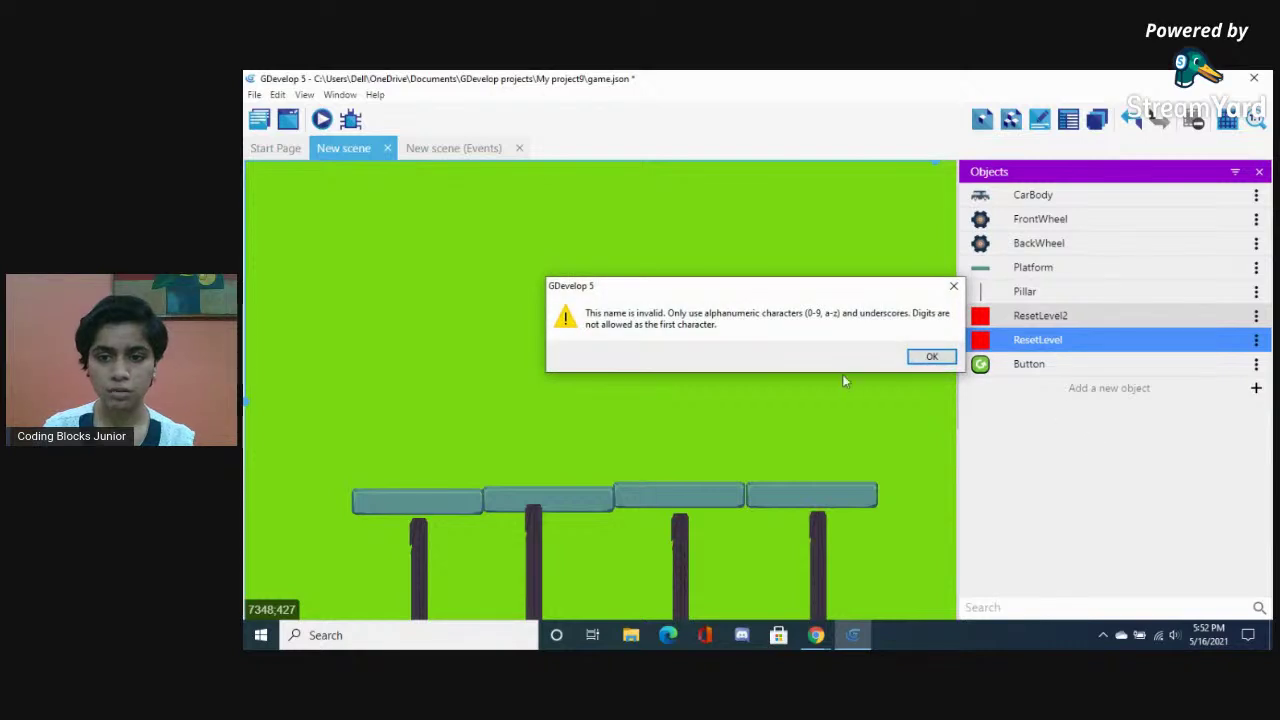
pyautogui.click(943, 357)
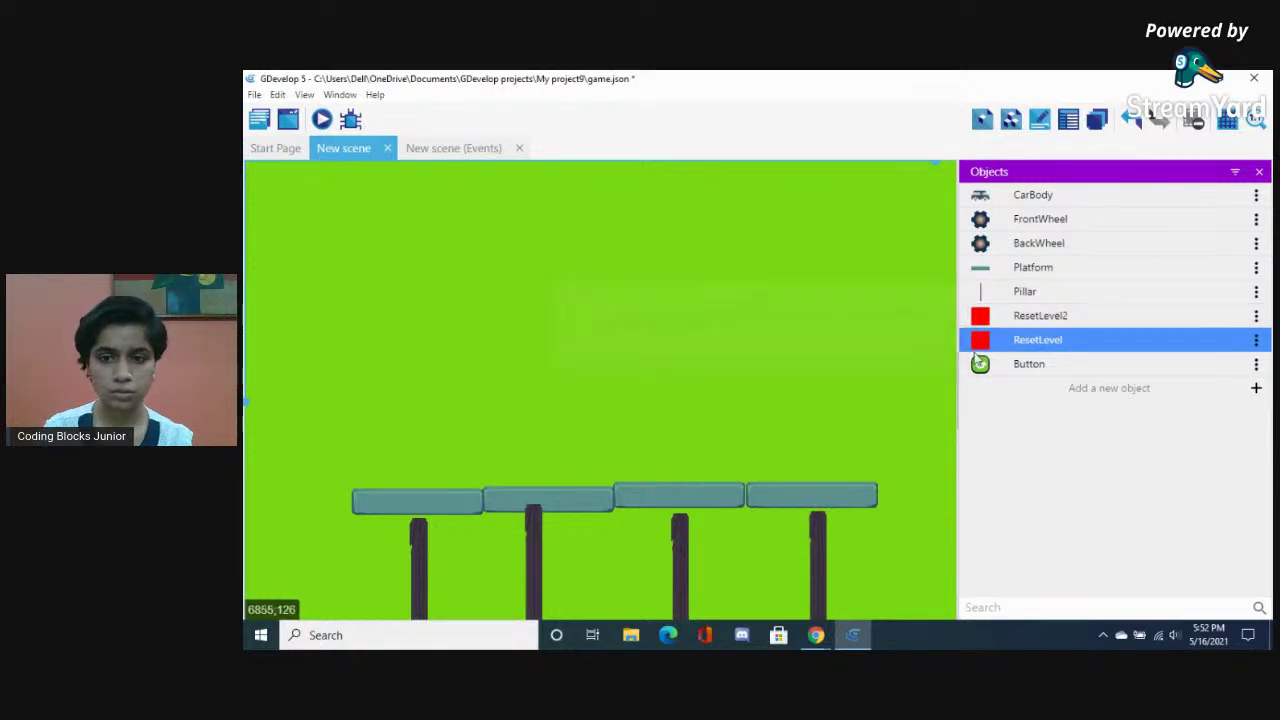
pyautogui.doubleClick(1005, 318)
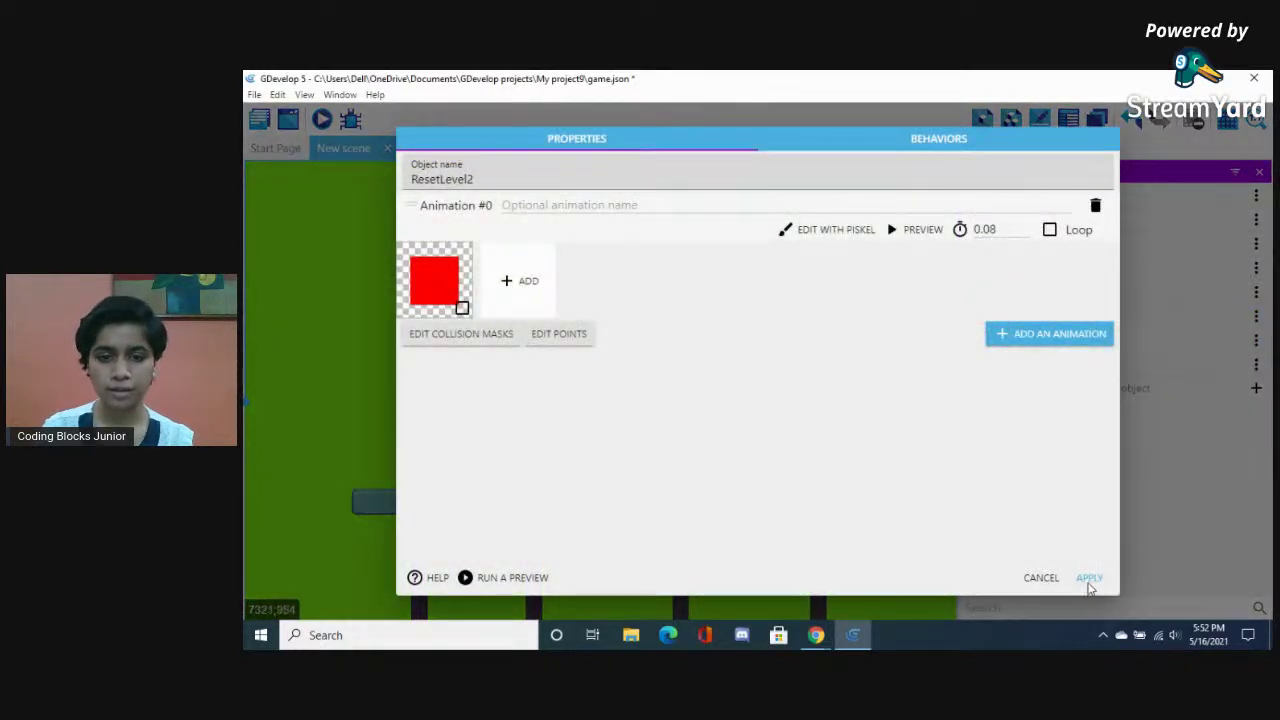
pyautogui.click(1090, 578)
# Place a ResetLevel2 instance just past the last platform and stretch it into a tall vertical bar reaching above and below the track
pyautogui.moveTo(1040, 316); pyautogui.dragTo(934, 615)
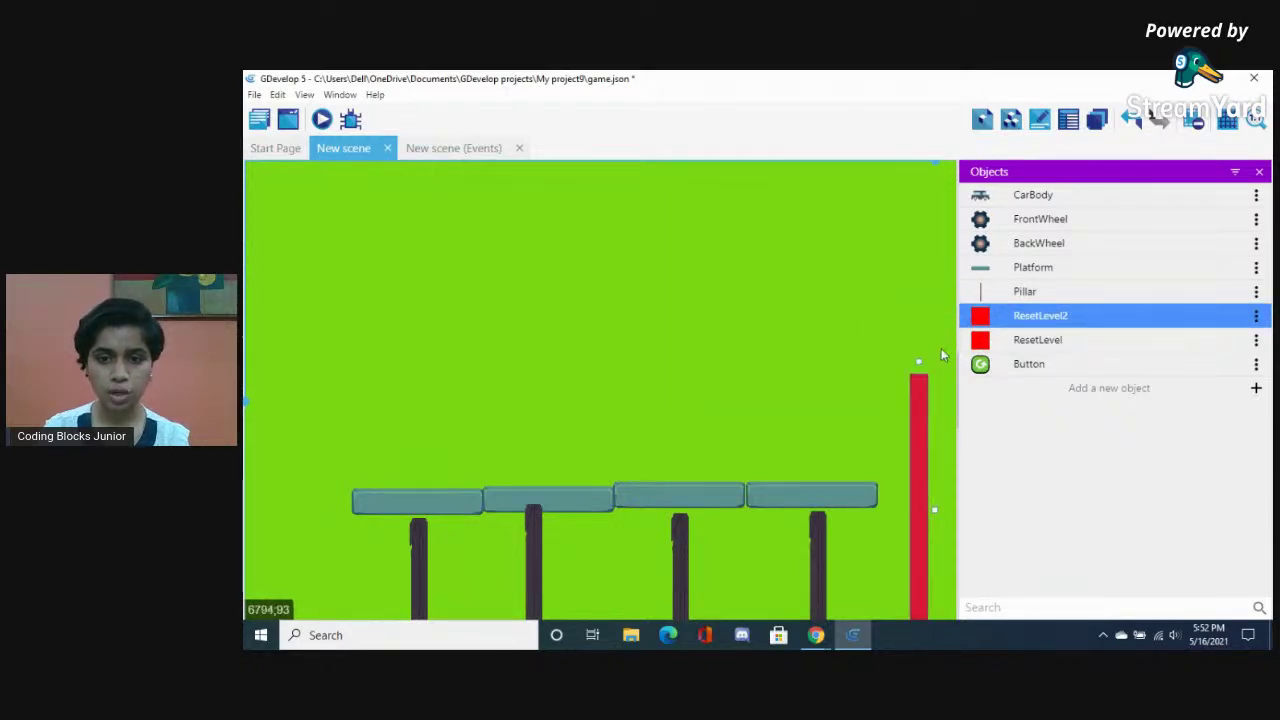
pyautogui.moveTo(924, 374); pyautogui.dragTo(908, 196)
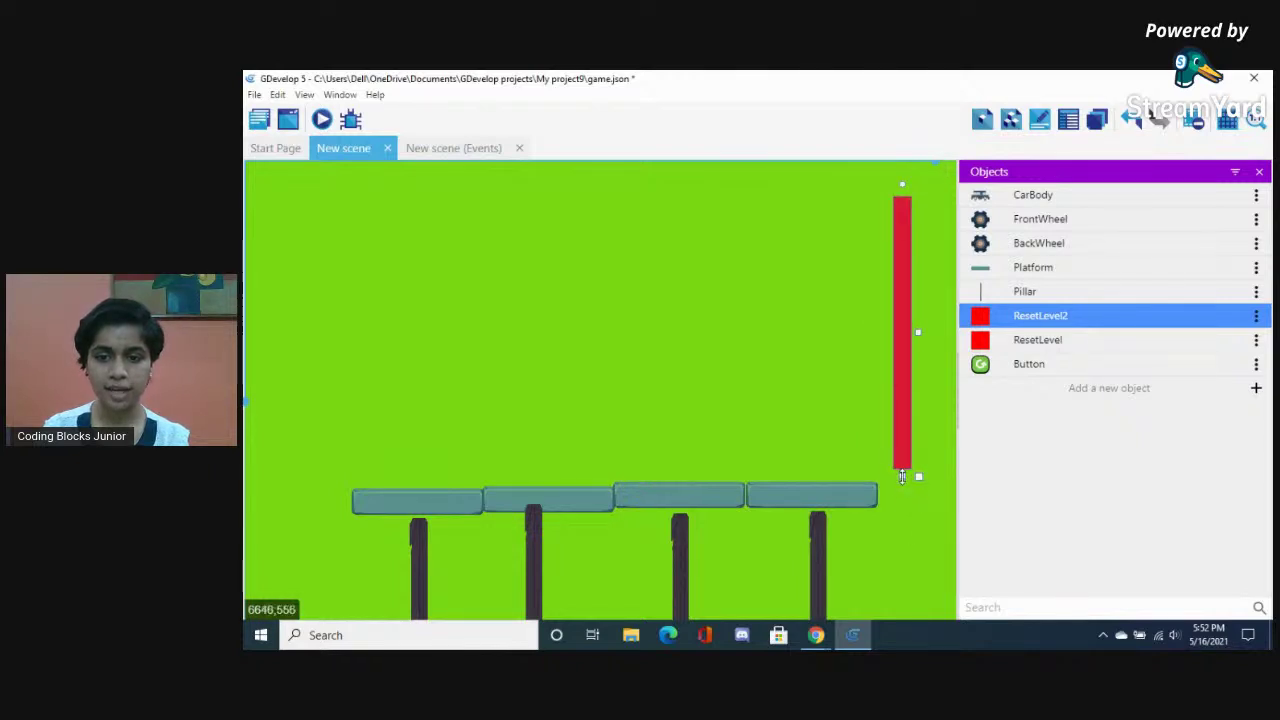
pyautogui.moveTo(904, 478); pyautogui.dragTo(899, 619)
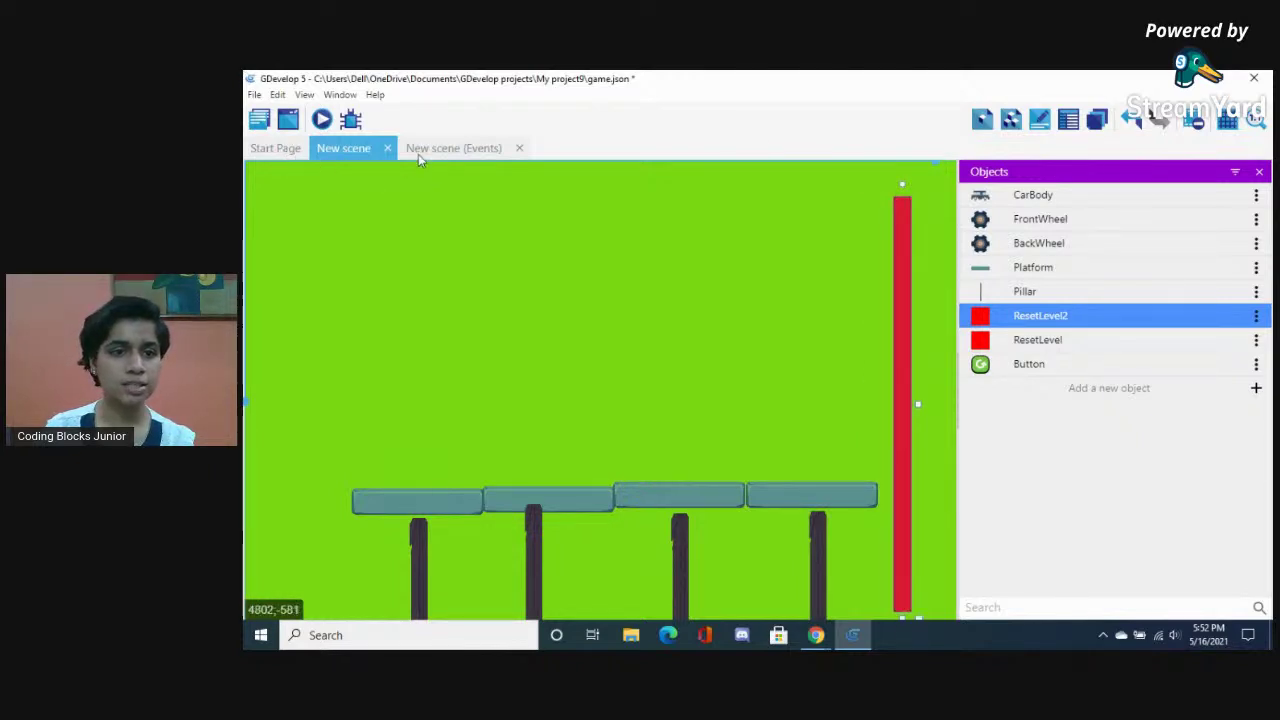
# Add a Hide action for ResetLevel2 to the event that runs at the beginning of the scene
pyautogui.click(455, 147)
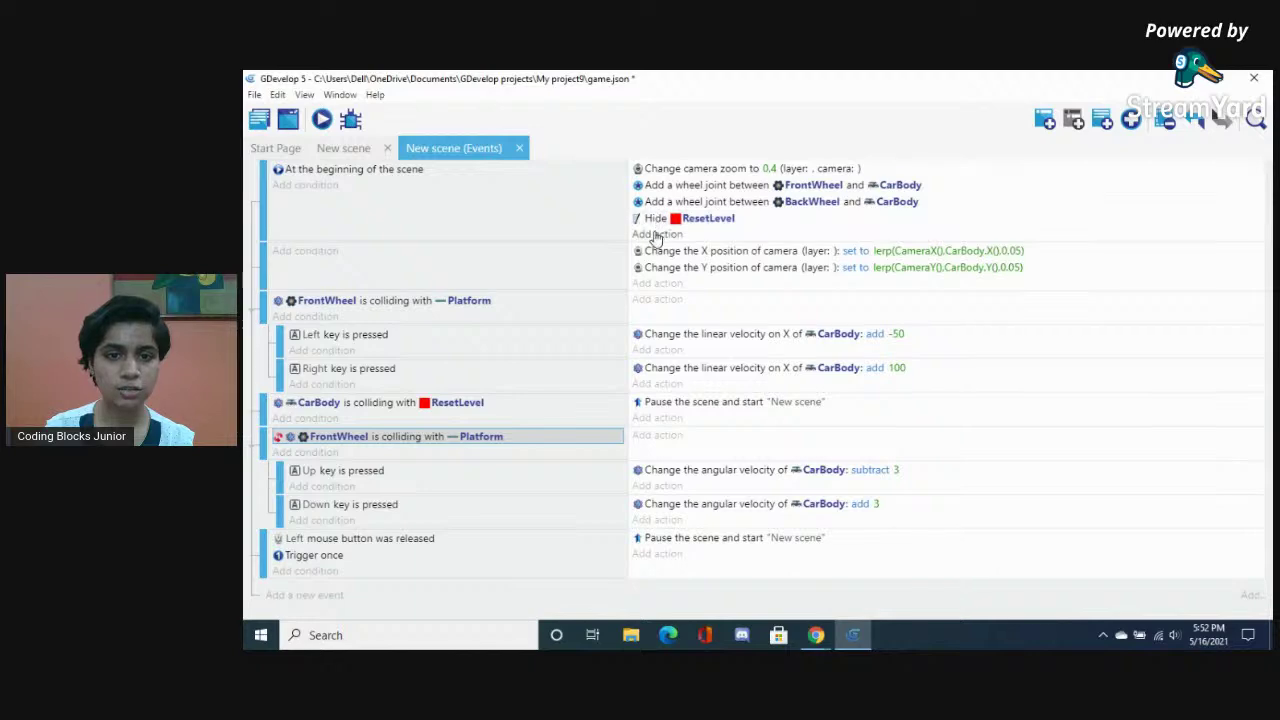
pyautogui.click(657, 234)
pyautogui.click(377, 384)
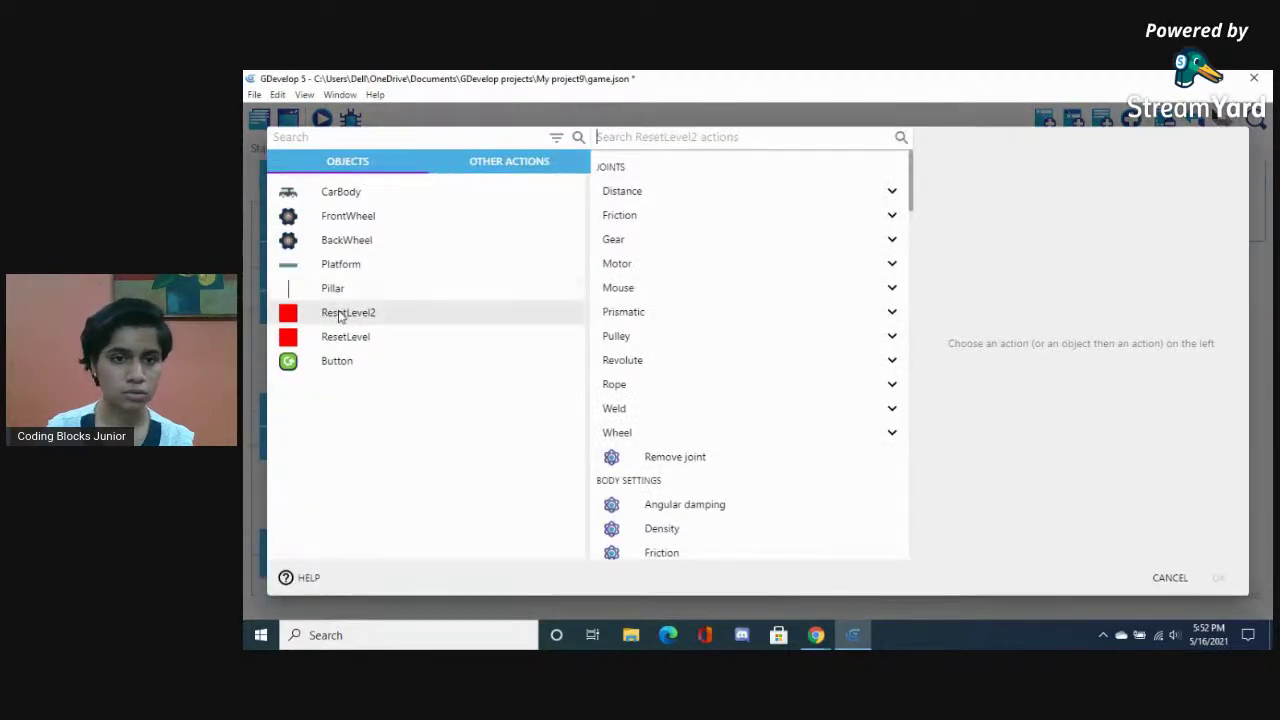
pyautogui.scroll(-10, 677, 316)
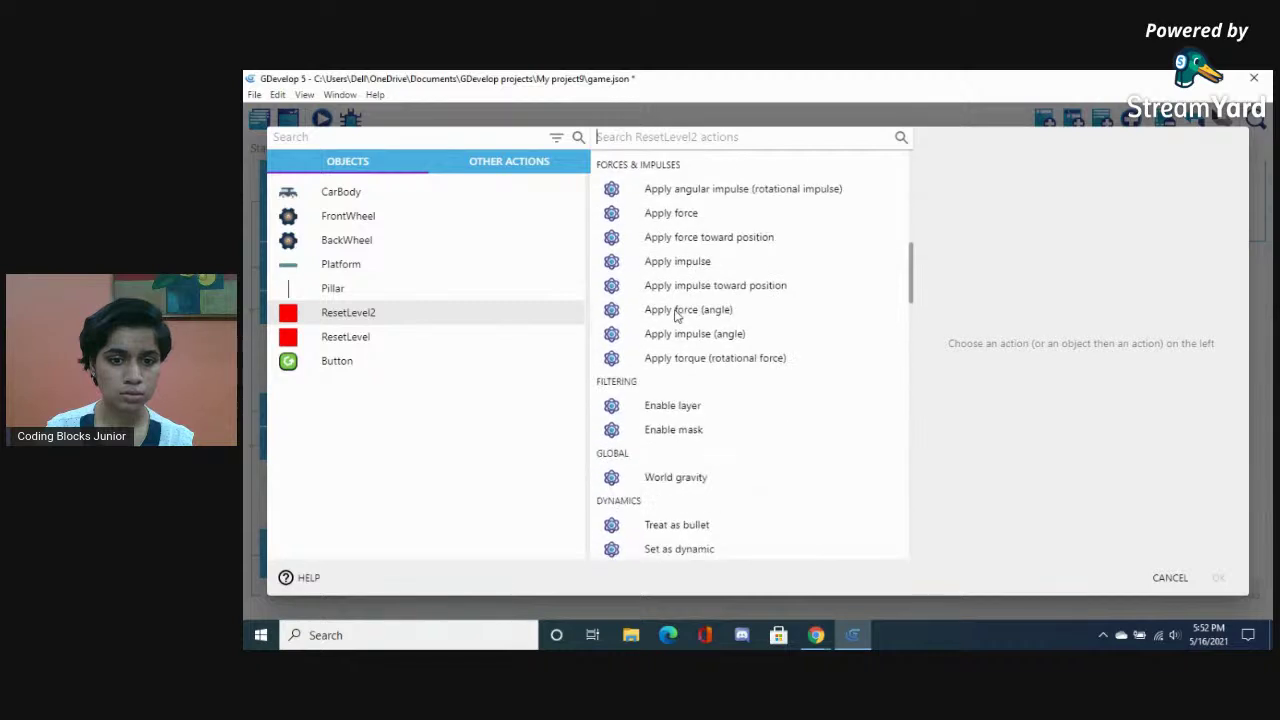
pyautogui.scroll(10, 677, 312)
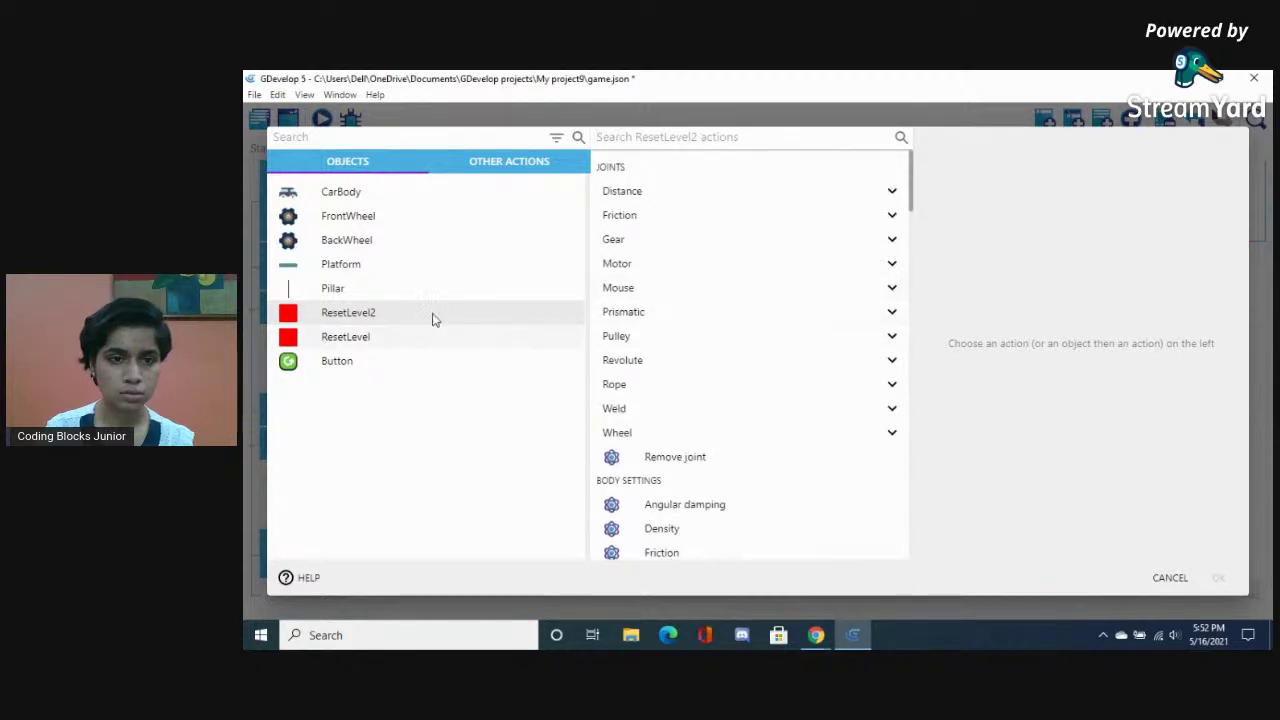
pyautogui.click(500, 163)
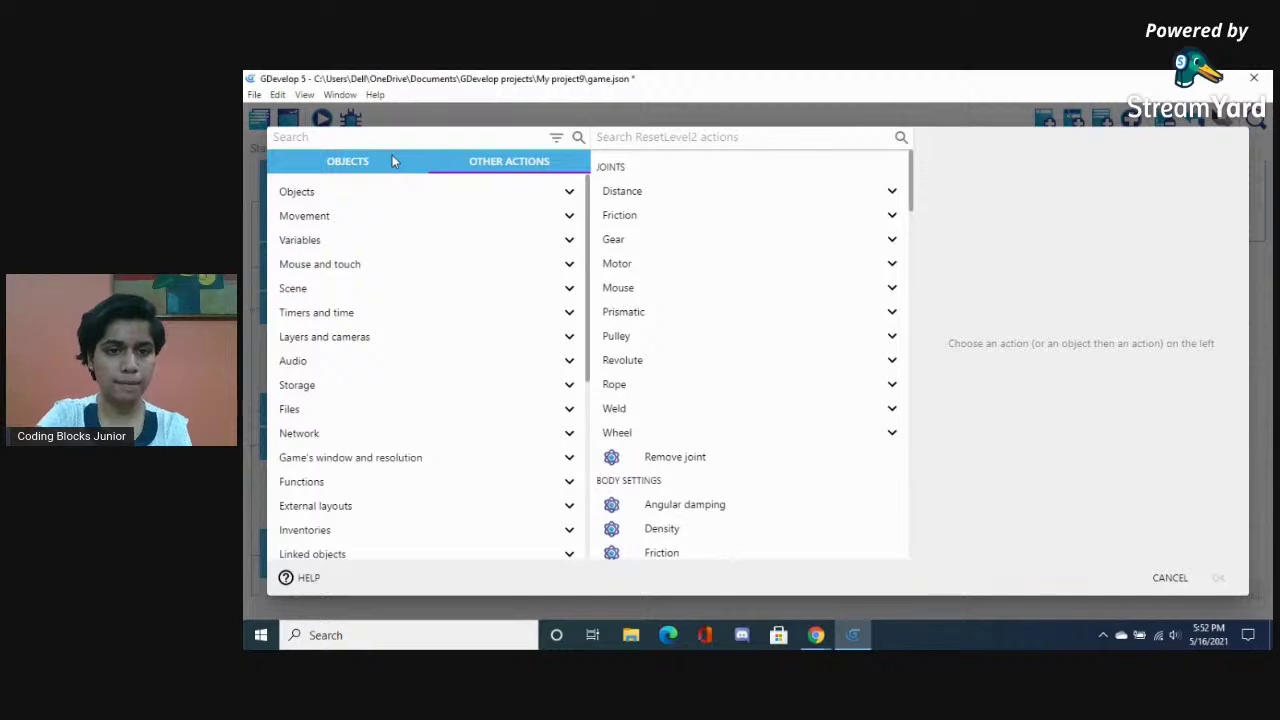
pyautogui.write('hide')
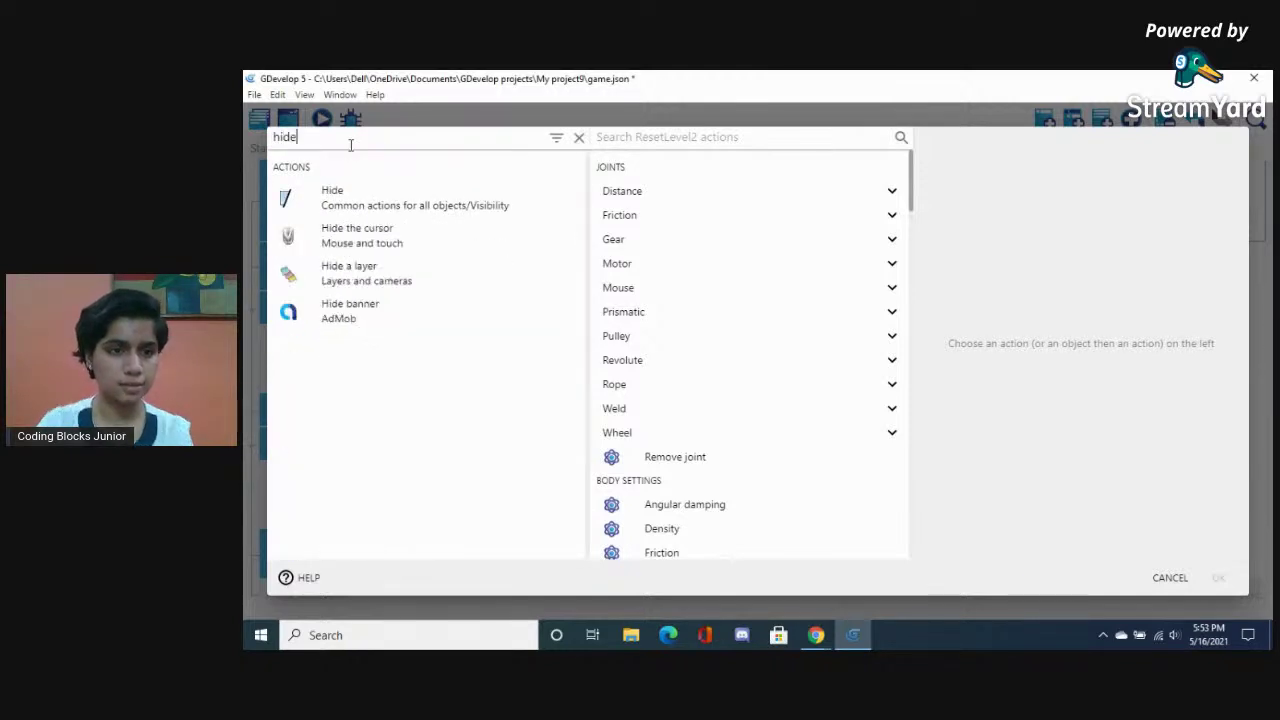
pyautogui.click(328, 205)
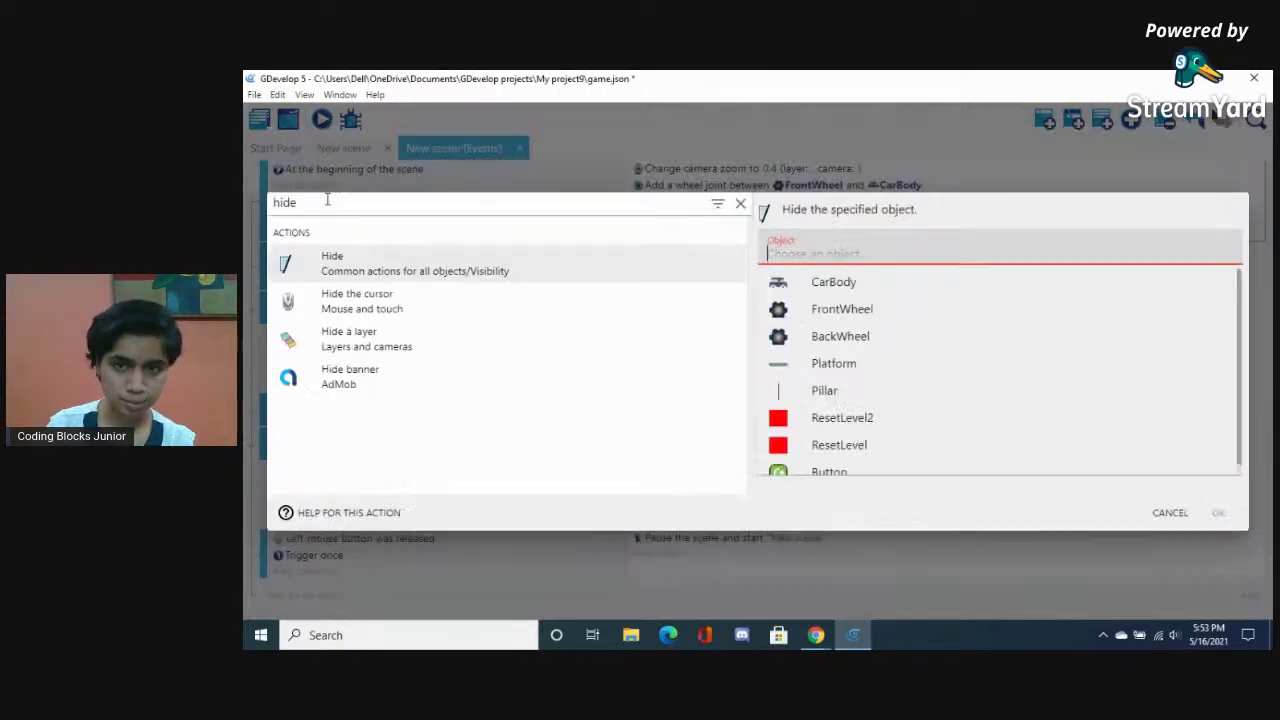
pyautogui.click(882, 420)
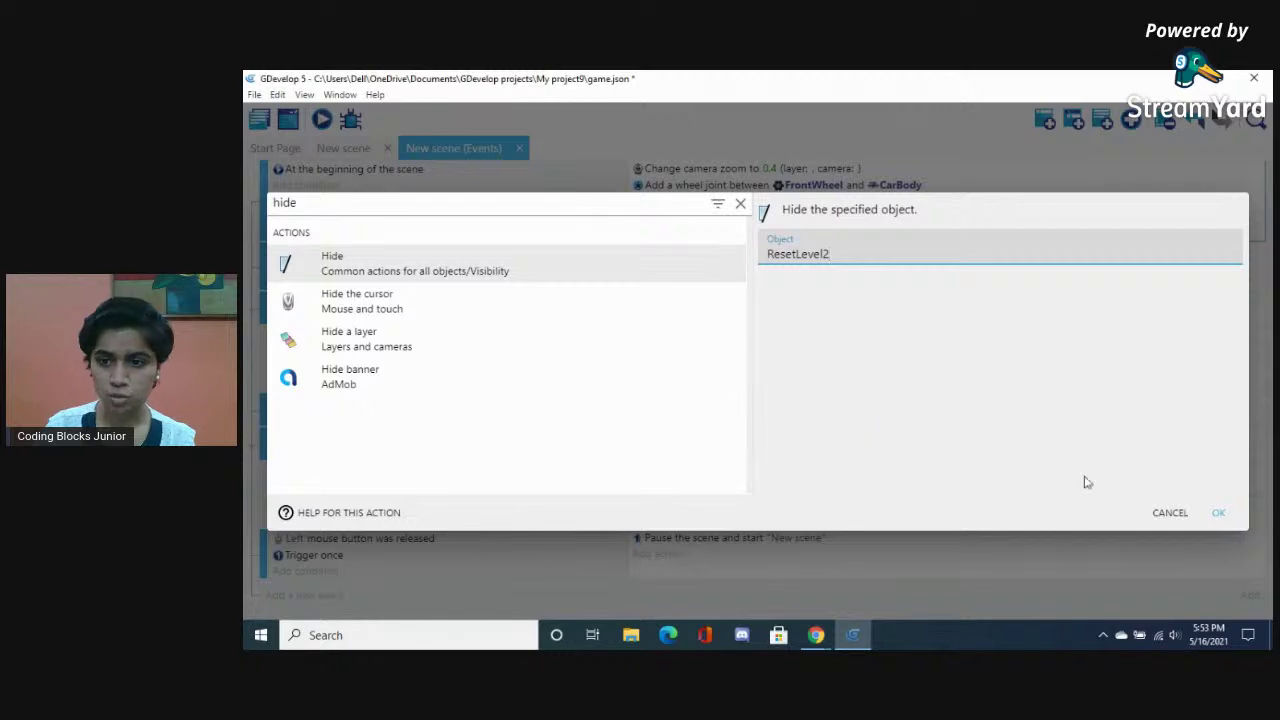
pyautogui.click(1222, 514)
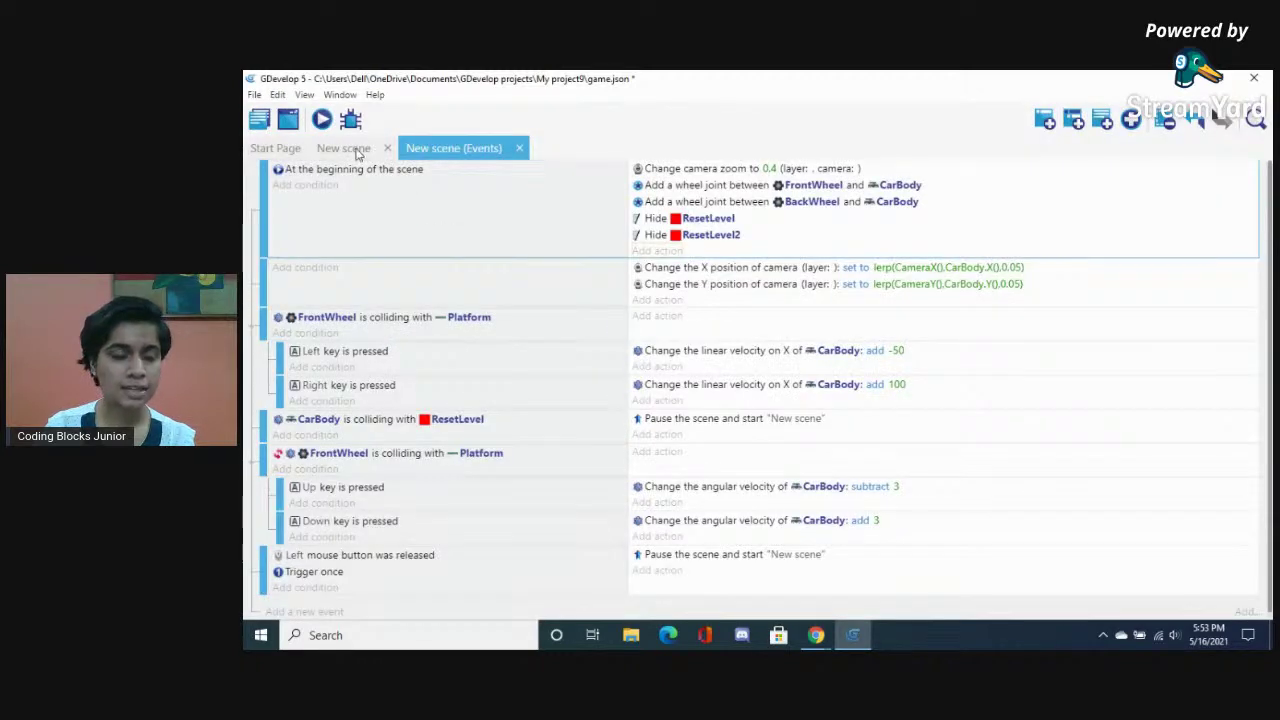
# Add a second scene to the project and return to the first scene's events
pyautogui.click(343, 148)
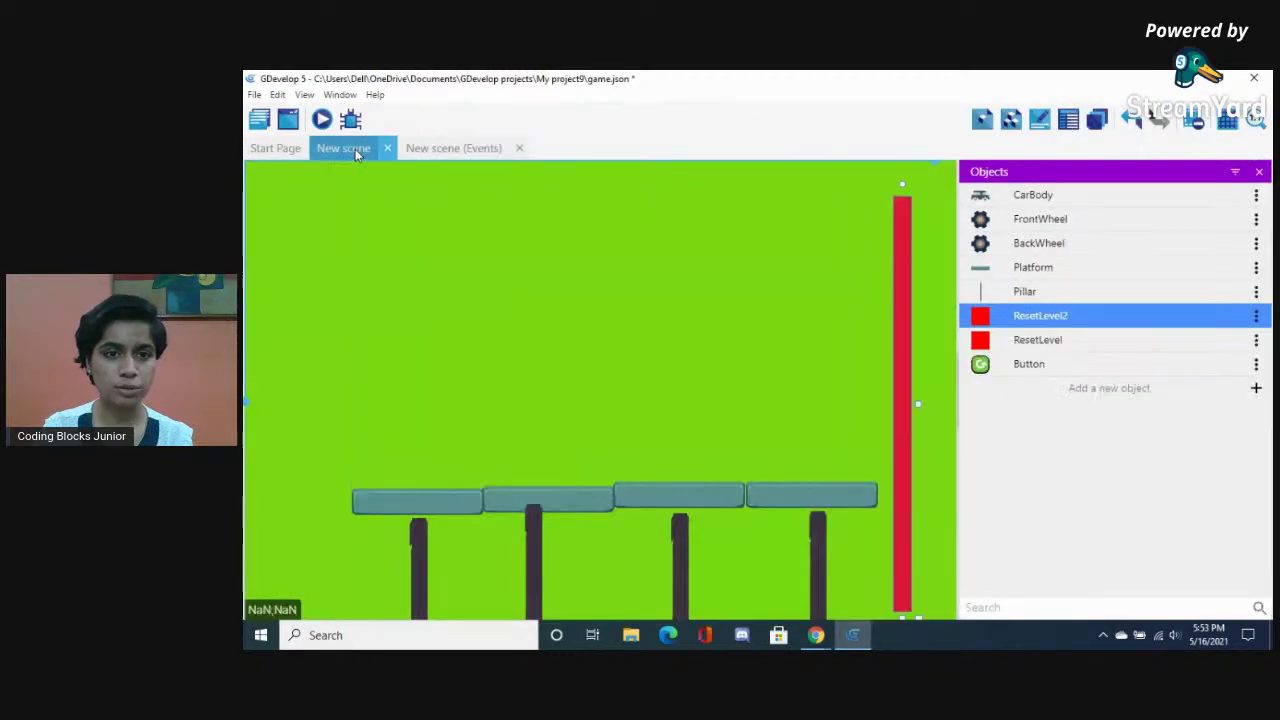
pyautogui.click(432, 155)
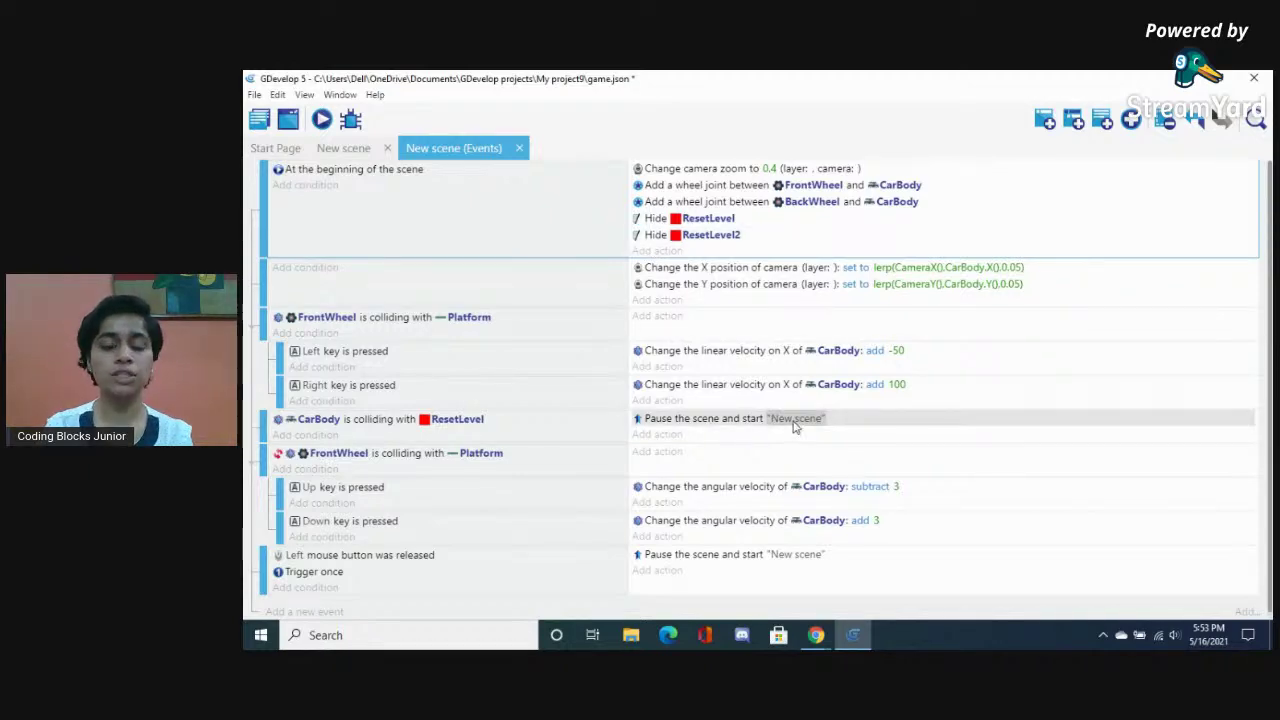
pyautogui.click(259, 119)
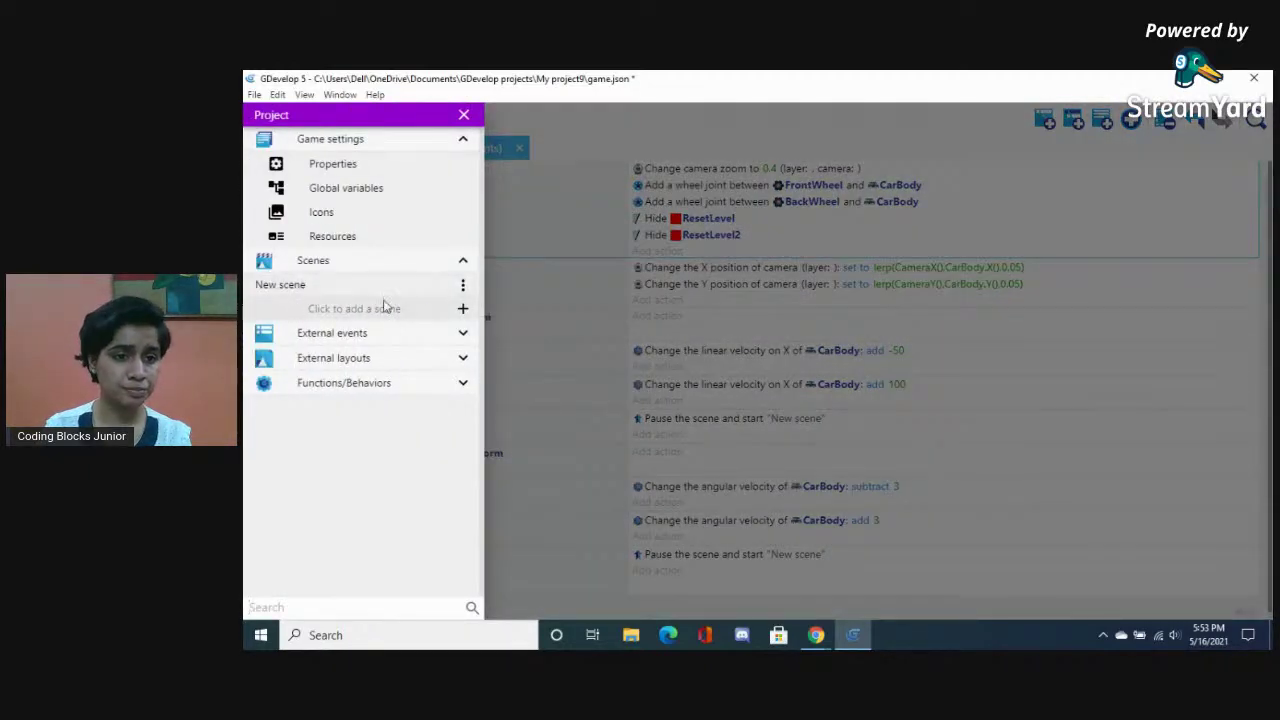
pyautogui.click(463, 310)
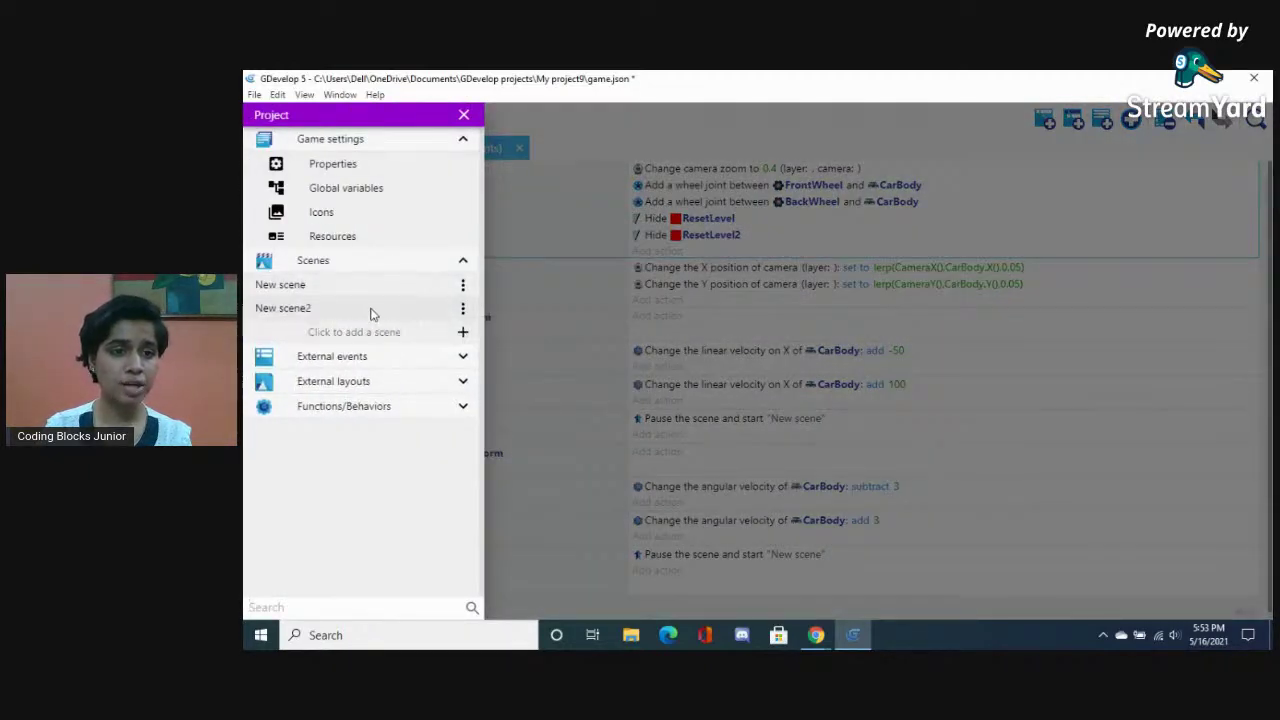
pyautogui.click(545, 229)
# Add a new event at the end of the list with the condition that CarBody is colliding with ResetLevel2
pyautogui.scroll(-1, 400, 450)
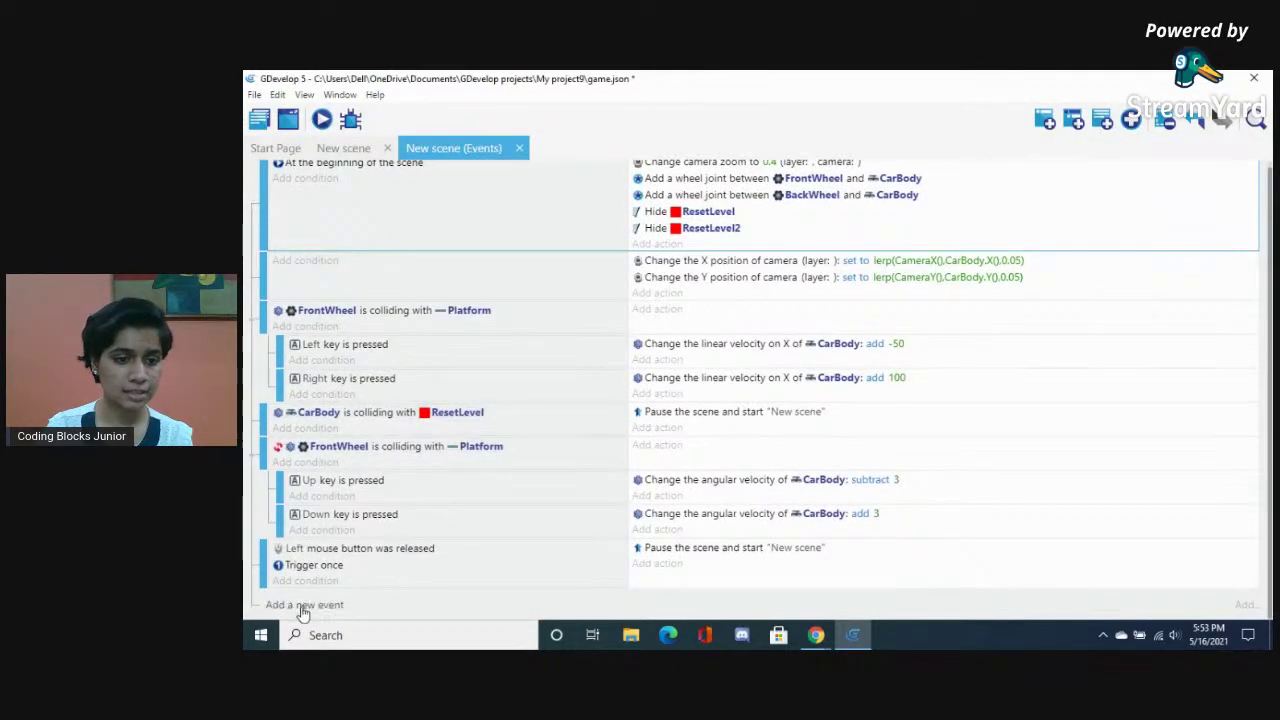
pyautogui.click(303, 606)
pyautogui.click(304, 600)
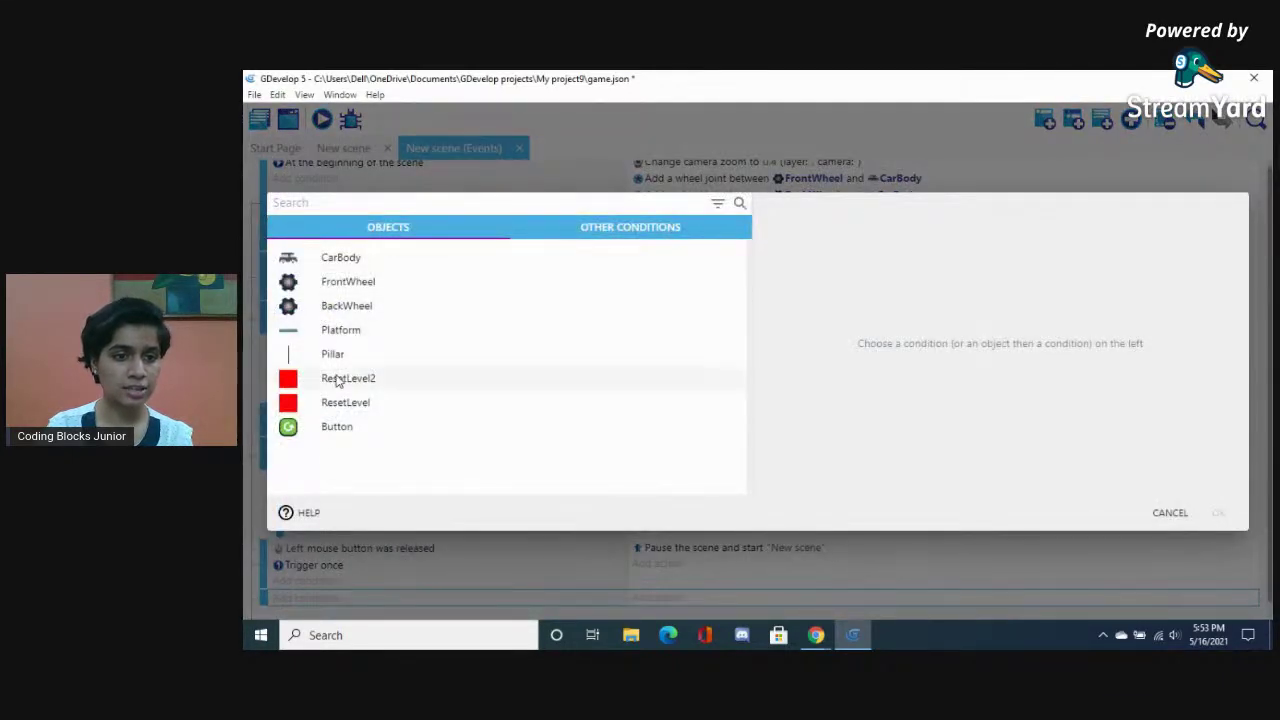
pyautogui.click(345, 254)
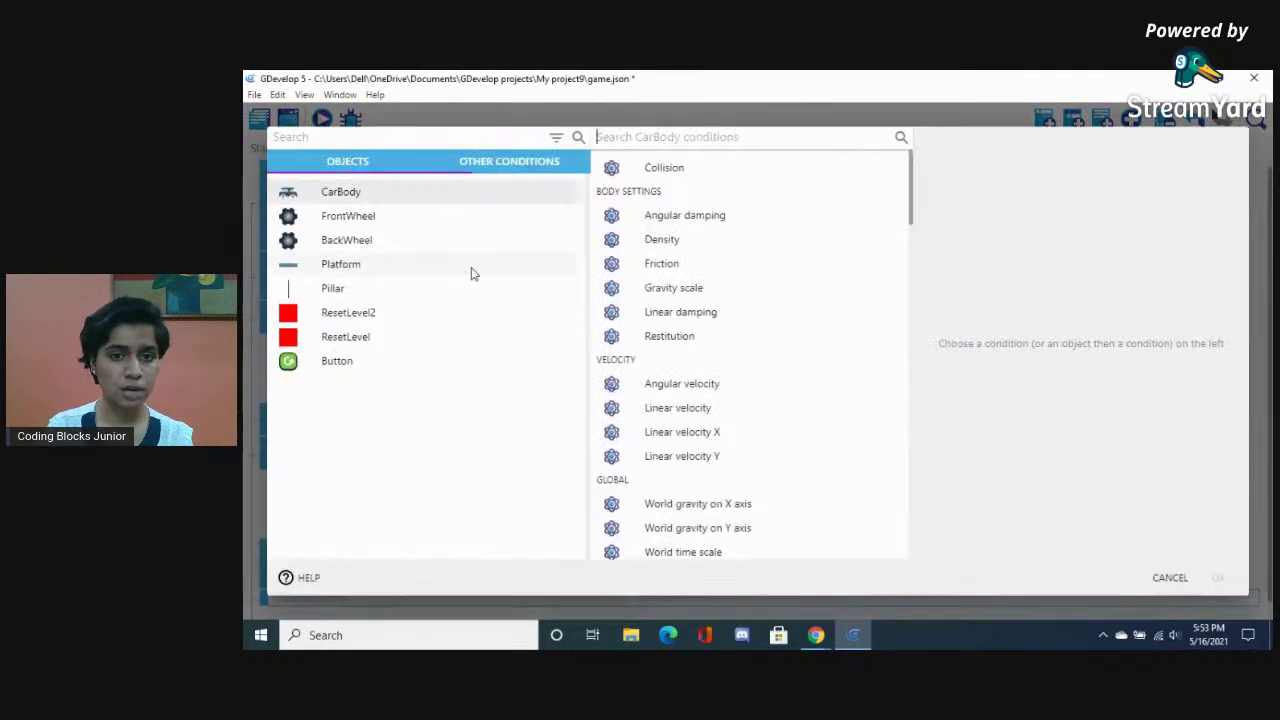
pyautogui.click(640, 170)
pyautogui.click(932, 220)
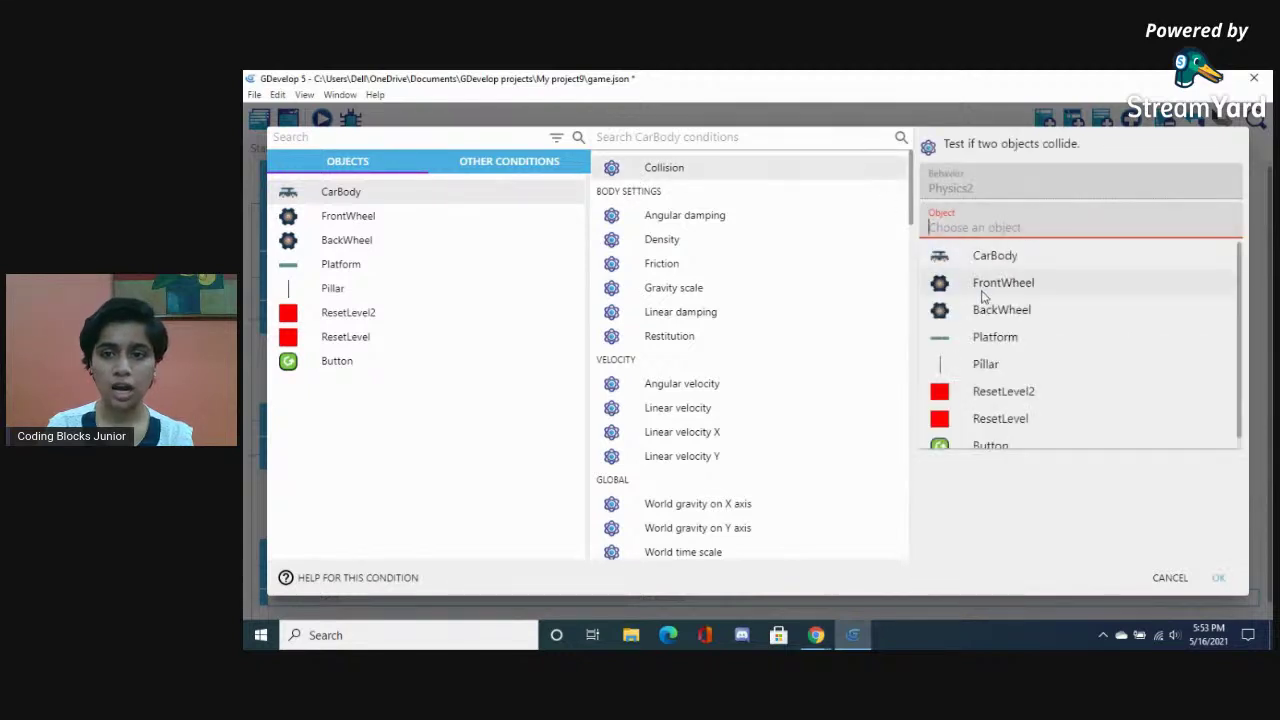
pyautogui.click(1015, 393)
pyautogui.click(1221, 577)
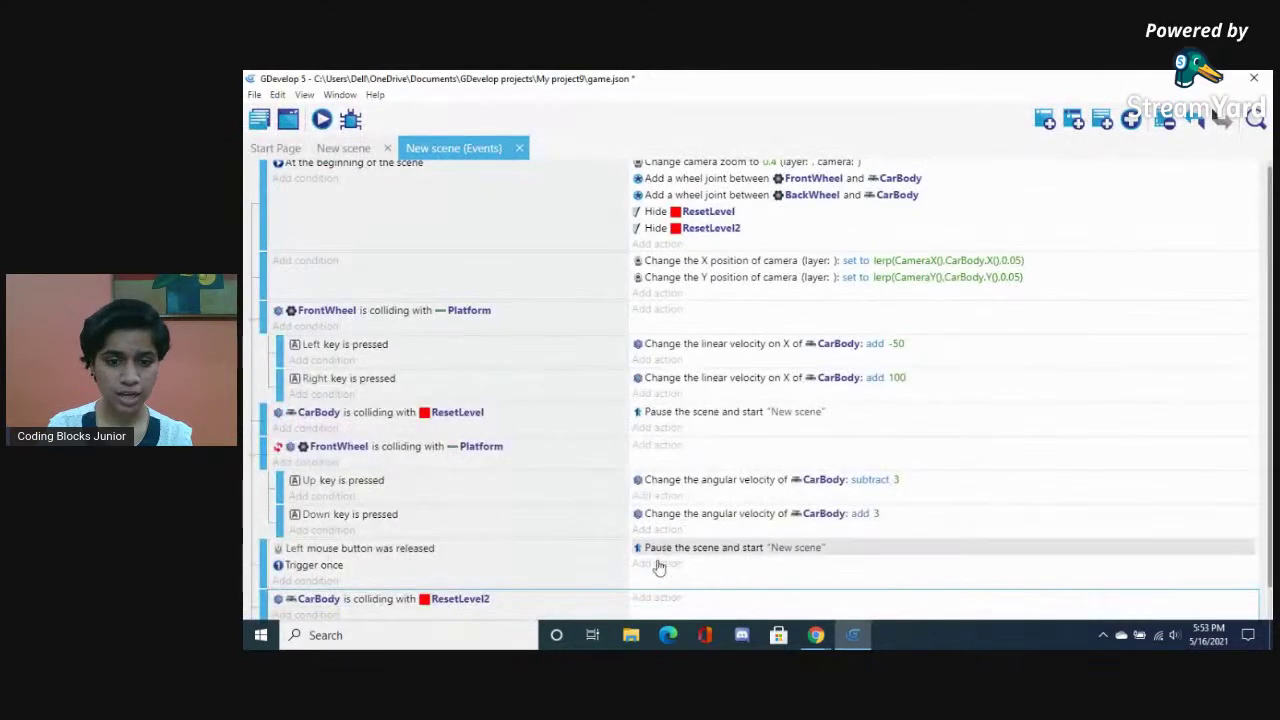
pyautogui.scroll(-1, 589, 400)
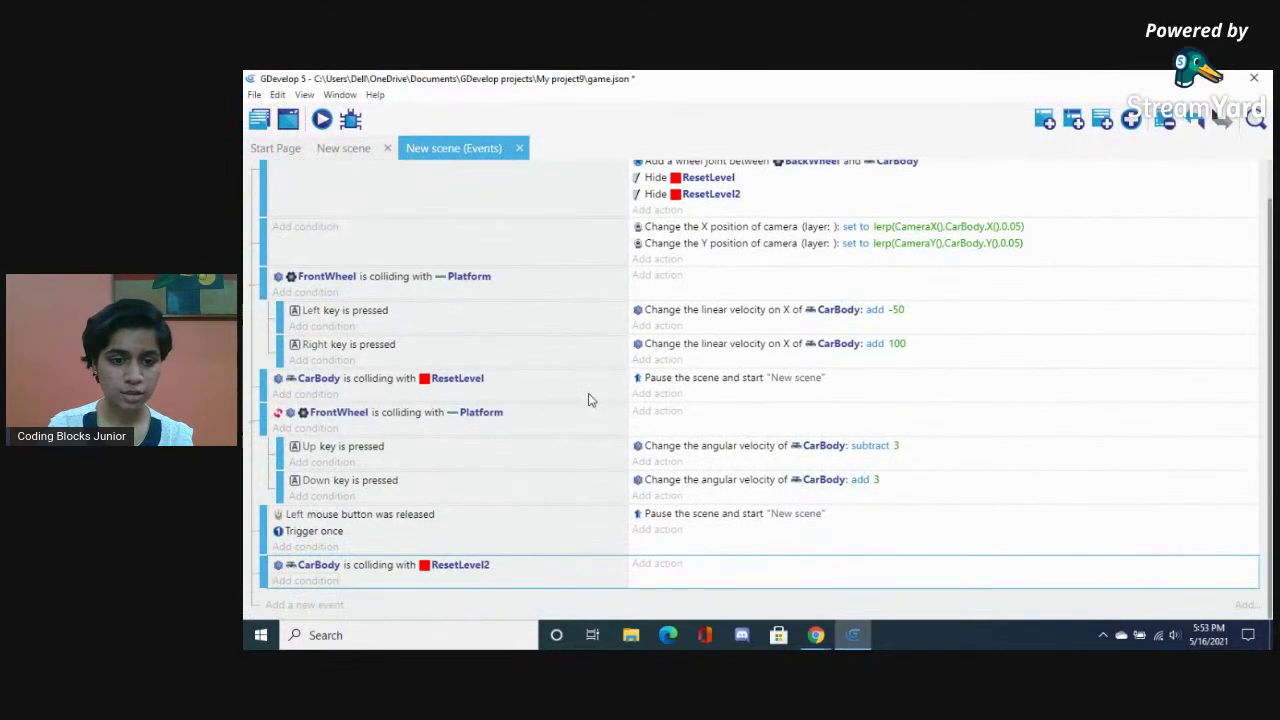
# Give the ResetLevel2 collision event a "Pause and start a new scene" action that starts "New scene2"
pyautogui.click(653, 563)
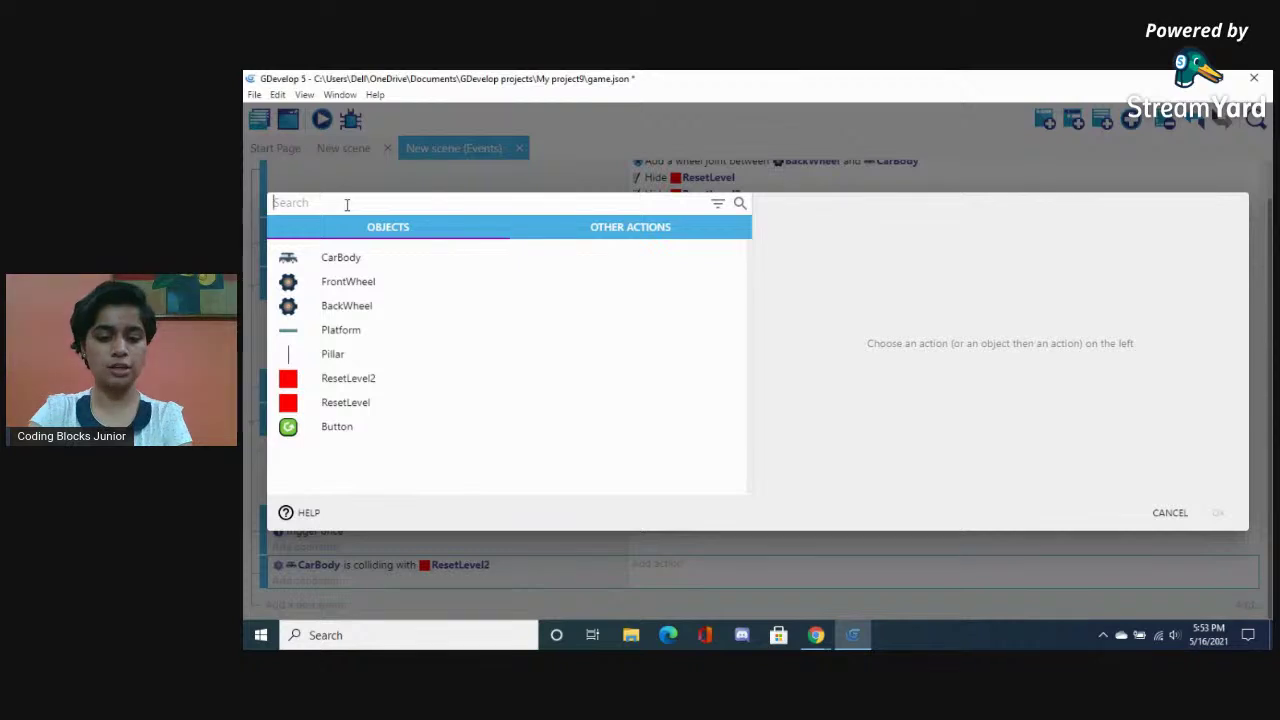
pyautogui.write('pau')
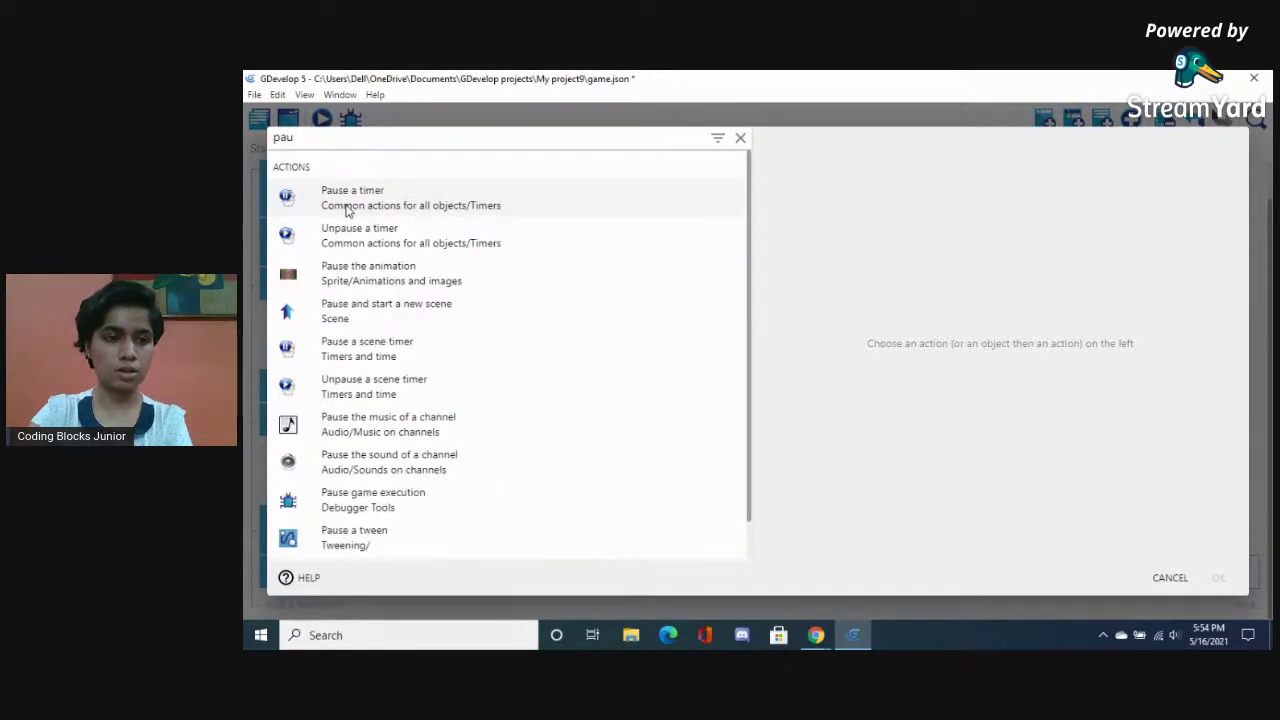
pyautogui.press('BackSpace')
pyautogui.press('BackSpace')
pyautogui.press('BackSpace')
pyautogui.write('sta')
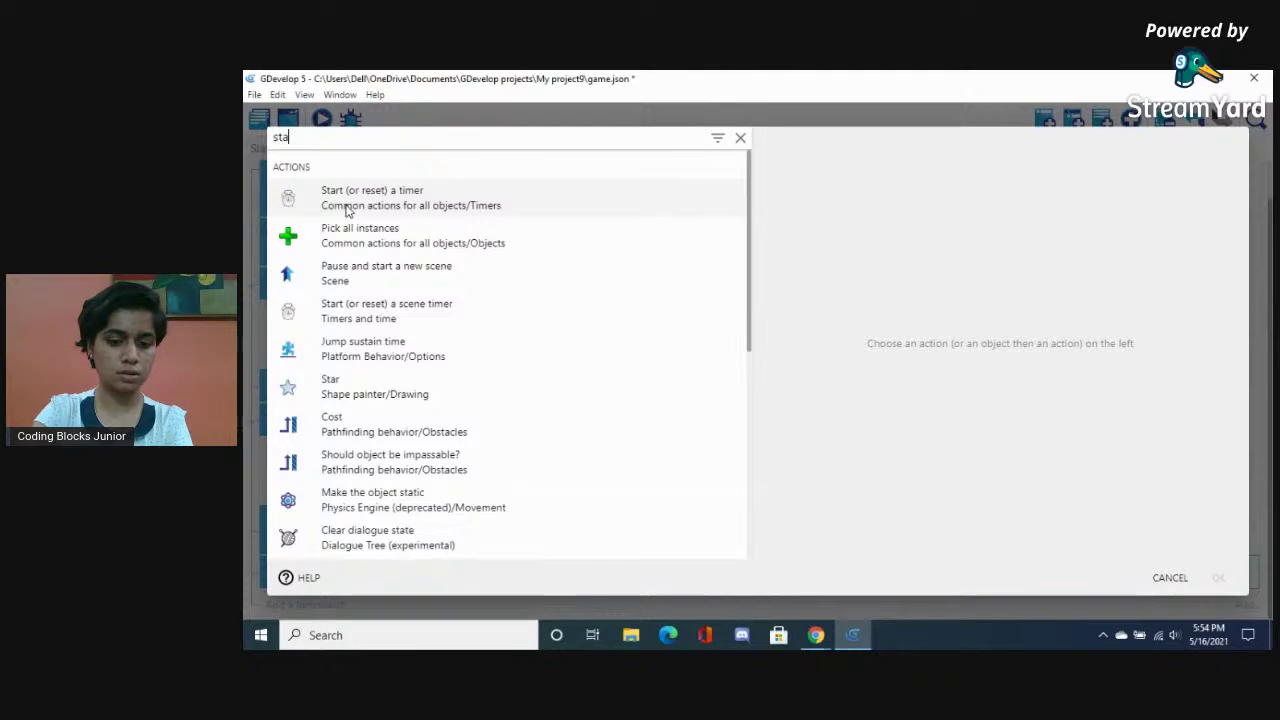
pyautogui.write('rt')
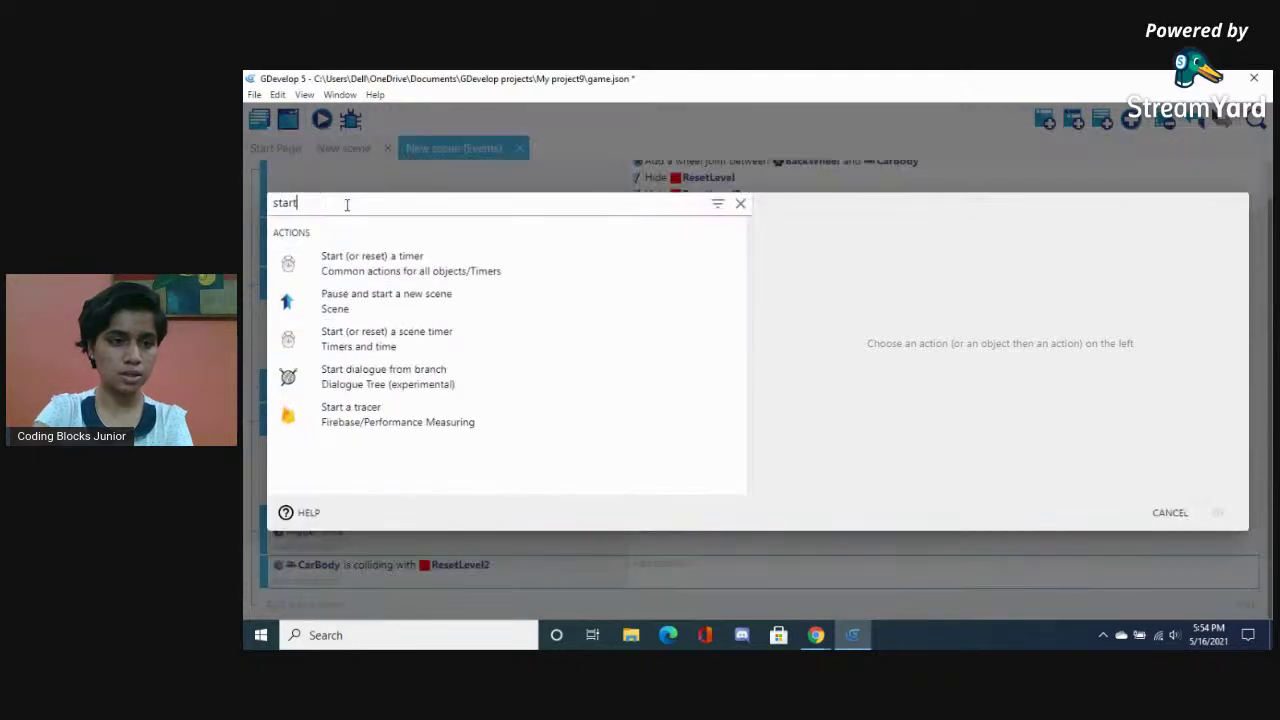
pyautogui.click(371, 316)
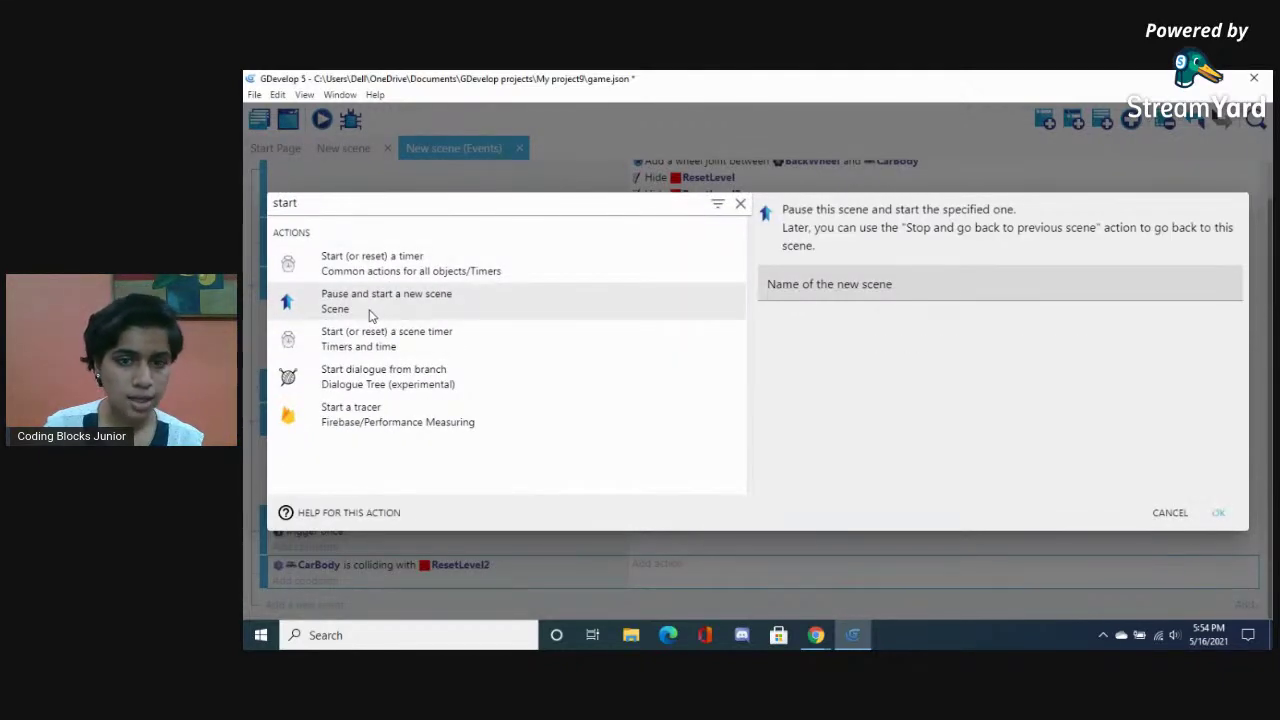
pyautogui.click(785, 293)
pyautogui.click(800, 343)
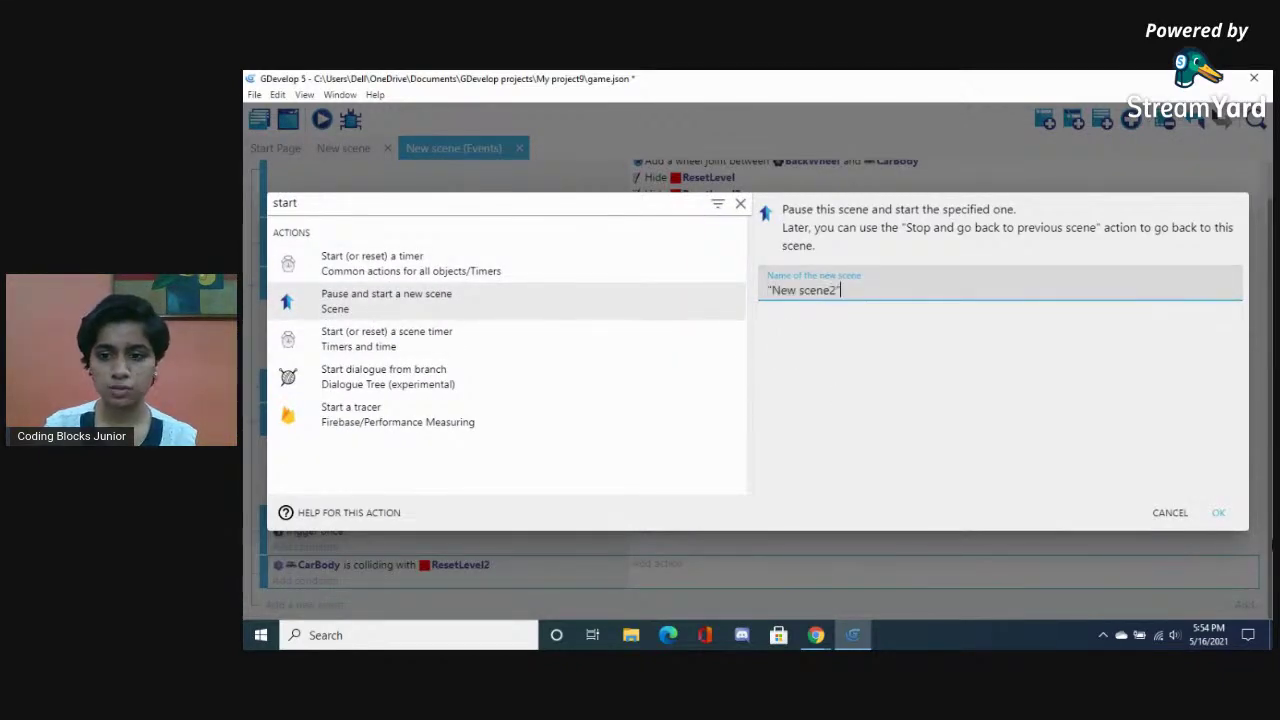
pyautogui.click(1218, 514)
# Preview the game to test the end-of-track barrier and close the preview
pyautogui.click(312, 119)
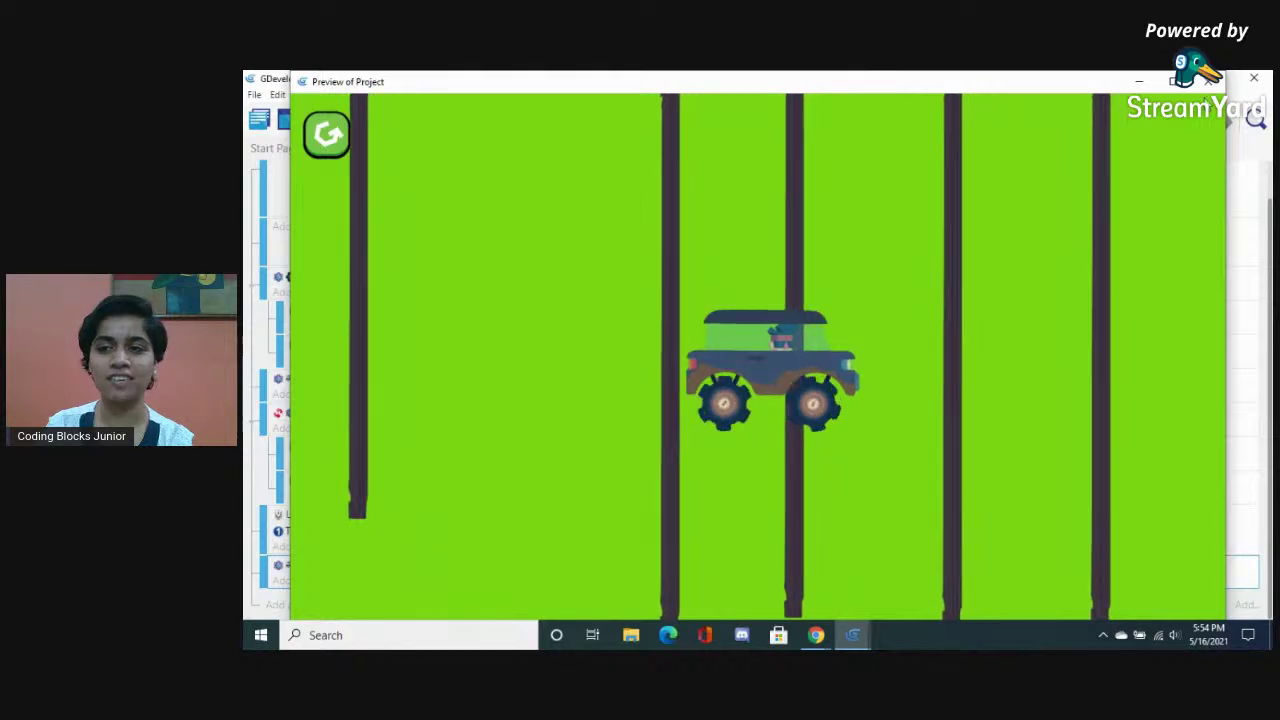
pyautogui.click(1254, 78)
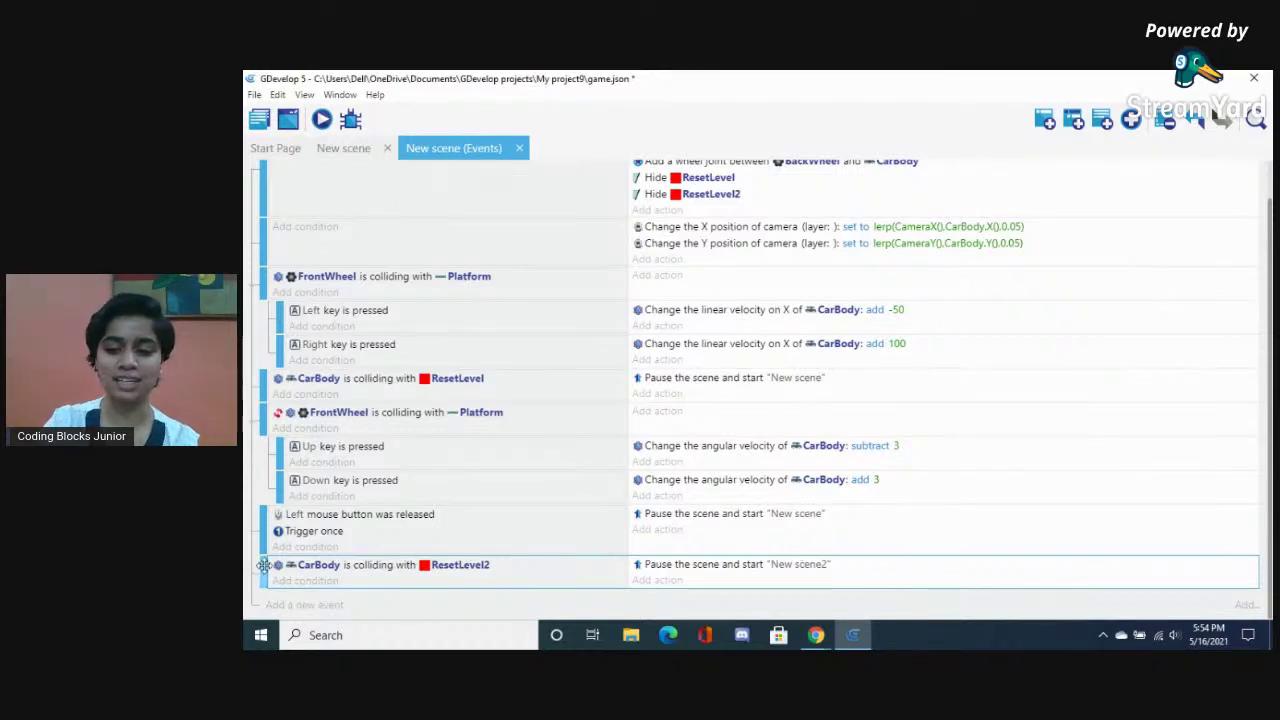
# Delete the CarBody and ResetLevel2 collision event and the Hide ResetLevel2 action from the scene's events
pyautogui.press('Delete')
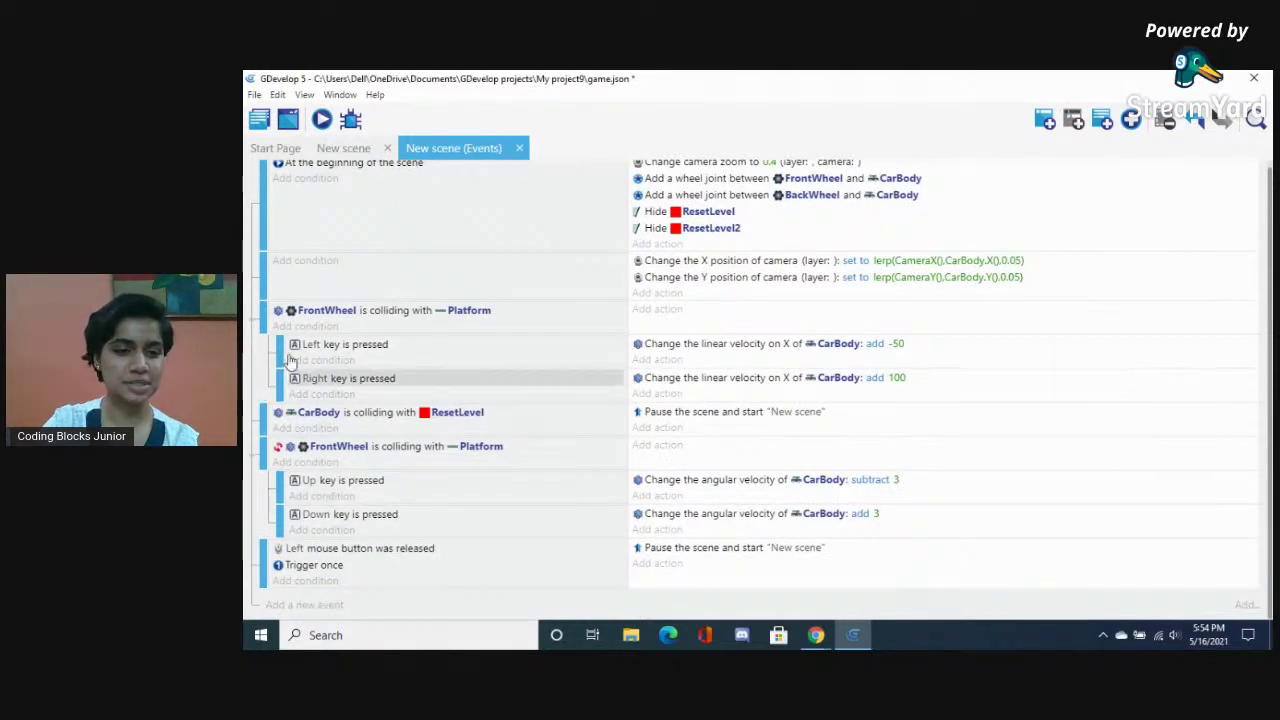
pyautogui.click(690, 228)
pyautogui.press('Delete')
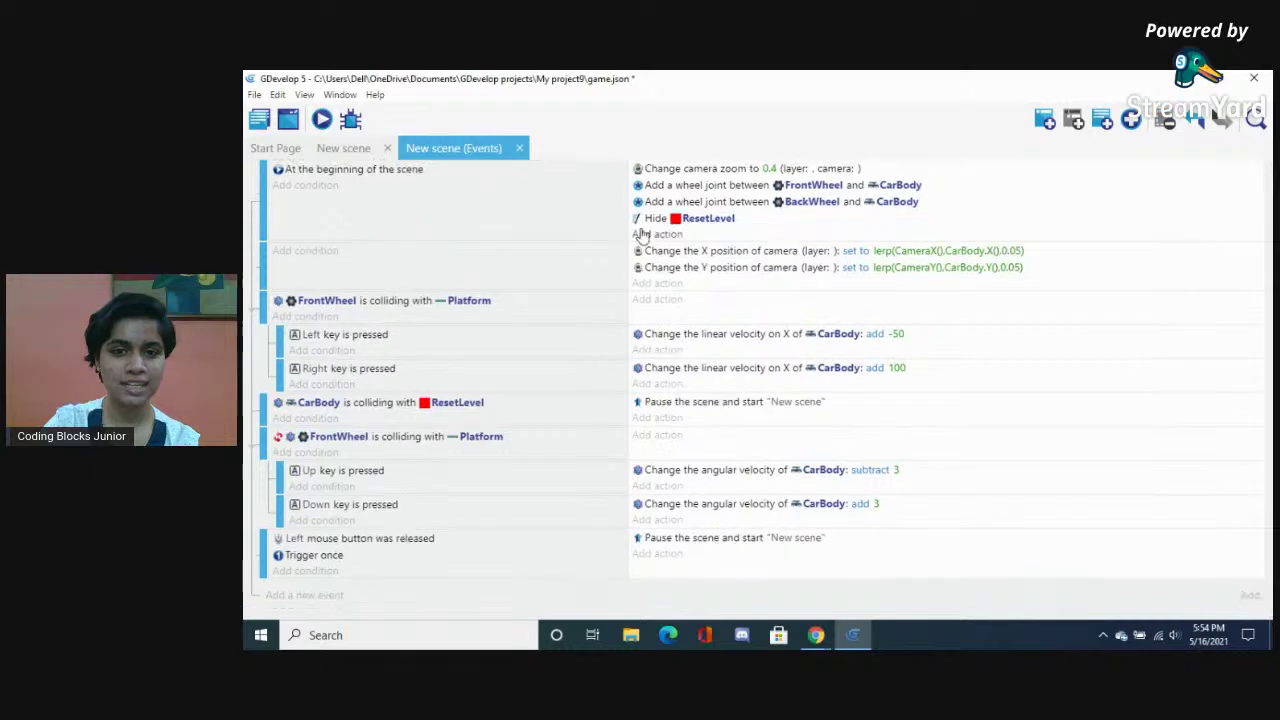
# Delete the ResetLevel2 object from the first scene and confirm its removal
pyautogui.click(352, 149)
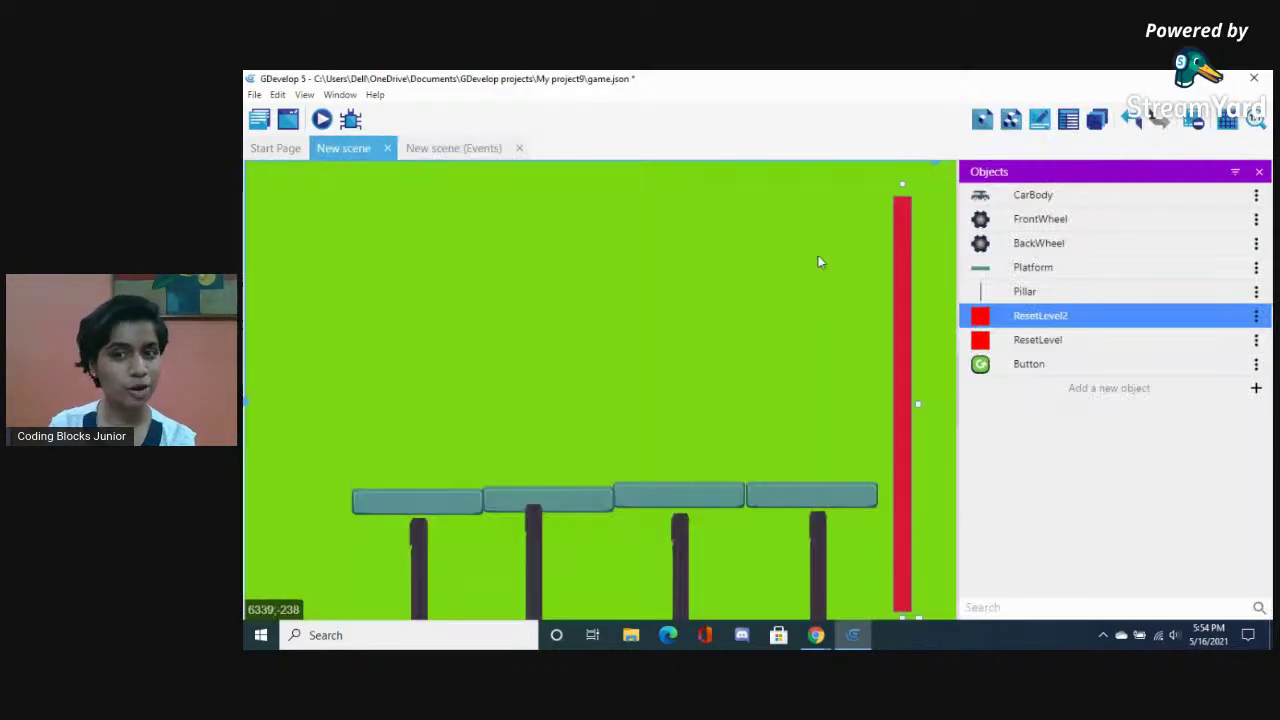
pyautogui.click(1257, 316)
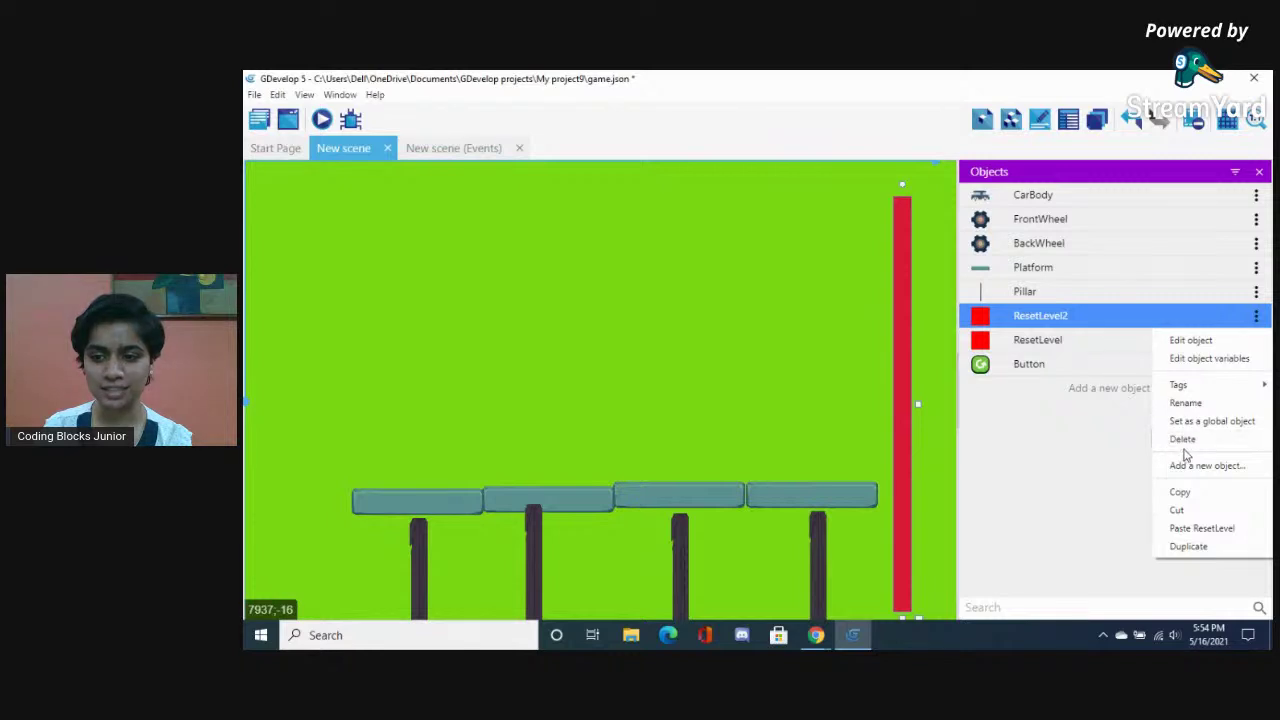
pyautogui.click(1176, 437)
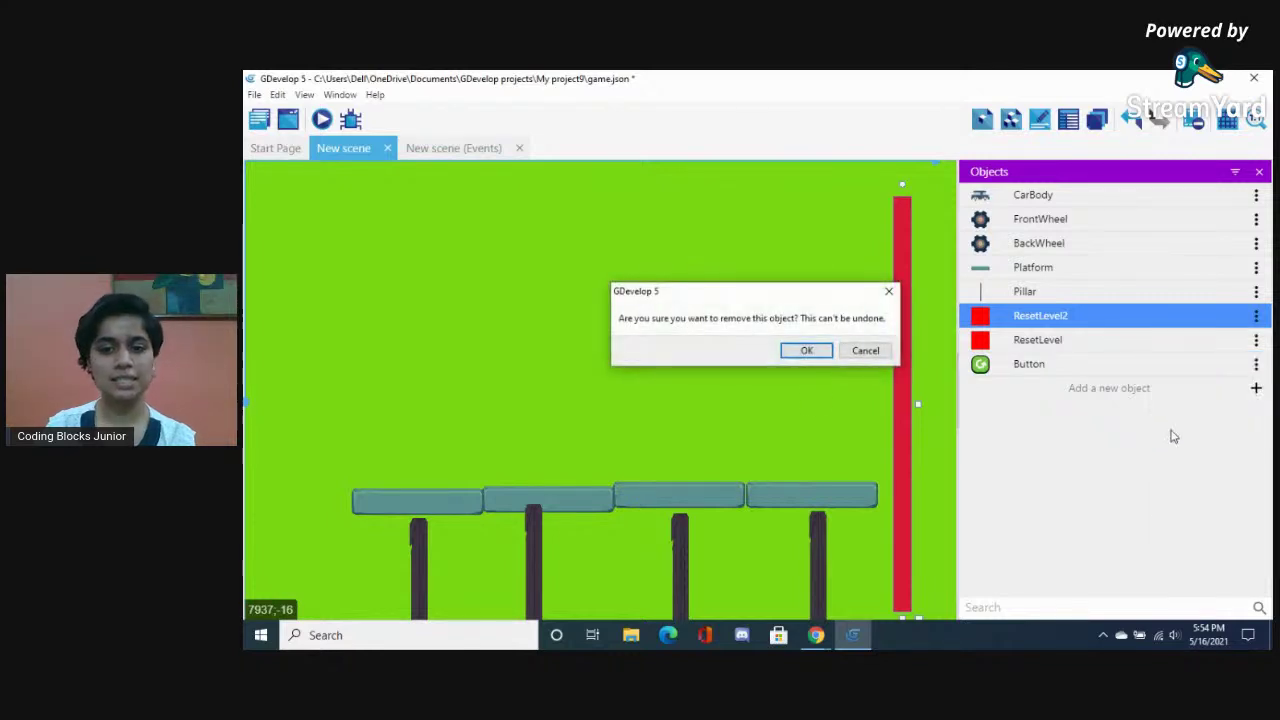
pyautogui.click(804, 351)
pyautogui.click(872, 357)
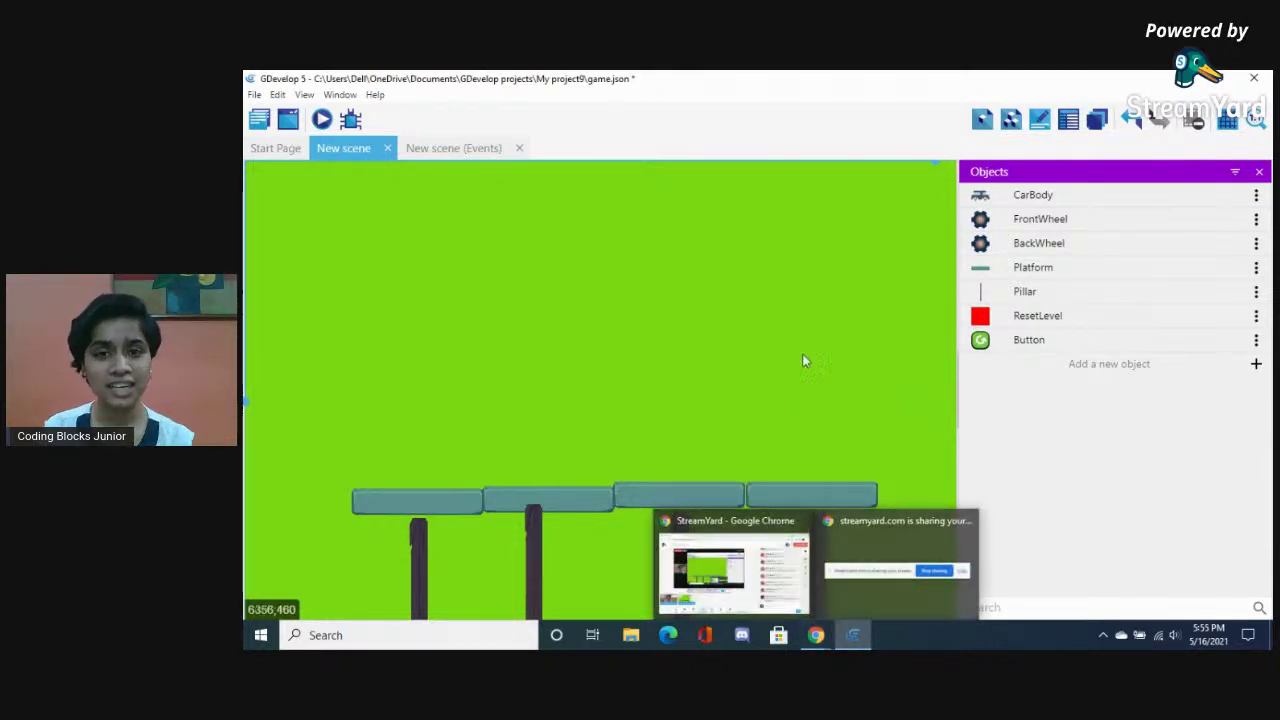
pyautogui.click(818, 635)
pyautogui.click(792, 576)
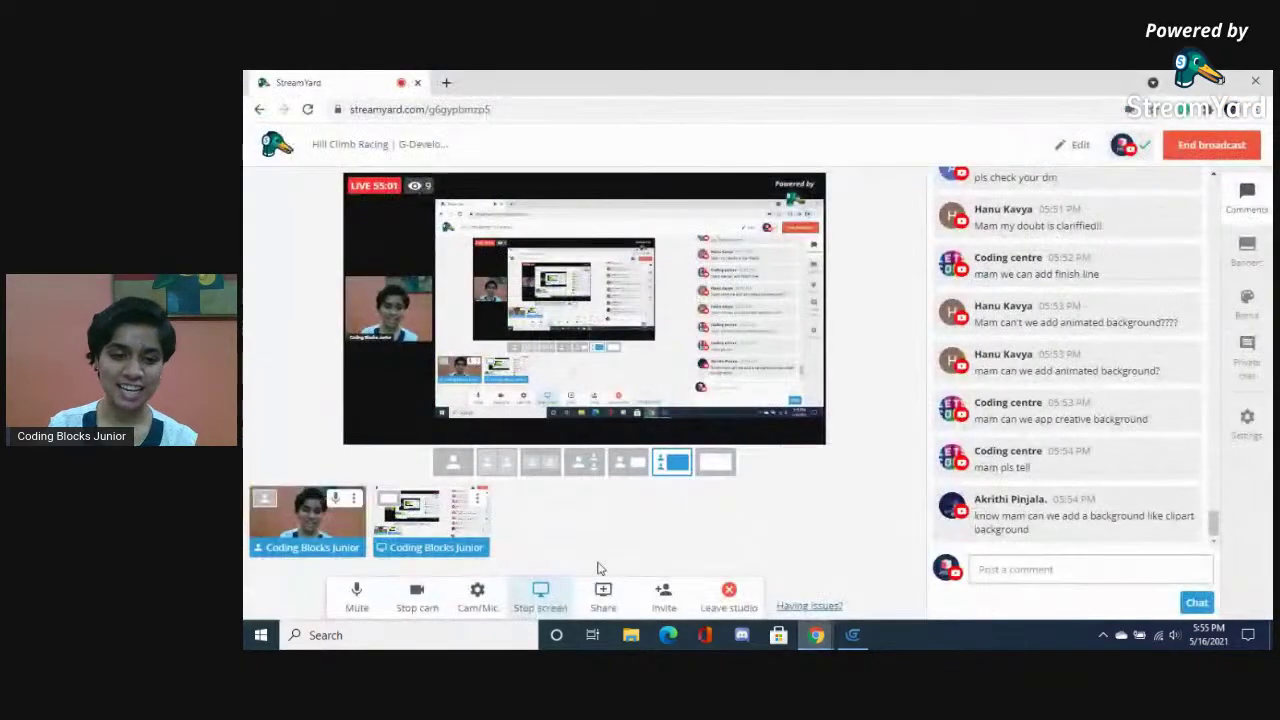
pyautogui.click(545, 595)
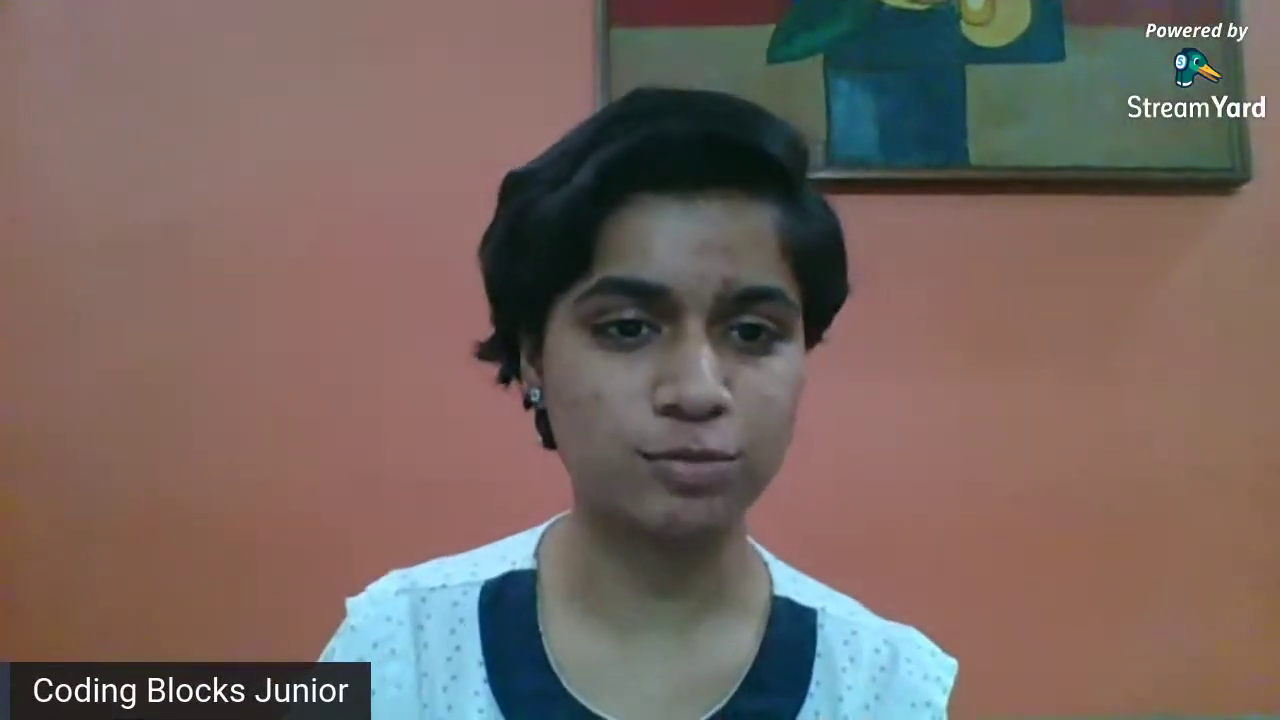